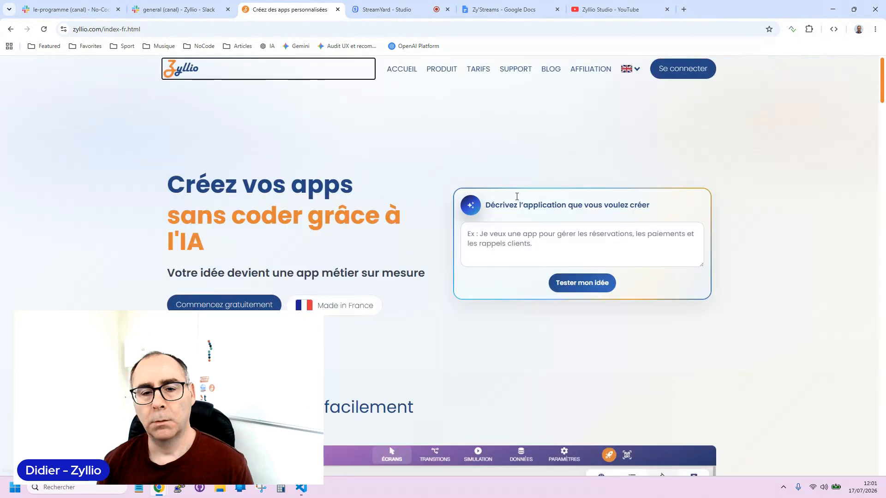
left_click(356, 138)
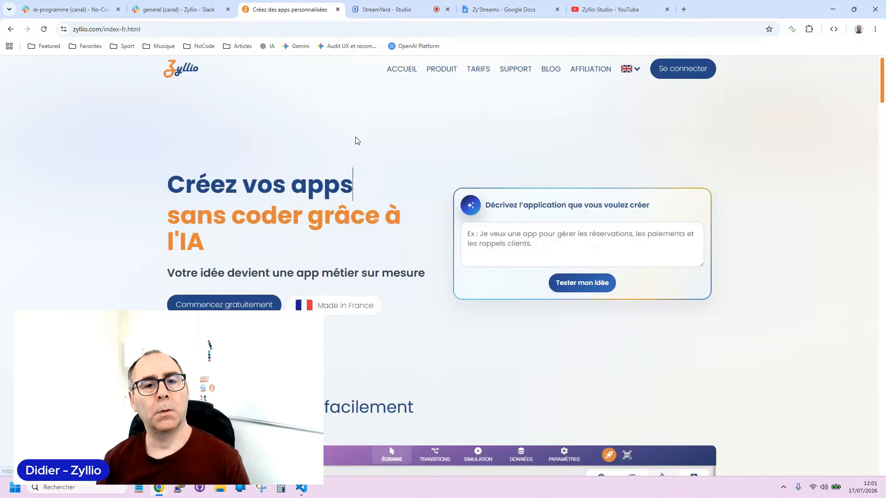
left_click(44, 29)
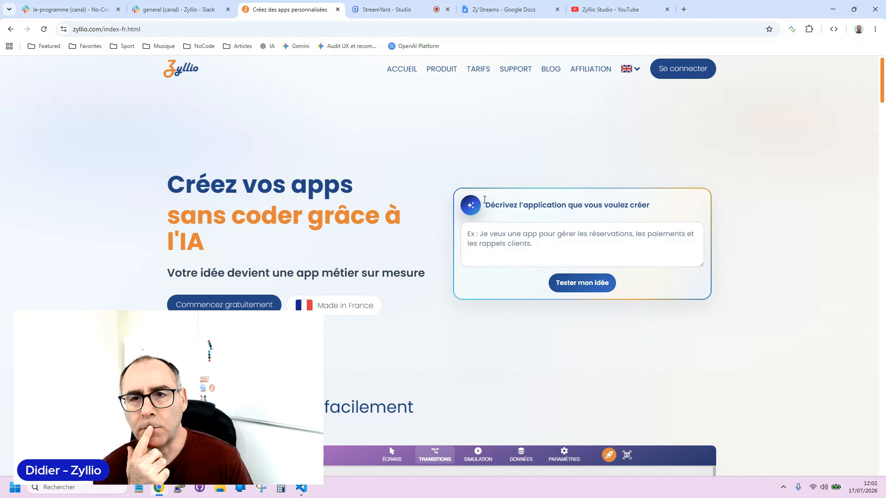
In the Zy'Streams Google Docs document, enter "Génération PDF native Zyllio" in the middle cell of Stream 31's Génération PDF row.
left_click(486, 10)
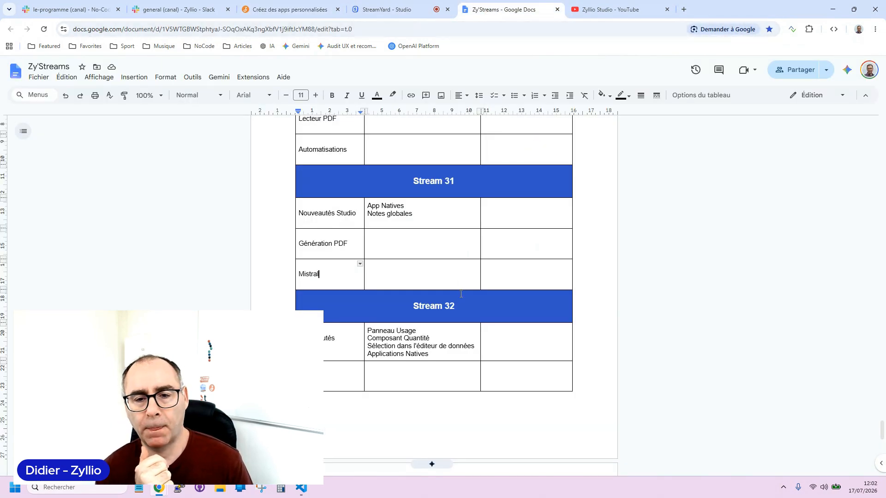
left_click(413, 244)
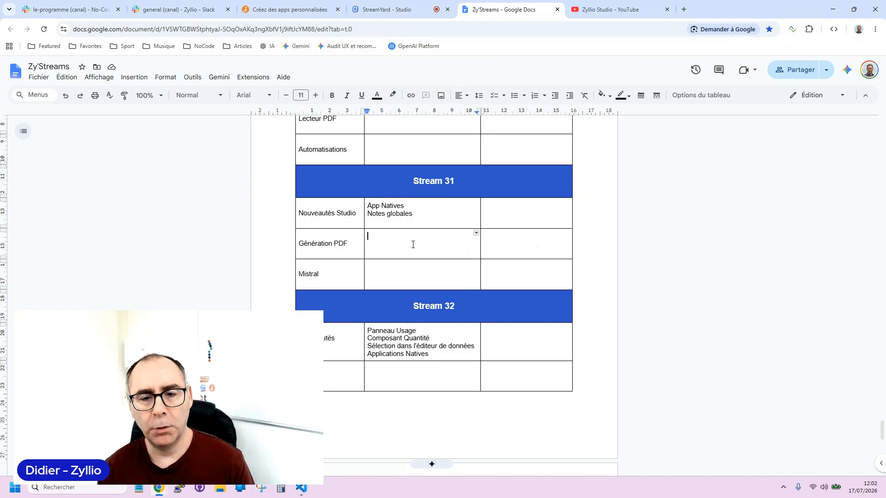
scroll(414, 260, "up", 7)
scroll(414, 261, "down", 4)
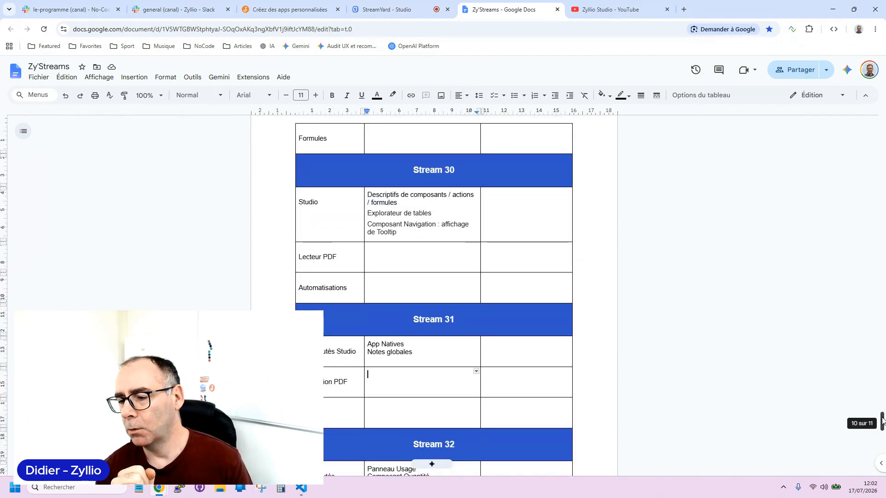
left_click_drag(882, 421, 883, 432)
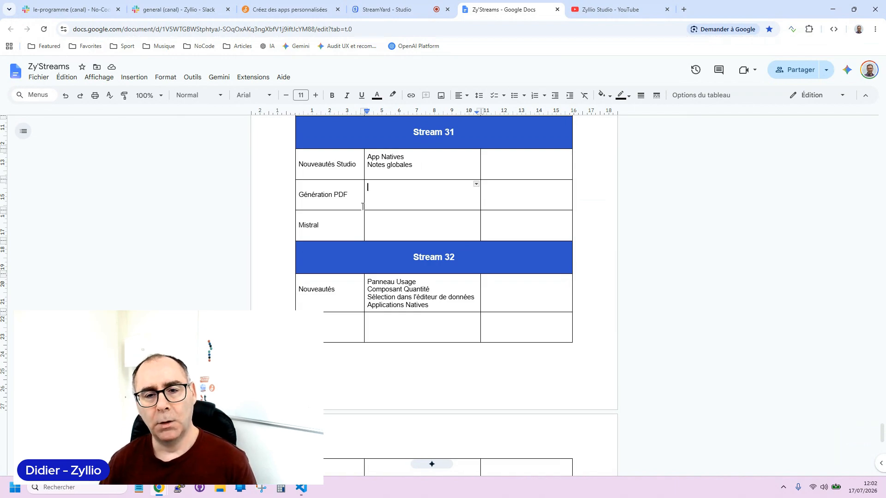
type("G")
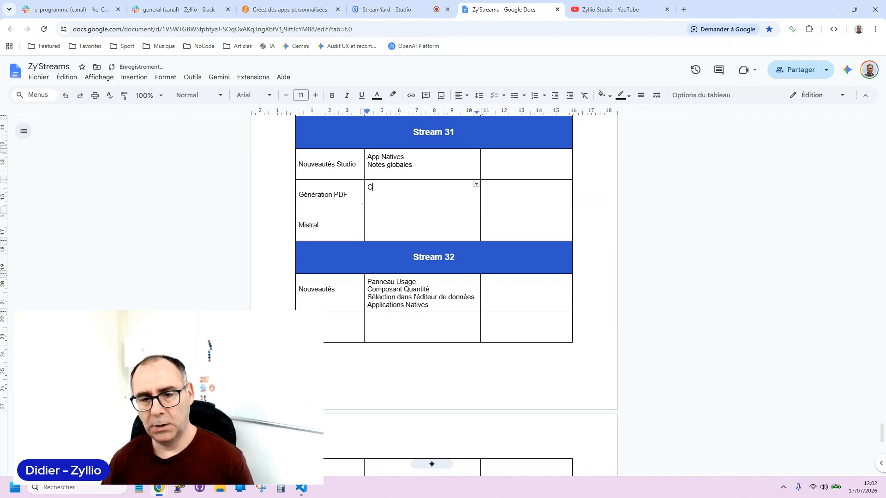
type("énérar")
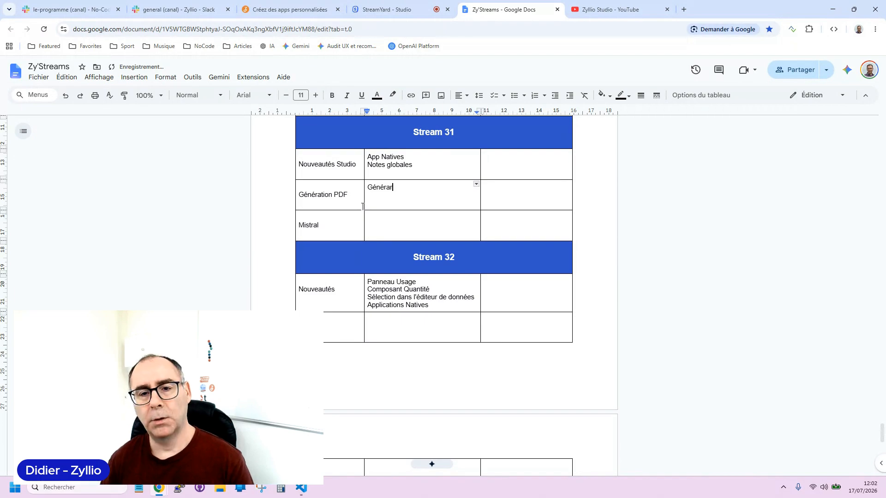
key("BackSpace")
type("tion PDF ")
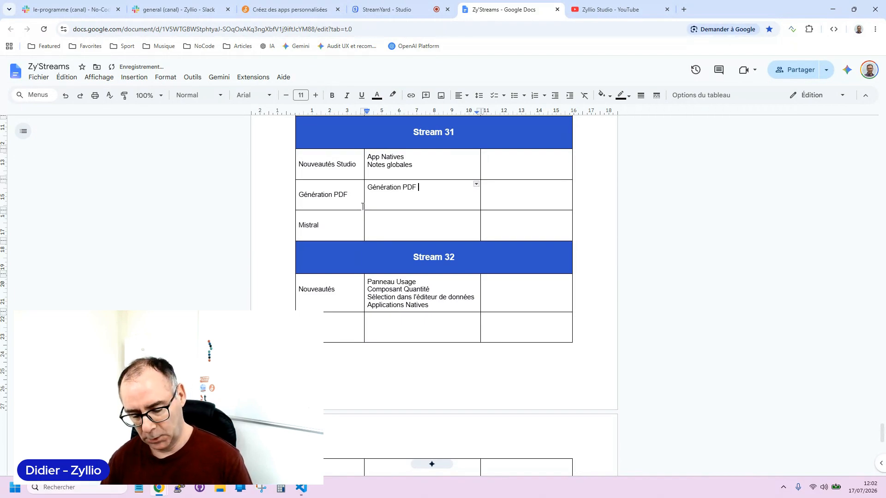
type("native")
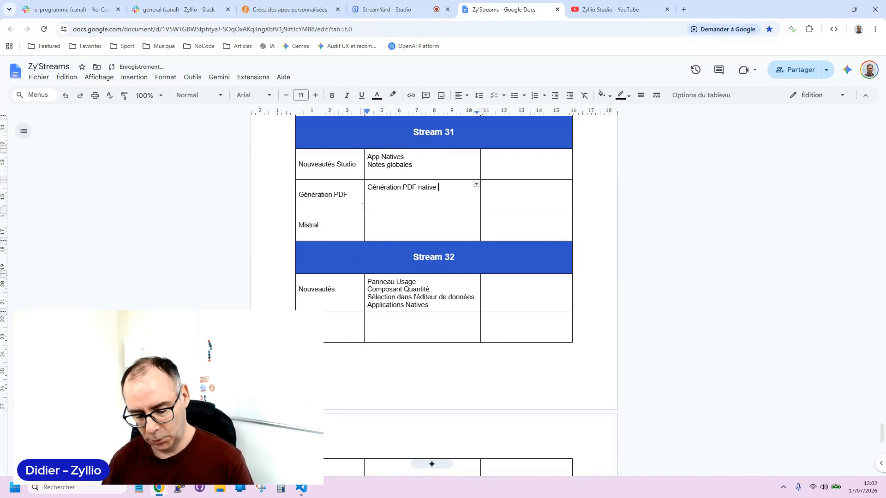
type(" Zyllio")
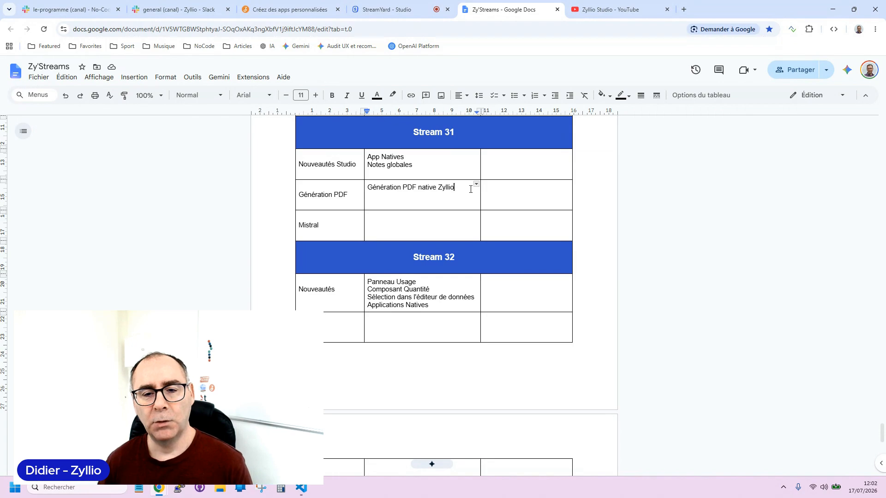
scroll(462, 190, "down", 2)
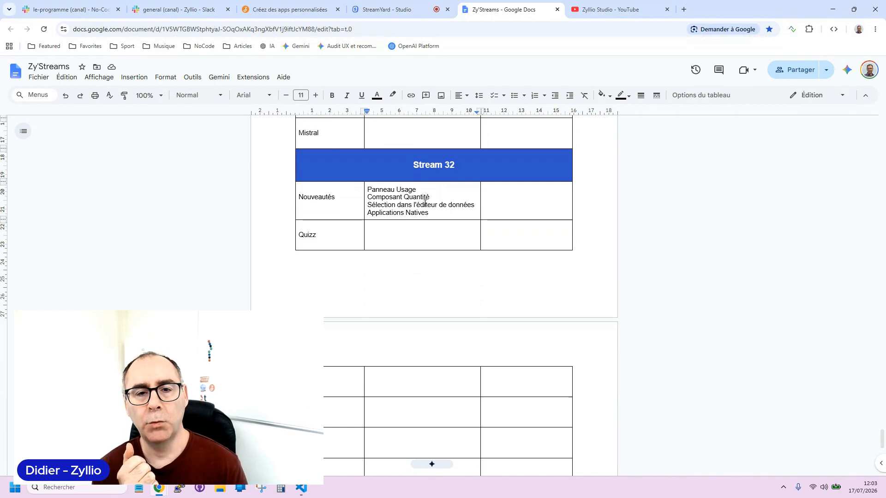
scroll(425, 203, "up", 1)
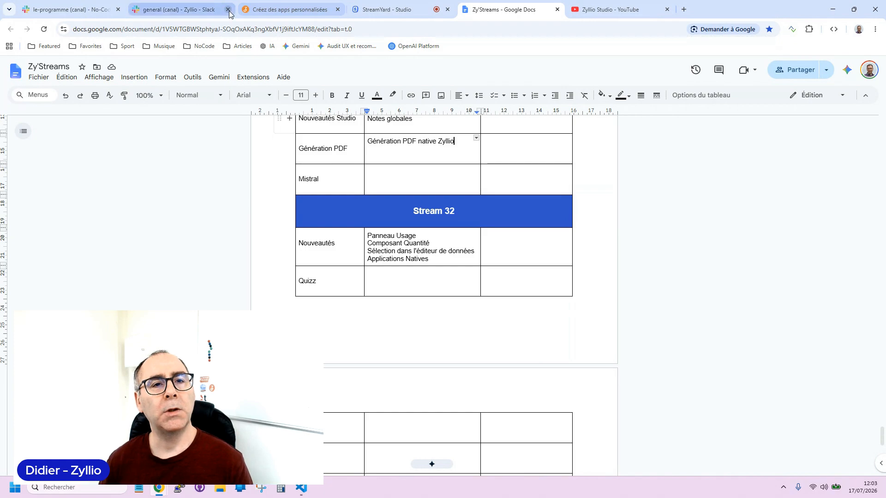
Switch to the Zyllio Slack workspace and review the July feature and Zy'Stream announcements in the #general channel.
left_click(270, 13)
left_click(213, 5)
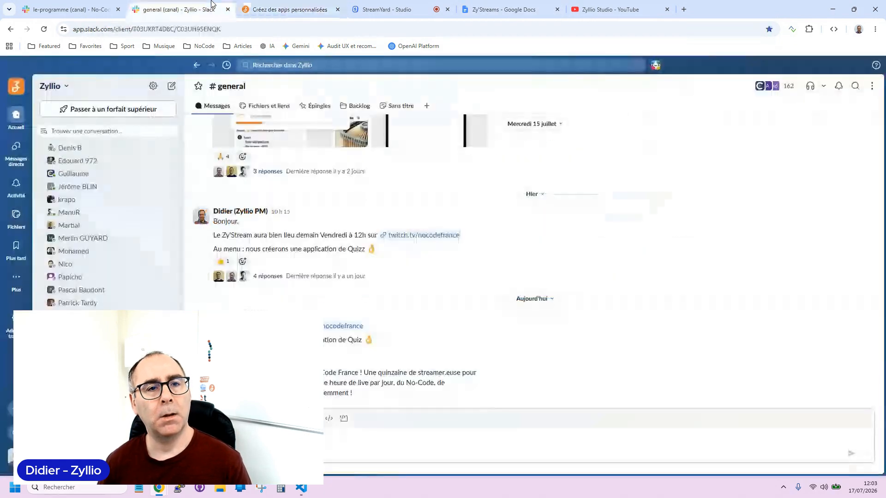
scroll(364, 283, "up", 4)
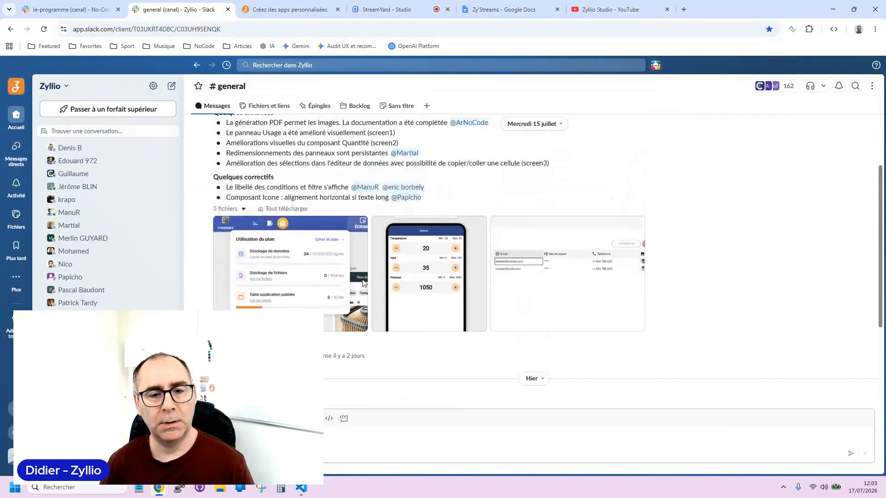
scroll(364, 283, "up", 10)
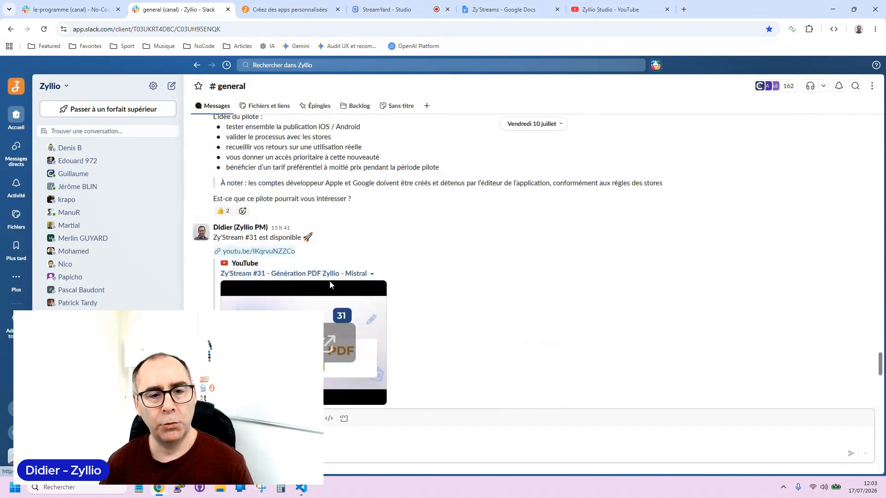
scroll(392, 282, "up", 10)
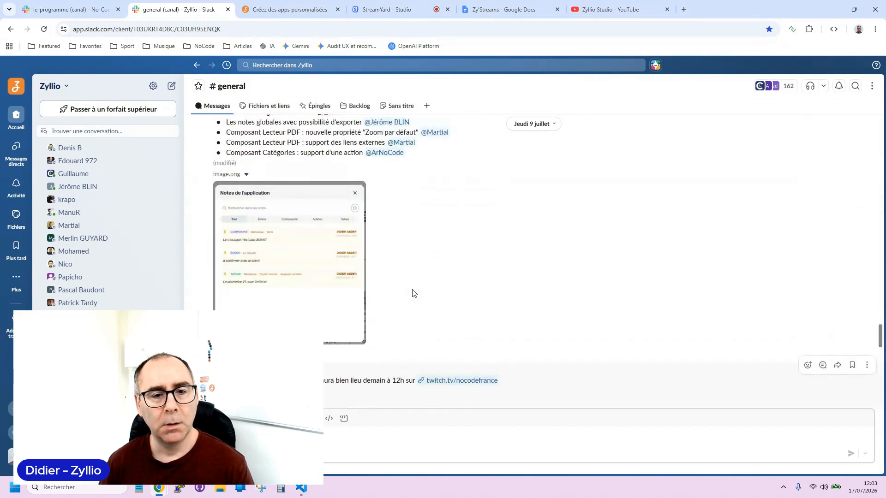
scroll(413, 294, "down", 15)
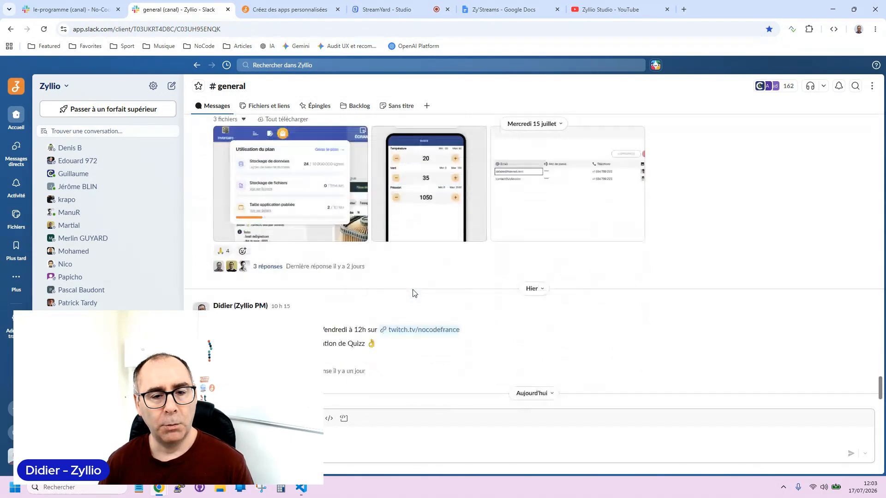
scroll(413, 294, "down", 2)
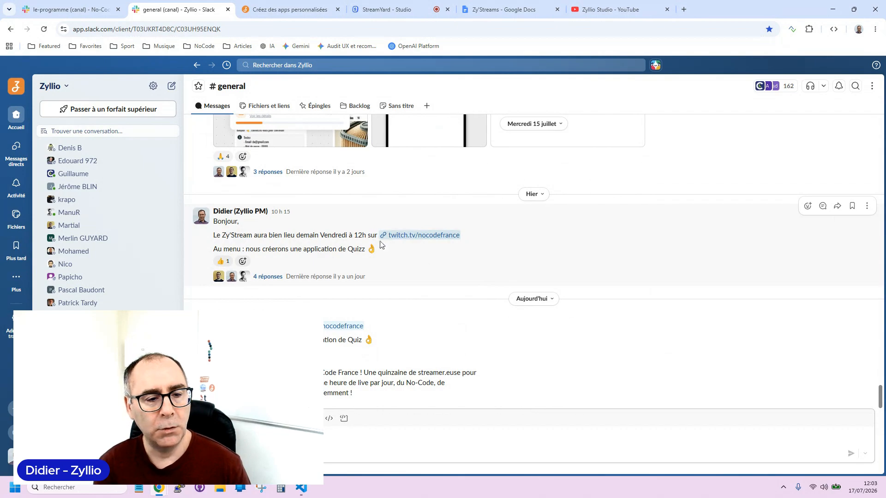
scroll(369, 240, "up", 4)
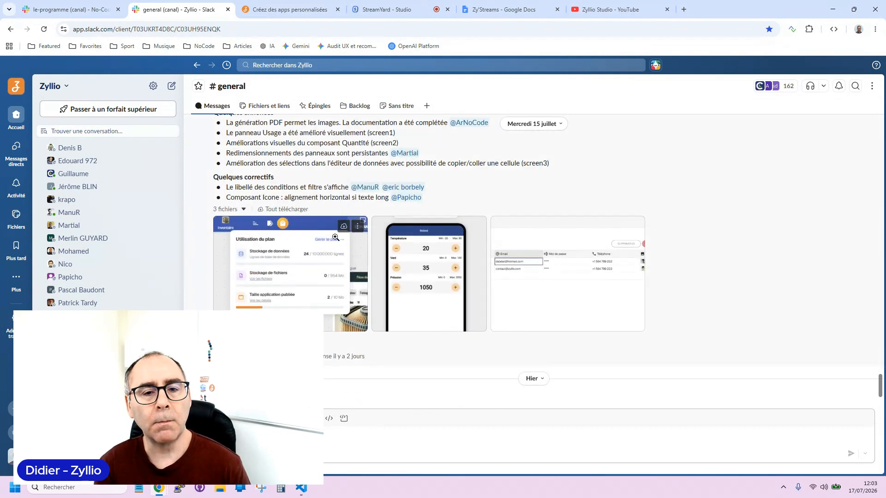
scroll(397, 249, "up", 15)
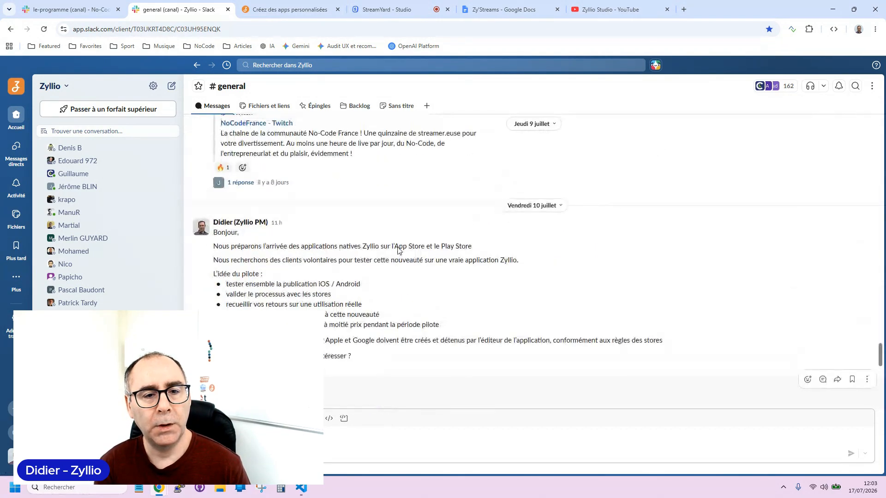
scroll(398, 248, "up", 3)
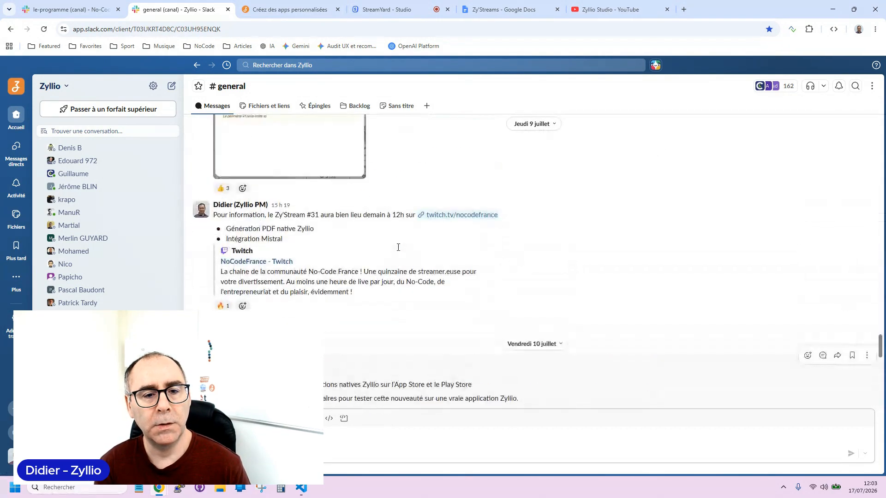
In the No-Code France Slack workspace, find the 8 July PDF generation announcement in #zyllio and open its screenshot full size.
left_click(33, 3)
scroll(109, 230, "down", 3)
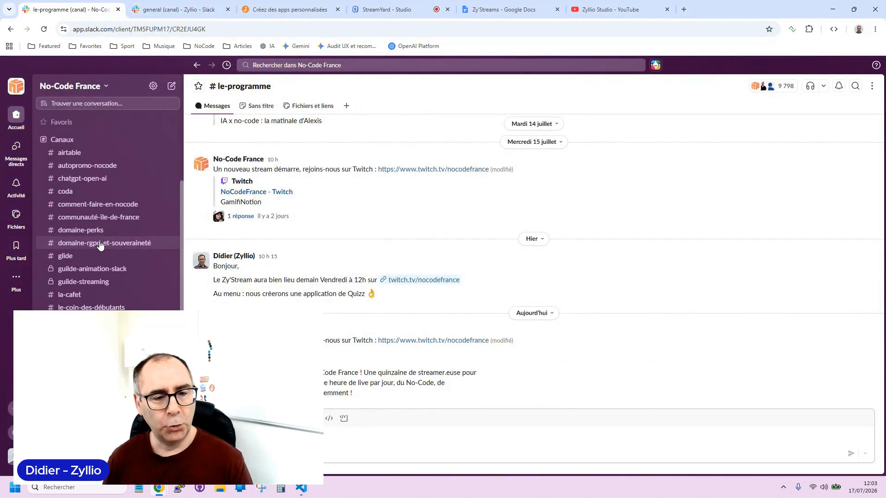
left_click(67, 385)
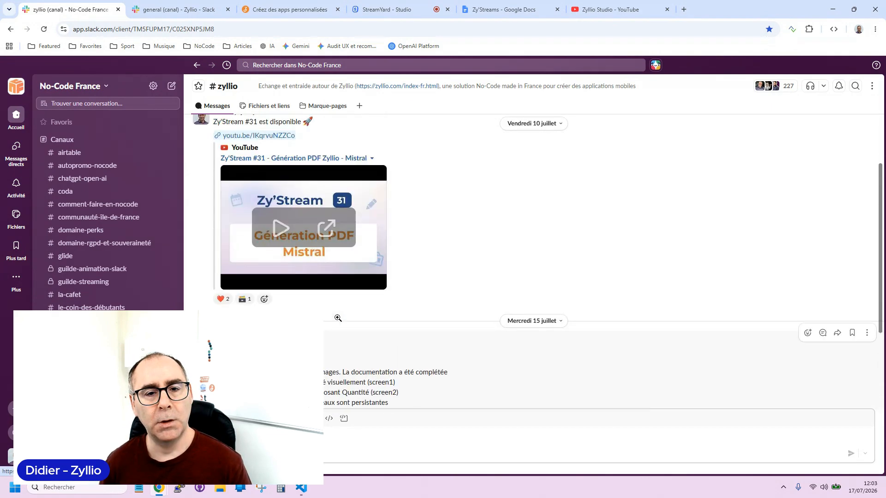
scroll(337, 321, "up", 5)
scroll(338, 321, "up", 10)
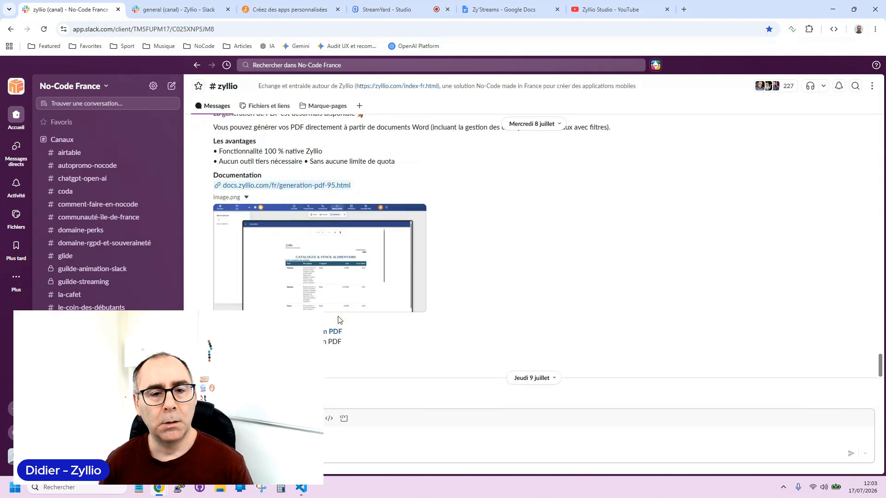
left_click(330, 259)
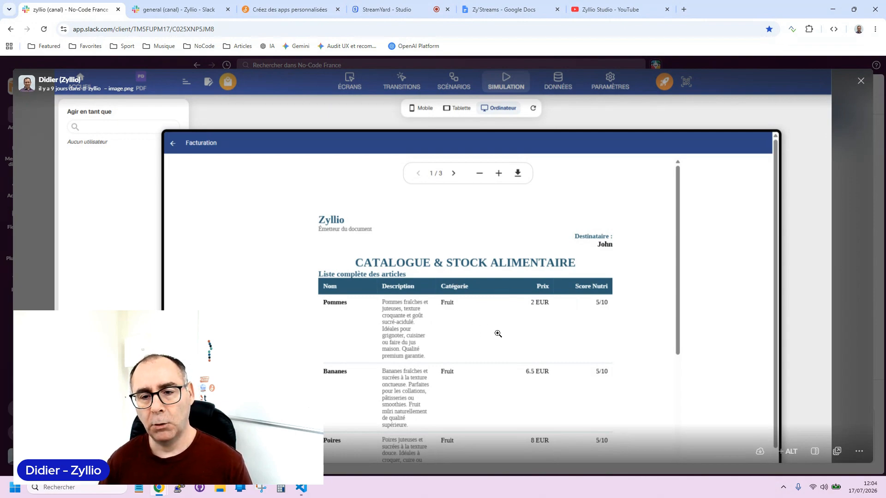
Open the Zyllio documentation site docs.zyllio.com in a new browser tab.
left_click(476, 4)
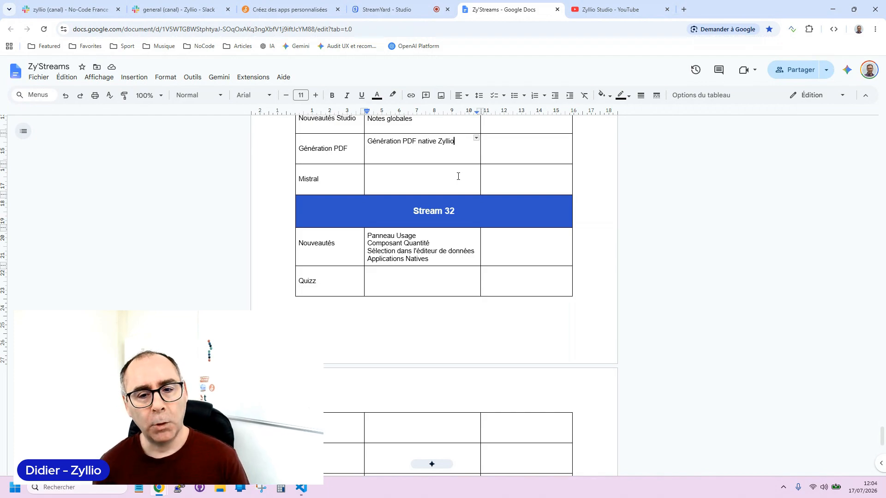
left_click(683, 10)
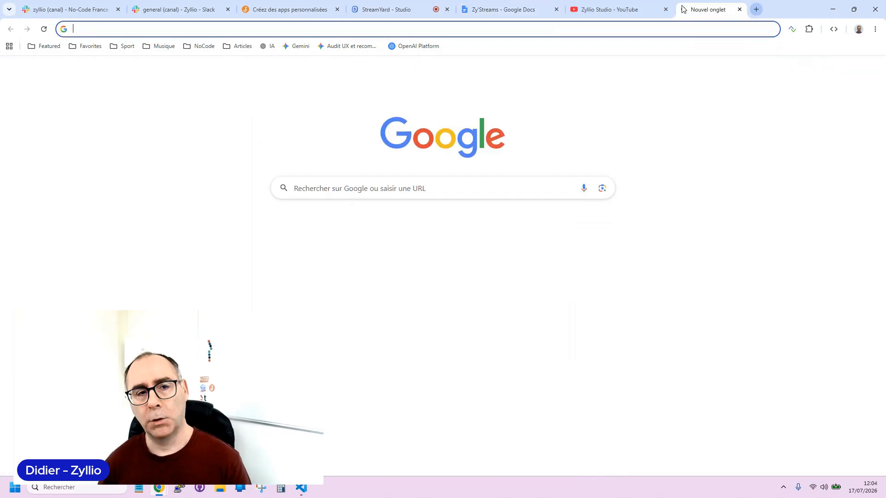
type("do")
key("Return")
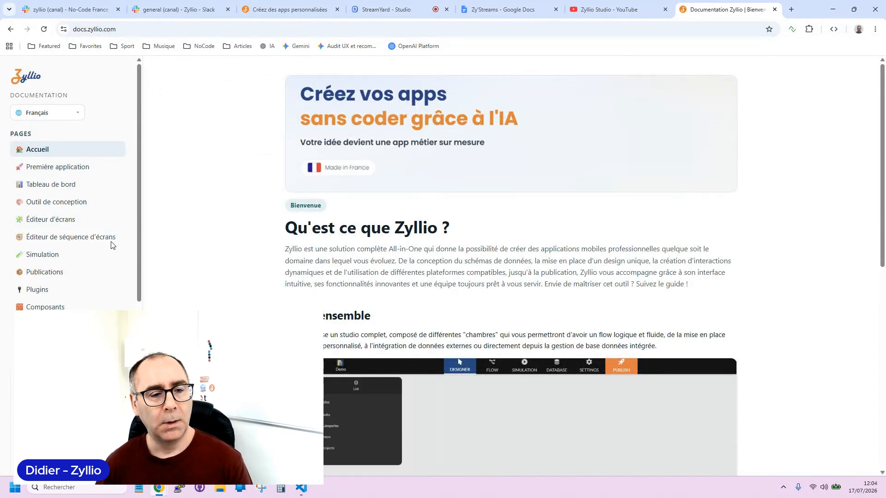
Open the PDF generation tutorial in the Zyllio documentation and examine its section on image tags in the Word template.
scroll(88, 238, "down", 3)
scroll(90, 237, "down", 4)
scroll(93, 234, "up", 8)
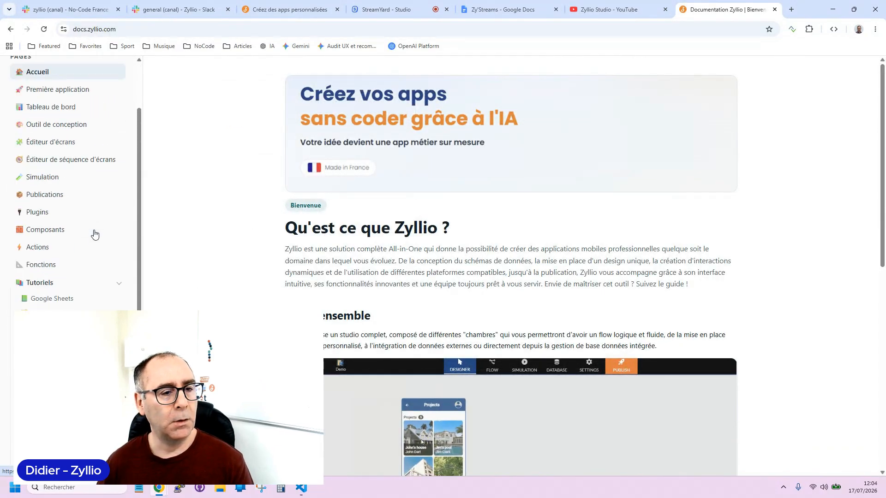
scroll(96, 236, "down", 6)
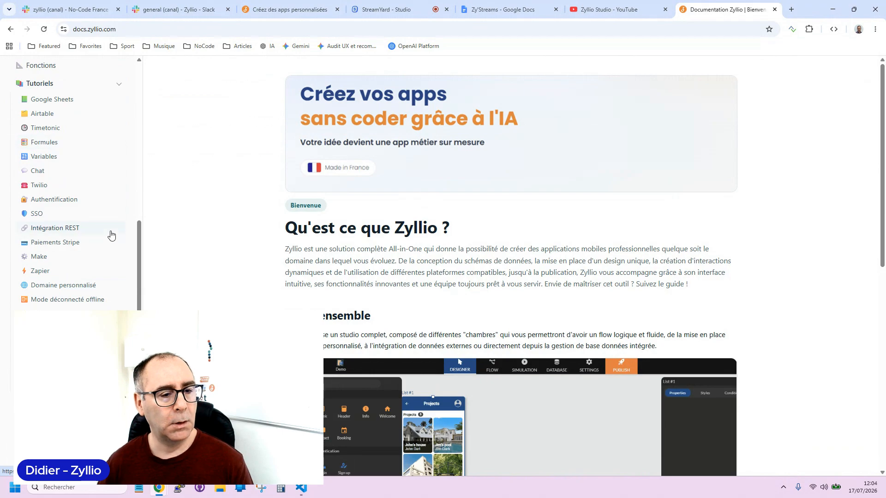
left_click(103, 270)
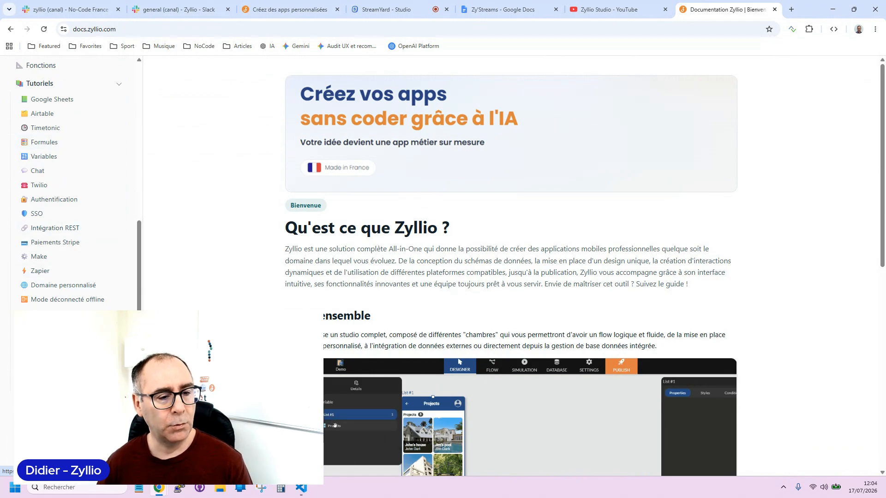
scroll(496, 239, "down", 10)
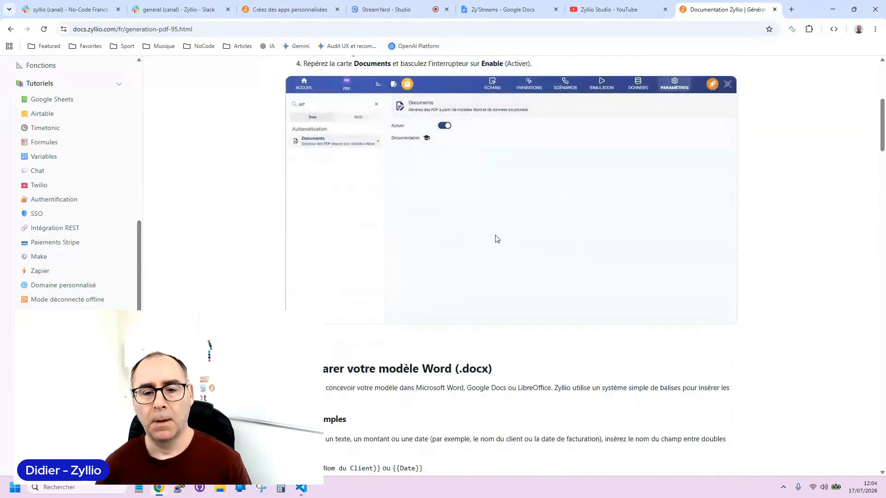
scroll(495, 239, "down", 7)
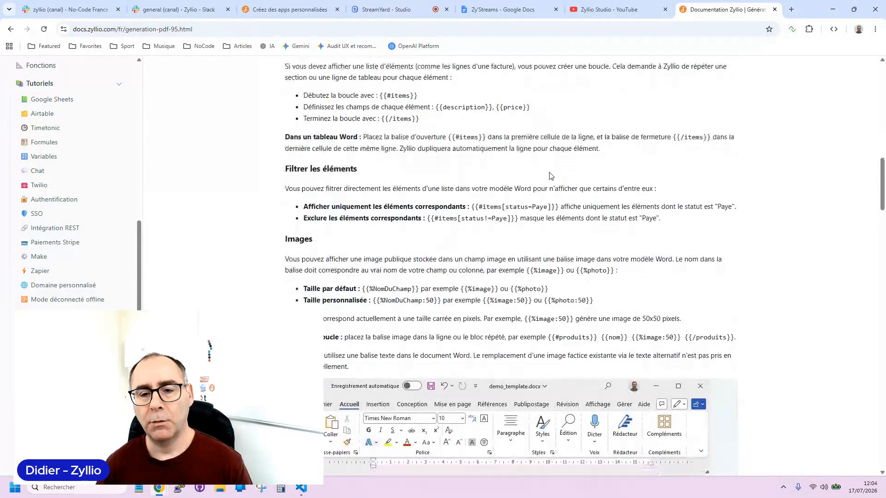
scroll(448, 217, "down", 1)
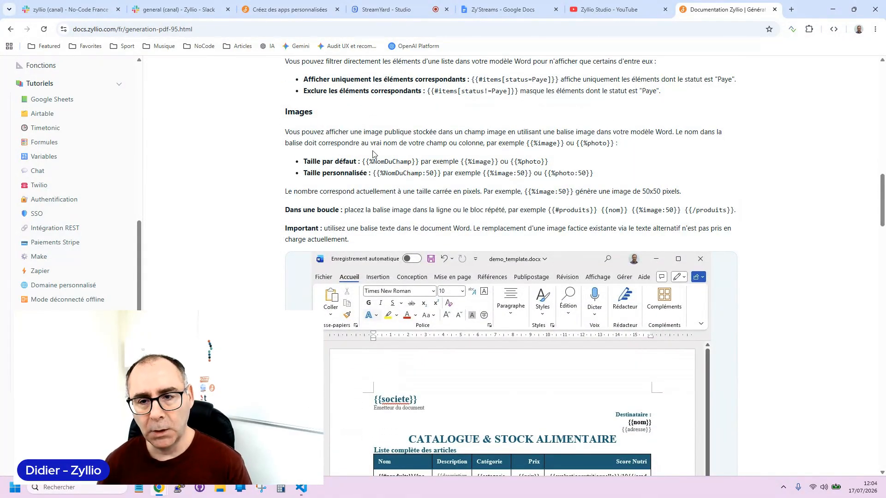
Examine the documentation's default and custom image size tags and the example Word template demo_template.docx.
scroll(521, 268, "down", 2)
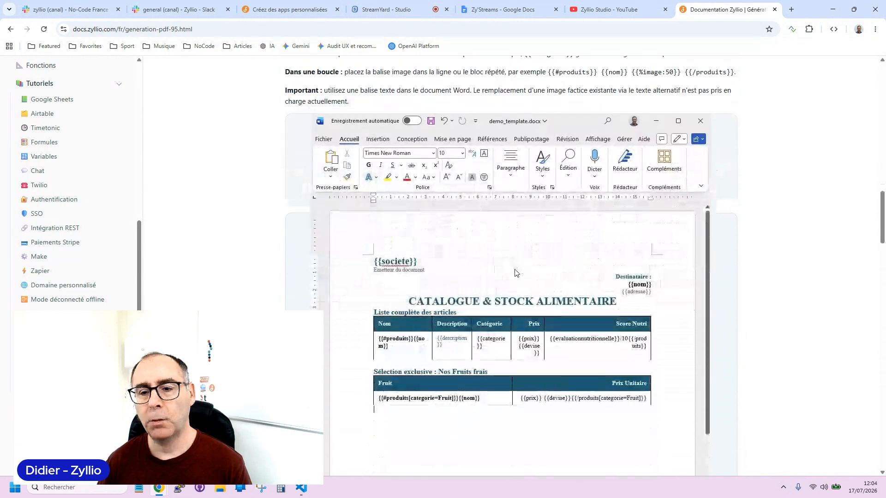
scroll(495, 172, "up", 1)
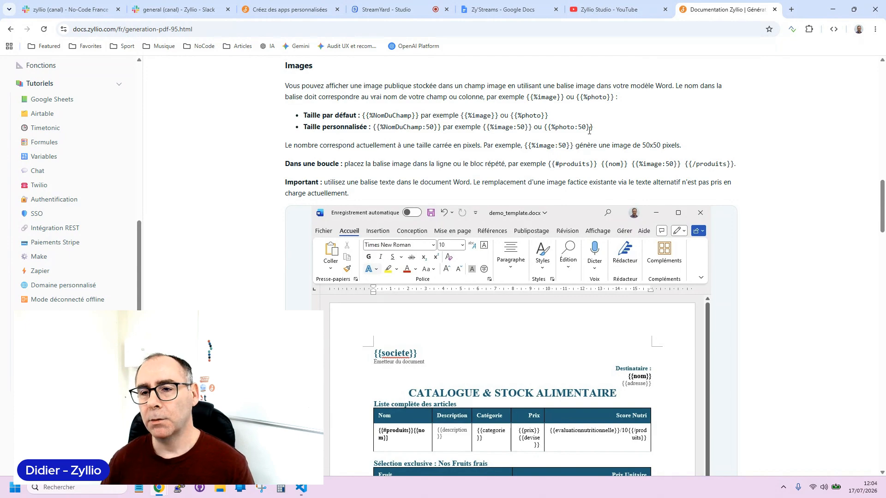
scroll(560, 243, "down", 1)
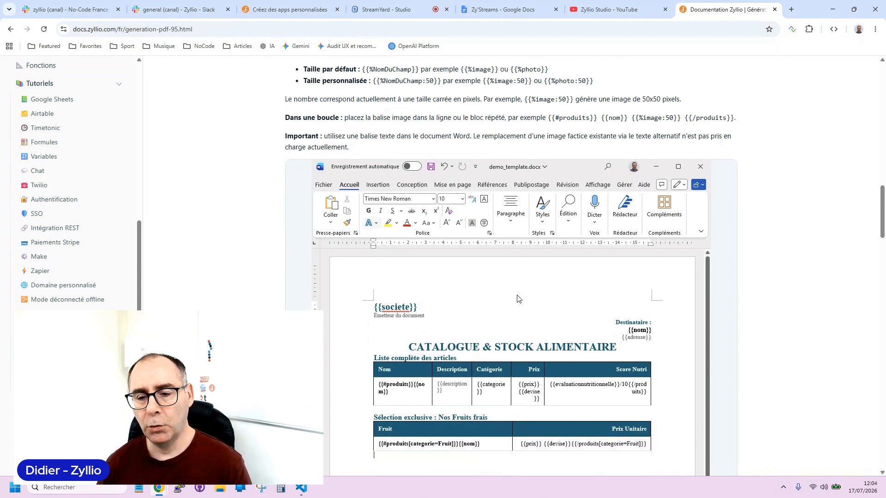
scroll(554, 239, "down", 1)
scroll(553, 239, "up", 1)
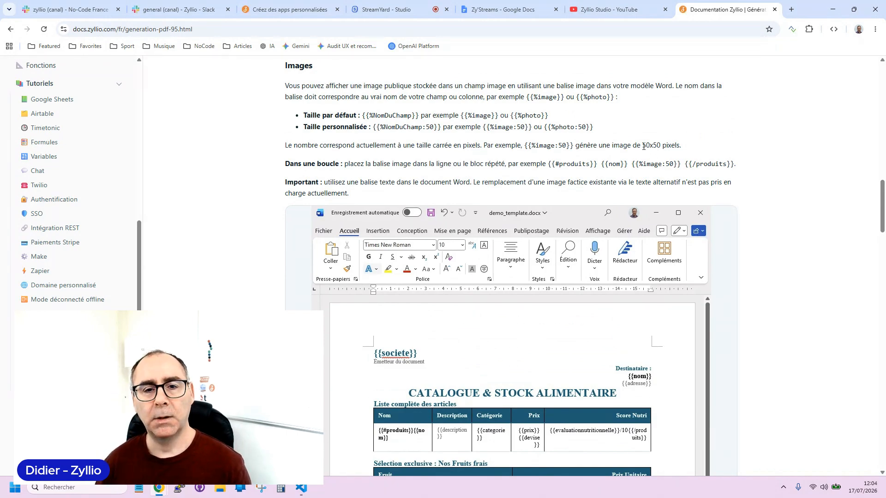
Check the Stream 32 agenda, and open the PDF application in Zyllio Studio with its plan usage shown.
left_click(488, 4)
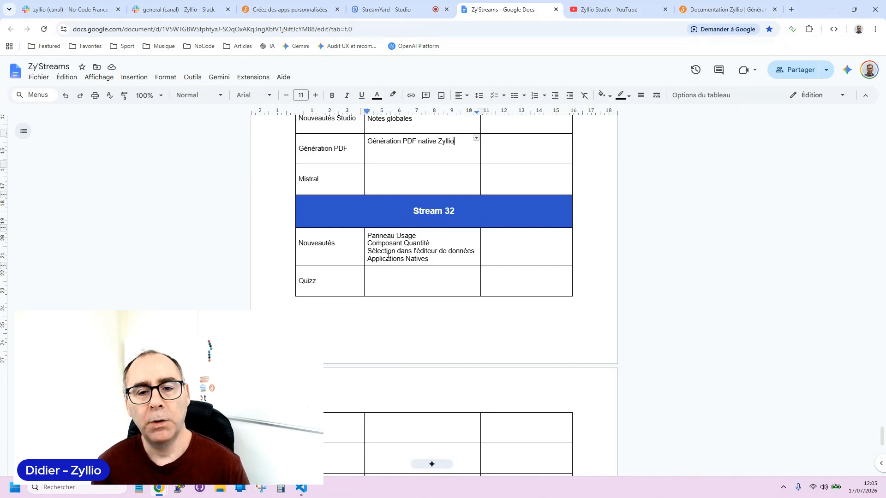
left_click(272, 9)
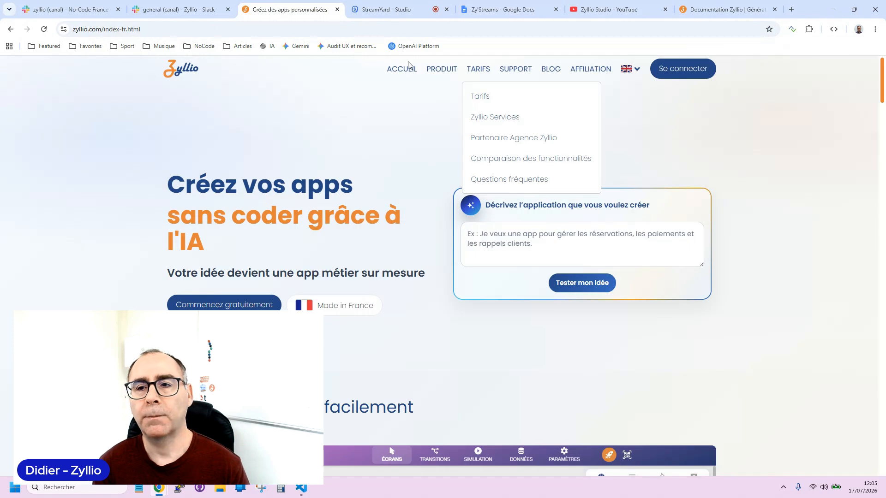
left_click(675, 73)
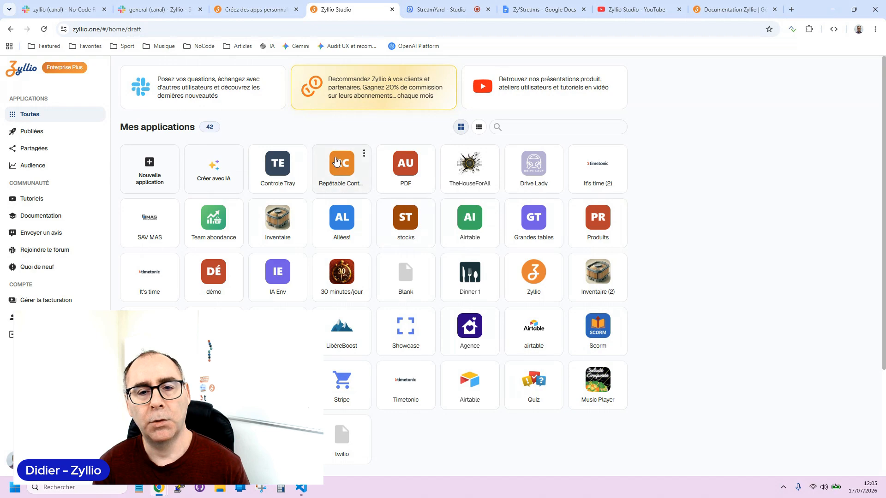
left_click(414, 168)
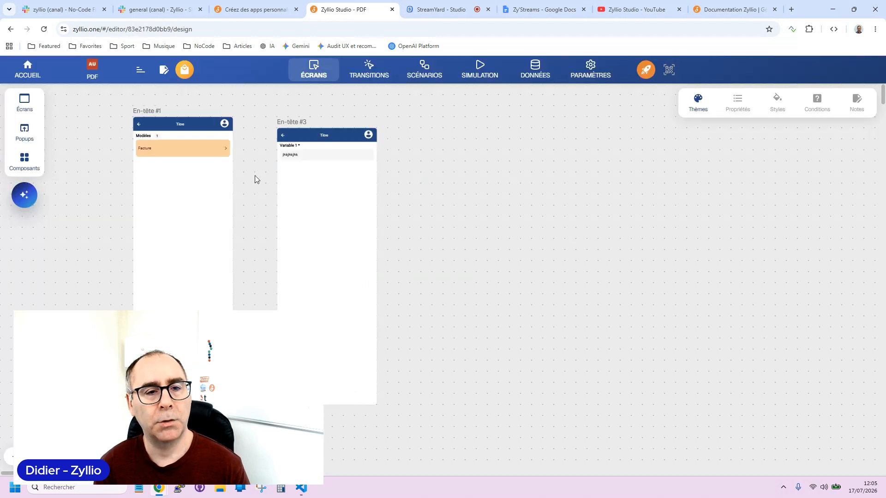
left_click(141, 71)
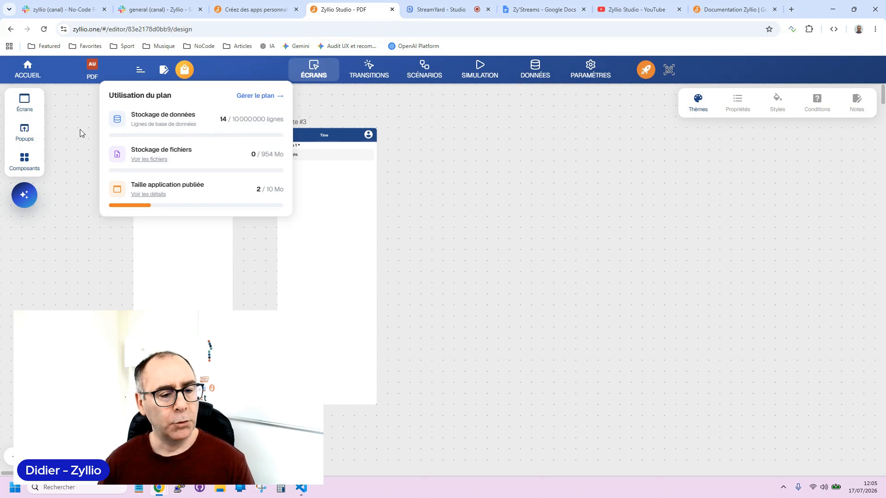
Sign in to Zyllio Studio with the Zy'Stream Google account instead and open the Gestion stock application.
left_click(23, 70)
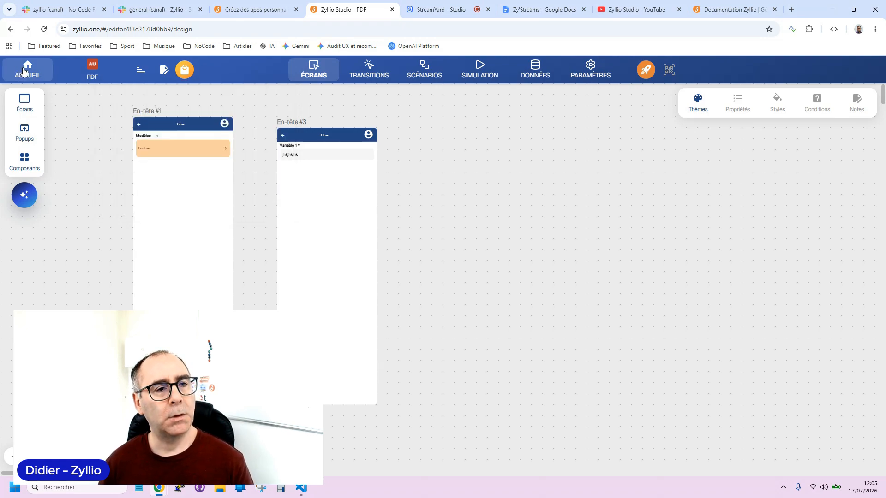
left_click(40, 335)
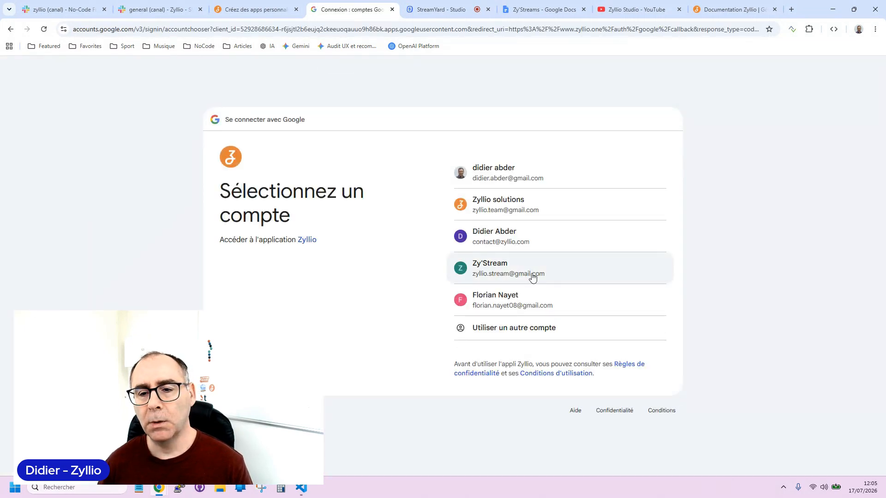
left_click(526, 271)
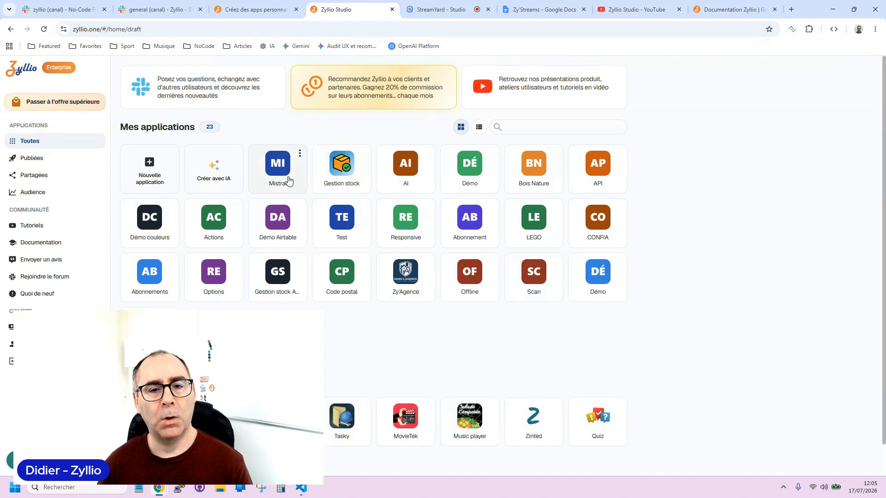
left_click(328, 163)
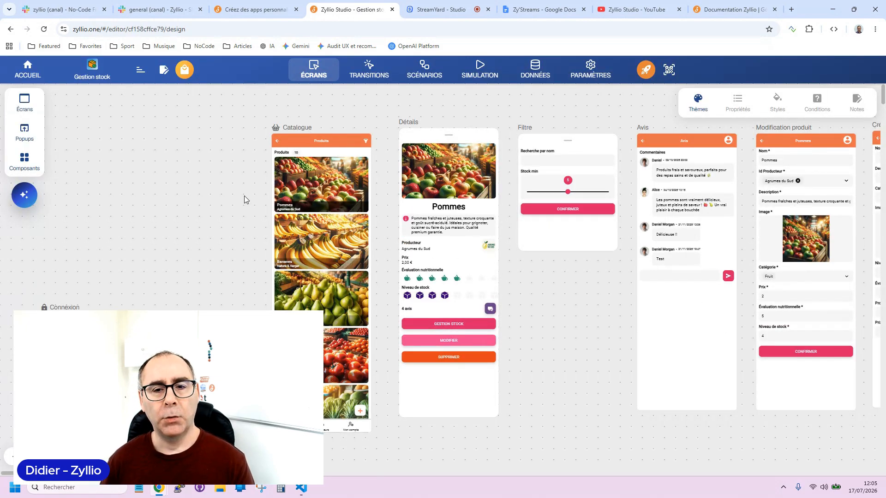
Open the stored files list from the Gestion stock plan usage and look through the used and unused files.
left_click(147, 74)
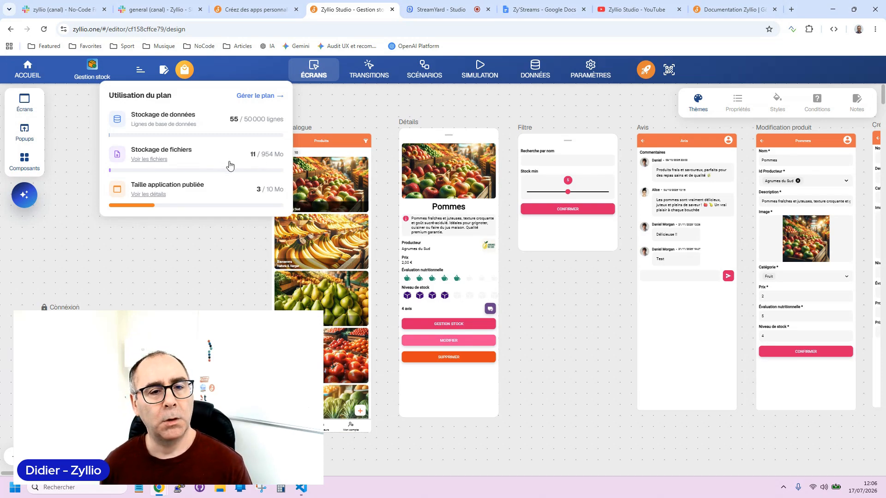
left_click(157, 161)
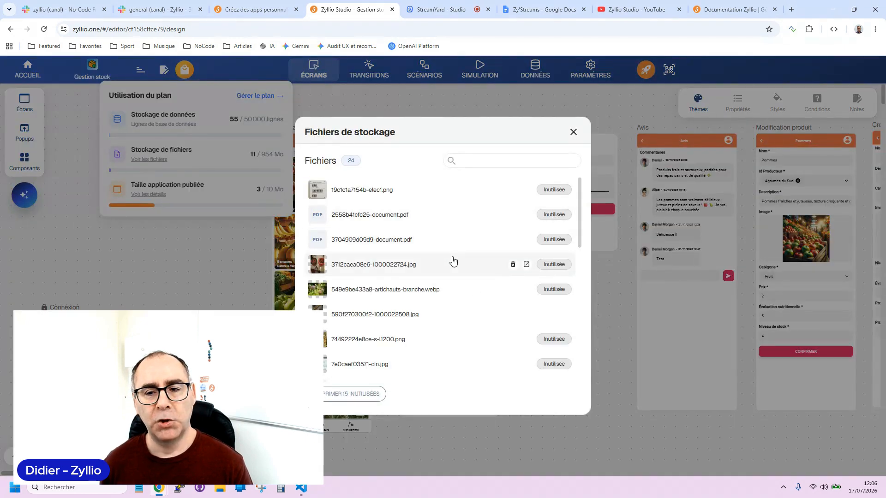
scroll(456, 260, "down", 2)
scroll(457, 261, "down", 5)
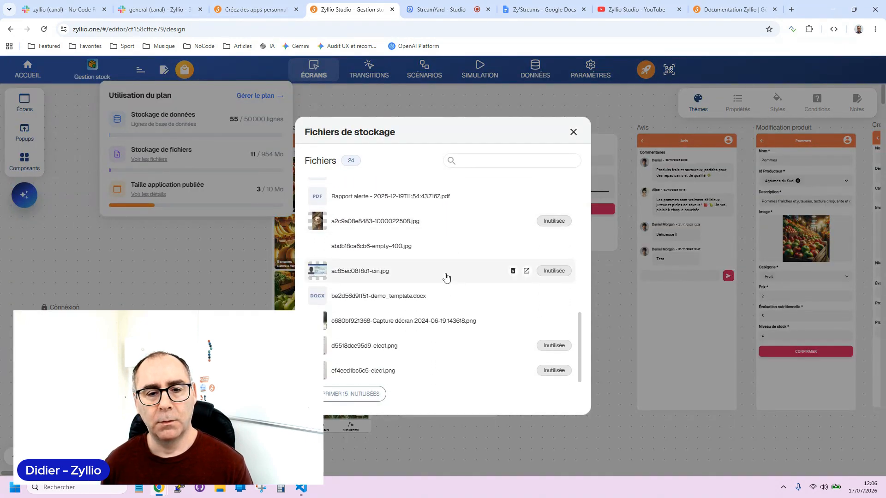
scroll(441, 258, "up", 7)
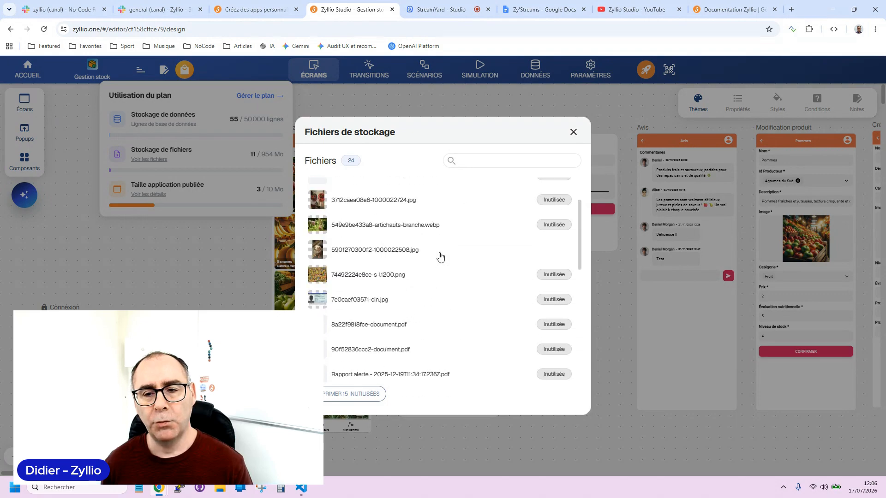
scroll(443, 247, "down", 7)
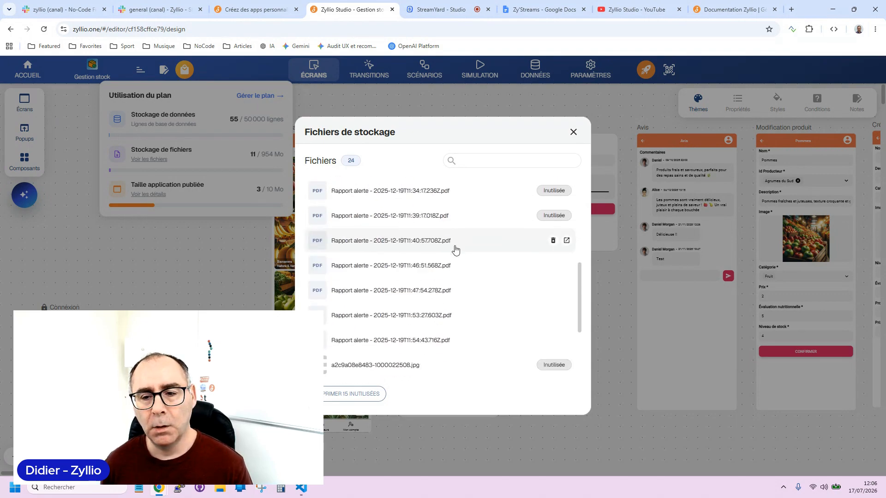
Delete all unused files from the application's storage and display the plan usage again.
left_click(346, 394)
left_click(560, 294)
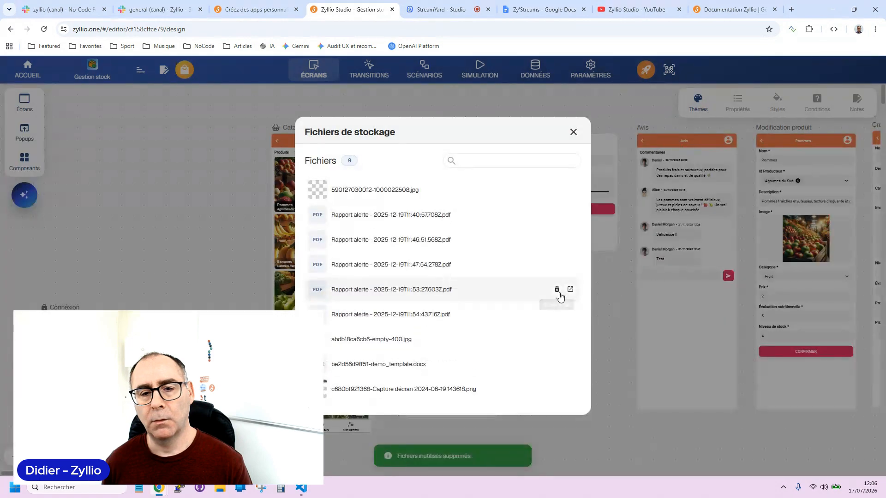
left_click(574, 132)
left_click(140, 69)
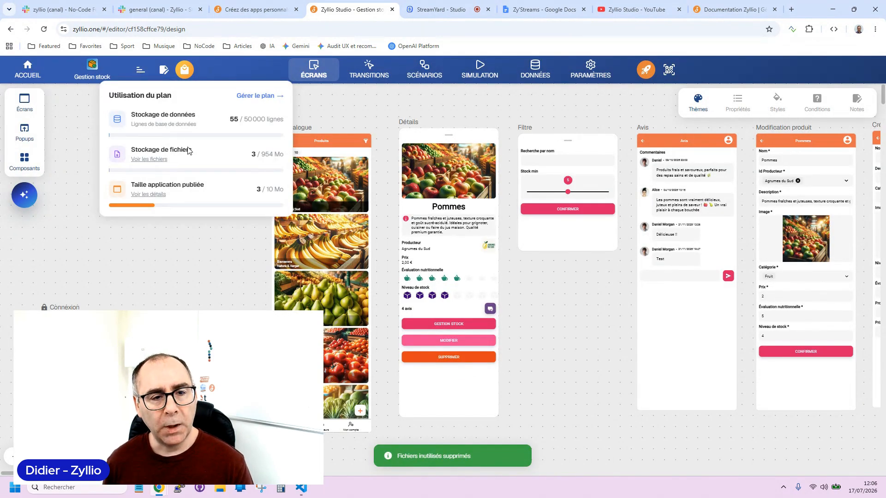
View the details of the published application size, and return to the plan usage overview.
left_click(154, 194)
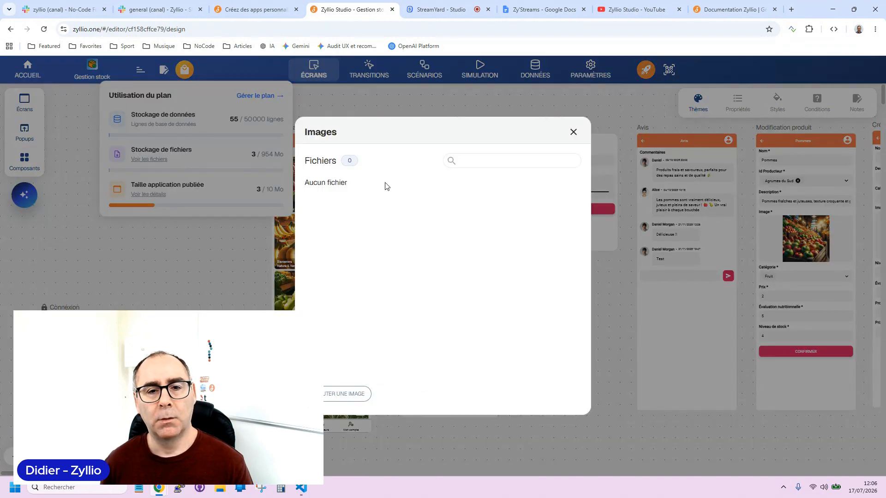
left_click(574, 132)
left_click(573, 132)
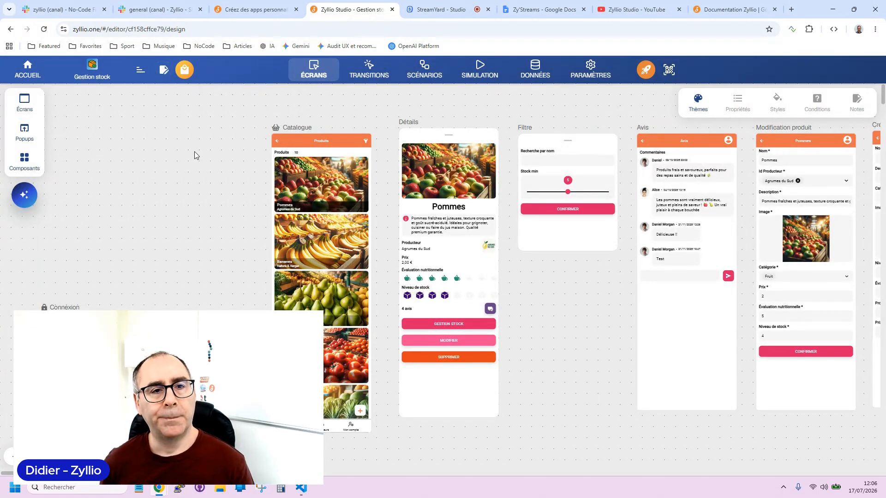
left_click(141, 70)
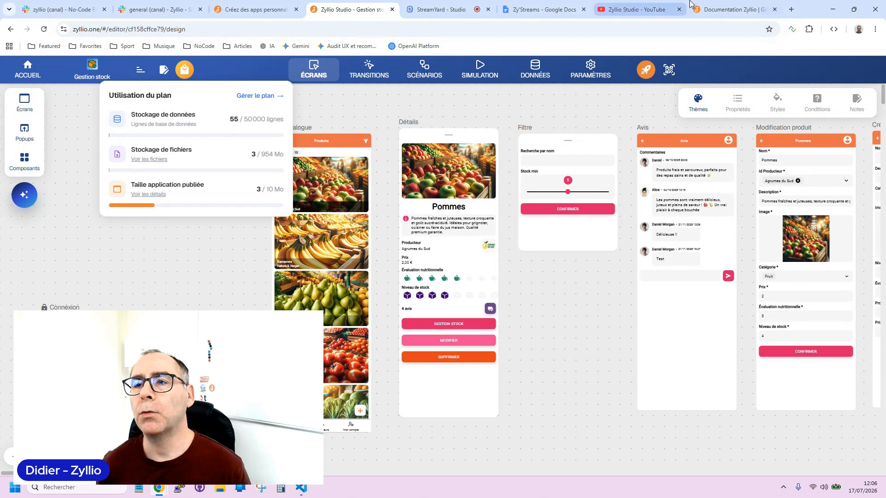
Close the documentation page and highlight the quantity component and data editor selection items in the Zy'Streams agenda.
left_click(739, 11)
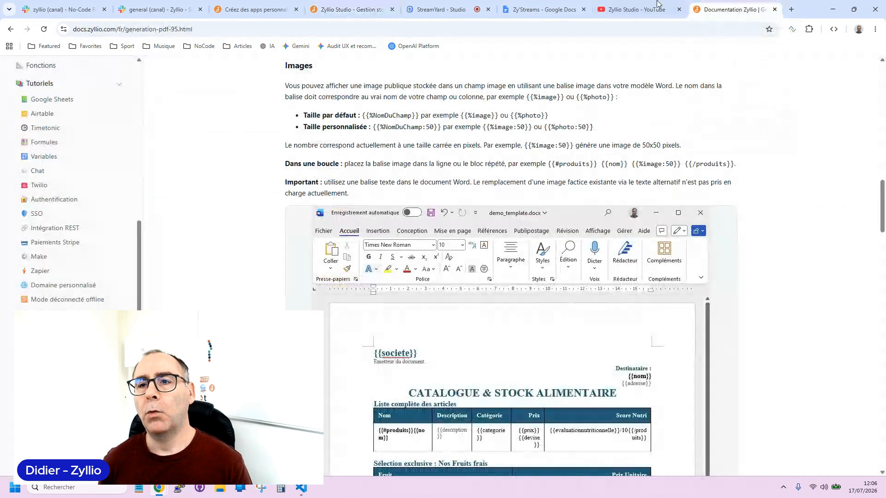
middle_click(745, 3)
left_click(590, 7)
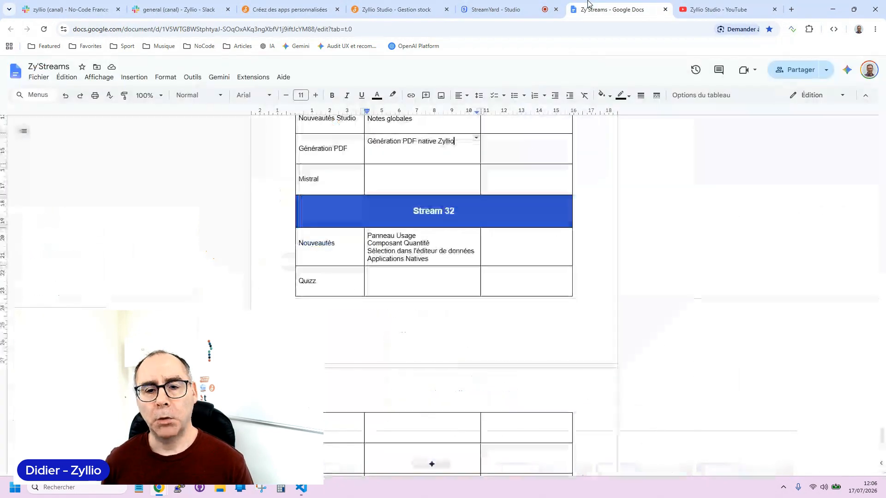
triple_click(385, 251)
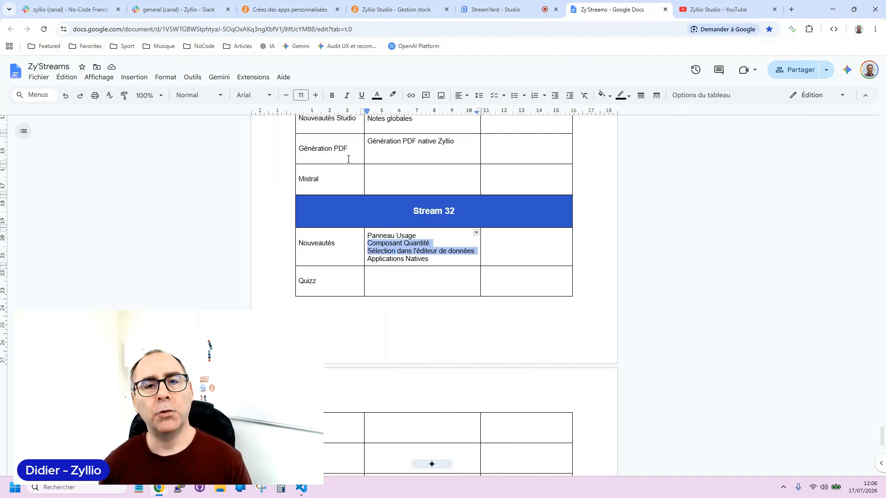
Return to Zyllio Studio and open the Produits table of the Gestion stock application in the data editor.
left_click(396, 9)
left_click(536, 69)
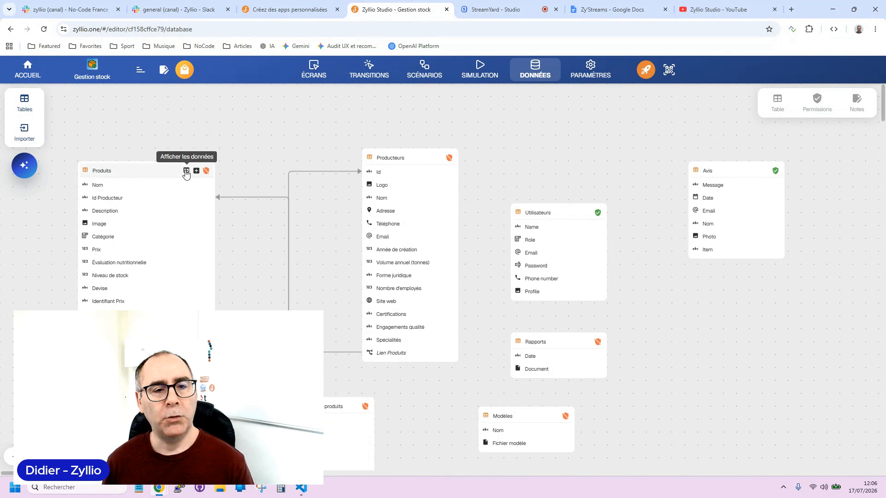
left_click(186, 171)
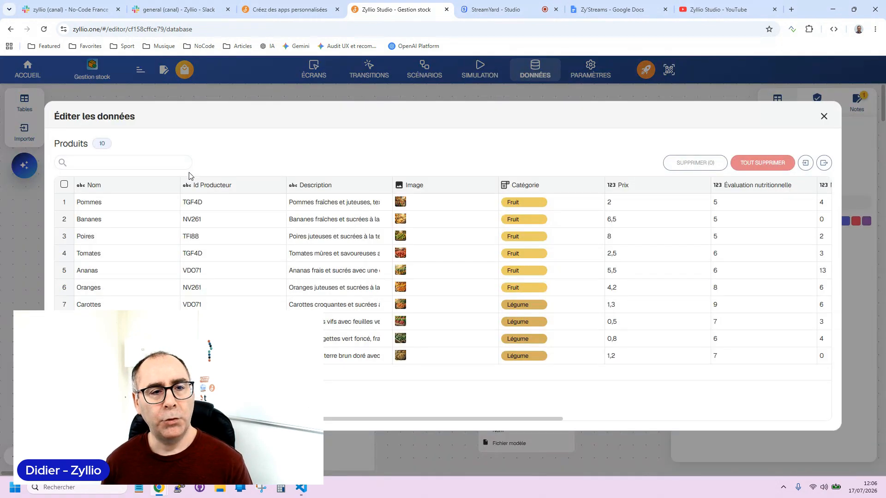
Demonstrate cell selection in the Produits data by selecting cells in the Nom, Id Producteur, Description, Prix and Image columns.
left_click(235, 241)
left_click(160, 253)
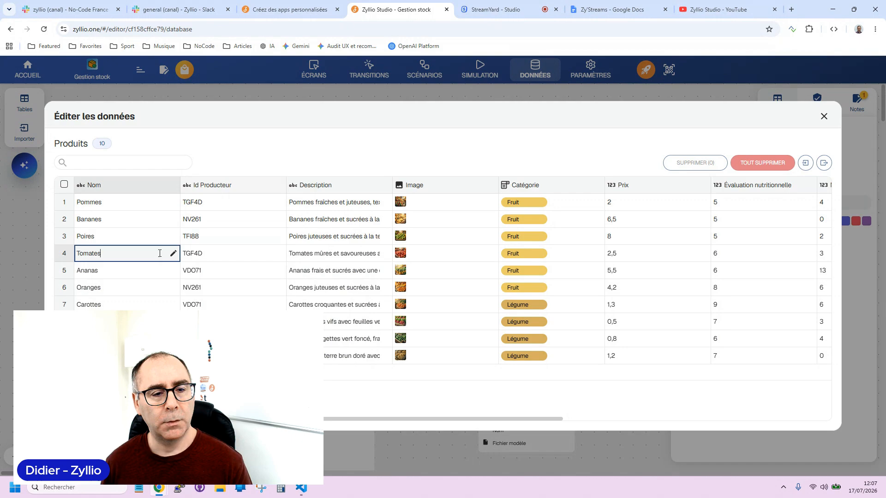
left_click(230, 267)
left_click(346, 270)
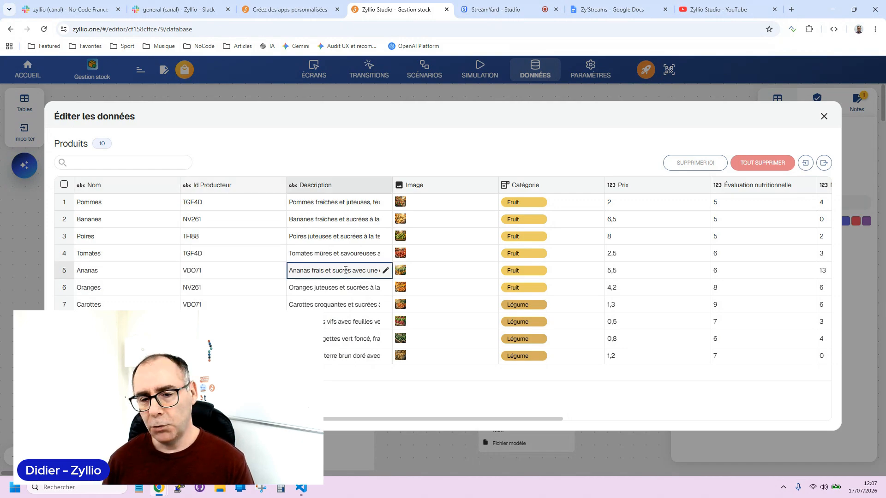
left_click(319, 216)
left_click(318, 216)
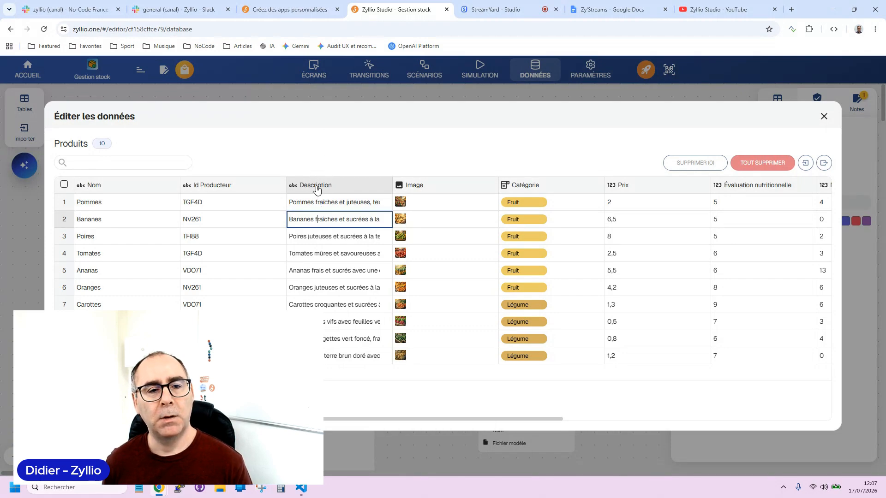
left_click(321, 236)
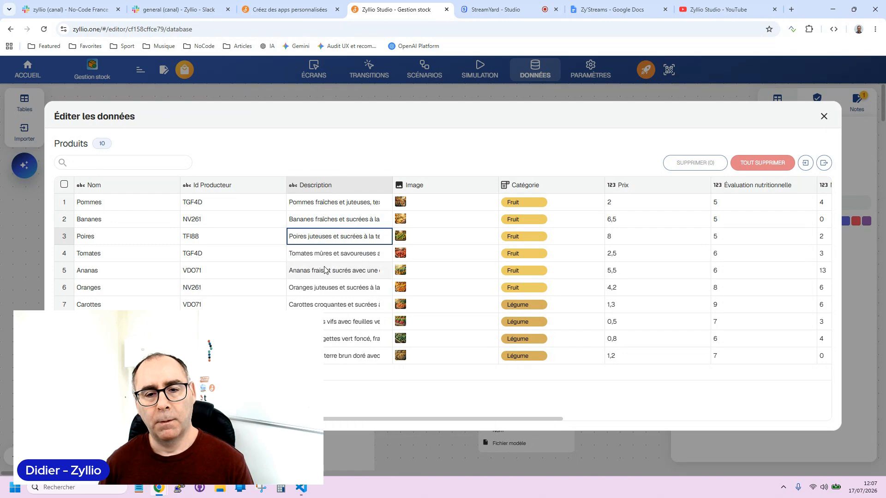
left_click(660, 253)
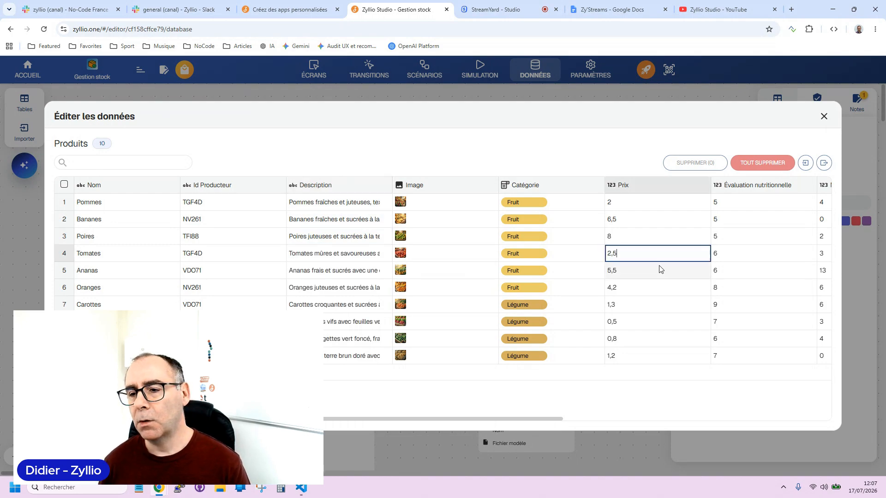
left_click(664, 274)
left_click(442, 276)
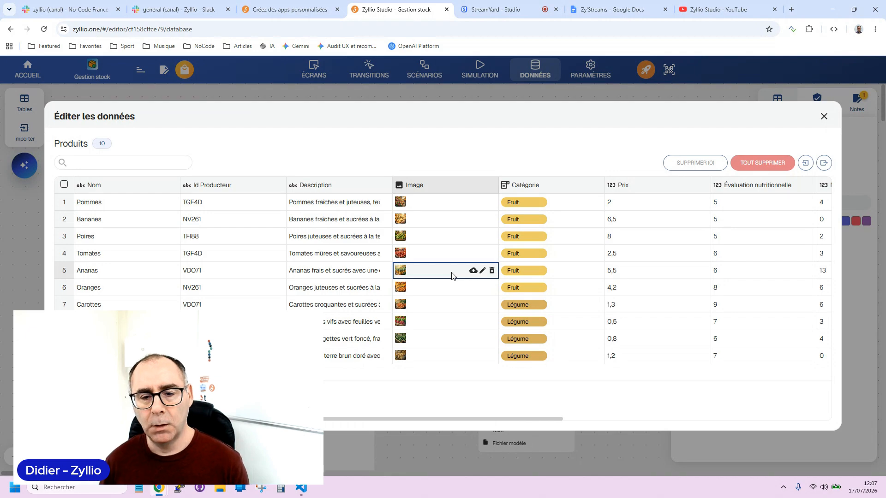
Add an empty row at the end of the Produits table.
left_click(441, 375)
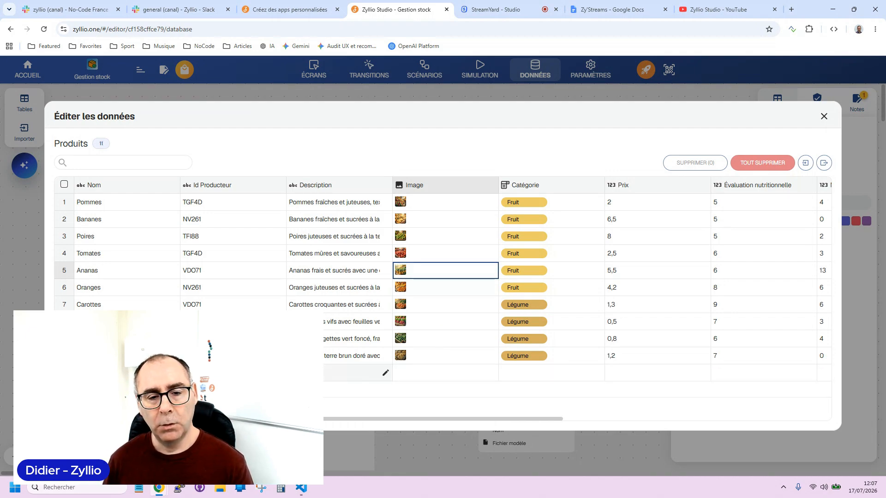
Copy the image from the last filled product row into the new row's Image cell, allowing clipboard access for the site.
left_click(127, 372)
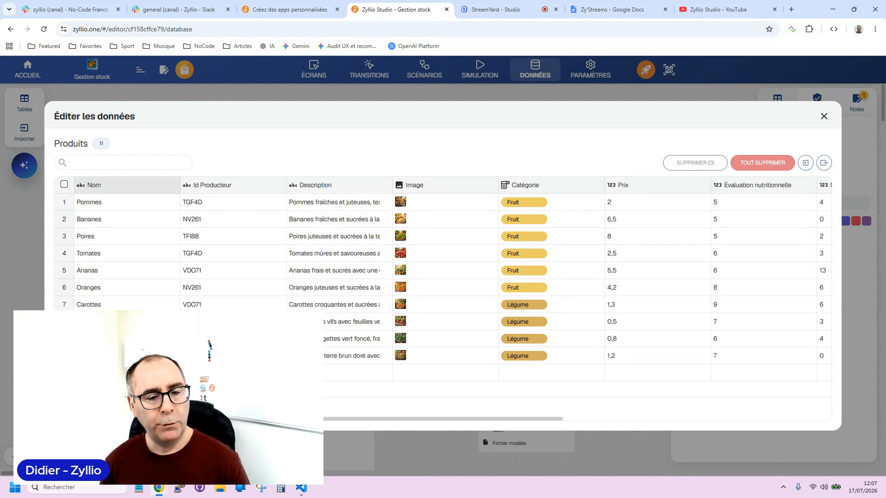
left_click(447, 358)
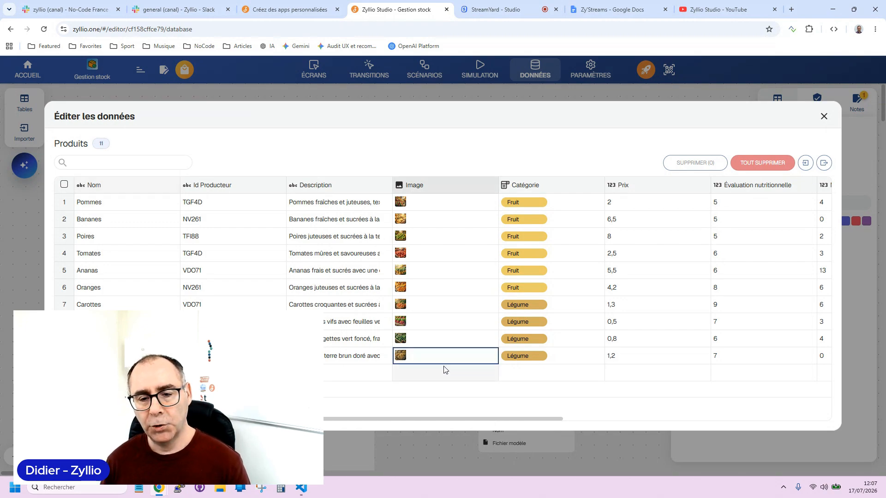
left_click(444, 375)
key("ctrl+v")
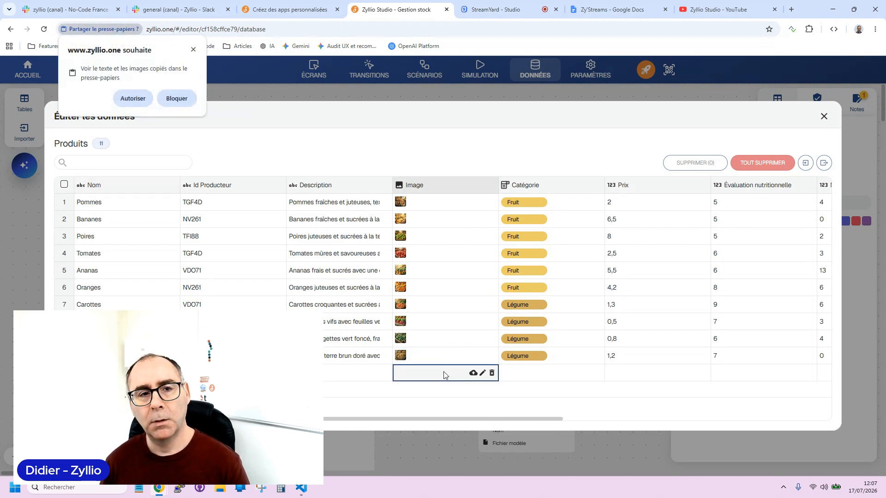
left_click(134, 95)
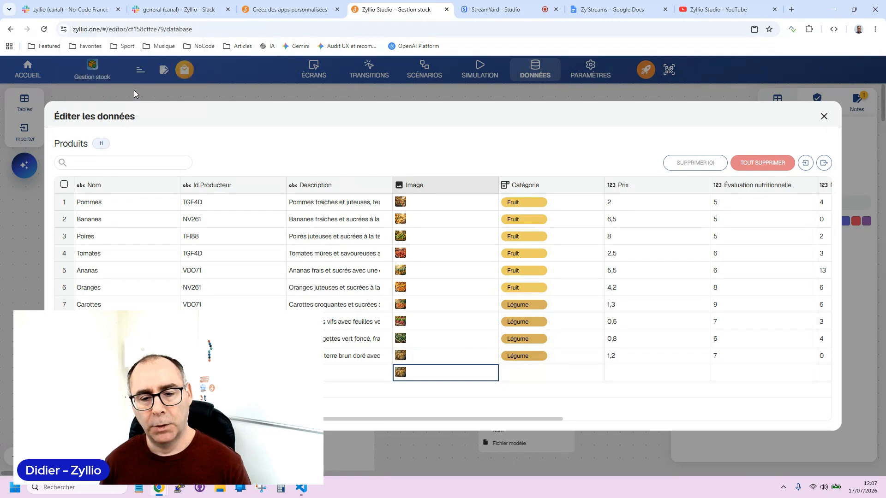
Copy the Légume category from the row above into the new product row and set the row's Prix to 1.2.
left_click(580, 360)
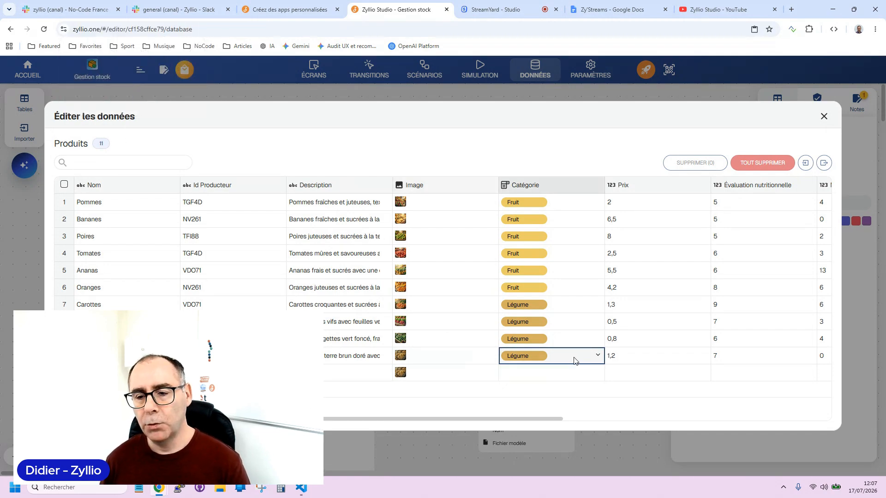
left_click(568, 375)
type("Légume")
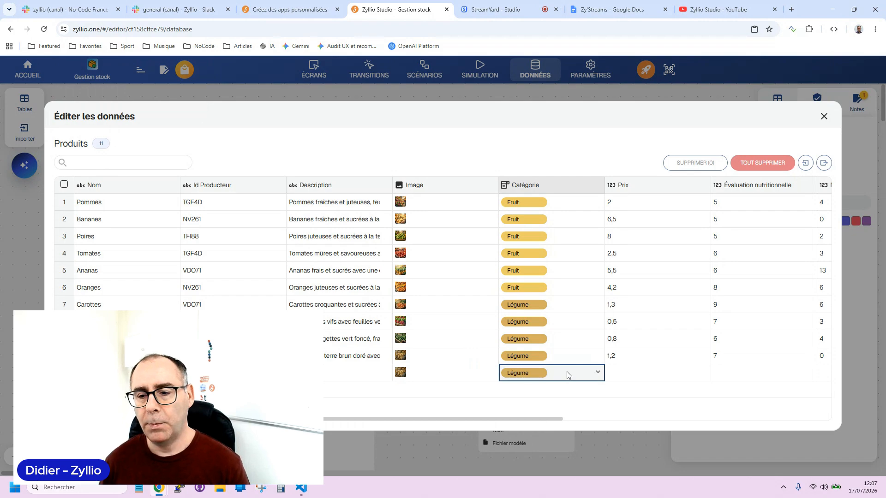
left_click(671, 356)
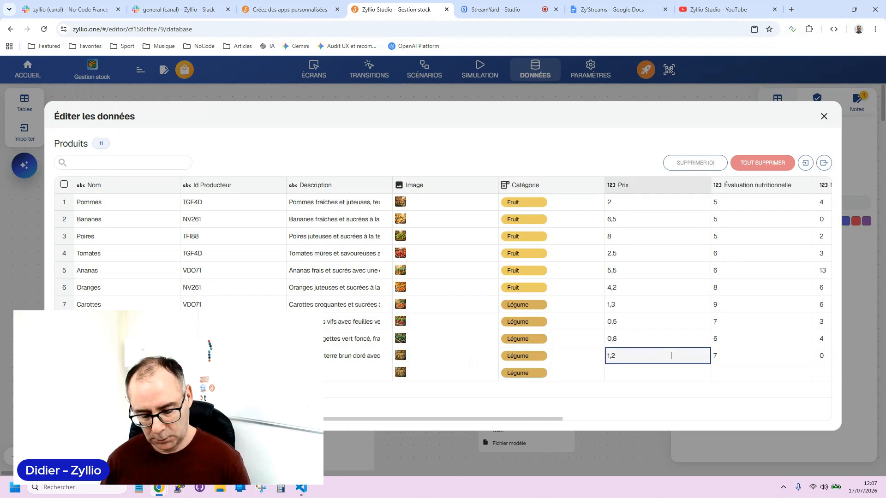
left_click(673, 375)
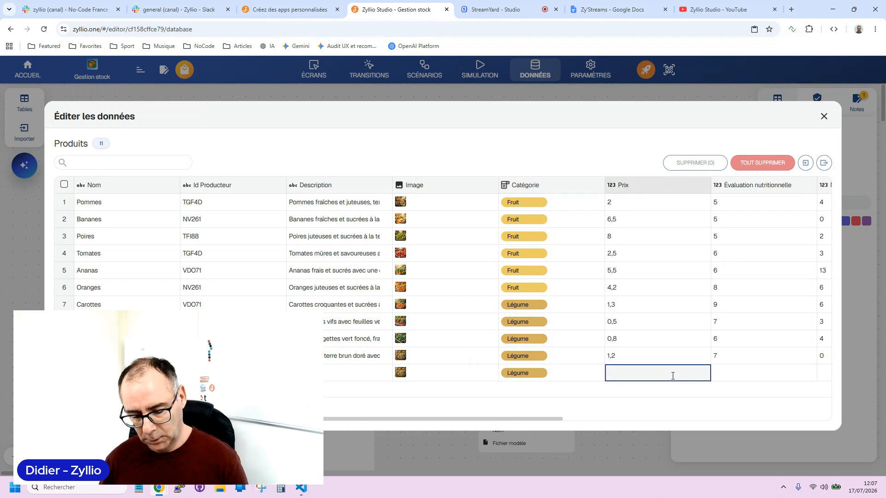
type("1.2")
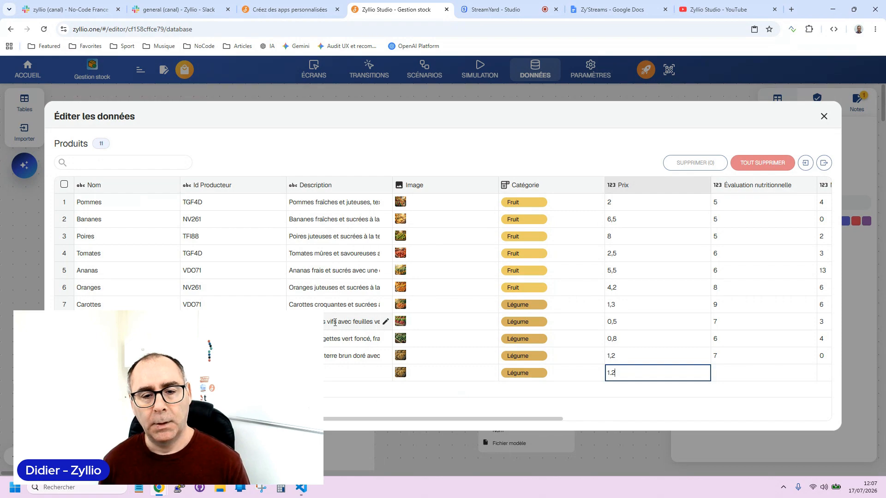
left_click(344, 306)
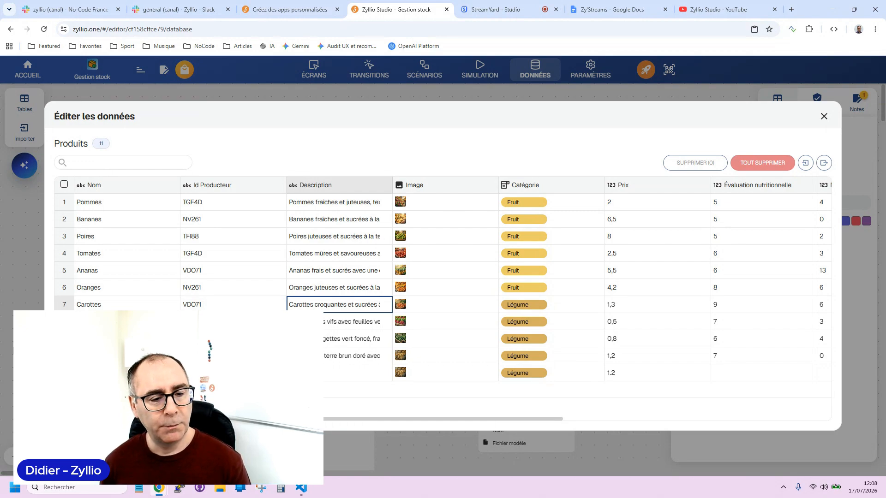
Delete the newly added last row of the Produits table and close the data editor.
left_click(64, 372)
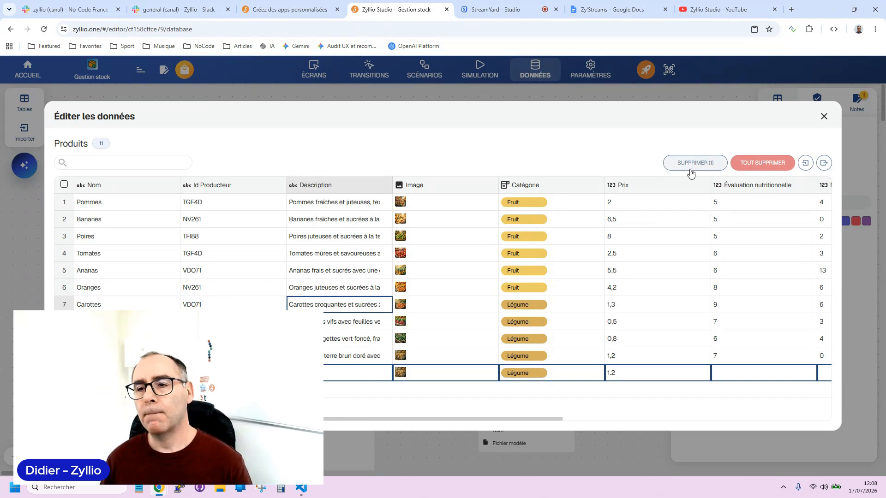
left_click(691, 167)
left_click(823, 117)
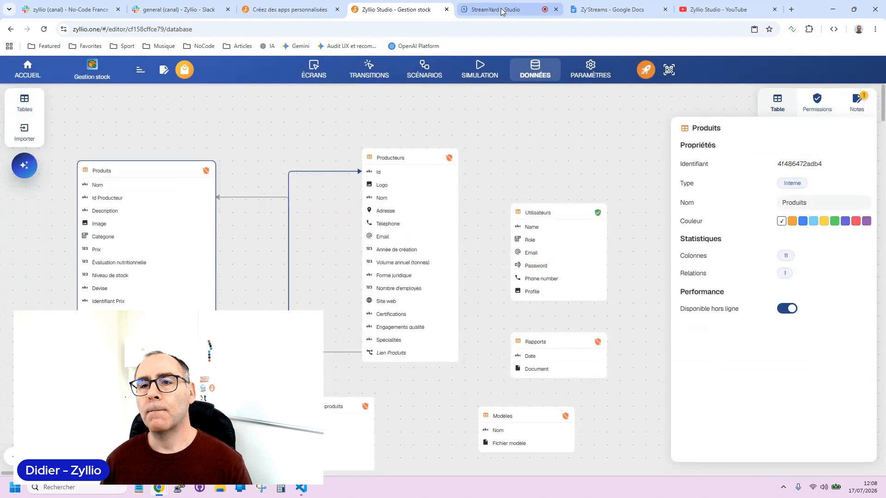
Check the Applications Natives item in the Zy'Streams agenda, return to Zyllio Studio and deselect the Produits table.
left_click(609, 9)
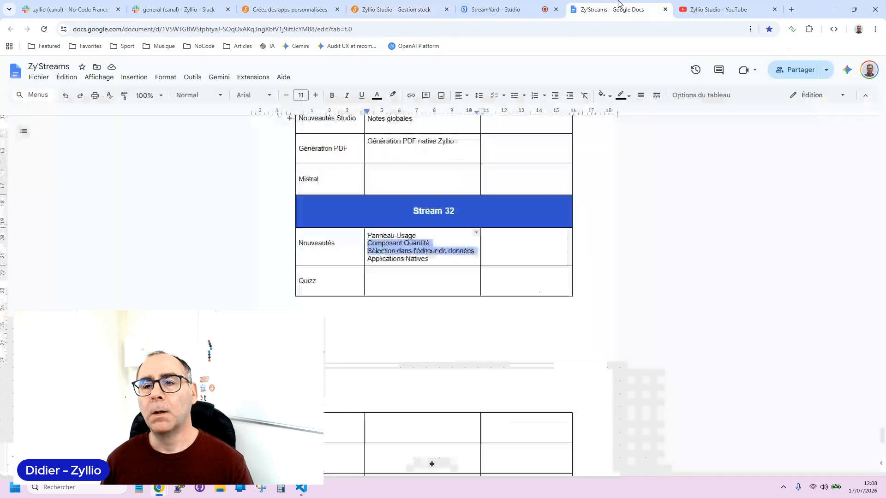
left_click(430, 259)
left_click(400, 8)
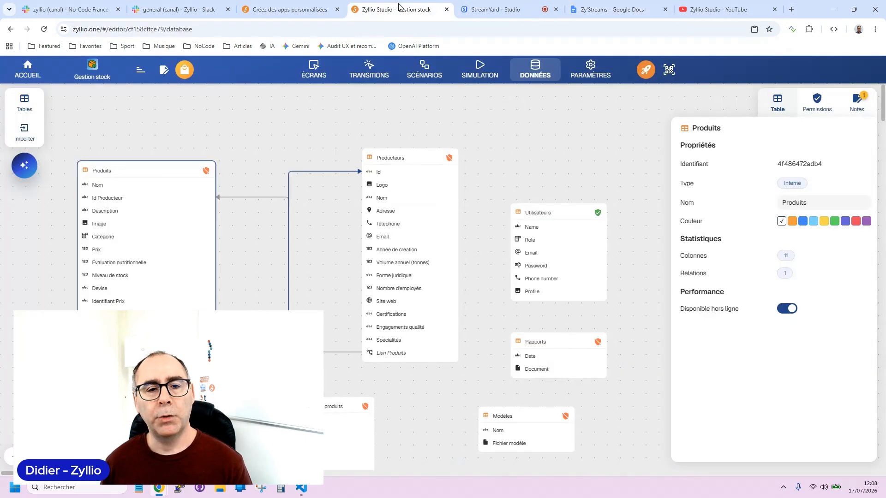
left_click(198, 46)
left_click(539, 104)
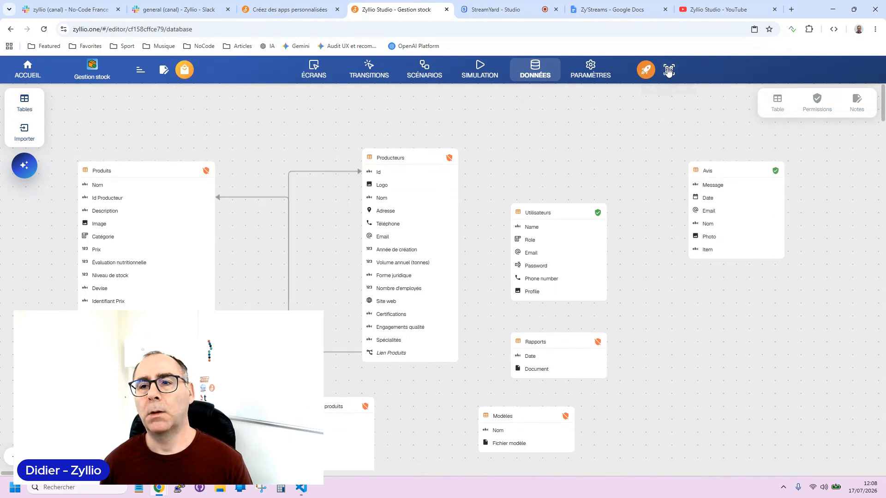
Examine the application's publishing options for the Application Web, Android and iOS platforms, comparing the two native ones, and close them.
left_click(646, 71)
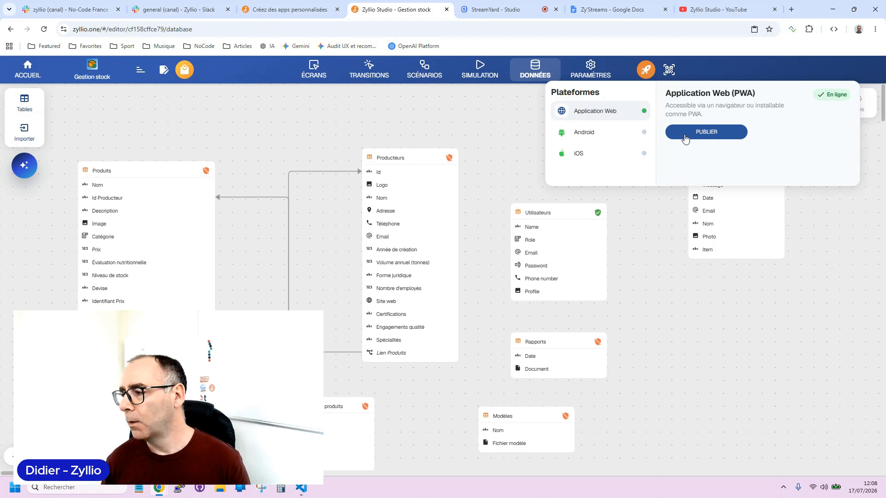
left_click(598, 134)
left_click(594, 154)
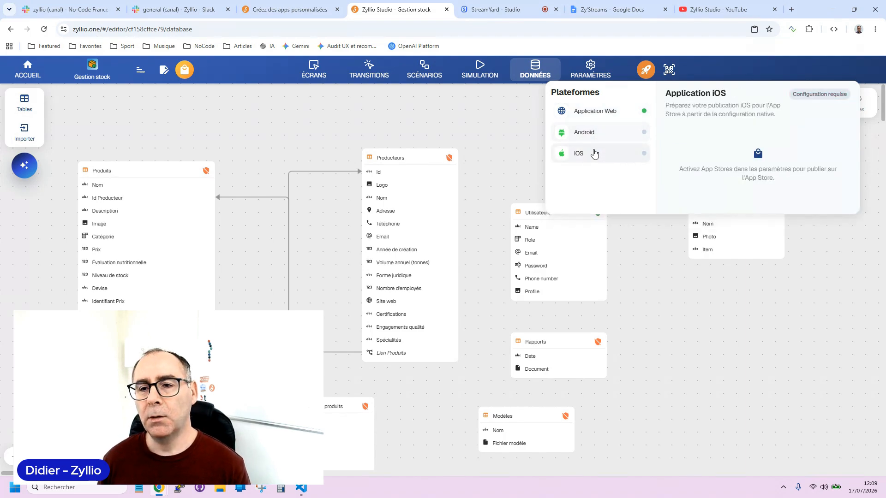
left_click(595, 134)
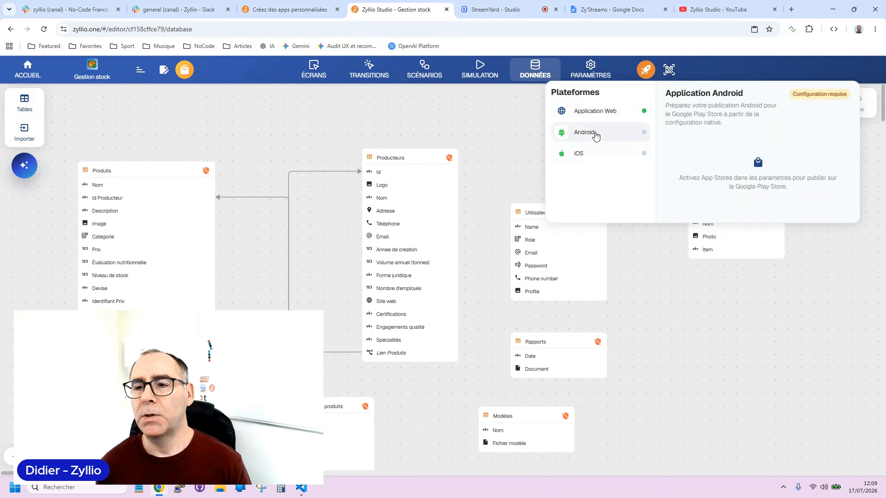
left_click(598, 111)
left_click(599, 132)
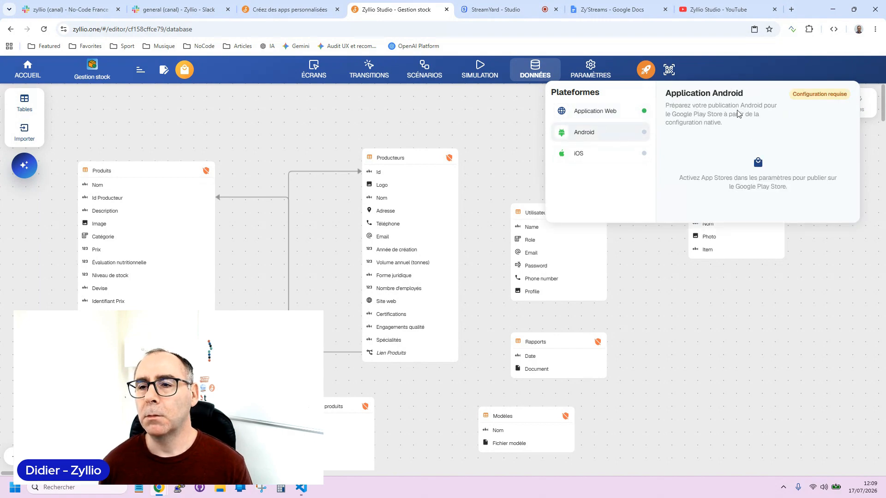
left_click(585, 154)
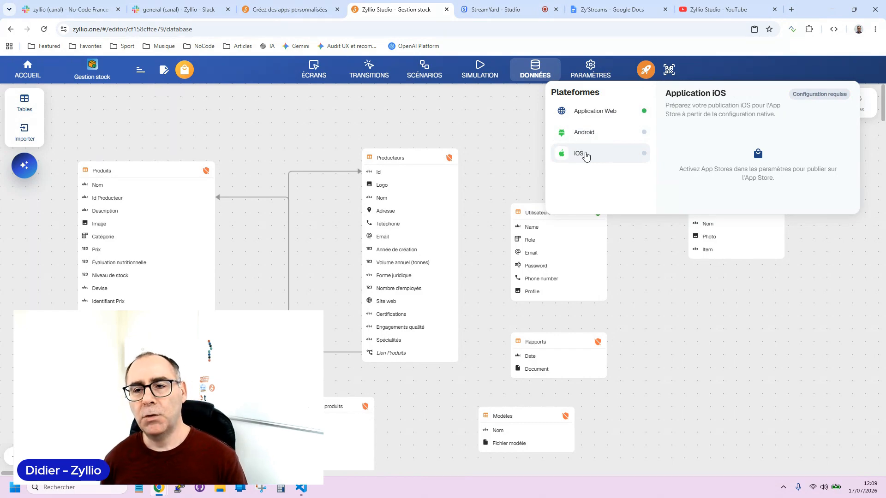
left_click(587, 136)
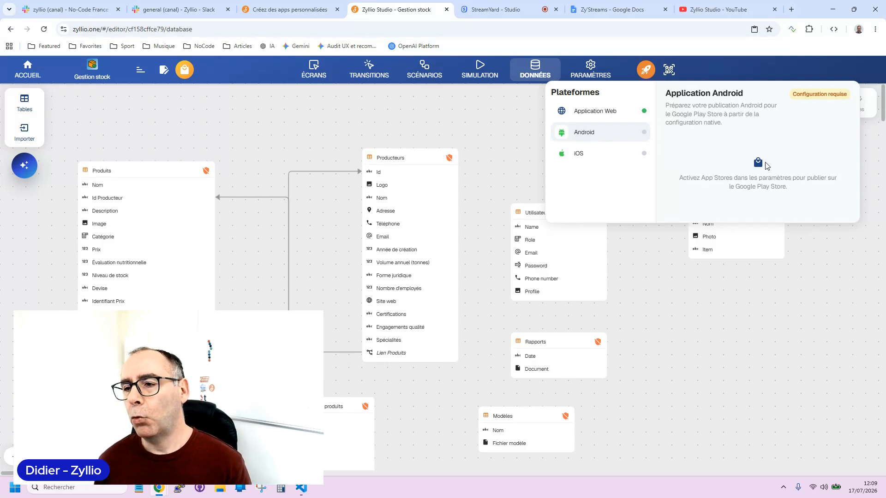
left_click(599, 157)
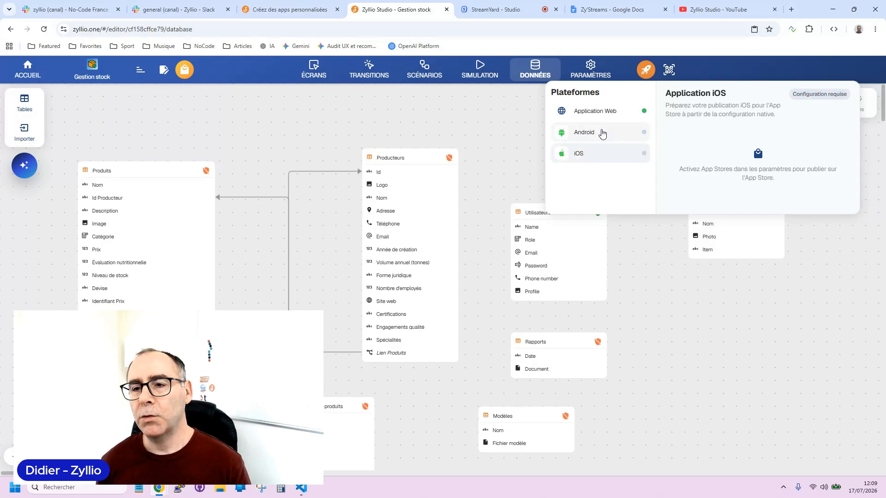
left_click(602, 133)
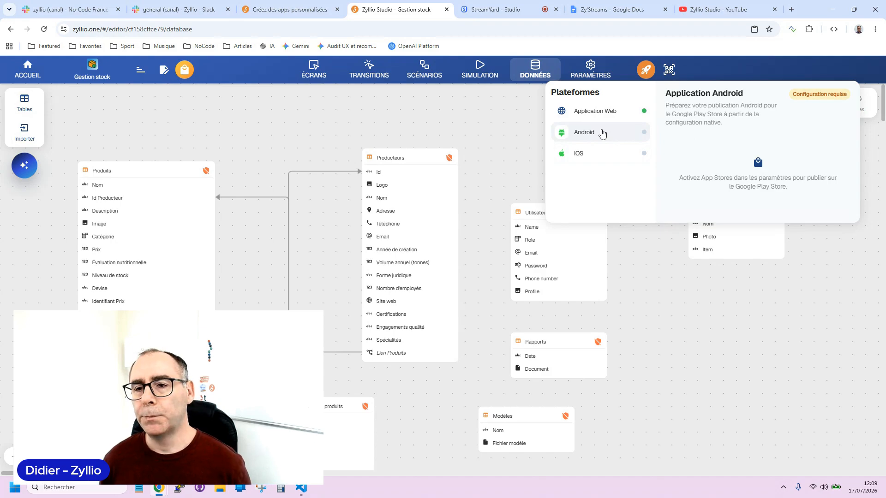
left_click(591, 155)
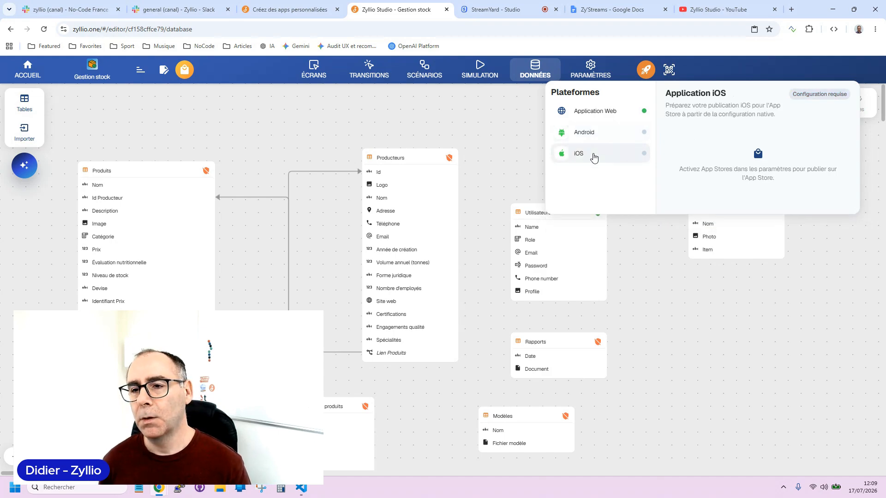
left_click(607, 134)
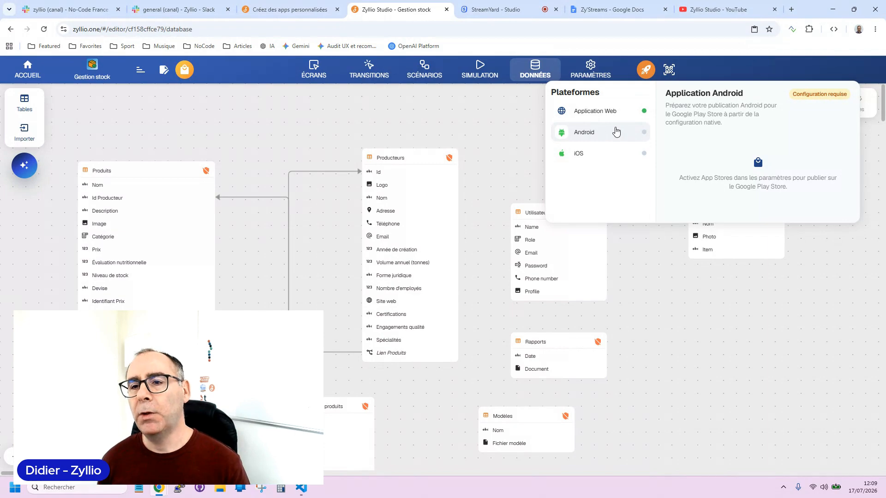
left_click(603, 154)
left_click(619, 120)
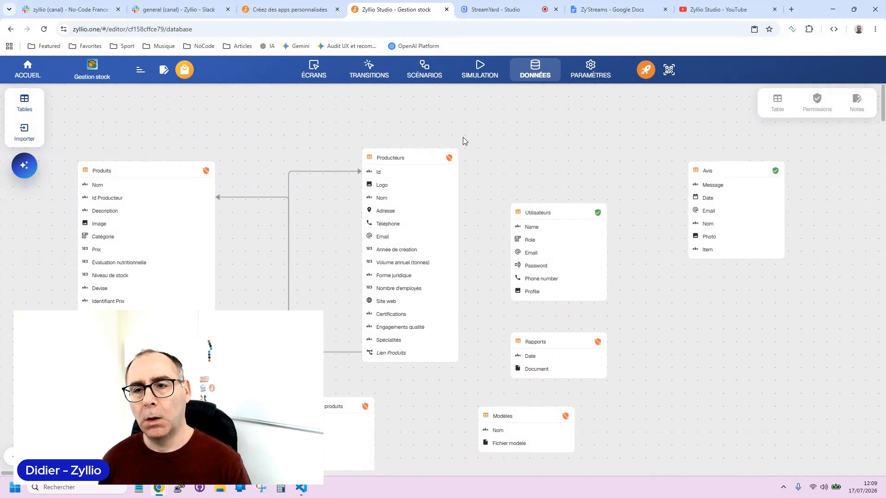
Find the App Stores entry in the Publication section of the application's settings.
left_click(589, 72)
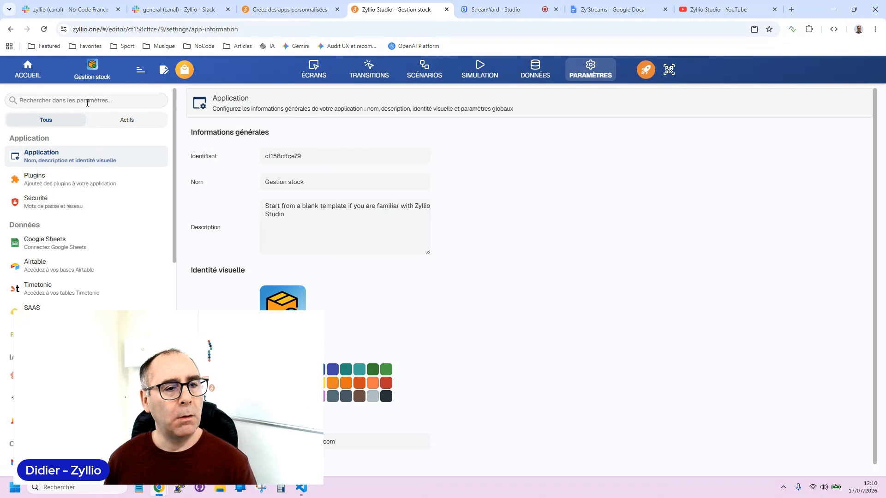
scroll(129, 297, "down", 4)
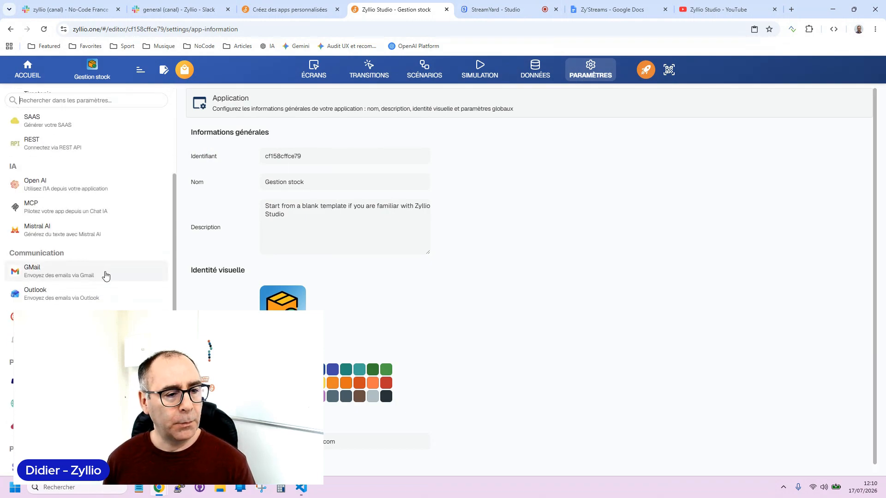
scroll(111, 282, "down", 3)
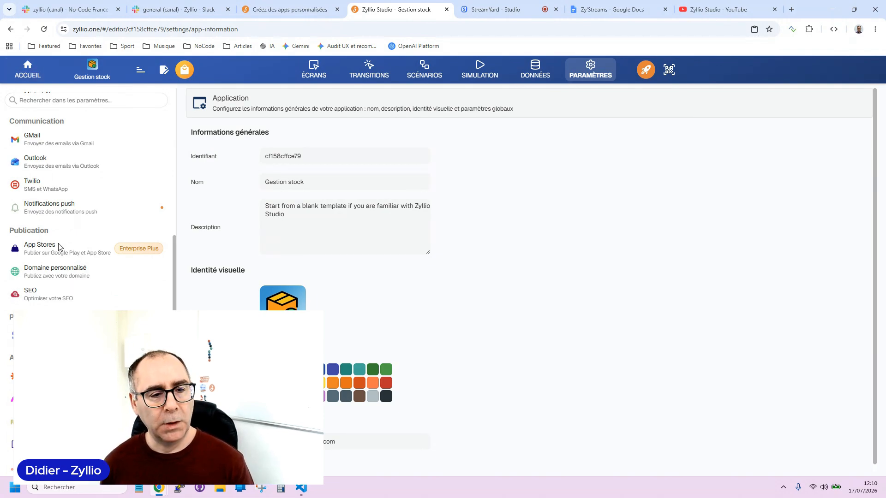
Reopen the Gestion stock application from the home page, look over its screens and display its publishing platforms.
left_click(27, 69)
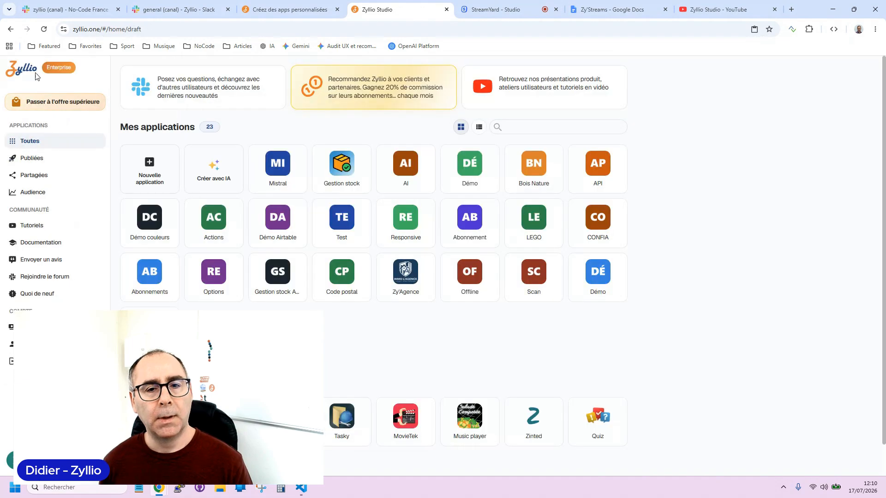
left_click(343, 172)
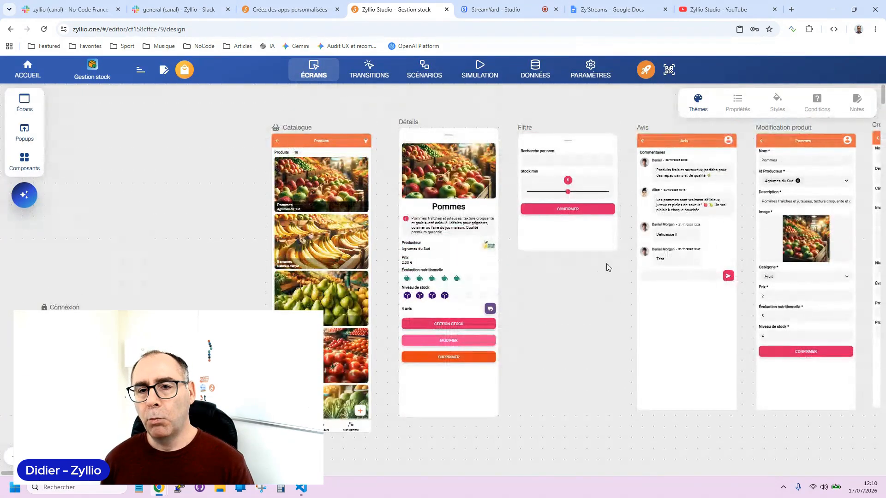
scroll(602, 263, "down", 10)
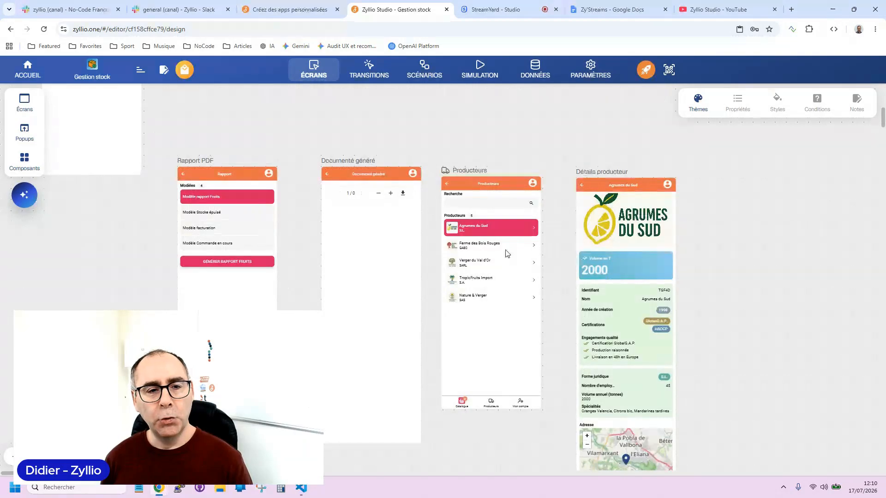
scroll(505, 249, "up", 8)
scroll(556, 242, "up", 2)
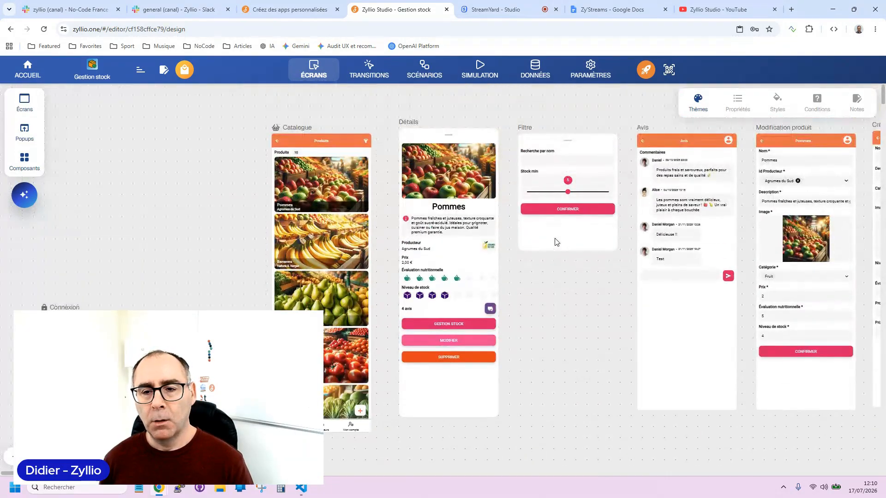
left_click_drag(588, 290, 609, 319)
scroll(554, 279, "down", 2)
scroll(557, 279, "up", 2)
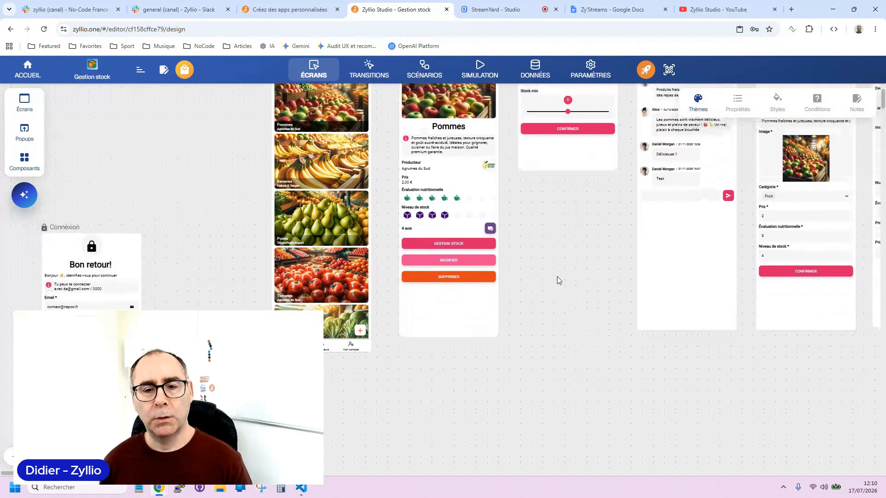
left_click(646, 70)
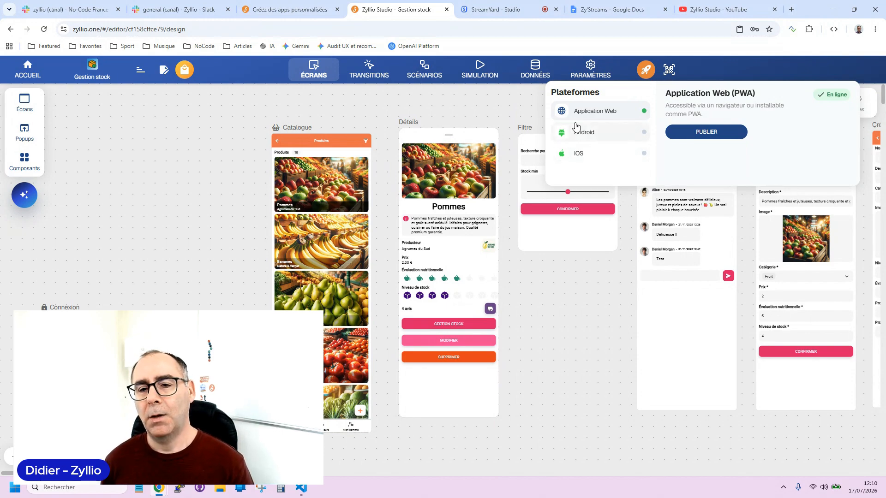
Close the publishing platforms, look over the screens of the Gestion stock application and return to the home page.
left_click(558, 292)
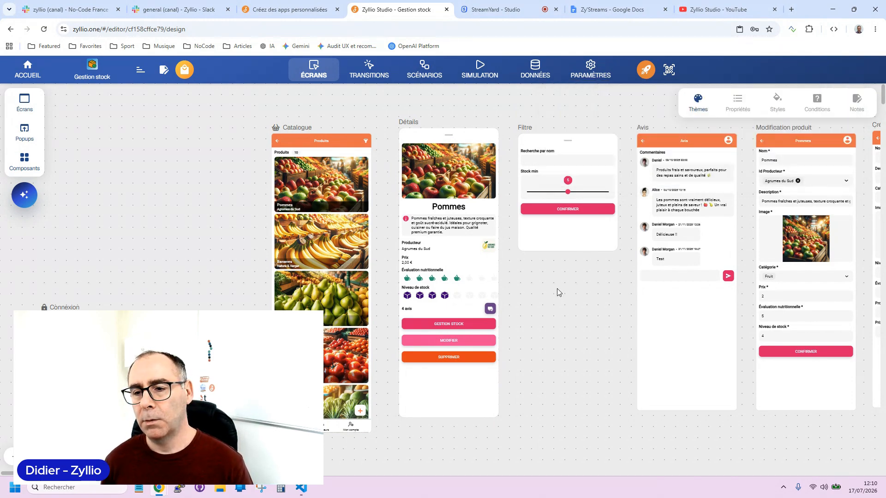
mouse_move(572, 292)
left_mouse_down()
mouse_move(545, 256)
mouse_move(586, 289)
left_mouse_up()
scroll(569, 282, "down", 7)
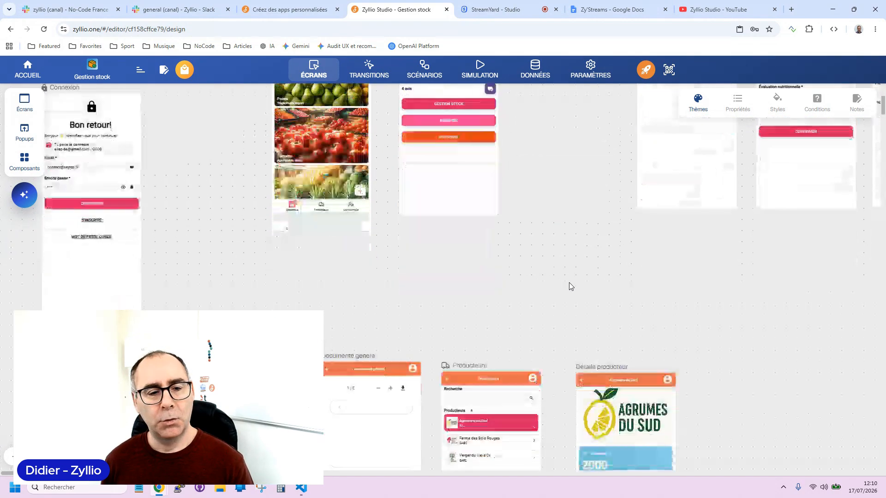
scroll(569, 282, "up", 7)
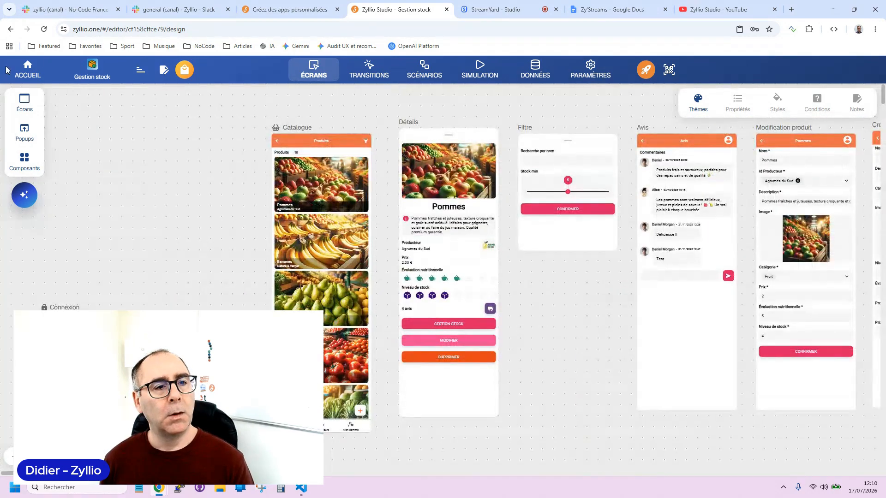
left_click(28, 71)
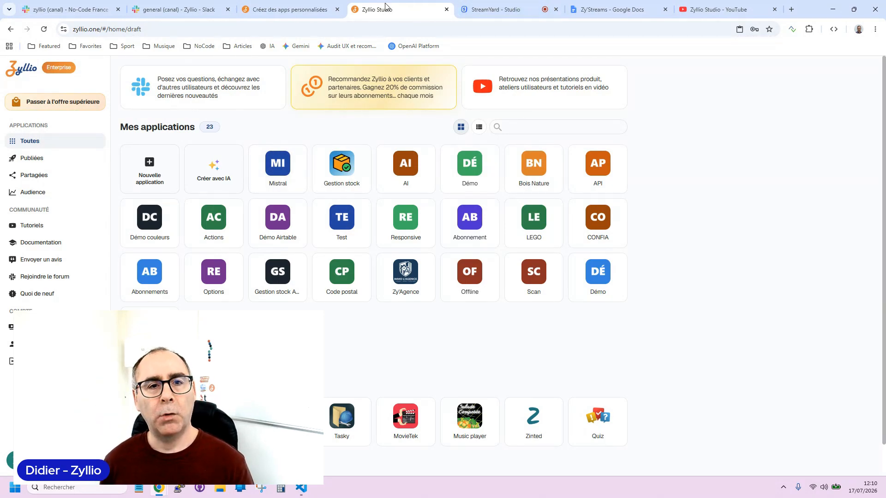
Switch to the Zyllio workspace in Slack and read the recent messages in the questions channel.
left_click(193, 5)
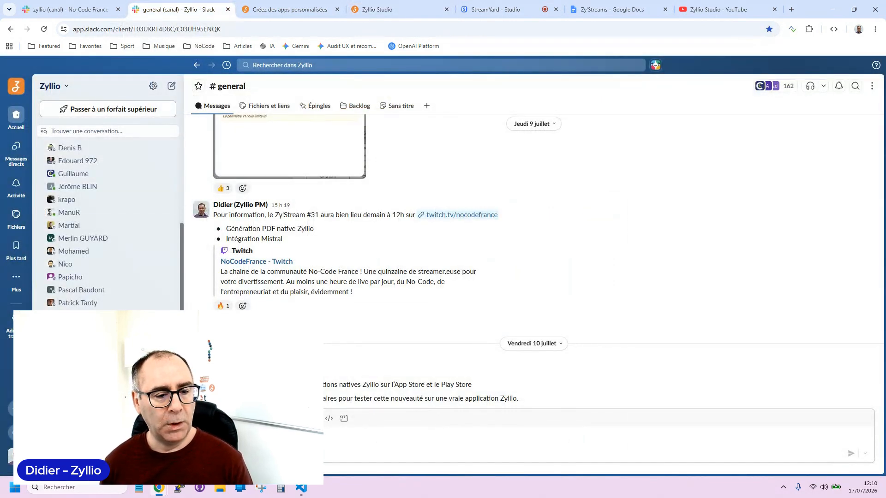
left_click(77, 379)
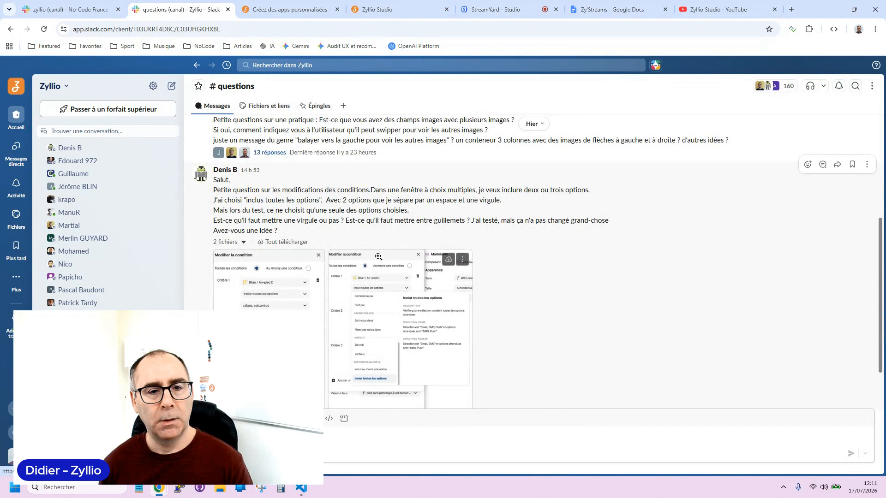
scroll(376, 240, "down", 1)
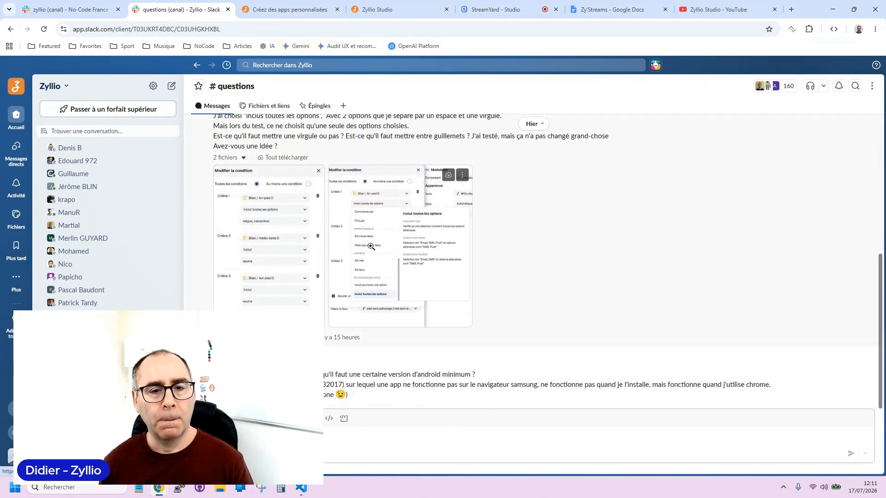
scroll(346, 221, "up", 1)
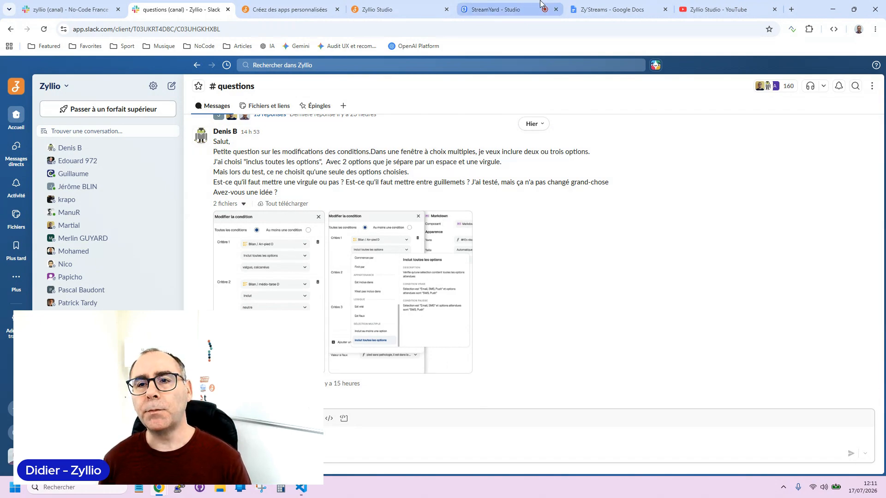
Switch to the Zy'Streams document in Google Docs and correct "Quizz" to "Quiz" in the Stream 32 table.
left_click(617, 7)
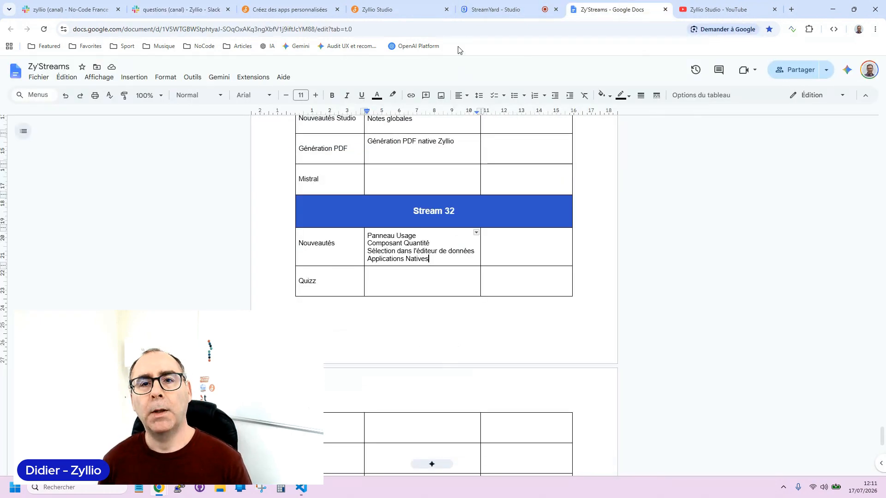
left_click(389, 10)
left_click(616, 9)
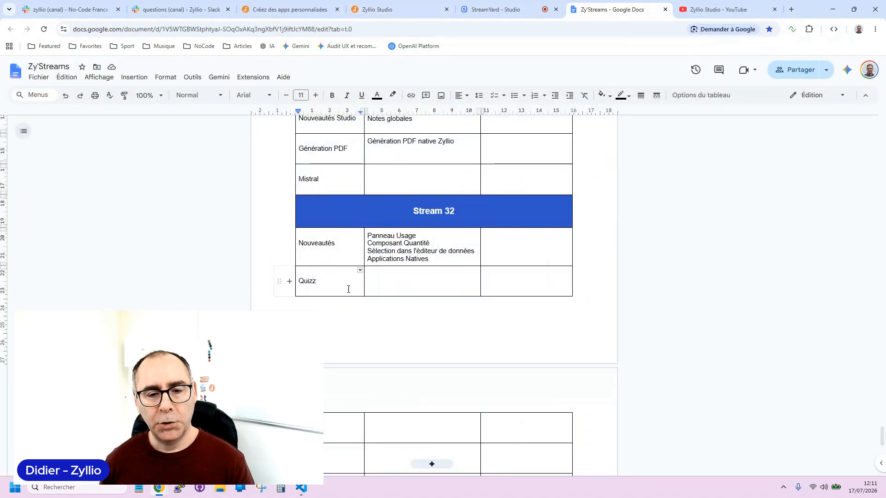
key("Delete")
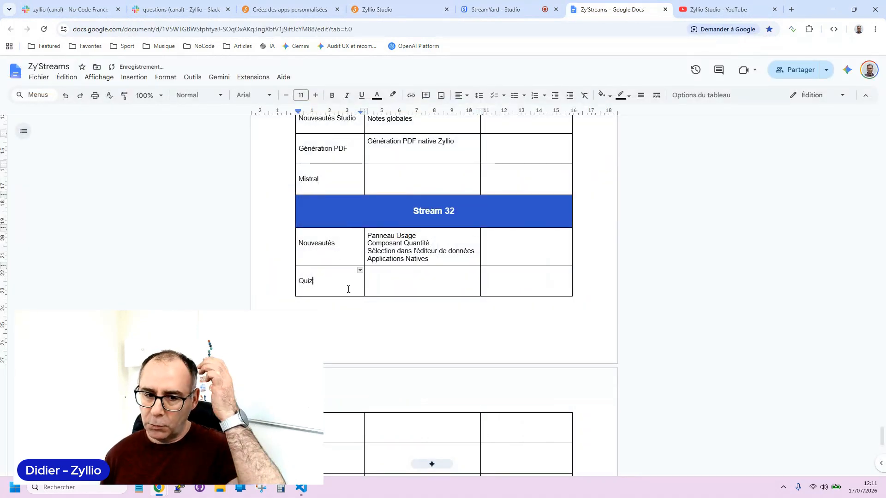
left_click(341, 250)
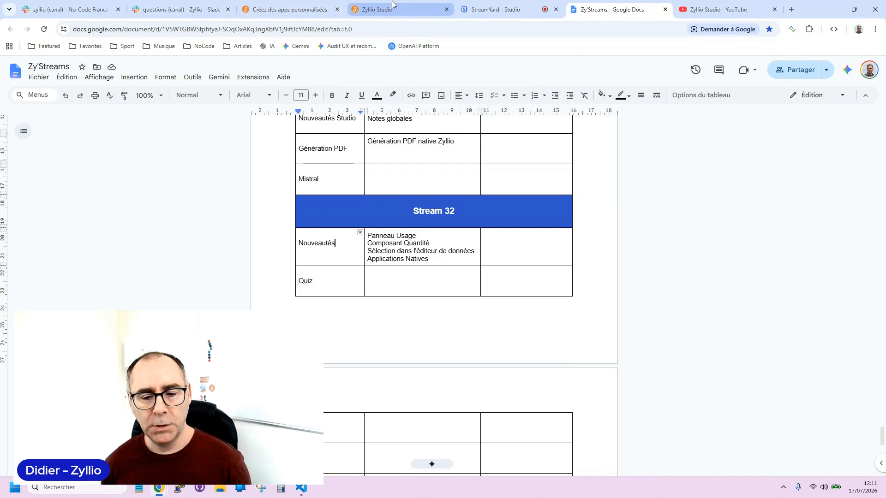
Switch back to Zyllio Studio and look through the applications and the example applications on the home page.
mouse_move(393, 4)
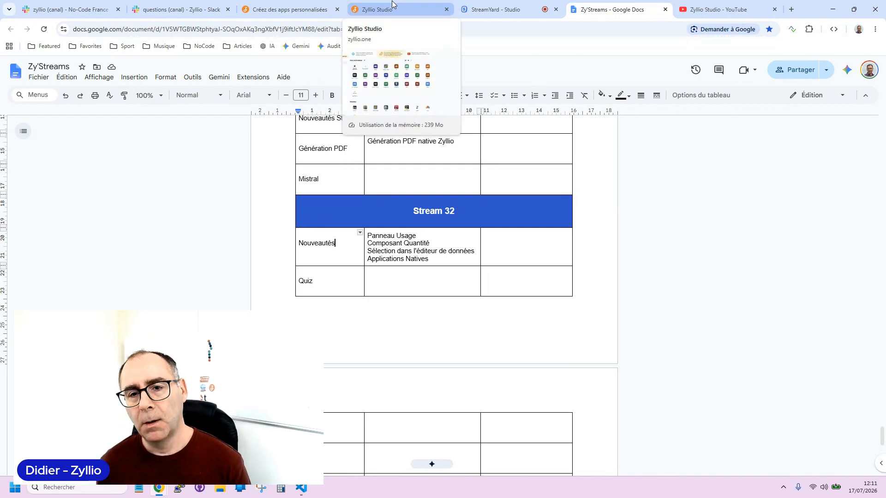
left_click(399, 10)
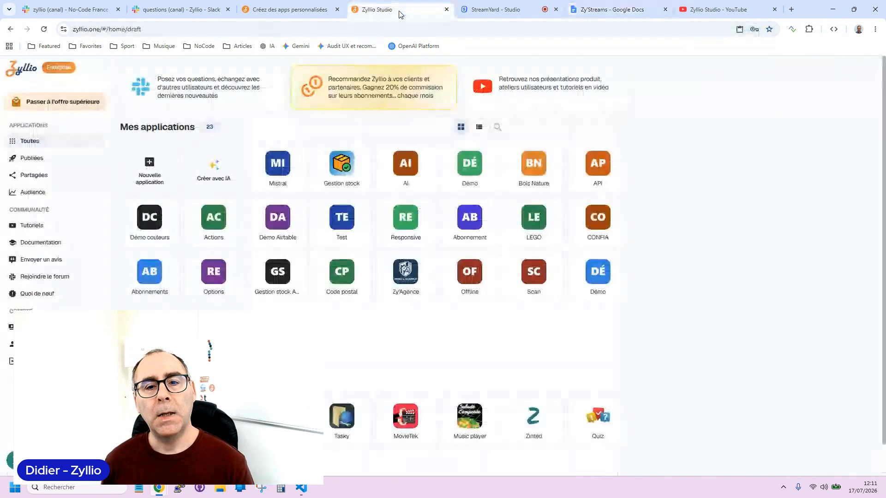
scroll(415, 334, "down", 1)
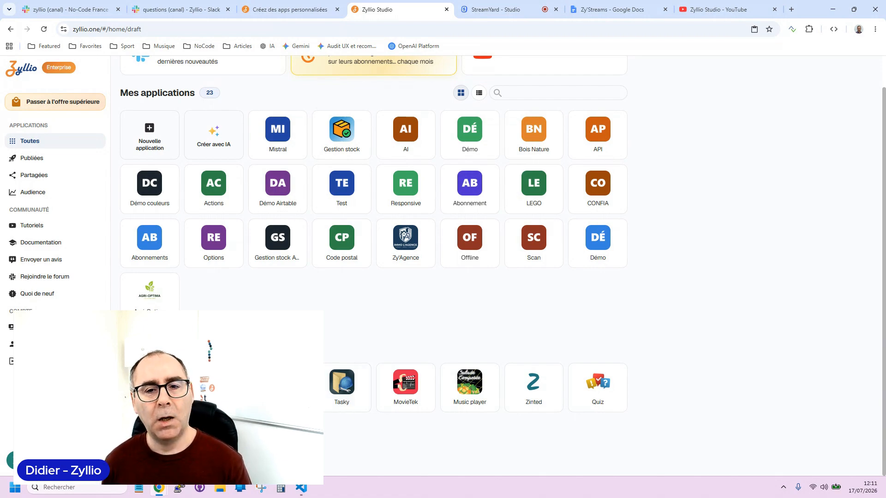
scroll(397, 323, "up", 1)
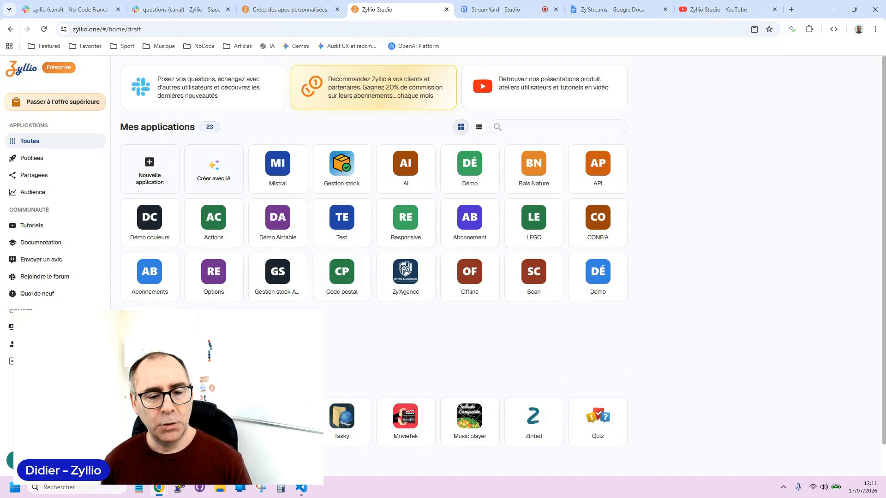
scroll(503, 257, "down", 1)
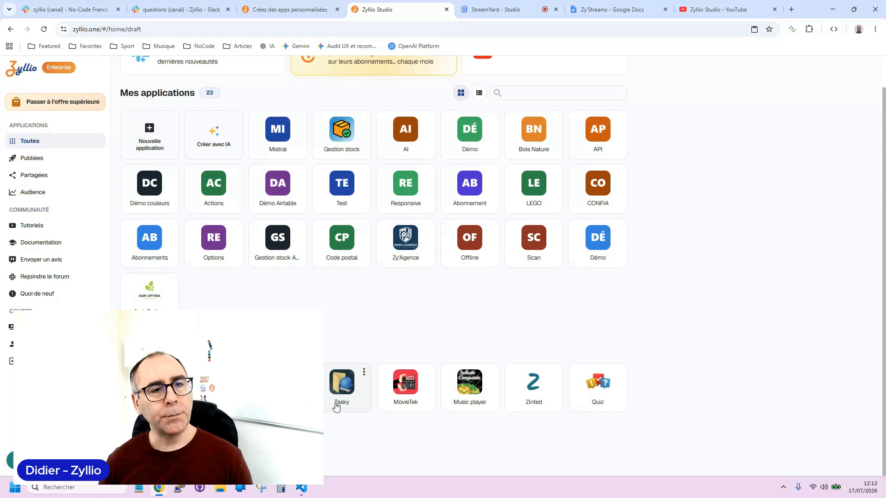
scroll(407, 348, "up", 1)
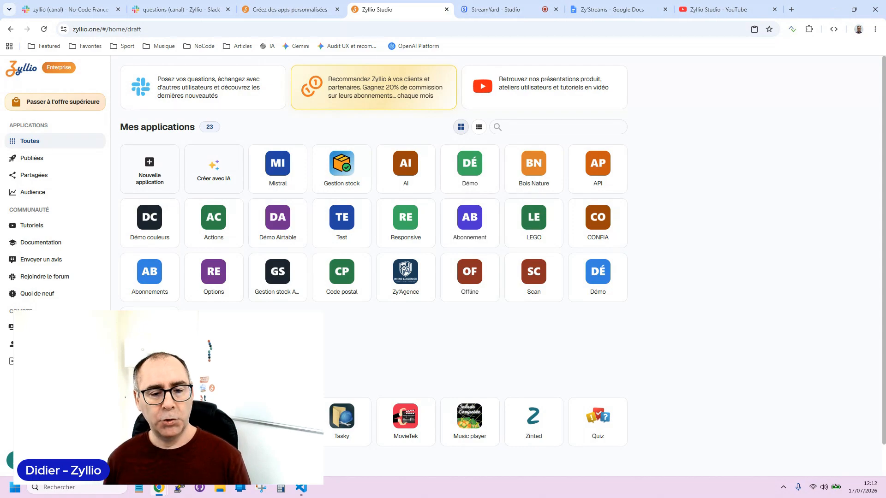
scroll(374, 254, "down", 1)
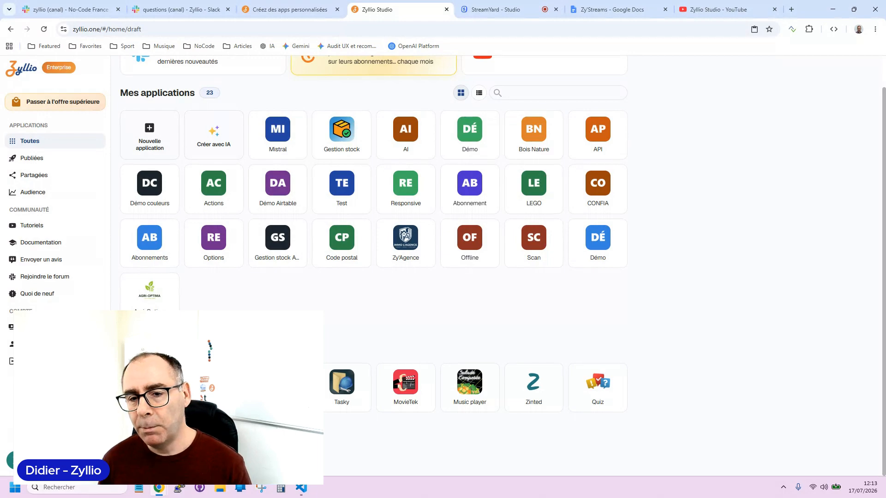
scroll(277, 274, "up", 1)
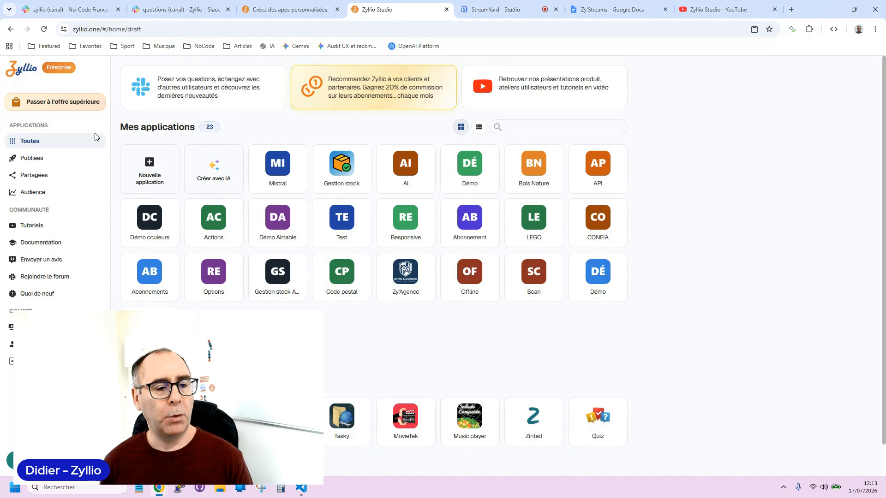
Sign out of the current account and sign back in with a different Google account.
left_click(51, 362)
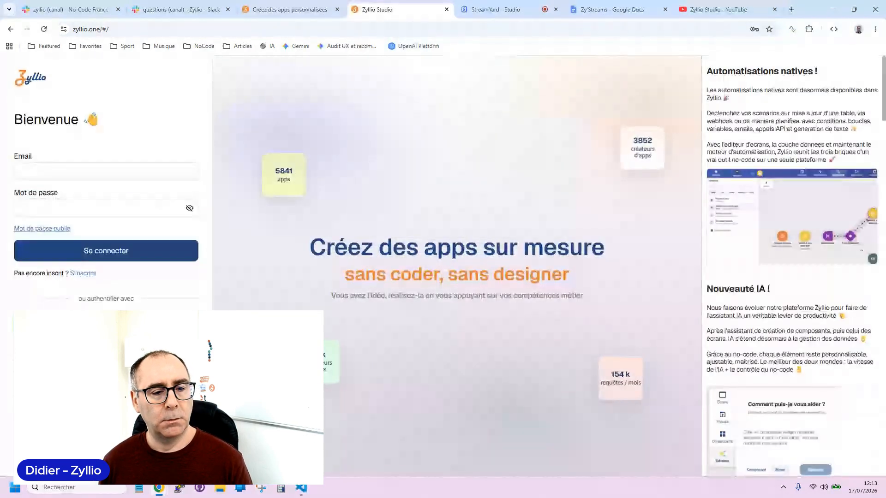
left_click(106, 326)
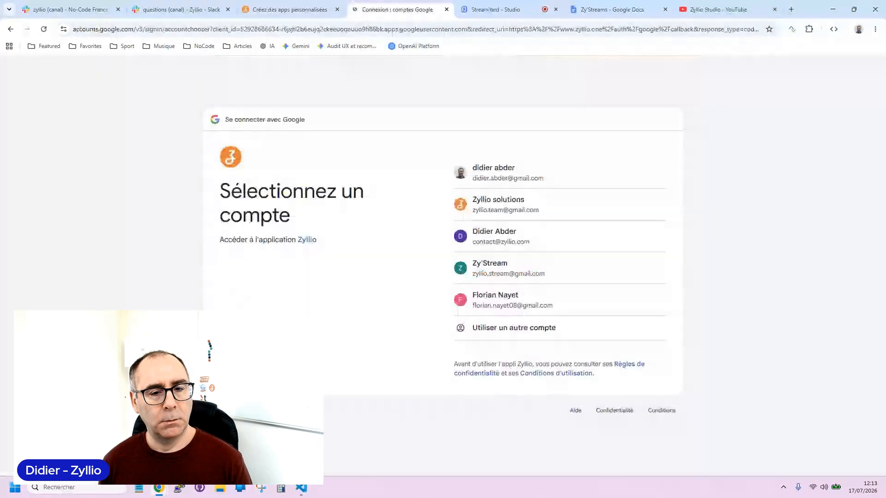
left_click(493, 172)
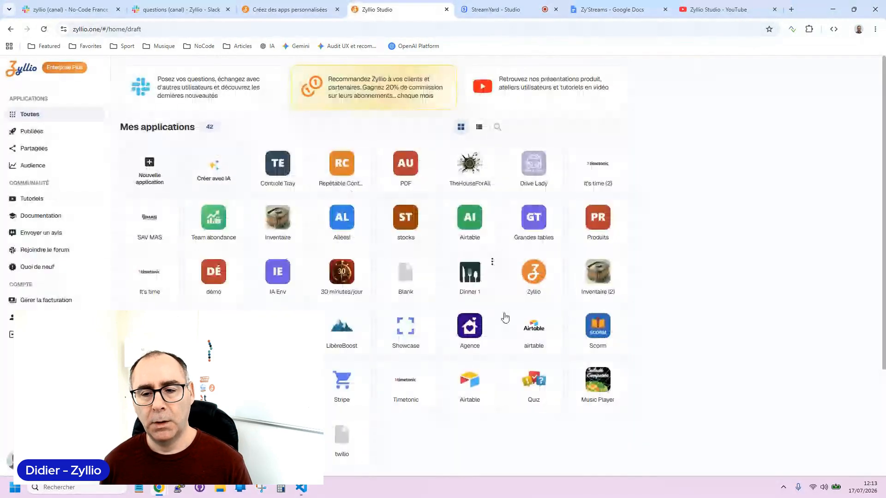
Open the Quiz application and examine its quiz selection screen in the mobile simulation.
left_click(538, 386)
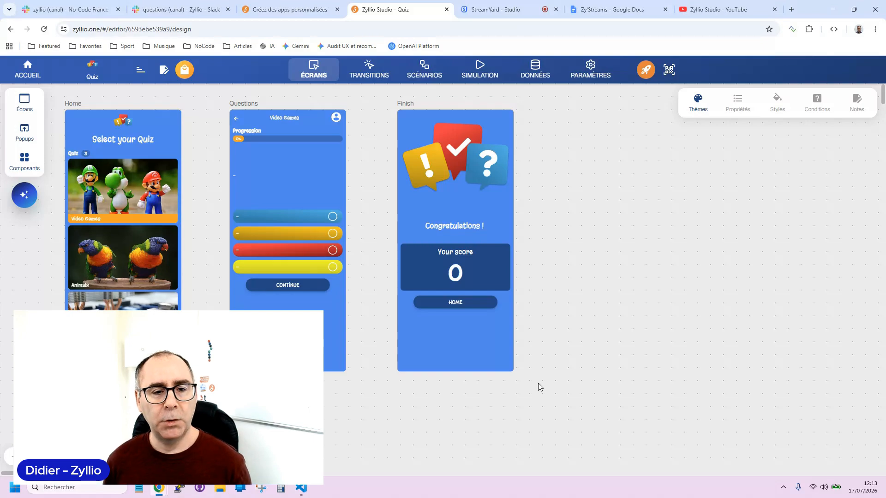
left_click(482, 68)
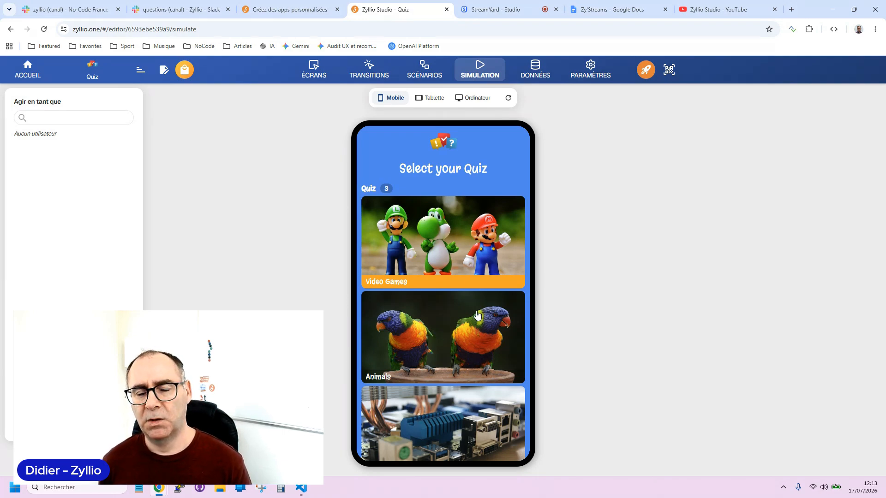
scroll(450, 318, "down", 1)
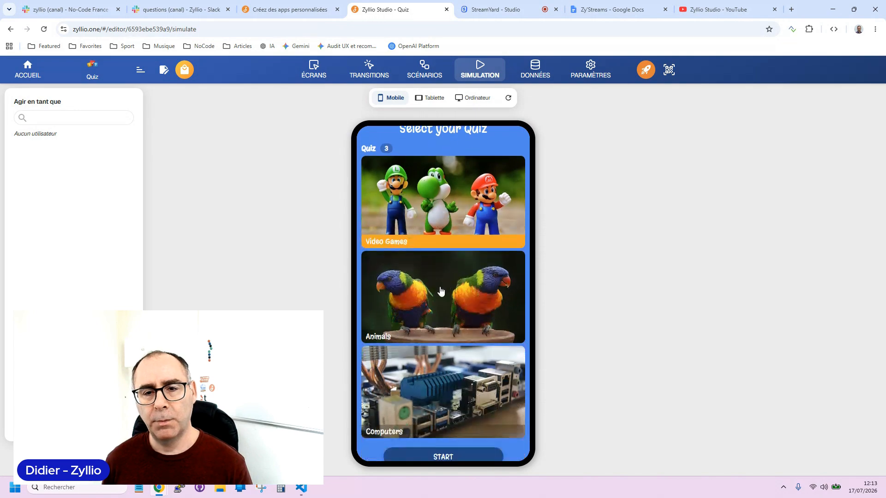
scroll(433, 341, "up", 1)
scroll(433, 341, "down", 1)
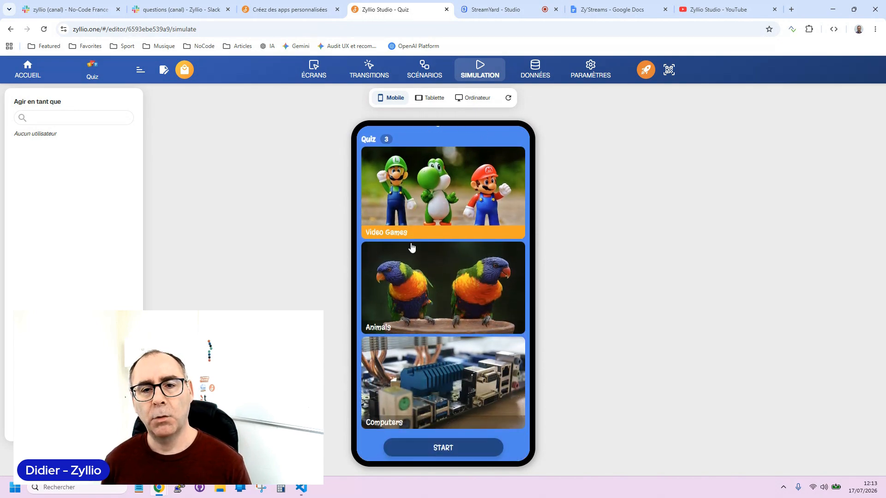
scroll(415, 247, "up", 1)
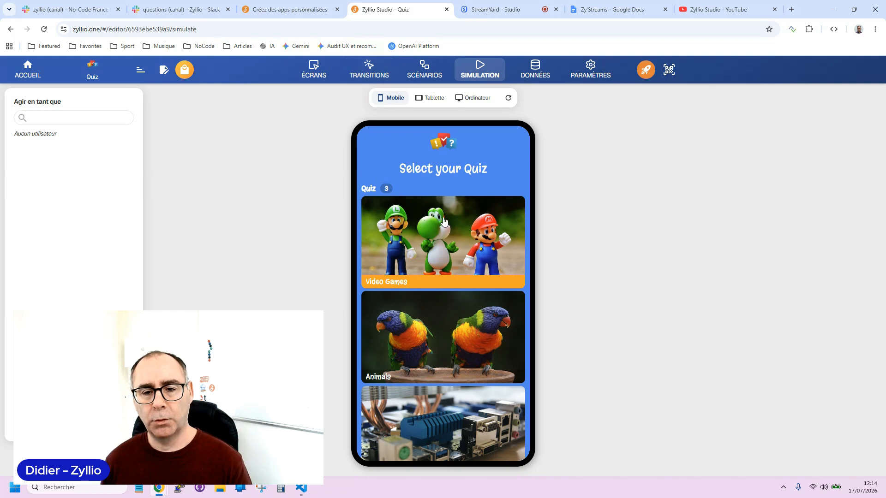
scroll(444, 221, "down", 1)
scroll(444, 221, "down", 2)
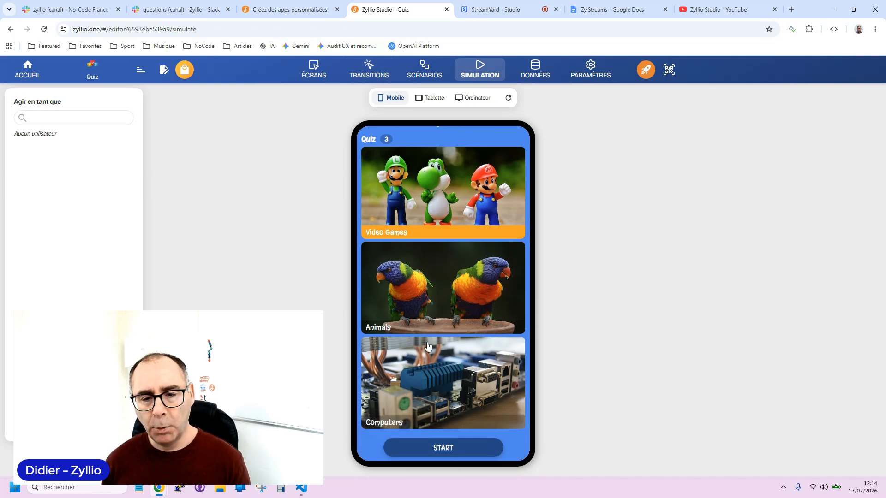
Revisit the Quiz application's screens, start the Video Games quiz in the simulation and return to the quiz selection.
left_click(321, 74)
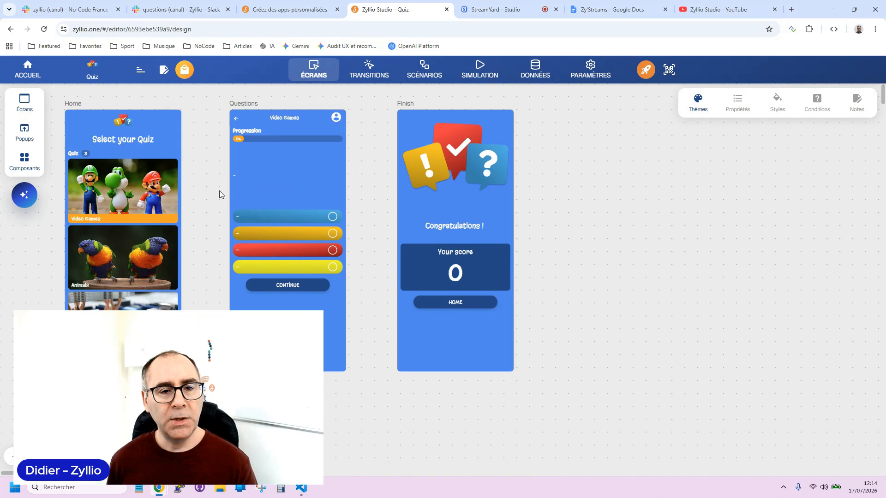
left_click(466, 74)
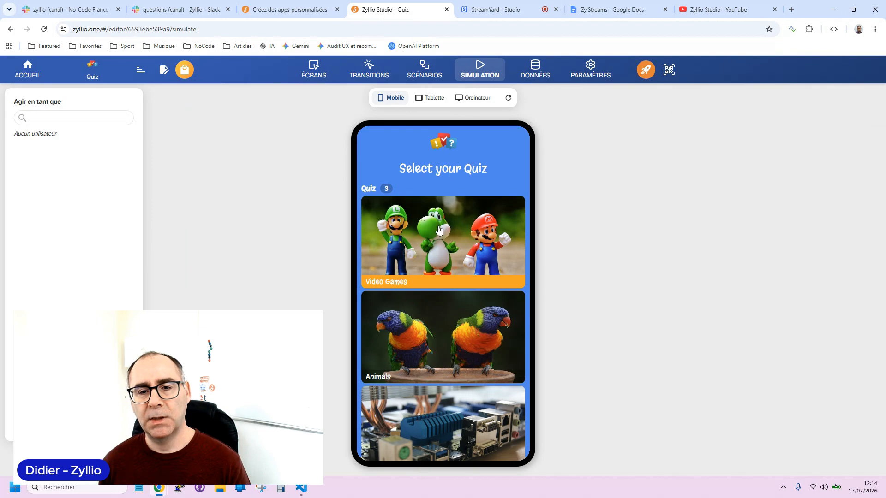
scroll(467, 244, "down", 2)
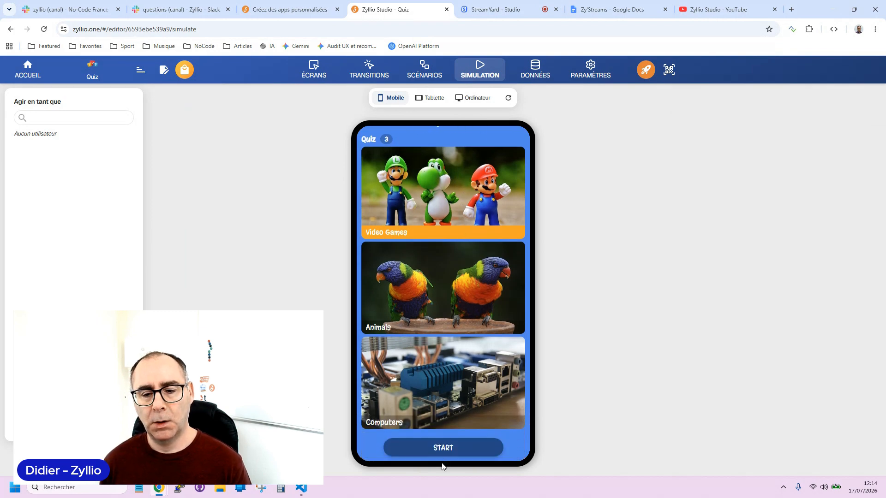
left_click(438, 450)
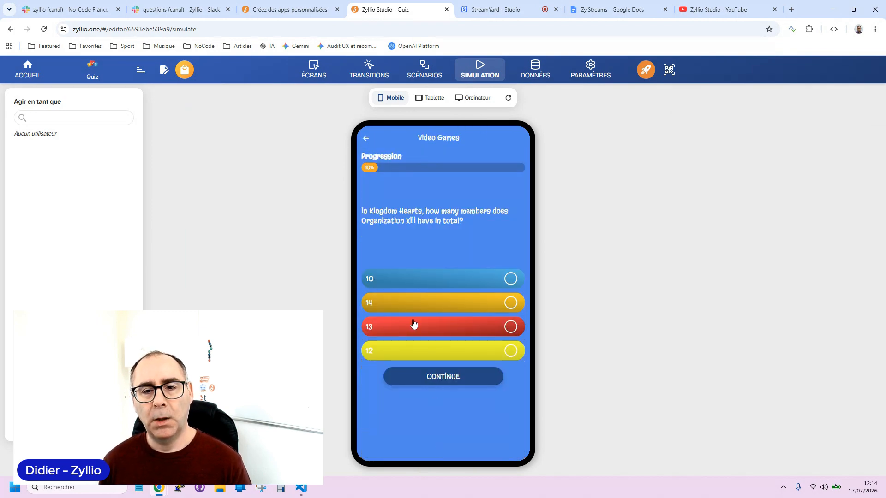
left_click(367, 139)
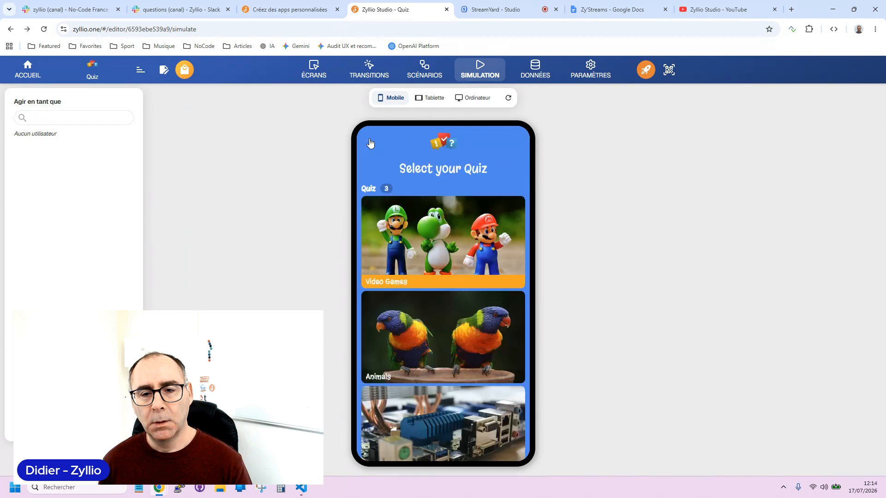
scroll(445, 328, "down", 2)
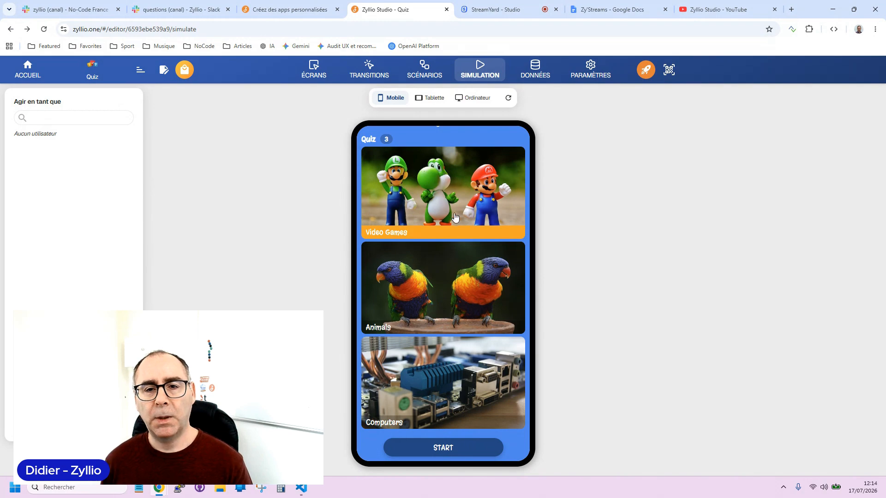
Start the Video Games quiz in the mobile simulation and submit 14 as the answer to the Kingdom Hearts question.
scroll(455, 217, "up", 1)
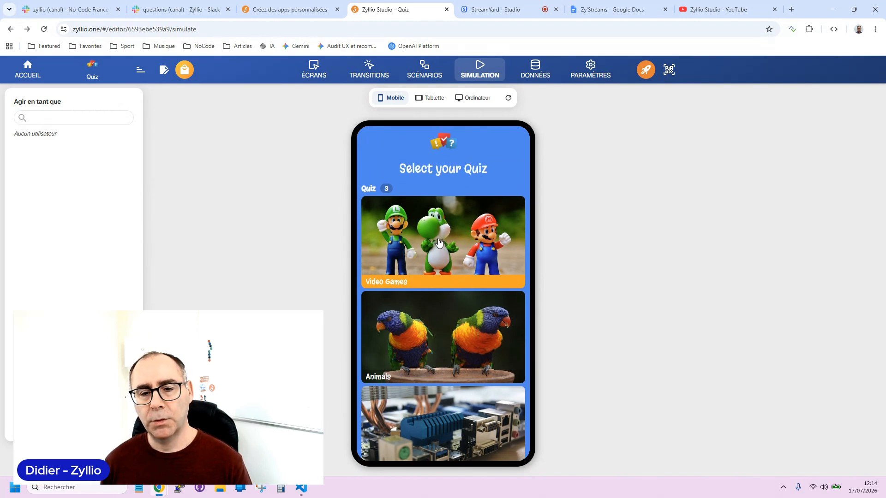
scroll(435, 238, "down", 1)
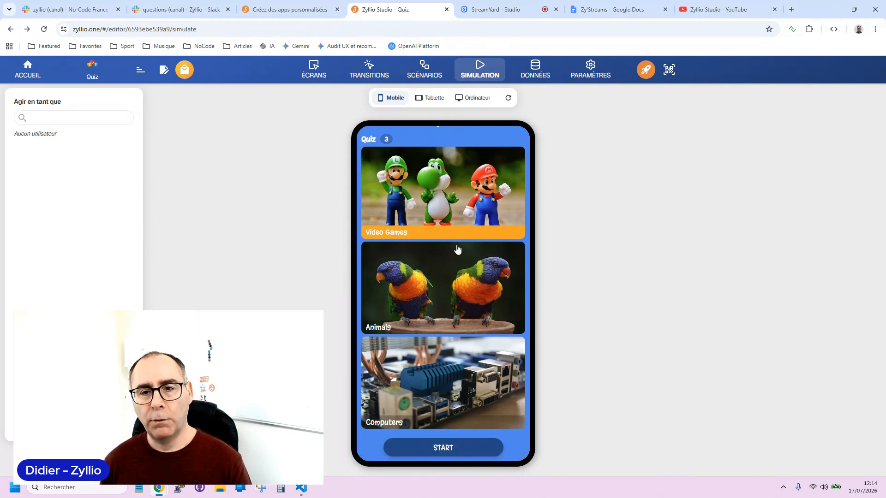
left_click(444, 450)
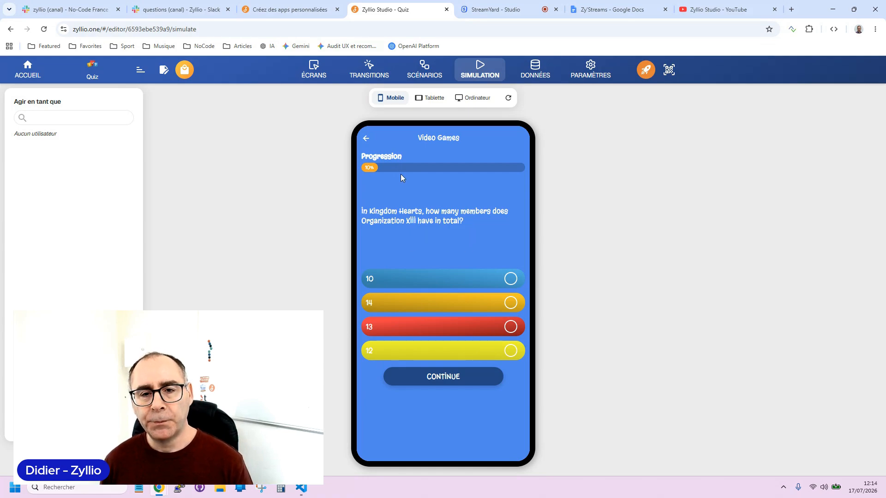
left_click(472, 279)
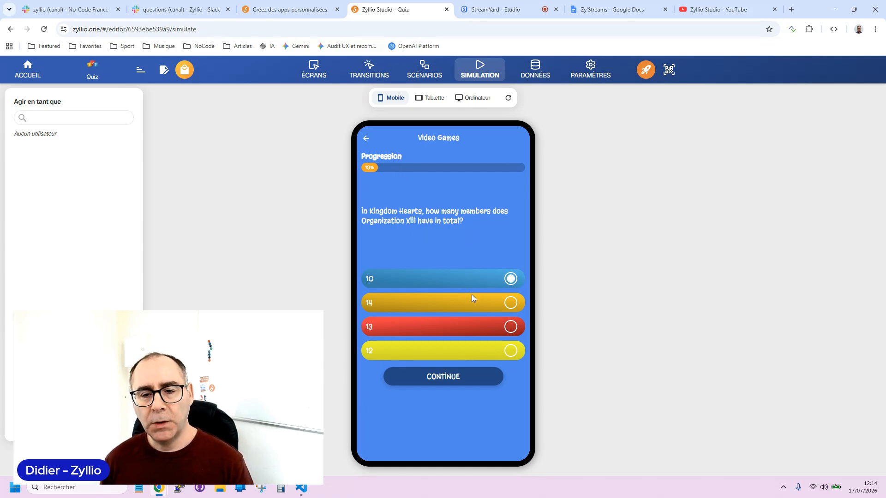
left_click(474, 308)
left_click(465, 277)
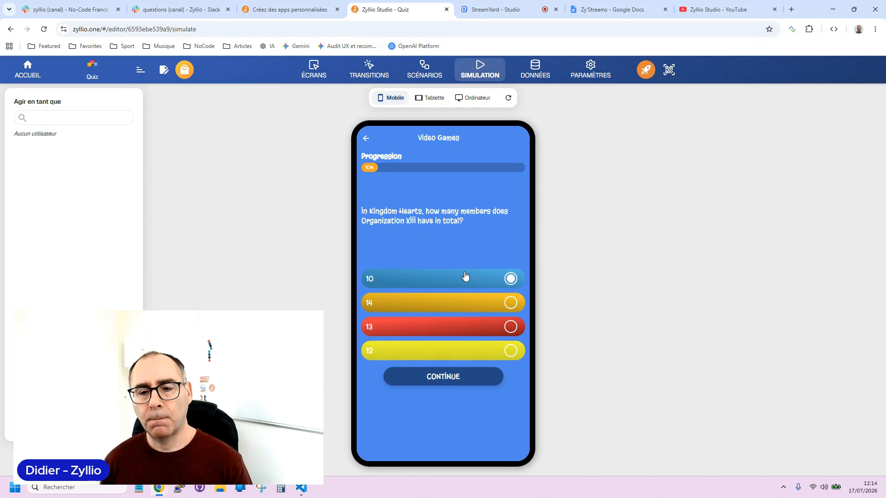
left_click(450, 307)
left_click(449, 385)
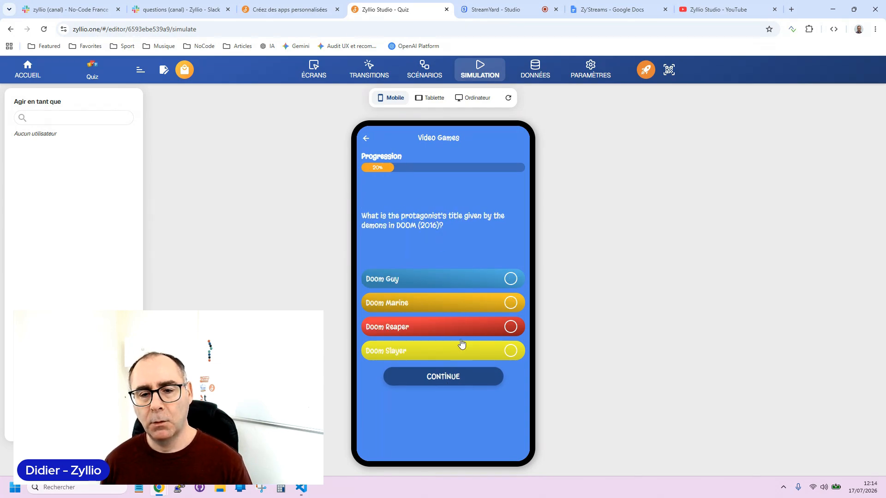
Answer the second to fifth quiz questions with Doom Marine, Shoot 'em up, Louis and the third choice.
left_click(457, 311)
left_click(461, 375)
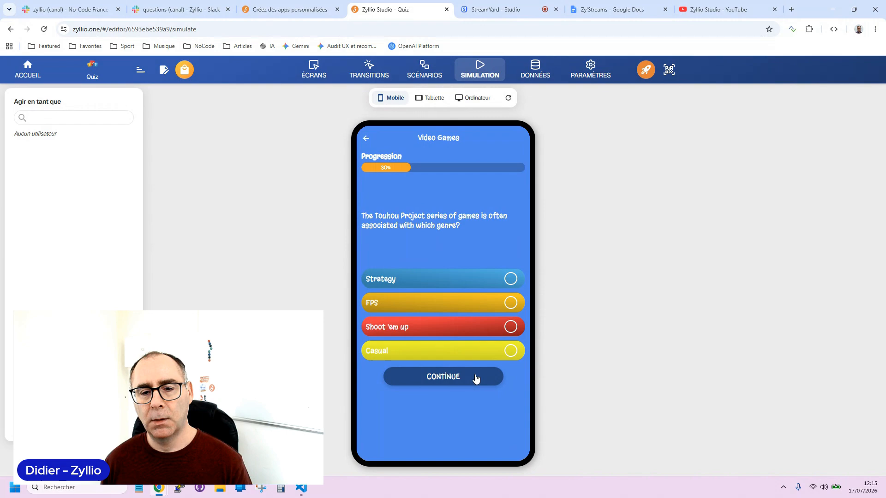
left_click(474, 333)
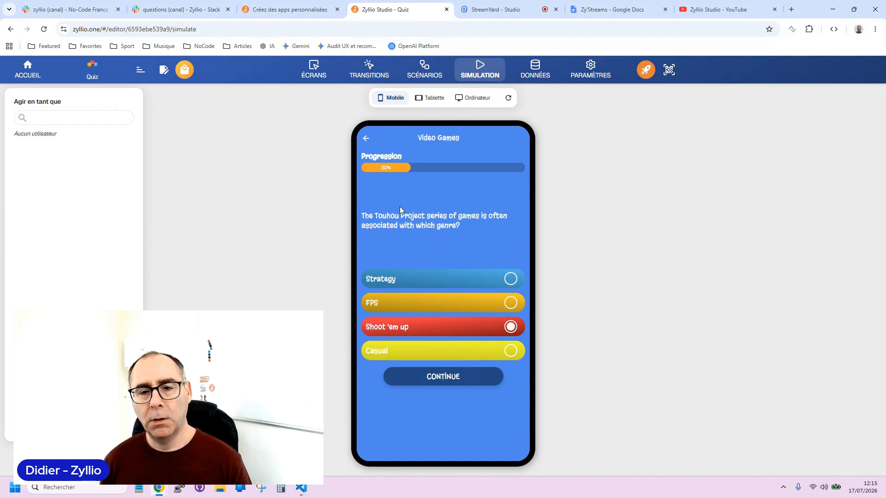
left_click(461, 381)
left_click(471, 303)
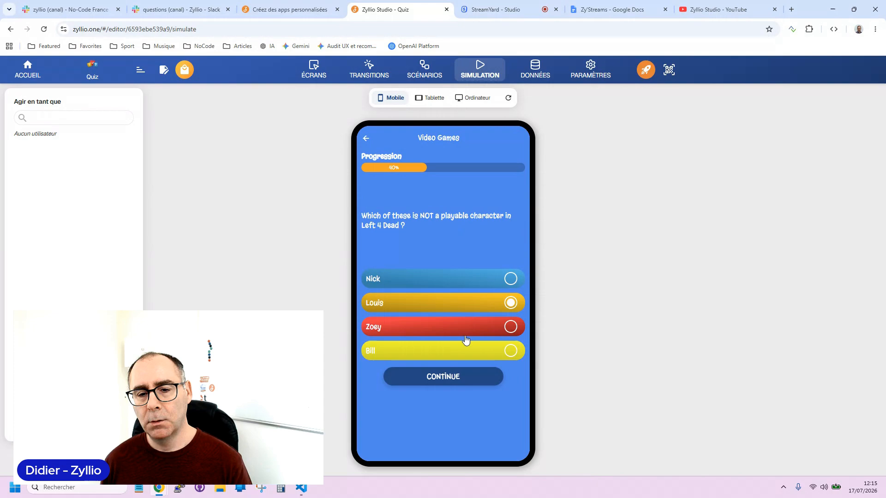
left_click(455, 384)
left_click(458, 330)
left_click(451, 386)
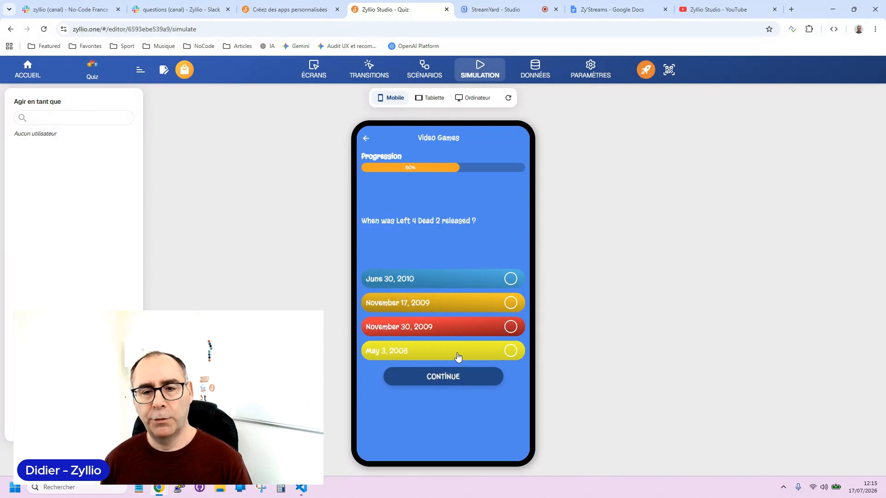
Finish the quiz with answers including May 3, 2008, J.K. Simmons and Fiora, and return from the score screen to the quiz selection.
left_click(459, 332)
left_click(457, 357)
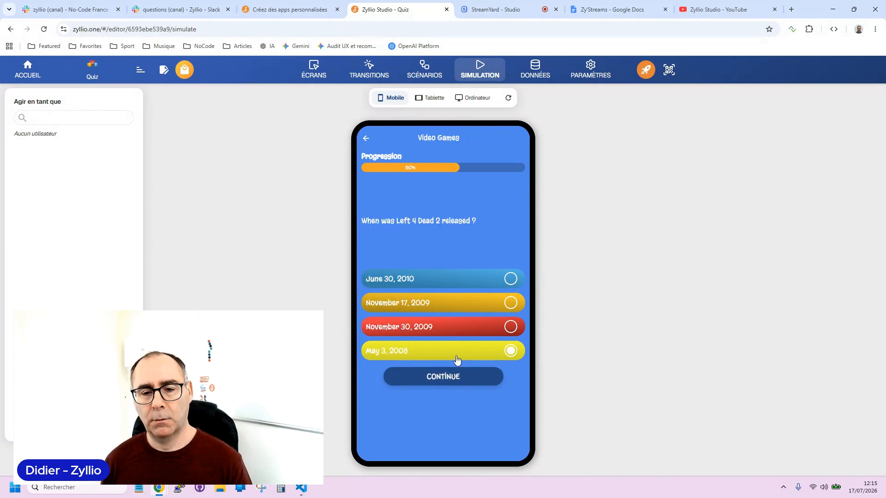
left_click(450, 379)
left_click(440, 291)
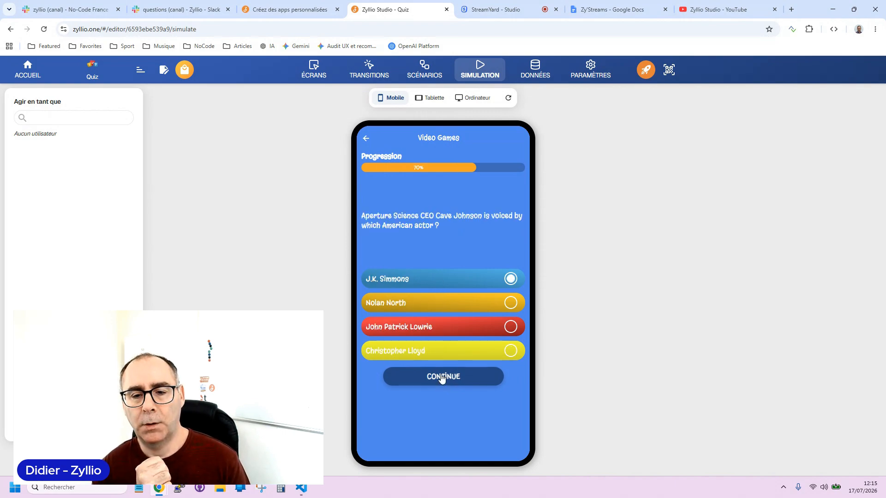
left_click(442, 377)
left_click(435, 307)
left_click(446, 376)
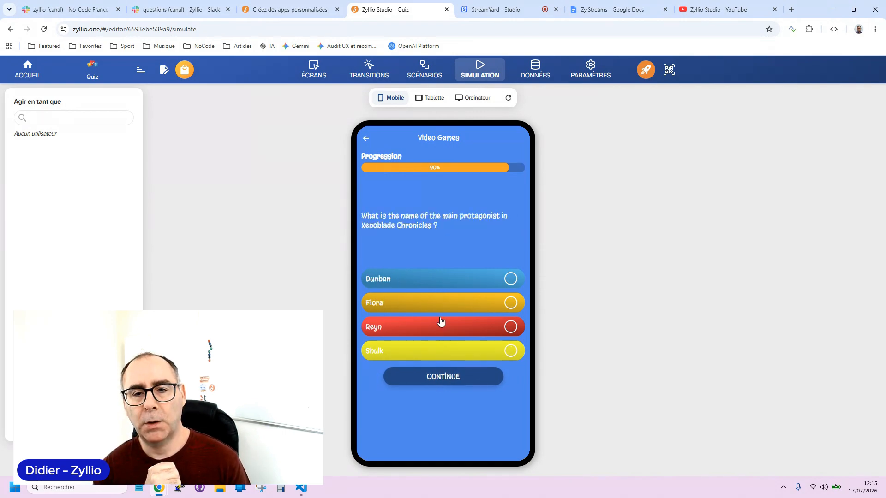
left_click(442, 306)
left_click(446, 380)
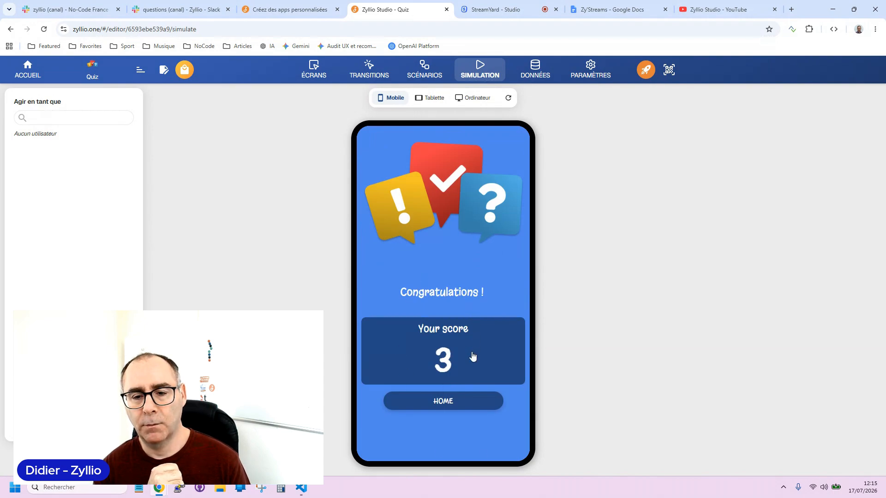
left_click(454, 403)
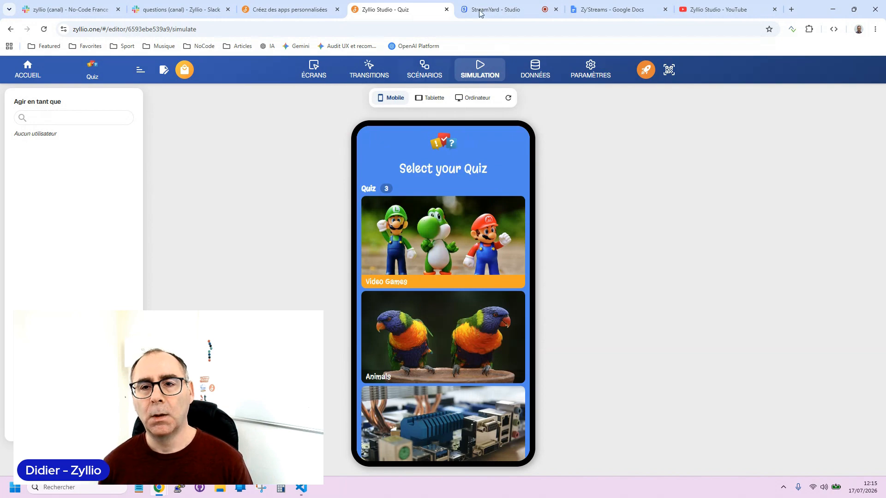
Move the Quiz table slightly higher in the application's data model and review its records.
left_click(538, 71)
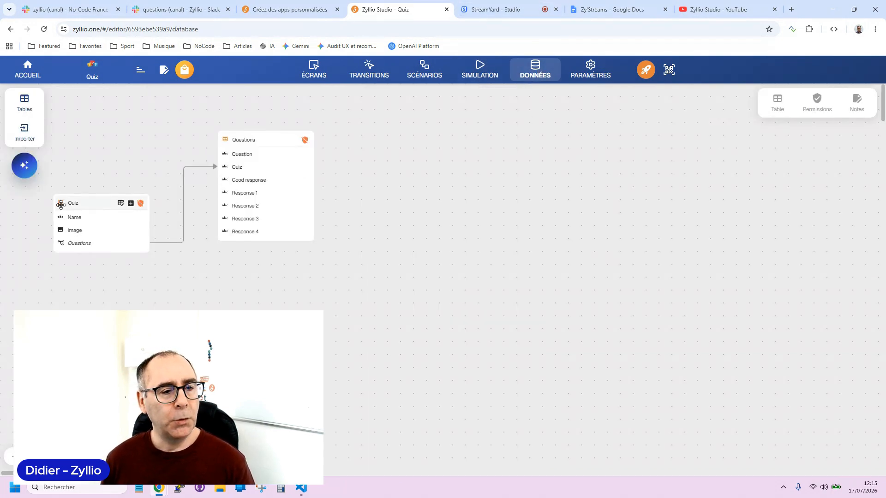
left_click_drag(61, 204, 59, 194)
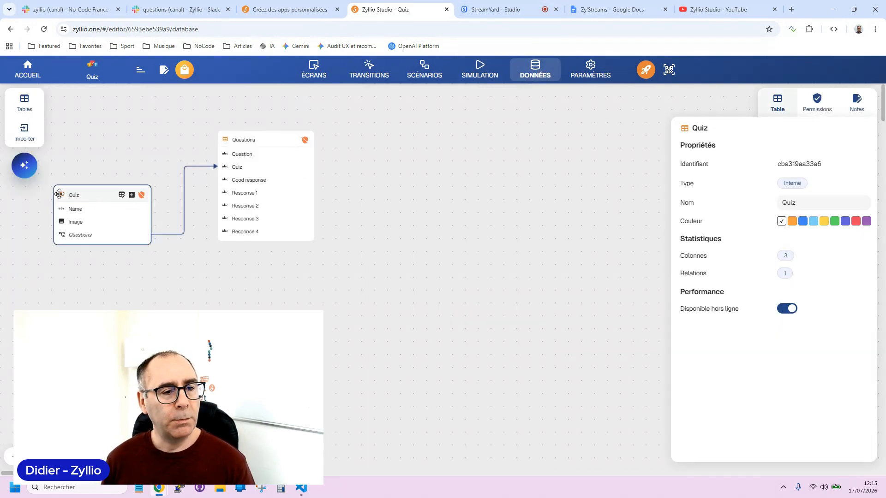
left_click(121, 194)
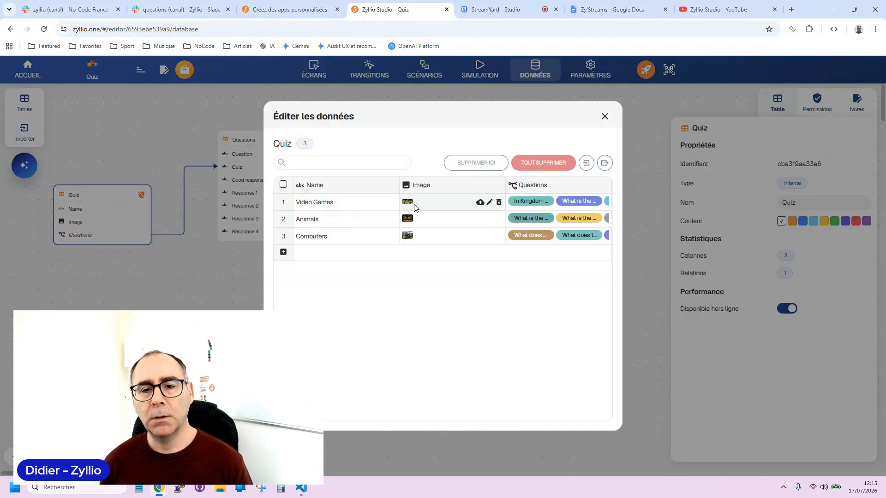
left_click(605, 116)
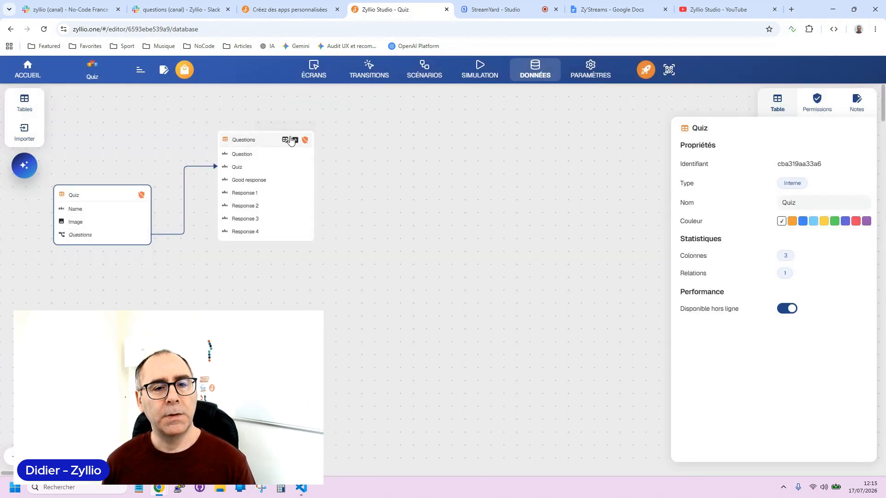
Review the records of the Questions table from first to last and look at the application's screens.
left_click(286, 141)
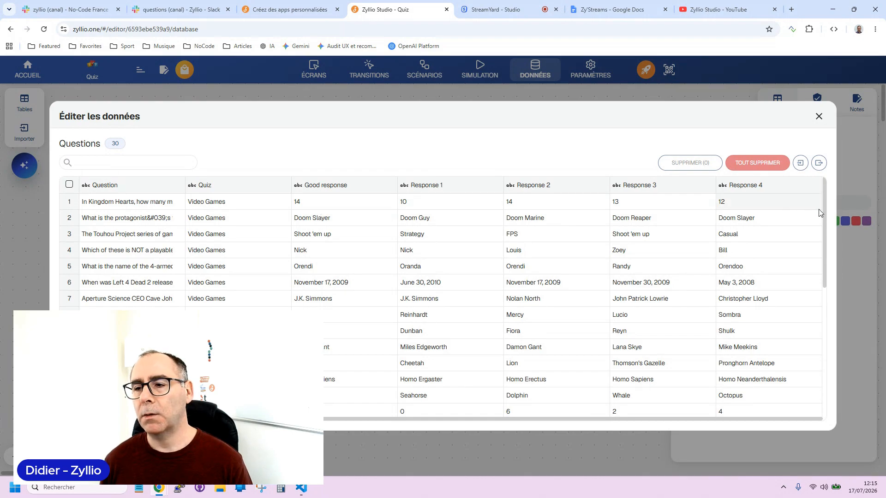
left_click_drag(824, 210, 839, 404)
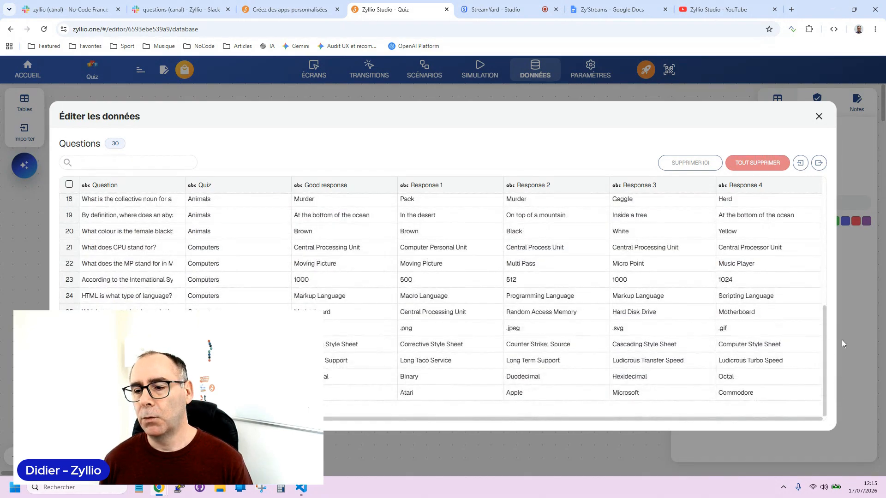
left_click_drag(842, 343, 824, 193)
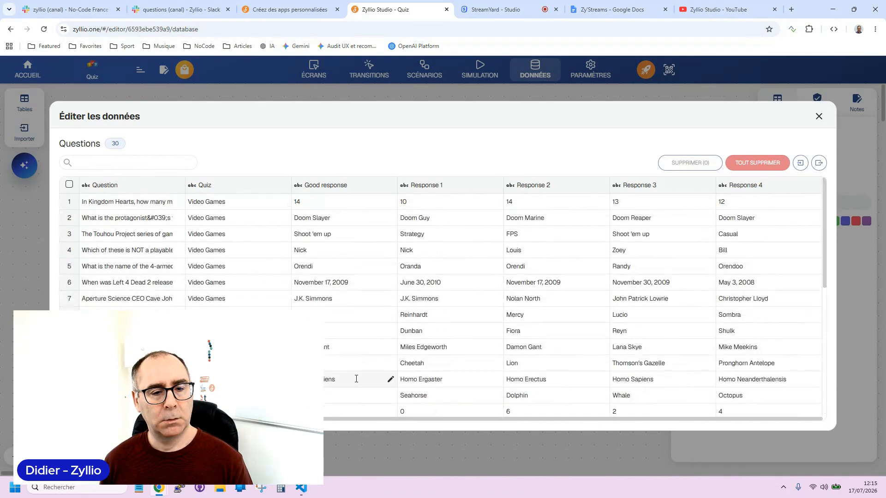
left_click(819, 116)
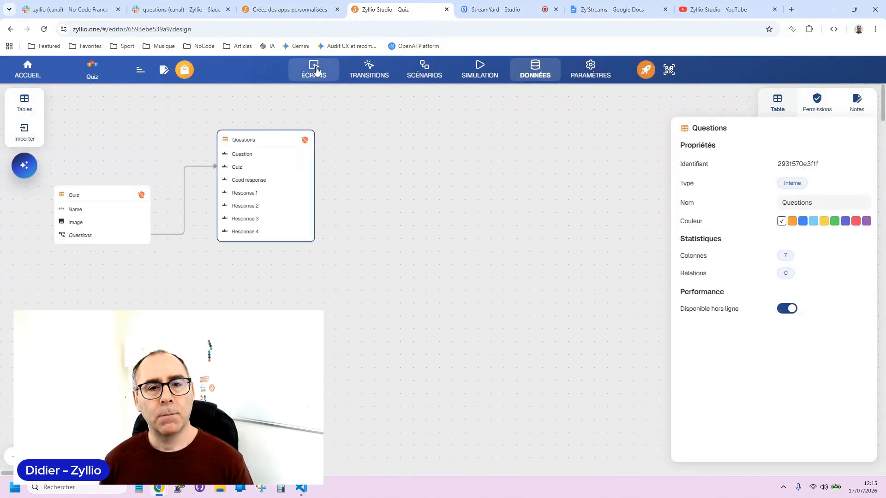
left_click(316, 71)
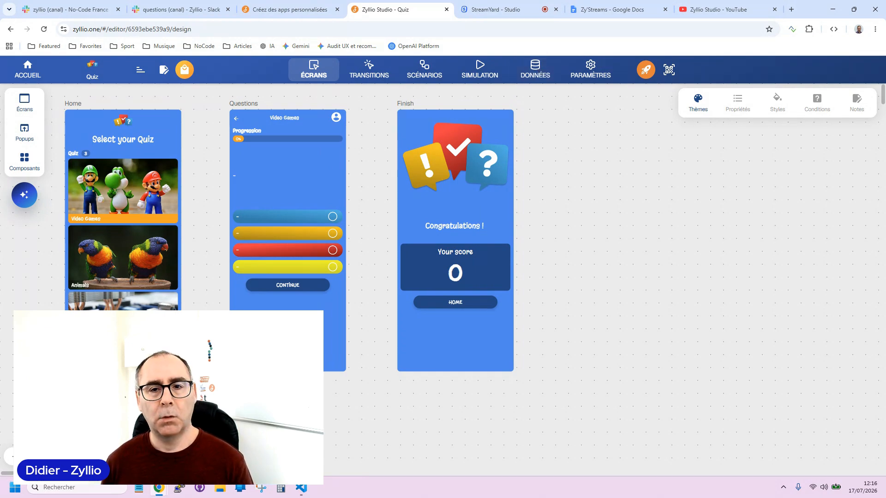
Return to the data model and rename the Quiz table's Name column as Nom.
left_click(536, 71)
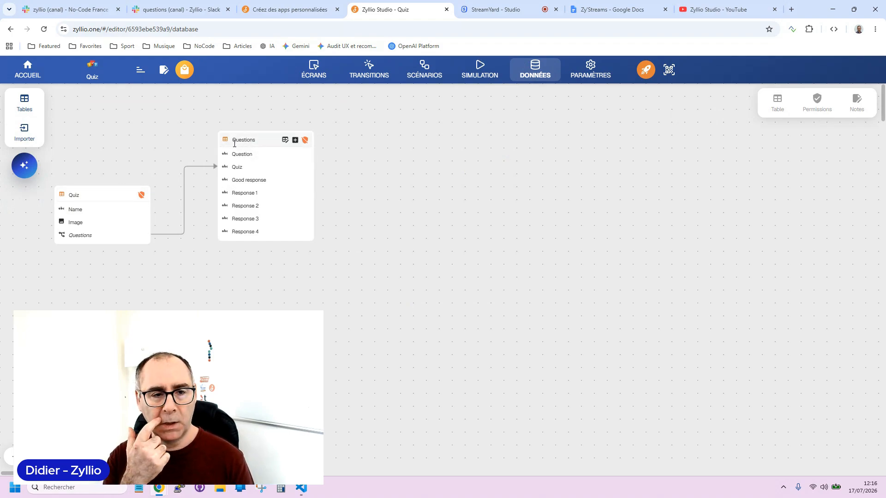
left_click(100, 210)
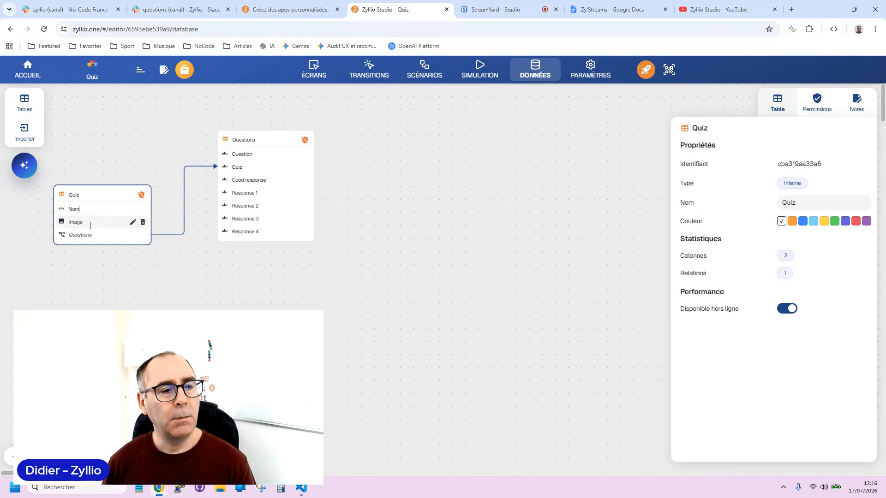
left_click(120, 289)
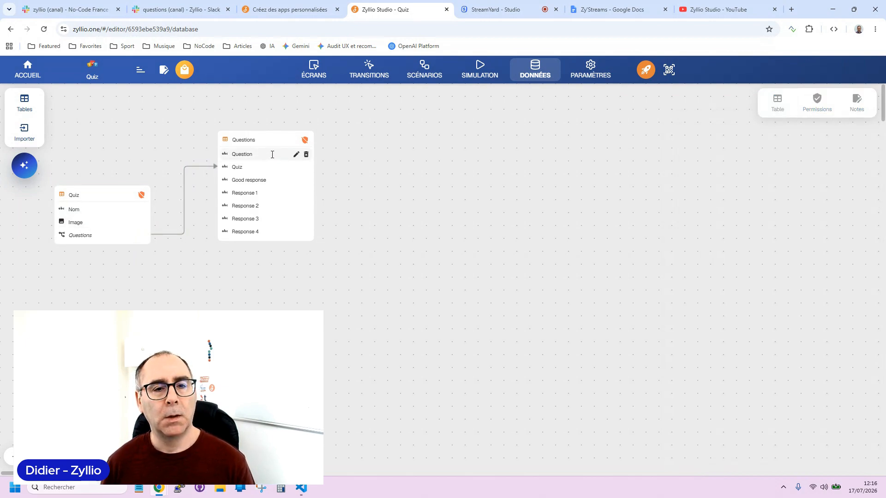
Rename the Good response column of the Questions table as Bonne reponse.
left_click(260, 180)
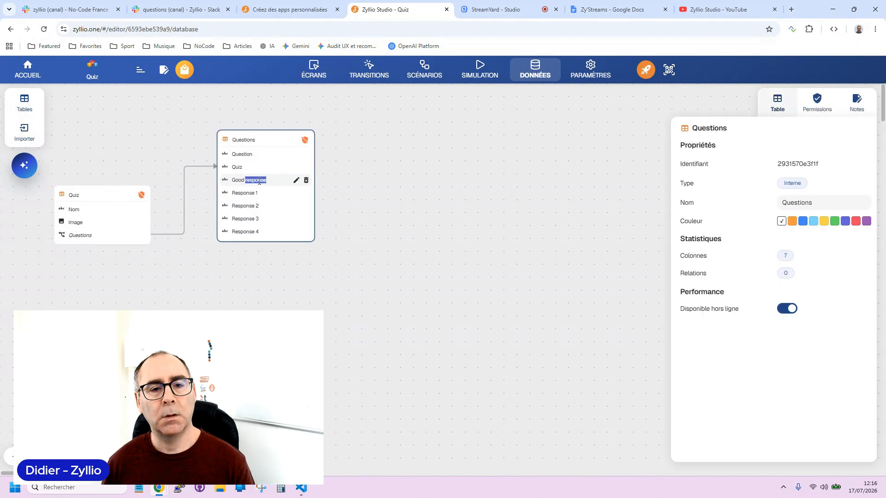
type("Bonne re")
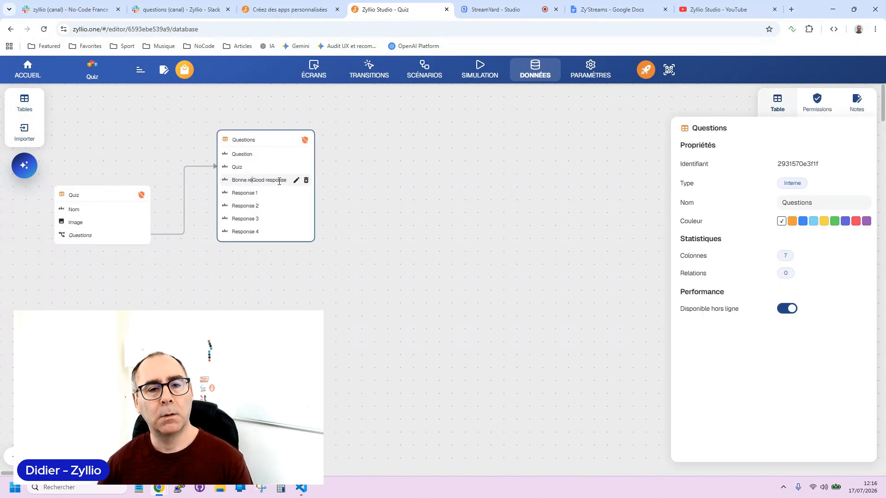
type("ponse")
key("Delete")
key("Delete")
key("Delete")
key("Delete")
key("Delete")
key("Delete")
key("Delete")
key("Delete")
key("Delete")
key("Delete")
key("Delete")
key("Delete")
key("Delete")
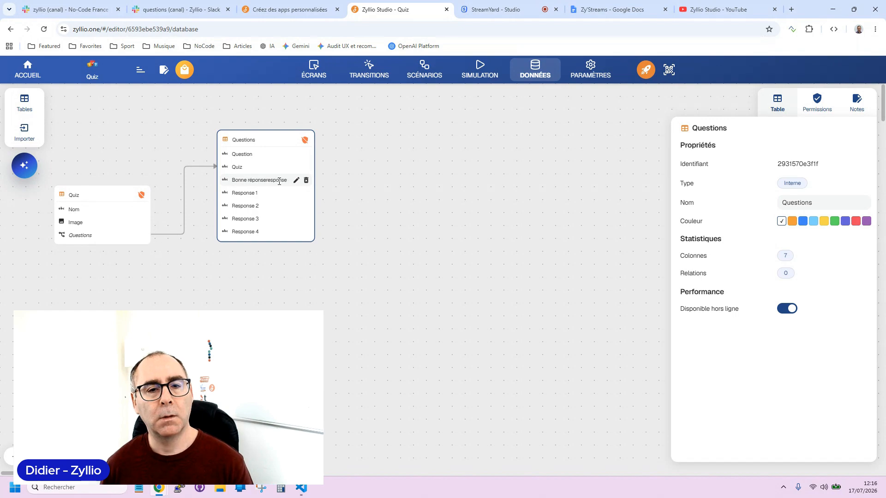
key("Return")
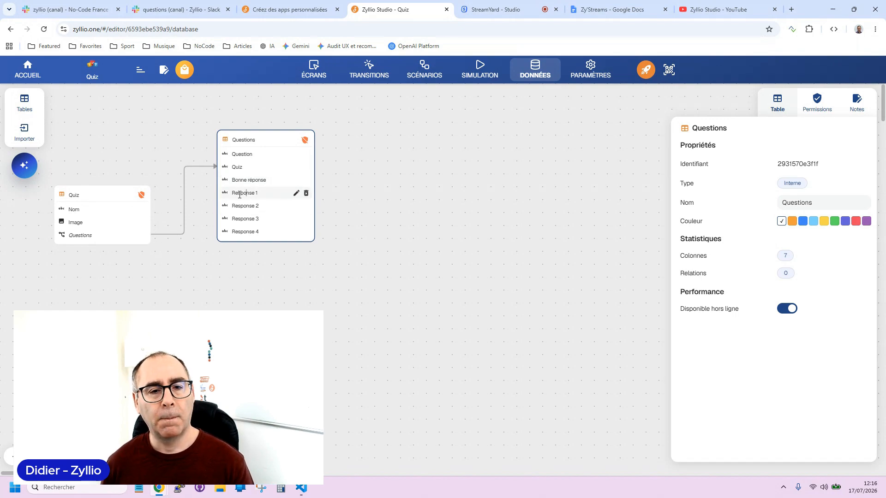
Rename the Response 1 and Response 2 columns of the Questions table as Choix 1 and Choix 2.
double_click(239, 196)
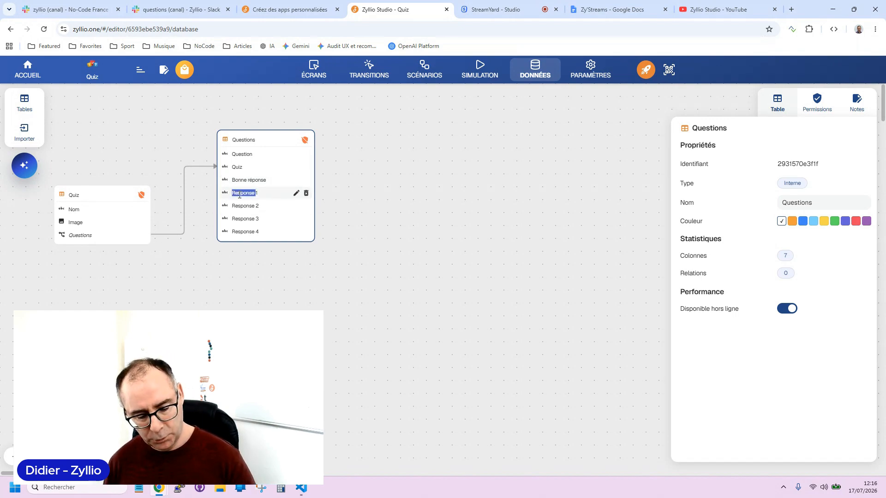
type("Choi")
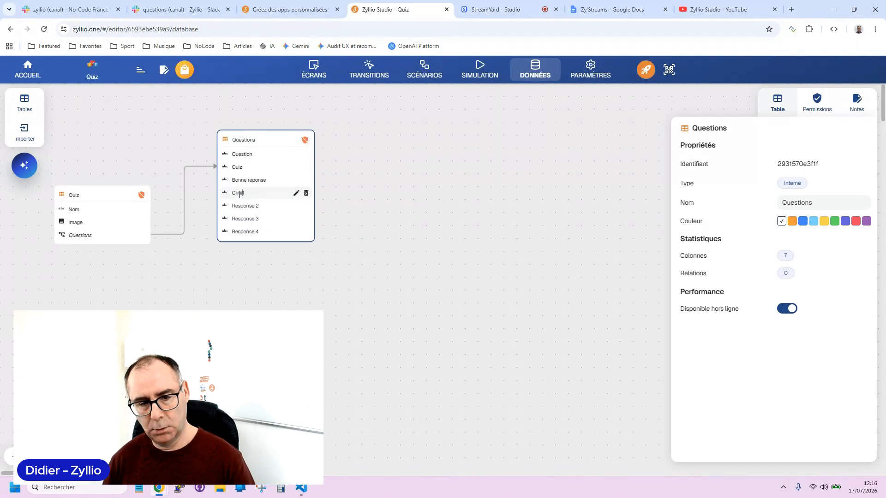
type("x 1")
double_click(243, 206)
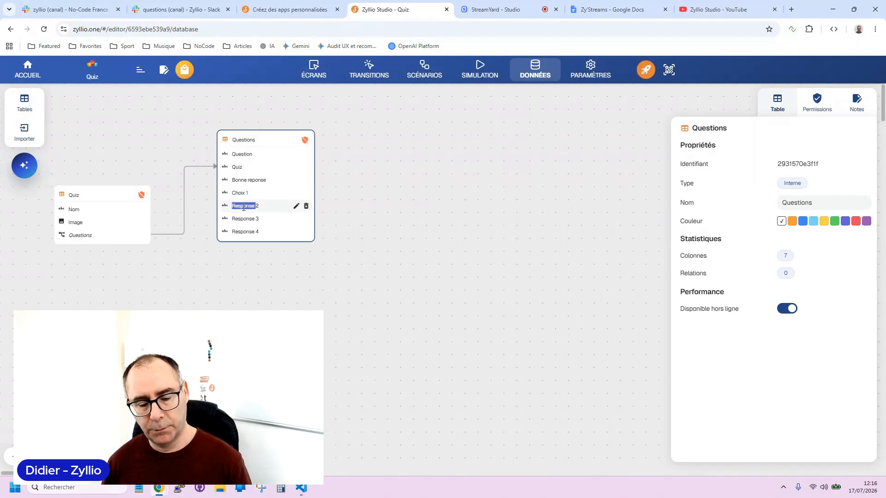
type("Choix")
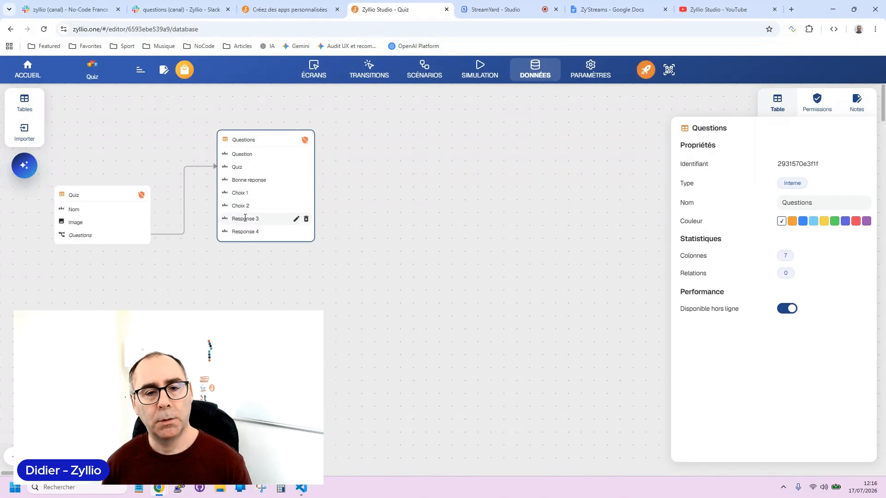
Rename the Response 3 and Response 4 columns of the Questions table as Choix 3 and Choix 4.
double_click(244, 219)
type("Cho")
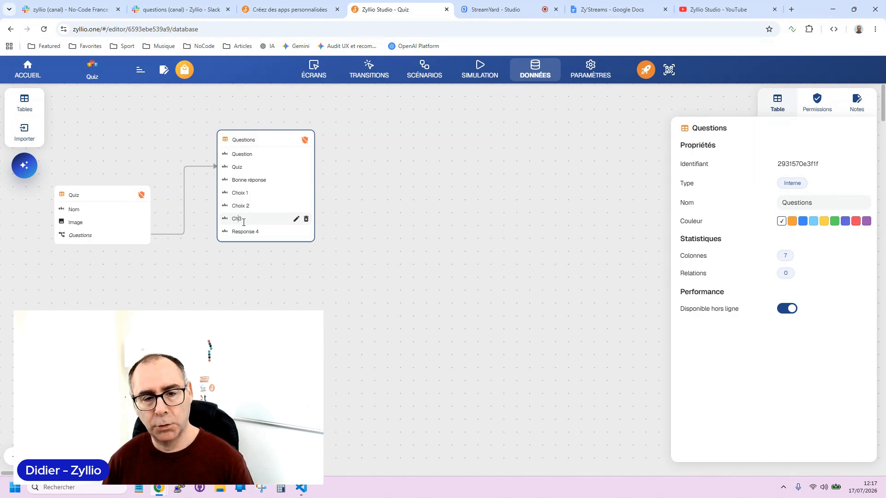
type("ix")
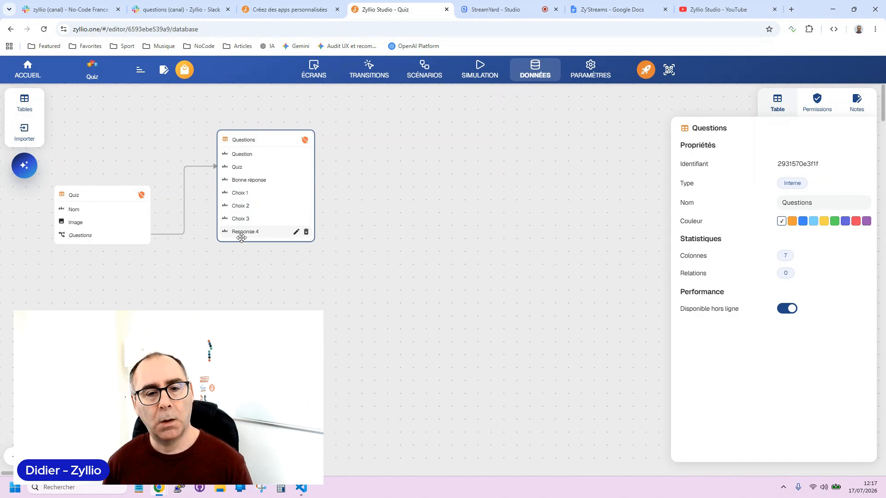
double_click(239, 233)
type("Cho")
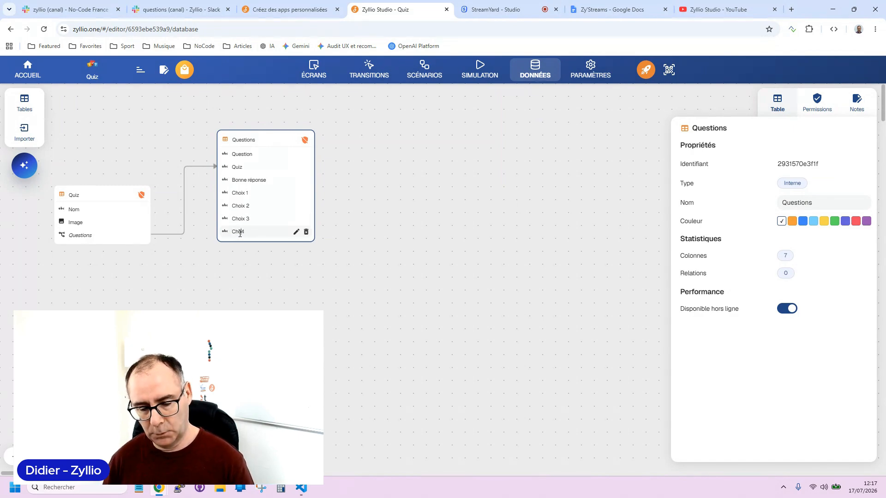
type("ix")
key("Return")
left_click(238, 287)
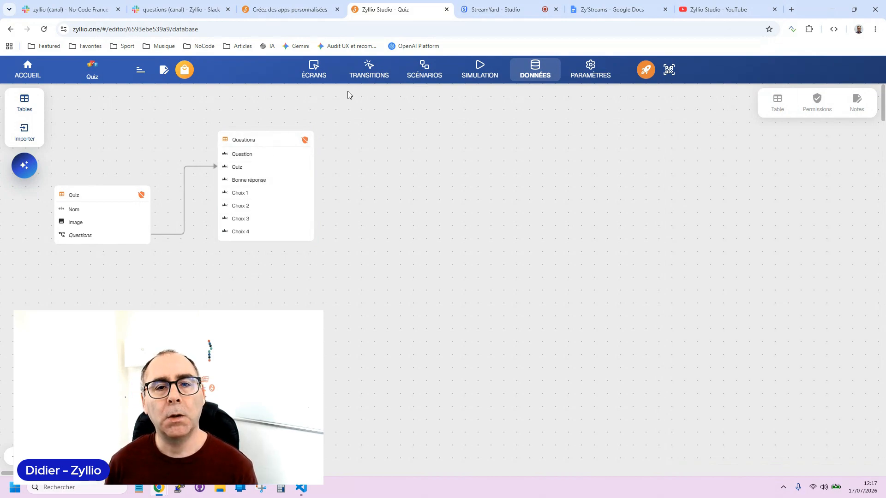
Simulate the Quiz app, start the Video Games quiz and answer its first question with 14.
left_click(315, 71)
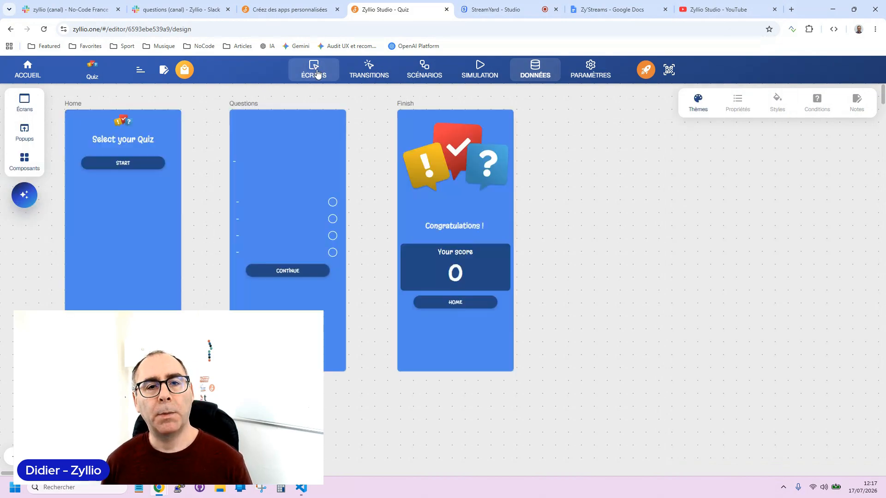
left_click(479, 71)
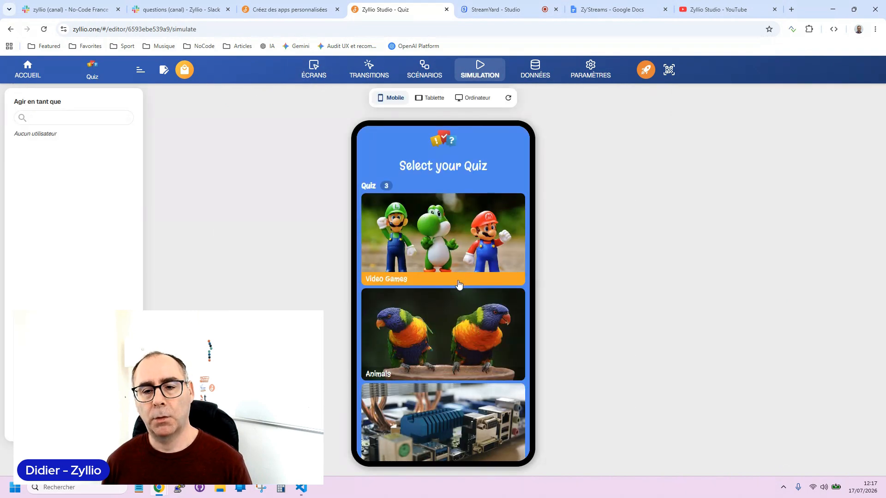
scroll(458, 284, "down", 1)
left_click(428, 450)
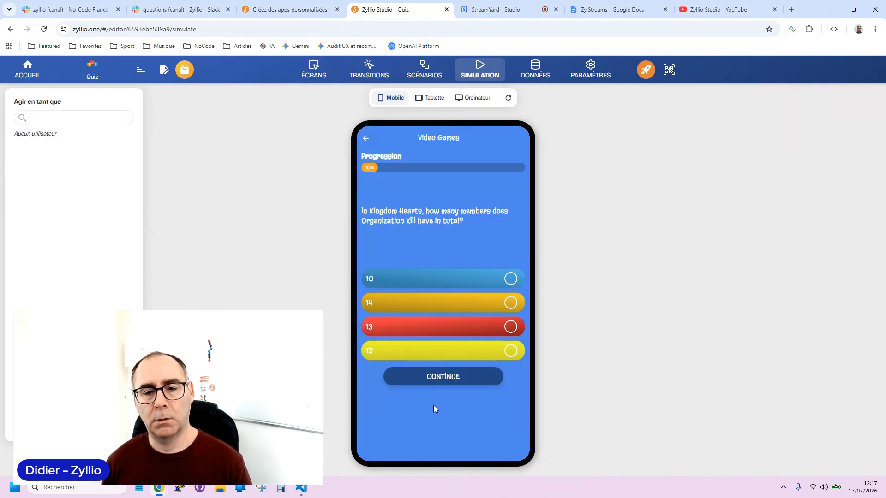
left_click(446, 304)
left_click(444, 375)
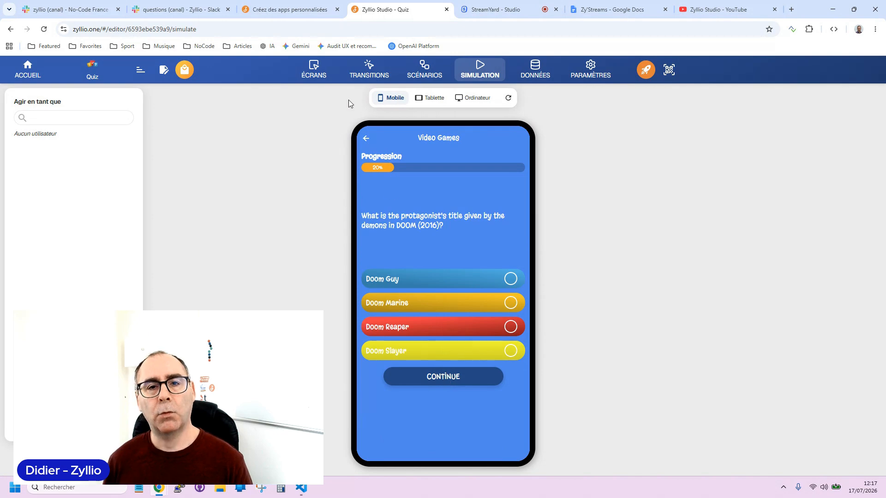
Return to the data model and export the Quiz table's records as a CSV file.
left_click(536, 70)
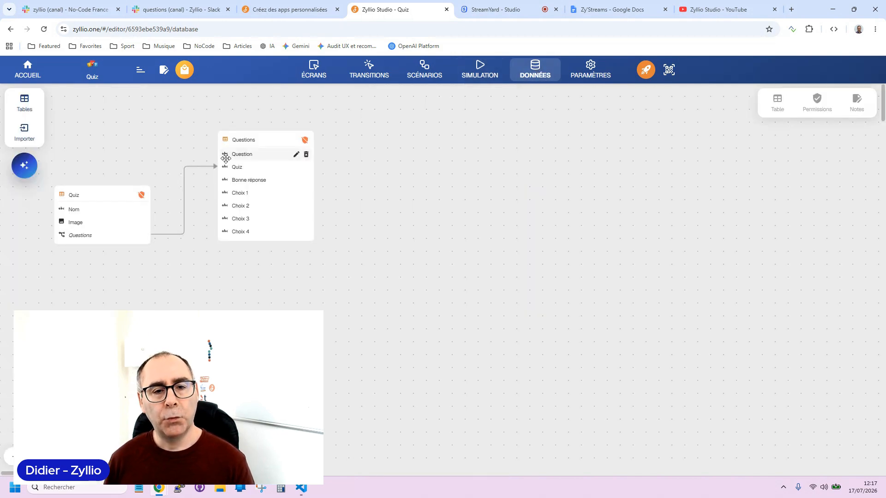
left_click(124, 195)
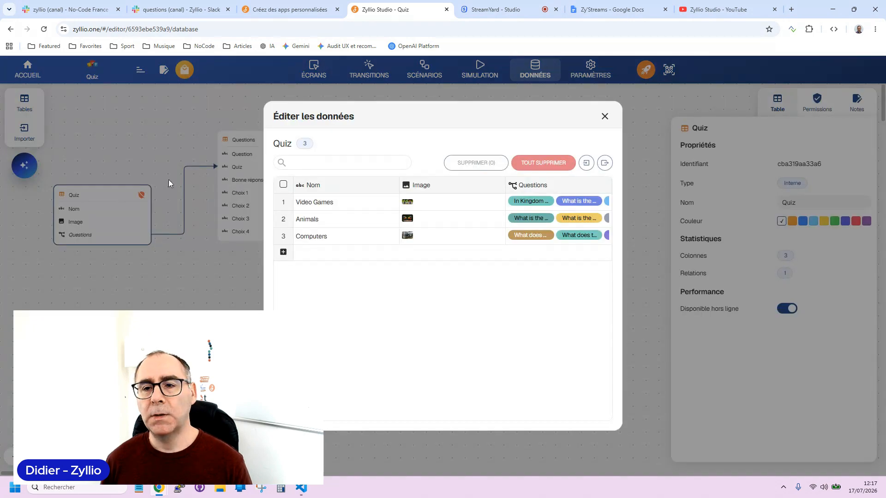
left_click(607, 165)
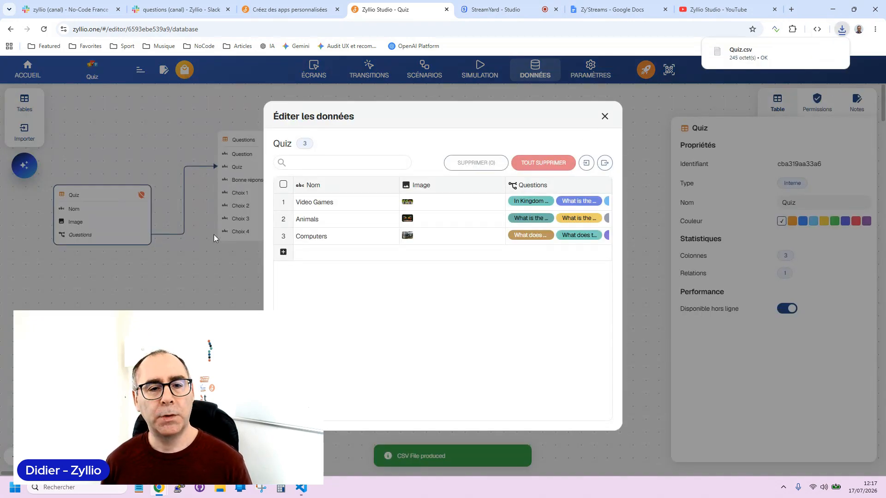
left_click(604, 116)
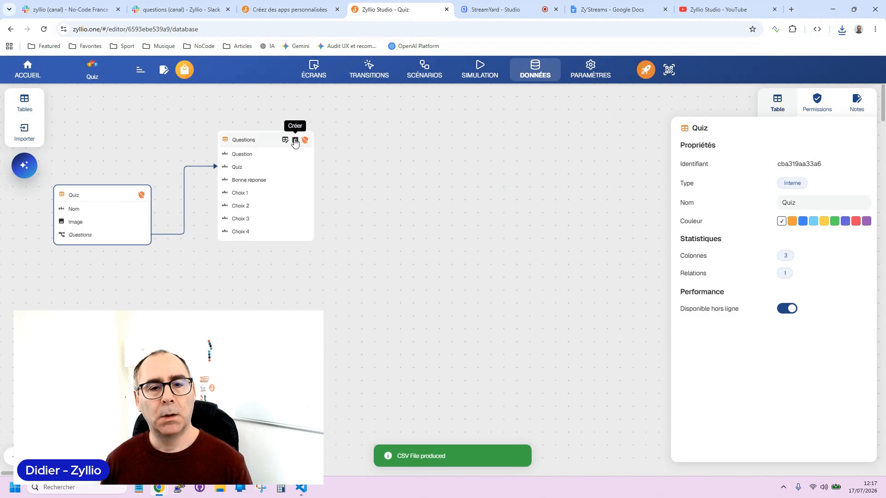
Export the records of the Questions table as a CSV file and close its data editor.
left_click(286, 139)
left_click(819, 163)
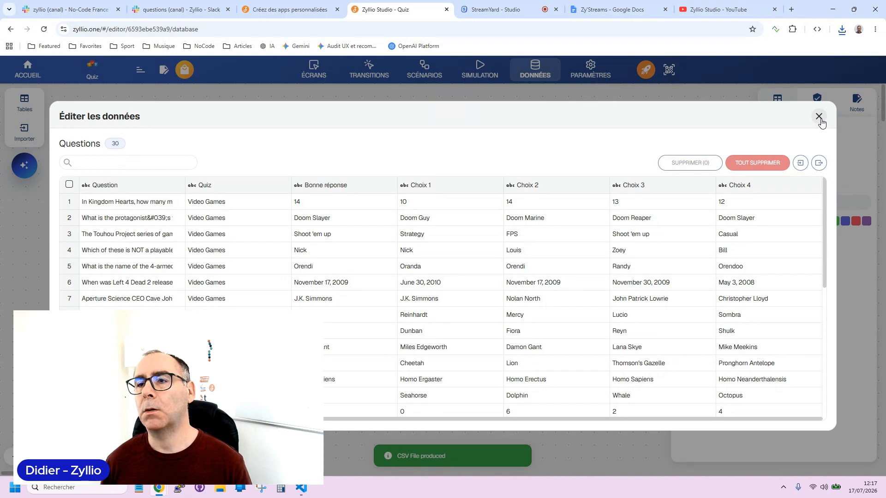
left_click(819, 117)
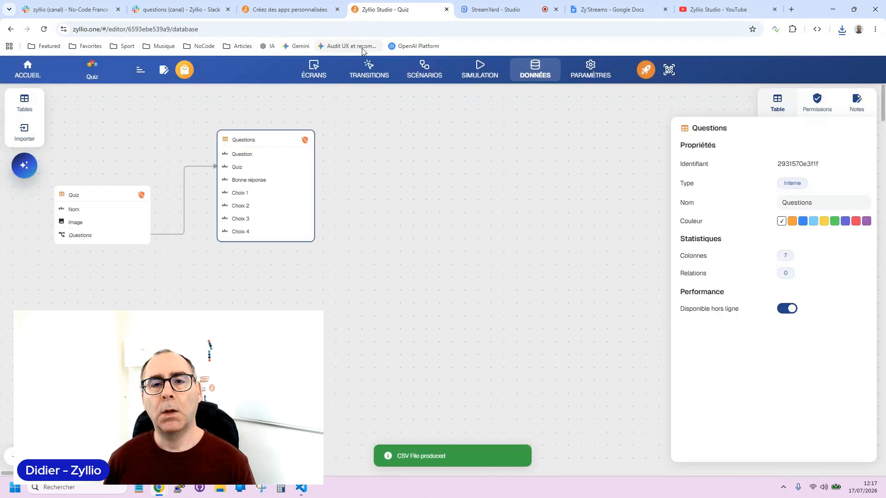
Switch to Google Gemini and attach Questions.csv from the Téléchargements folder to a new prompt.
left_click(297, 46)
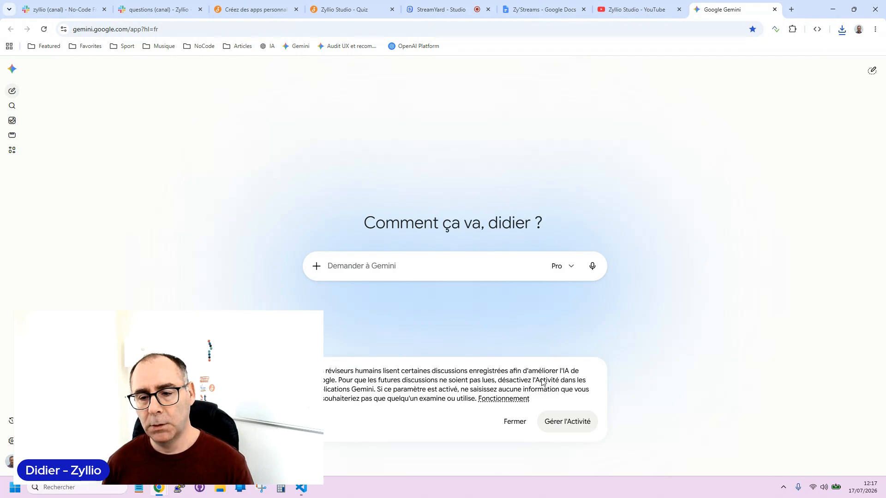
left_click(316, 267)
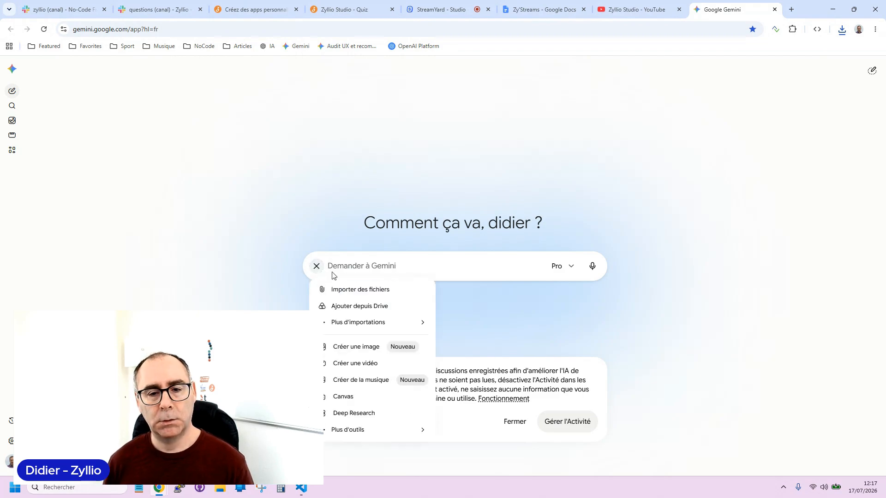
left_click(350, 290)
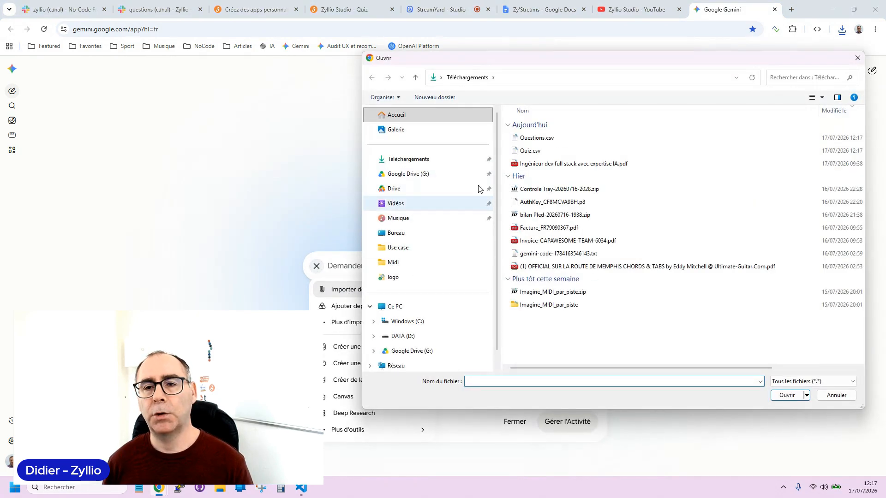
double_click(558, 141)
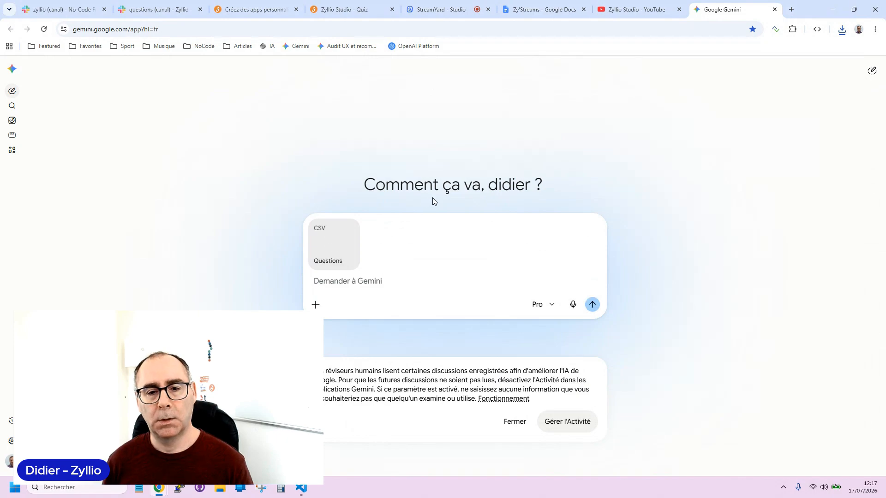
Send Gemini the prompt "Traduis ce fichier CSV en FR" with the attached file.
left_click(379, 286)
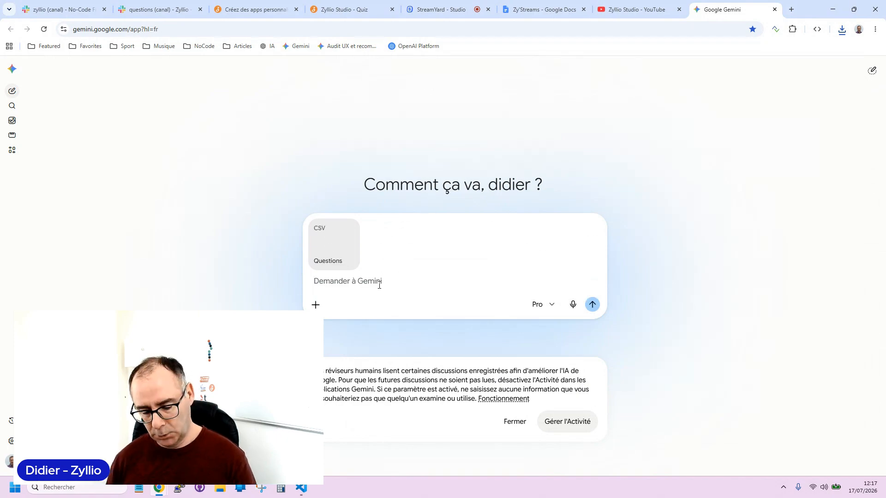
type("Trduis ce")
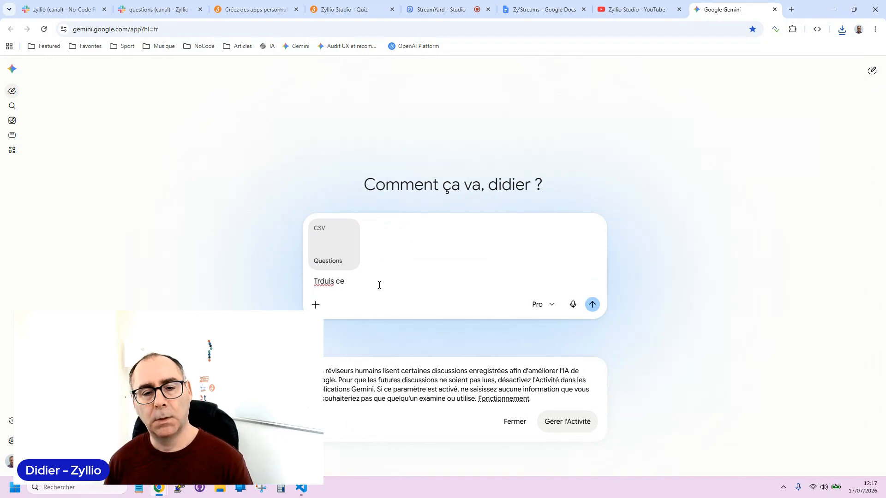
type("a")
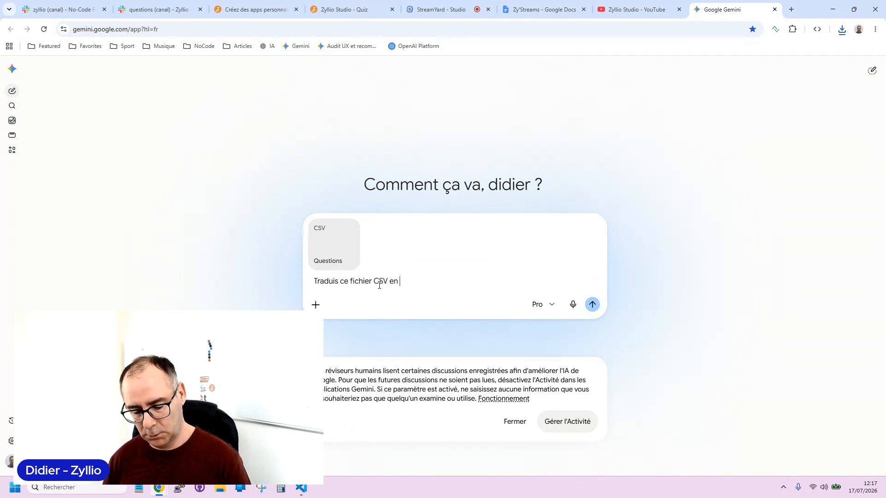
key("Return")
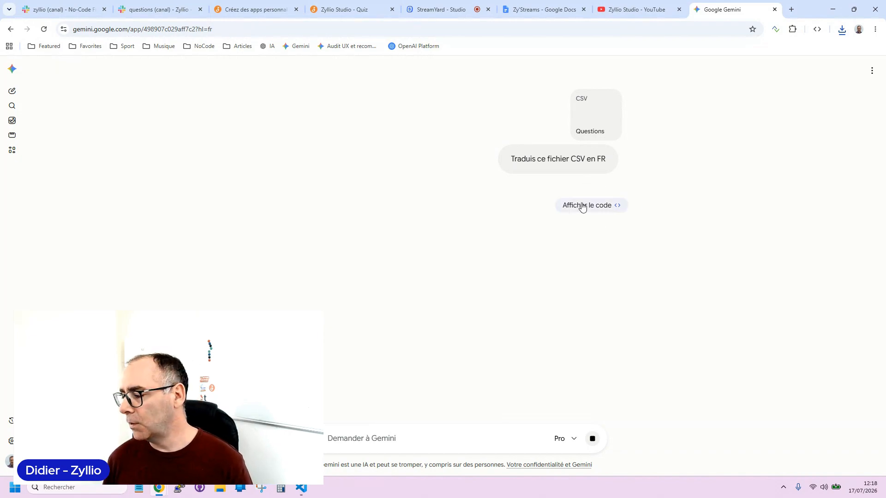
Look at the code Gemini used and review the French translation of the questions from start to end.
left_click(600, 206)
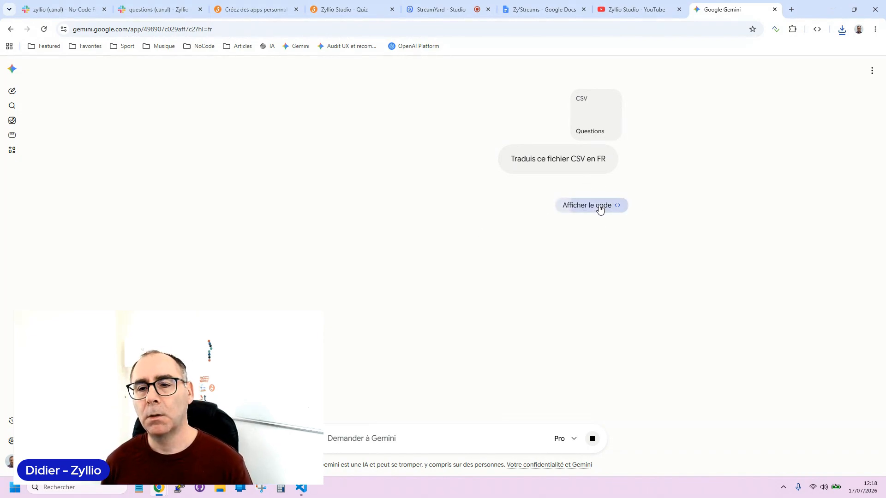
left_click(602, 205)
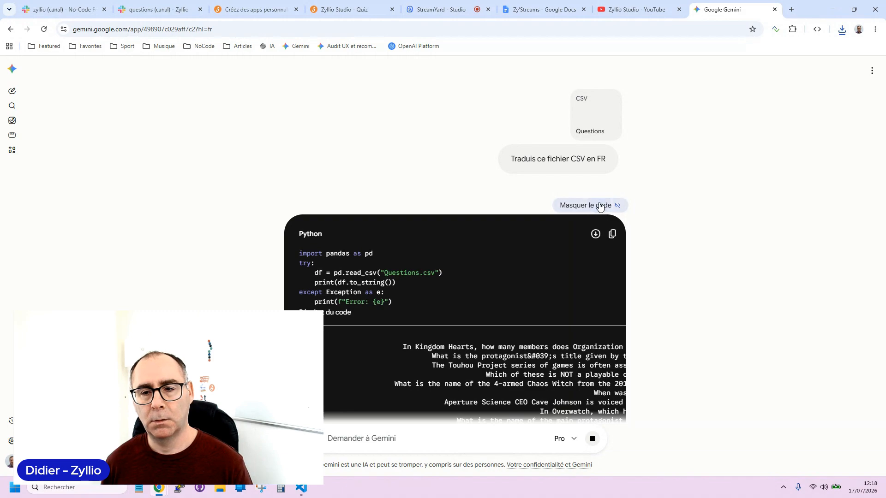
scroll(475, 236, "down", 1)
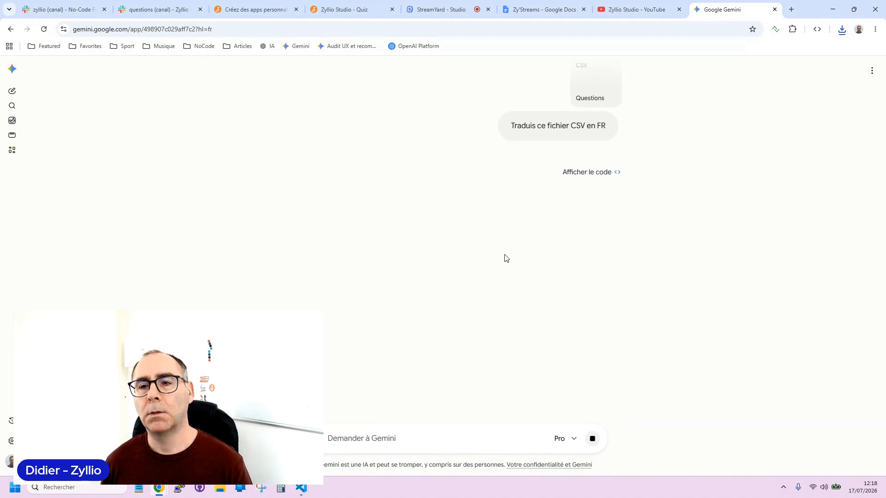
scroll(507, 259, "up", 1)
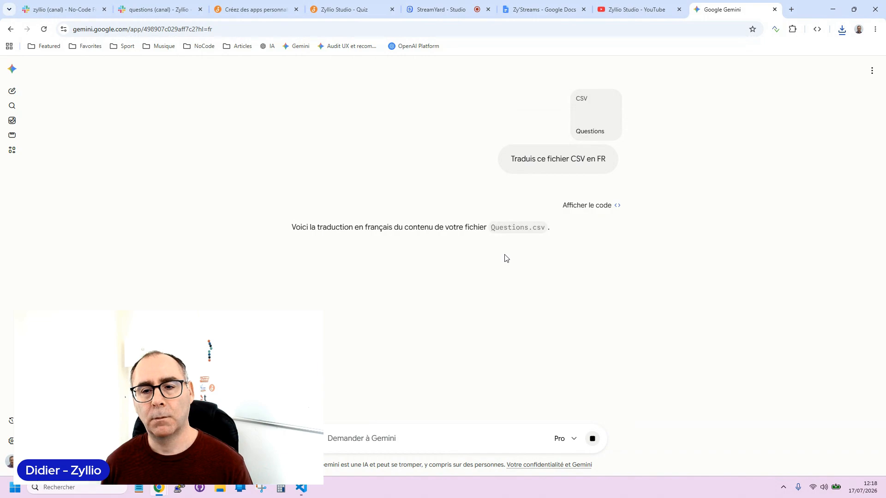
scroll(506, 255, "down", 12)
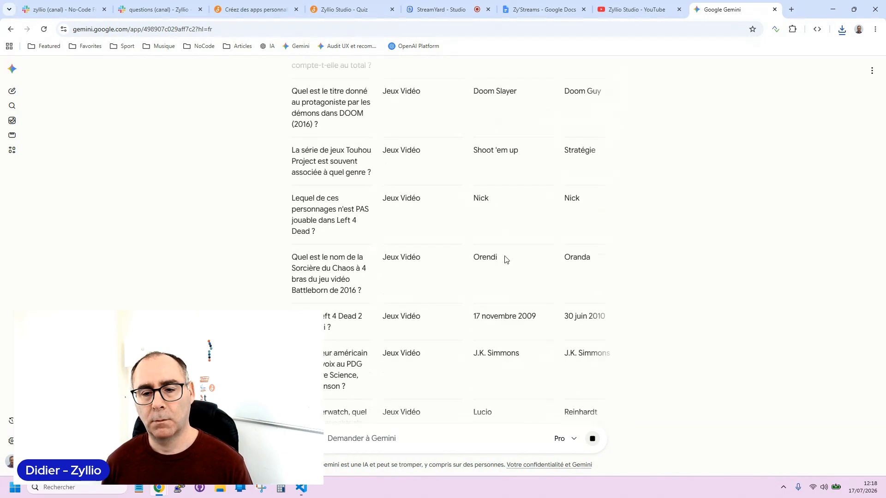
scroll(436, 231, "down", 3)
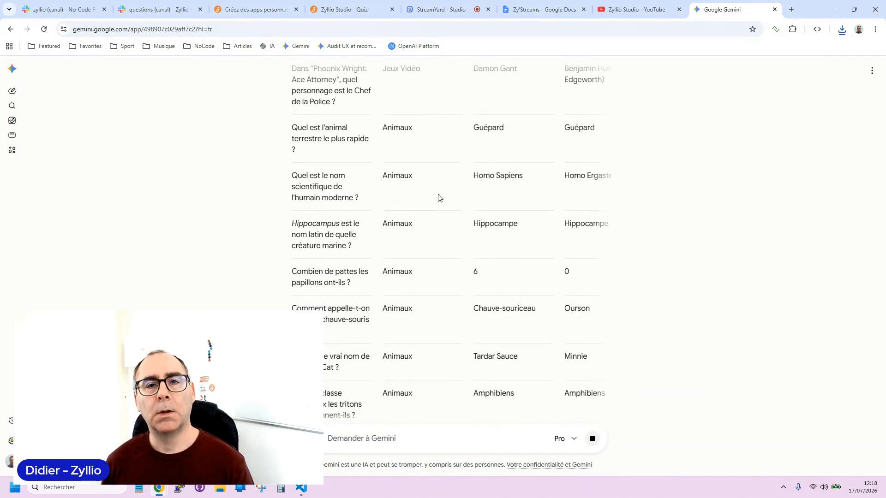
scroll(415, 260, "down", 7)
scroll(435, 247, "up", 20)
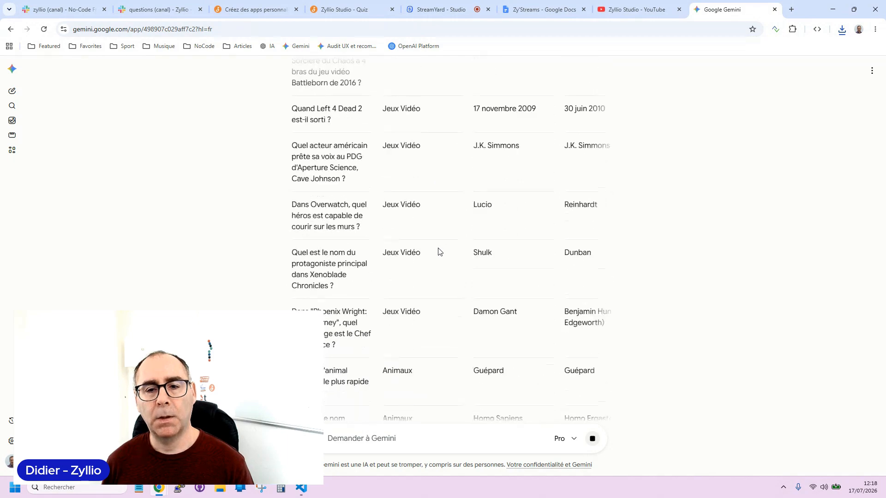
scroll(452, 247, "down", 20)
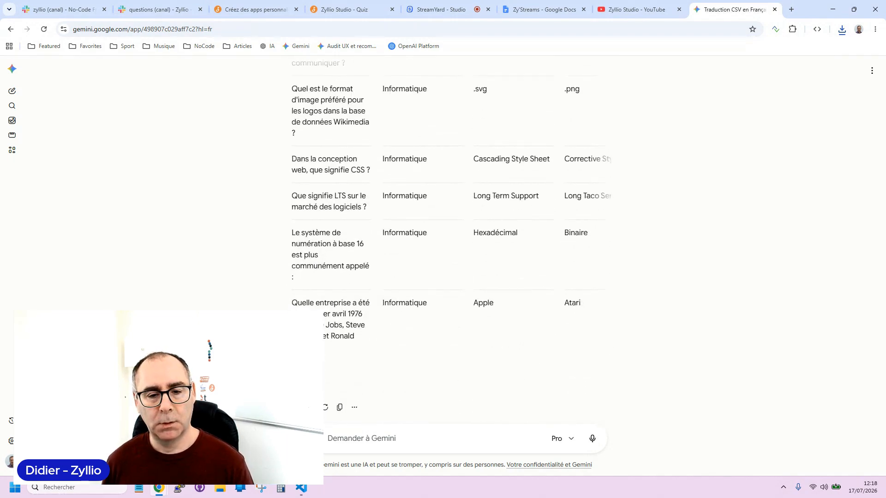
Look at the translated table's export options, then ask Gemini for the file with "donne le ficheir CSV traduit".
left_click(301, 377)
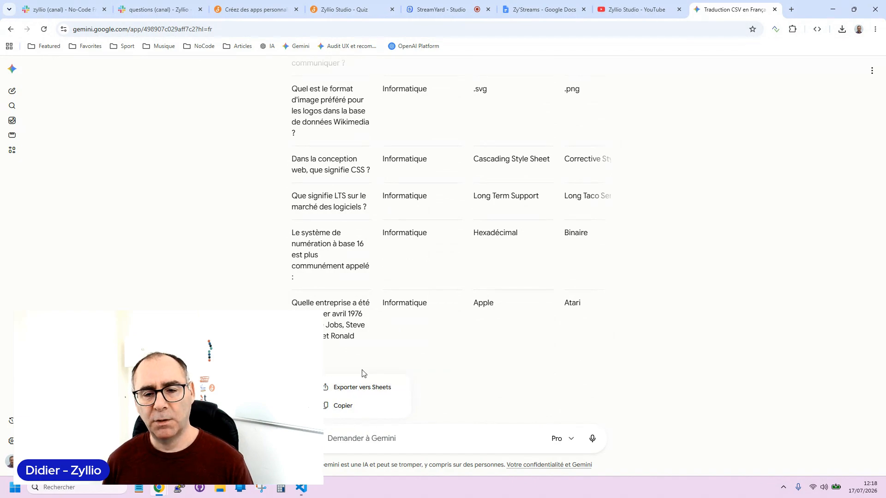
left_click(399, 348)
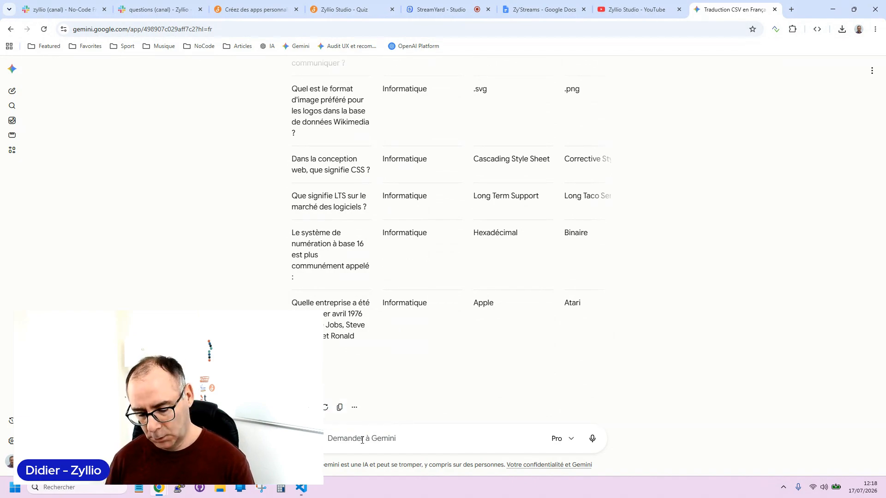
type("donne le ")
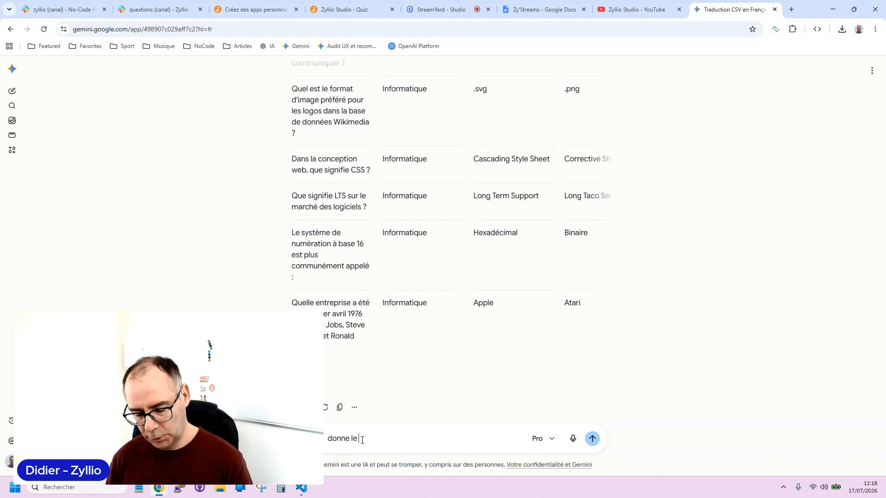
type("ficheir CSV traduit")
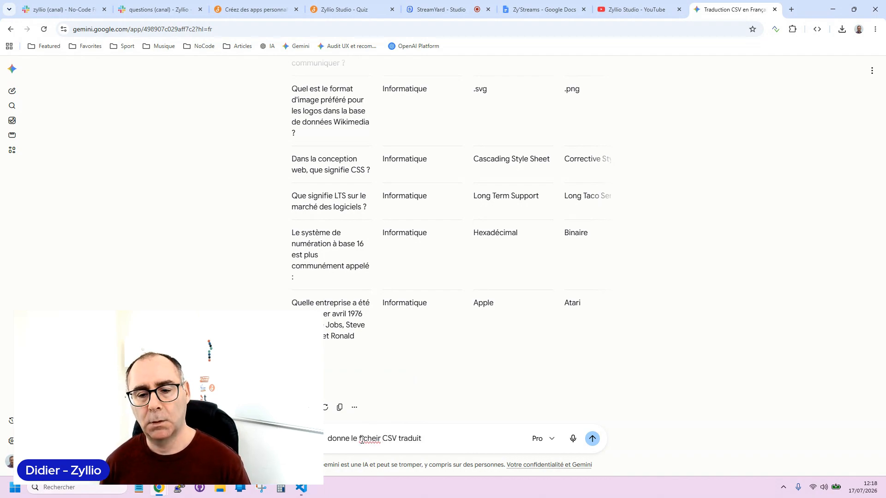
key("Return")
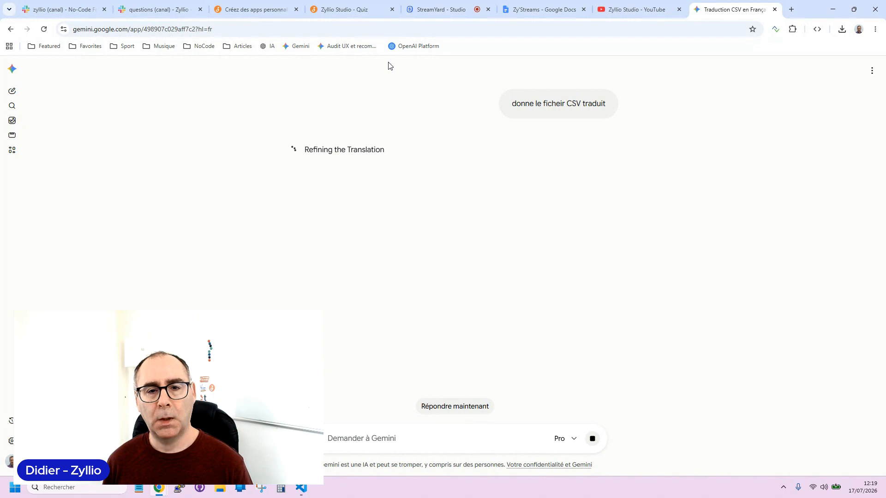
Preview the translated Questions_fr.csv that Gemini provides and download it.
scroll(455, 214, "up", 3)
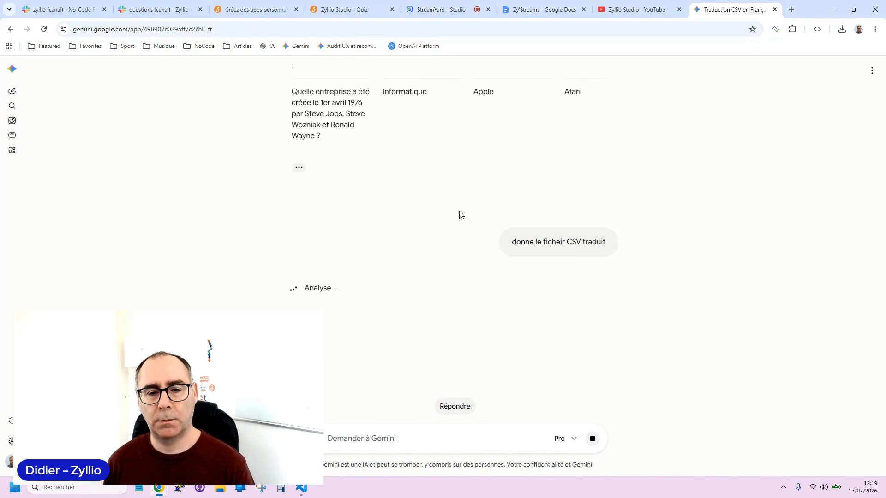
scroll(497, 215, "down", 3)
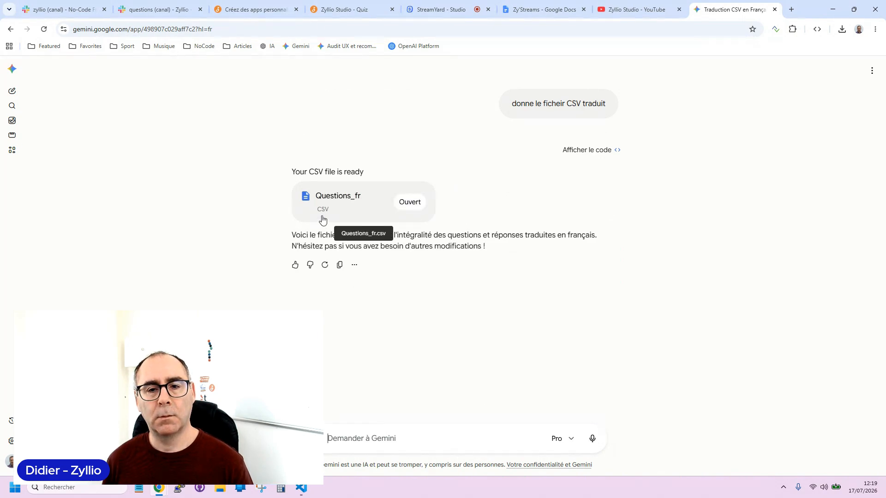
left_click(356, 210)
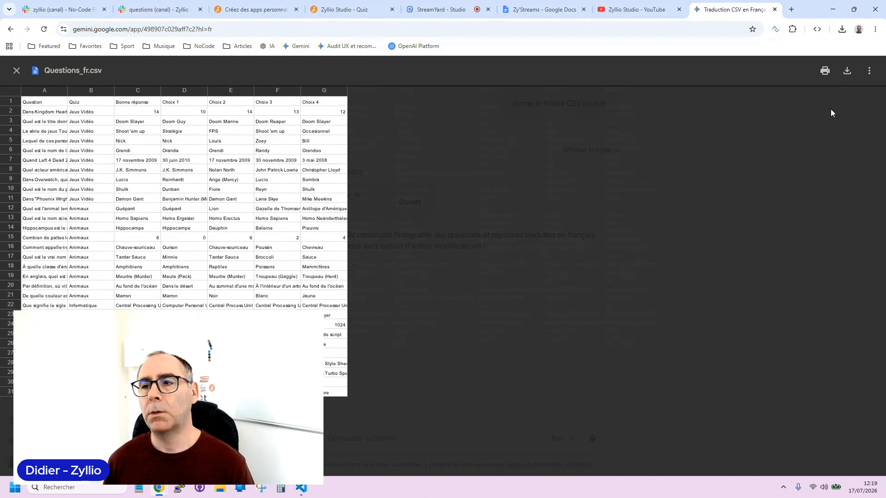
left_click(847, 71)
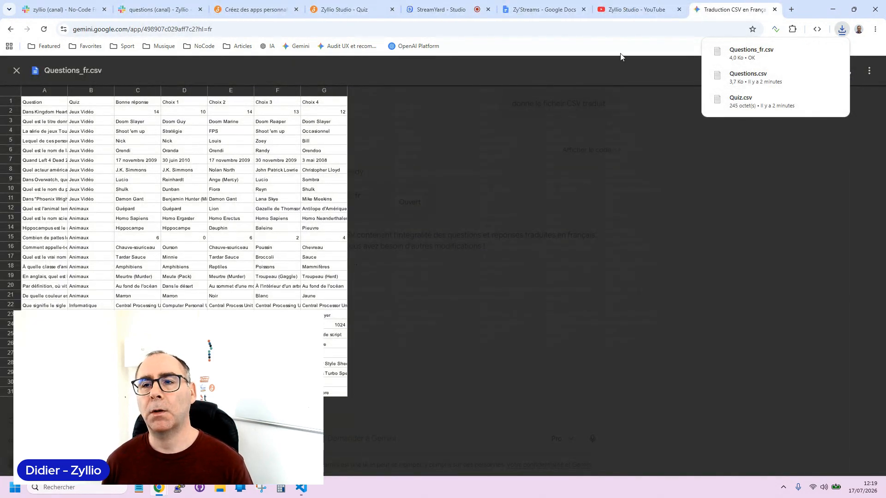
left_click(16, 71)
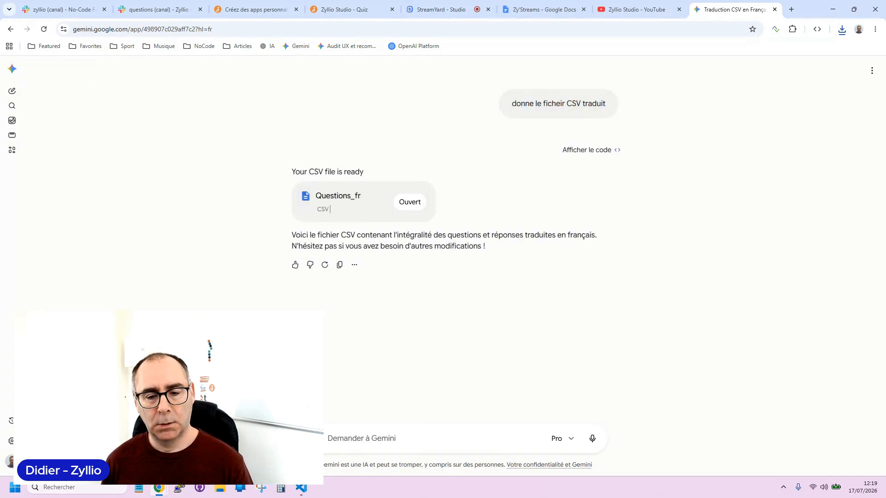
Attach Quiz.csv from the Téléchargements folder and send Gemini the prompt "traduis celui ic aussi".
left_click(310, 438)
left_click(382, 276)
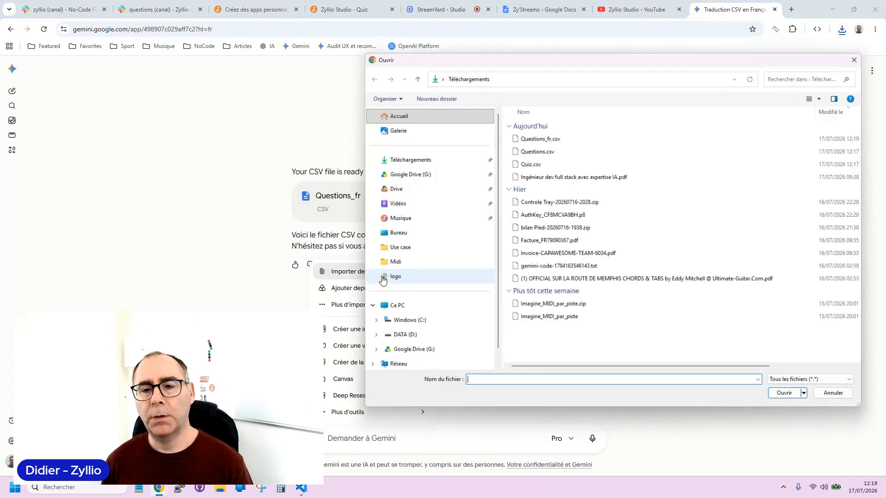
double_click(532, 165)
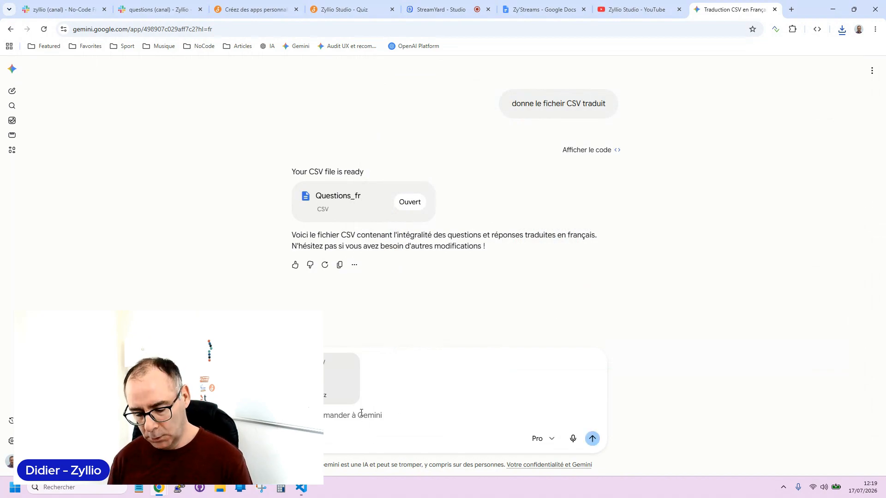
type("t")
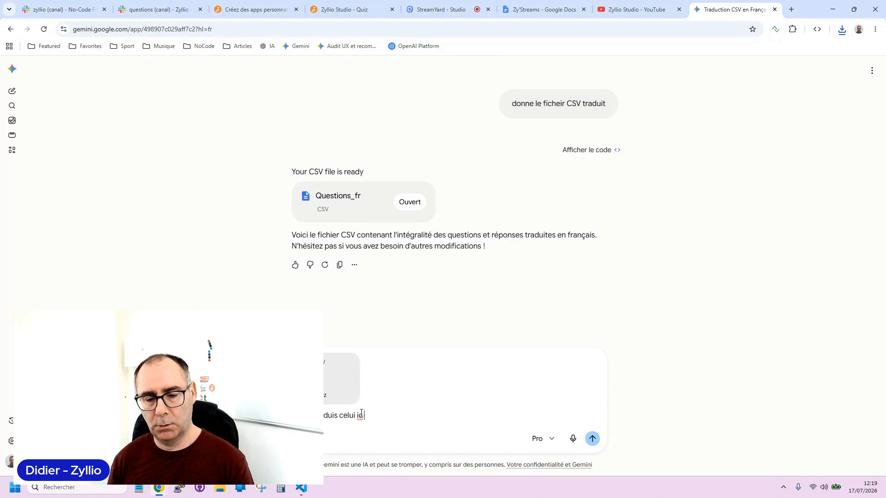
type(" aussi")
key("Return")
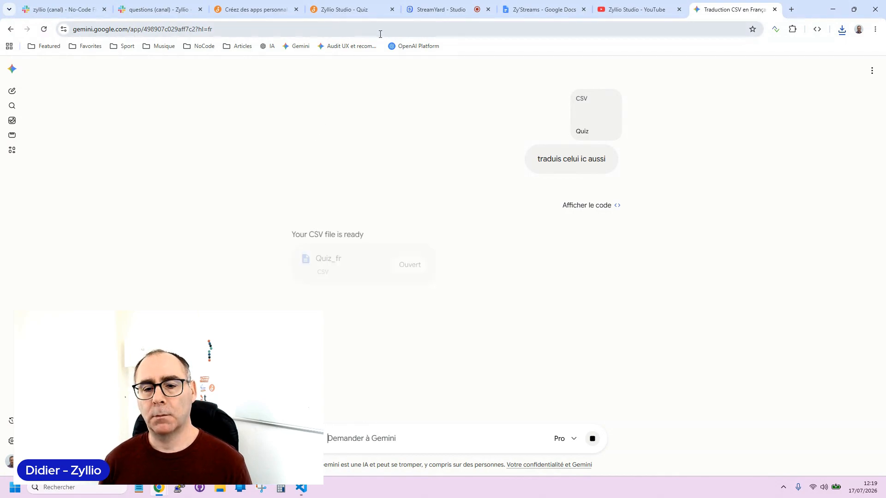
Open the translated Quiz_fr.csv from Gemini's answer and download it.
left_click(353, 270)
left_click(846, 71)
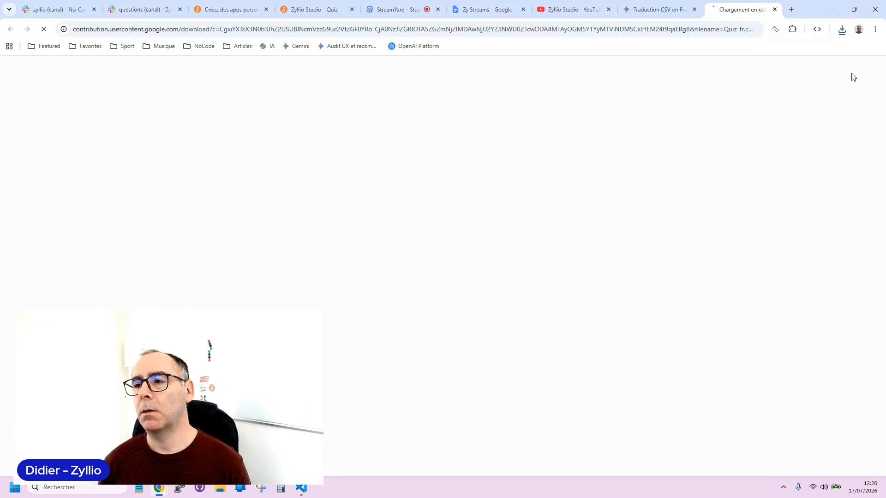
Switch to Zyllio Studio to view the Quiz table's data, and examine the original Quiz.csv in a text editor.
left_click(361, 9)
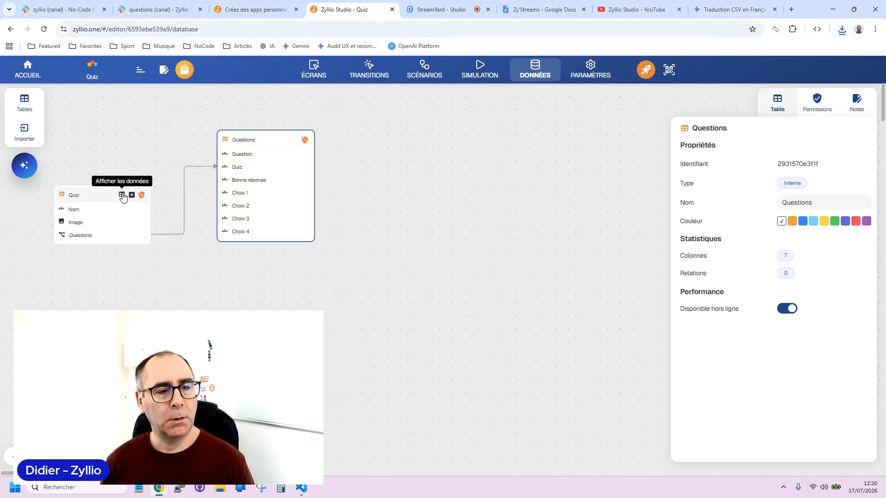
left_click(122, 195)
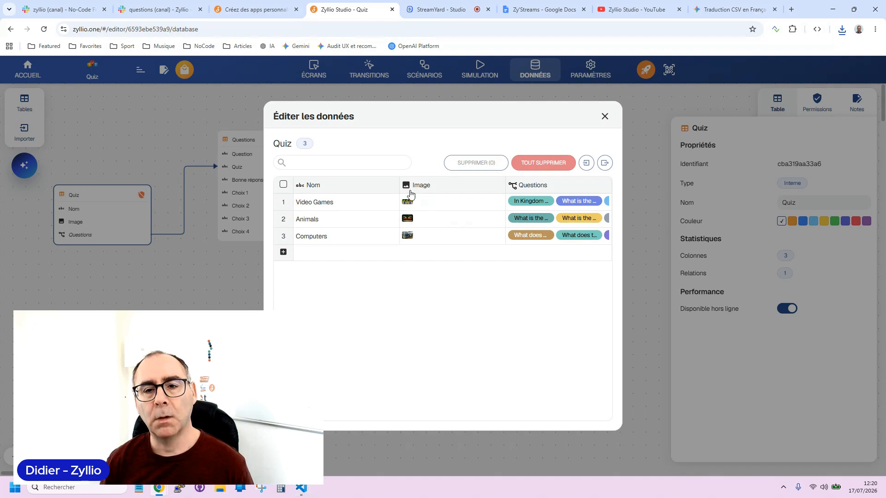
left_click(604, 117)
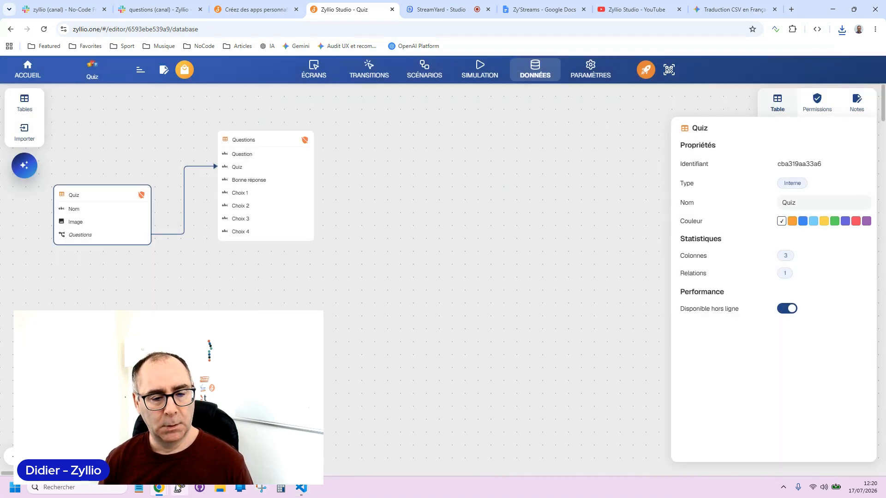
left_click(221, 489)
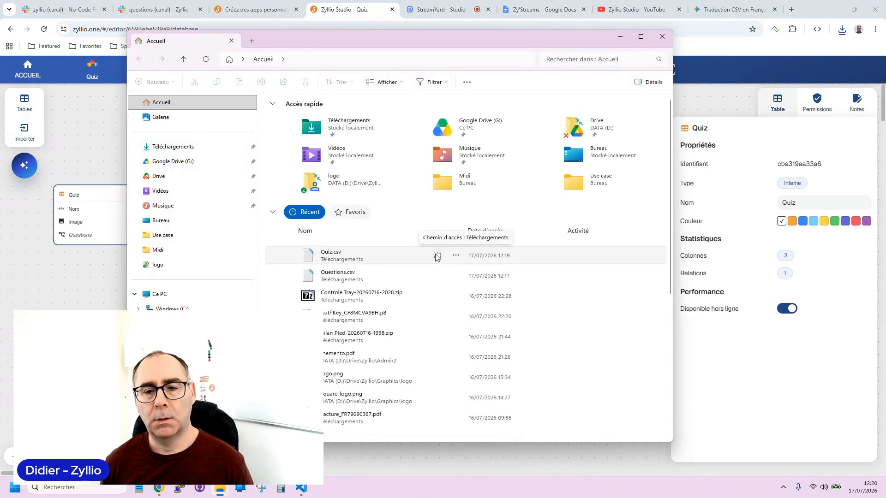
double_click(359, 257)
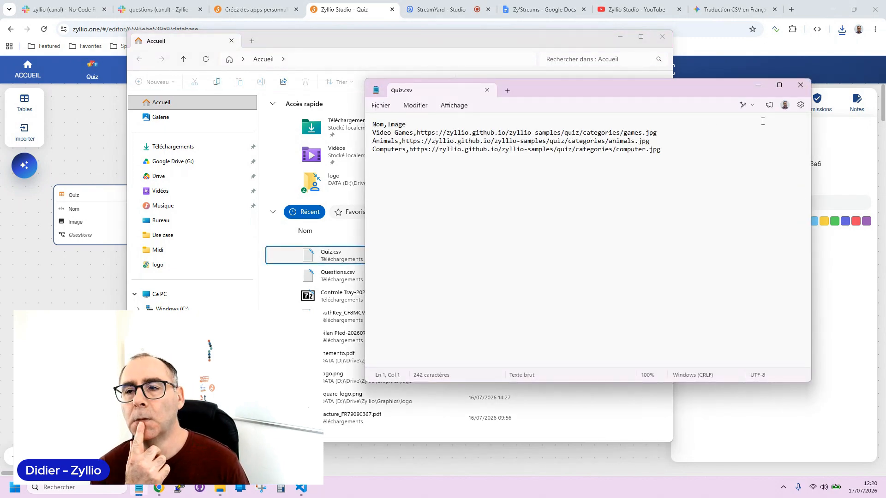
left_click(800, 85)
left_click(336, 13)
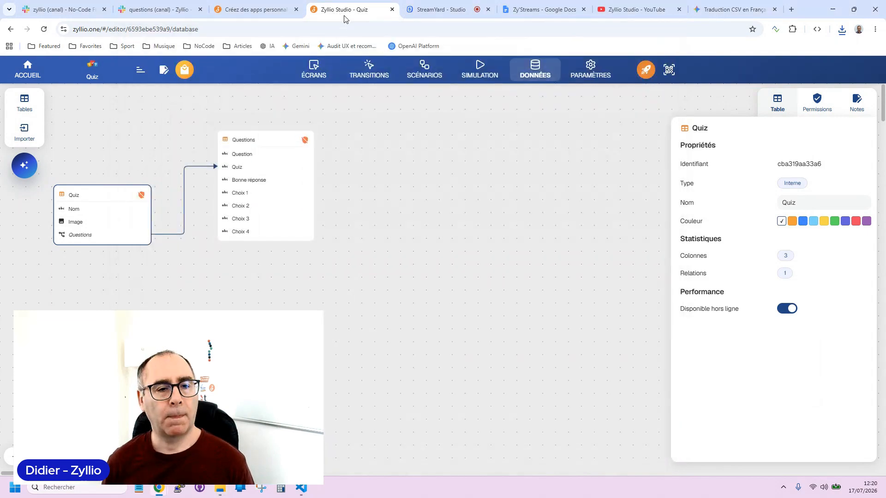
Delete all rows of the Quiz table, import Quiz_fr.csv into it and check the imported rows.
left_click(121, 195)
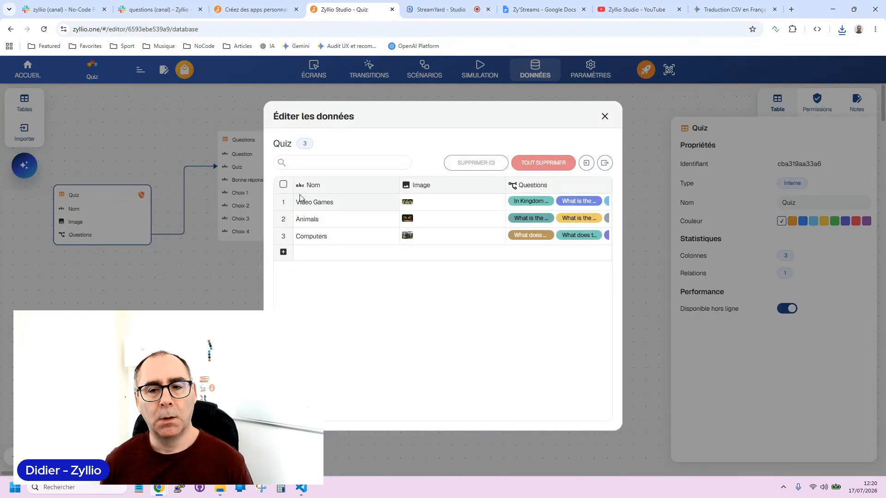
left_click(539, 163)
left_click(563, 294)
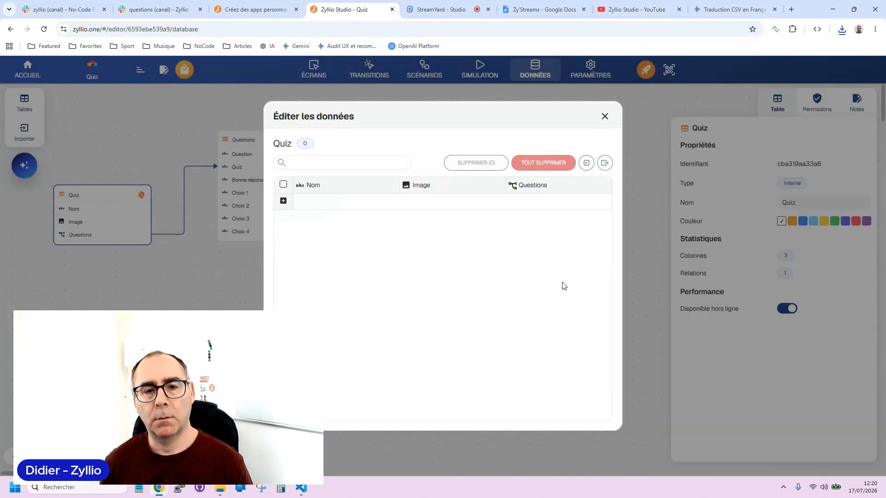
left_click(586, 163)
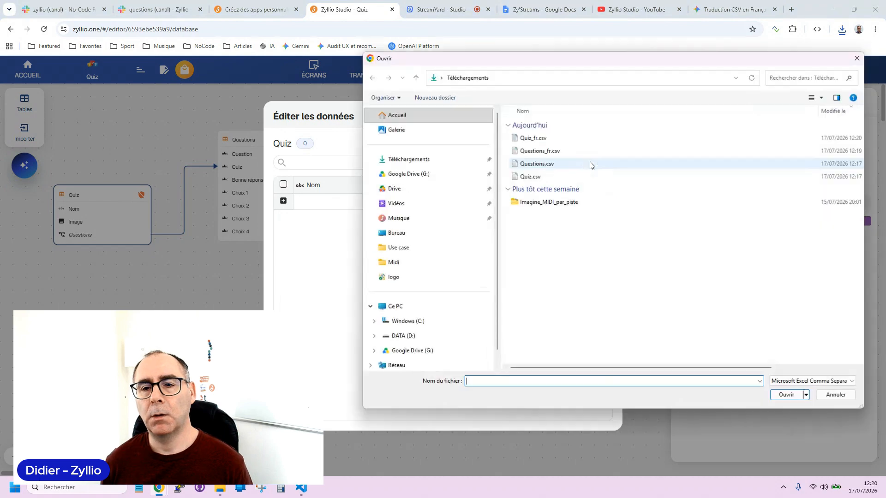
double_click(551, 135)
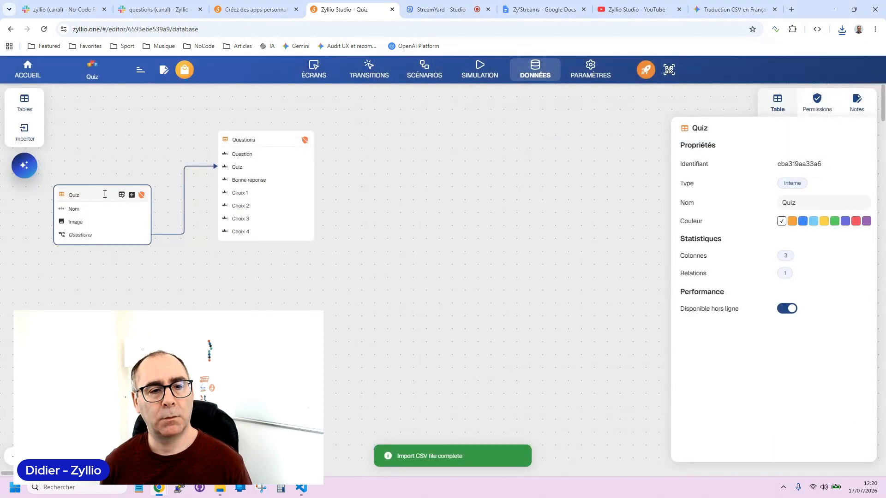
left_click(122, 196)
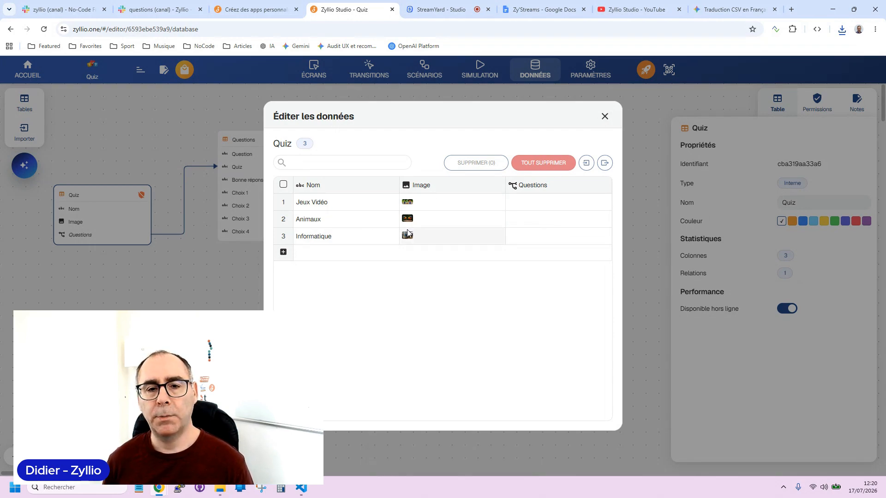
left_click(606, 116)
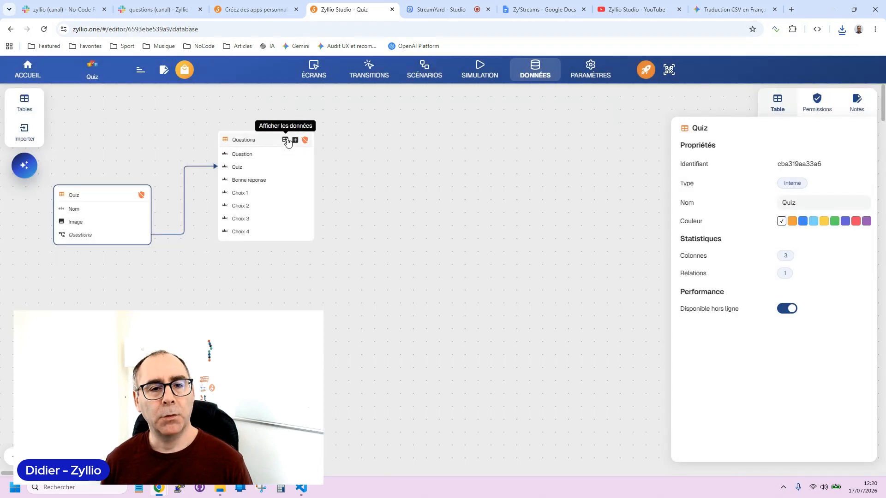
Delete all rows of the Questions table and import Questions_fr.csv into it.
left_click(285, 140)
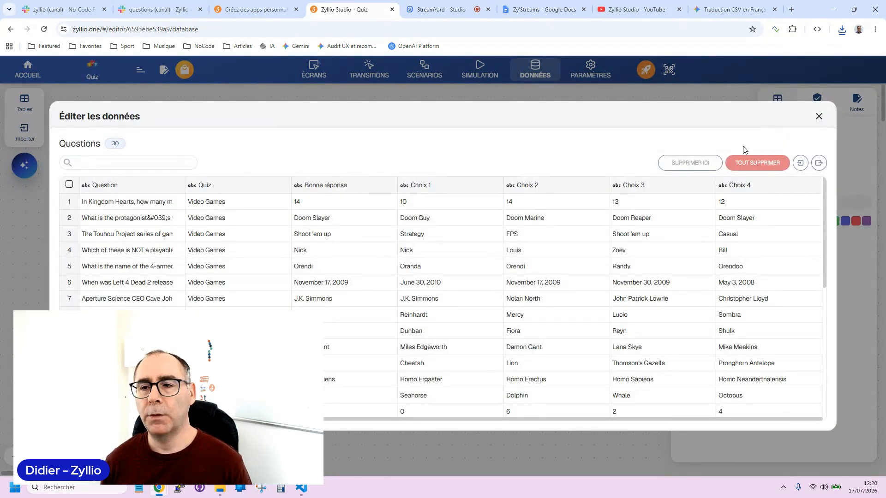
left_click(759, 165)
left_click(560, 293)
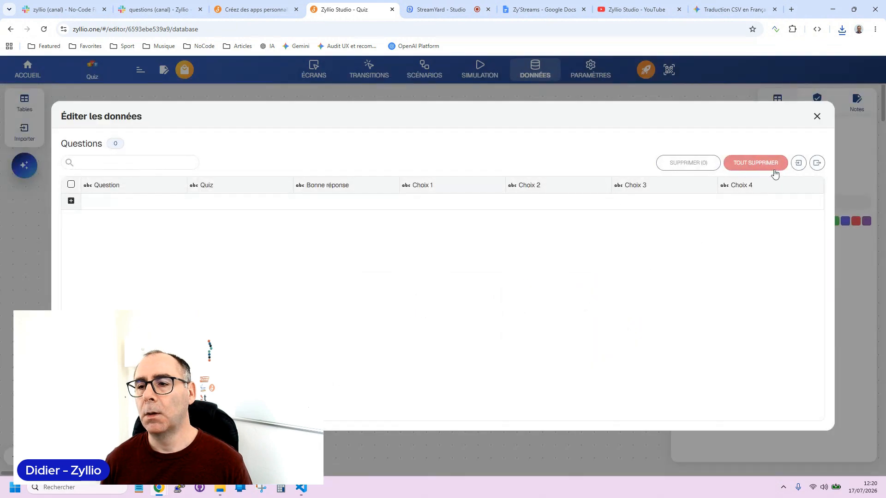
left_click(799, 164)
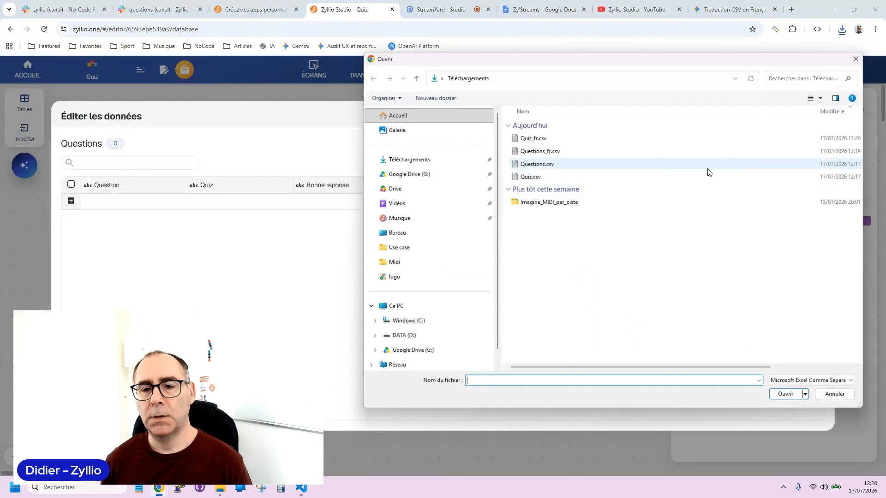
double_click(536, 150)
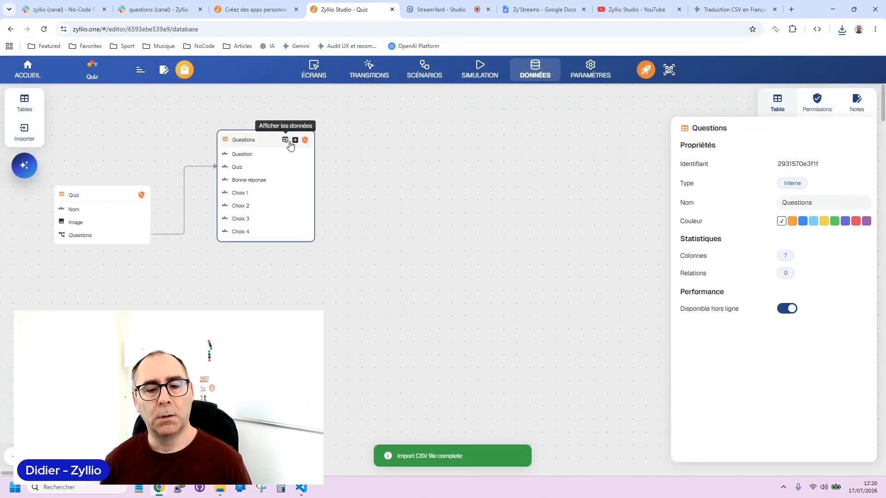
Review the imported rows of the Questions table and the linked questions in the Quiz table.
left_click_drag(278, 136, 280, 141)
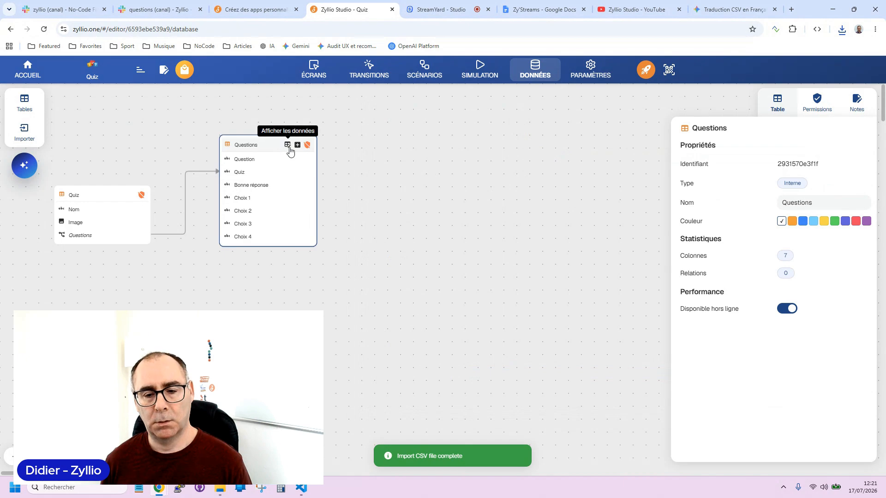
left_click(287, 146)
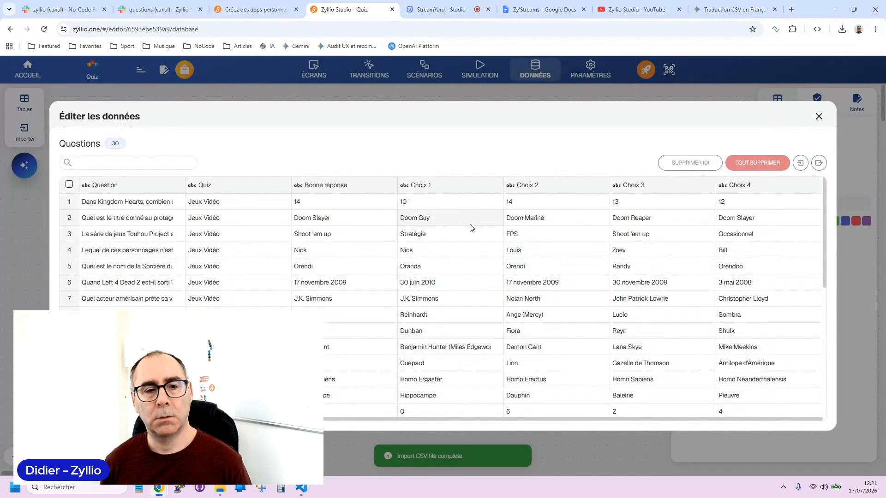
scroll(462, 281, "down", 6)
scroll(498, 289, "up", 6)
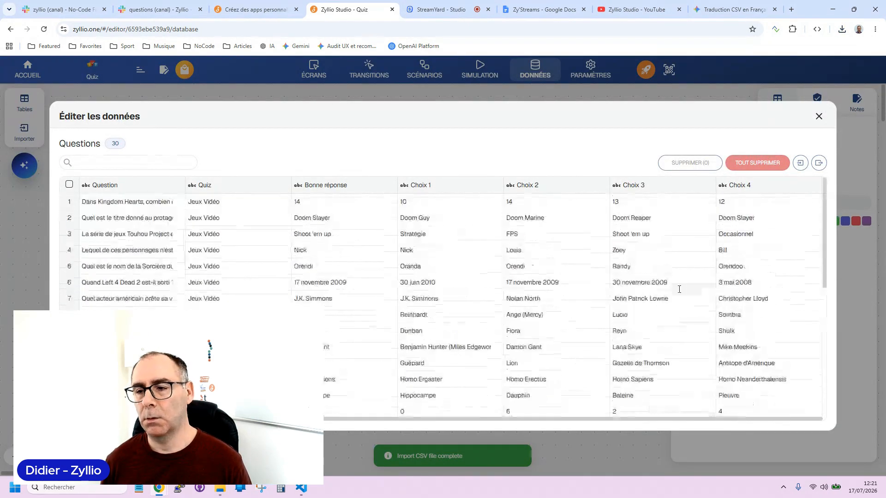
left_click(820, 116)
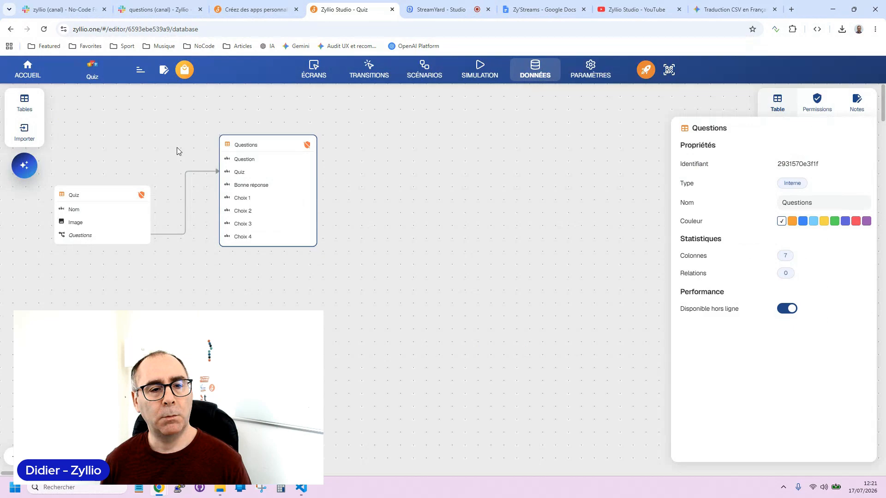
left_click(123, 198)
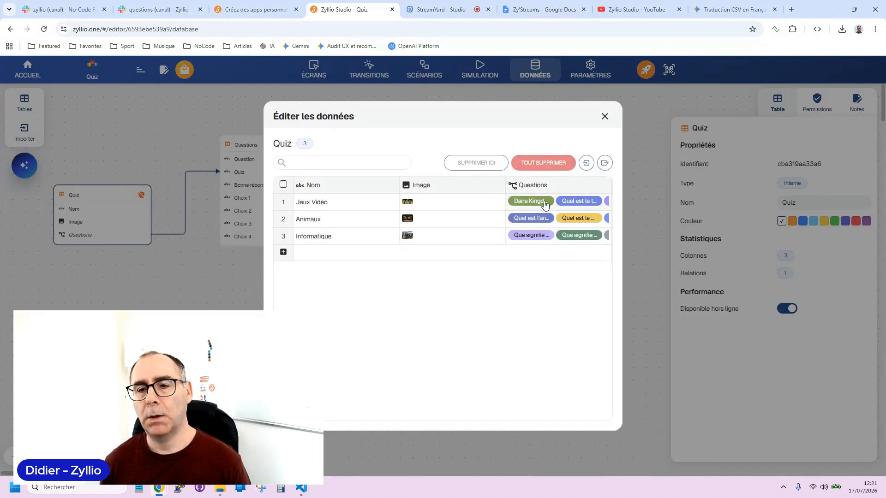
left_click(605, 117)
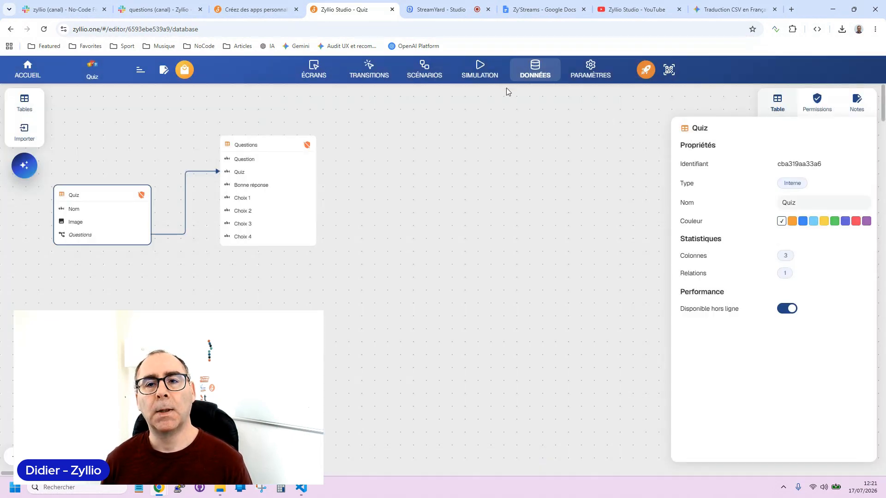
Run the app simulation, look through the quiz list and start the Jeux Vidéo quiz.
left_click(482, 73)
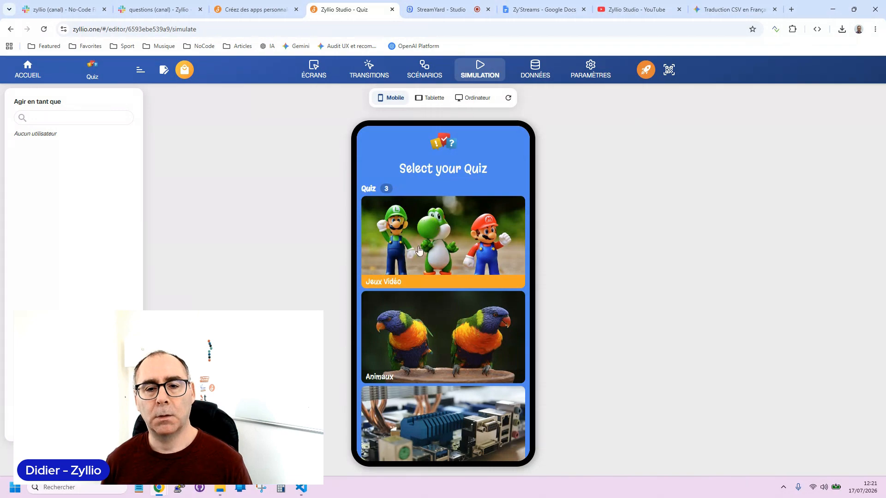
scroll(414, 370, "down", 2)
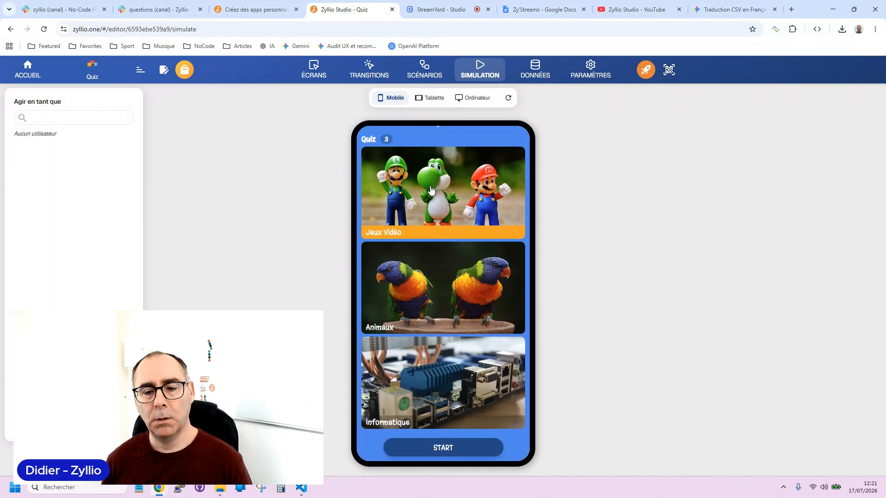
left_click(449, 447)
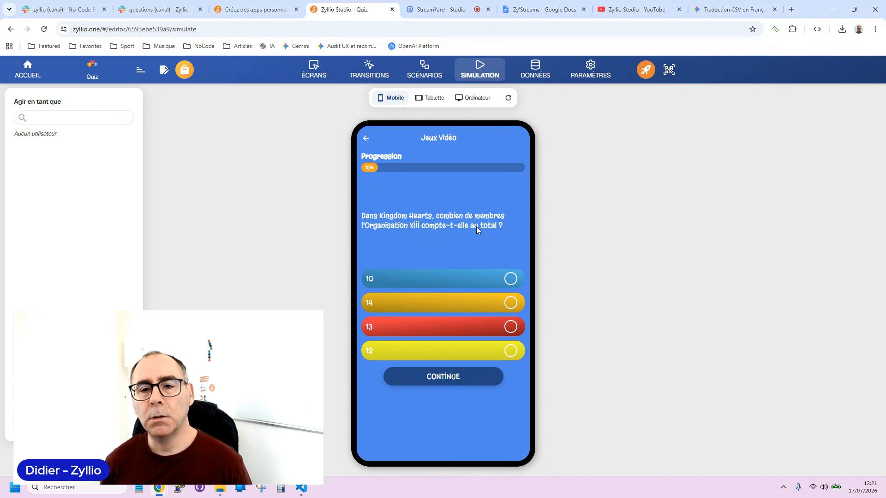
Answer the first two questions of the Jeux Vidéo quiz with 13 and Doom Slayer, continuing after each.
left_click(476, 329)
left_click(455, 379)
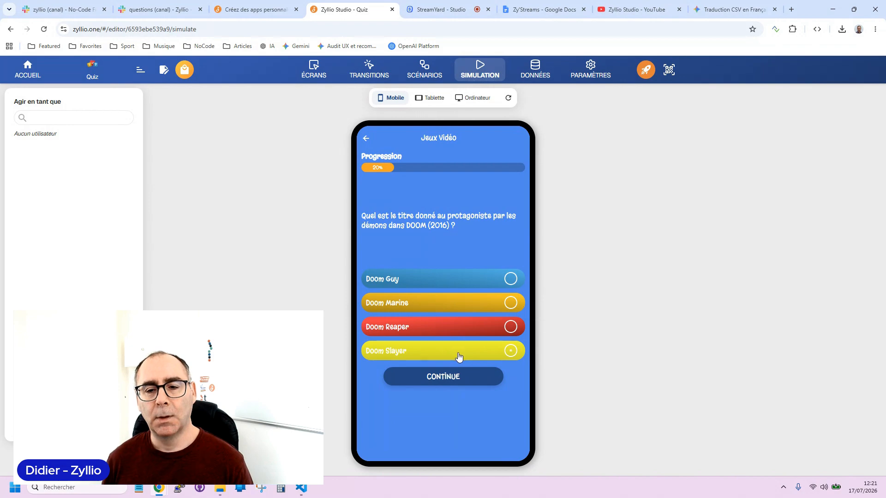
left_click(458, 381)
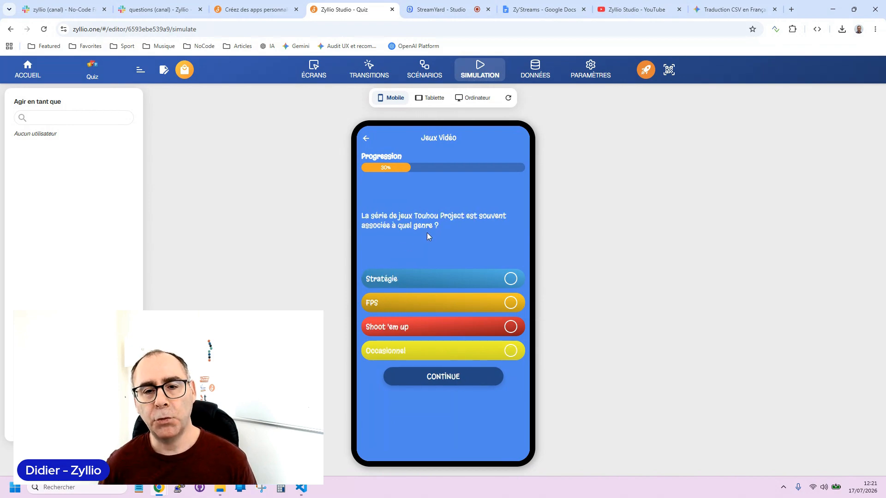
Return to the screen designer and change the Home screen's title text to "Sélectionner le Quiz".
left_click(320, 71)
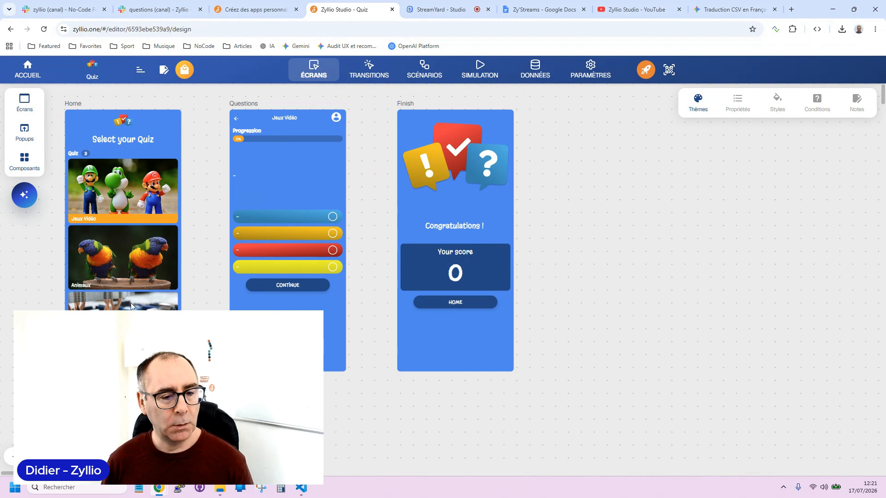
left_click(73, 104)
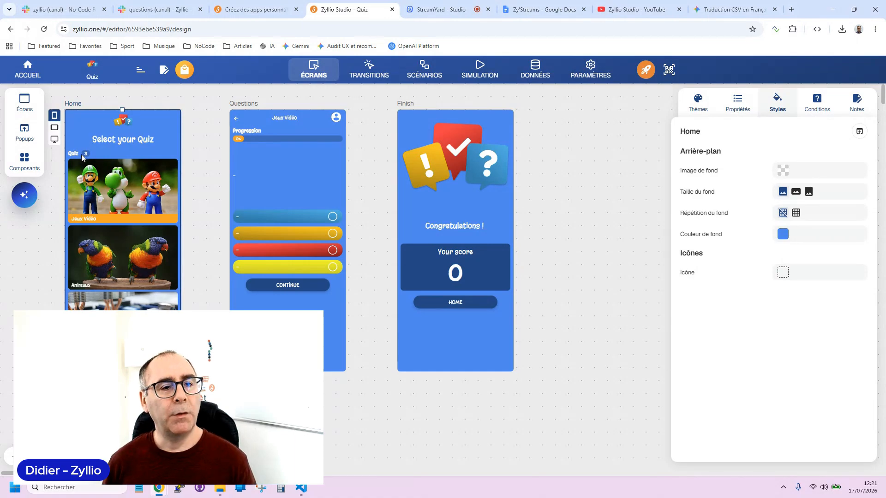
left_click(122, 140)
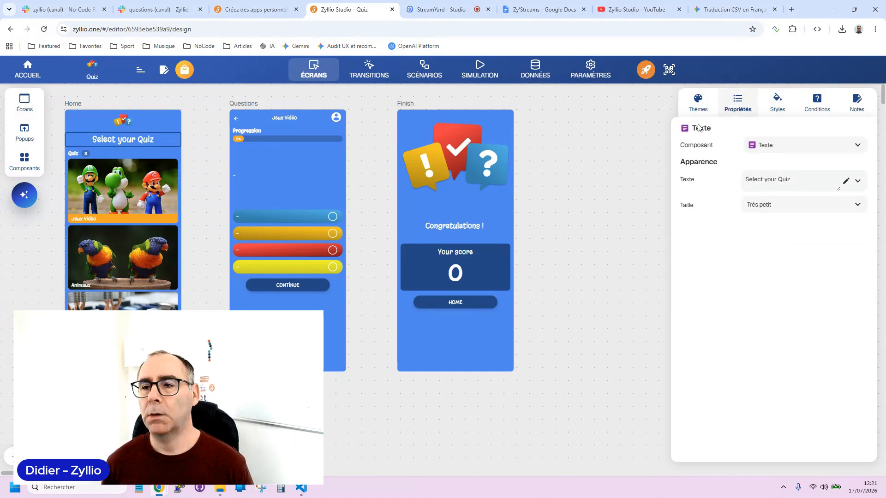
triple_click(809, 181)
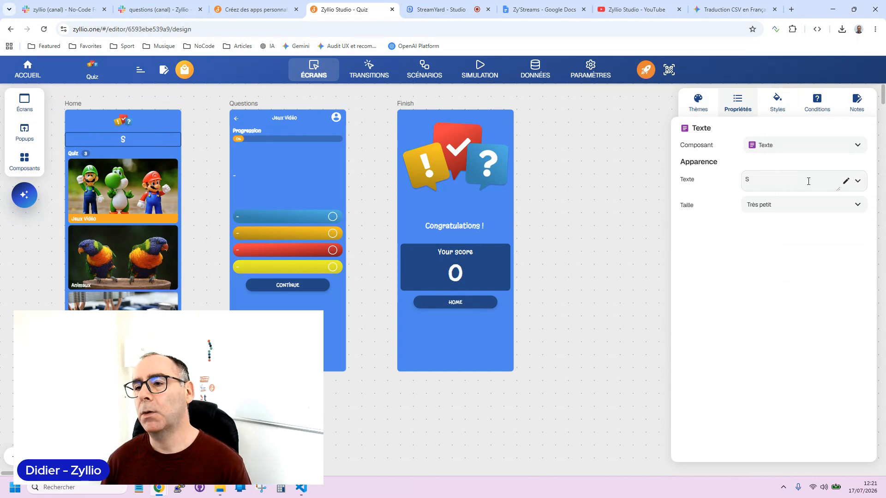
type("électionner le ")
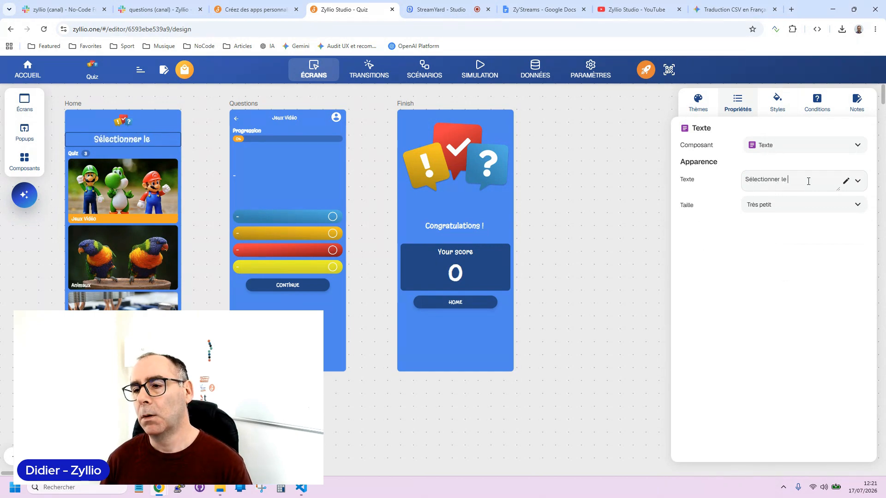
type("Quiz")
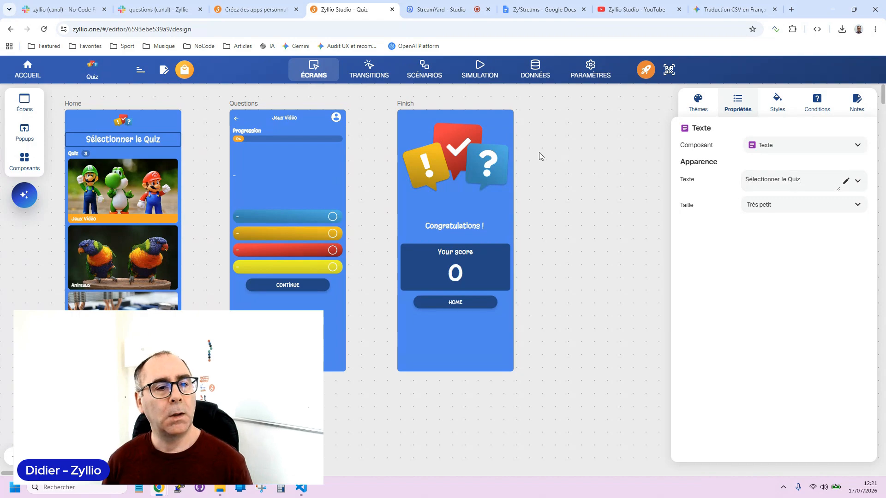
Examine the Start button's text on the Home screen and the settings of its selection, score and sequence actions.
left_click(123, 363)
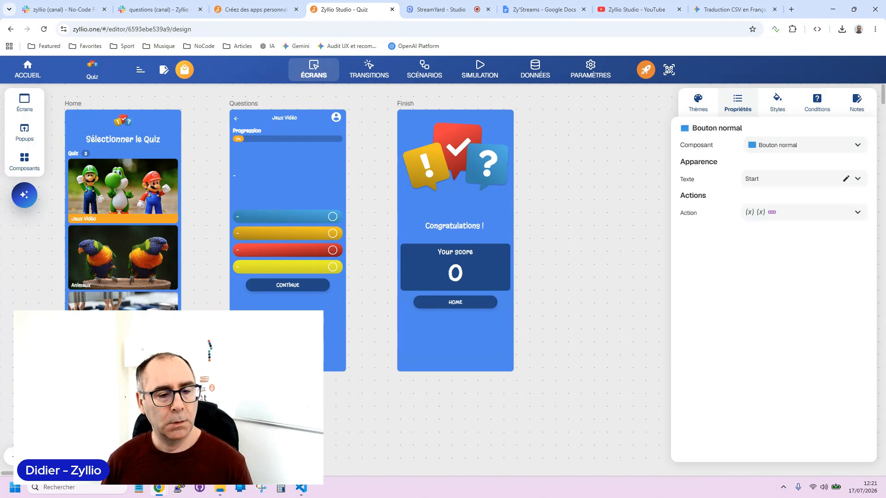
double_click(785, 176)
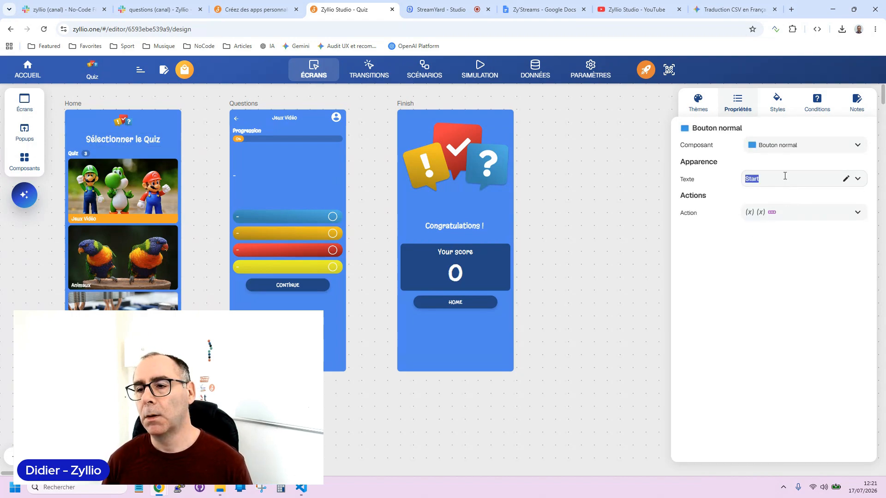
left_click(759, 214)
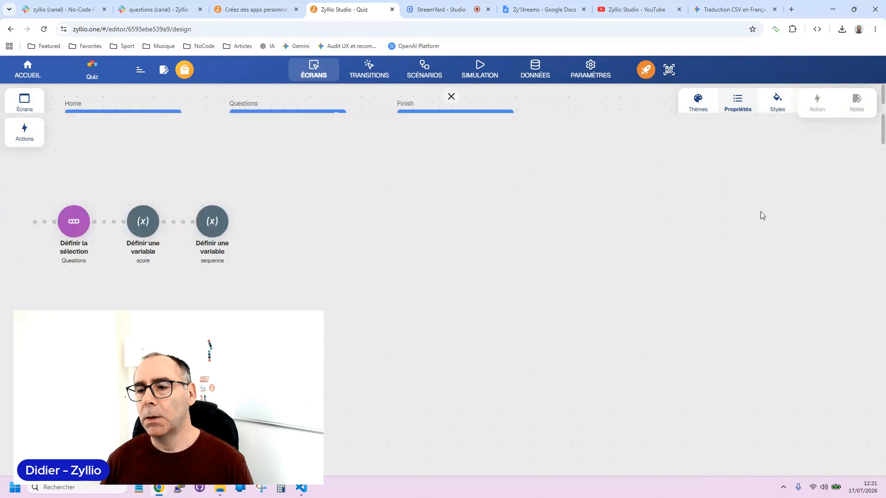
left_click(66, 196)
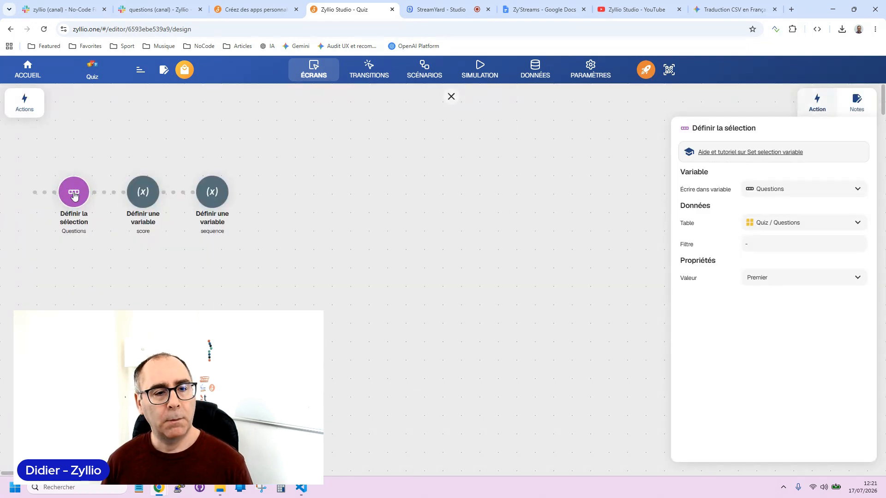
left_click(141, 194)
left_click(210, 194)
left_click(451, 97)
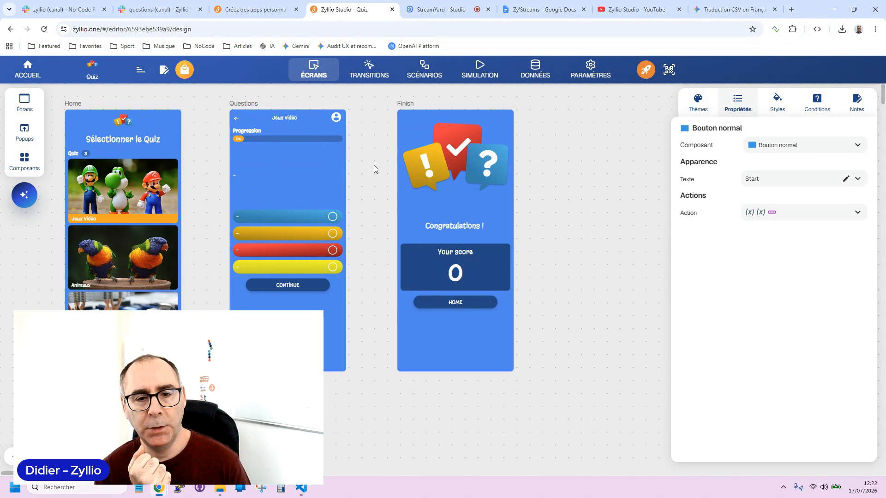
Add a new En-tête screen to the canvas beside the Finish screen.
left_click(430, 338)
left_click(25, 101)
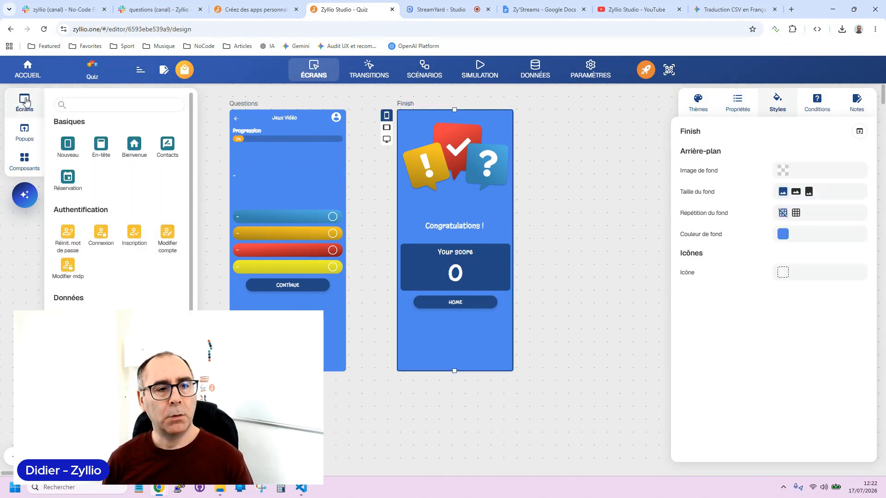
left_click_drag(101, 144, 601, 140)
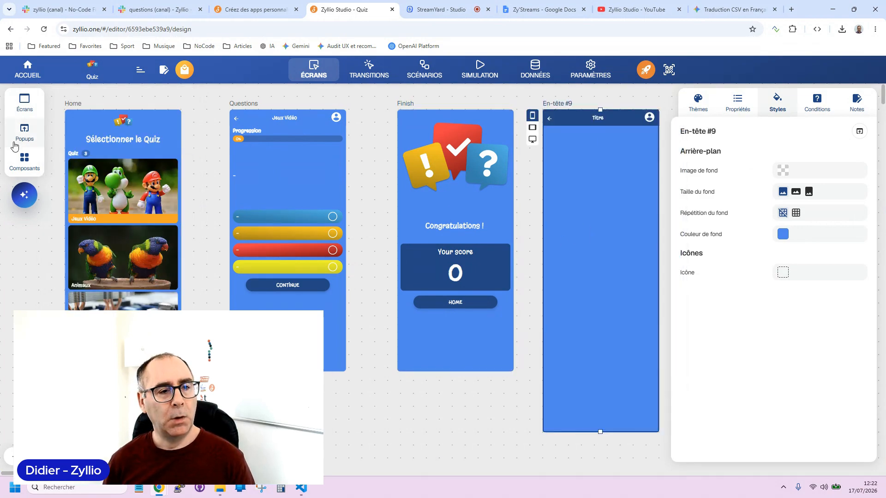
Add a text input field with a new variable to the new header screen and name the variable Age.
left_click(24, 162)
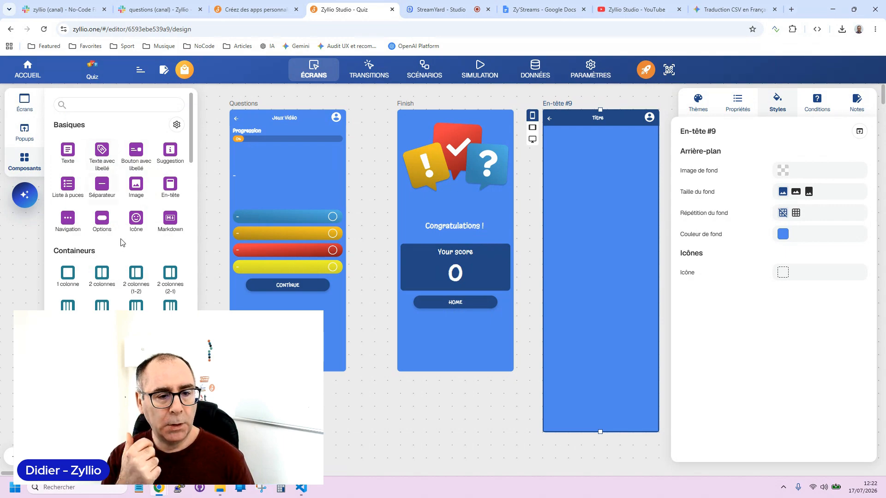
scroll(127, 258, "down", 12)
scroll(133, 266, "down", 3)
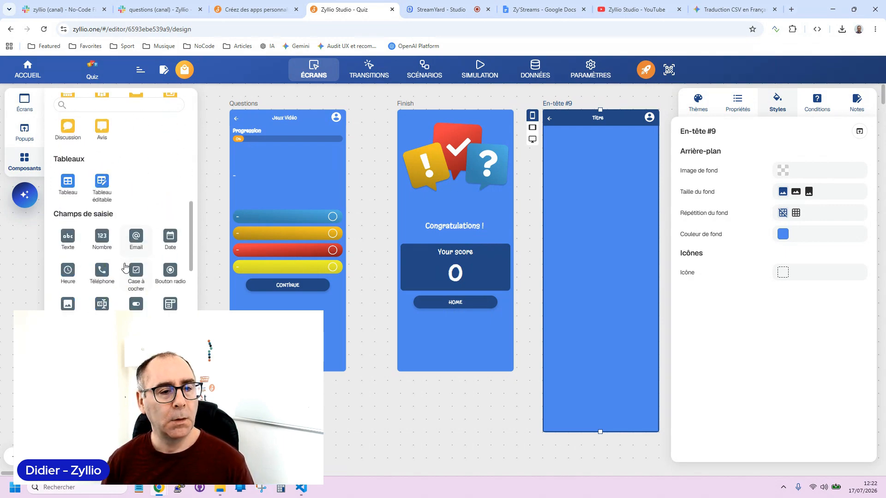
left_click(68, 240)
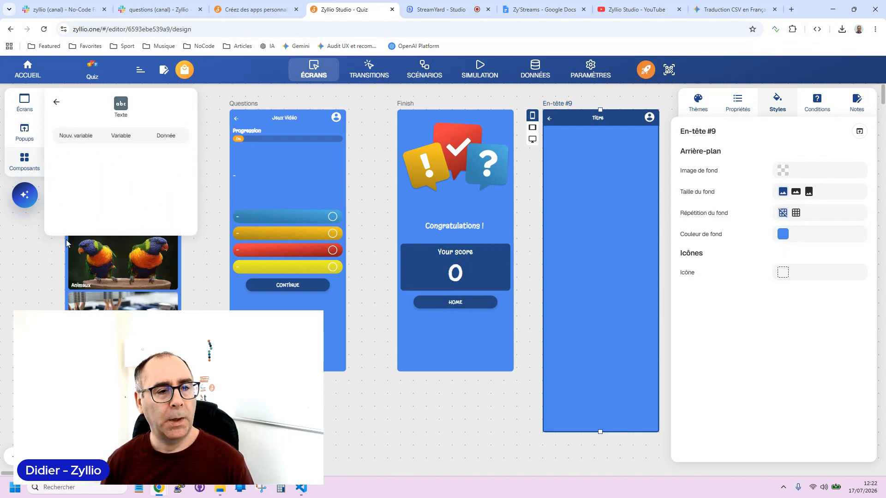
left_click(80, 137)
left_click_drag(99, 172, 547, 212)
left_click(770, 184)
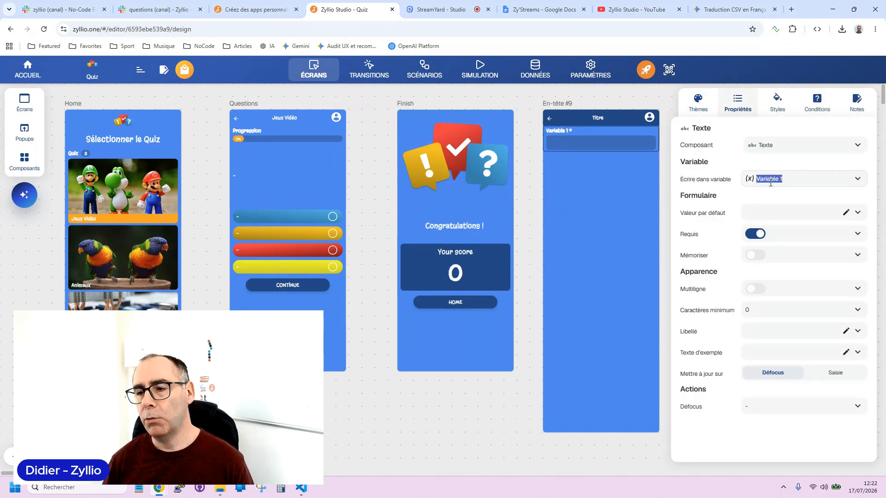
type("Age")
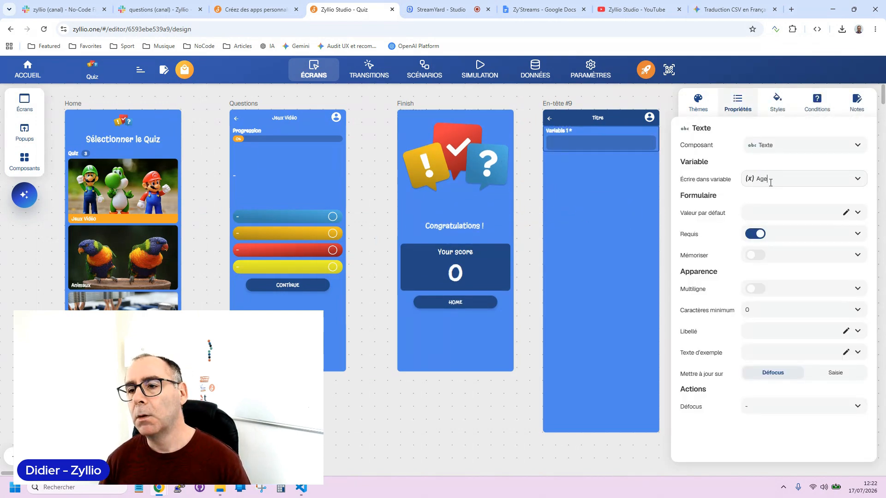
key("Return")
Add a Quantité input field with a new variable below the Age field and name the variable Voyageurs.
left_click(20, 156)
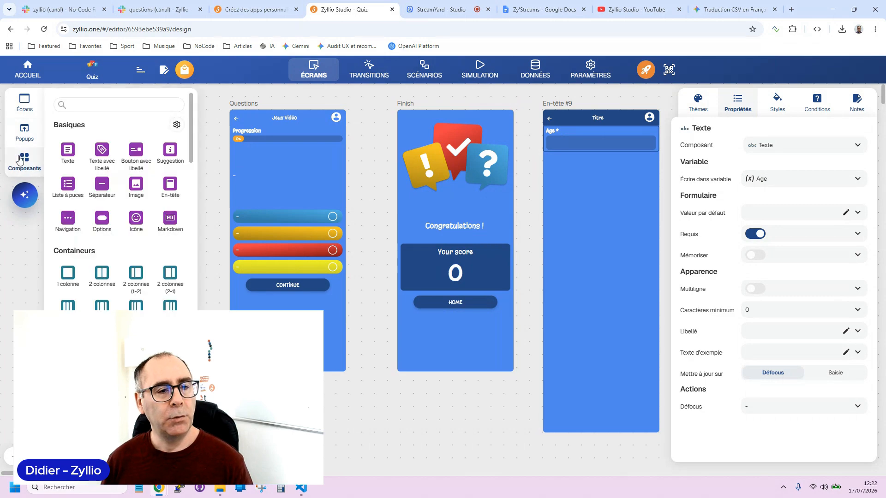
scroll(134, 185, "down", 8)
scroll(134, 185, "down", 3)
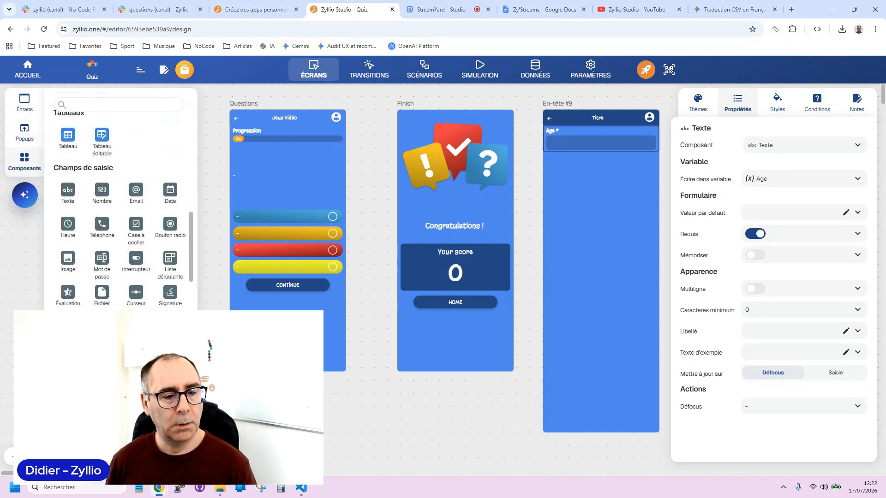
left_click(68, 326)
left_click(99, 136)
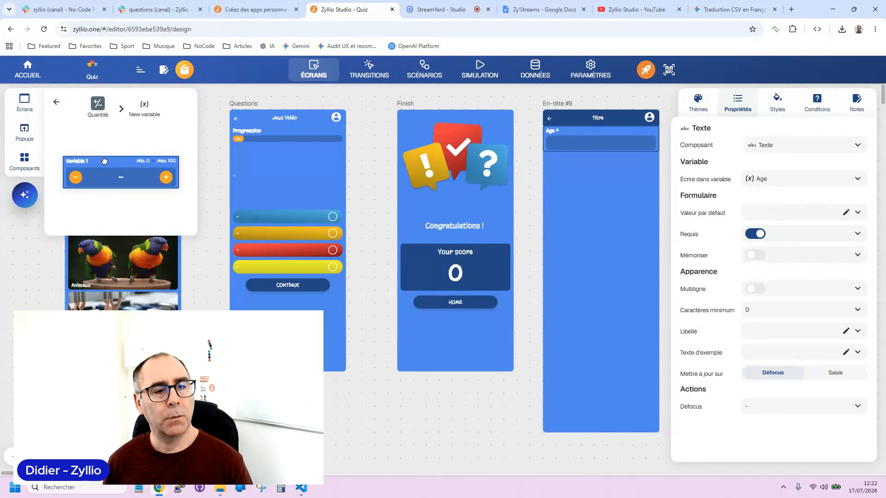
left_click_drag(100, 160, 626, 181)
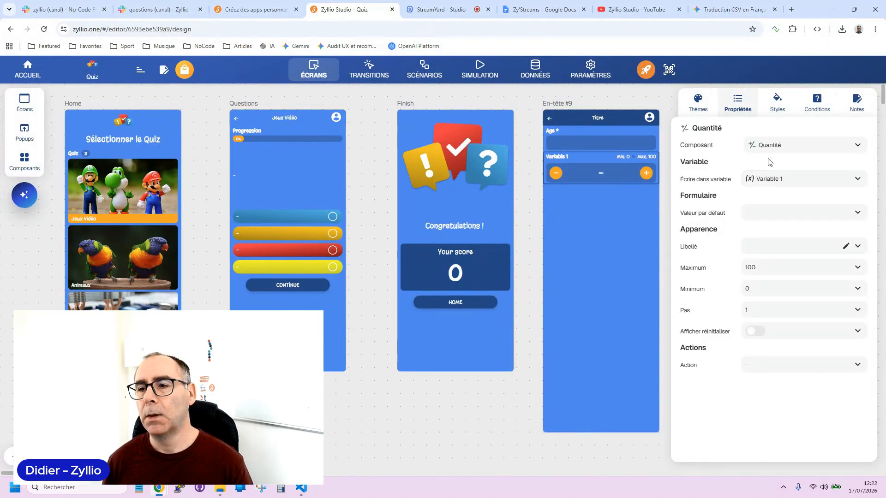
double_click(774, 178)
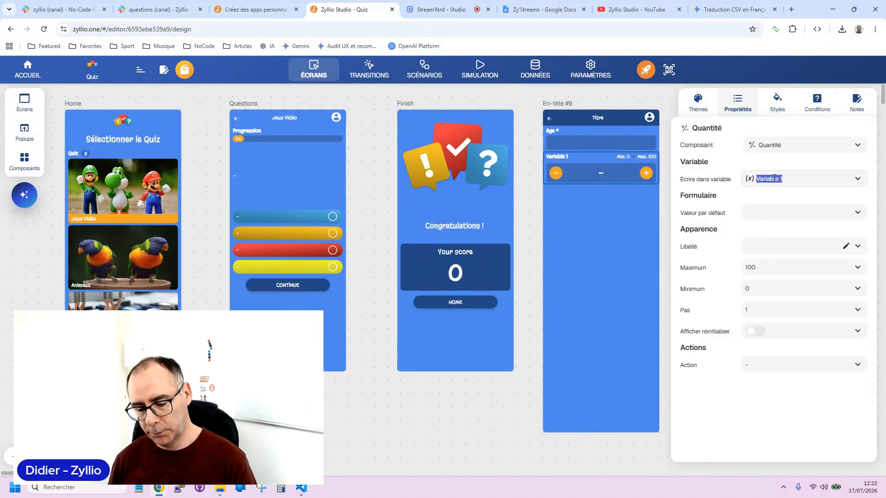
type("Voyageurs")
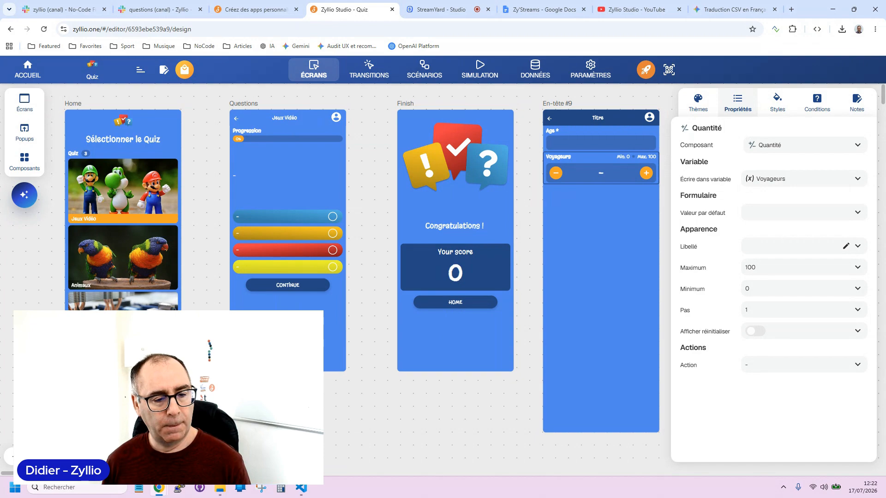
Add a Fichier input field with a new variable below the Voyageurs field and name the variable Photo.
scroll(441, 277, "up", 4)
left_click_drag(577, 163, 265, 242)
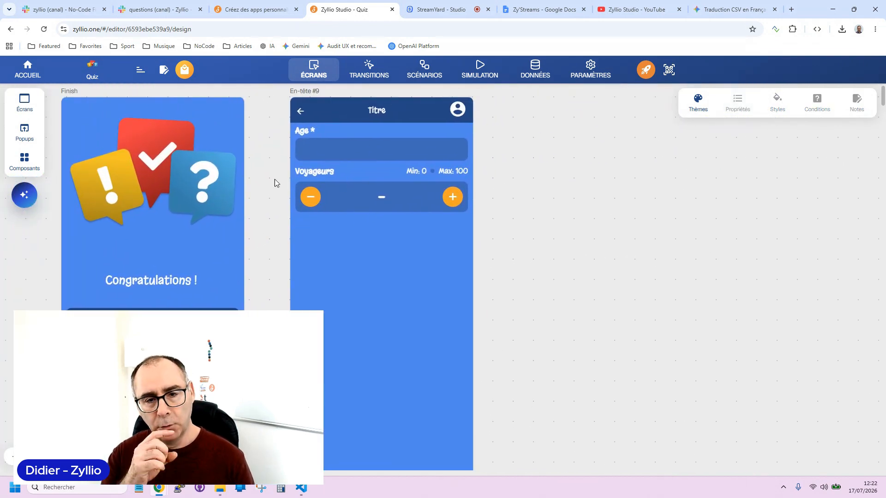
left_click(25, 161)
scroll(134, 226, "down", 5)
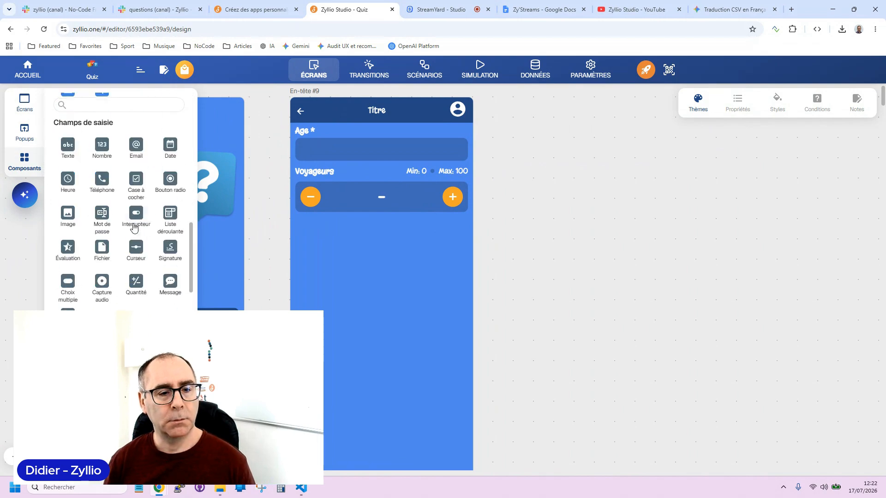
scroll(134, 226, "down", 10)
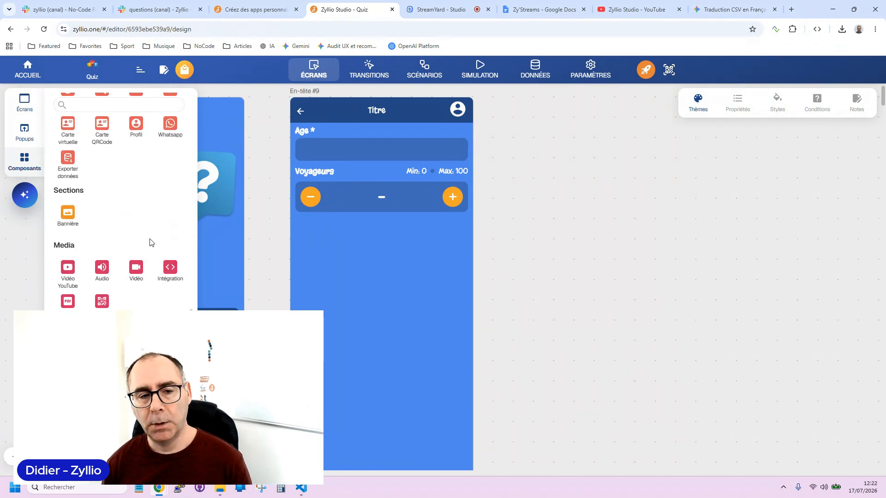
scroll(143, 247, "up", 3)
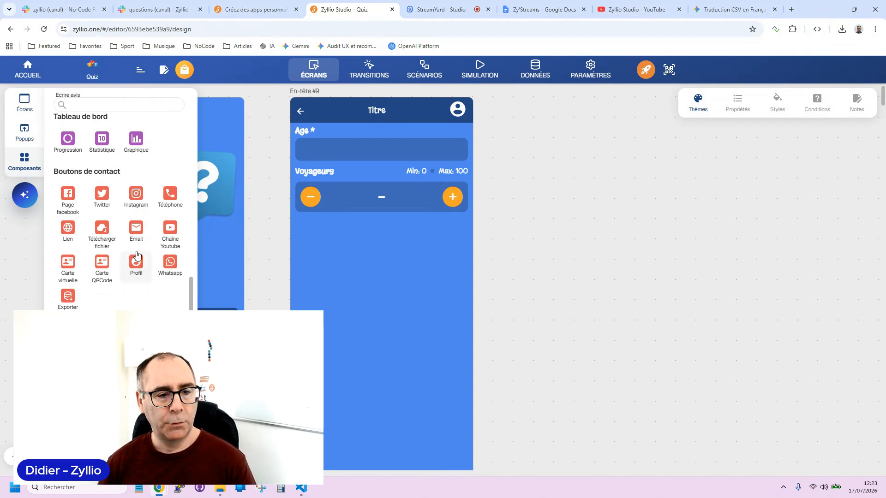
scroll(137, 255, "up", 4)
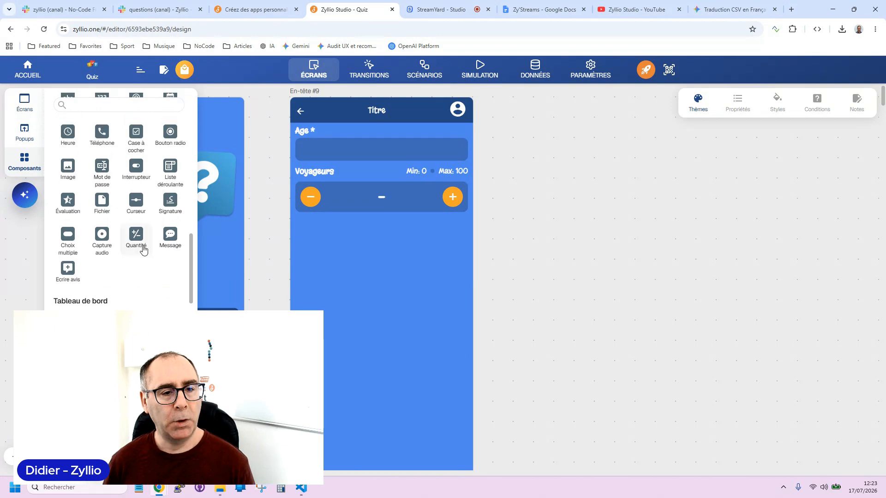
scroll(139, 244, "up", 3)
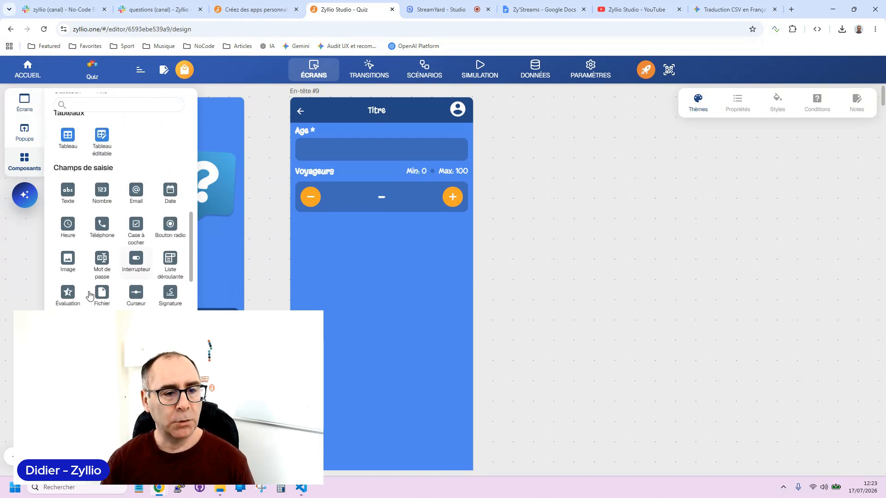
left_click(104, 302)
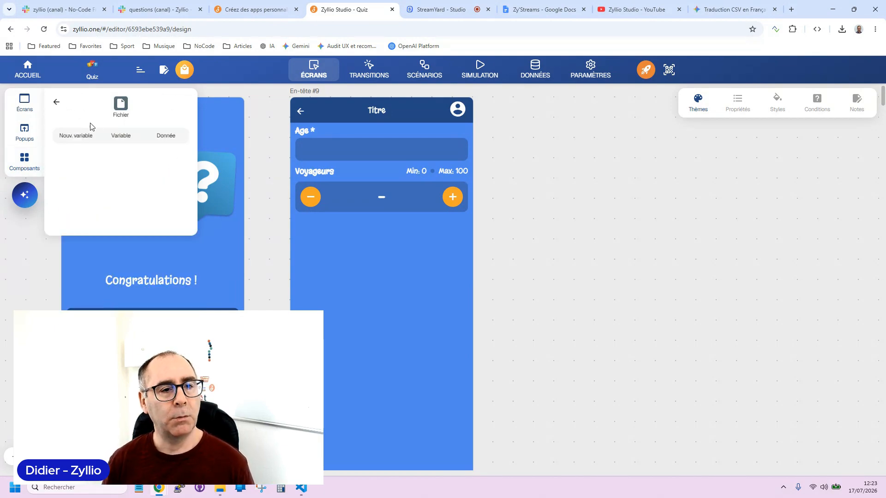
left_click(85, 138)
left_click_drag(105, 170, 417, 278)
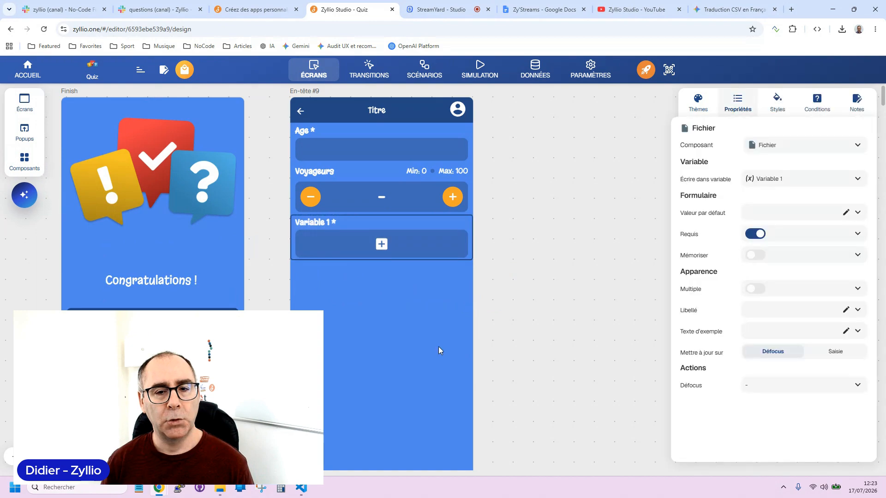
left_click(805, 176)
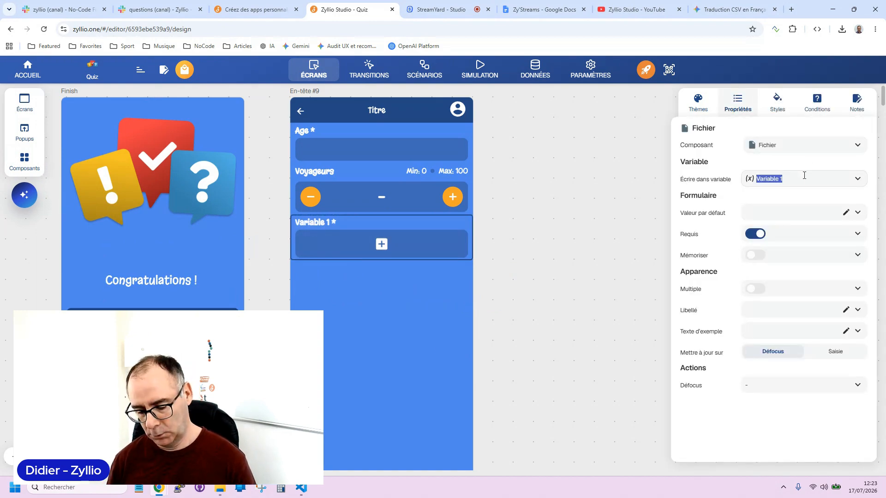
type("Photo")
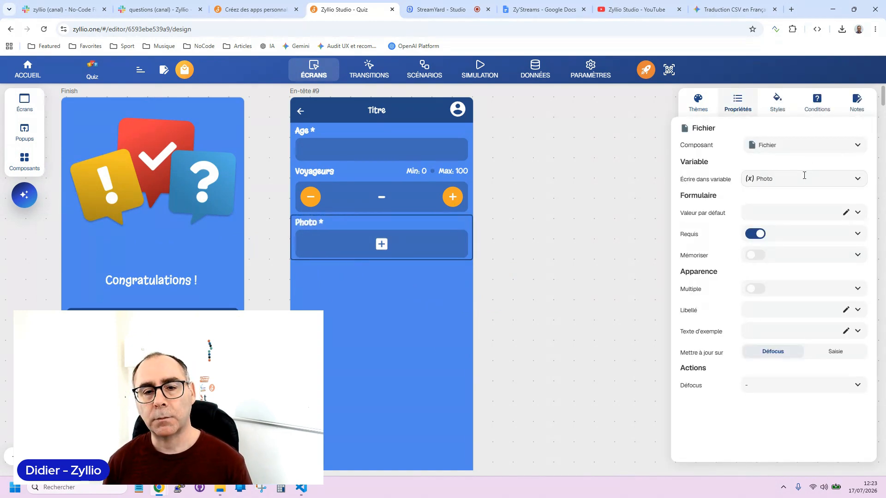
Add a Case à cocher field with a new variable below the Photo field on the header screen.
left_click(23, 163)
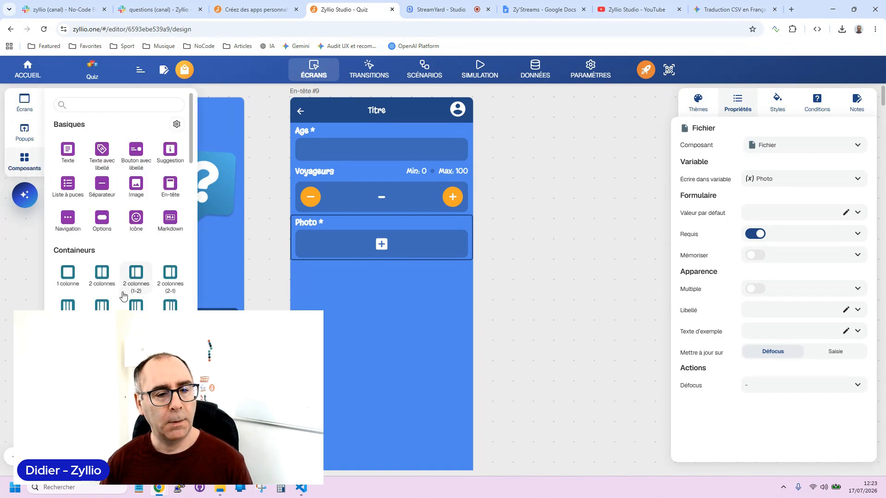
scroll(128, 291, "down", 10)
scroll(128, 292, "down", 2)
scroll(128, 290, "up", 1)
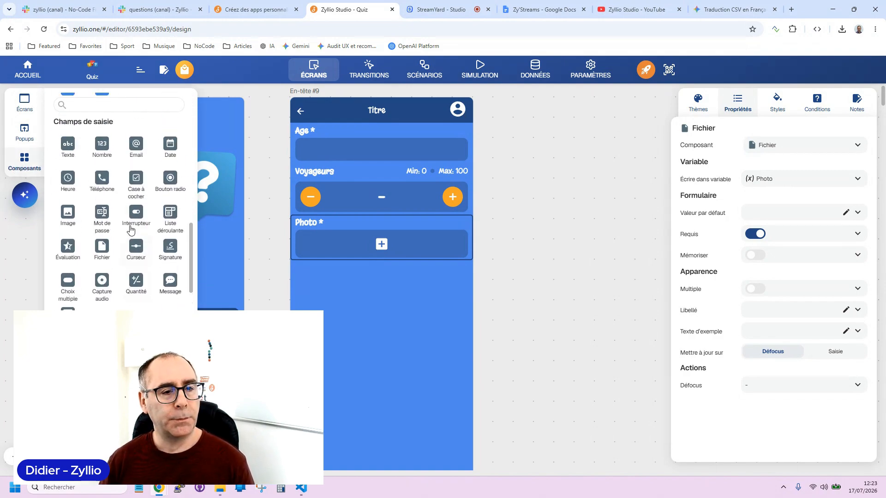
left_click(134, 192)
left_click(81, 135)
left_click_drag(106, 162, 351, 277)
Name the checkbox's variable sportif and set its label to "Sportif ?".
left_click(779, 178)
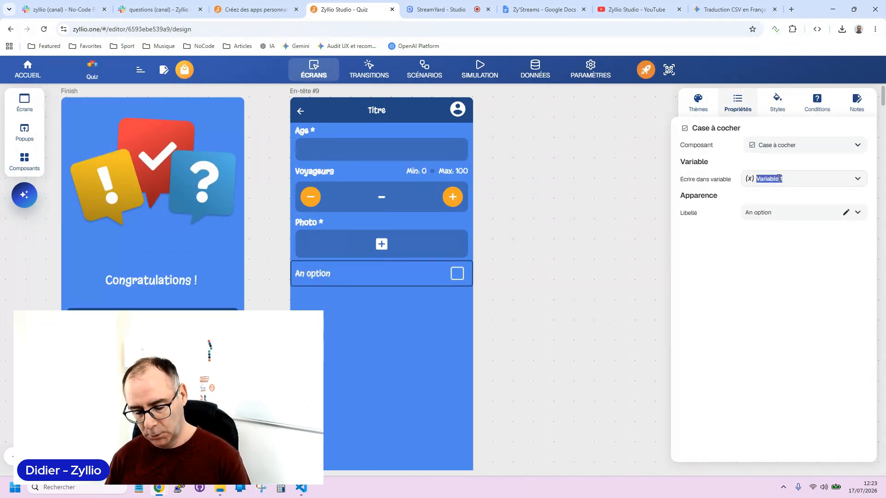
type("Sportif")
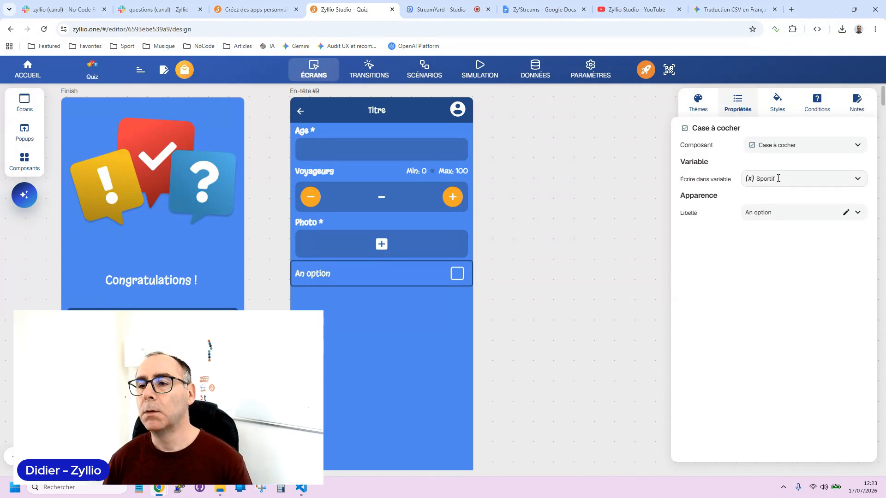
type(" ?")
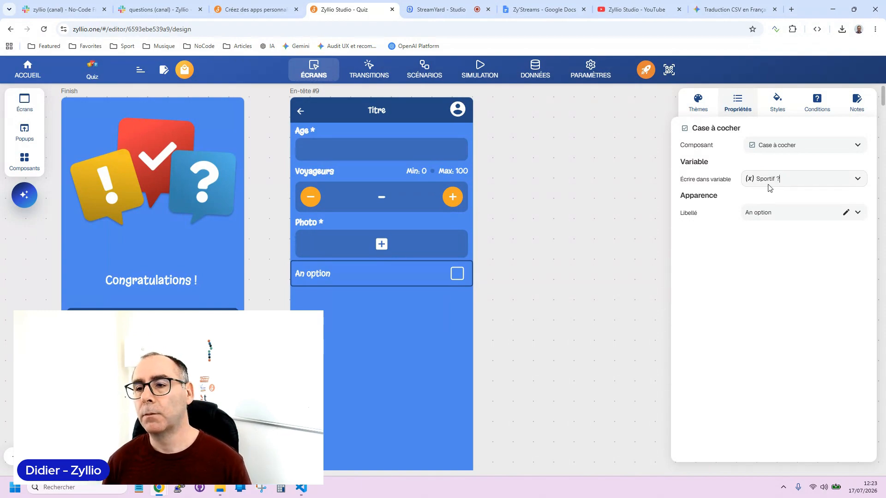
triple_click(767, 180)
key("ctrl+c")
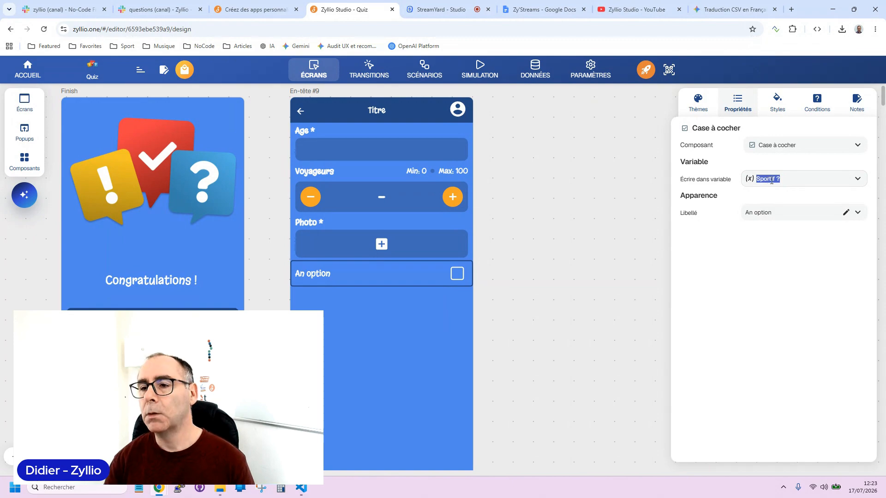
key("BackSpace")
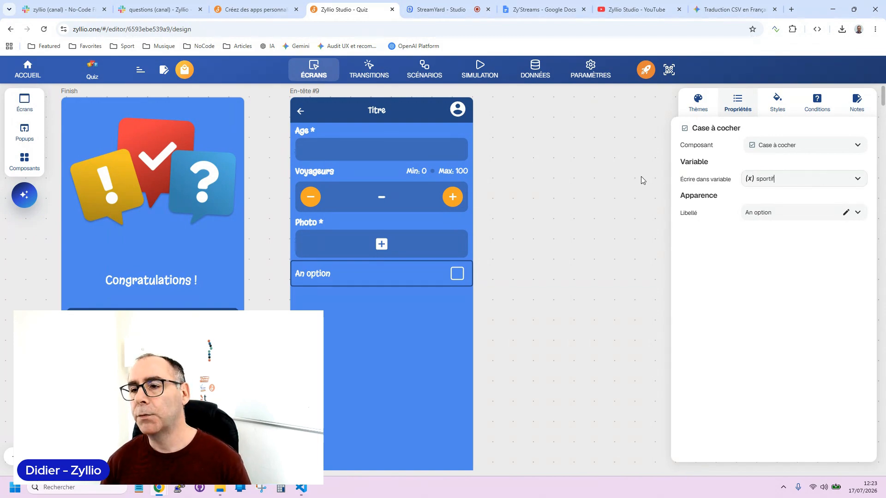
triple_click(795, 216)
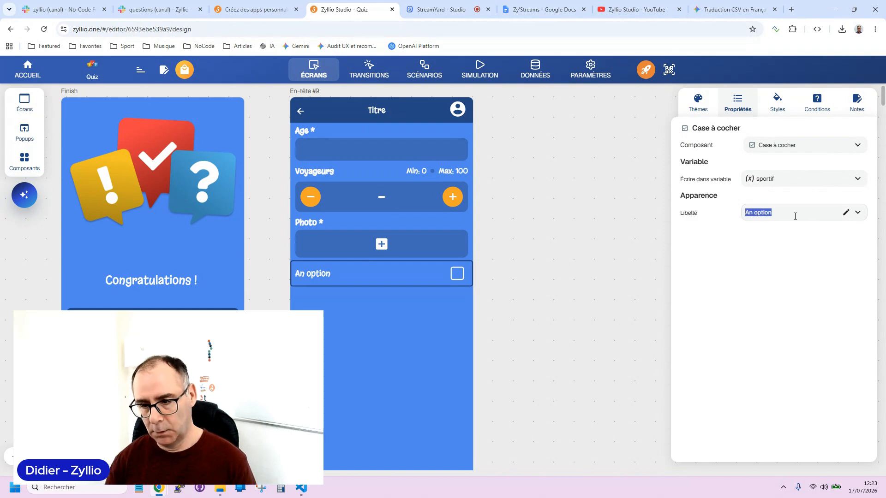
key("ctrl+v")
Browse the component library for another component for the header screen.
left_click(26, 164)
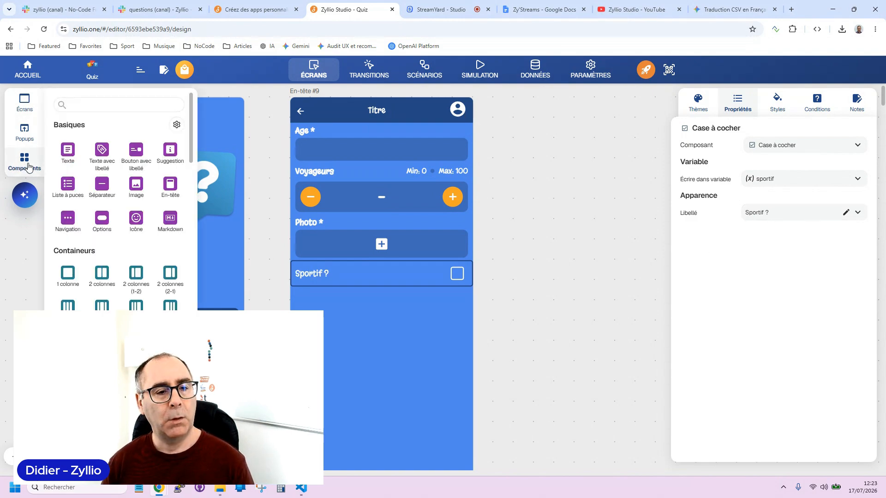
scroll(113, 257, "down", 6)
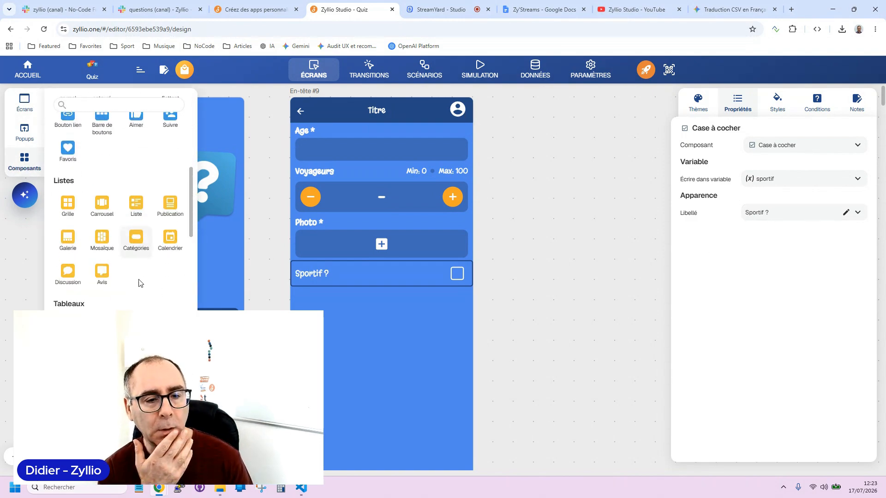
Add a Curseur input linked to a new variable below the "Sportif ?" checkbox on the En-tête #9 screen.
scroll(139, 282, "down", 10)
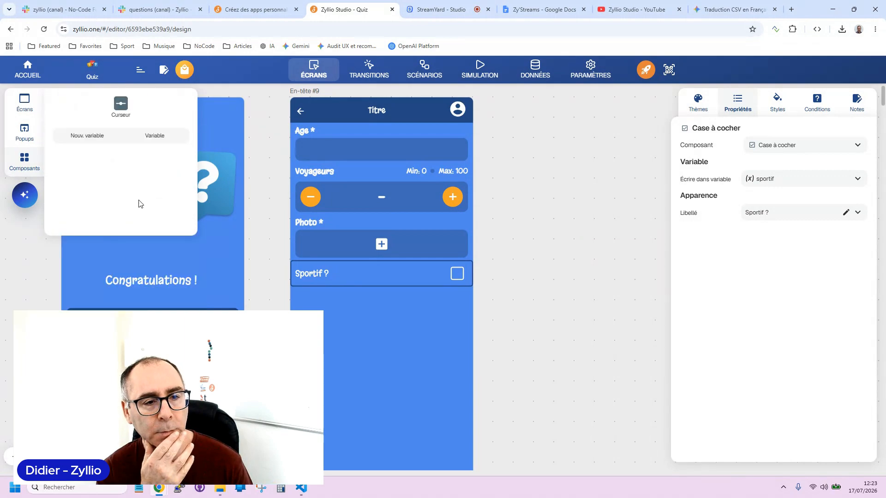
left_click(95, 137)
left_click_drag(109, 184, 382, 338)
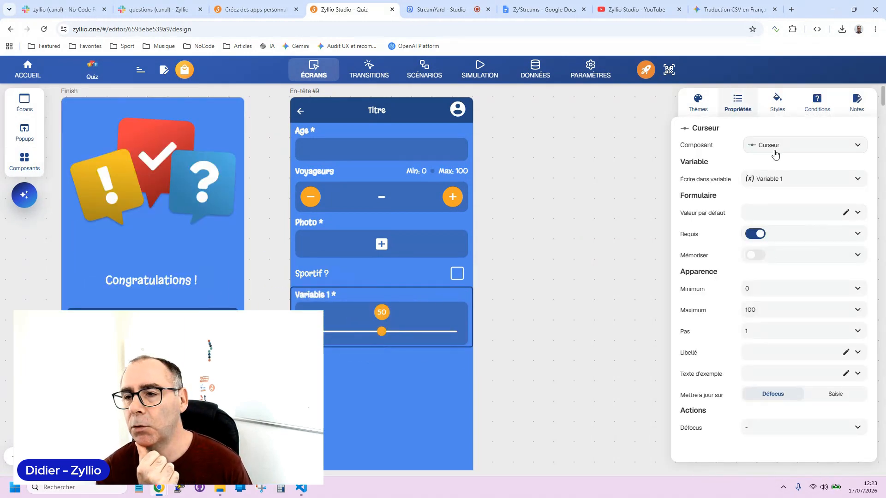
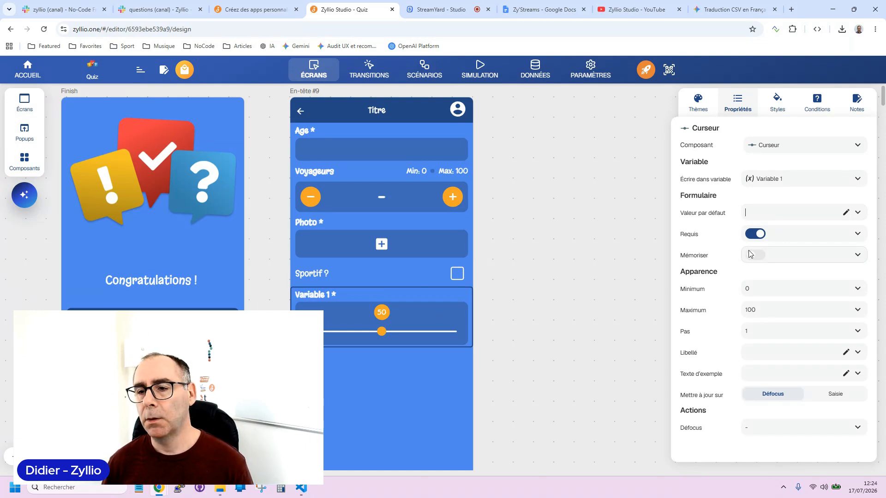
Set the label (Libellé) of the new Curseur component to "Prix souhaité".
left_click(791, 216)
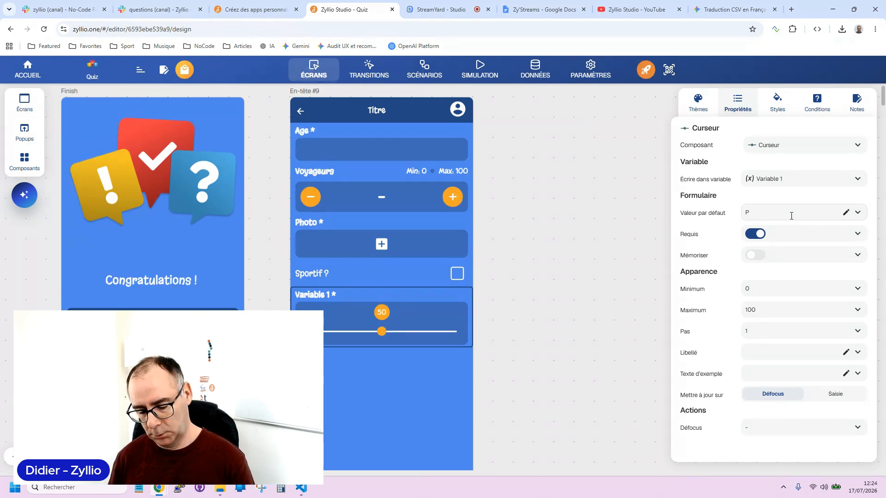
type("Prix souhaite")
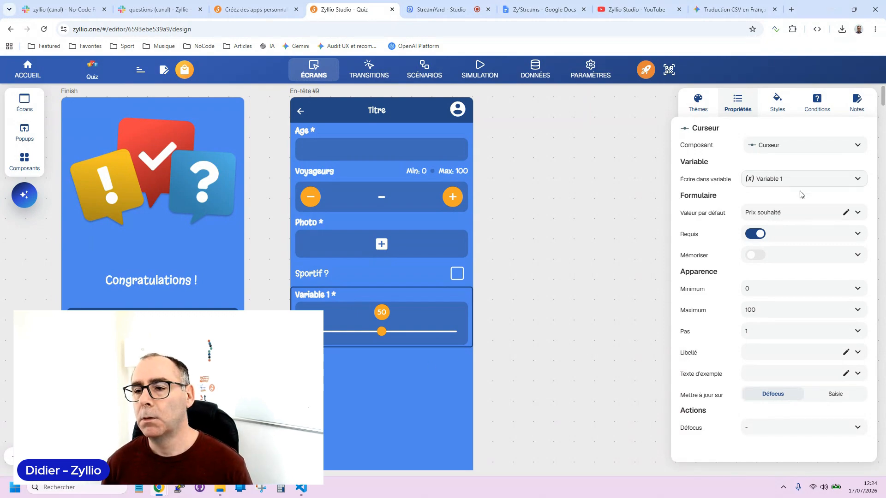
key("ctrl+a")
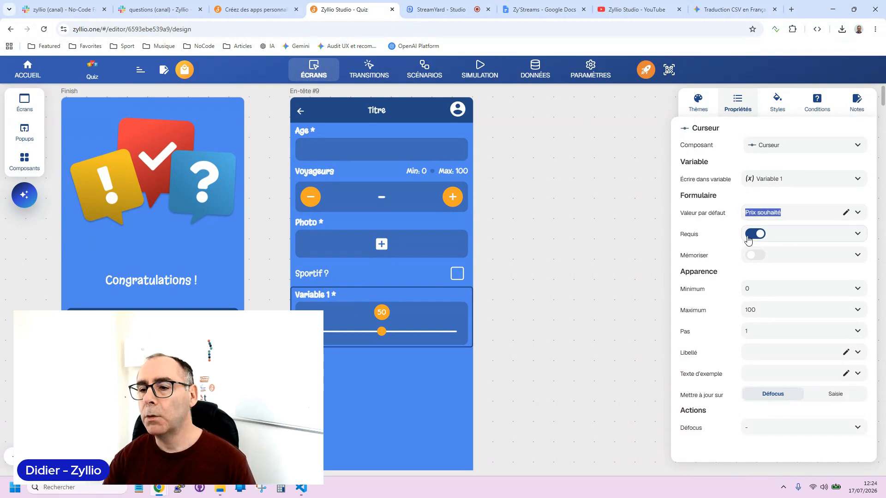
key("ctrl+x")
left_click(753, 352)
key("ctrl+v")
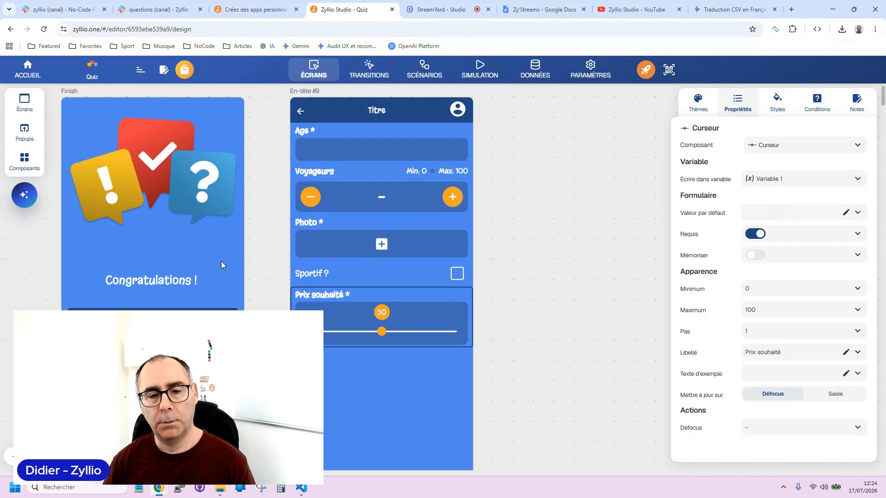
Move the En-tête #9 screen on the canvas farther away from the Finish screen.
left_click(276, 256)
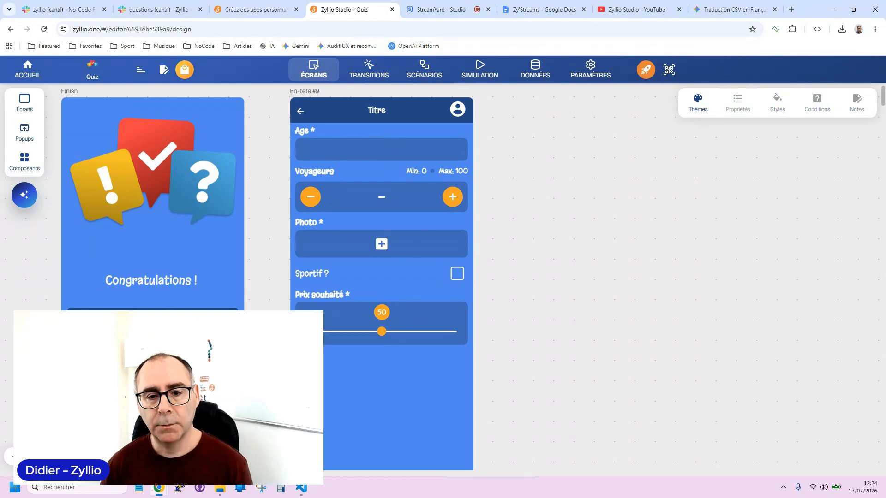
left_click(325, 388)
left_click_drag(324, 388, 386, 386)
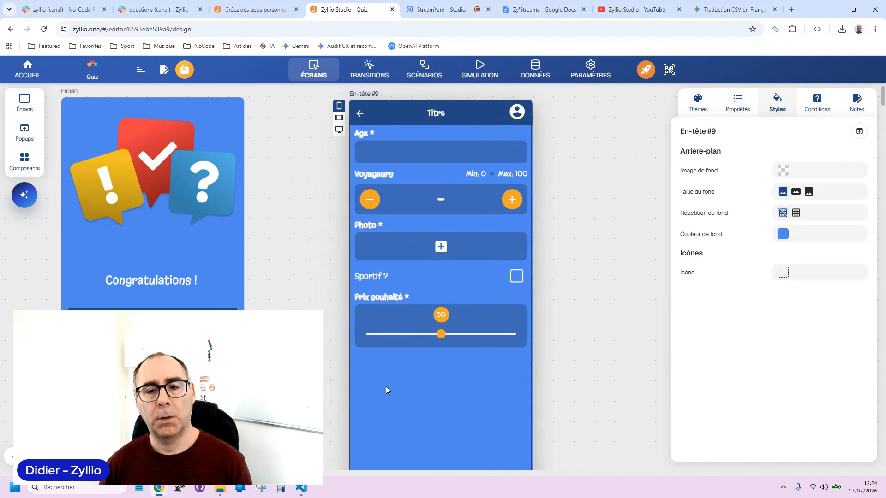
Add a Suggestion component with fixed text above the Age field on the En-tête #9 screen.
left_click(19, 167)
scroll(121, 227, "down", 10)
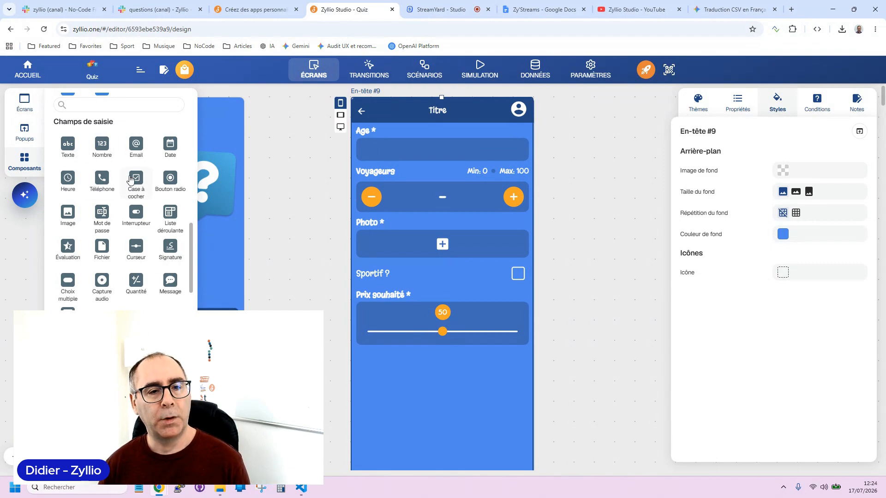
scroll(131, 178, "up", 10)
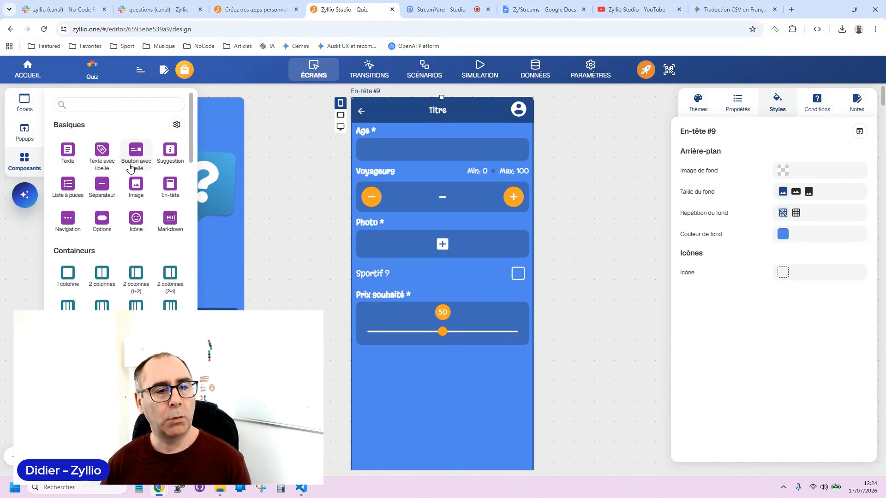
left_click(172, 156)
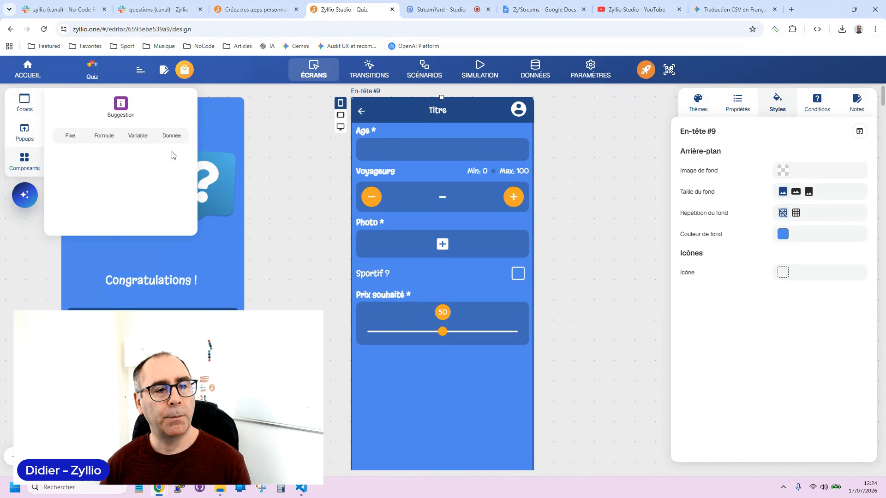
left_click(74, 137)
left_click_drag(101, 165, 461, 154)
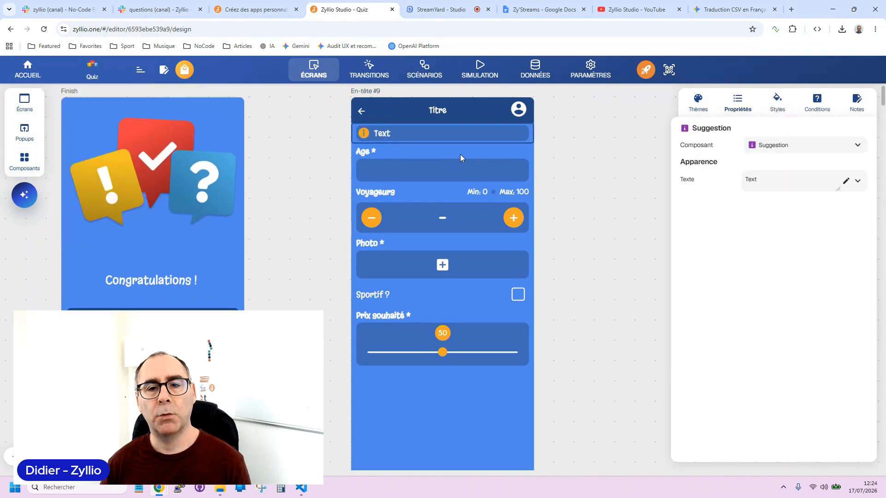
Replace the Suggestion component's text with "Répondez de manière anonyme à ce quesitons".
double_click(767, 175)
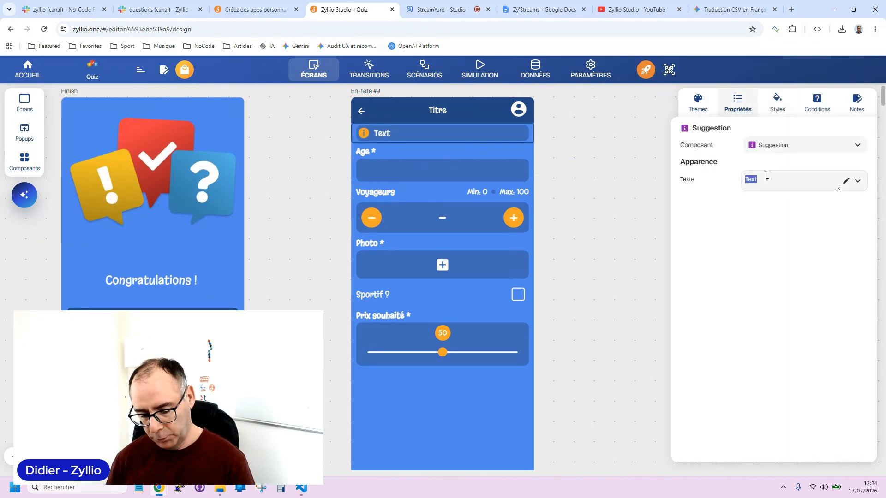
type("Répondez de mani")
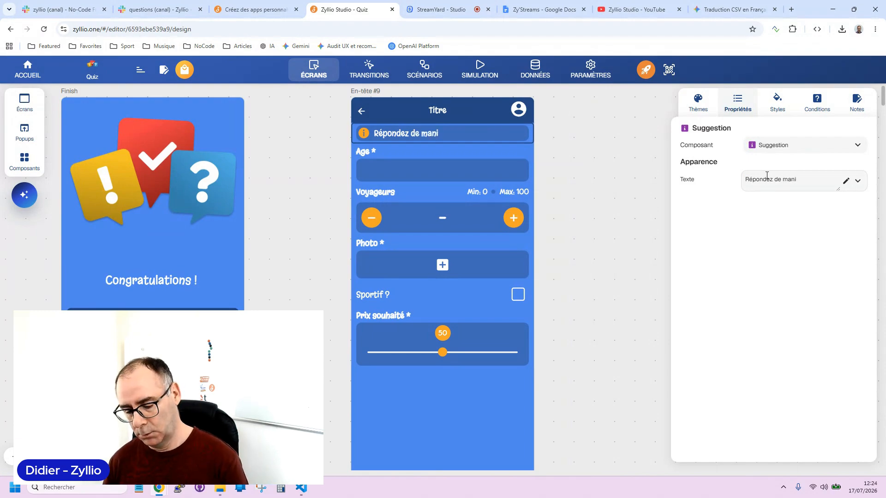
type("ère")
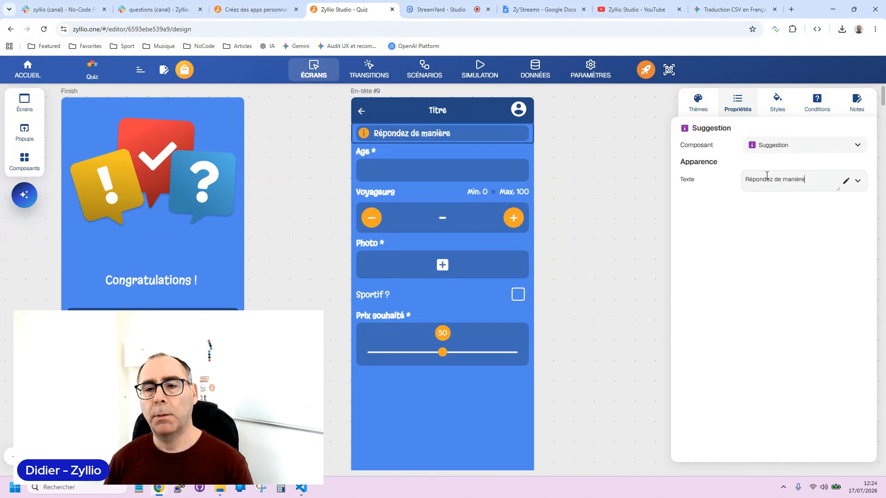
type(" an")
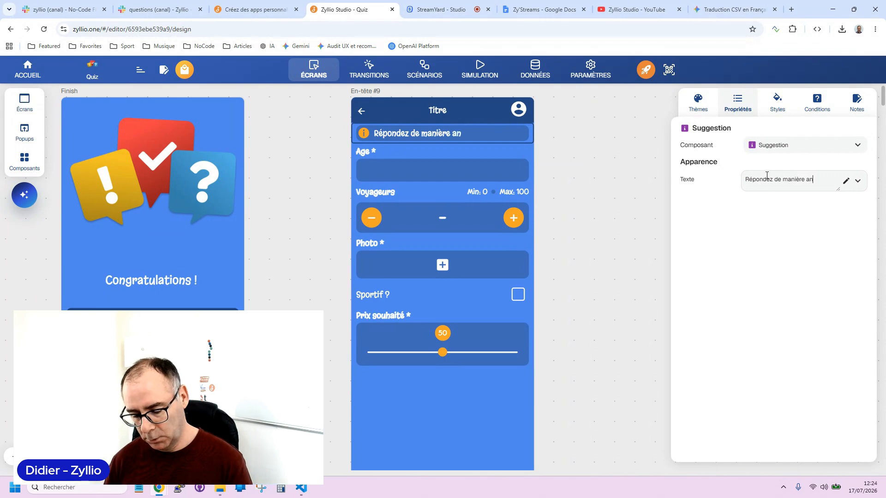
type("onyme")
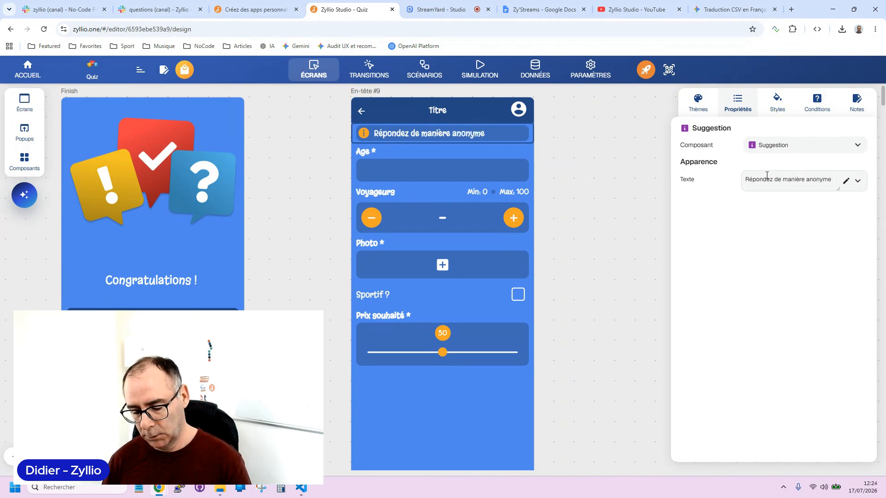
type(" à ce quesito")
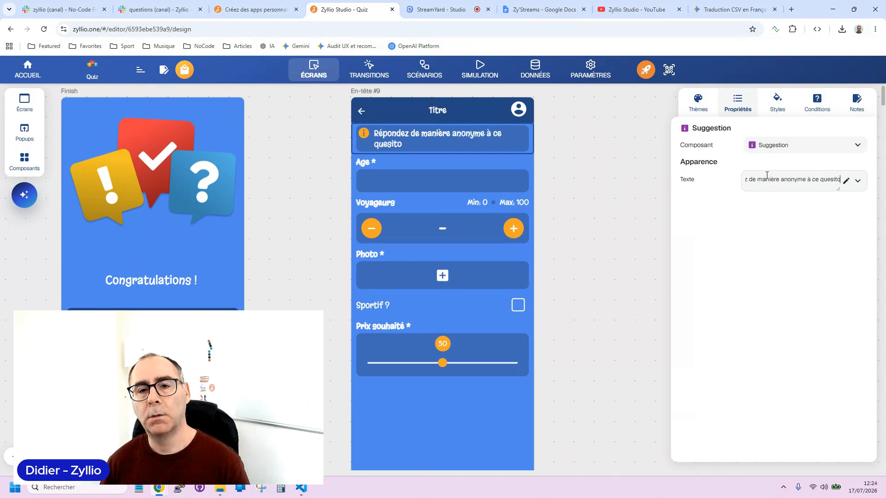
type("bs")
key("BackSpace")
key("BackSpace")
type("ns")
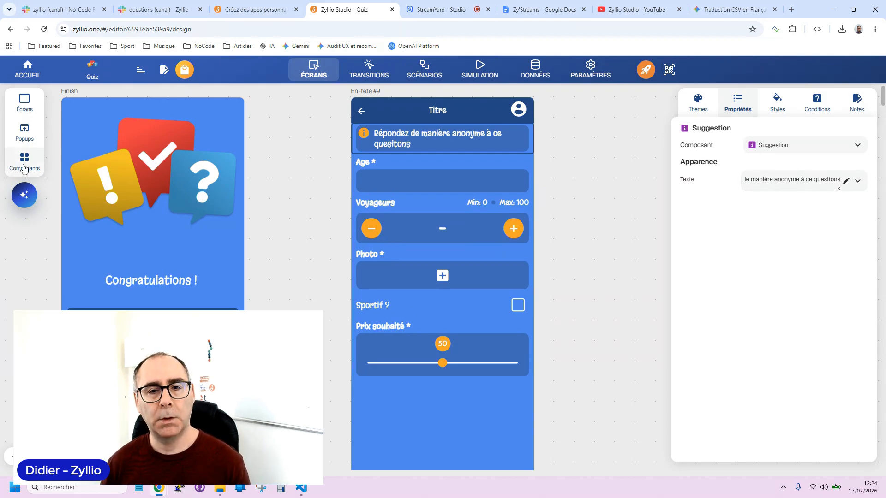
left_click(424, 444)
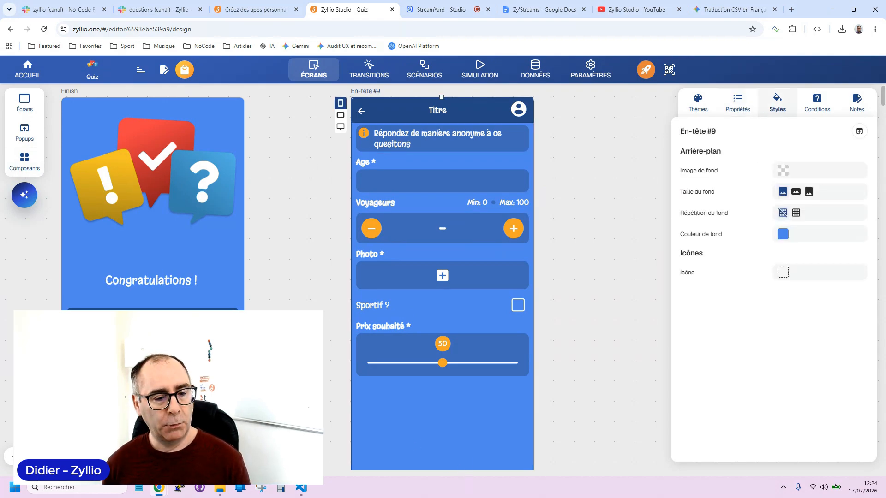
Add a Bouton normal component below the "Prix souhaité" slider and set its text to "Valider".
left_click(17, 457)
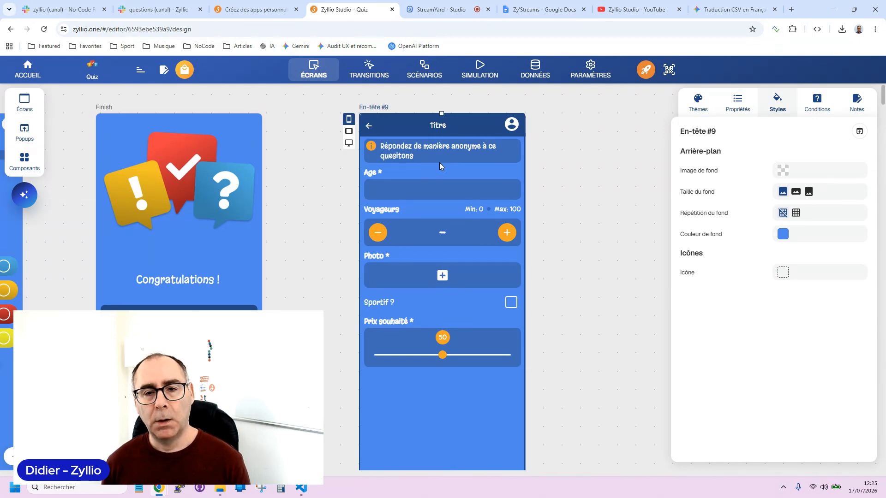
left_click(24, 160)
scroll(120, 208, "down", 10)
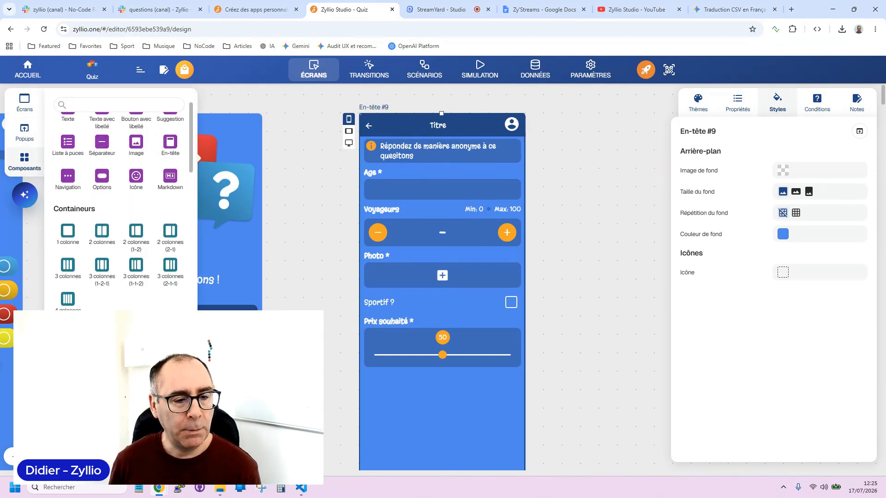
scroll(115, 233, "down", 8)
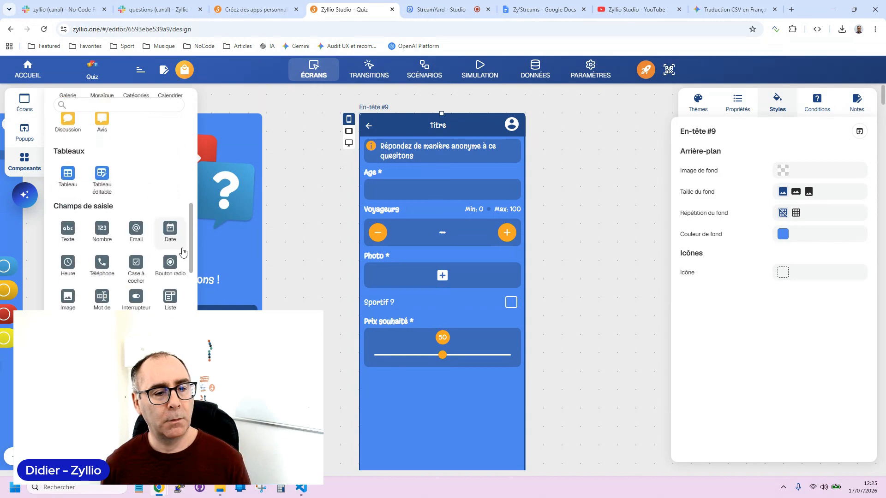
scroll(118, 245, "up", 1)
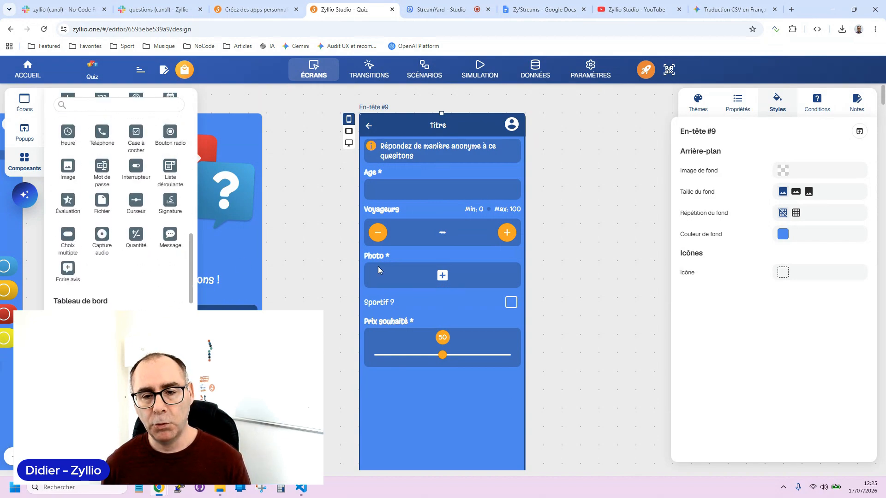
scroll(93, 206, "up", 2)
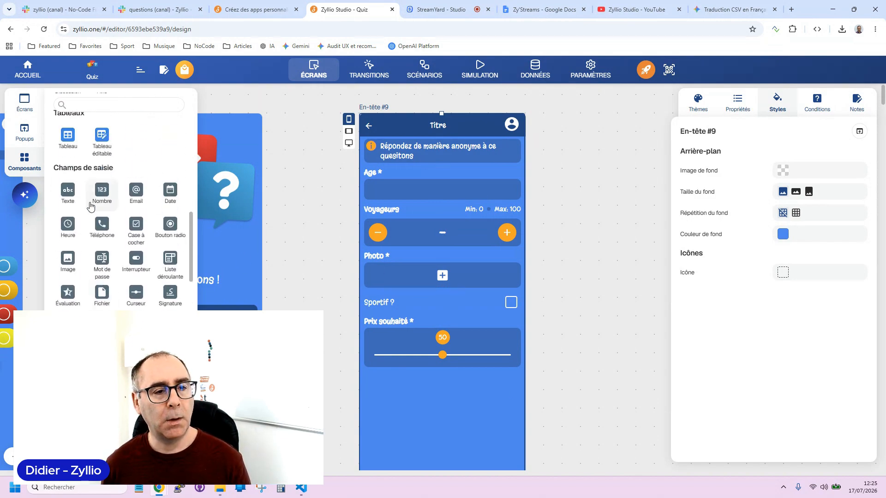
scroll(92, 213, "down", 3)
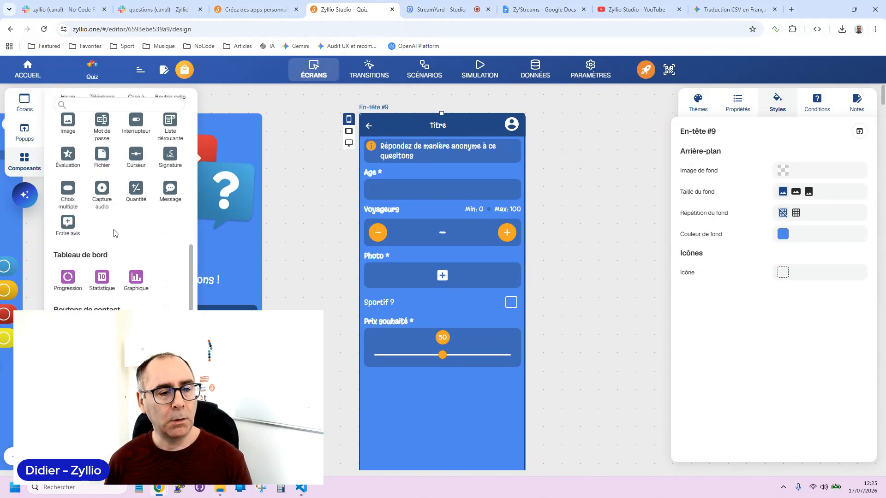
scroll(141, 248, "up", 3)
scroll(139, 243, "up", 6)
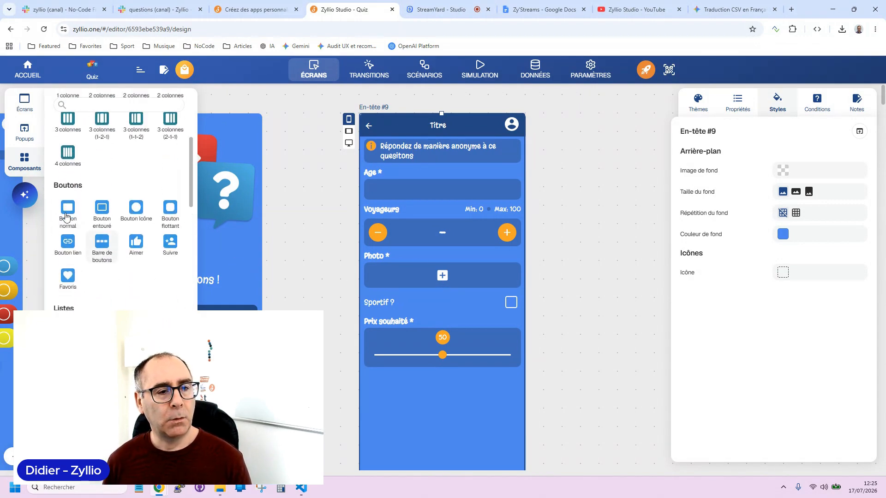
left_click(74, 221)
left_click_drag(106, 167, 411, 392)
double_click(796, 181)
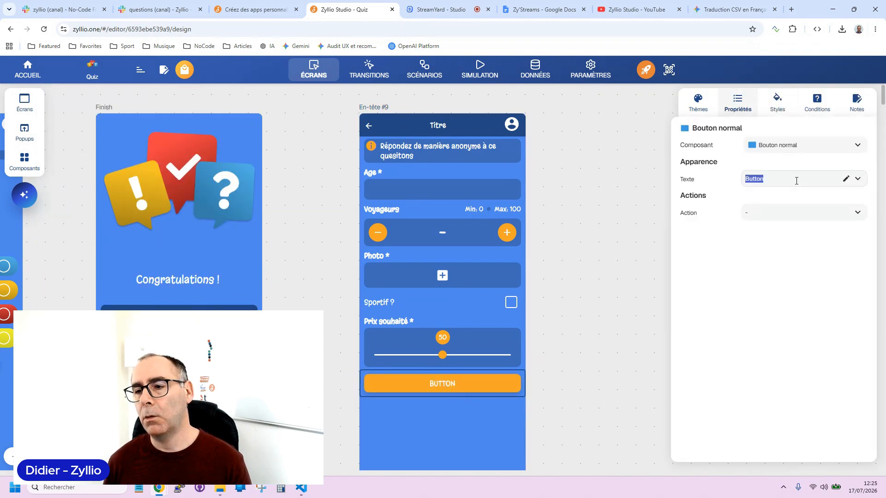
type("Valider")
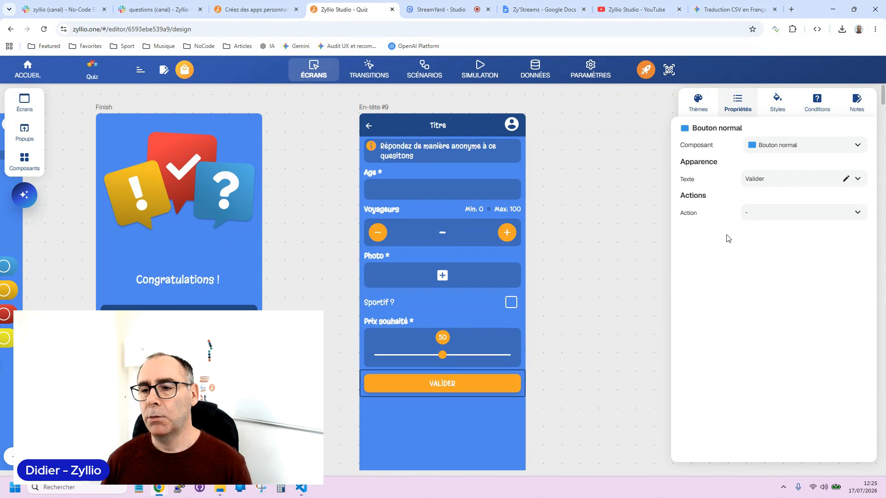
Add a Créer ligne action to the Valider button's action flow.
left_click(768, 213)
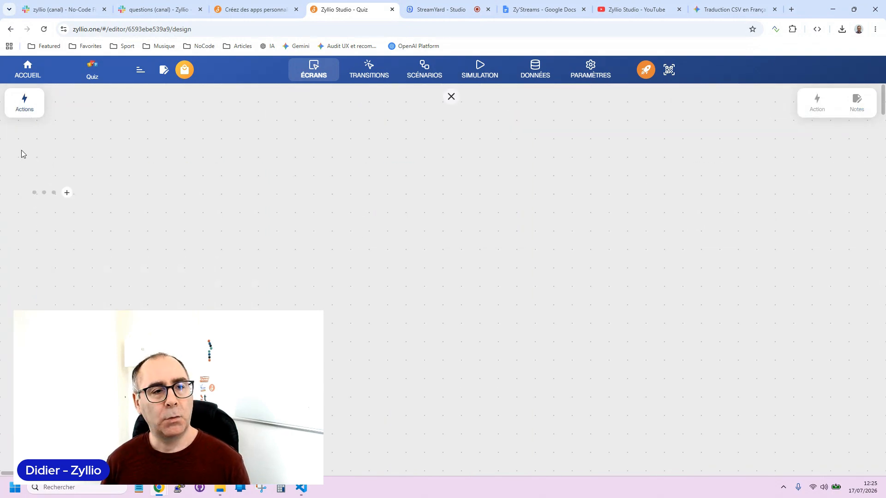
left_click(24, 105)
scroll(65, 274, "down", 3)
left_click_drag(65, 274, 65, 192)
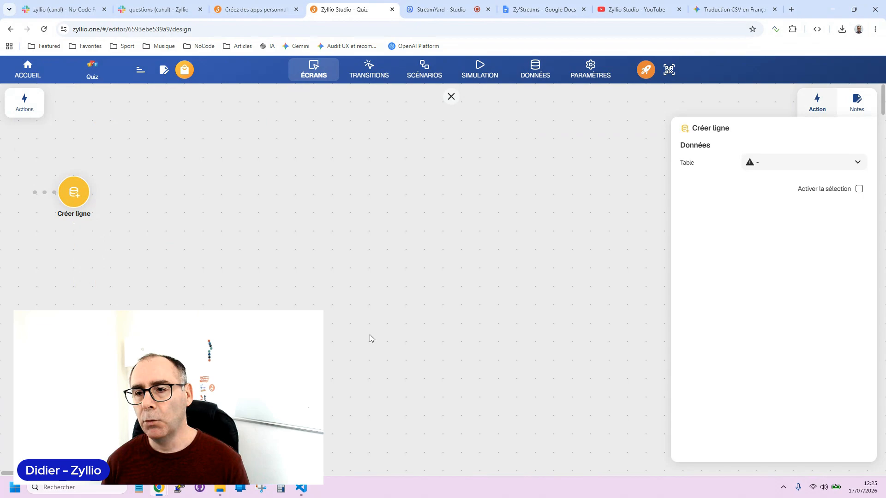
Check which tables the Créer ligne action can target, and open the app's data tables.
left_click(790, 164)
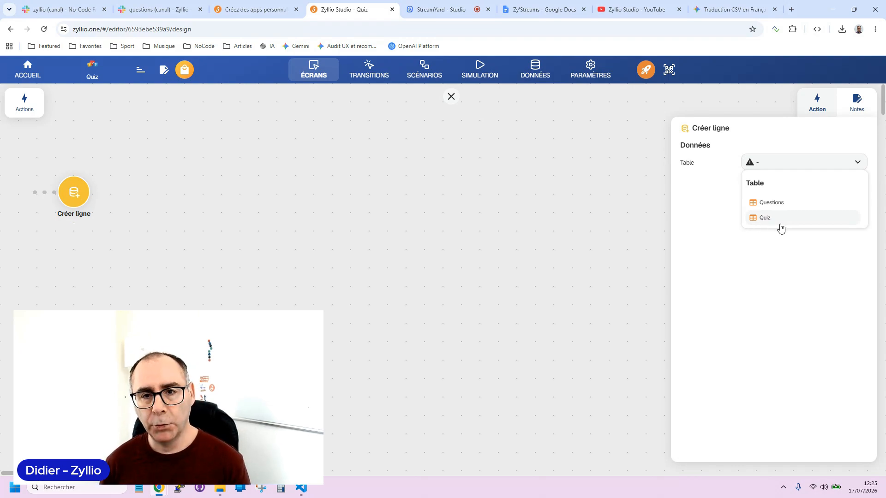
left_click(452, 97)
left_click(424, 430)
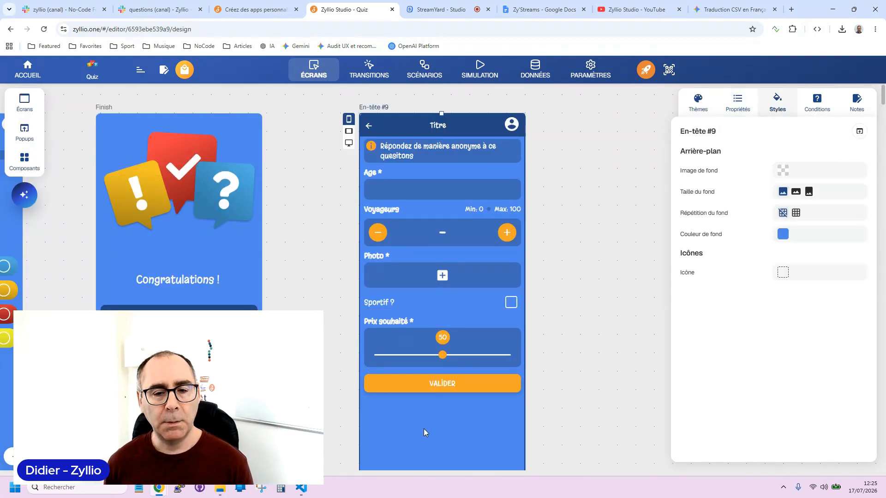
left_click(531, 70)
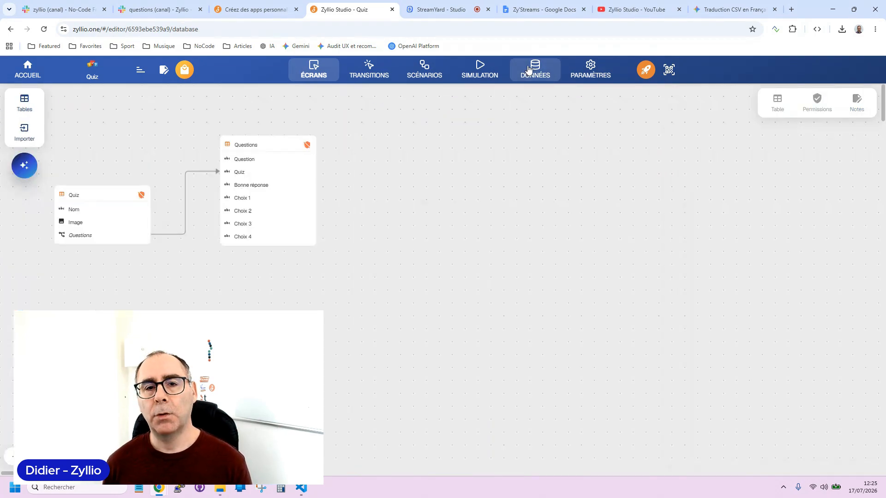
Open the Questions table's data and review its question, quiz, correct answer and choice columns.
left_click(287, 145)
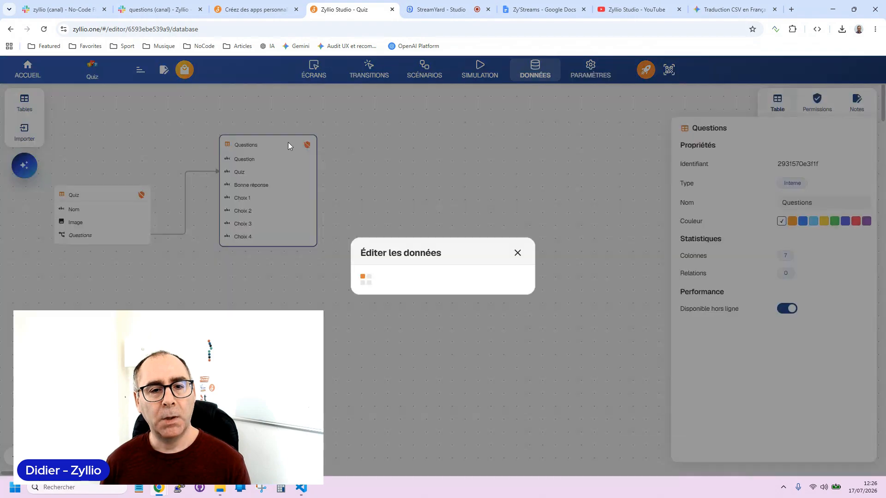
scroll(407, 260, "down", 6)
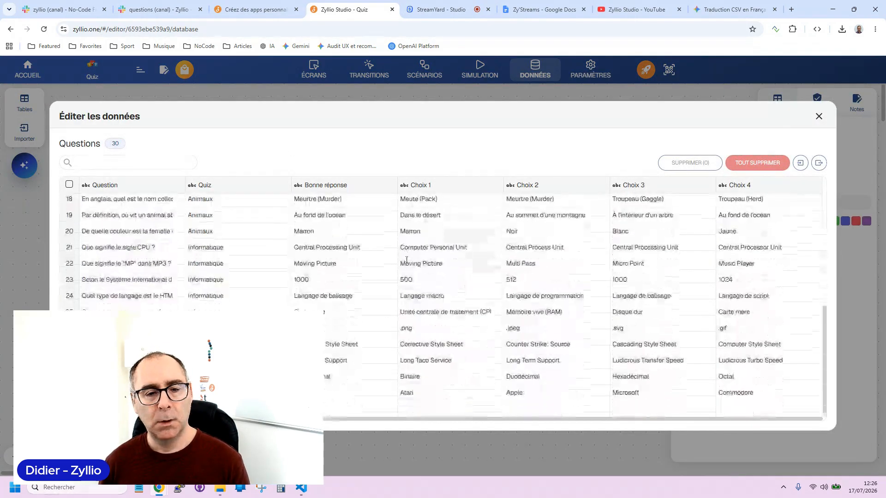
scroll(406, 259, "up", 6)
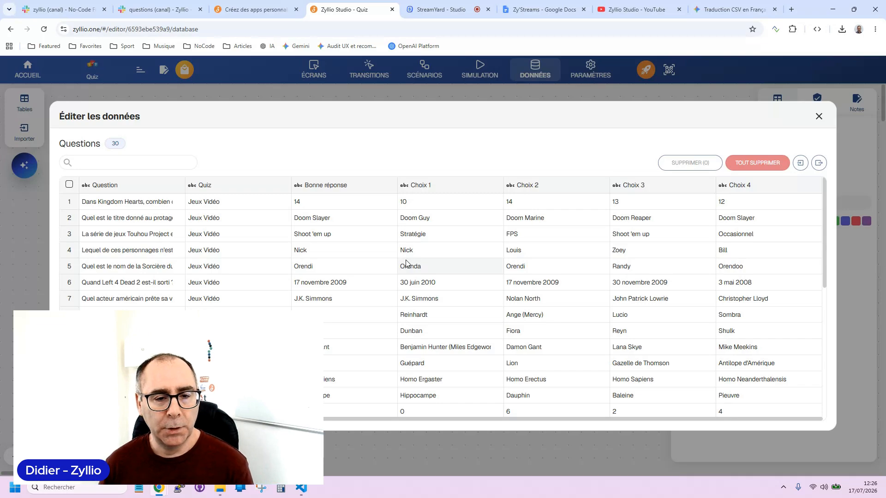
scroll(406, 263, "down", 6)
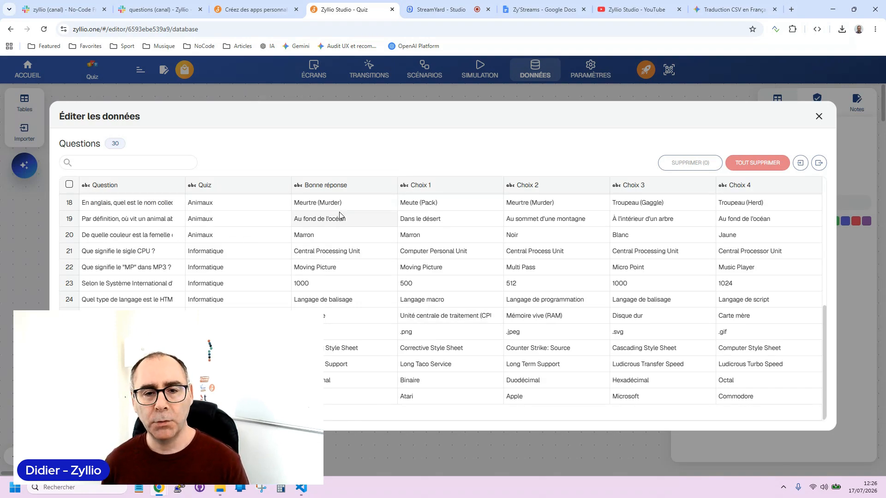
scroll(597, 282, "up", 6)
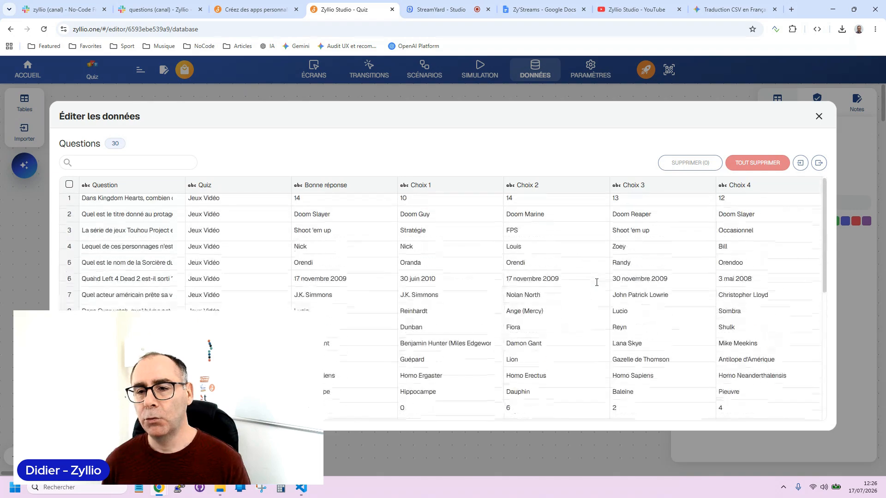
scroll(596, 283, "down", 6)
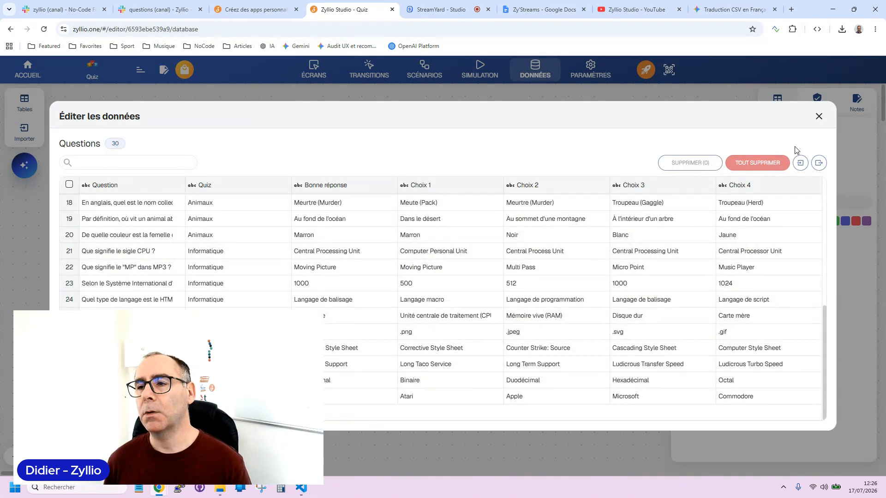
left_click(818, 117)
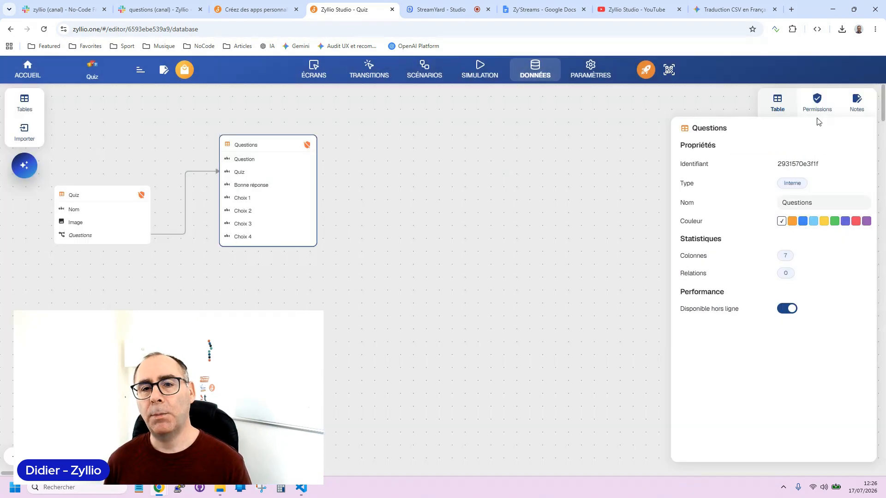
Return to the screen designer and examine the answer choices and layout of the Questions screen.
left_click(312, 68)
left_click_drag(310, 275, 795, 322)
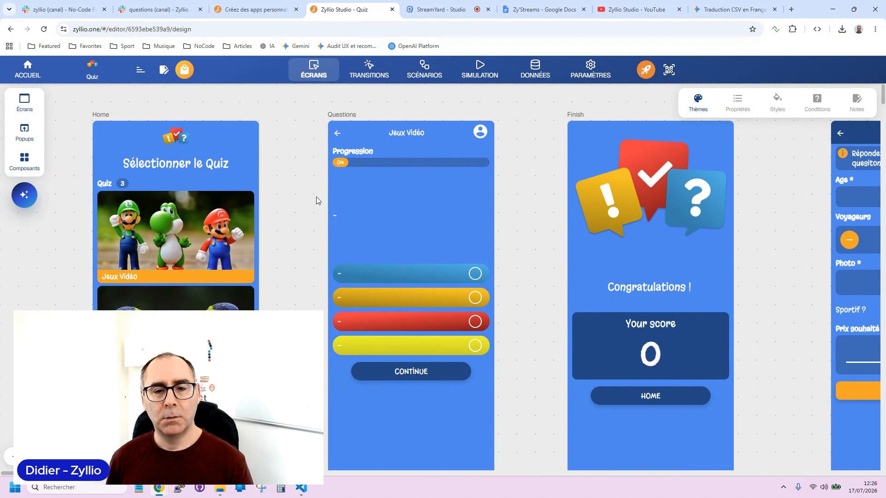
scroll(300, 197, "down", 2)
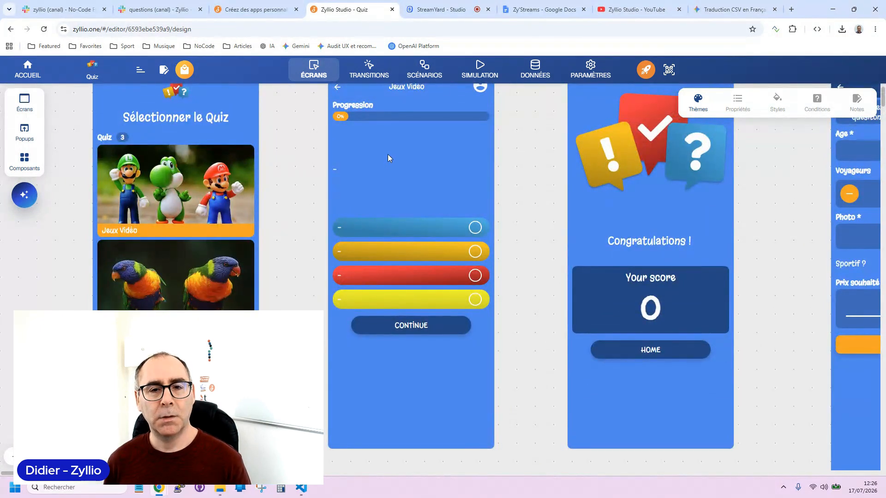
scroll(391, 194, "up", 2)
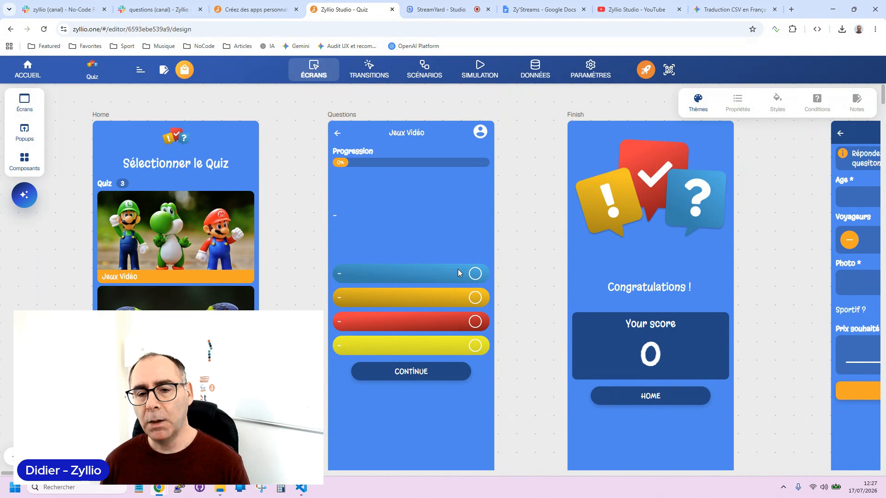
scroll(423, 220, "down", 1)
scroll(423, 223, "down", 3)
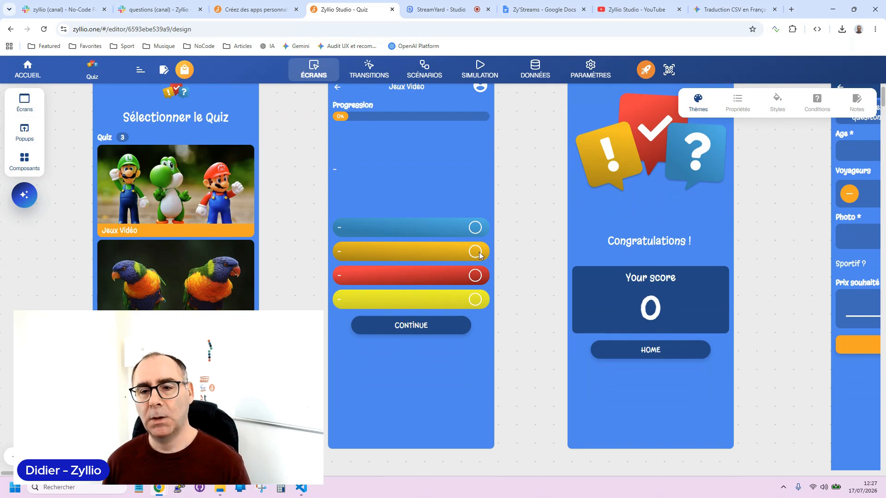
Move the En-tête #9 questionnaire screen closer to the Finish screen on the canvas.
left_click_drag(533, 184, 354, 221)
left_click_drag(614, 180, 463, 176)
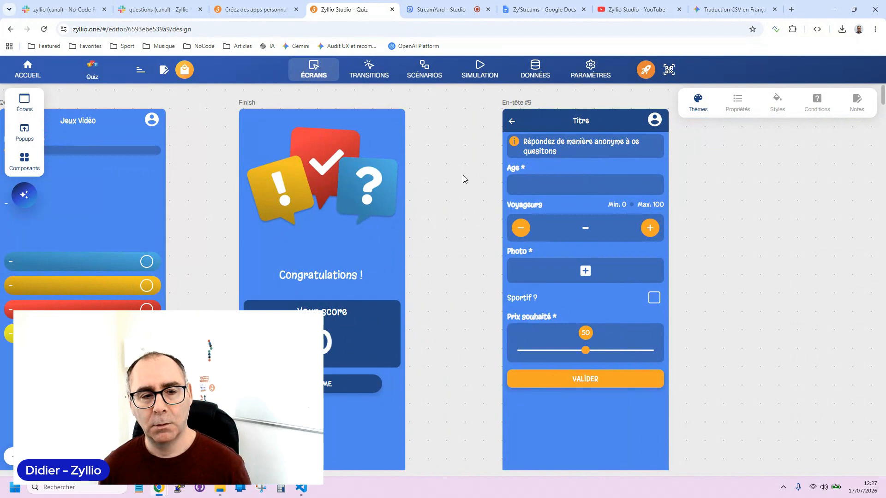
left_click(571, 408)
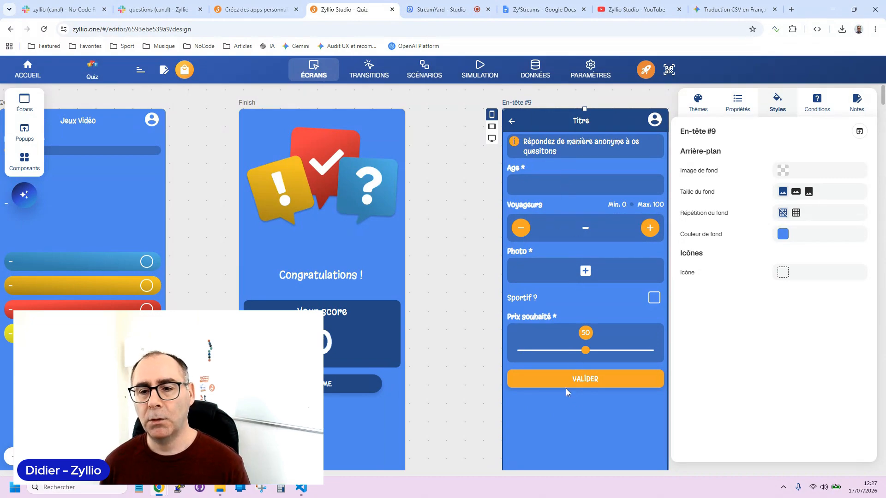
left_click_drag(568, 424, 518, 412)
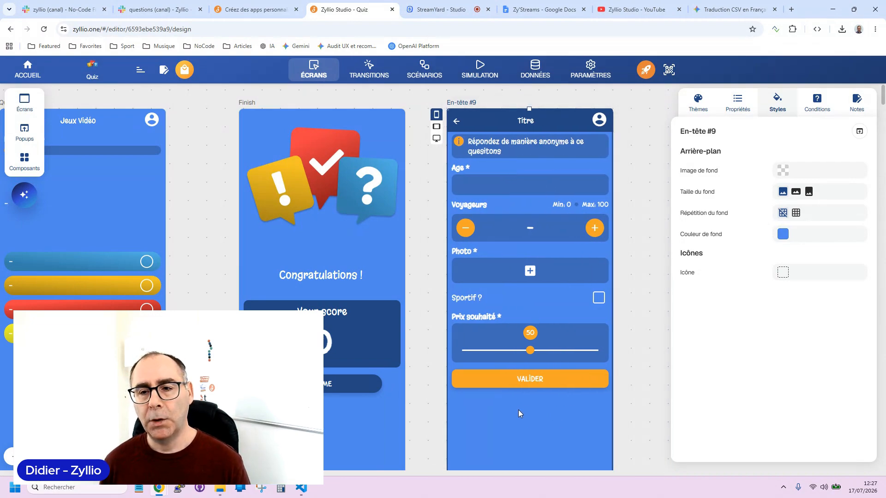
left_click_drag(413, 226, 363, 217)
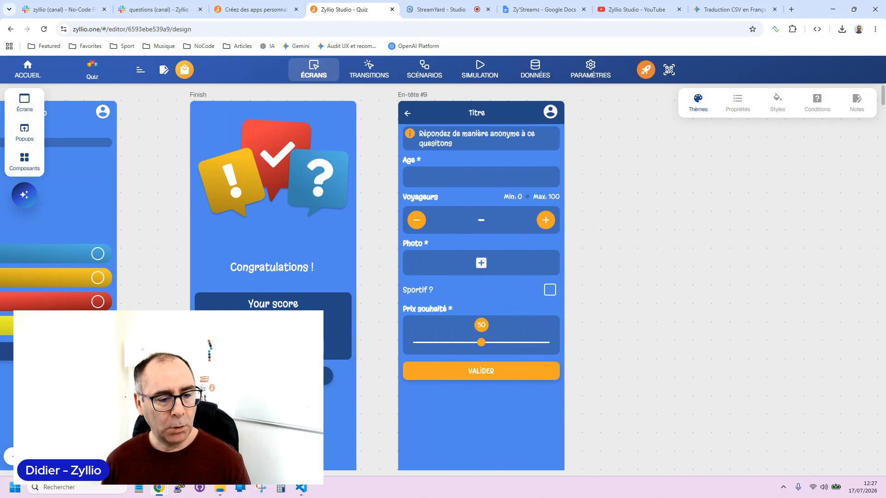
Add a second En-tête screen to the canvas beside the questionnaire screen En-tête #9.
left_click(13, 456)
left_click(14, 456)
left_click(13, 457)
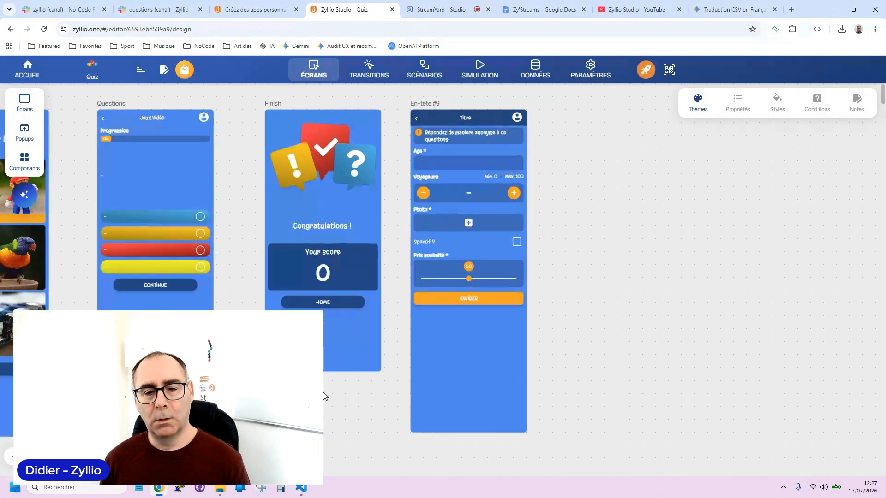
left_click(464, 380)
left_click(24, 110)
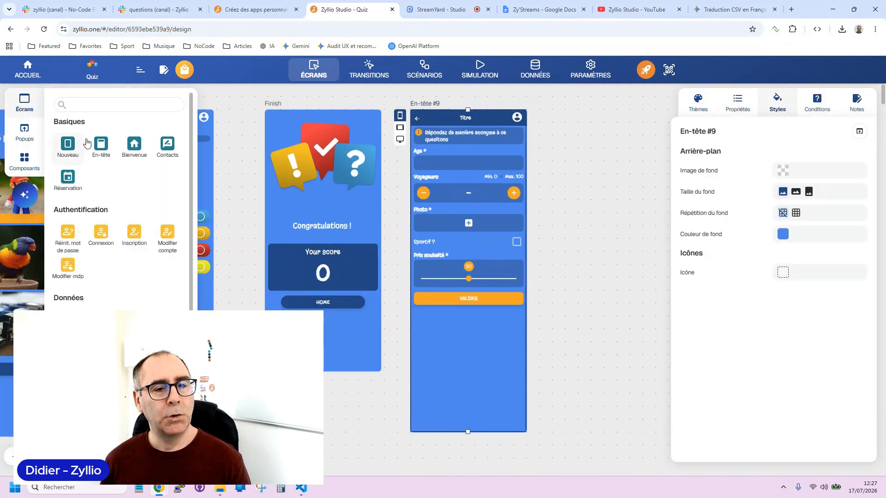
left_click(101, 145)
left_click_drag(99, 194, 591, 189)
left_click_drag(397, 250, 341, 248)
Move the Photo and Age fields from the En-tête #9 questionnaire screen to the new En-tête #10 screen.
left_click(420, 301)
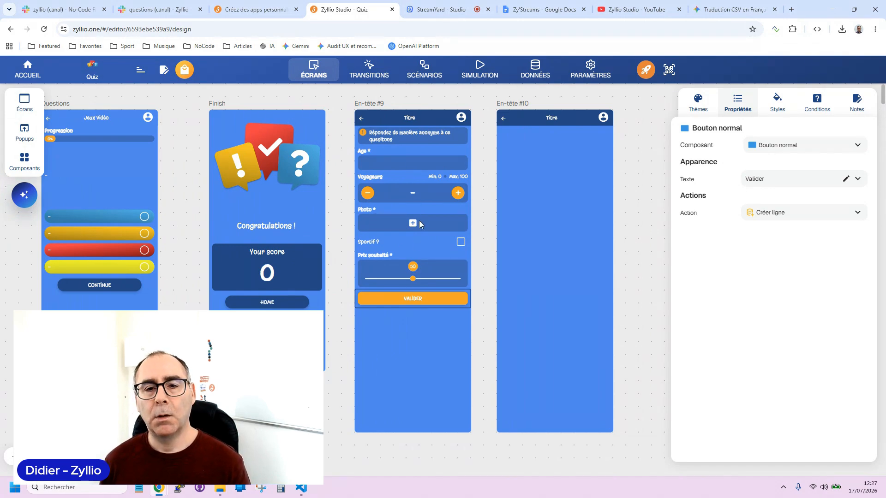
left_click_drag(419, 220, 537, 220)
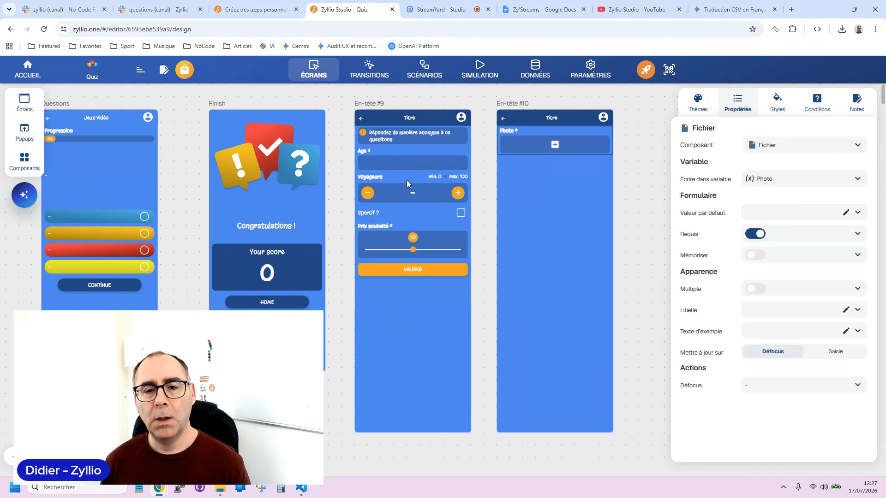
left_click_drag(410, 162, 536, 253)
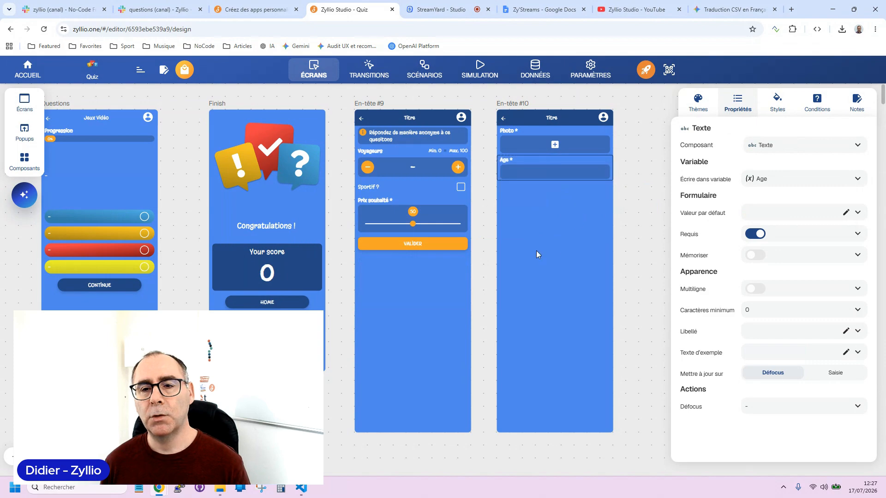
Move the Valider button below the Age field on En-tête #10 and place a copy of it below "Prix souhaité" on En-tête #9.
left_click_drag(436, 245, 561, 236)
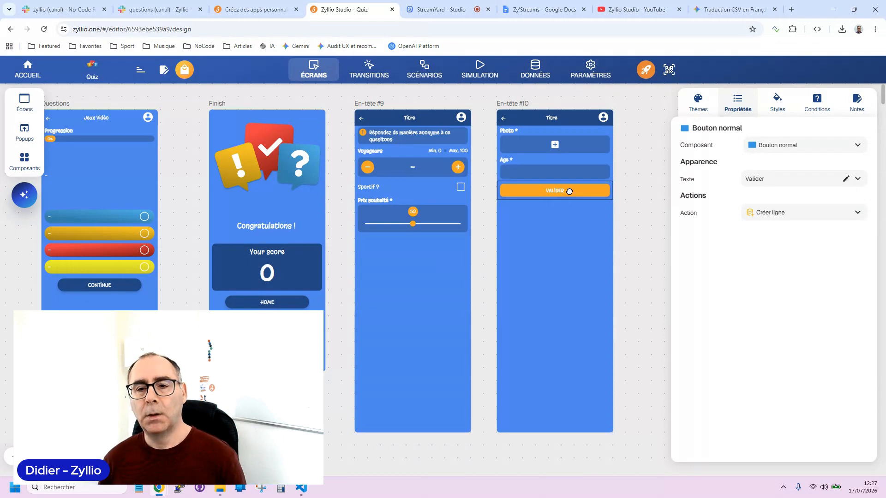
key("ctrl+c")
key("ctrl+v")
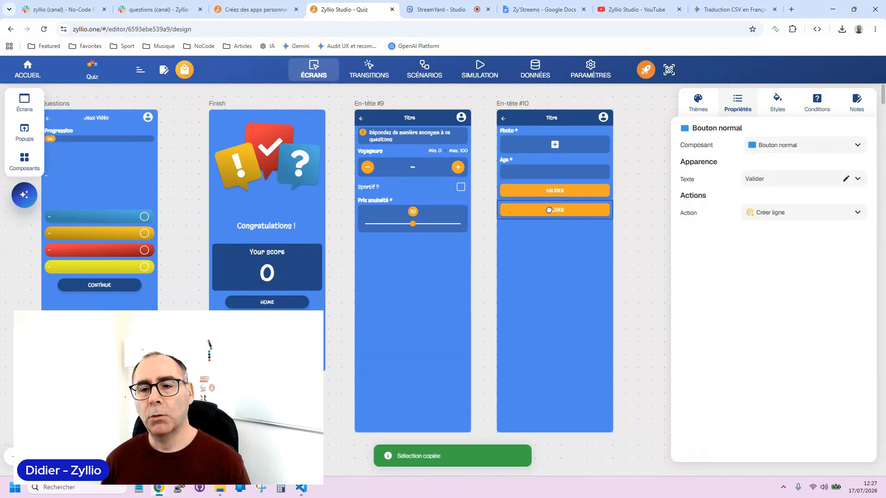
left_click_drag(569, 210, 432, 253)
Change the text of the button on the En-tête #9 screen to "continuer".
double_click(789, 178)
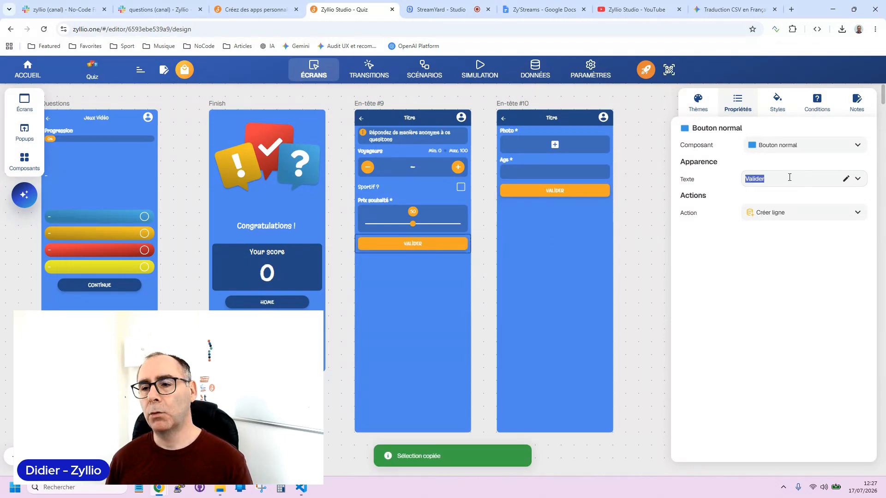
type("cont")
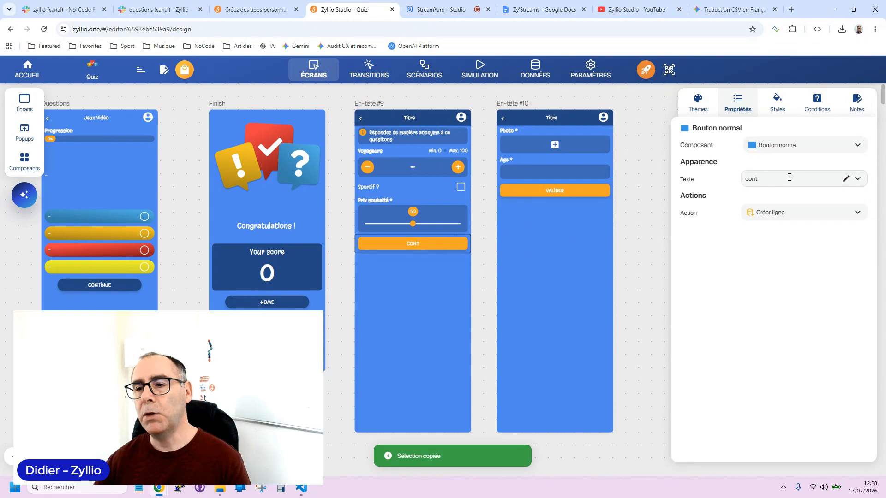
type("iuer")
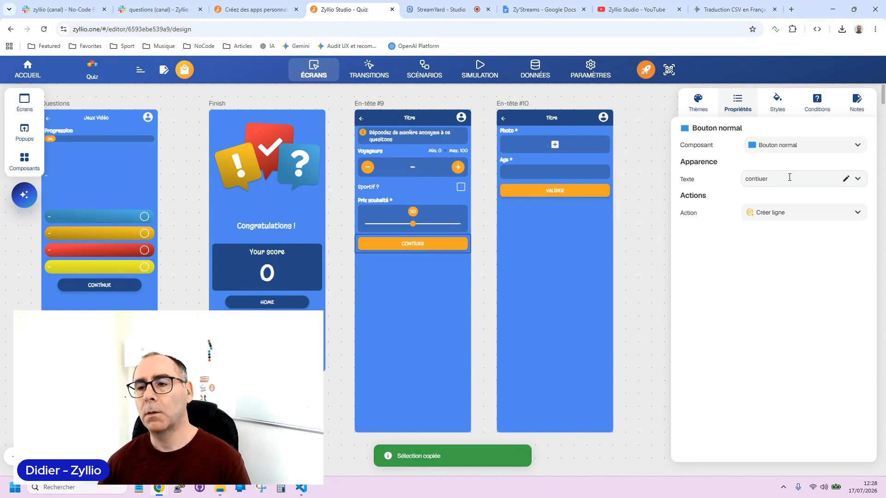
key("BackSpace")
key("BackSpace")
type("nuer")
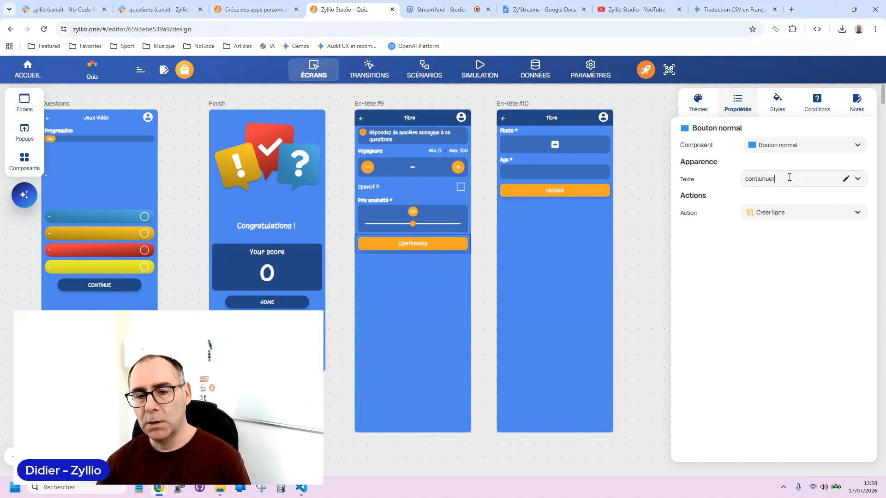
left_click(762, 181)
key("BackSpace")
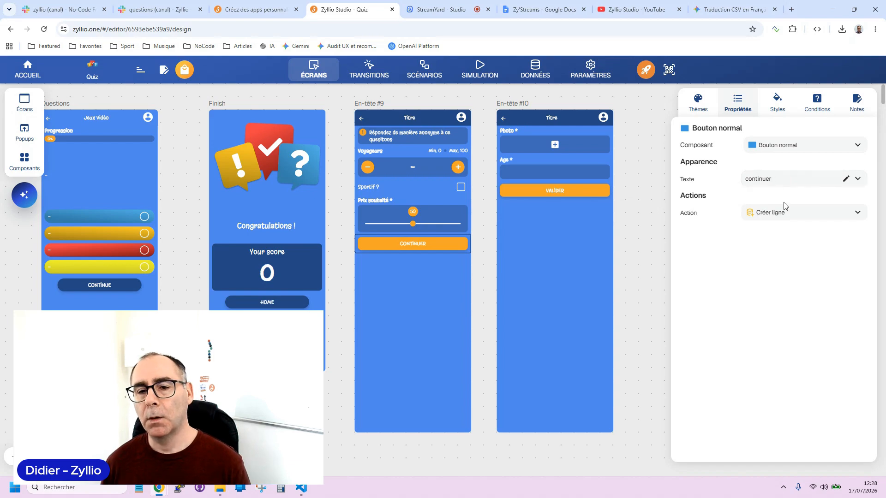
left_click(340, 204)
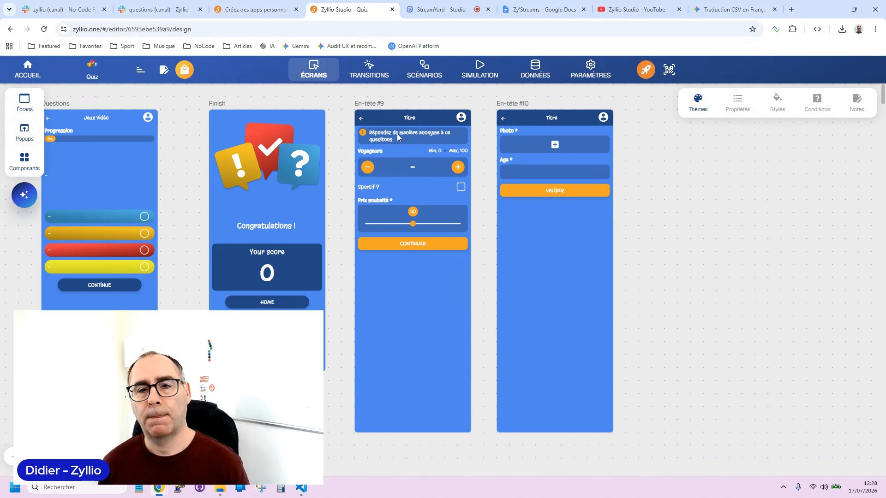
Set the header text to "Etape 1" on the En-tête #9 screen and "Etape 2" on the En-tête #10 screen.
left_click(397, 119)
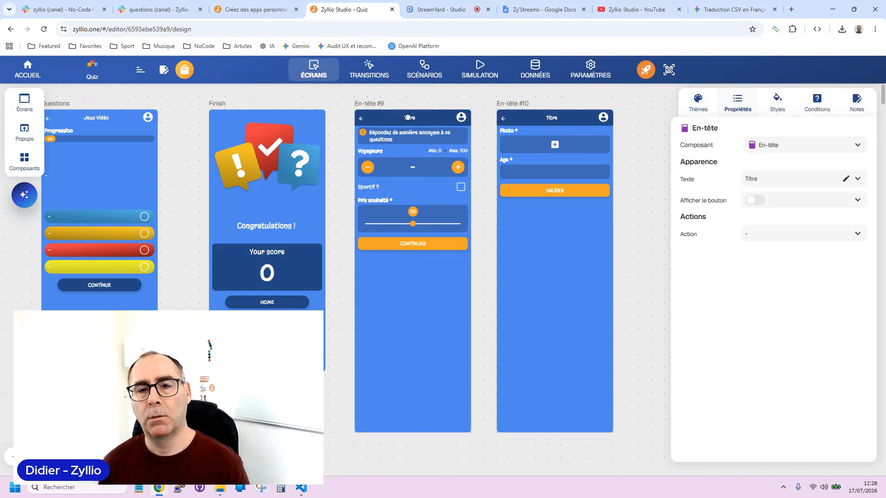
double_click(790, 181)
type("Etape 1")
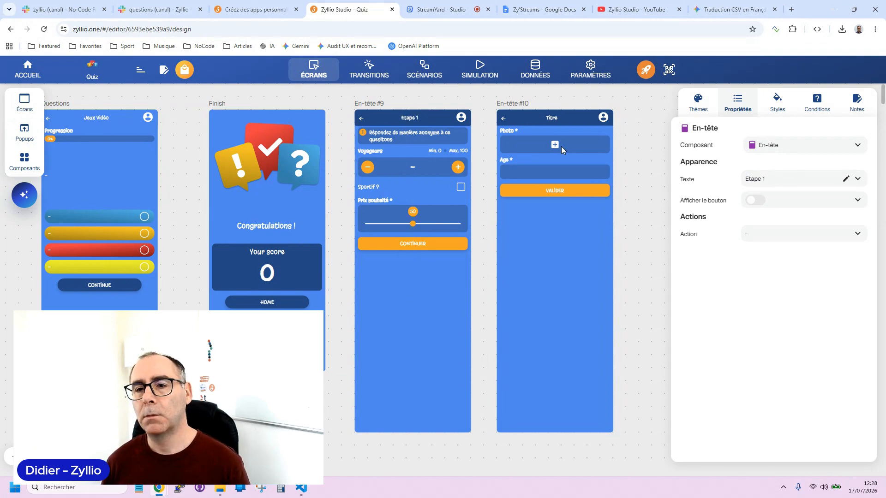
left_click(520, 118)
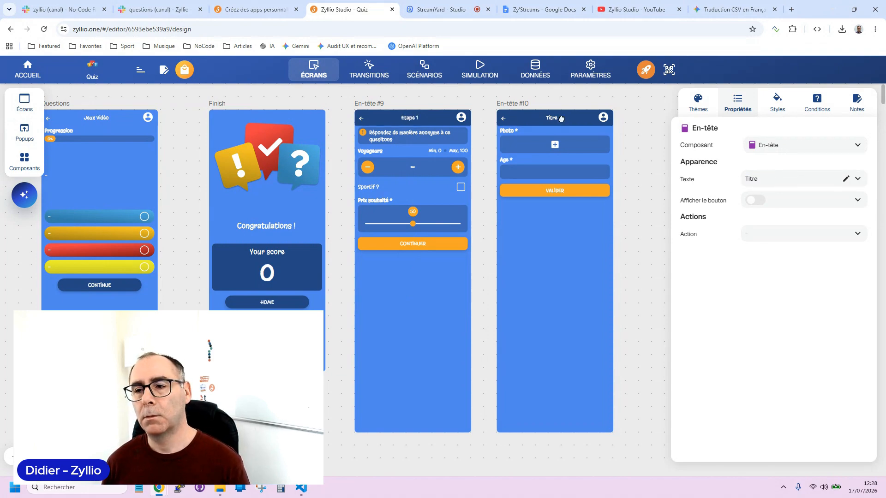
double_click(779, 180)
type("Etape 2")
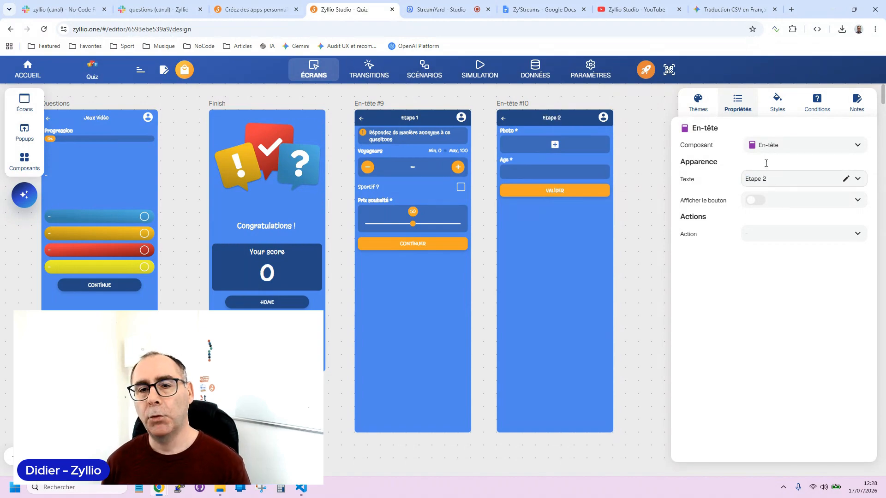
left_click(347, 111)
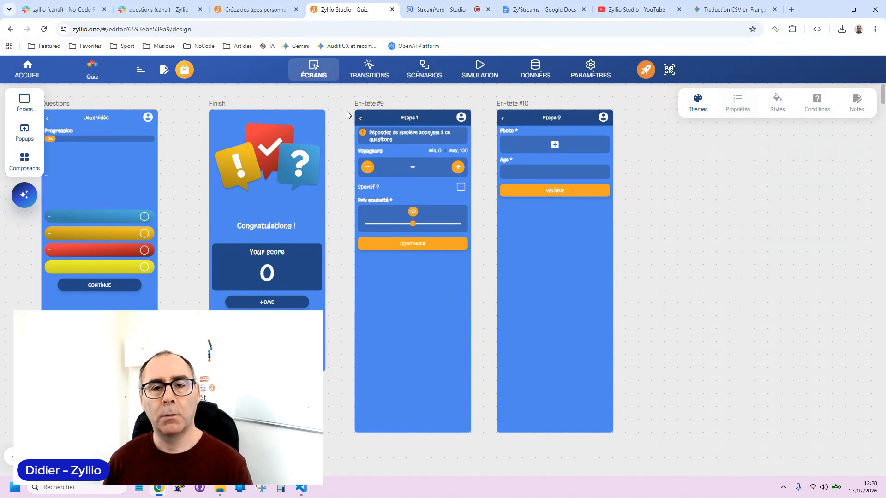
left_click(502, 141)
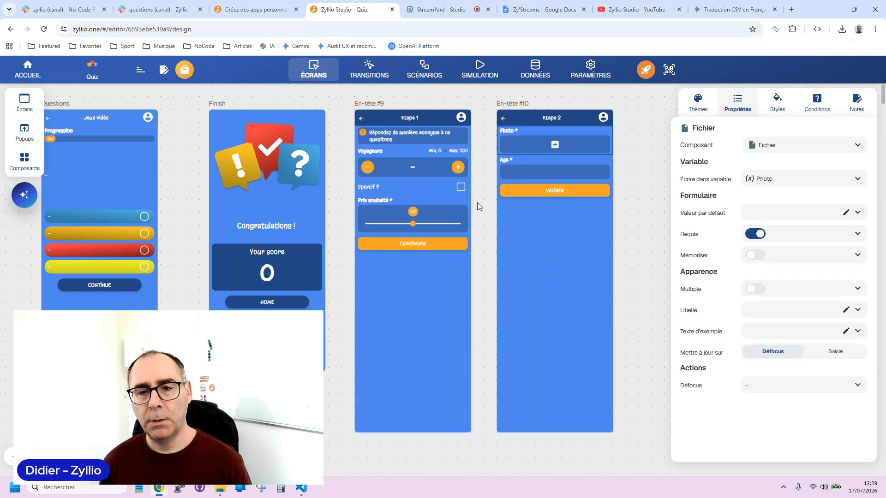
left_click_drag(477, 203, 344, 212)
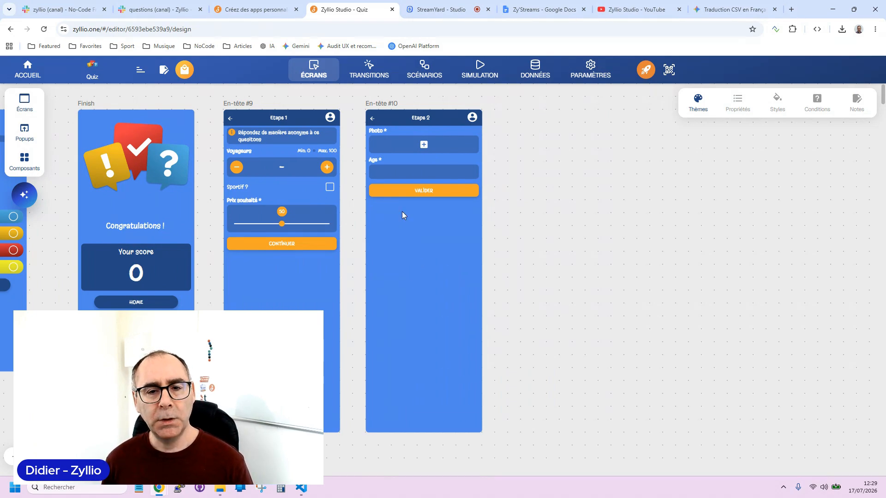
Move the En-tête #10 screen farther from En-tête #9 to make room for another screen between them.
left_click(290, 273)
left_click(428, 287)
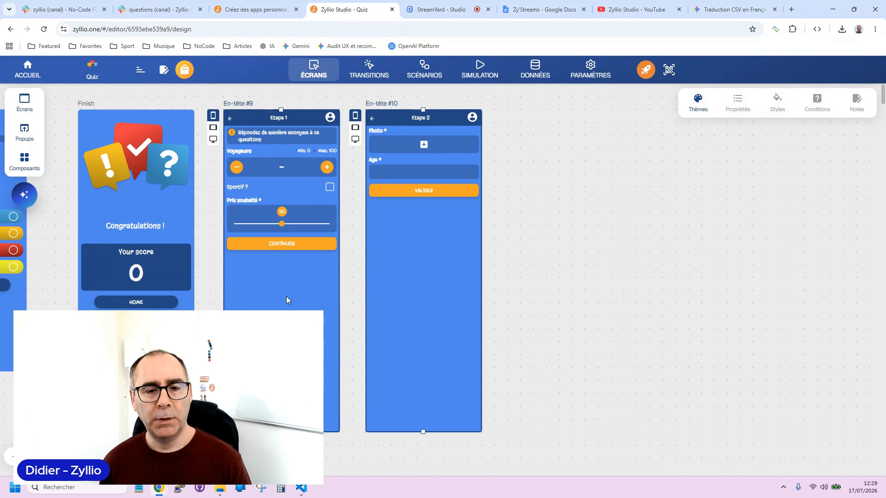
left_click_drag(217, 214, 402, 199)
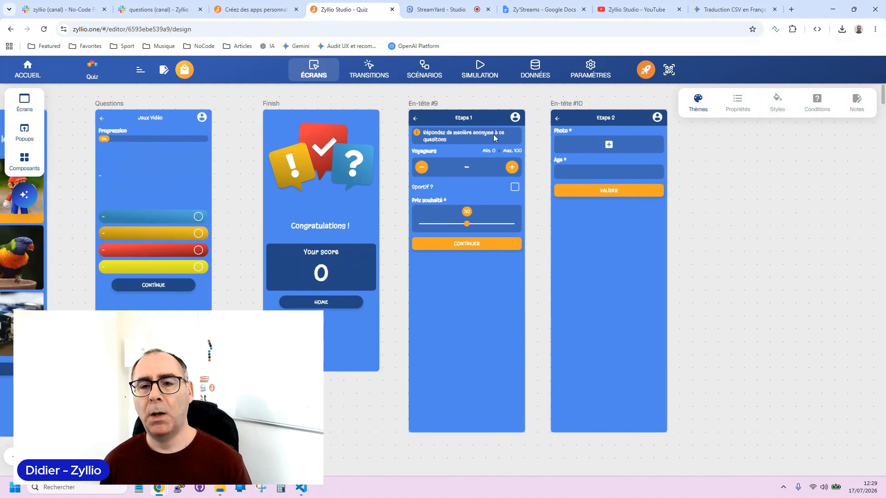
left_click(467, 289)
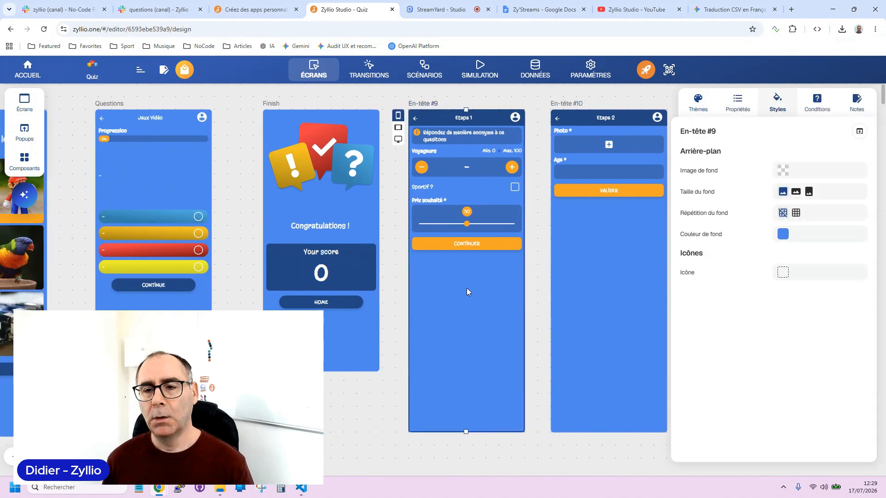
left_click(575, 287, "shift")
left_click_drag(540, 226, 578, 234)
left_click(435, 235)
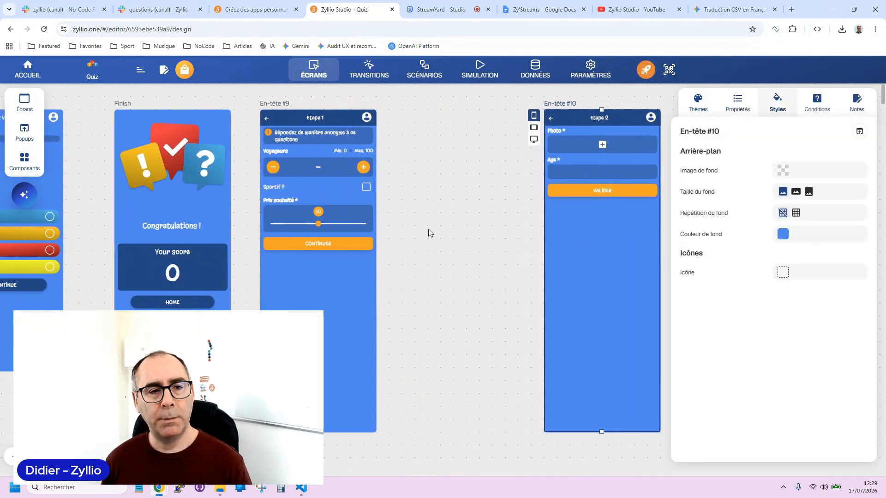
Insert a new header screen in the gap between the Etape 1 and Etape 2 screens.
left_click(24, 109)
left_click(101, 163)
left_click_drag(103, 176, 457, 169)
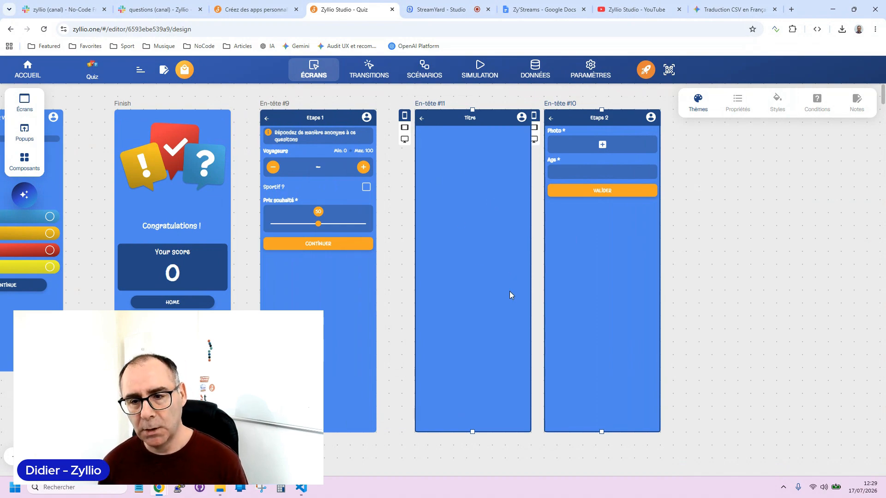
Delete the questionnaire screens En-tête #9, En-tête #10 and En-tête #11.
left_click_drag(510, 291, 498, 289)
key("Delete")
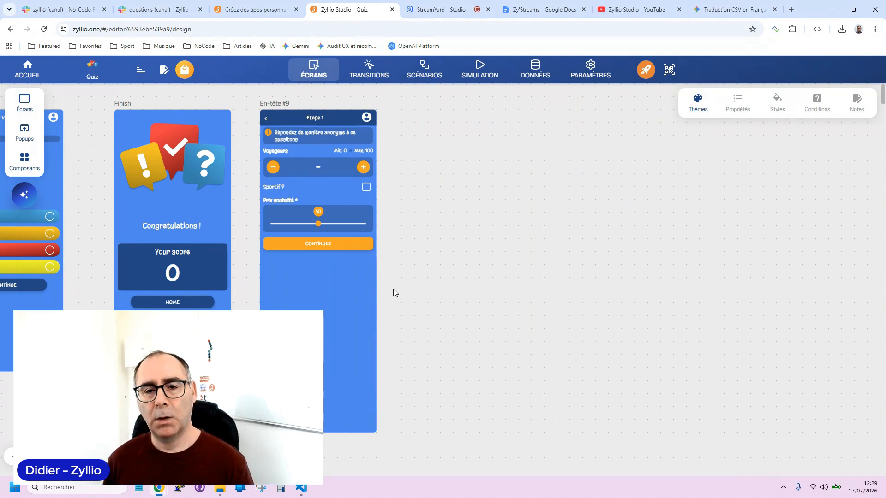
left_click(314, 287)
key("Delete")
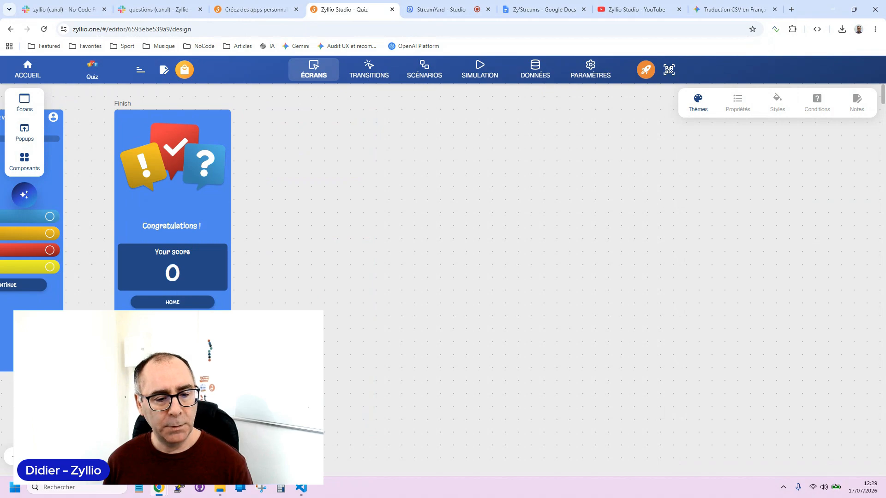
Change the text of the Start button on the Home screen to "Démarrer".
scroll(346, 277, "left", 6)
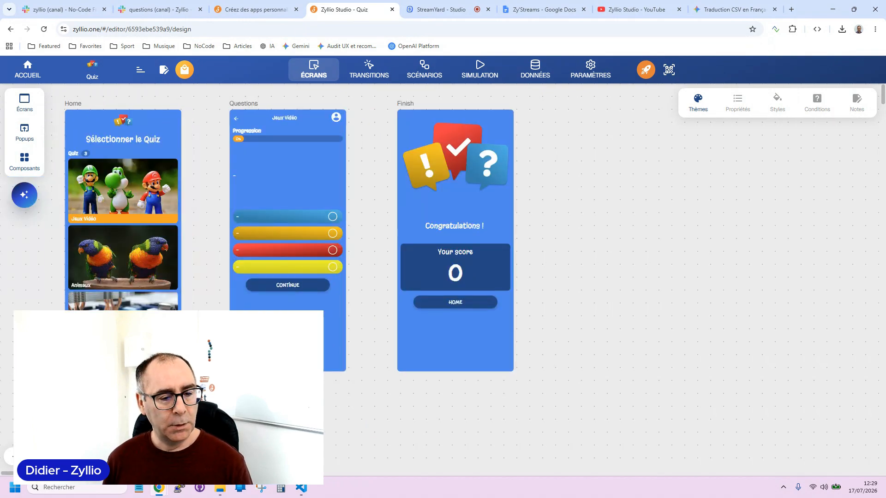
scroll(439, 277, "up", 2)
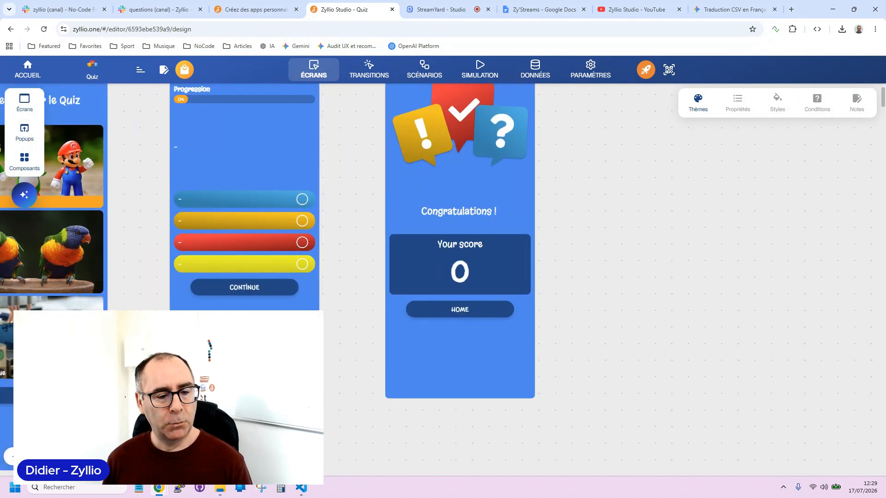
scroll(264, 318, "left", 3)
scroll(265, 292, "up", 1)
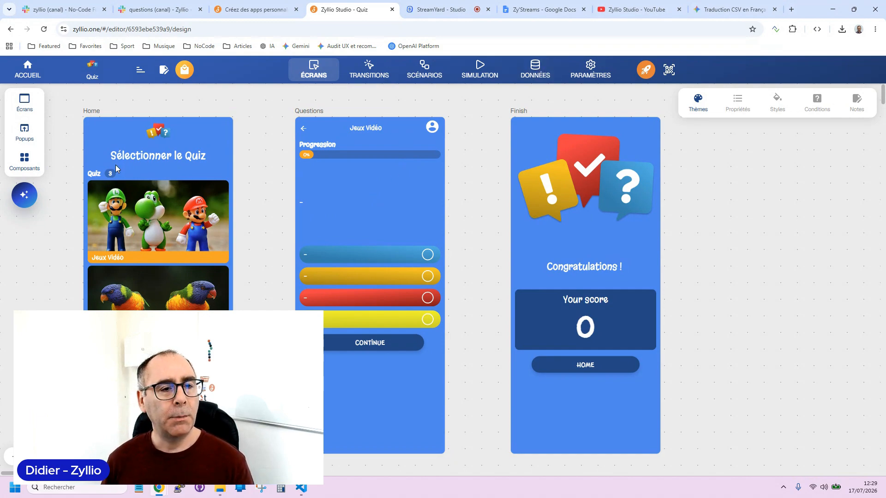
scroll(166, 278, "down", 4)
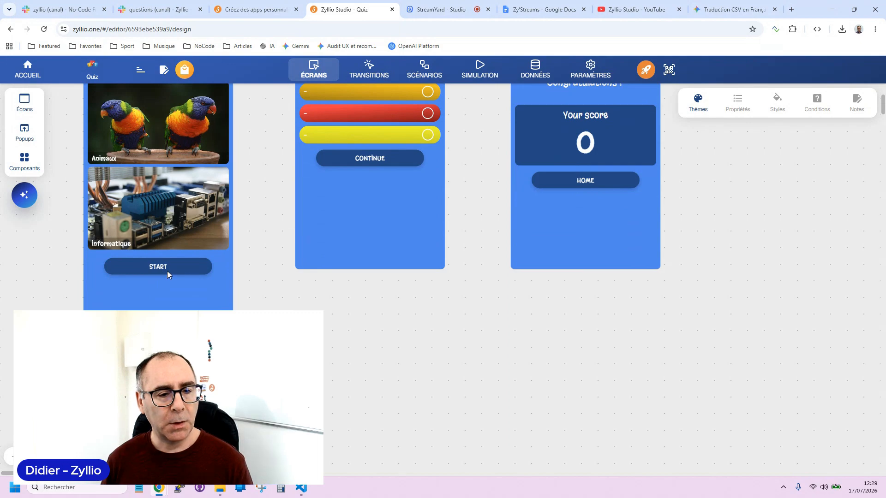
left_click(167, 270)
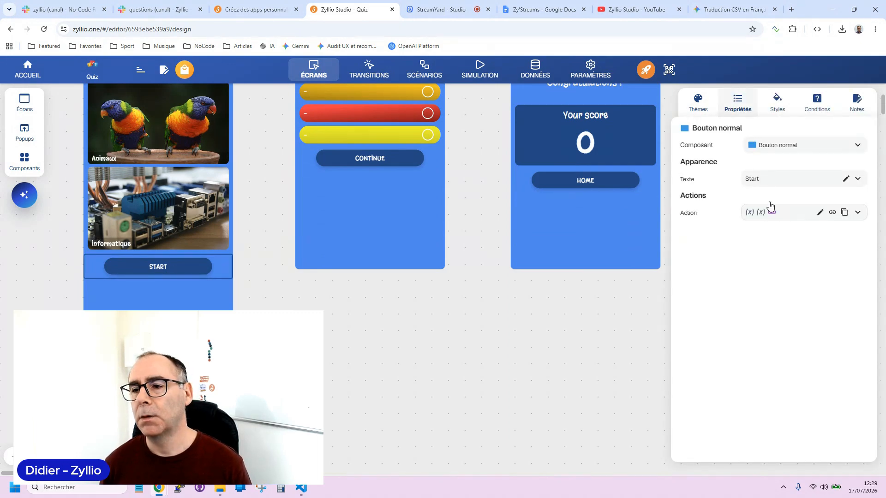
double_click(770, 178)
type("Dé")
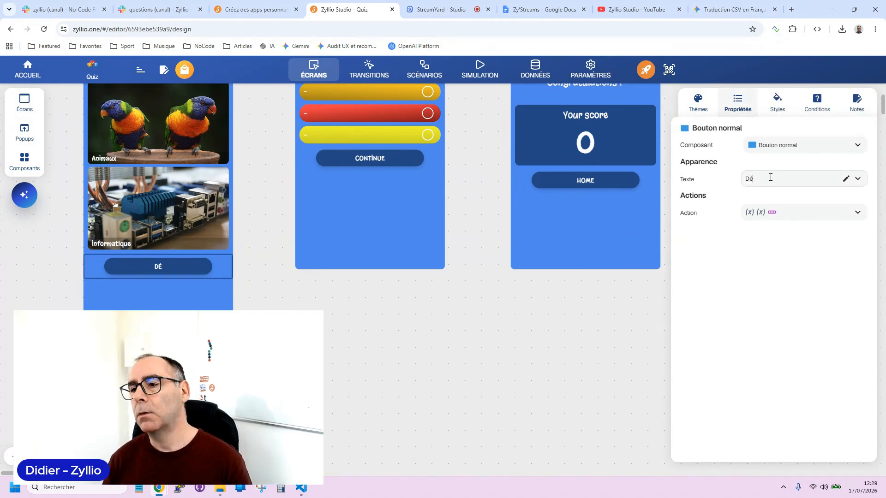
type("marrer")
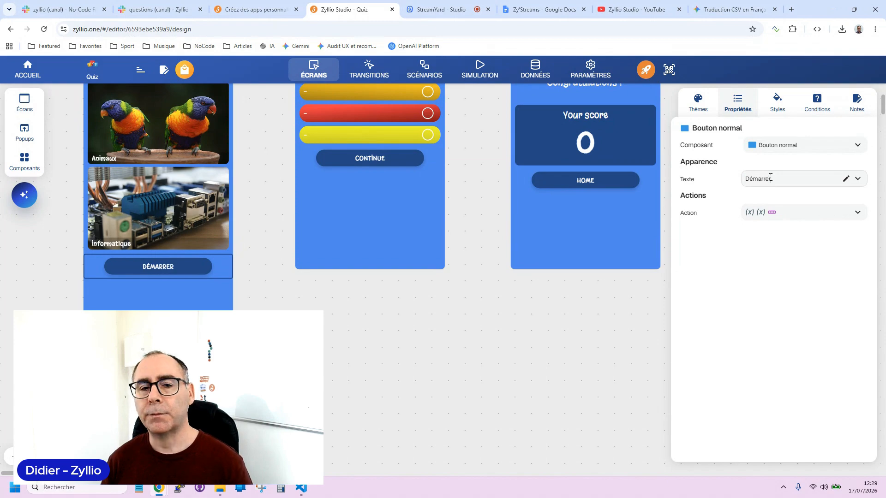
key("Escape")
Change the text of the Home button on the Finish screen to "Accueil".
scroll(396, 281, "up", 4)
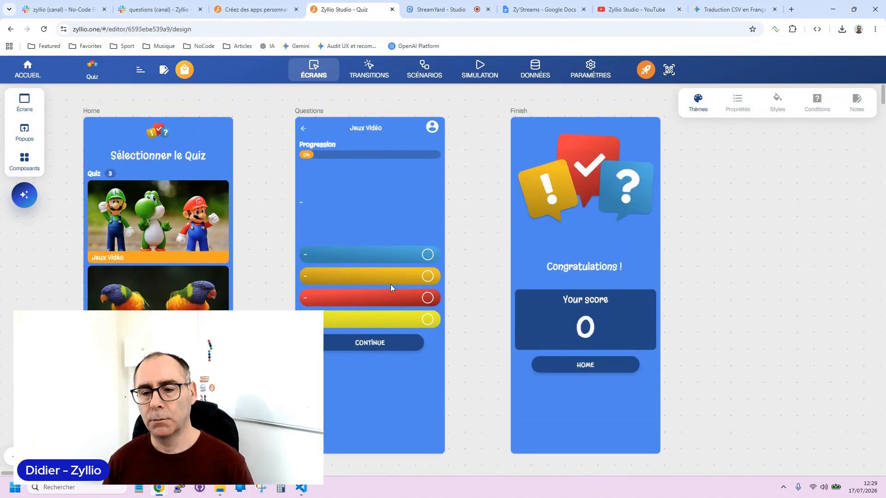
left_click(576, 363)
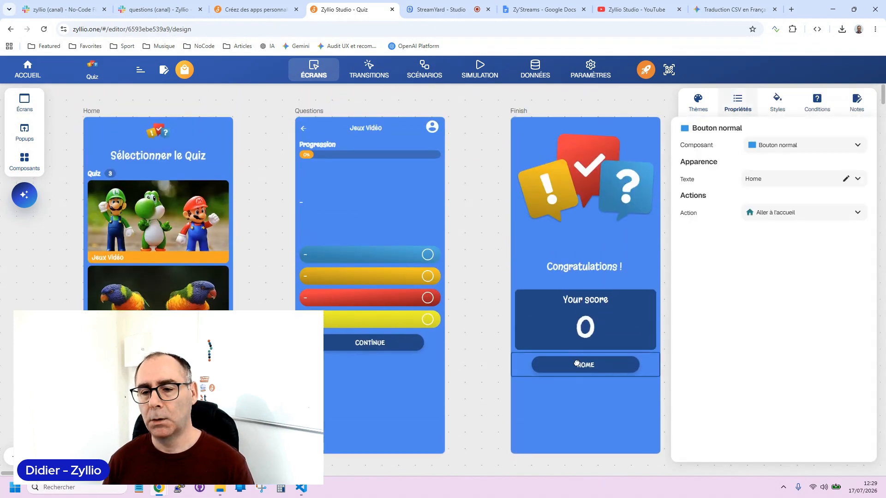
left_click(777, 182)
type("Accueil")
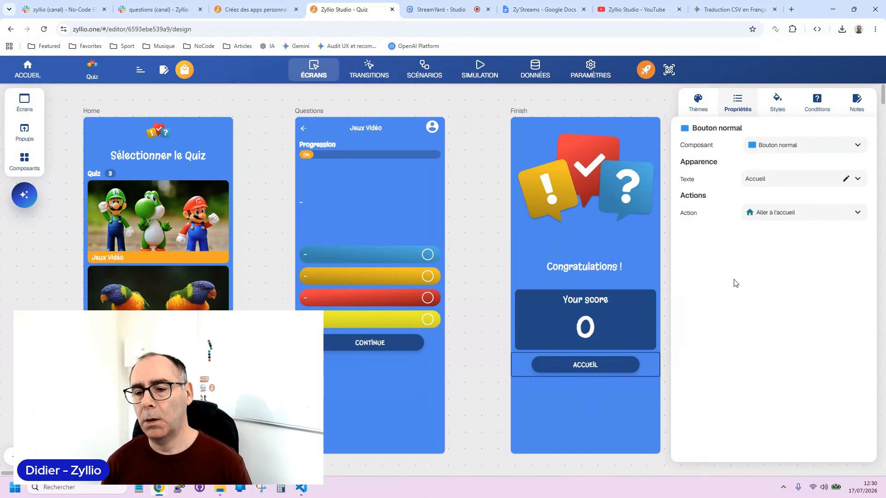
Change the label of the score statistic on the Finish screen to "Votre score".
left_click(582, 314)
double_click(781, 180)
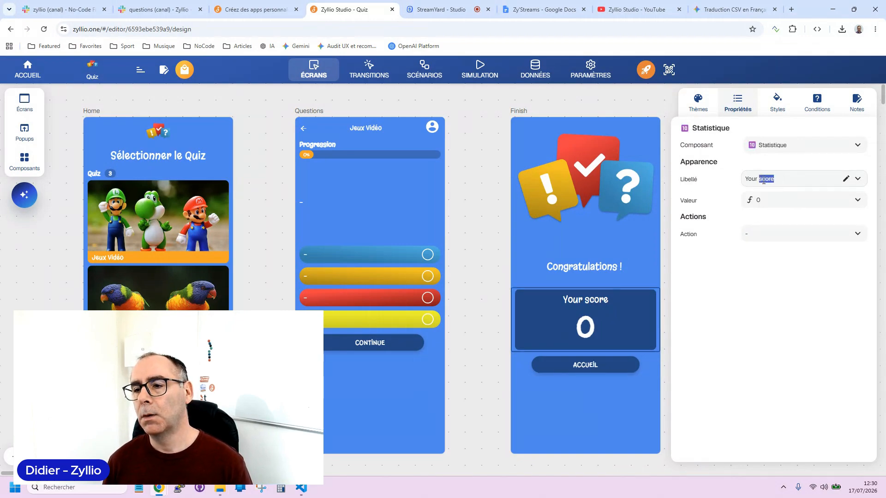
double_click(757, 180)
type("Votre")
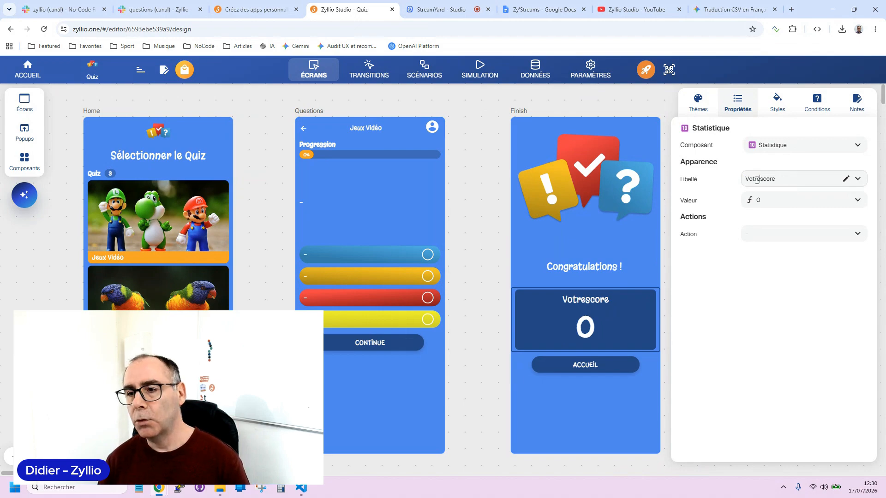
Replace the congratulations text on the Finish screen with "Félicitation !".
left_click(591, 270)
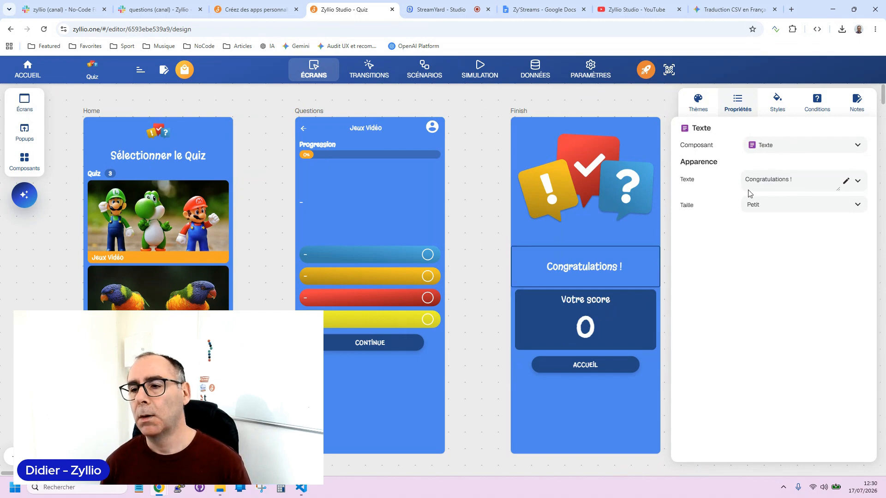
double_click(765, 179)
type("Fél")
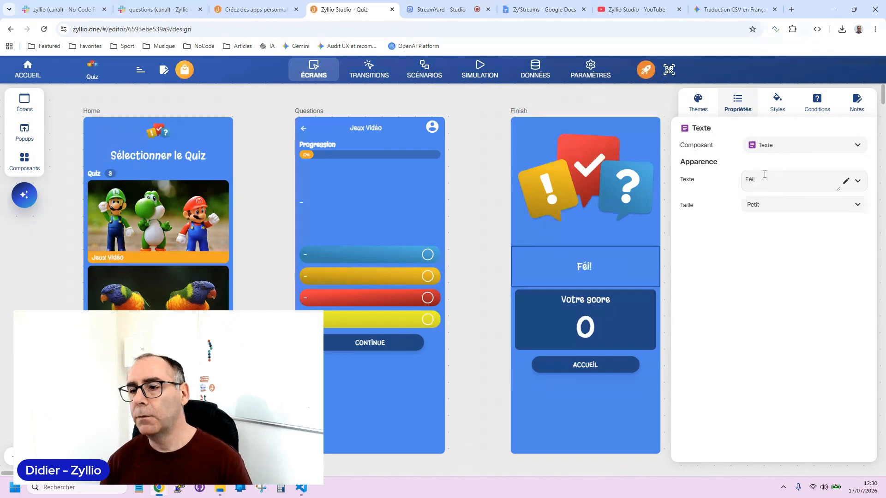
type("icitation")
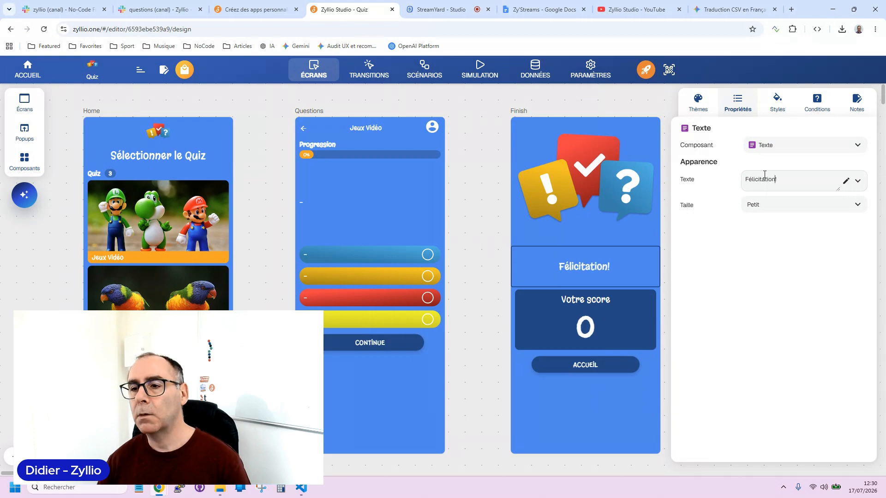
left_click(466, 203)
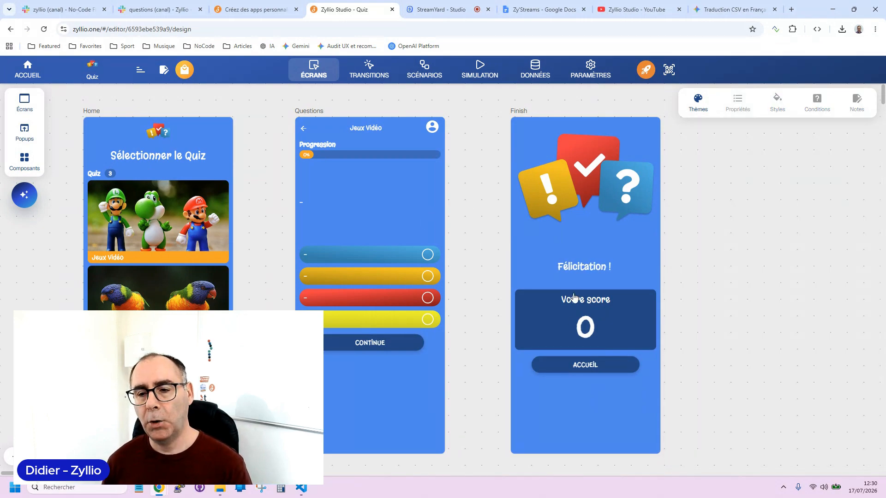
left_click(574, 267)
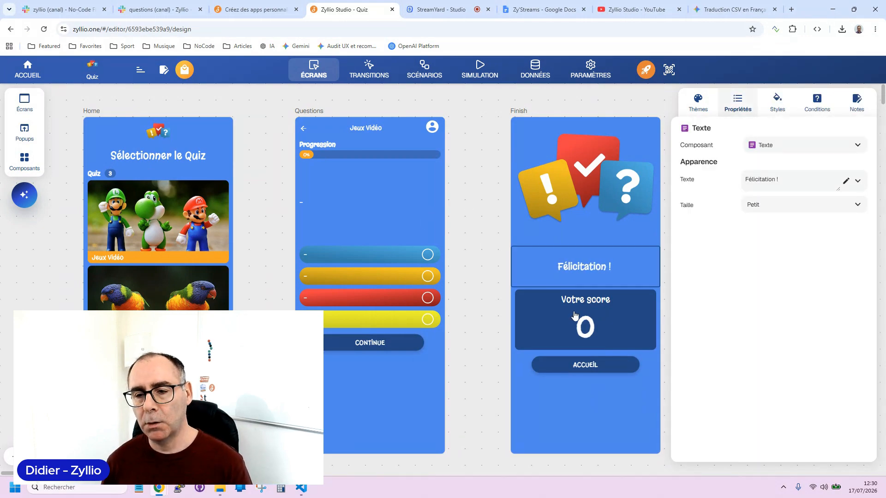
left_click(267, 158)
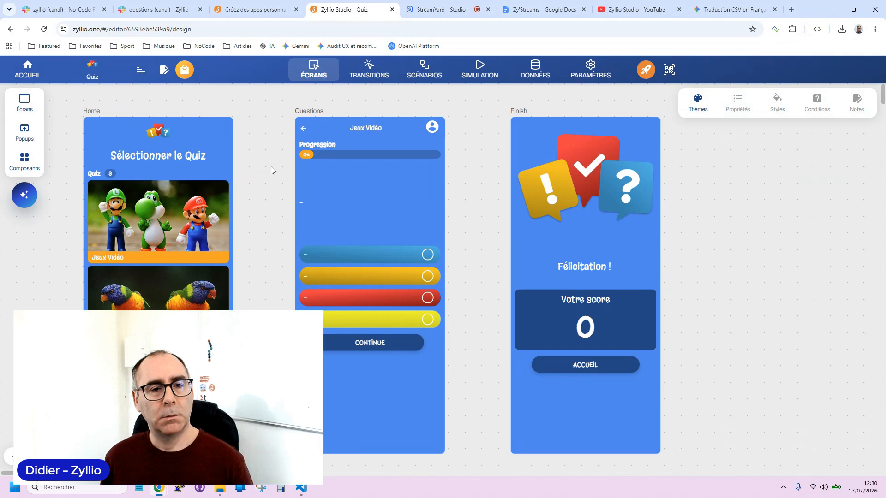
Select the Home, Questions and Finish screens and reposition them together on the canvas.
scroll(270, 168, "down", 1)
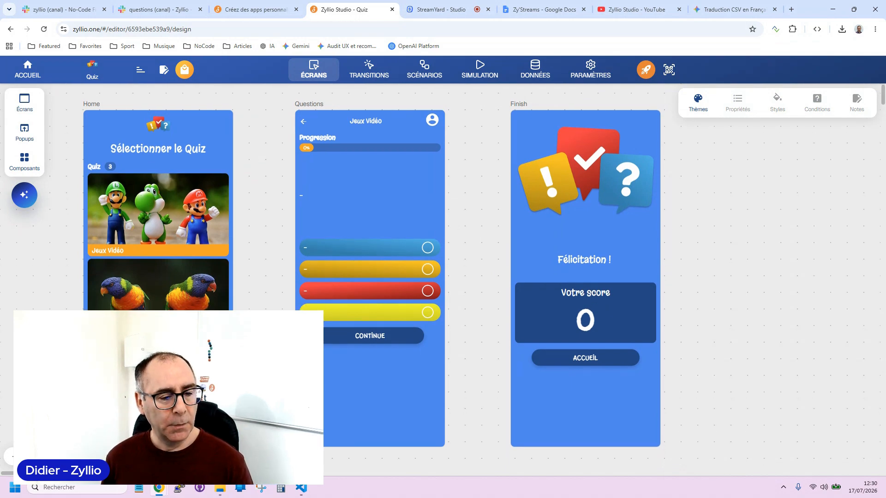
scroll(271, 167, "up", 1)
scroll(270, 167, "down", 2)
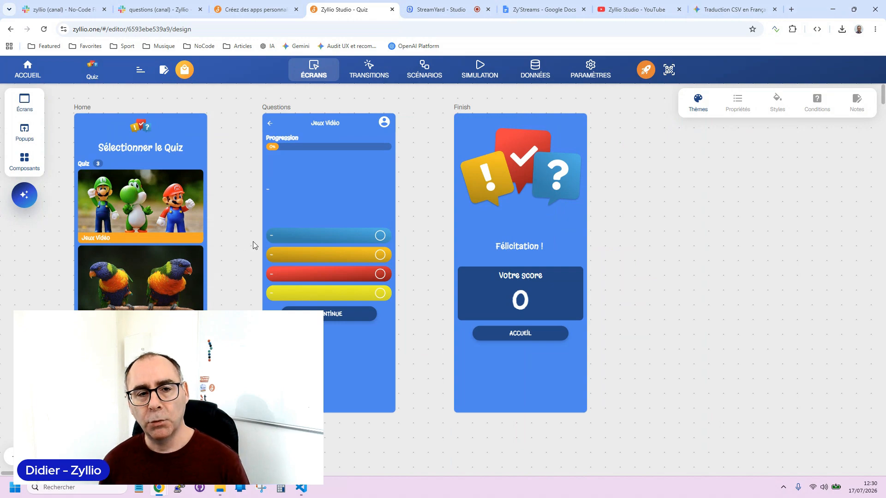
key("ctrl+a")
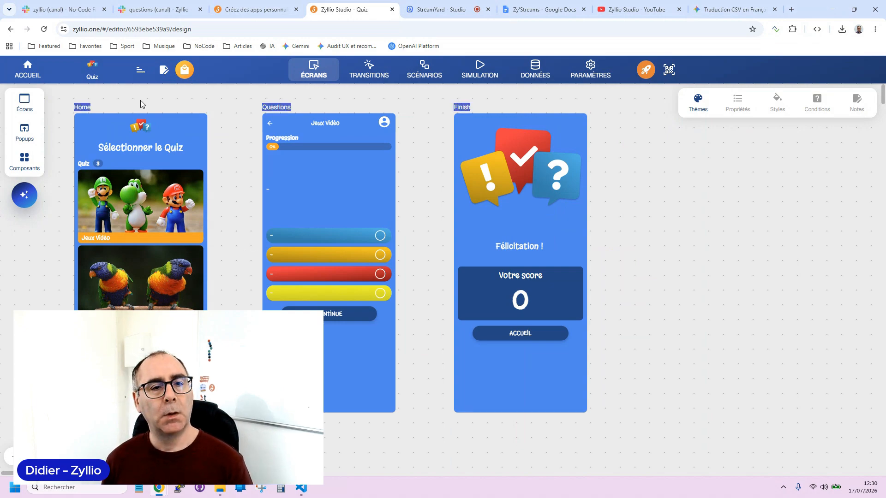
left_click(272, 212)
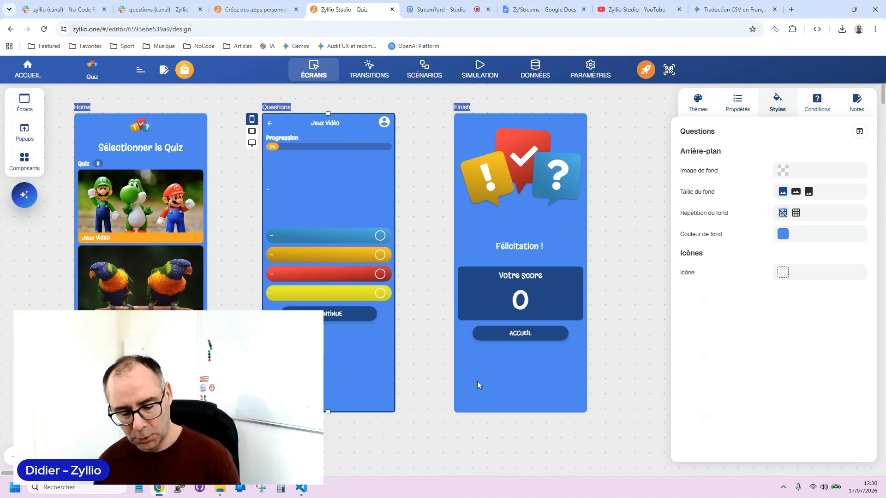
key("ctrl+a")
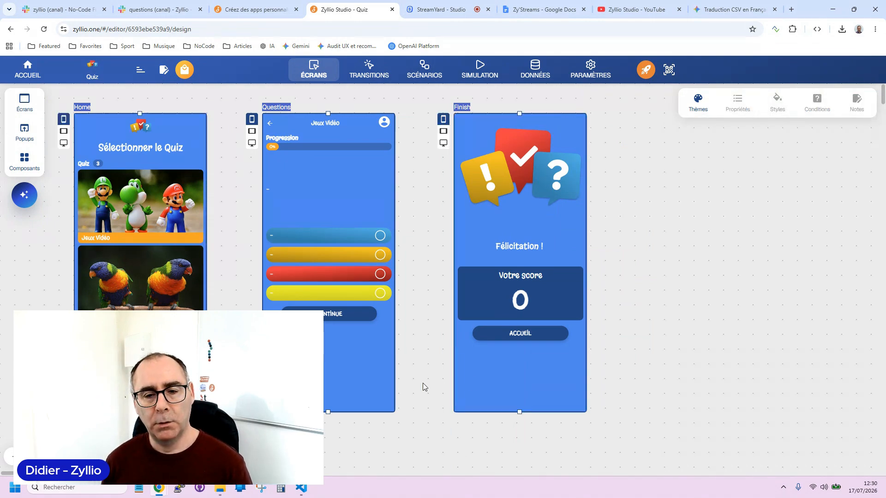
left_click_drag(337, 364, 408, 379)
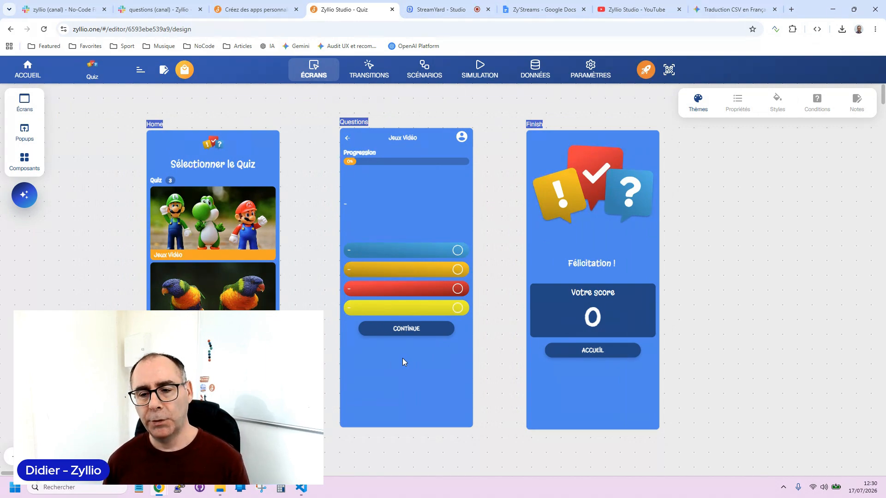
Change the text of the Continue button on the Questions screen to "Continuer".
left_click(403, 329)
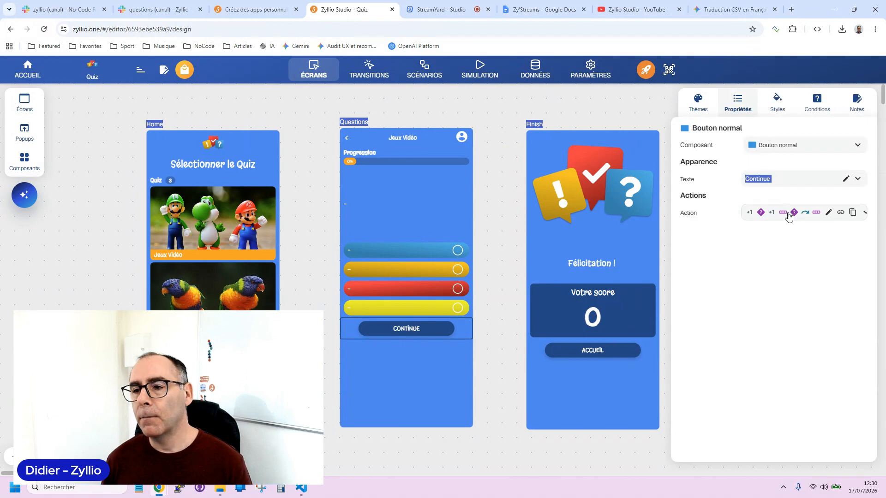
left_click(777, 178)
type("r")
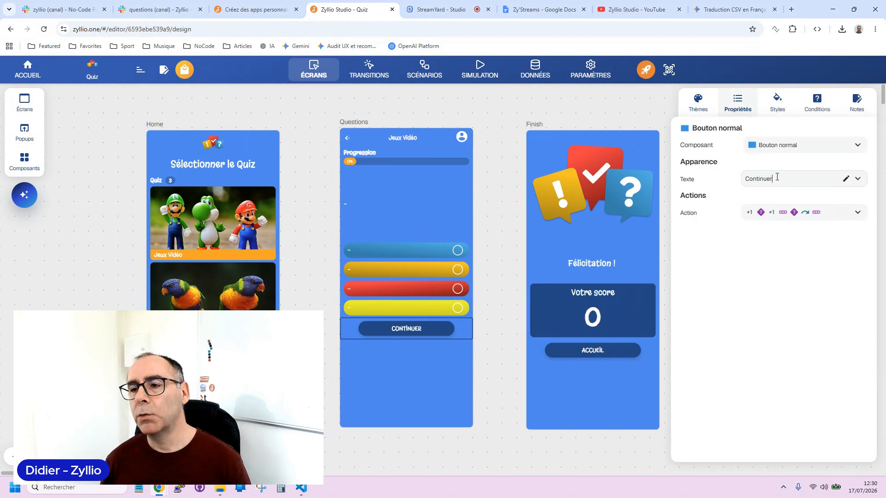
left_click(317, 151)
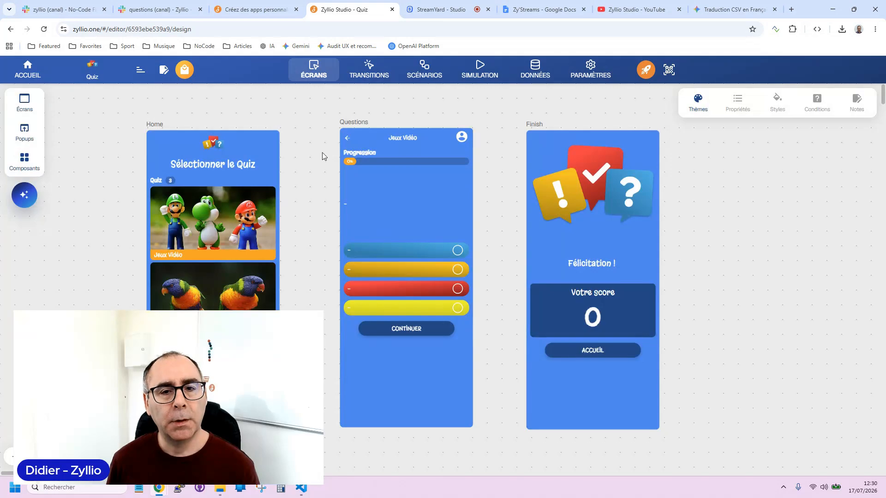
Rename the Home screen to "Accueil".
left_click(156, 125)
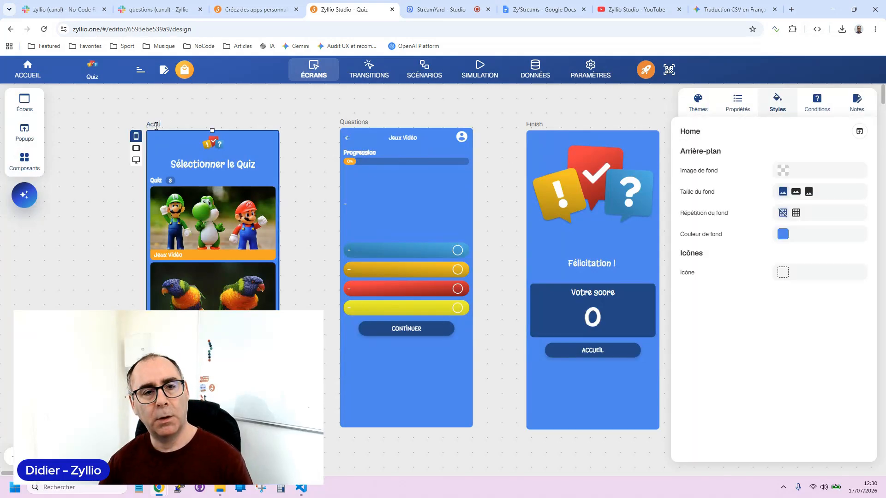
type("Accueil")
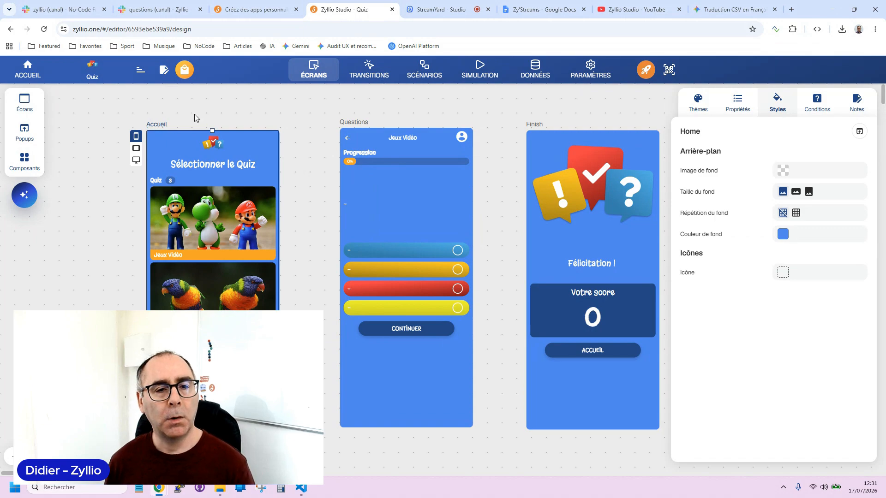
left_click(220, 120)
scroll(219, 233, "down", 3)
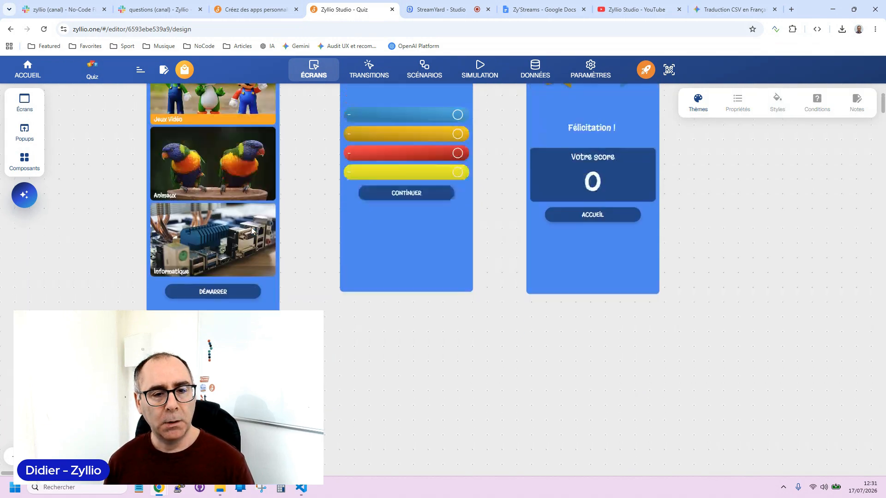
scroll(251, 230, "up", 3)
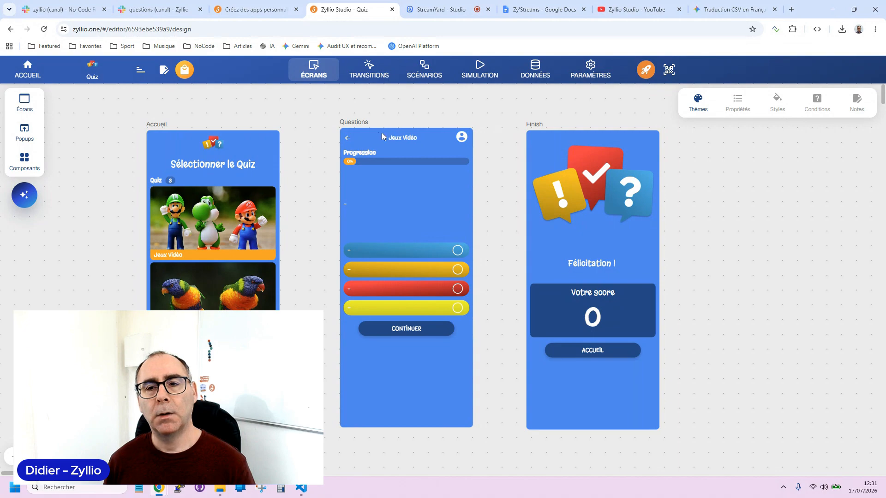
Rename the Finish screen to "Synthèse".
double_click(540, 124)
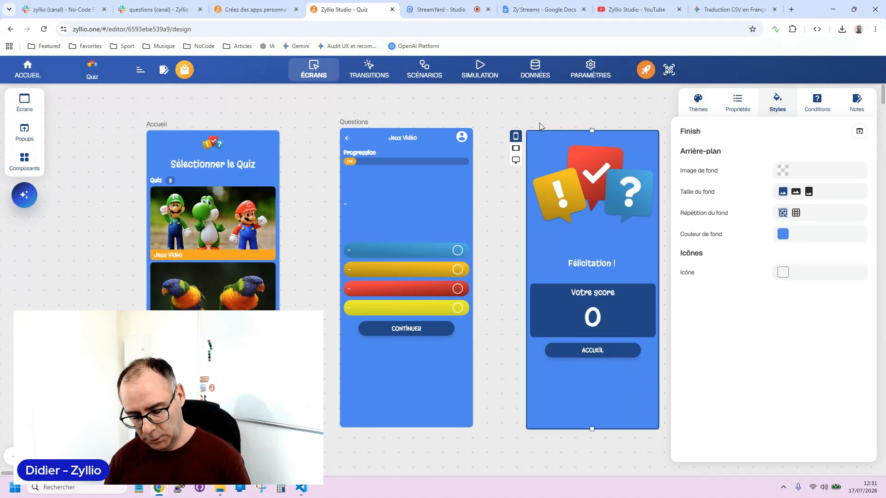
type("èse")
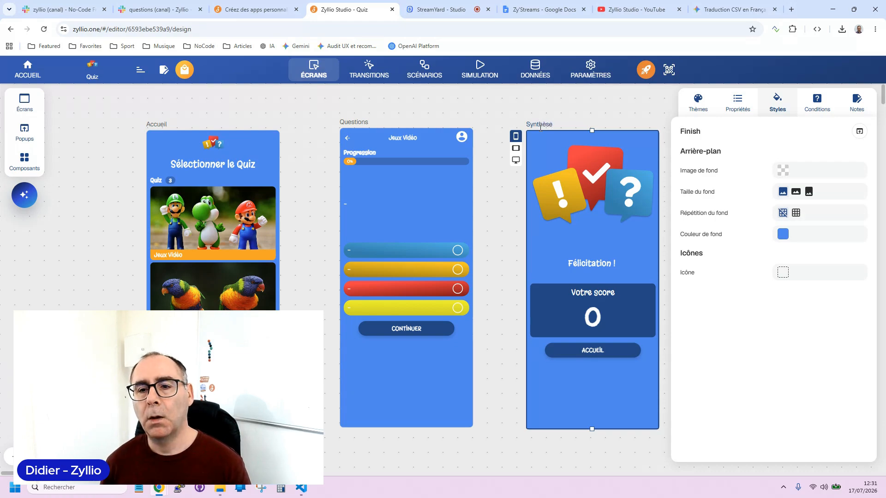
left_click(503, 233)
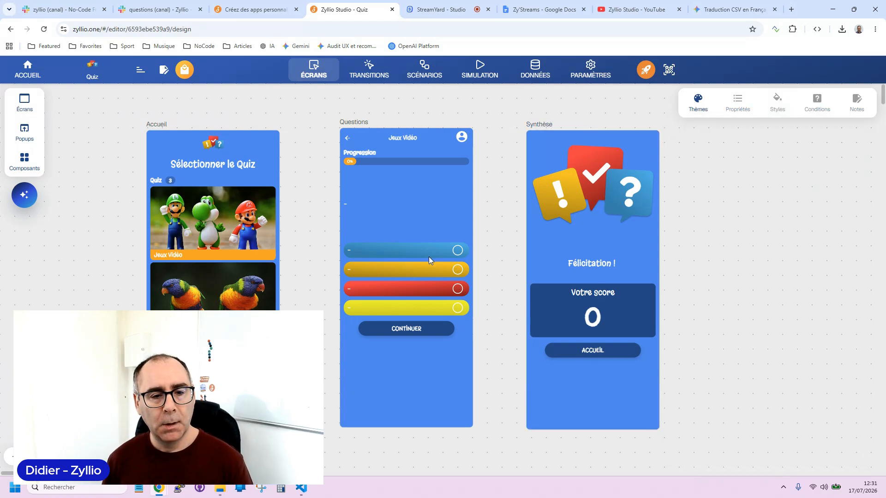
Move the Accueil screen slightly so that its top edge lines up with the Questions screen.
left_click_drag(303, 195, 274, 178)
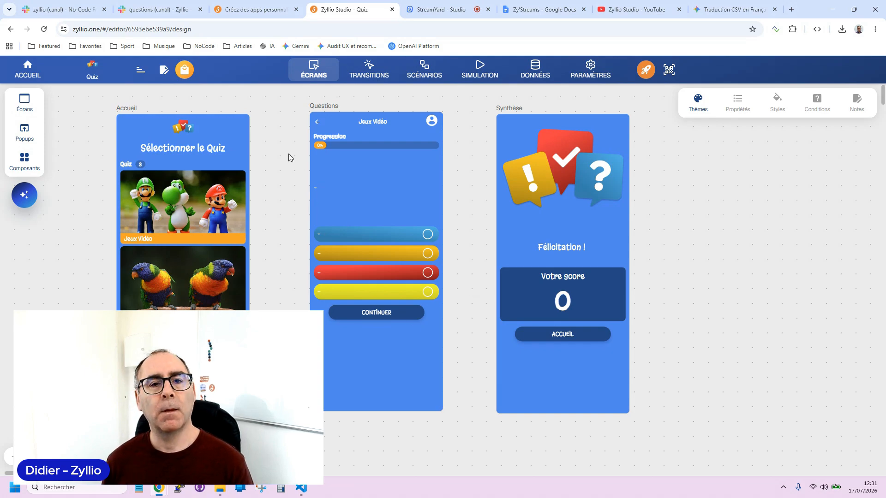
left_click(130, 134)
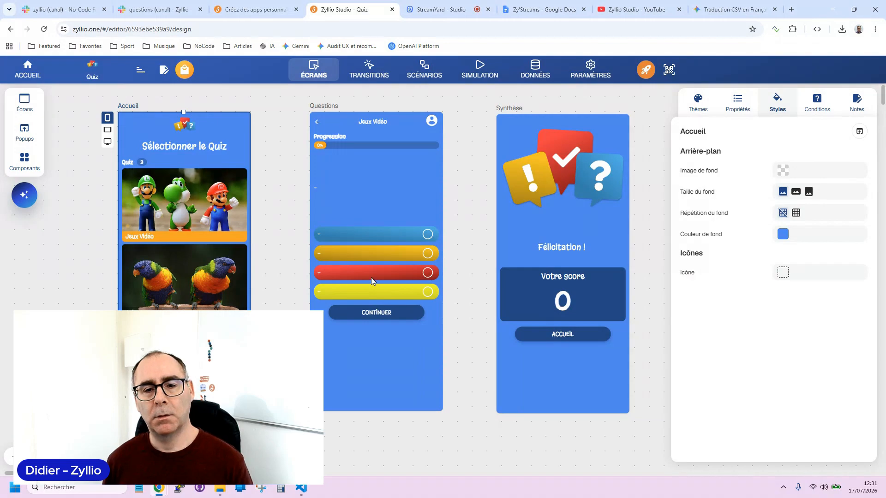
left_click(376, 363)
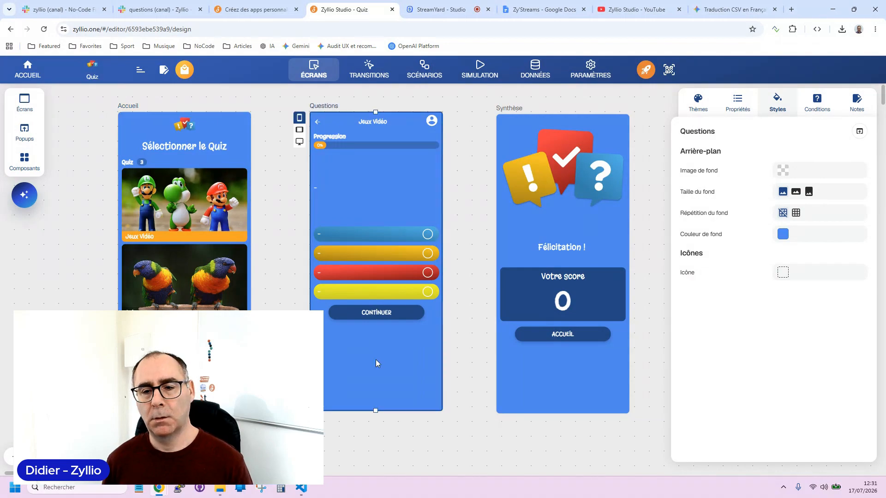
left_click(464, 261)
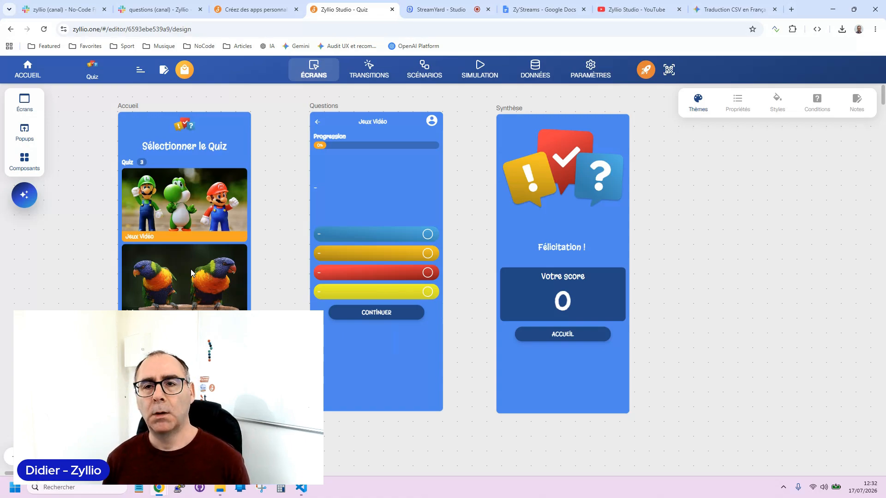
Switch to the Gemini chat, close the Quiz_fr.csv preview and start a request reading "regenere le quizfr version 2 avec des Quiz plus professionel".
left_click(728, 6)
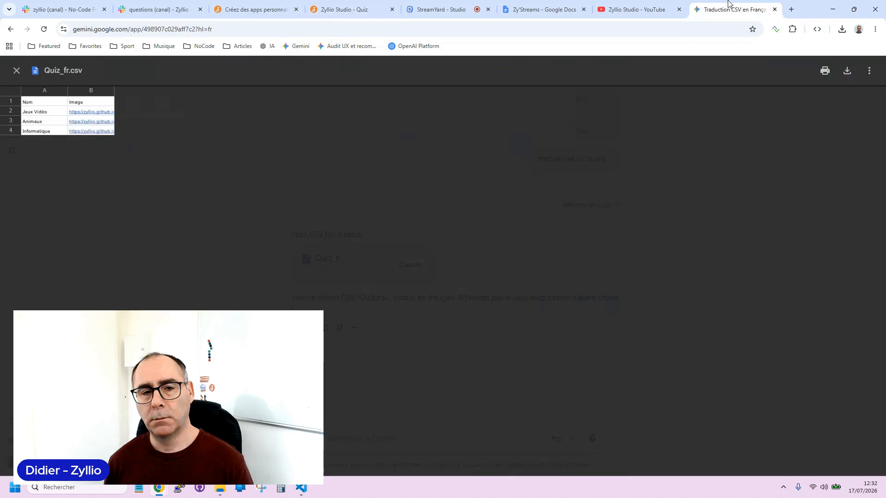
left_click(16, 70)
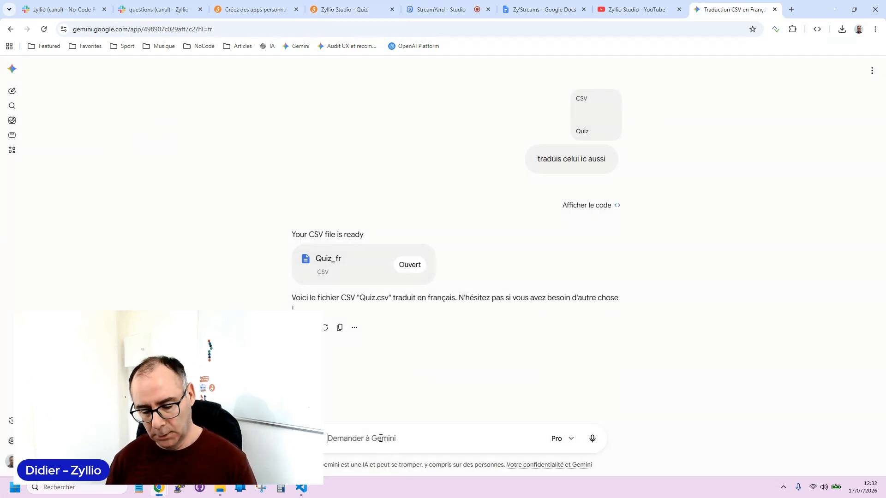
type("regenere")
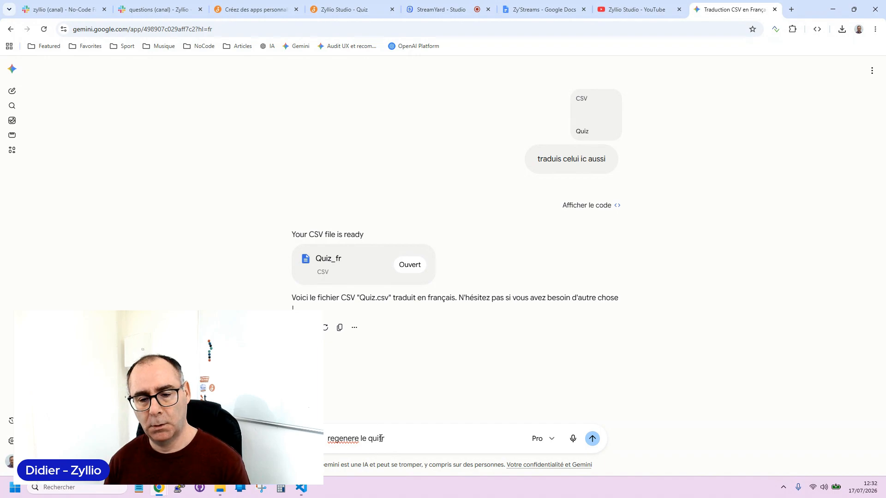
type("le quizfr")
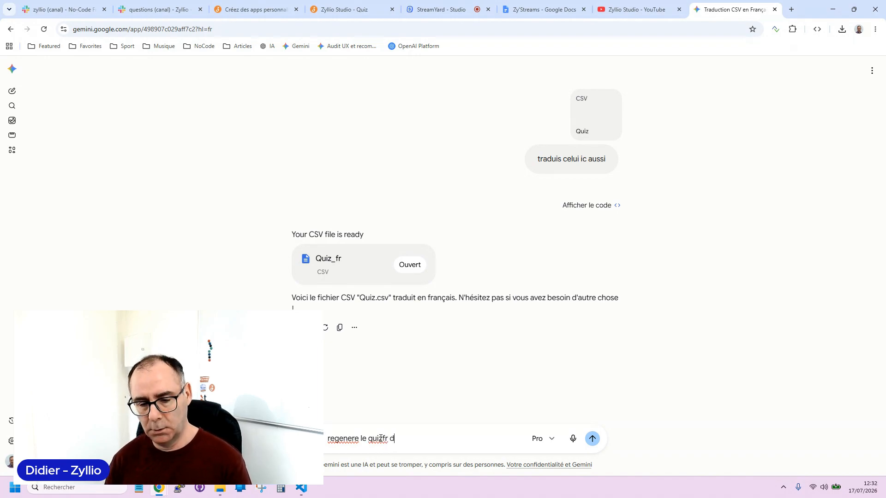
type(" version")
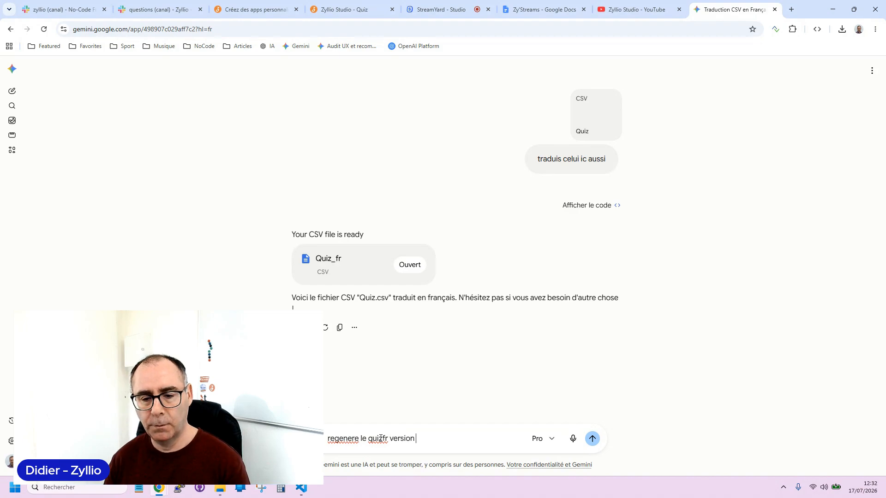
type(" 2 avec des qus")
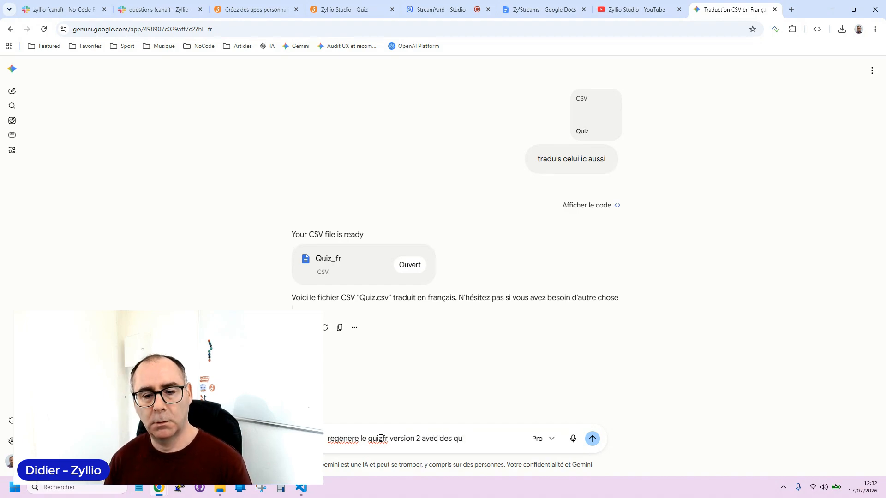
key("BackSpace")
type("esi")
key("BackSpace")
type("tions")
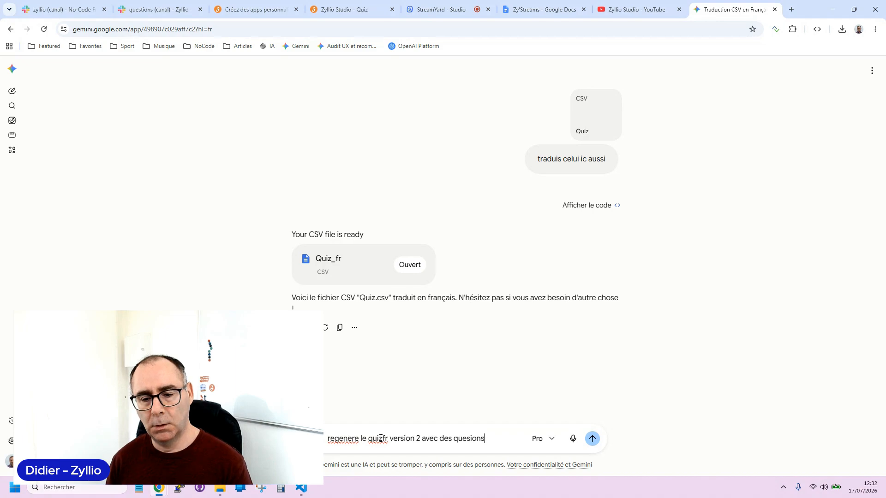
key("ctrl+BackSpace")
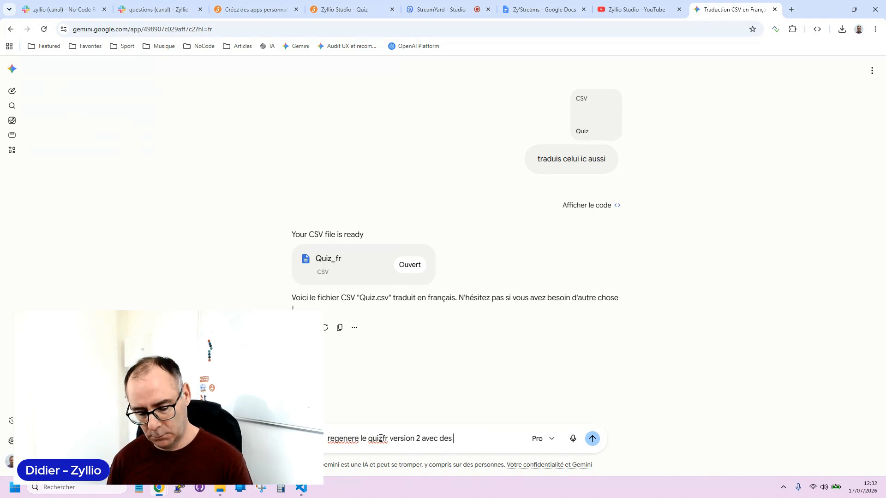
type("Quiz ")
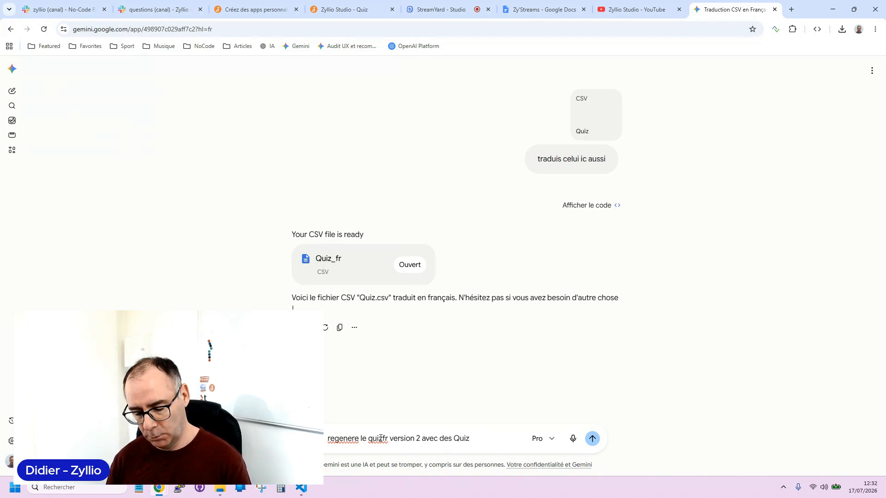
type("plu")
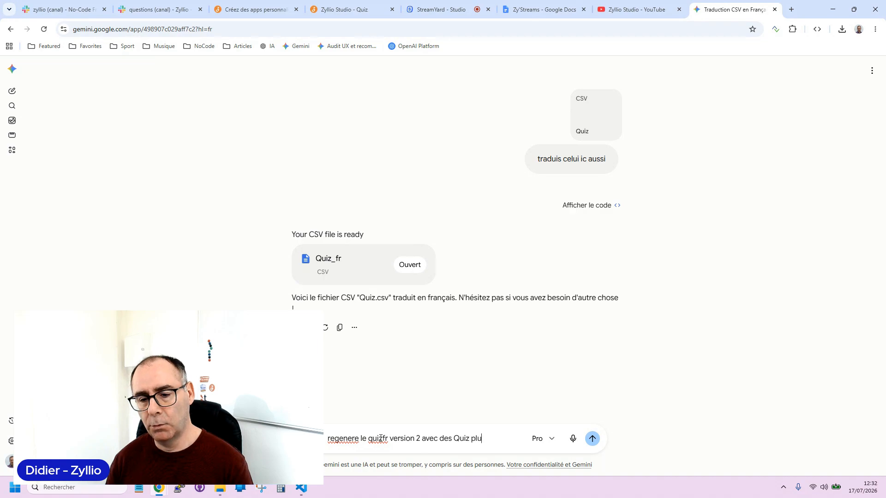
type("s professional")
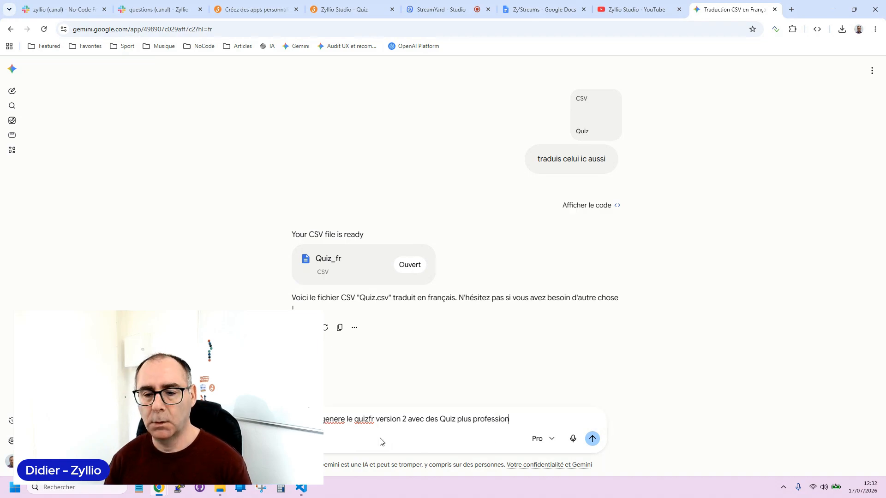
key("BackSpace")
key("BackSpace")
type("el par rexe")
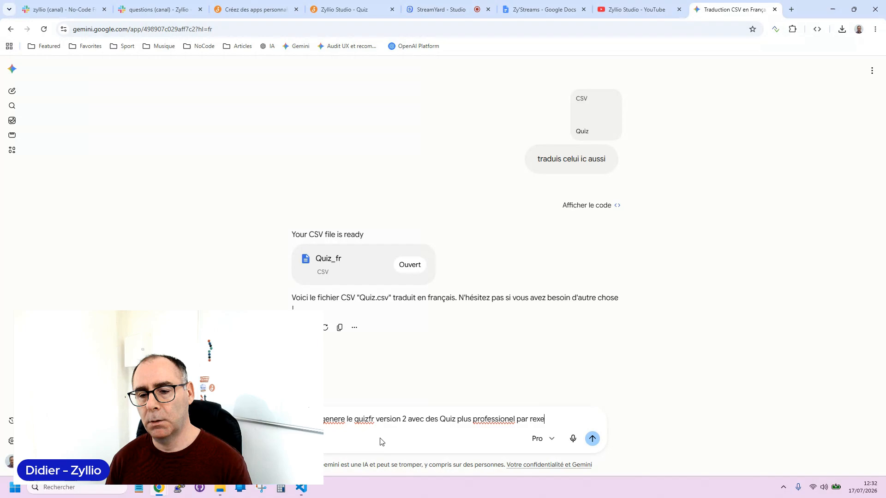
Complete the request with "par exemple la sécurité des employés au travail . ensuite on generera des questions. on reste sue 3 themes" and send it.
key("BackSpace")
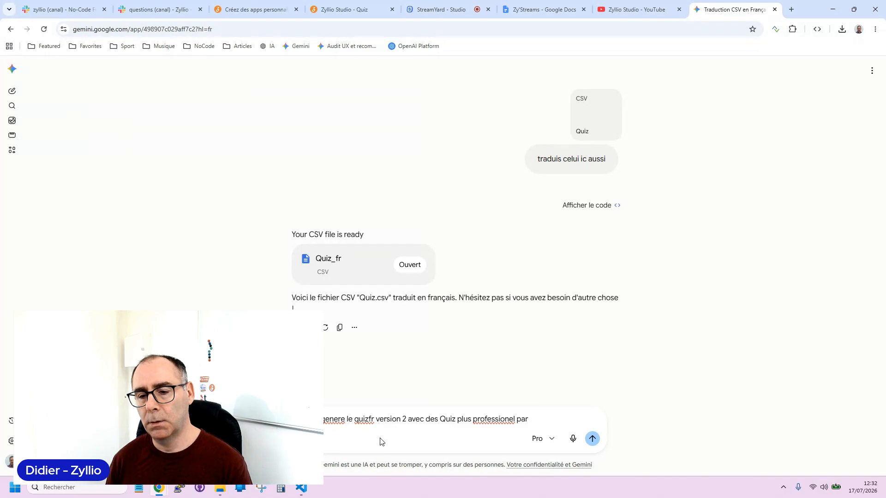
type("exm")
key("BackSpace")
type("emple ")
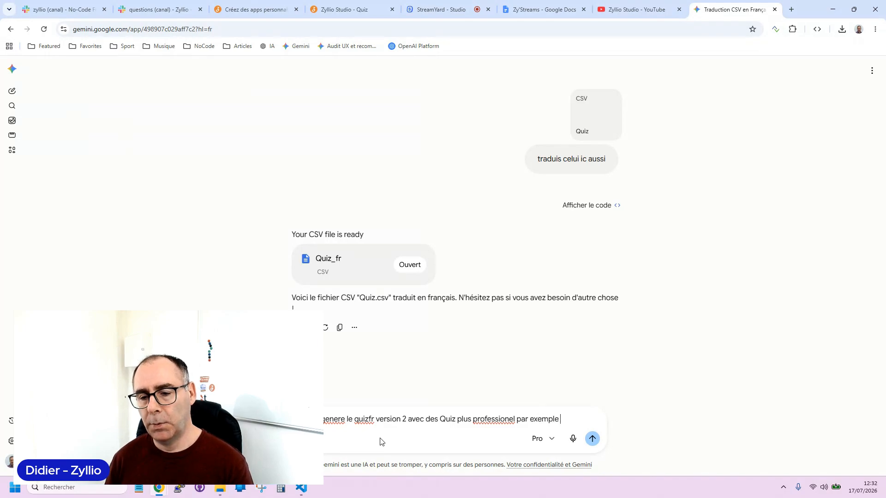
type("la sé")
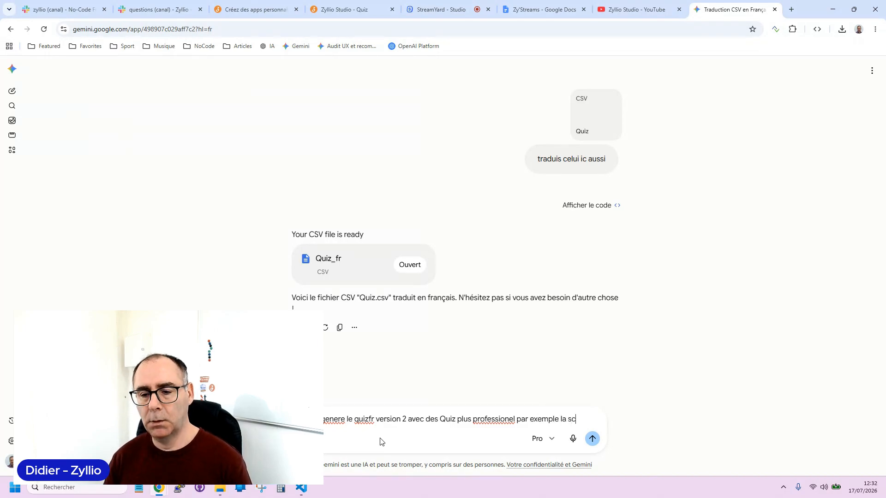
type("curi")
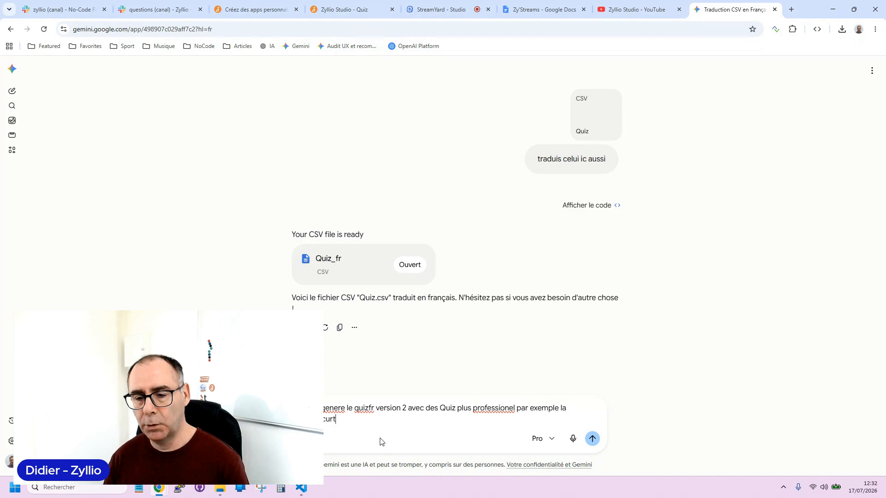
key("BackSpace")
type("ité des")
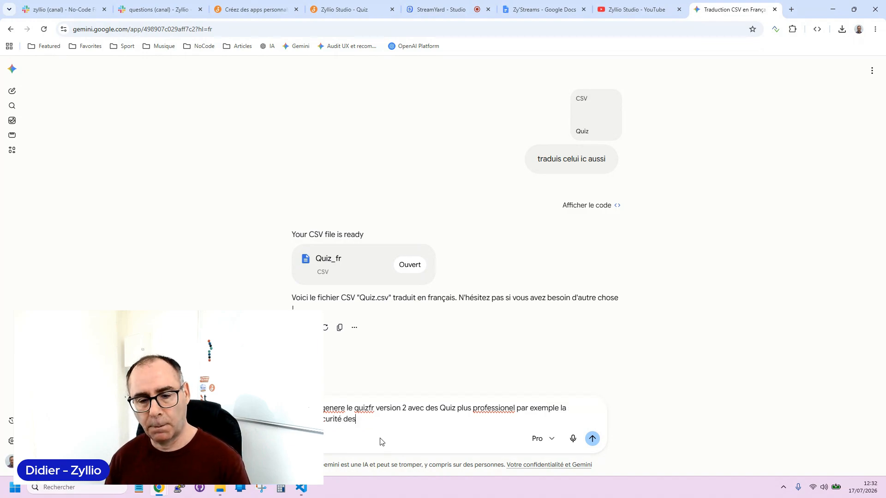
type(" employés ")
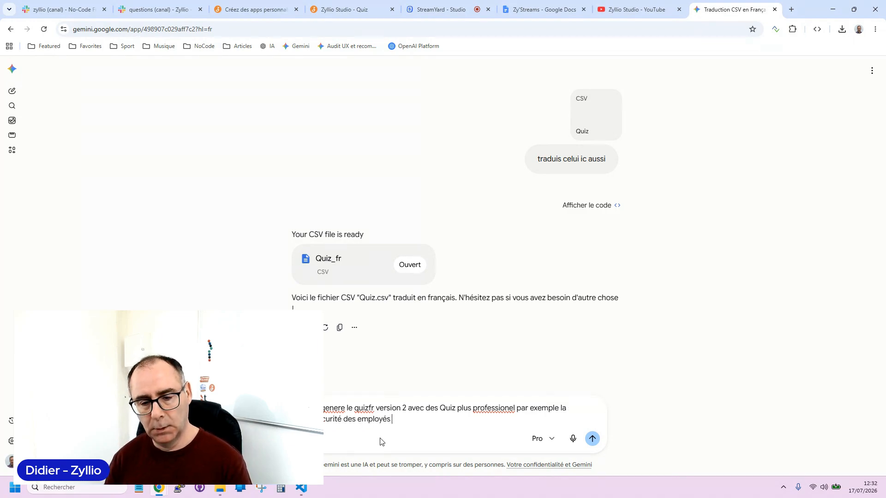
type("au trava")
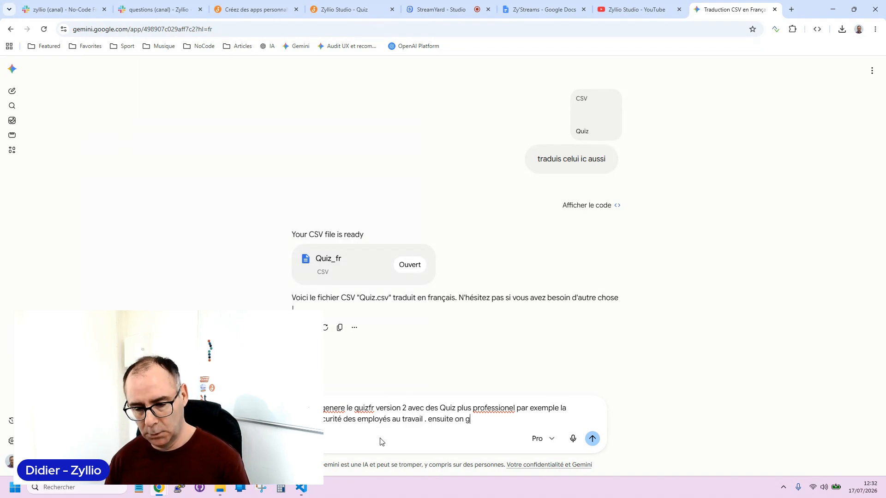
type("il . ensuite on generera des qu")
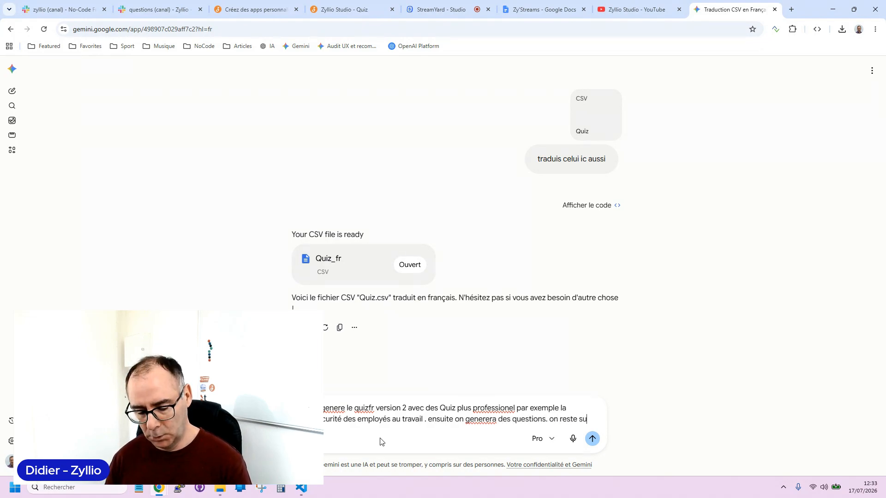
type("estions. on reste e 3 theme")
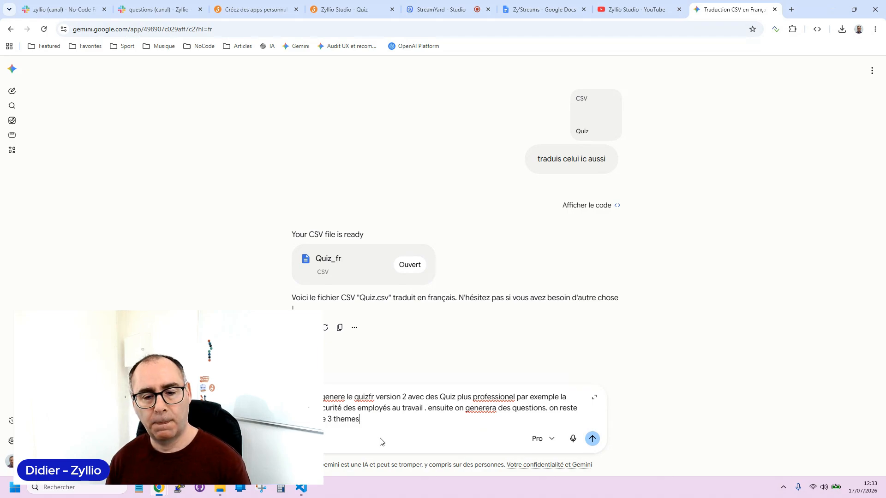
key("Return")
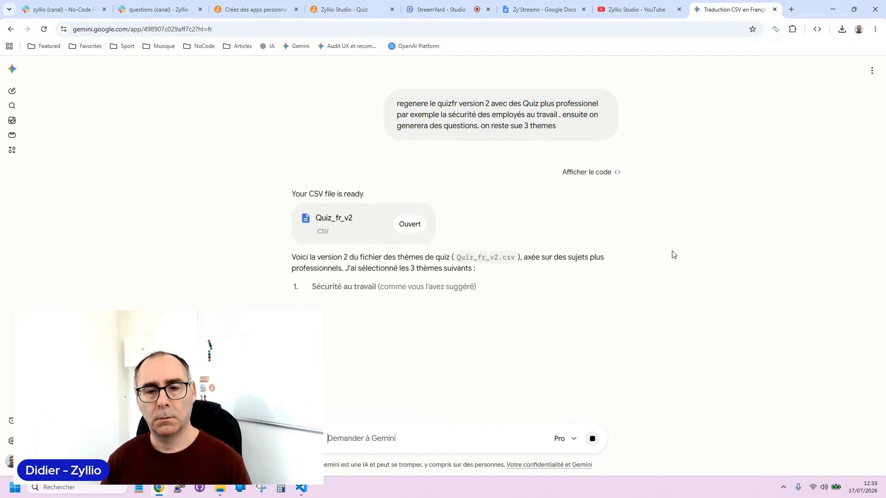
Preview the generated Quiz_fr_v2 CSV file to check its quiz themes and image links, and close the preview.
left_click(410, 225)
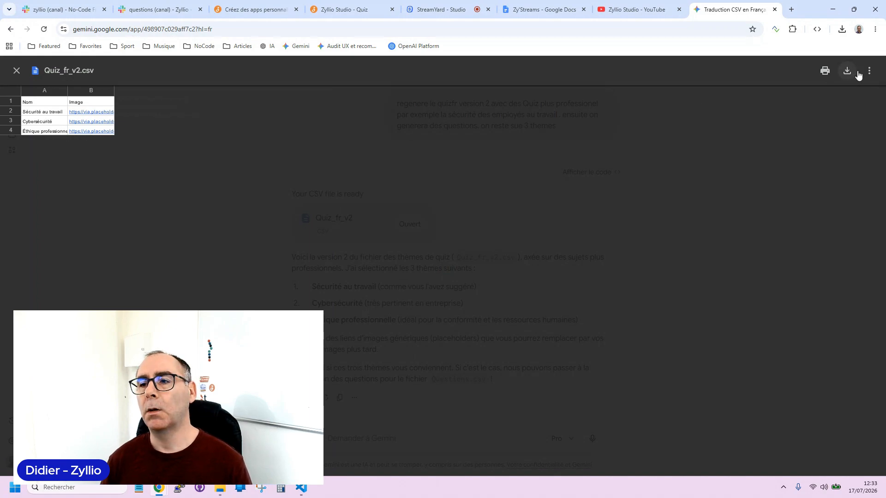
left_click(14, 70)
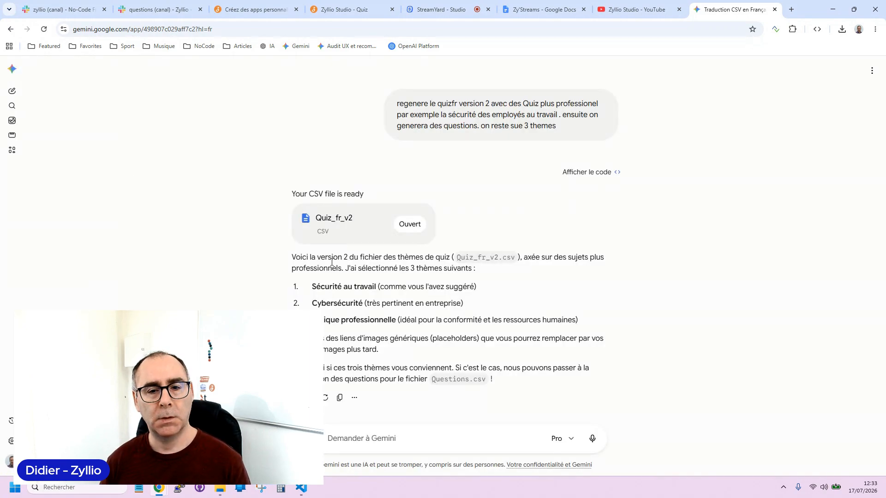
Preview the Quiz_fr_v2 CSV again, close it and review the three proposed themes in Gemini's reply.
left_click(410, 224)
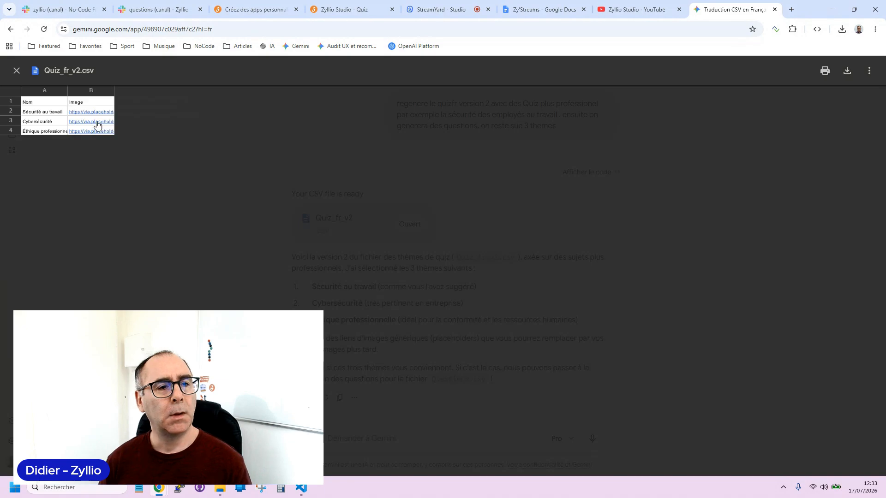
left_click(17, 71)
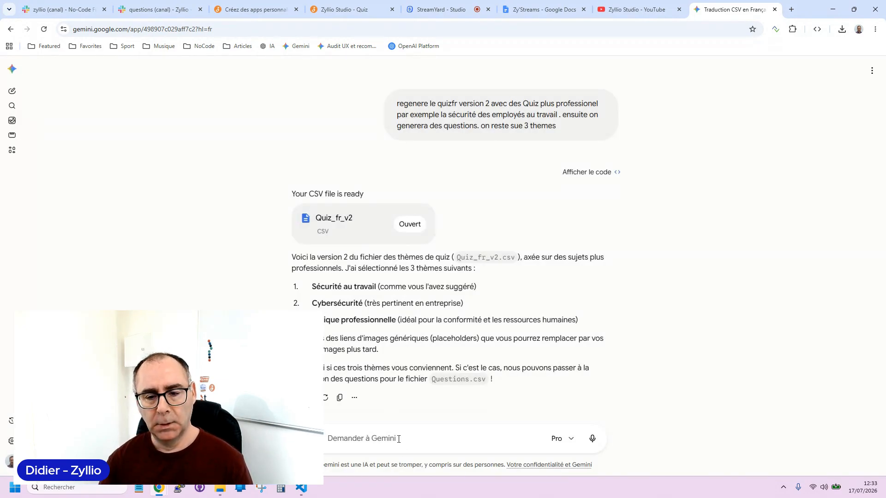
scroll(431, 395, "down", 1)
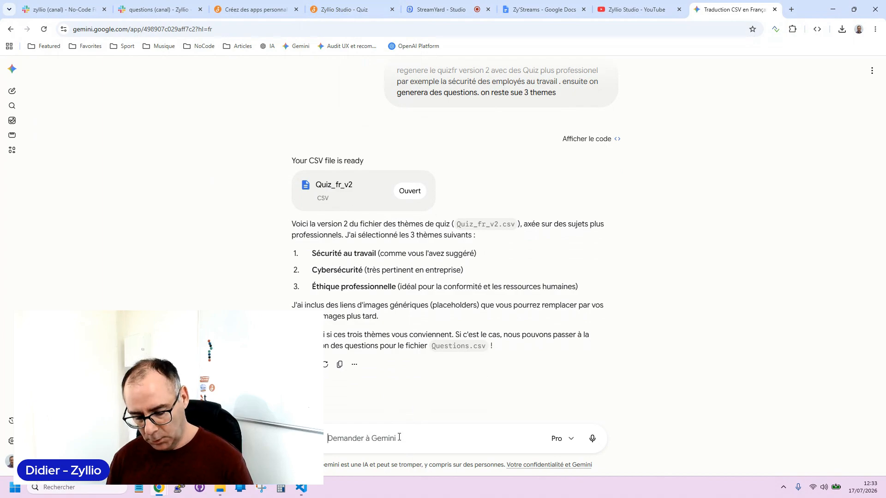
Send Gemini the request "fait de meem avec le fichiers des questions sur ces 3 themes".
type("fait de meem avec le")
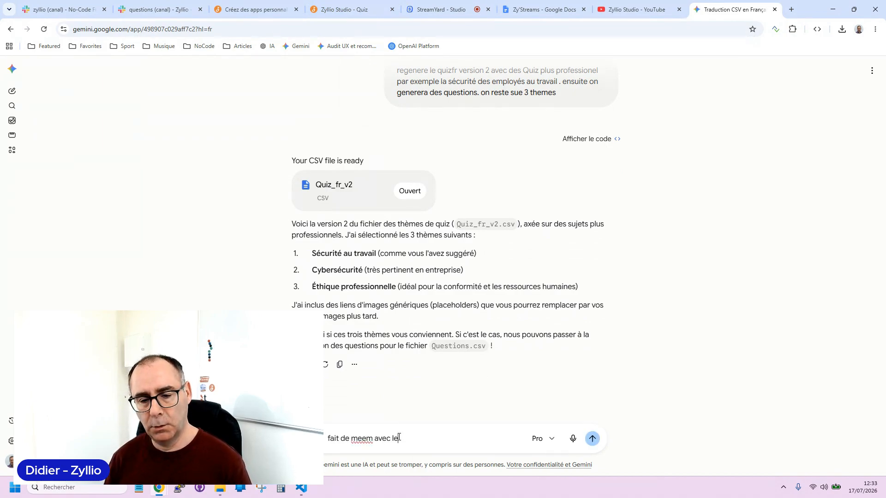
type(" fichiers des question")
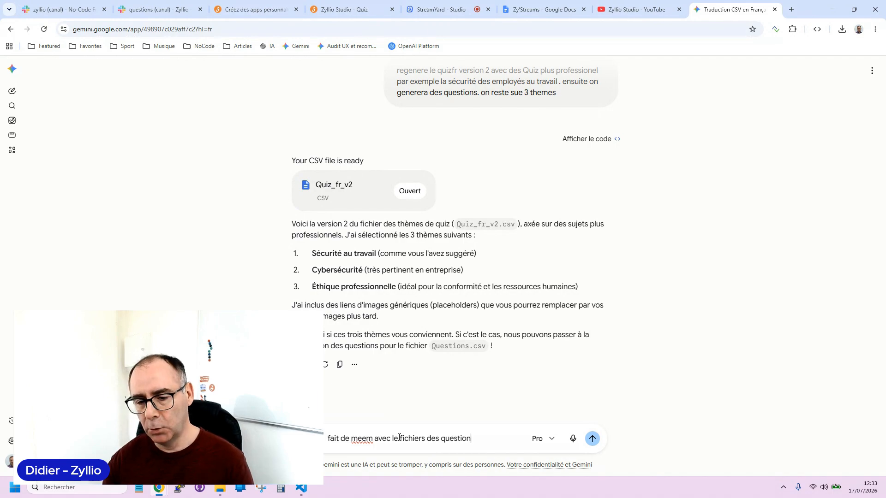
type("s")
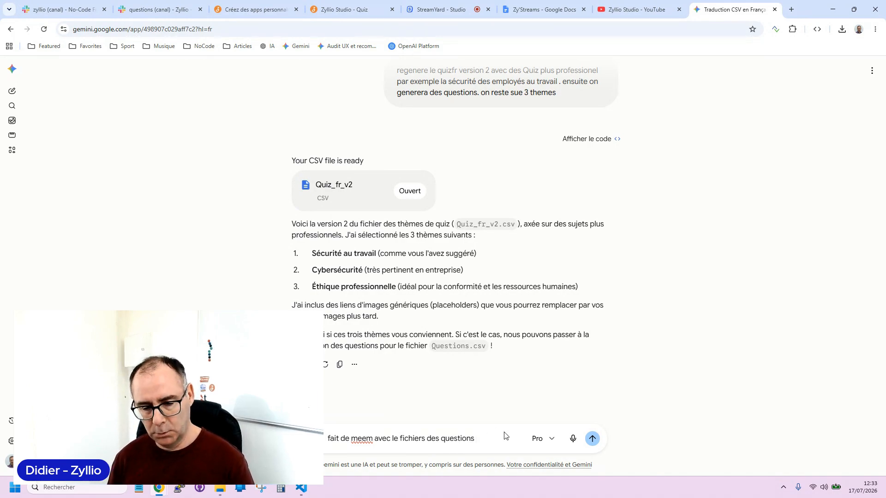
type(" sur l")
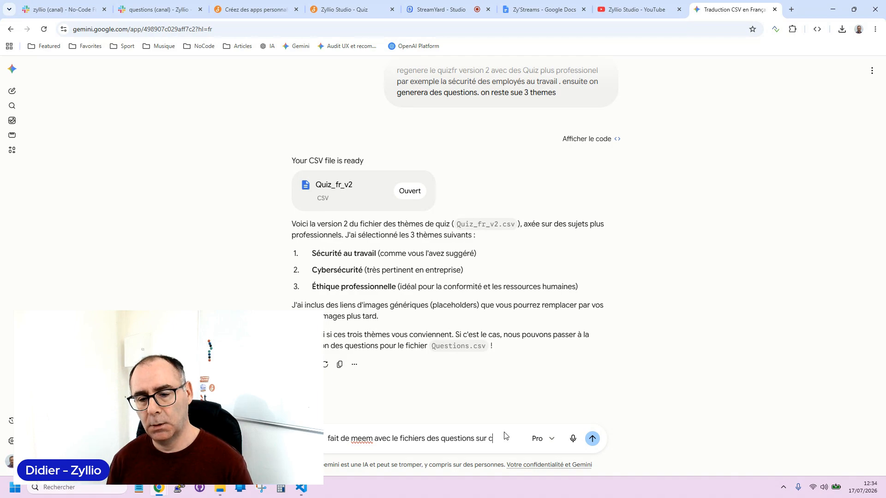
type("es 3 the")
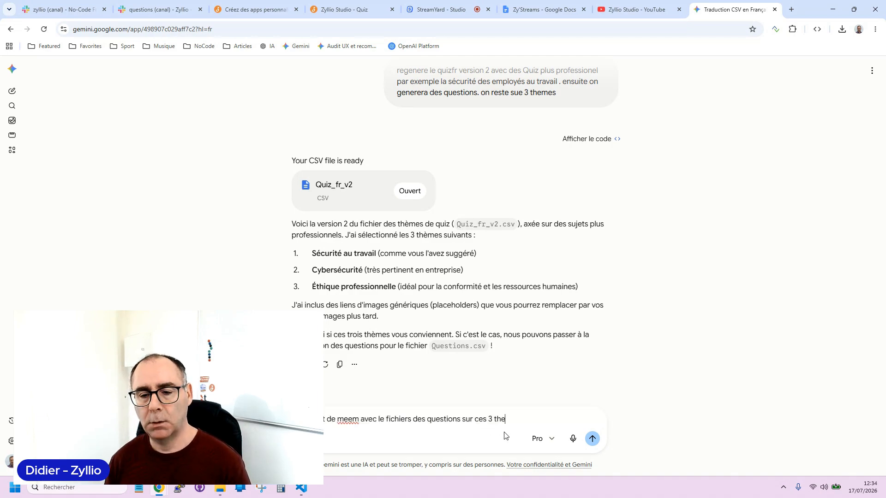
type("mes")
key("Return")
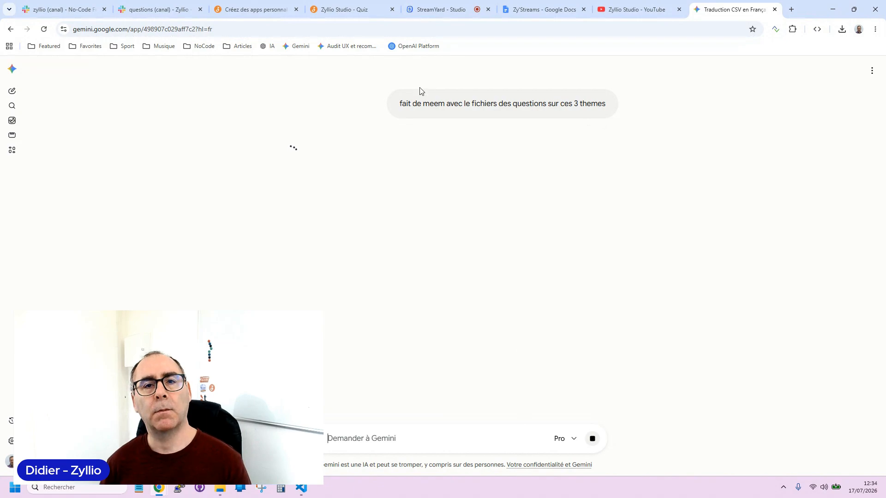
Switch to Zyllio Studio, delete all rows of the Quiz table in the app's data, and close the data editor.
left_click(373, 10)
left_click(525, 71)
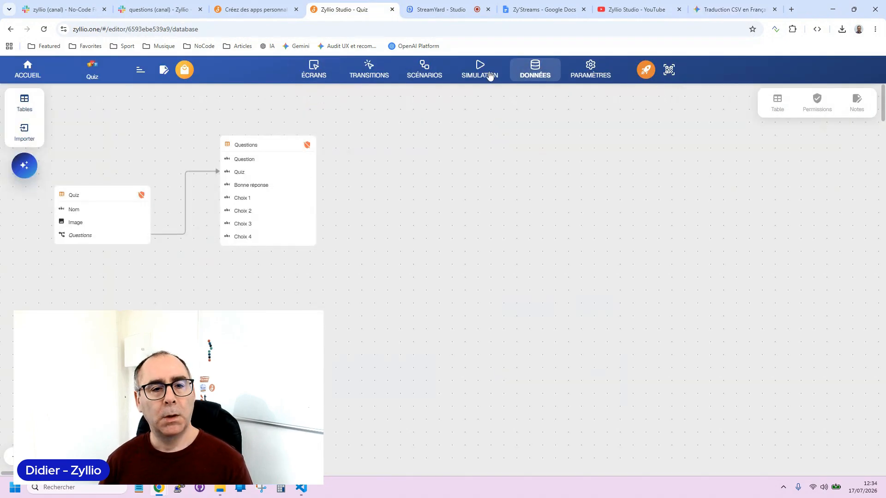
left_click(118, 197)
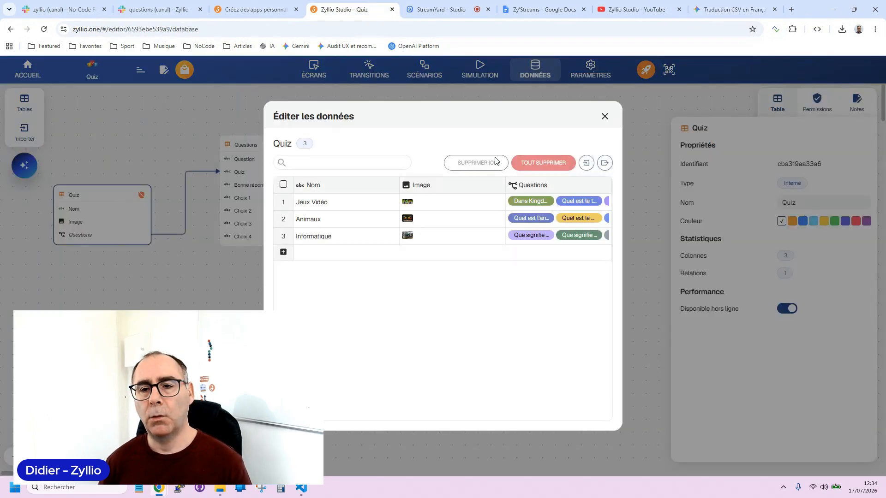
left_click(548, 164)
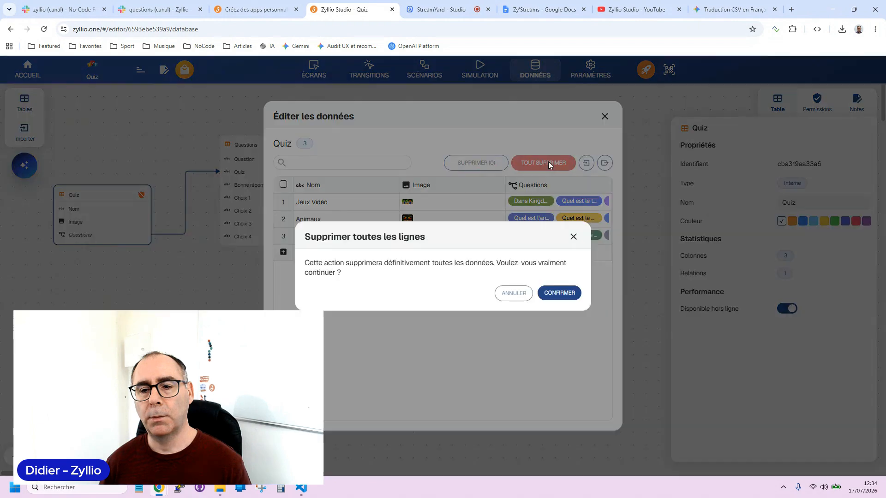
left_click(556, 294)
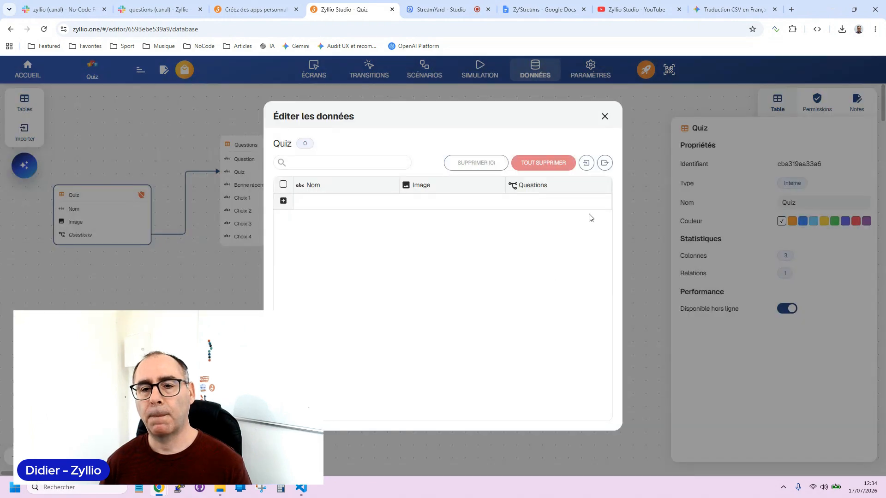
left_click(605, 117)
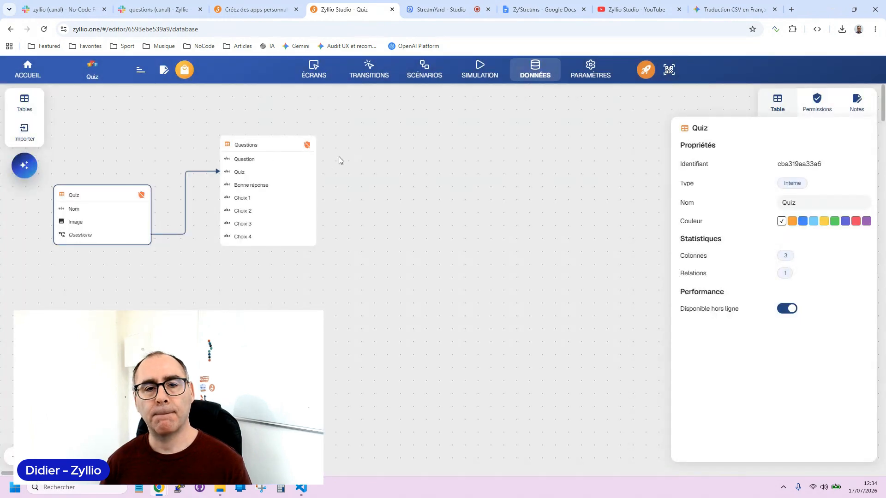
Delete all rows of the Questions table and confirm the deletion.
left_click(289, 145)
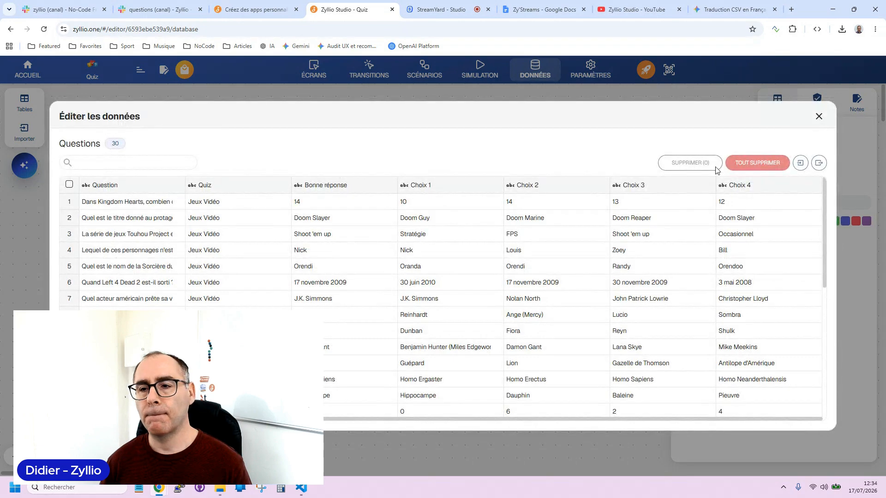
left_click(748, 162)
left_click(559, 293)
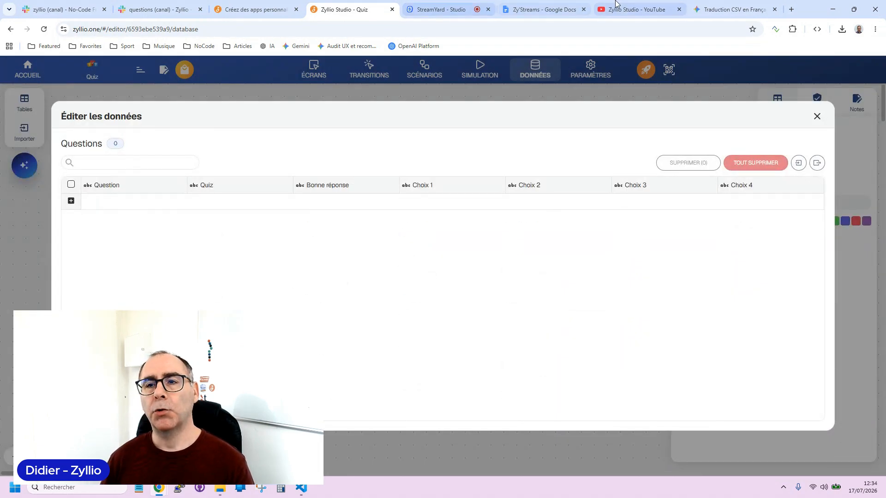
Check Gemini's reply for the Questions_fr_v2 file, and switch to YouTube to open the Zyllio Studio channel's video list.
left_click(635, 9)
left_click(704, 11)
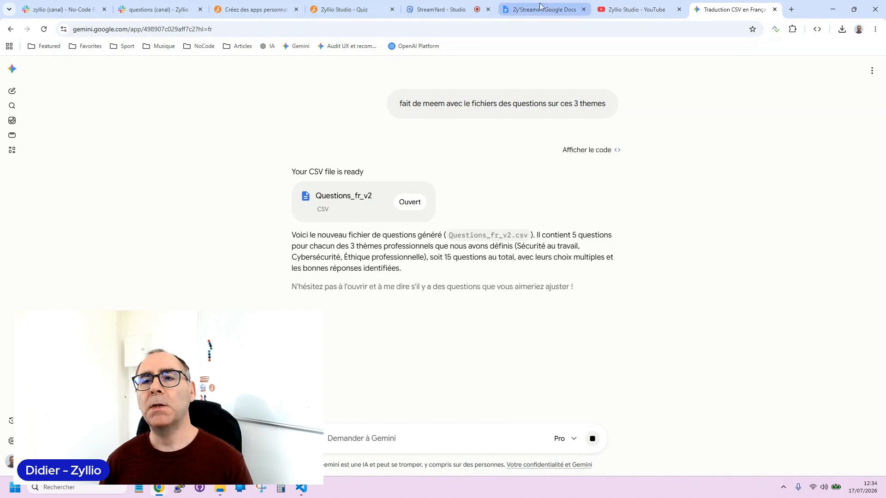
left_click(634, 8)
scroll(561, 230, "down", 3)
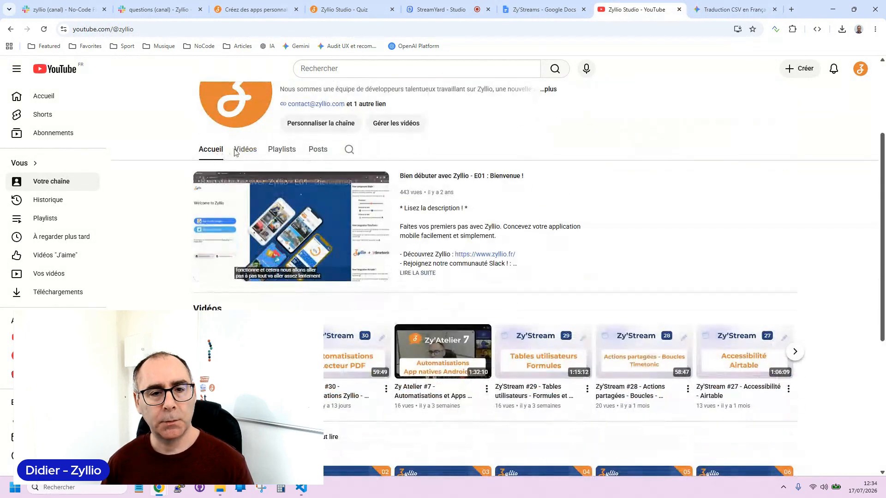
left_click(246, 150)
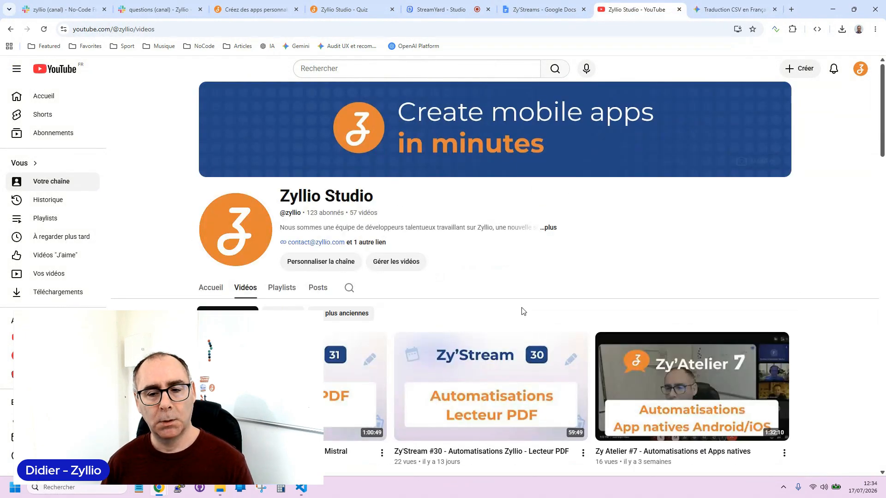
Look through the channel's older Zy'Stream, Zy'Atelier and Zy'News videos to review the topics they cover.
scroll(421, 285, "down", 12)
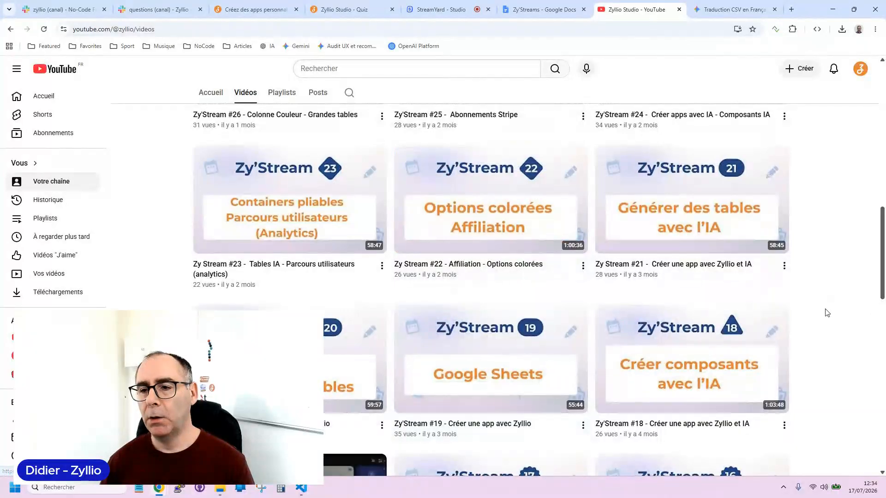
scroll(827, 309, "down", 15)
scroll(827, 307, "down", 15)
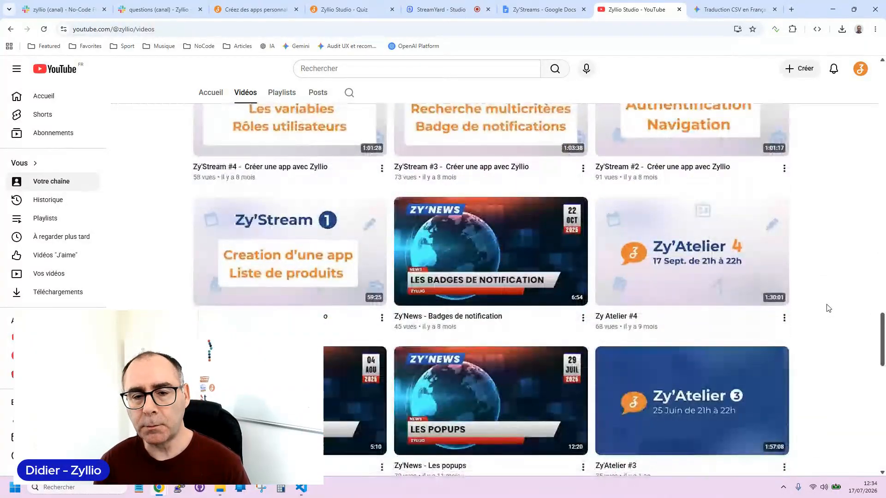
scroll(828, 308, "up", 3)
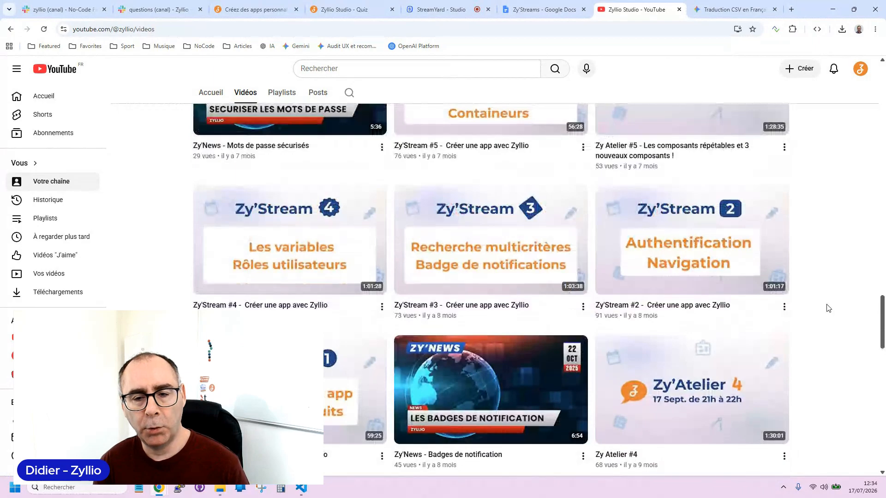
scroll(826, 294, "down", 3)
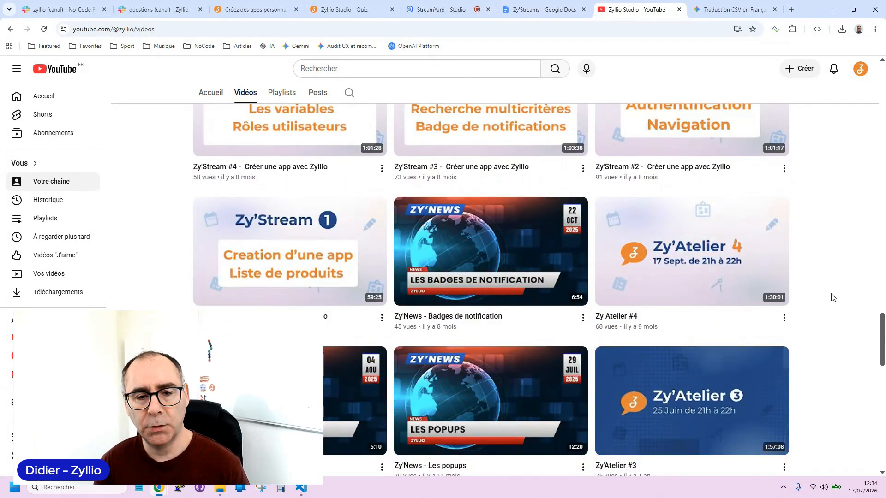
scroll(833, 299, "up", 15)
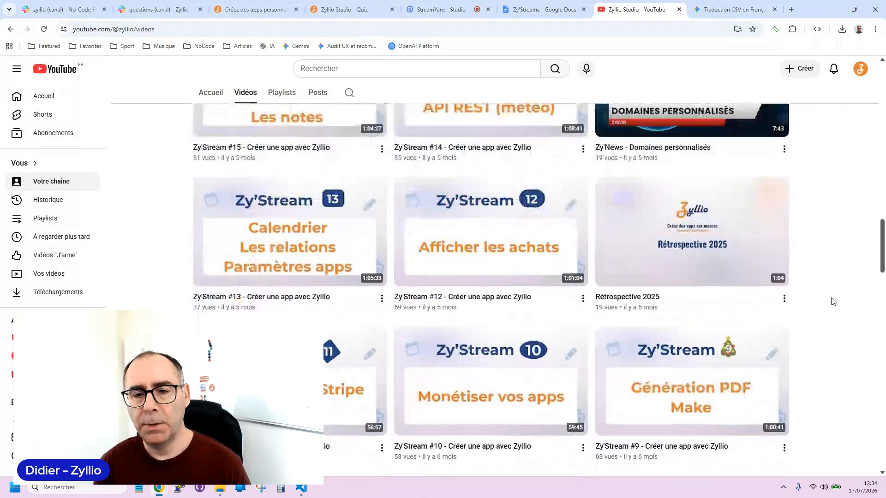
scroll(833, 302, "up", 5)
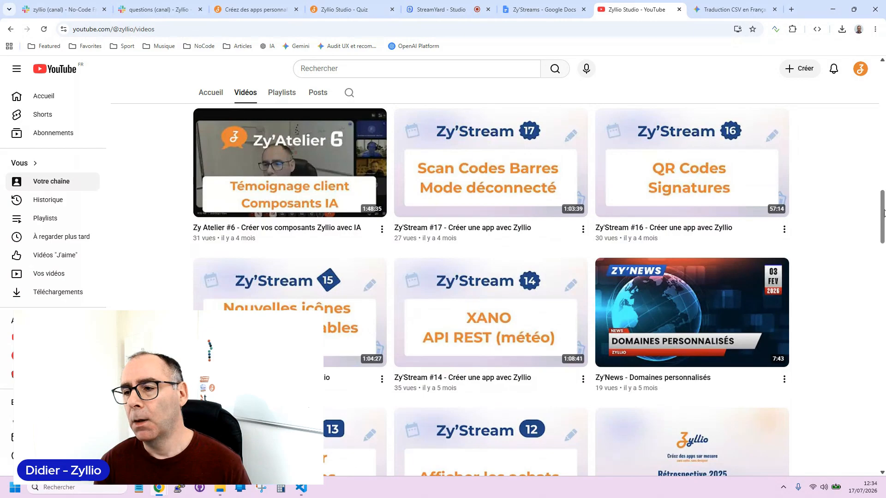
left_click_drag(883, 212, 885, 169)
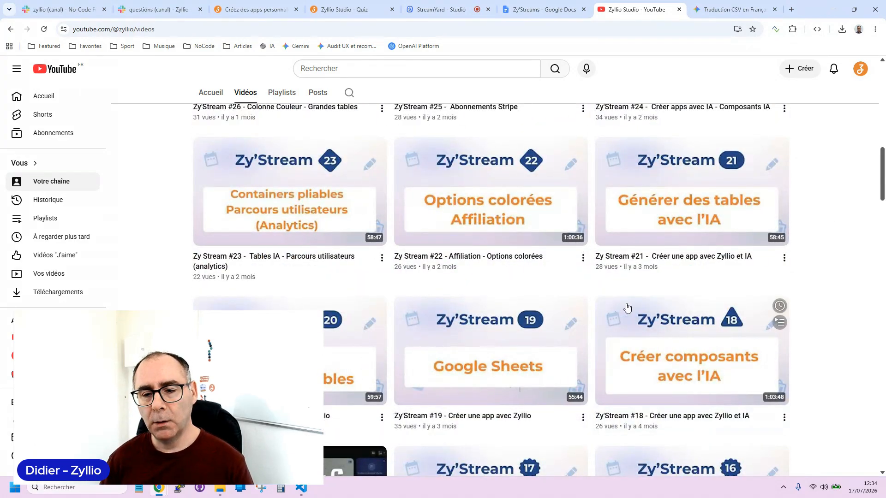
scroll(834, 317, "down", 2)
scroll(834, 317, "down", 3)
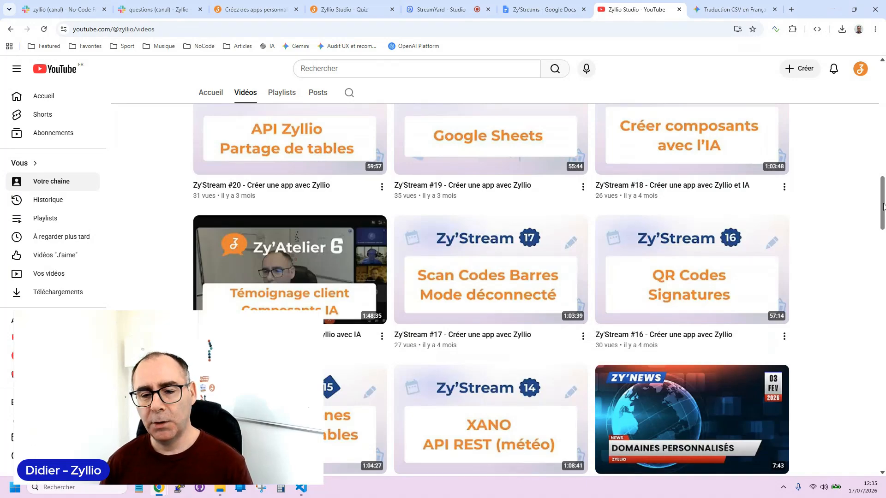
scroll(859, 369, "down", 2)
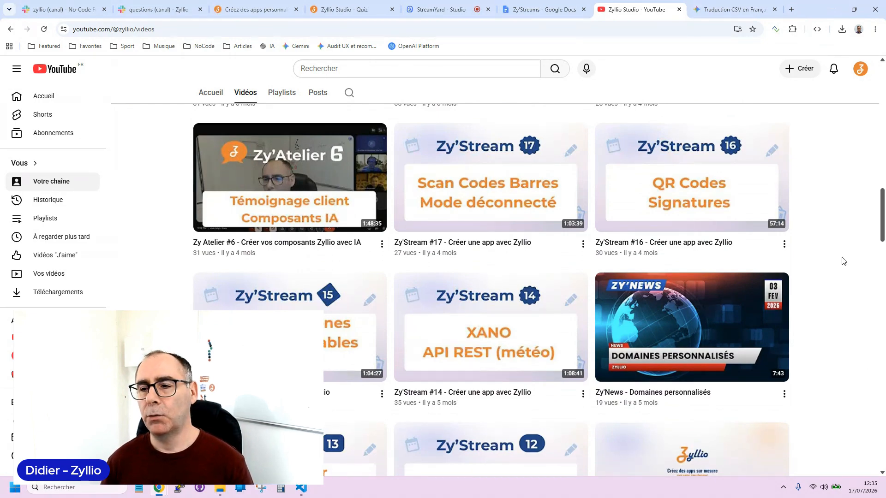
scroll(823, 304, "down", 4)
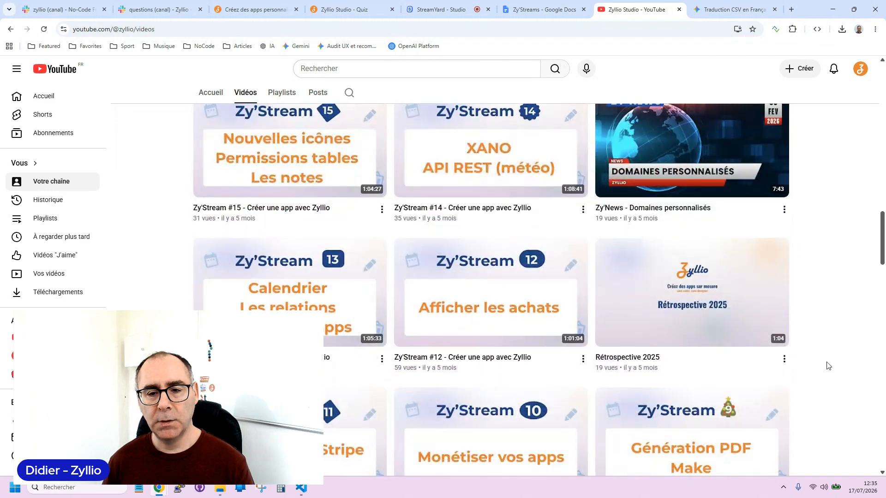
scroll(828, 366, "down", 2)
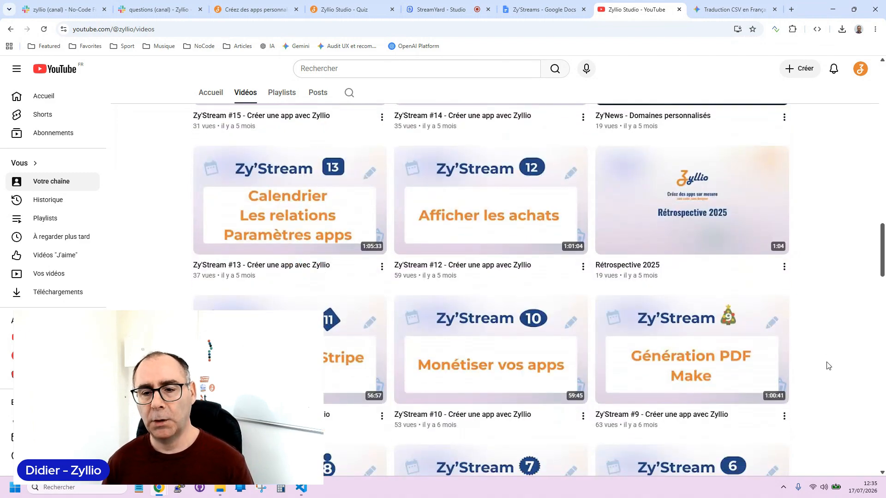
scroll(837, 327, "down", 3)
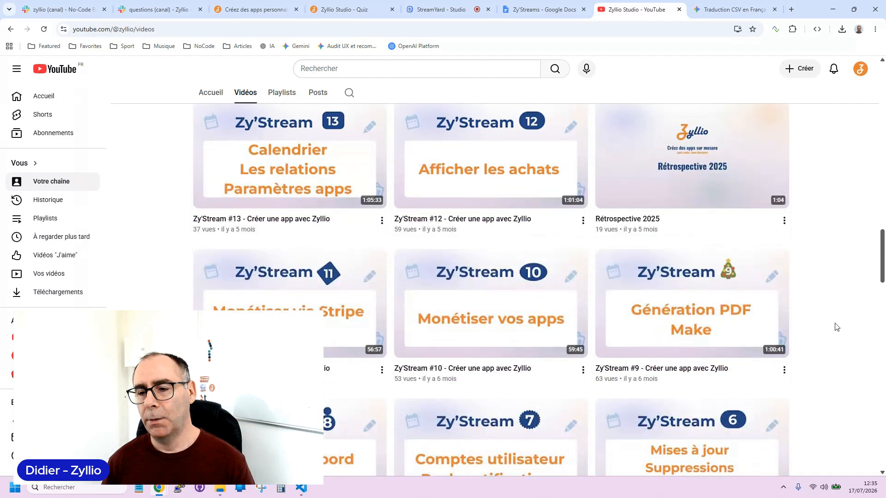
mouse_move(702, 245)
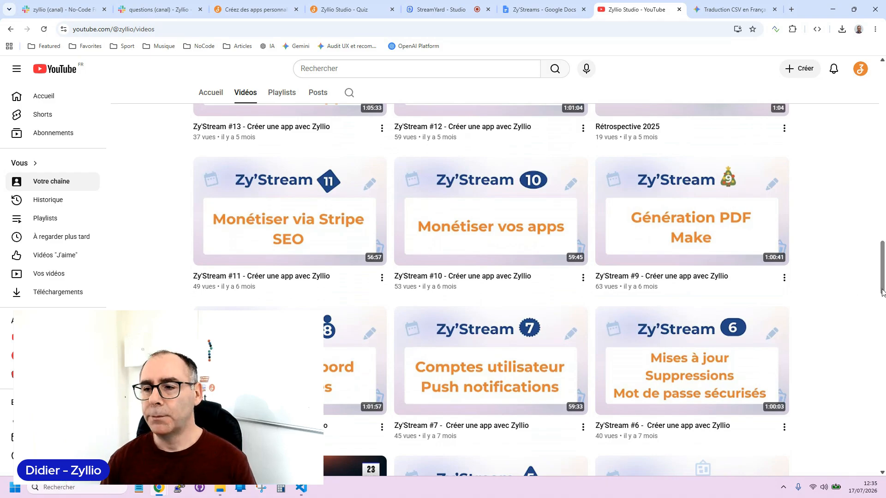
Return to the newest videos in the channel's list and review the topics of the latest Zy'Stream episodes.
left_click_drag(884, 290, 883, 113)
scroll(883, 113, "down", 4)
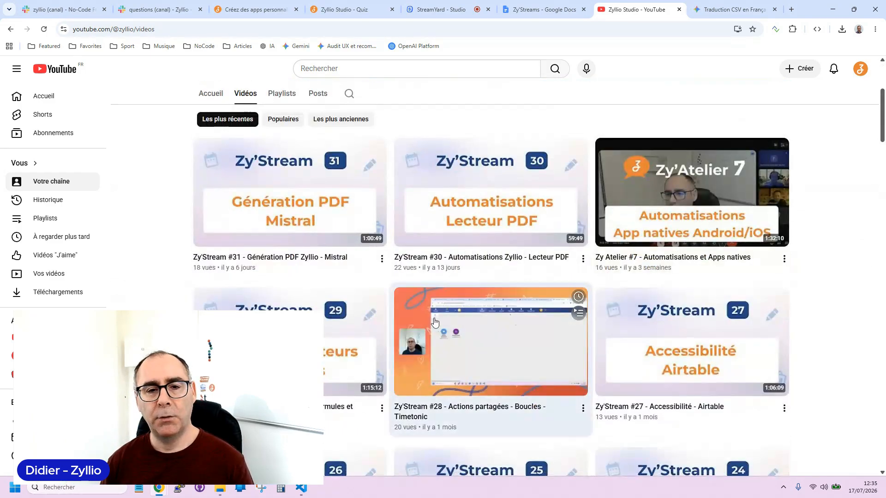
scroll(870, 295, "down", 1)
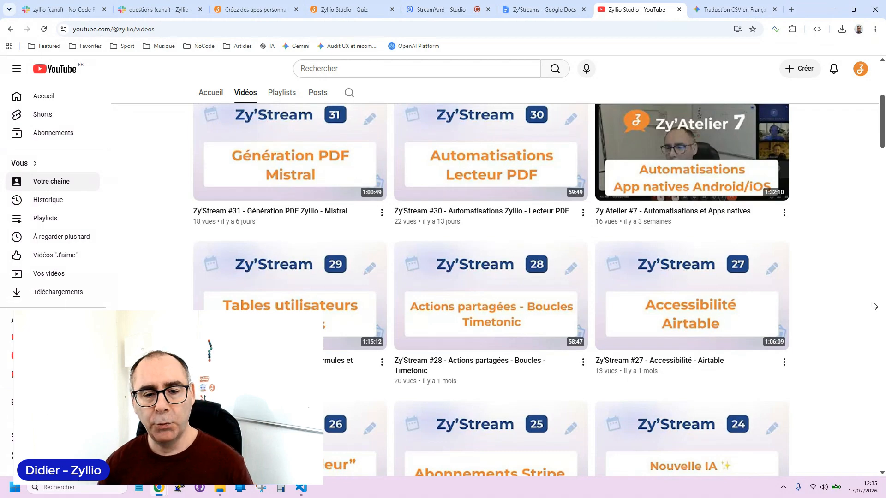
scroll(835, 305, "down", 2)
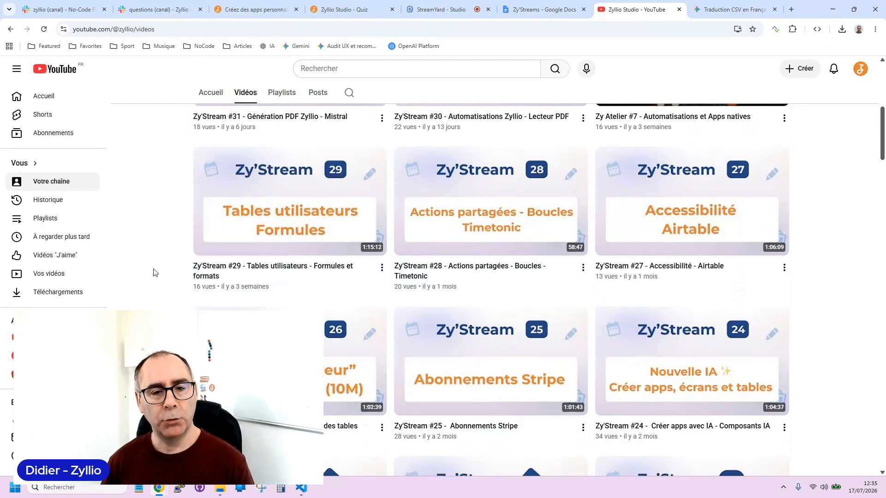
Browse the channel's older Zy'Stream and Zy'News videos to review their topics, and return to the most recent ones.
scroll(155, 272, "down", 1)
scroll(165, 293, "down", 6)
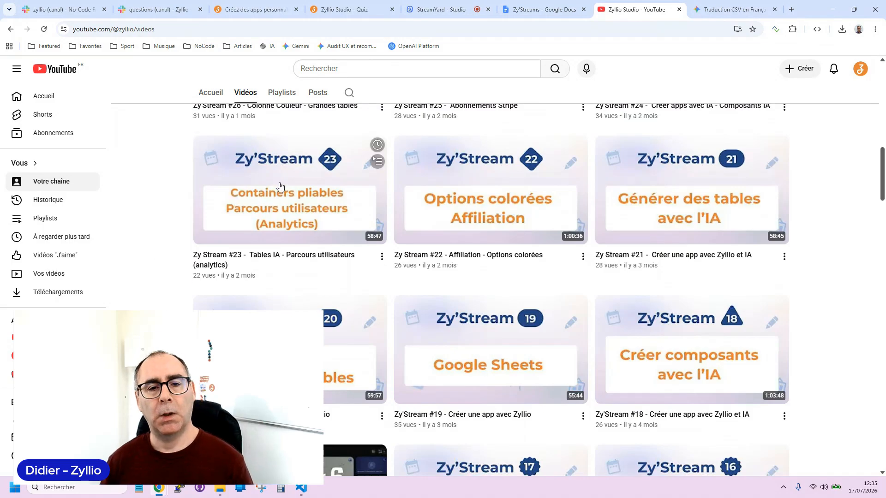
scroll(180, 226, "down", 7)
scroll(489, 249, "down", 3)
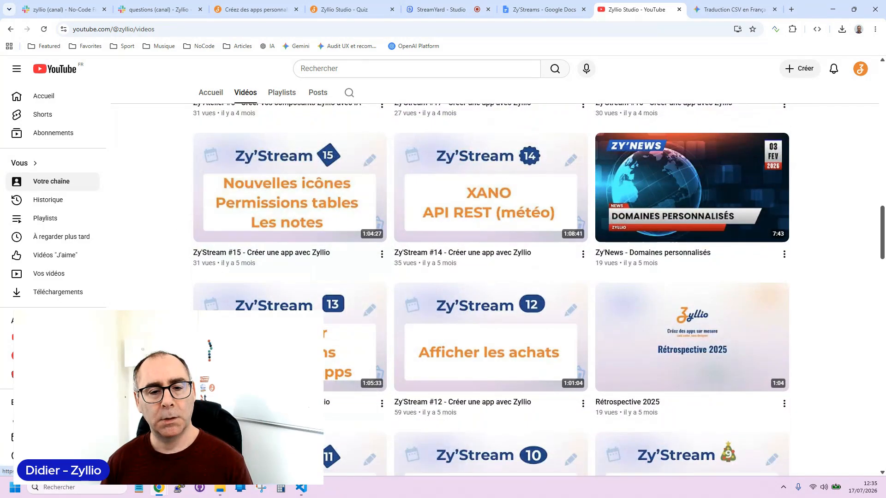
scroll(489, 291, "down", 11)
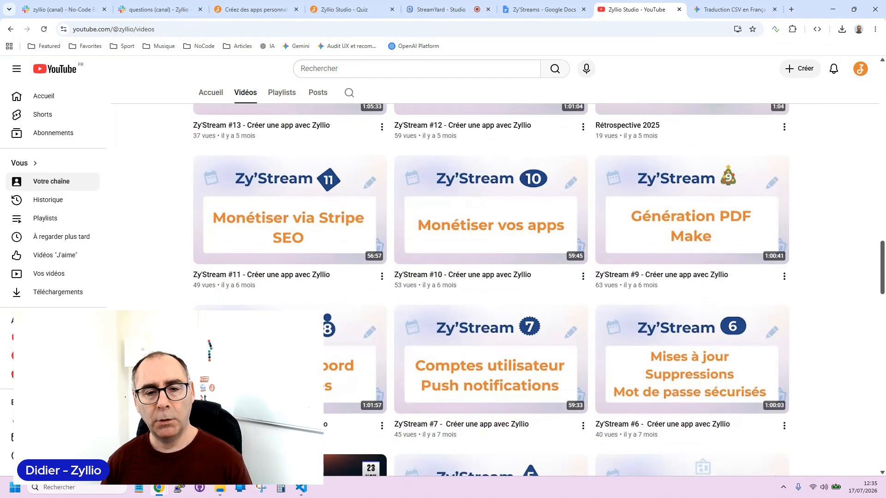
scroll(489, 291, "down", 3)
scroll(489, 290, "up", 20)
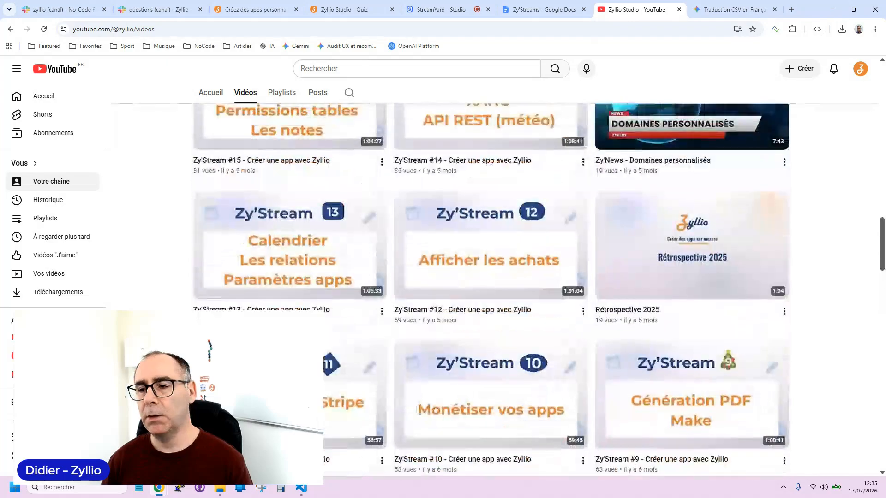
scroll(830, 330, "up", 6)
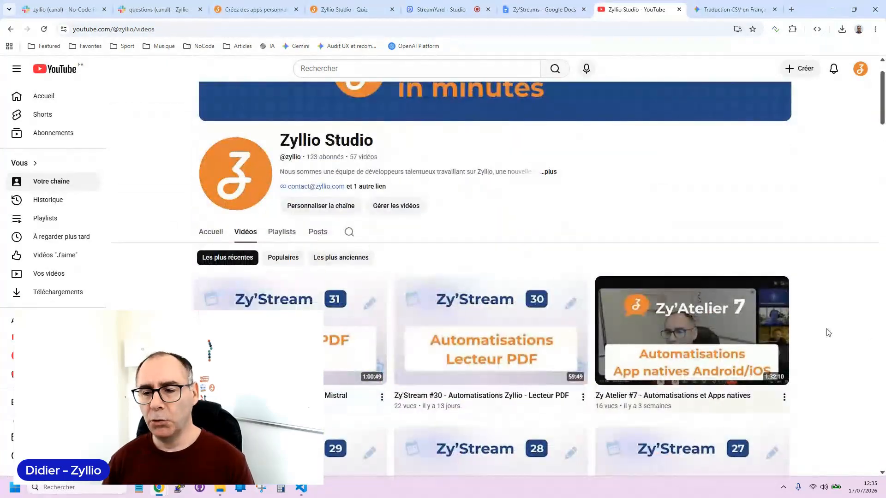
scroll(835, 330, "down", 5)
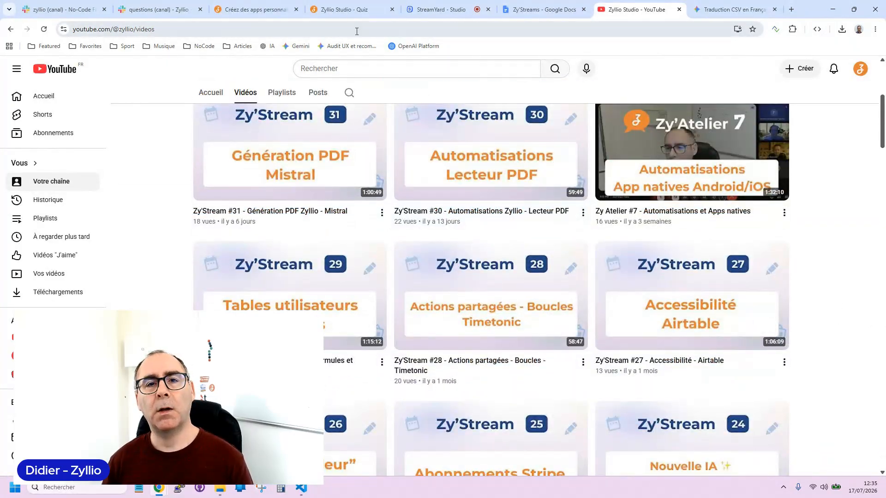
Close the Questions data editor in Zyllio Studio, and switch to Gemini to download the Questions_fr_v2.csv file.
left_click(331, 12)
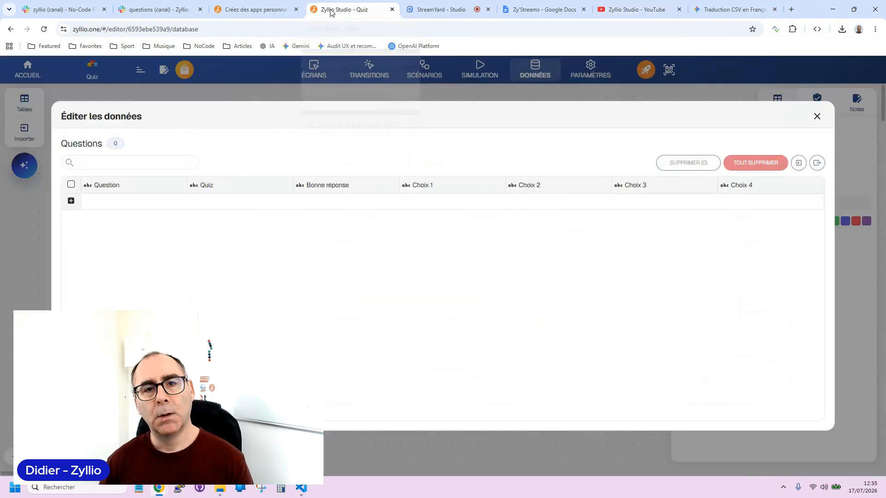
left_click(818, 117)
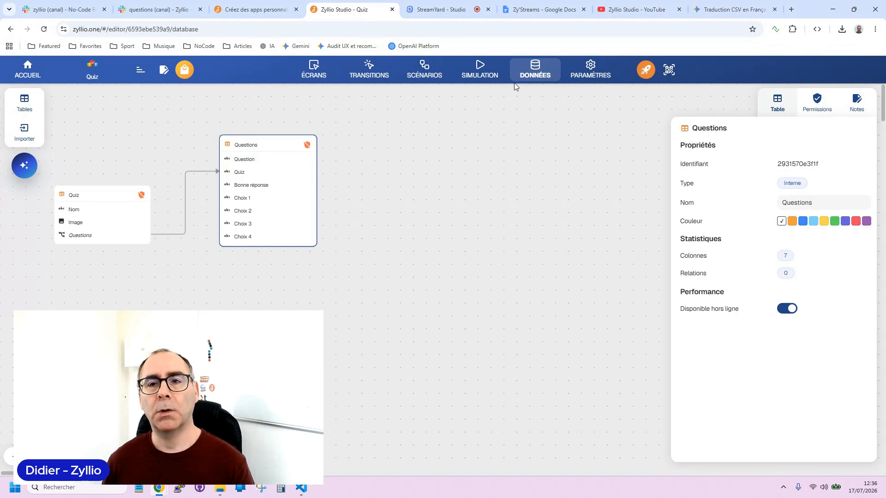
left_click(733, 10)
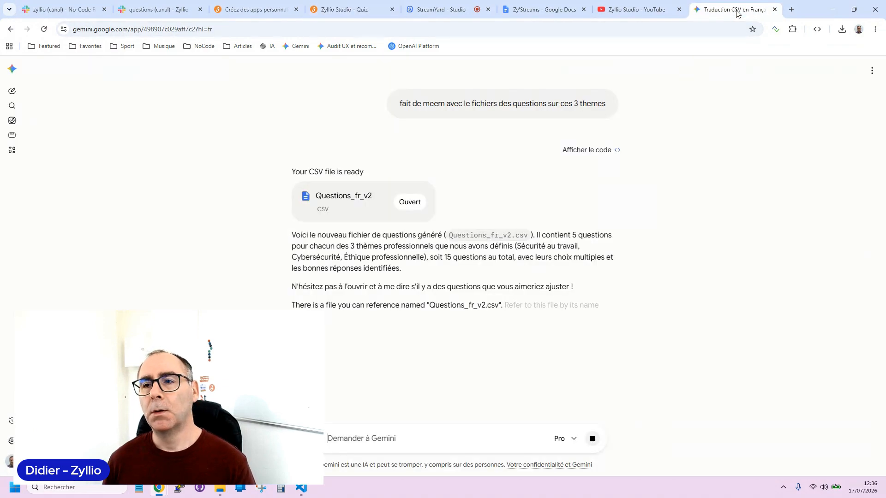
left_click(410, 203)
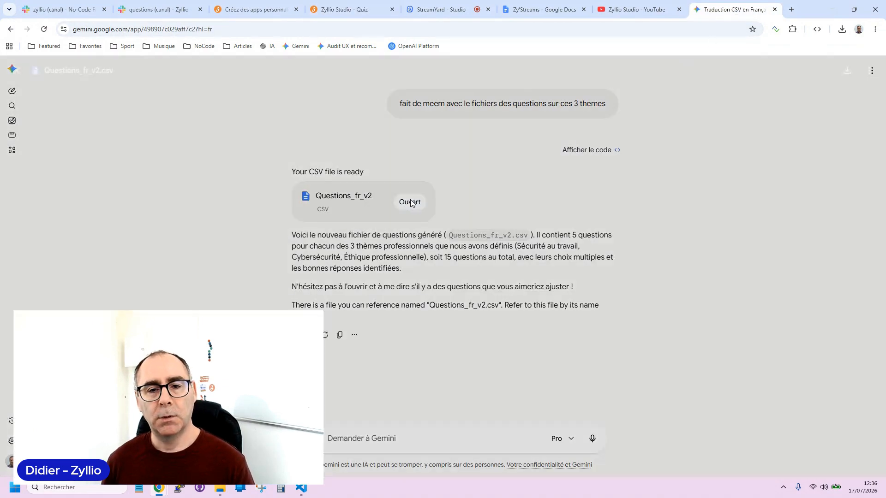
left_click(848, 70)
Return to Zyllio Studio and open the Quiz table's data editor, dismissing the CSV import file picker.
left_click(344, 9)
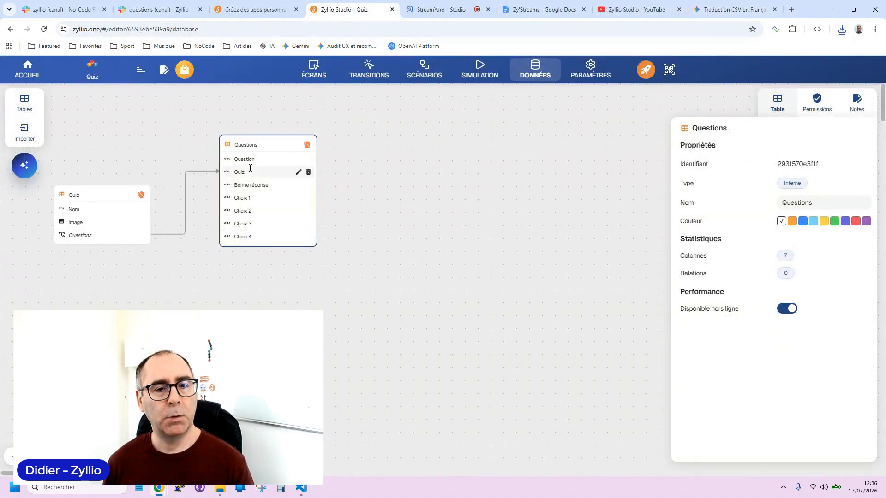
mouse_move(296, 148)
left_click(123, 195)
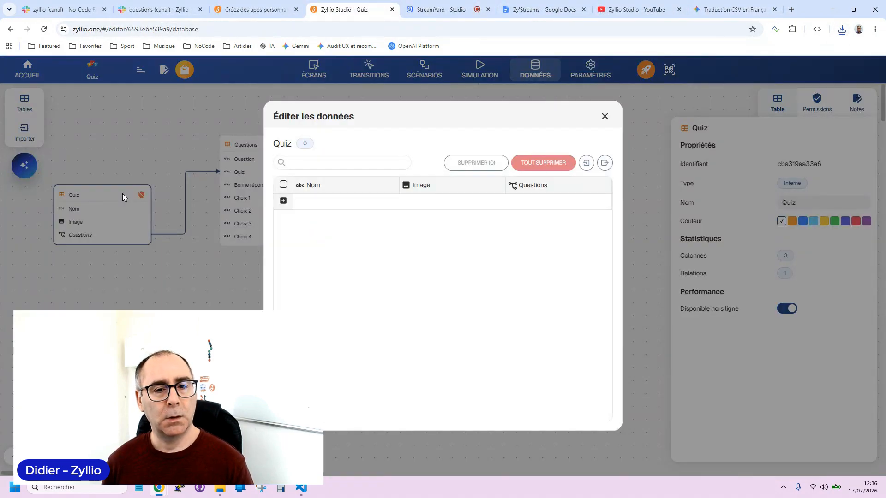
left_click(586, 163)
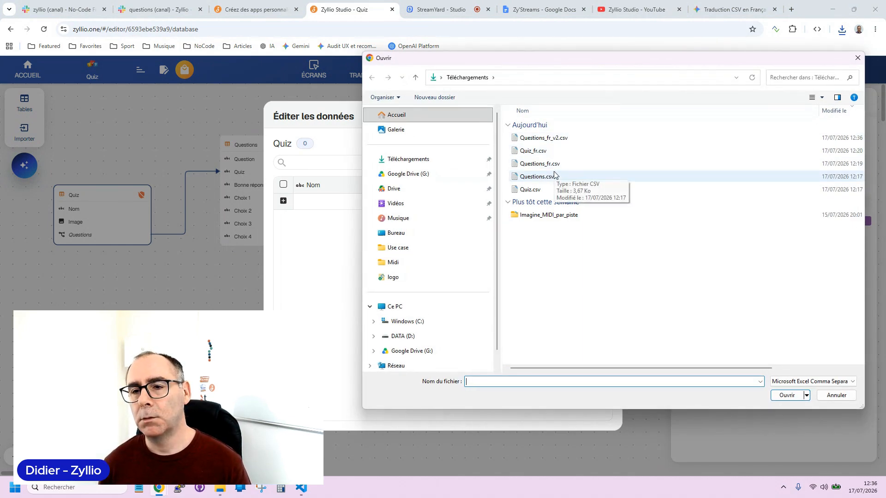
left_click(836, 395)
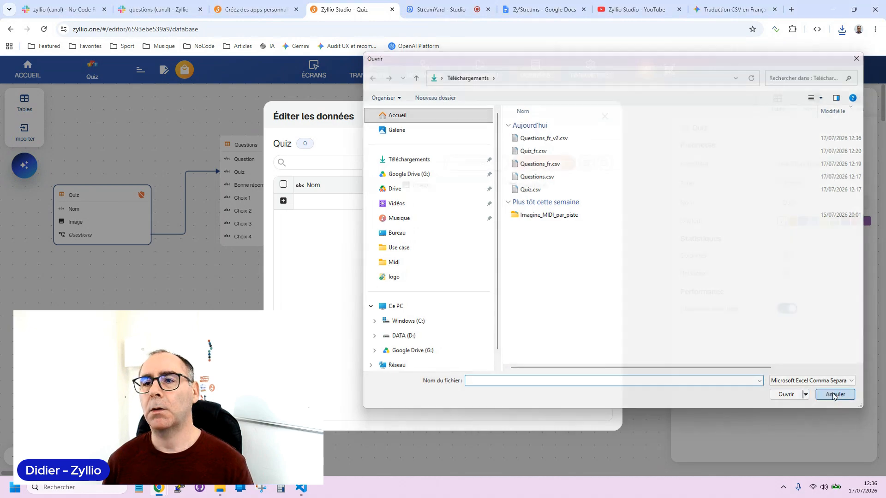
Switch to Gemini, close the questions file preview, and download the Quiz_fr_v2.csv file from the earlier reply.
left_click(744, 4)
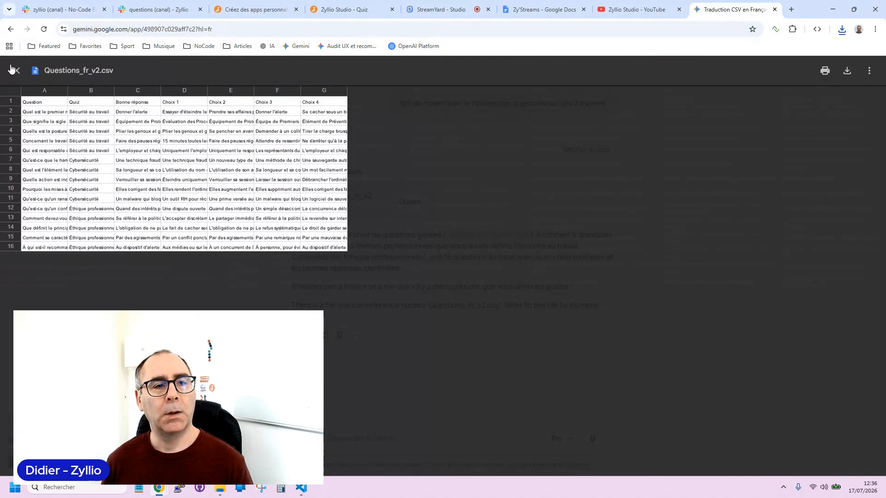
left_click(14, 70)
scroll(497, 331, "up", 7)
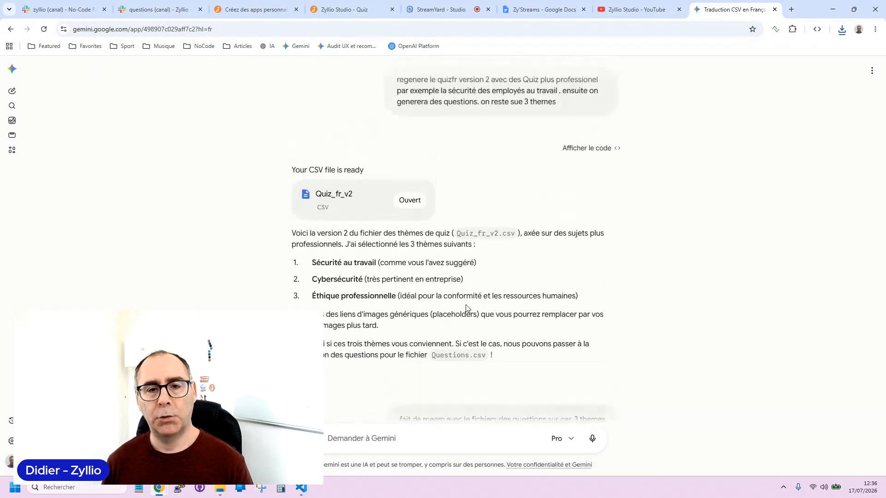
left_click(364, 200)
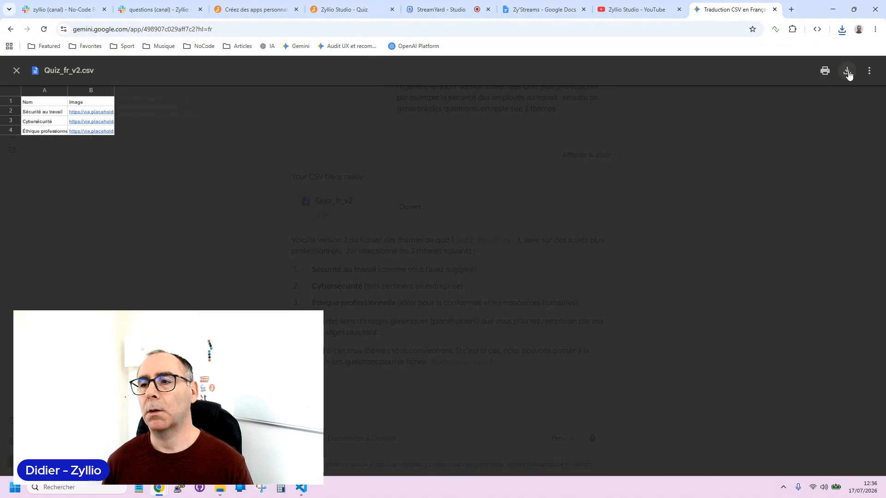
left_click(847, 71)
Switch back to Zyllio Studio and import Quiz_fr_v2.csv into the Quiz table.
left_click(334, 6)
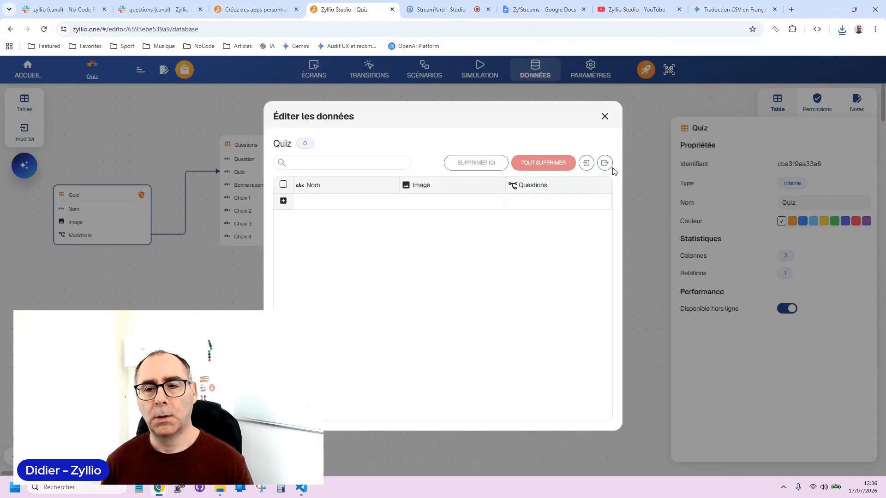
left_click(587, 163)
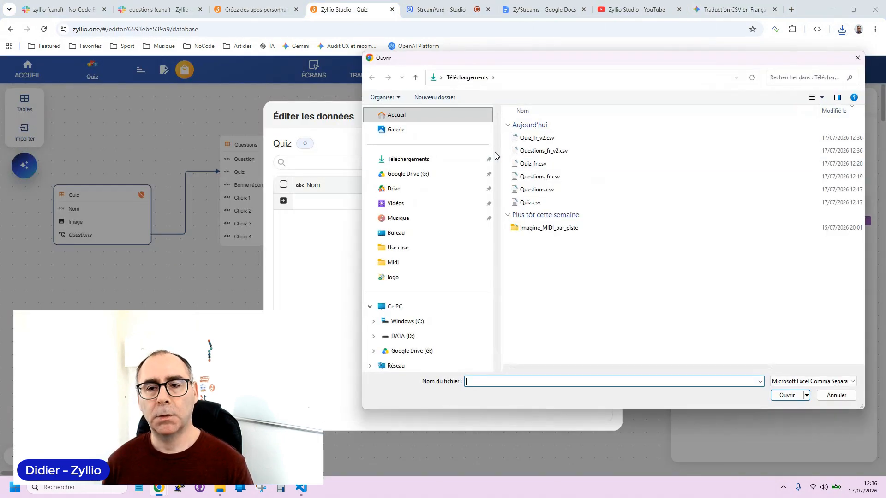
left_click(540, 138)
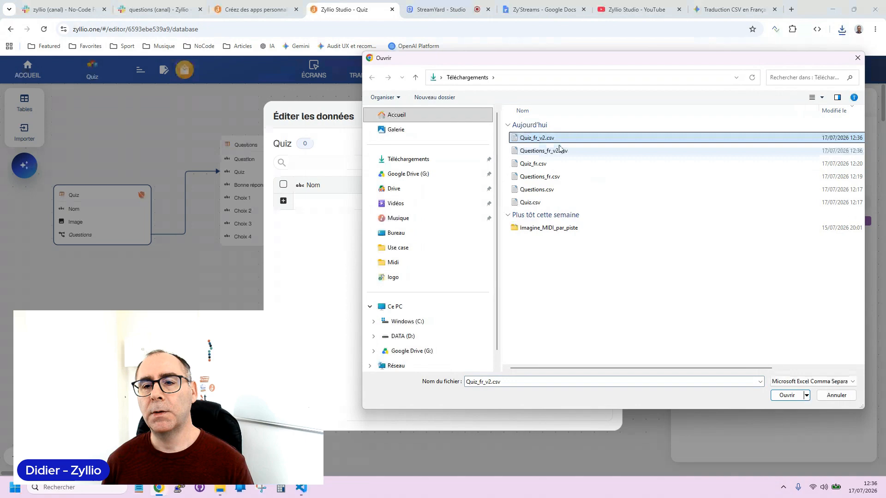
left_click(786, 396)
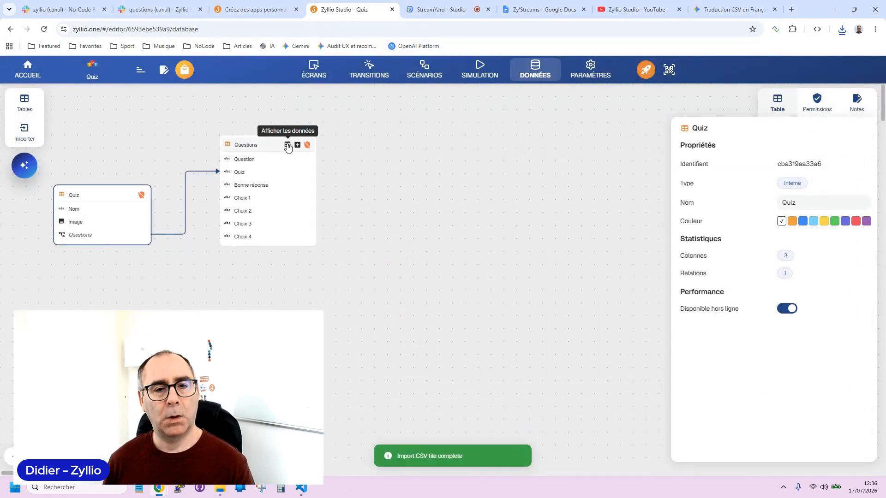
Open the Questions table's data and import Questions_fr_v2.csv into it.
left_click(289, 145)
left_click(798, 163)
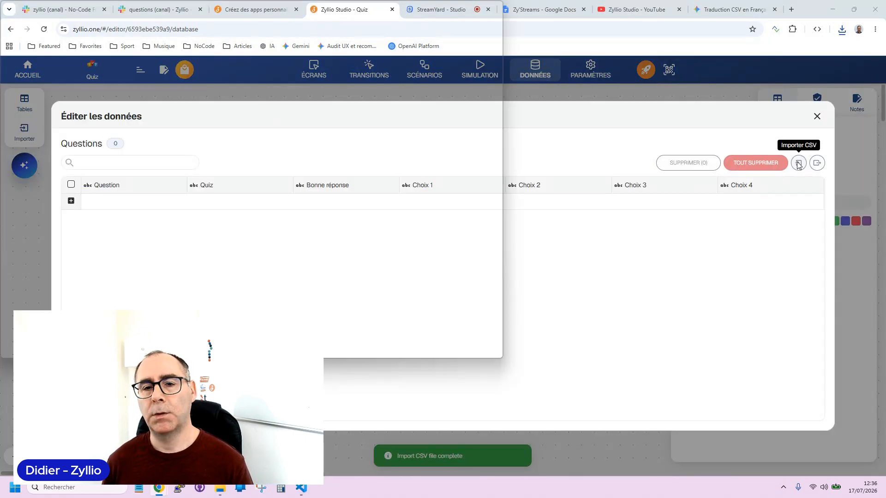
left_click(538, 152)
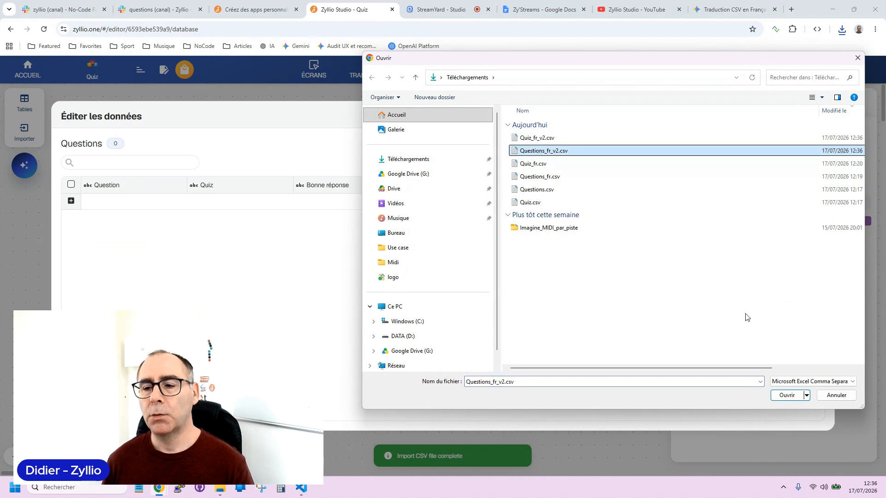
left_click(787, 396)
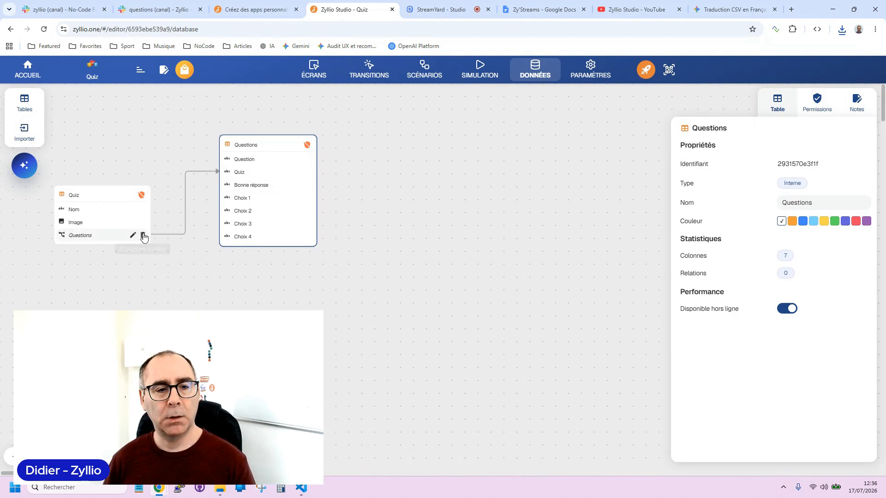
Review the imported rows of the Questions table and close its data editor.
left_click(287, 145)
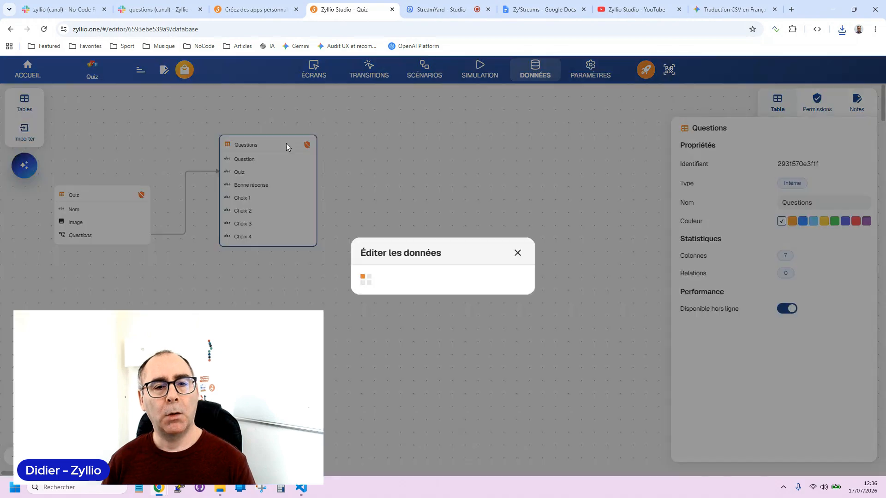
scroll(353, 293, "down", 2)
scroll(381, 324, "up", 2)
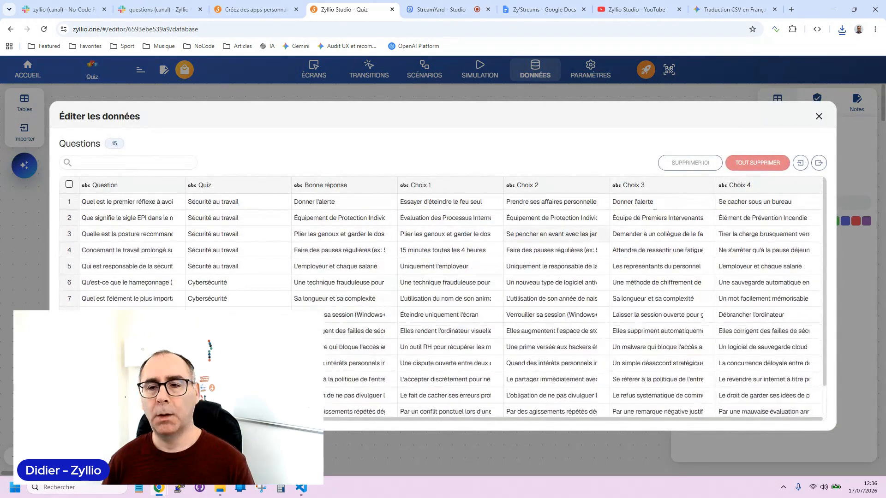
left_click(818, 116)
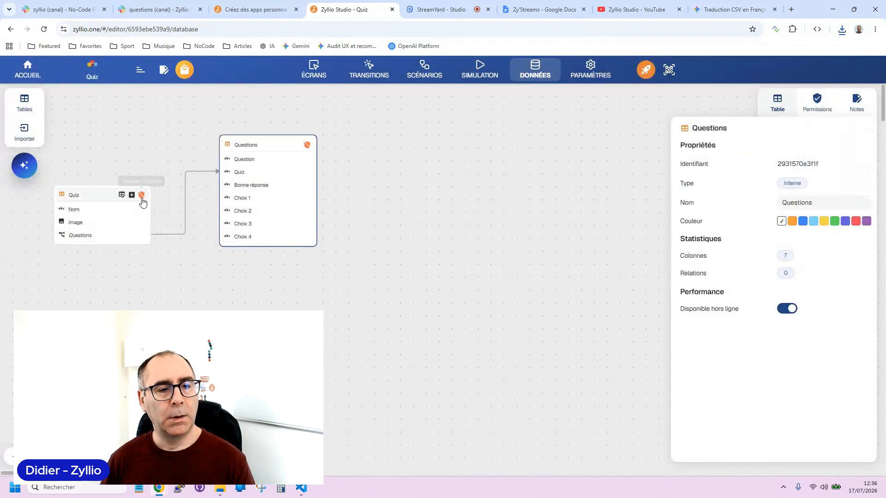
Remove the placeholder images from all three rows of the Quiz table and close its data editor.
left_click(121, 195)
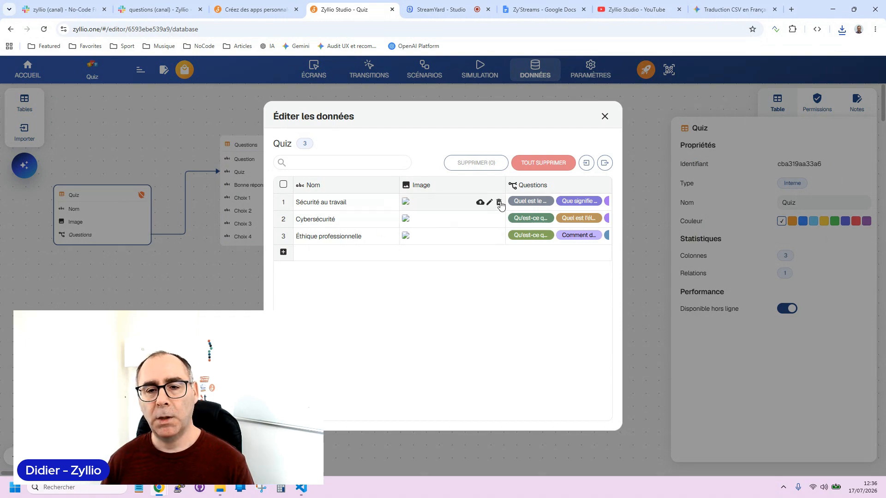
left_click(499, 203)
left_click(500, 220)
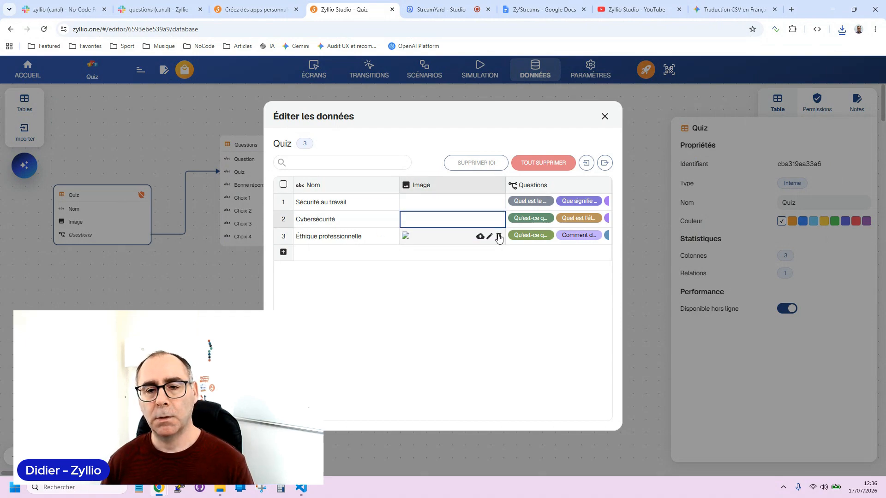
left_click(500, 237)
left_click(605, 117)
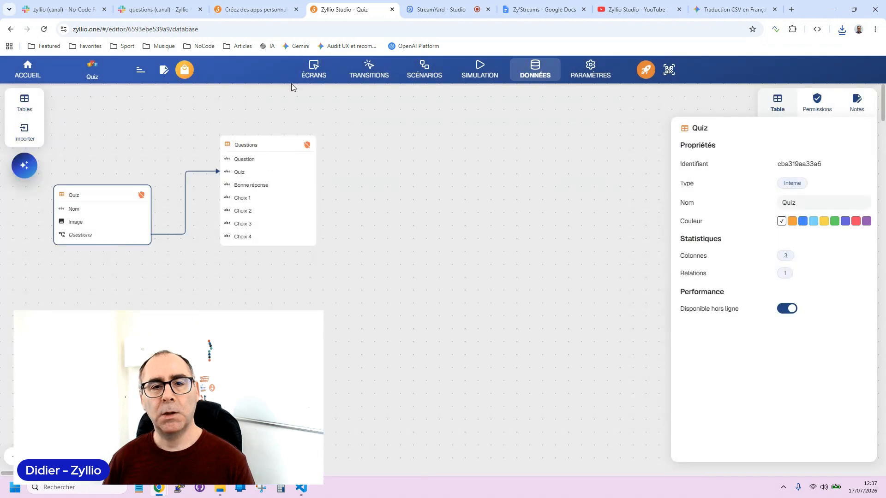
Check the quiz grid on the Accueil screen, and run the app simulation to review its list of themes.
left_click(314, 72)
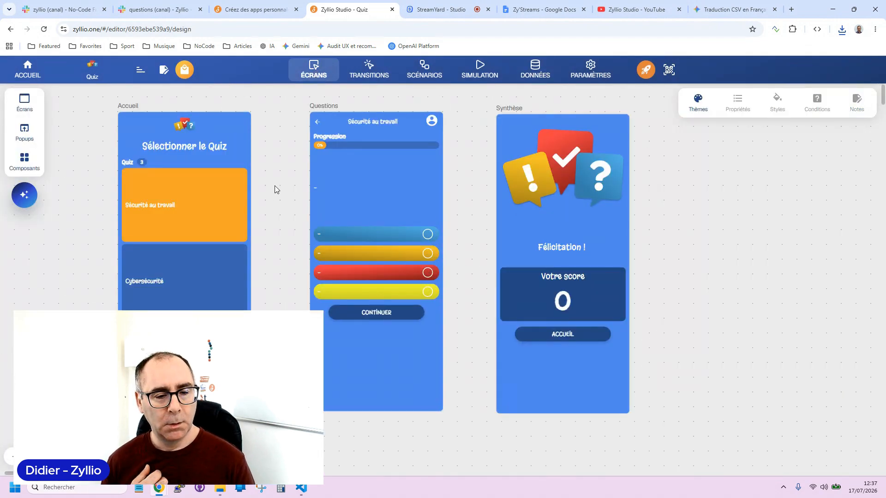
left_click(221, 217)
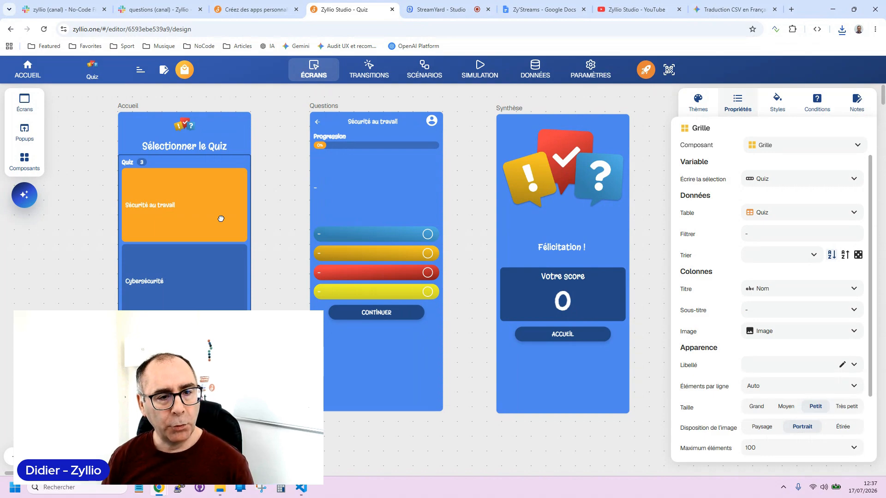
left_click(480, 70)
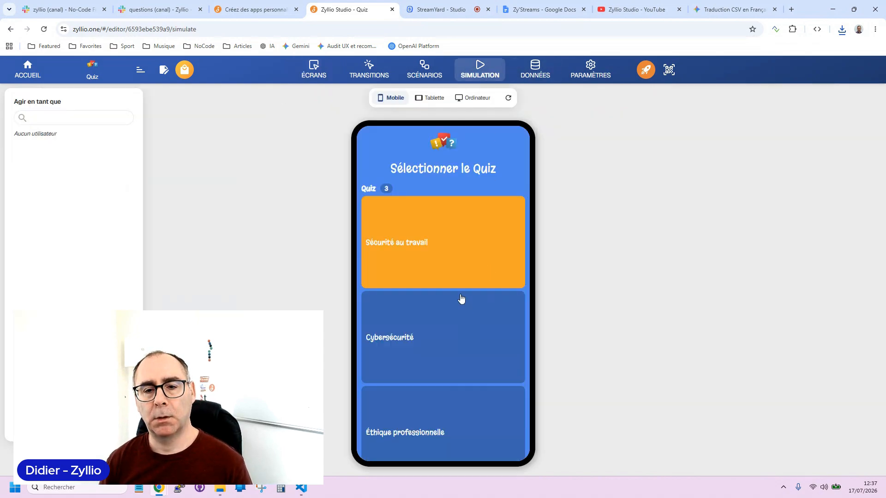
scroll(471, 285, "down", 1)
scroll(471, 285, "down", 1)
In the simulation, try selecting Cybersécurité and Éthique professionnelle, and start the Sécurité au travail quiz.
left_click(441, 279)
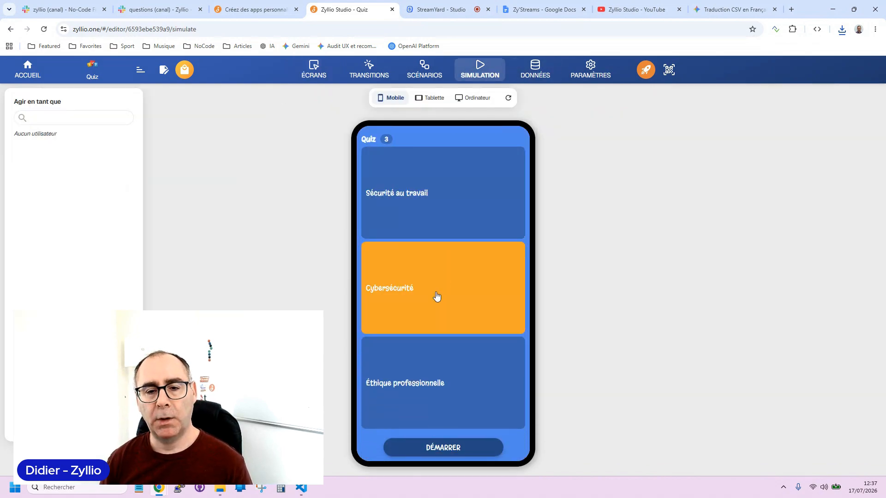
left_click(428, 410)
left_click(414, 216)
left_click(439, 452)
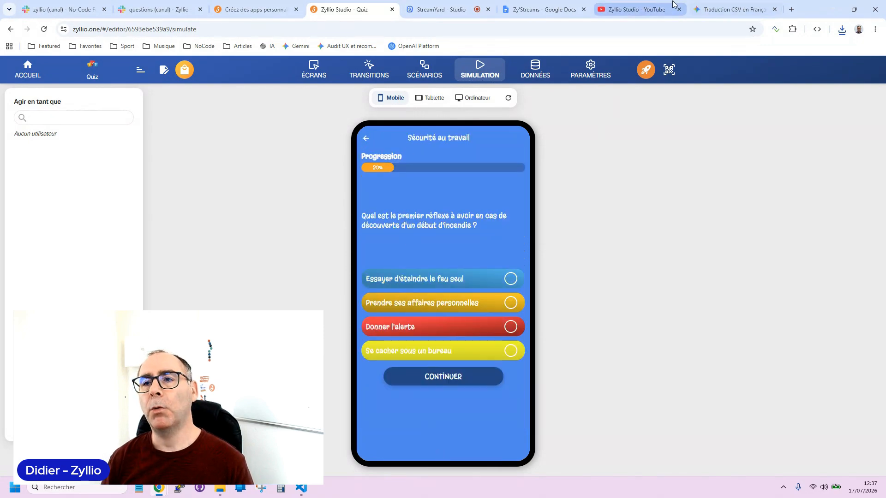
In Gemini, close the Quiz_fr_v2.csv preview and send the request "genere les 3 images d'illustrations pour les 3 themes".
left_click(741, 9)
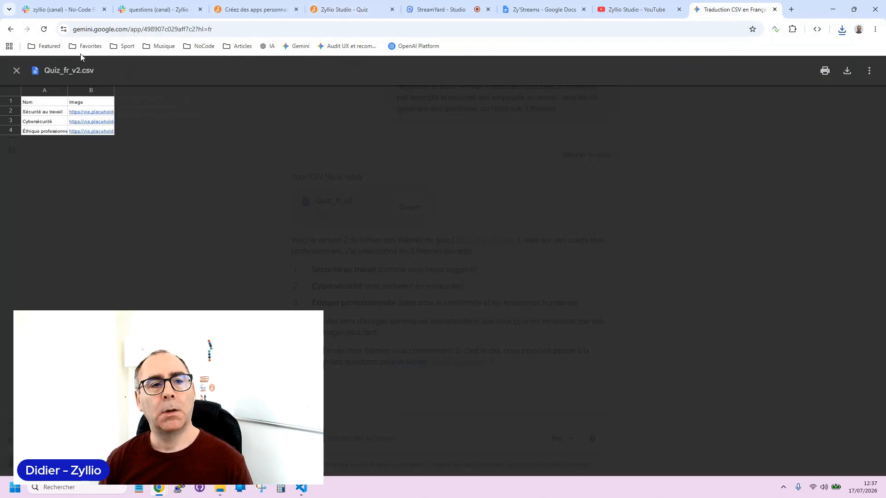
left_click(16, 72)
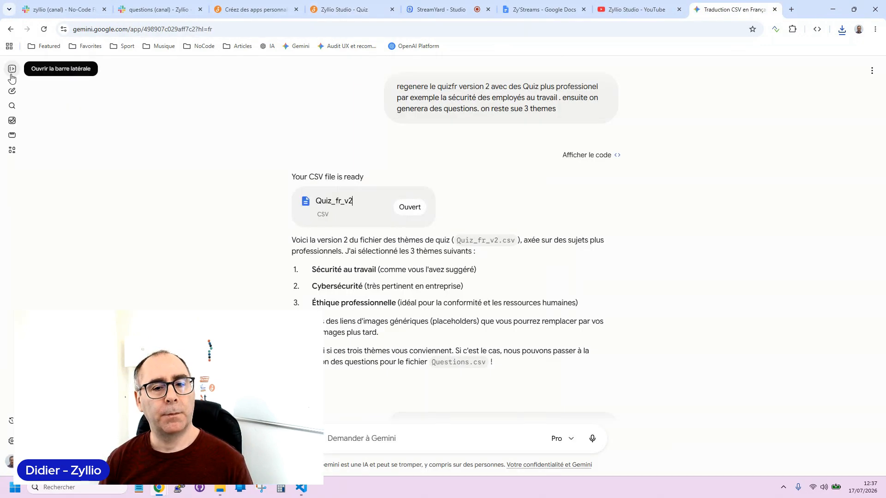
left_click(381, 443)
type("ge")
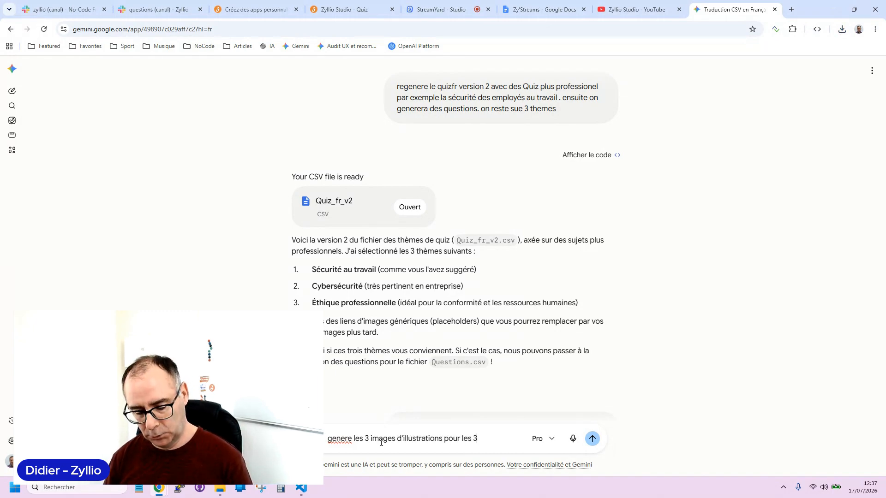
key("Return")
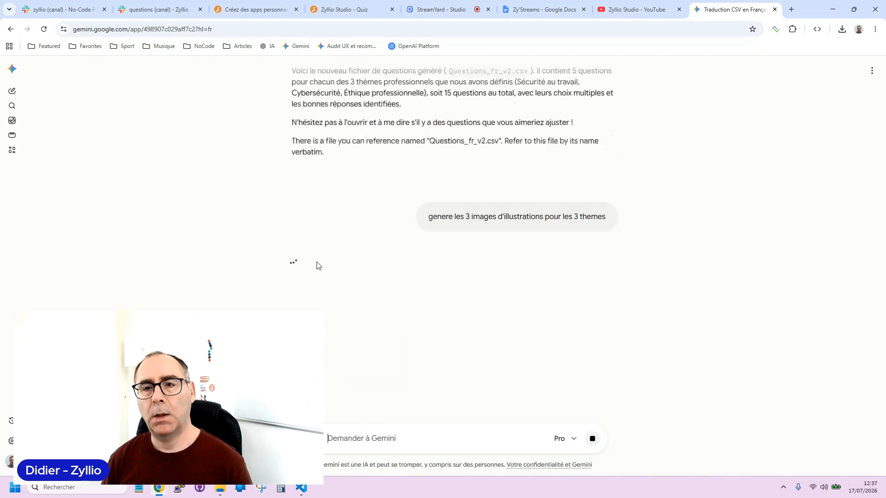
In Zyllio Studio's screen editor, try the Zyllio, Velouria, Dinner 1 and Basil themes, and apply the Shrine theme.
left_click(357, 10)
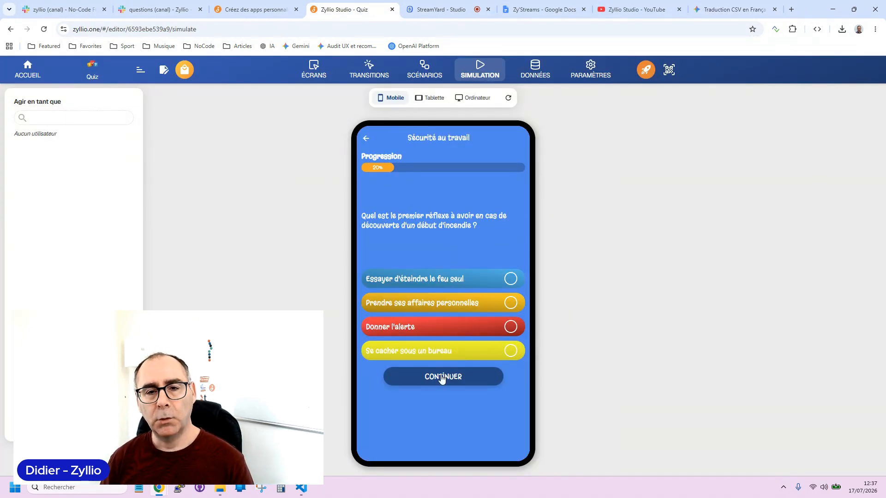
left_click(322, 68)
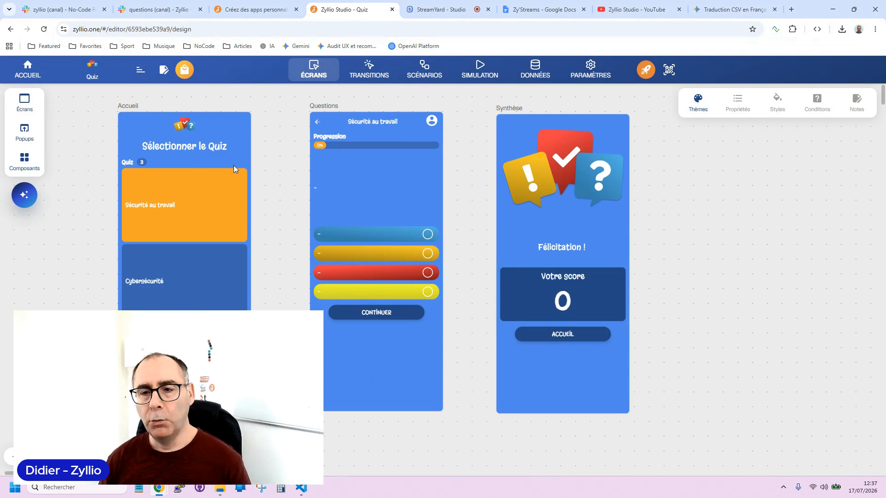
left_click(703, 110)
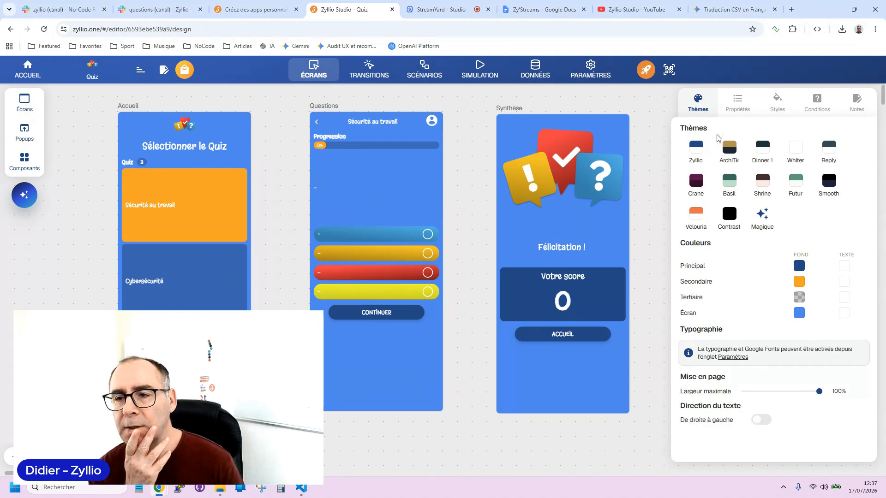
left_click(703, 150)
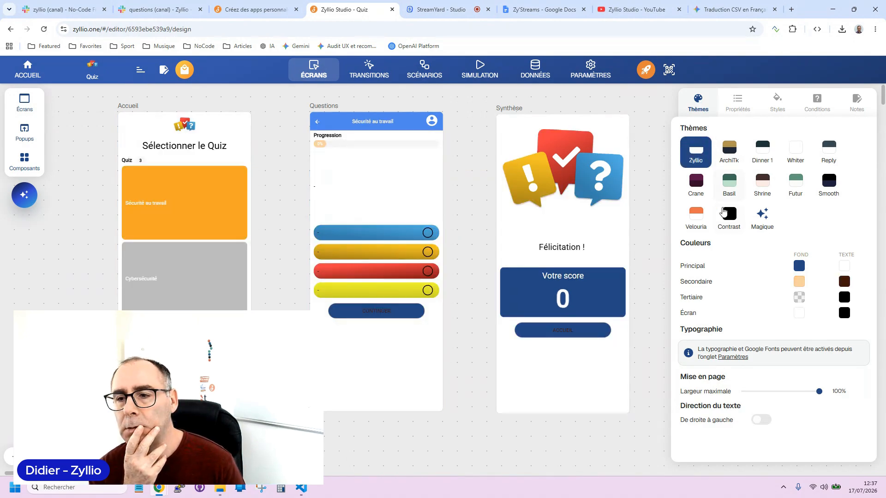
left_click(695, 218)
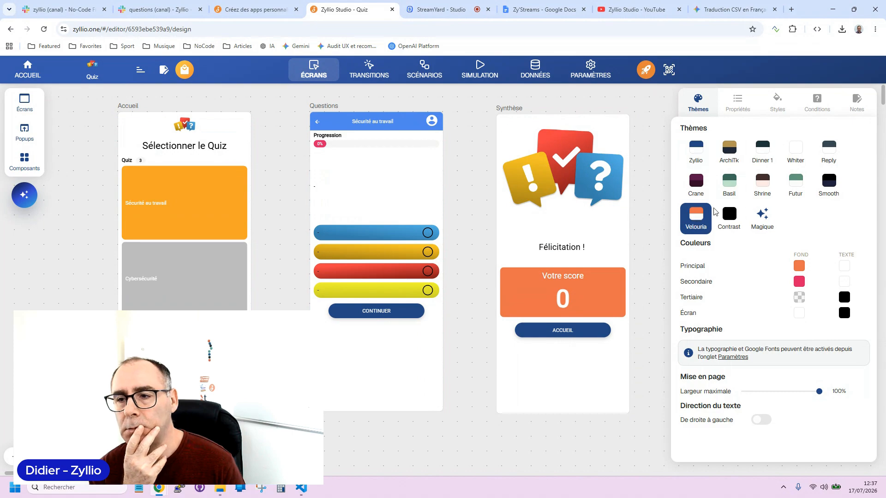
left_click(764, 166)
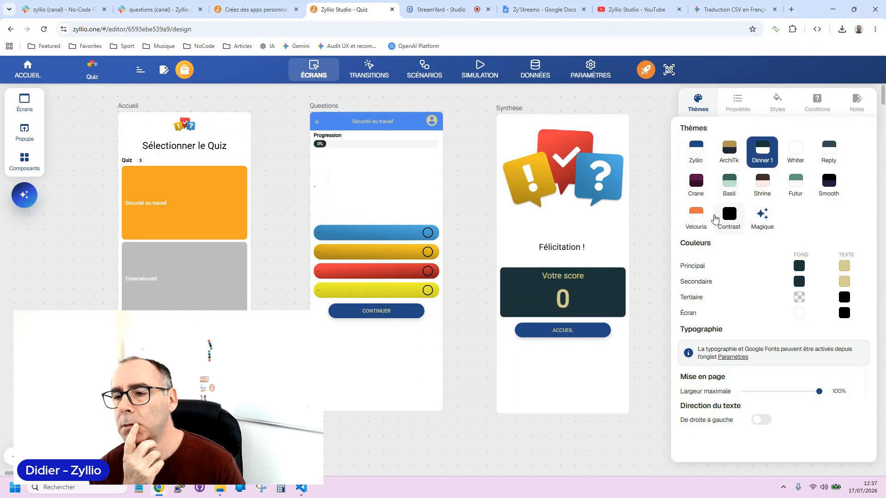
left_click(692, 215)
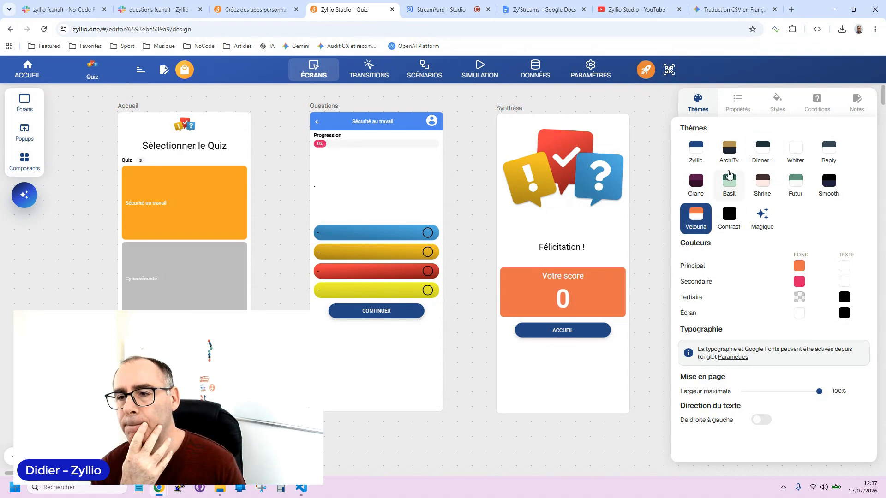
left_click(696, 148)
left_click(698, 224)
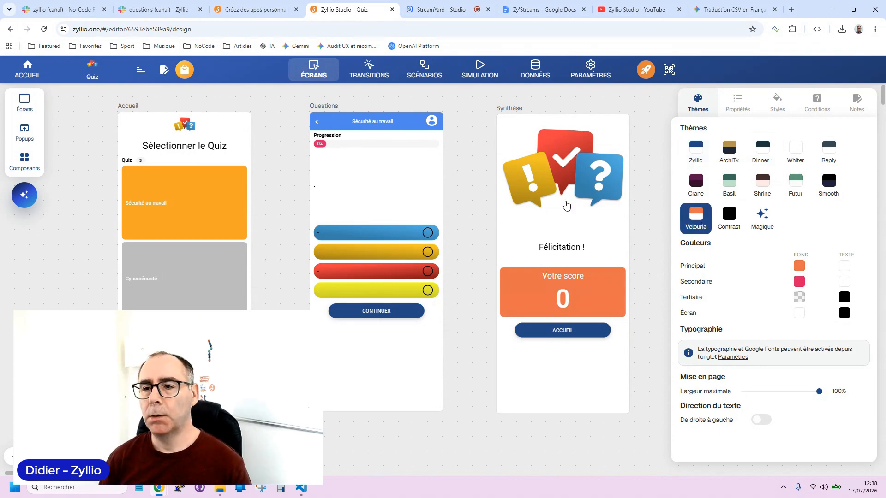
left_click(715, 199)
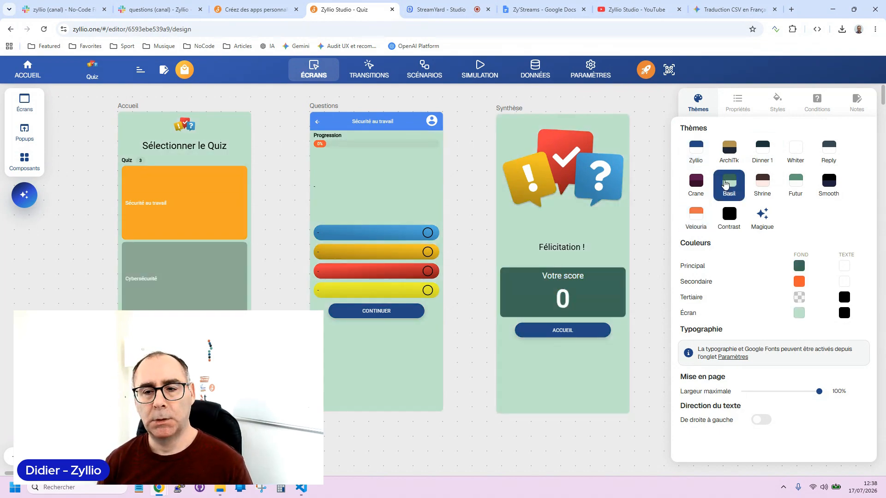
left_click(773, 187)
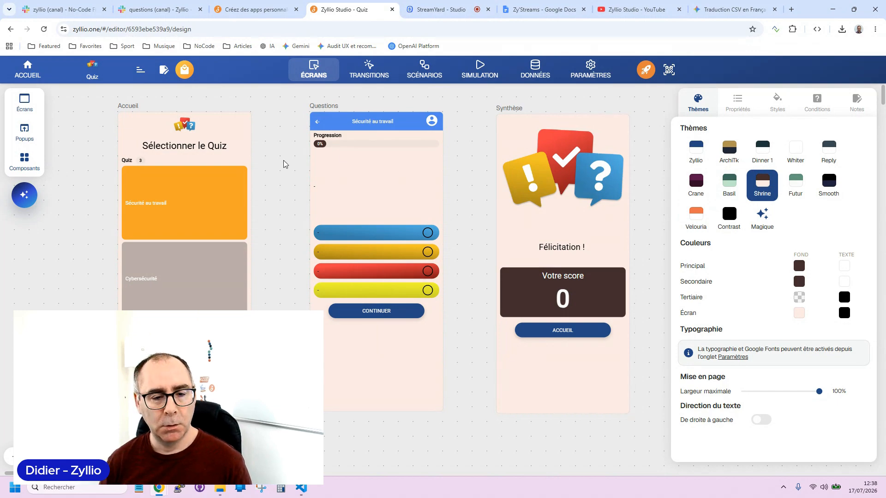
Shorten the Accueil screen by moving its lower edge up towards the Démarrer button.
scroll(286, 258, "down", 5)
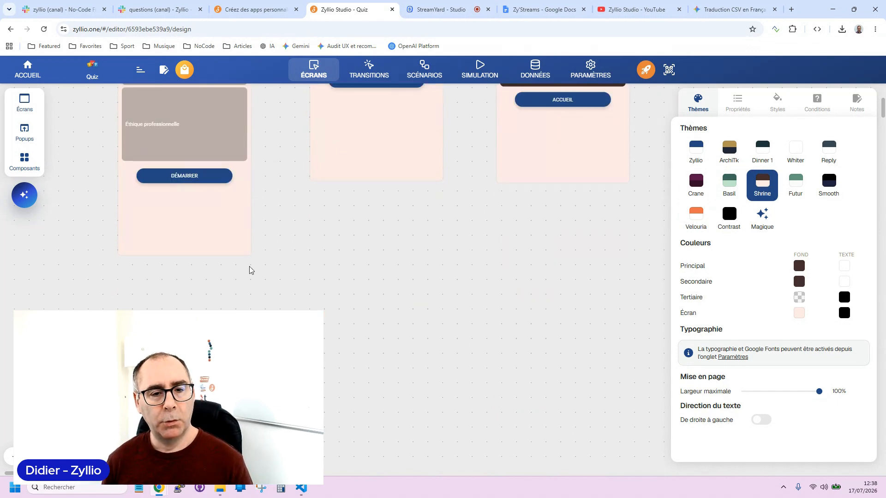
left_click(193, 245)
left_click_drag(184, 253, 188, 203)
scroll(332, 267, "up", 4)
Reset the background colour of the header on the Questions screen to the theme colour.
left_click(381, 300)
scroll(381, 301, "up", 1)
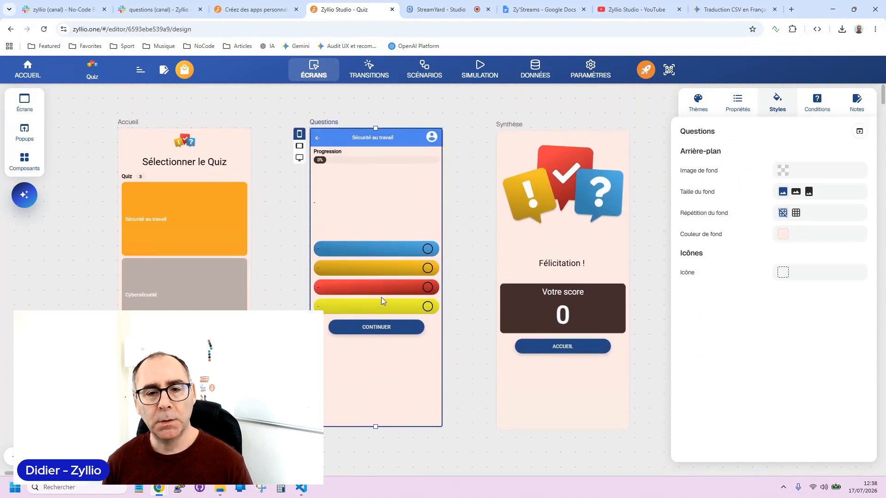
left_click(466, 156)
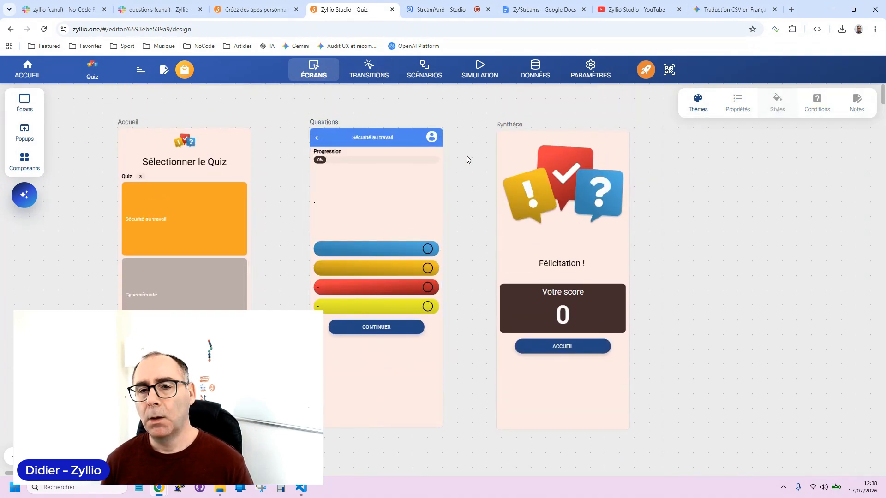
left_click(400, 203)
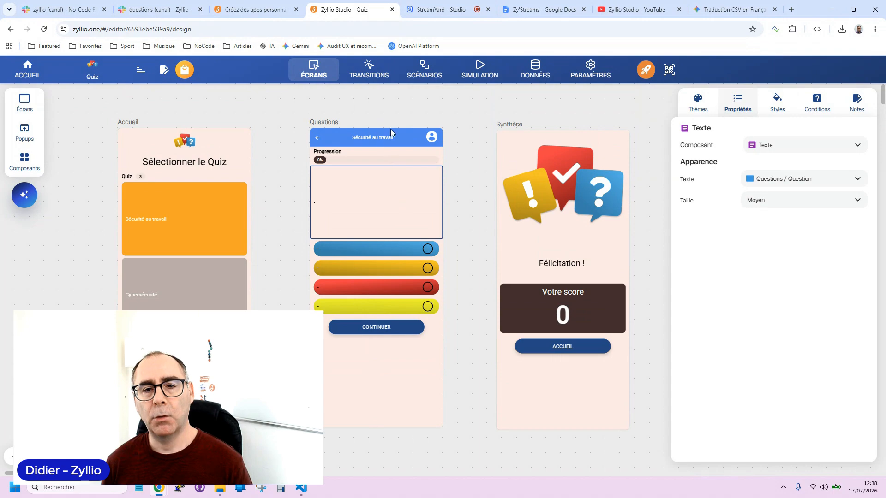
left_click(382, 140)
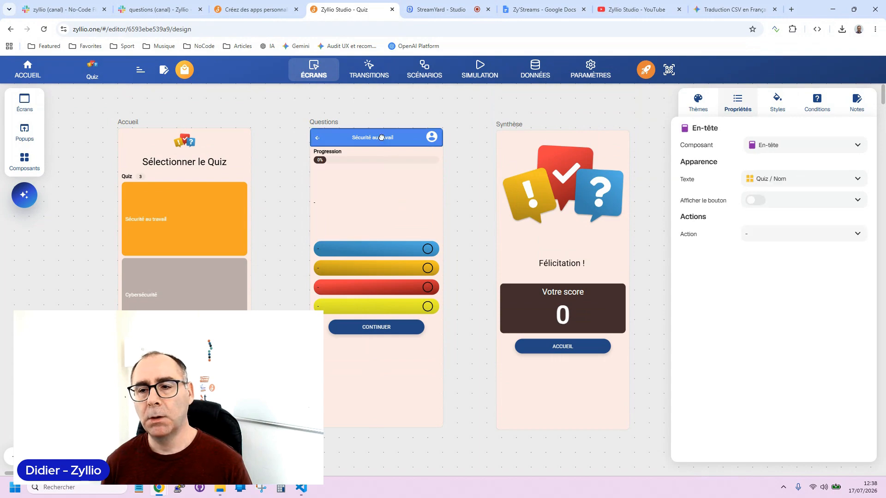
left_click(702, 107)
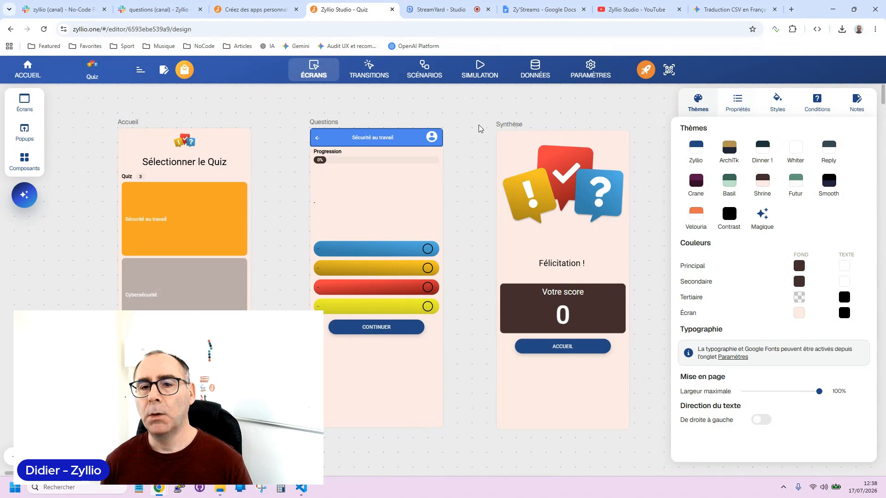
left_click(791, 106)
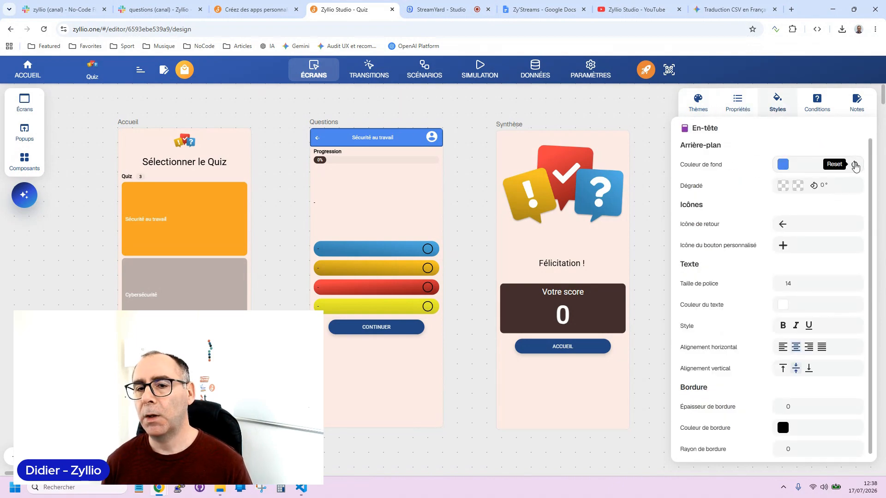
left_click(855, 166)
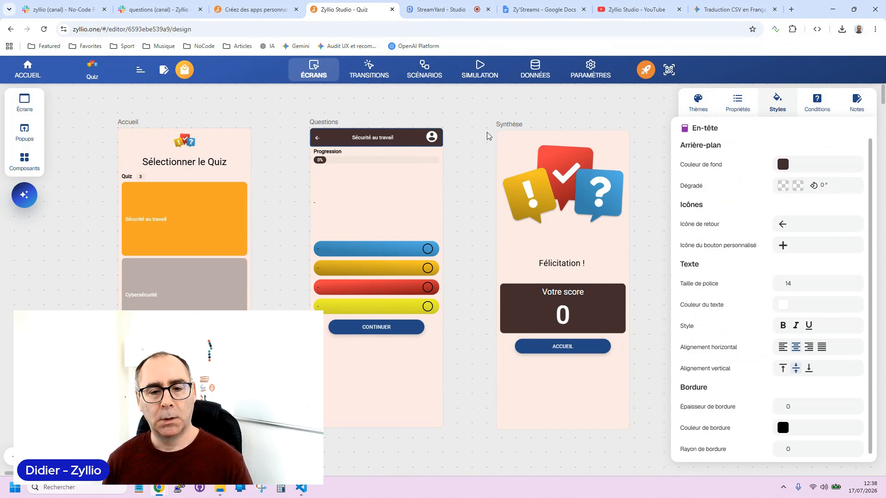
Reset the background colours of the Démarrer button on the Accueil screen and the Continuer button on the Questions screen.
scroll(446, 231, "down", 3)
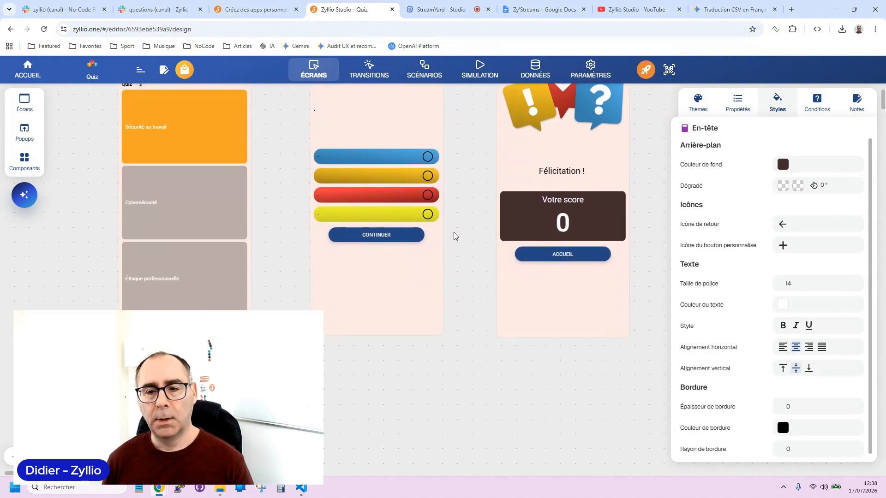
scroll(454, 232, "up", 2)
scroll(453, 232, "up", 2)
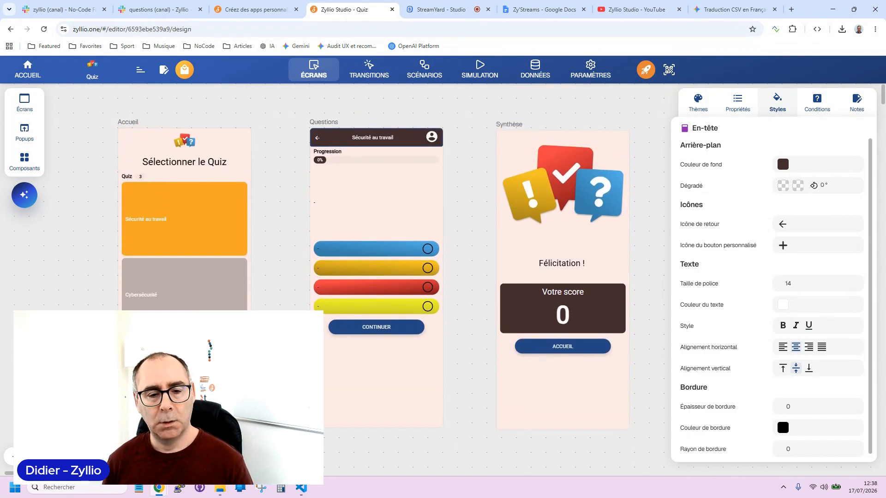
left_click(185, 420)
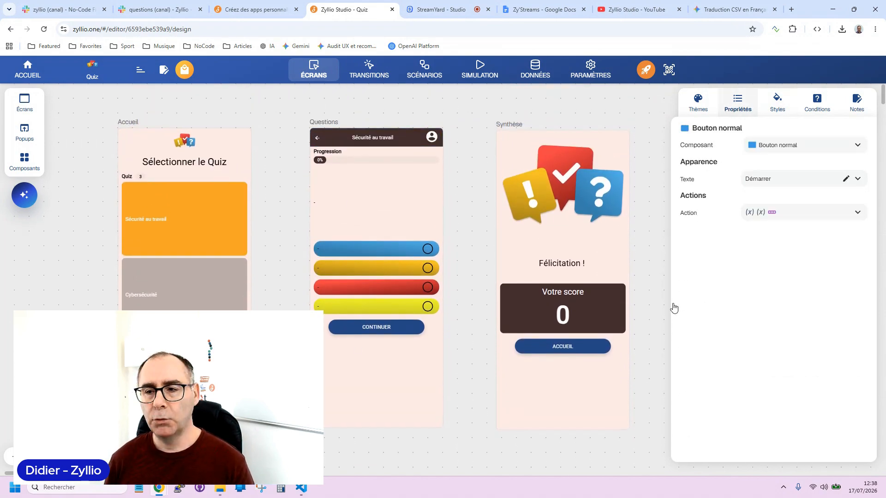
left_click(790, 107)
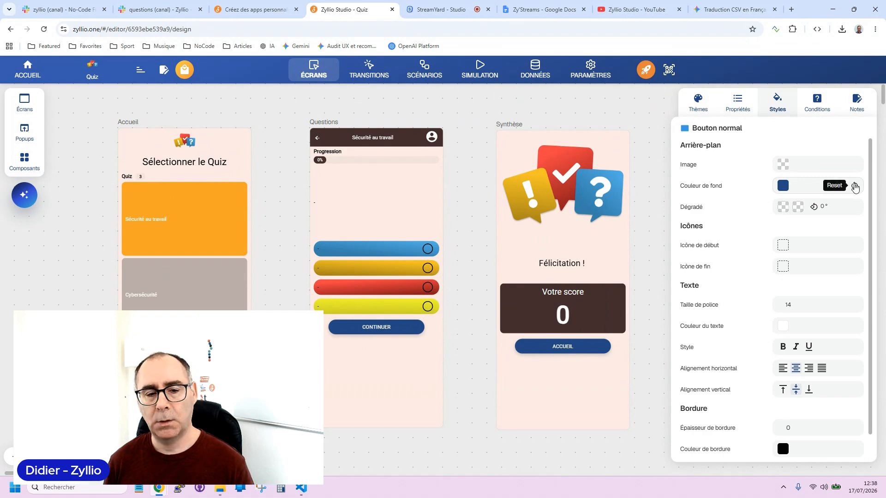
left_click(339, 334)
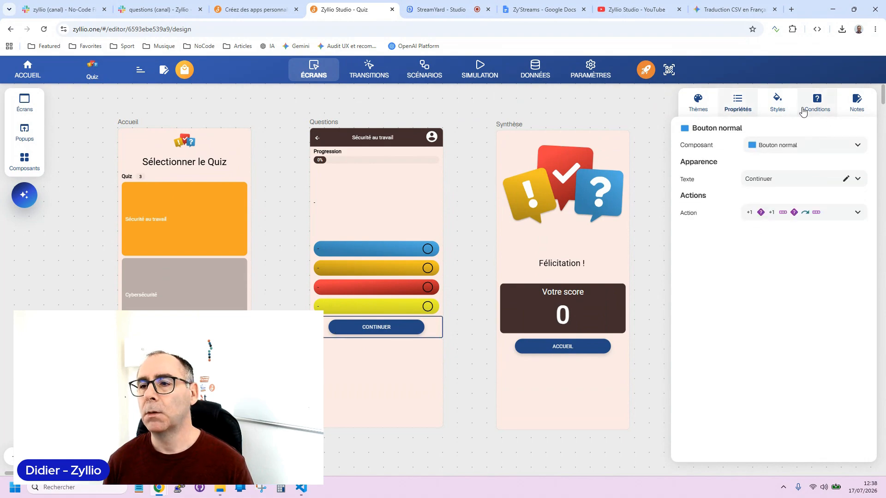
left_click(771, 109)
left_click(857, 186)
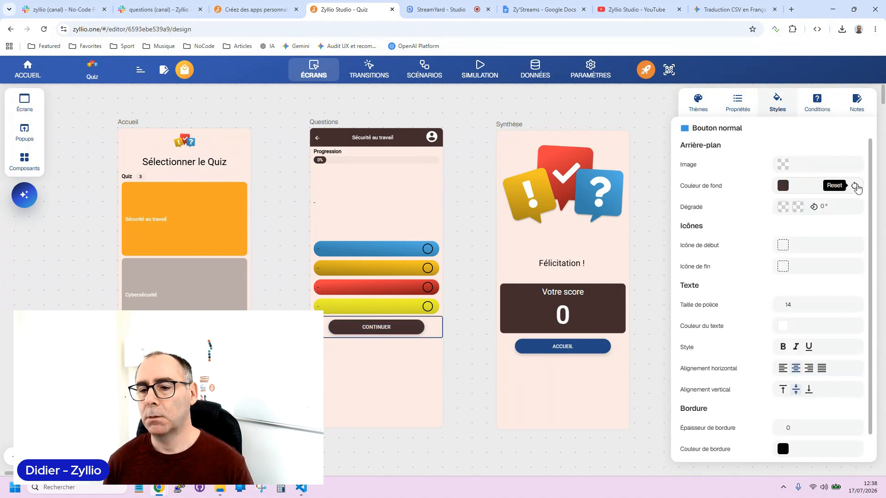
Reset the Accueil button's background colour on the Synthèse screen, and check the style settings of the Votre score statistic.
left_click(557, 348)
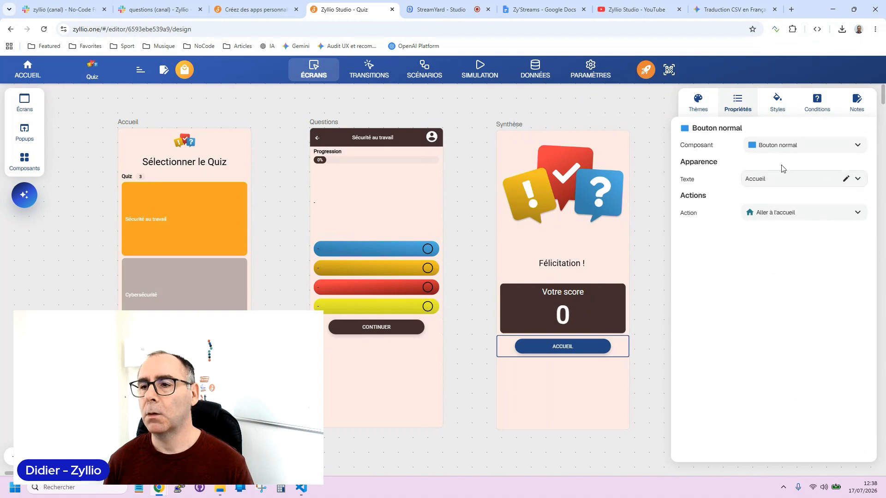
left_click(778, 102)
left_click(855, 187)
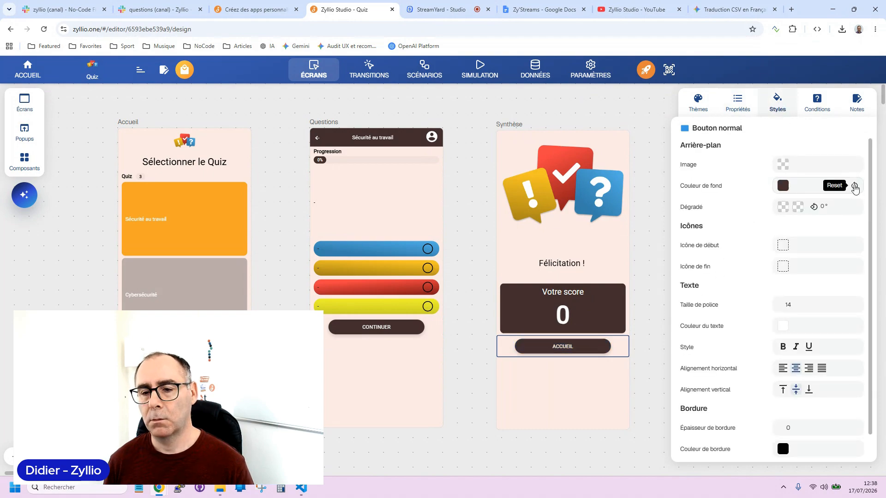
left_click(525, 316)
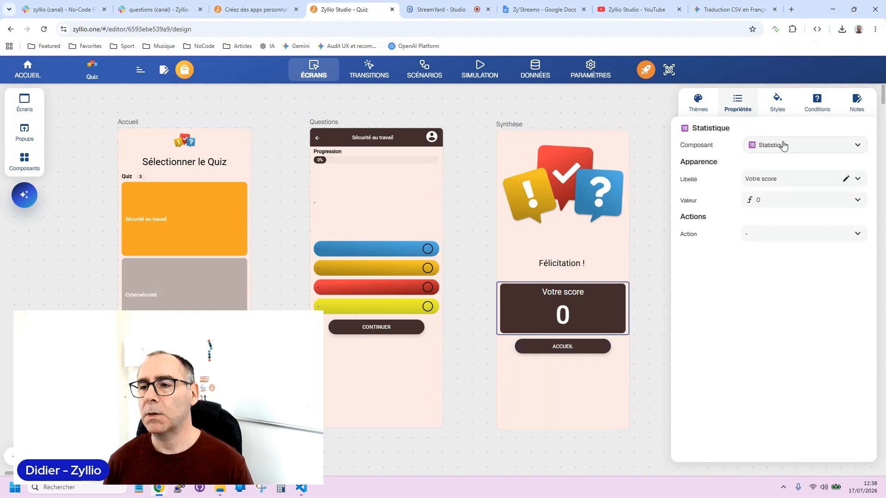
left_click(779, 106)
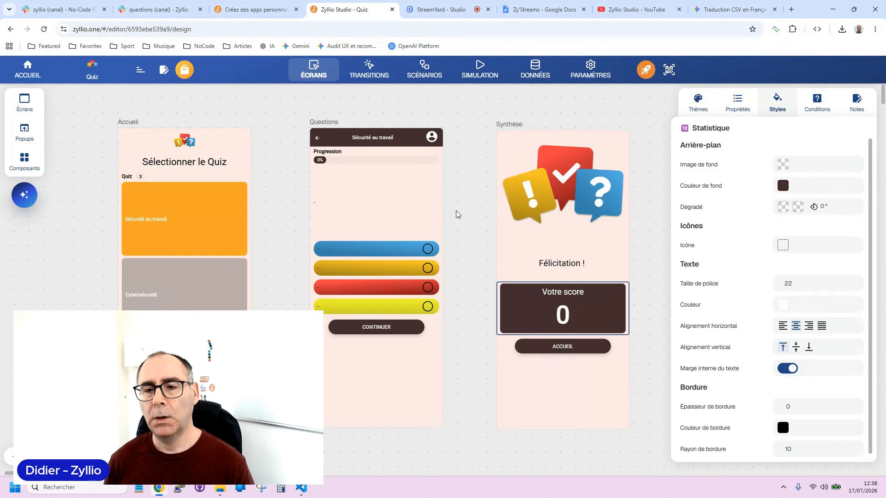
Try the Velouria theme on the restyled screens, and switch the app to the Dinner 1 theme.
left_click(698, 104)
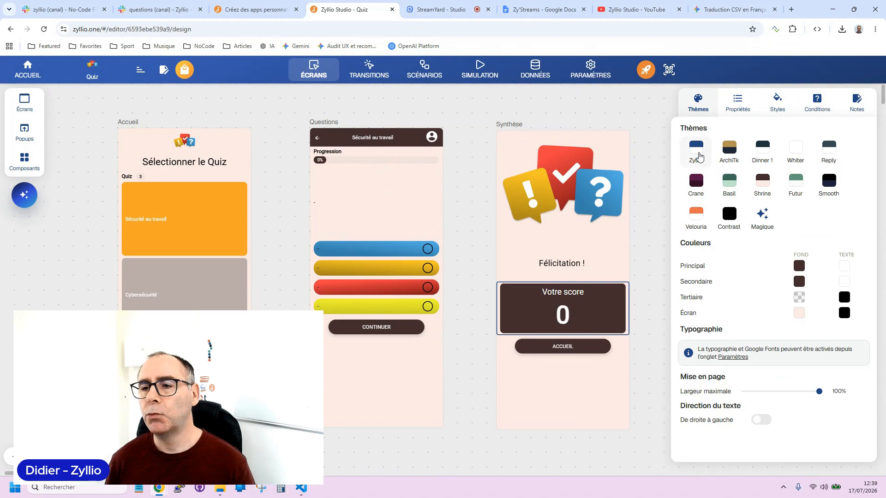
left_click(696, 215)
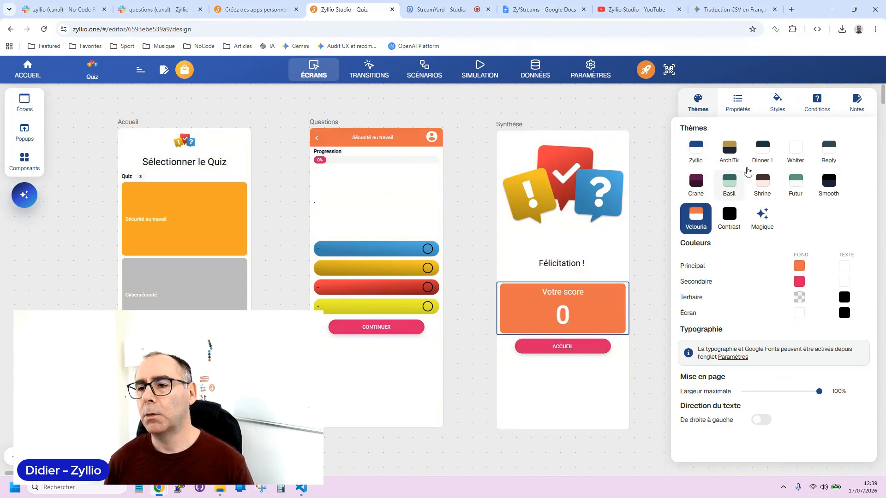
left_click(761, 153)
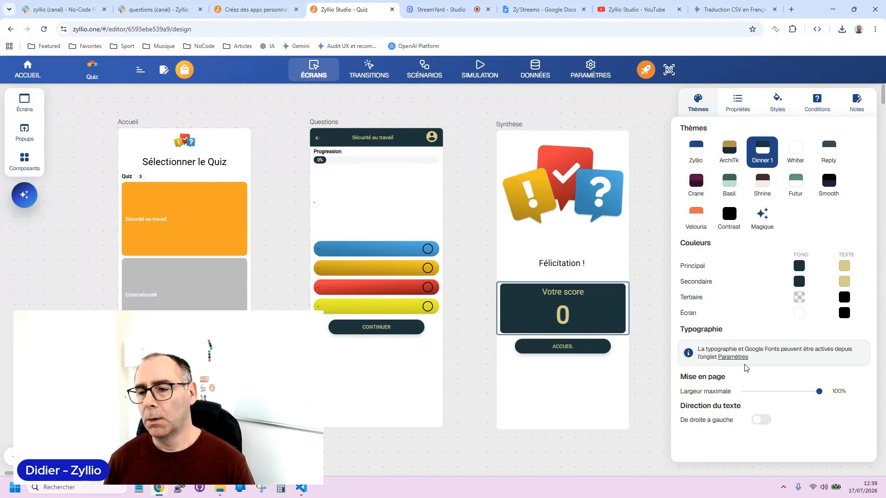
Enable Google Fonts in the app's settings, and return to the theme settings of the screens.
left_click(591, 74)
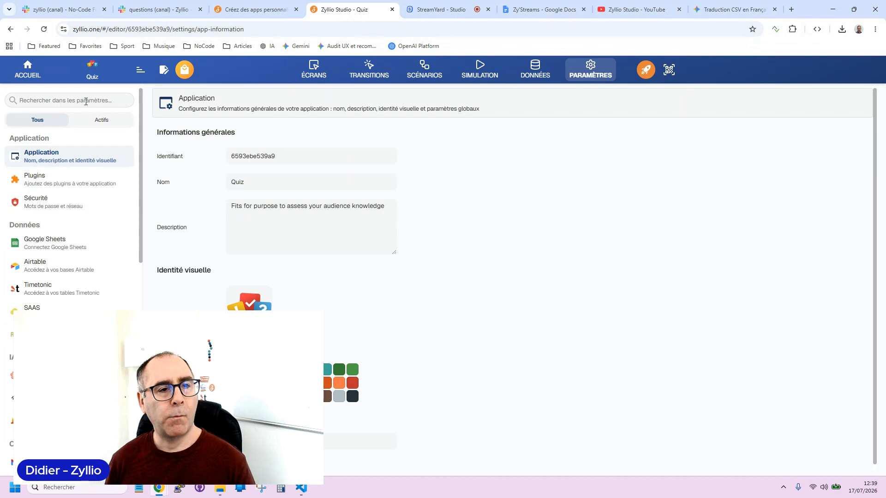
scroll(93, 202, "down", 15)
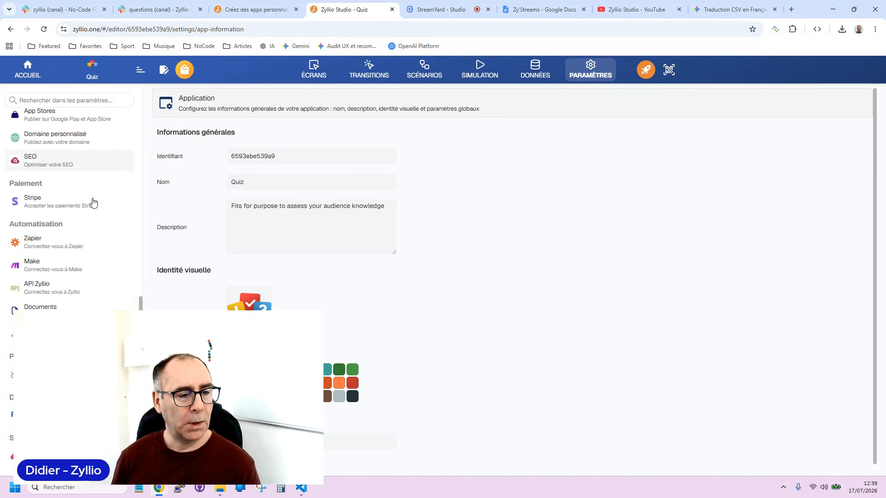
left_click(74, 415)
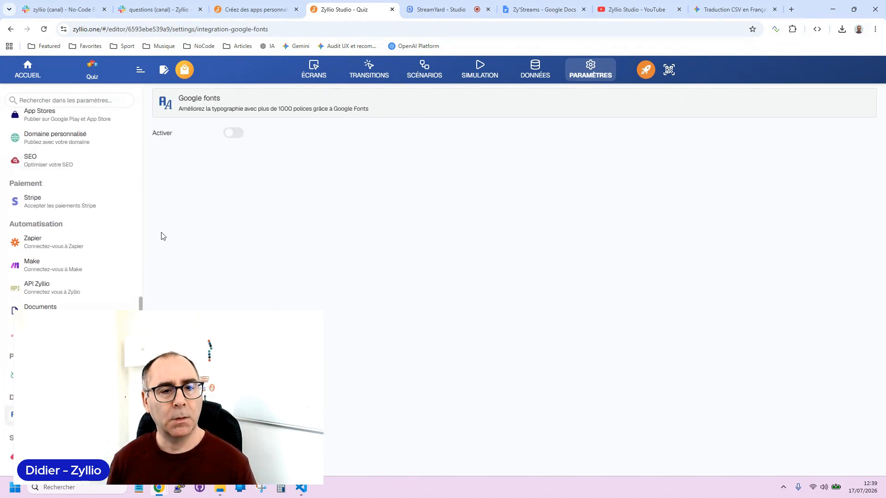
left_click(234, 134)
left_click(316, 74)
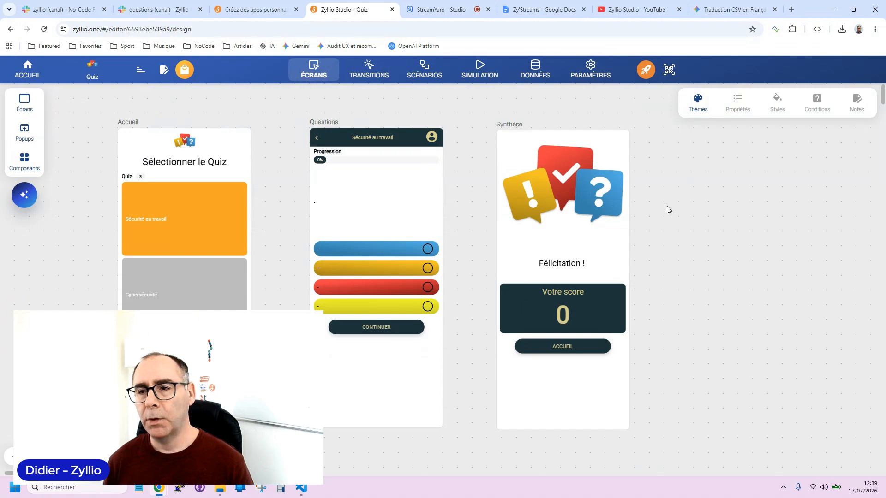
left_click(687, 104)
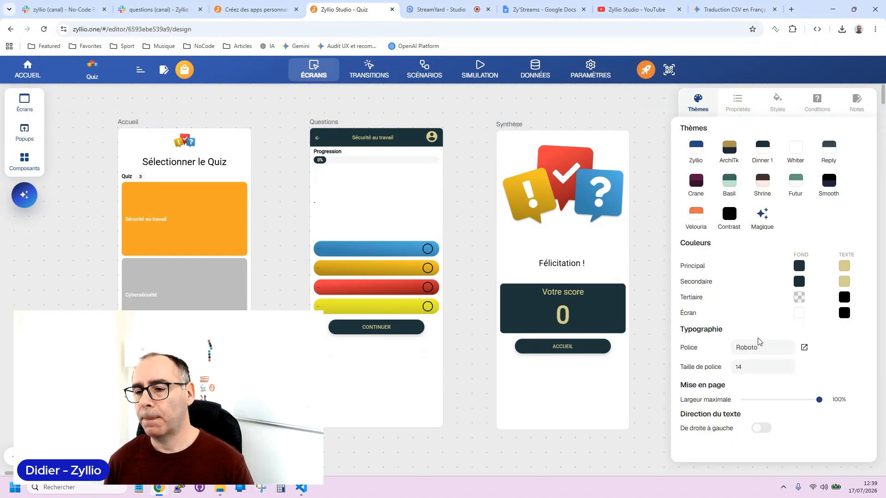
Open the Google Fonts catalogue, find the Ubuntu font and copy its name from the specimen page.
left_click(805, 349)
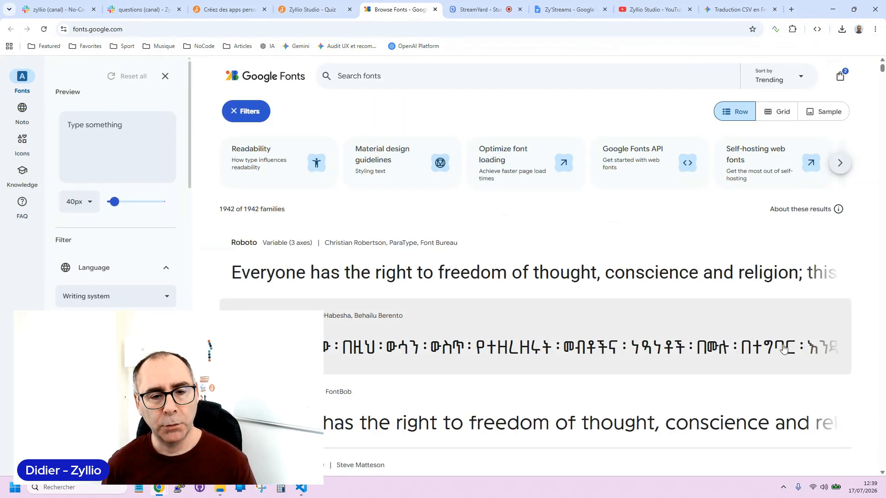
scroll(287, 266, "down", 10)
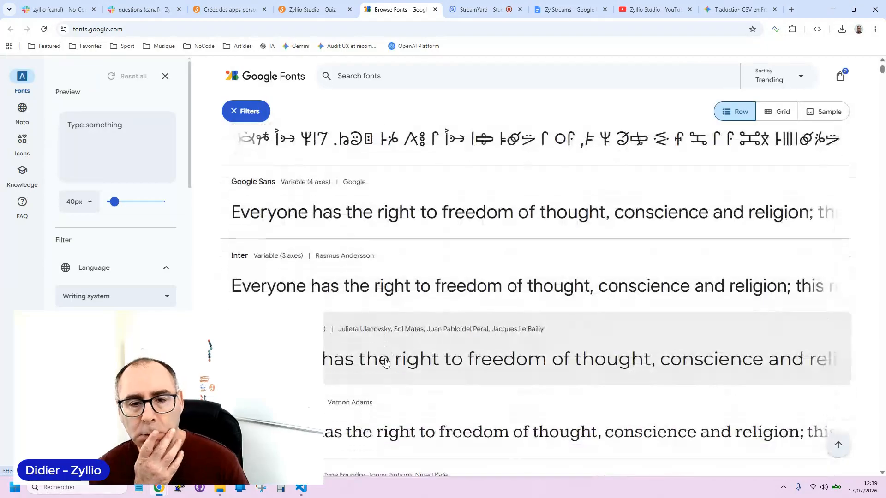
scroll(389, 352, "up", 2)
scroll(379, 341, "down", 9)
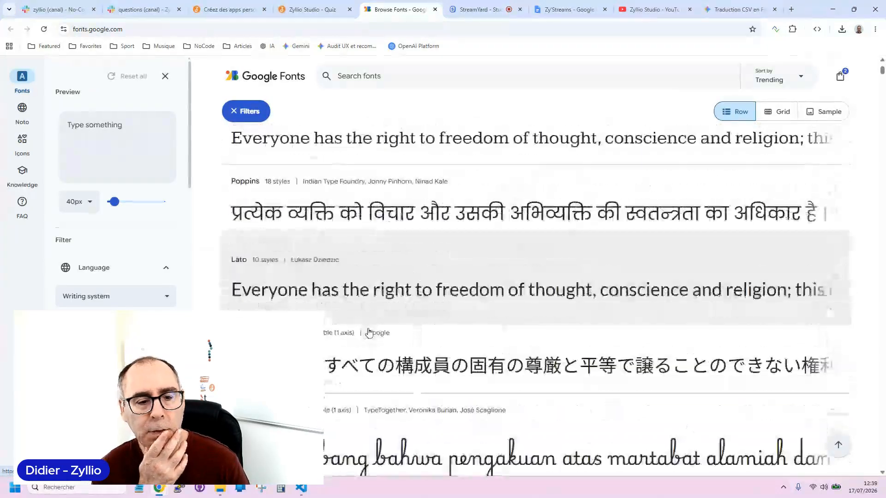
scroll(369, 332, "down", 12)
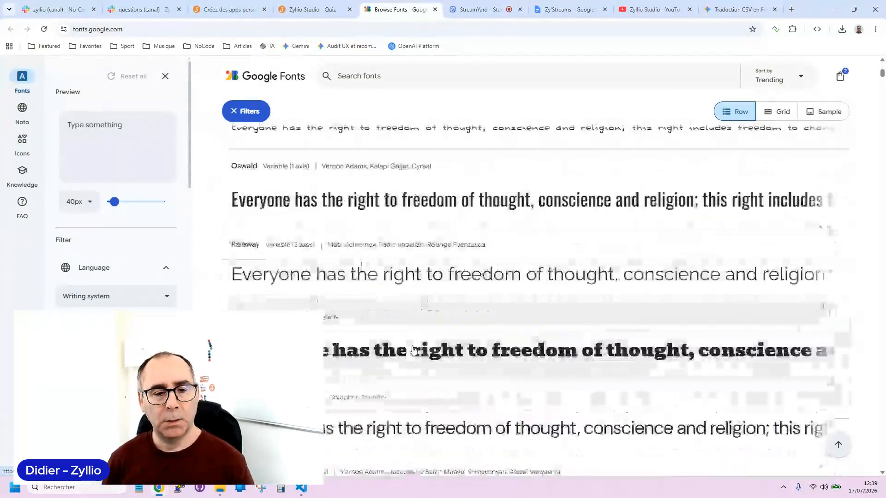
scroll(395, 353, "down", 10)
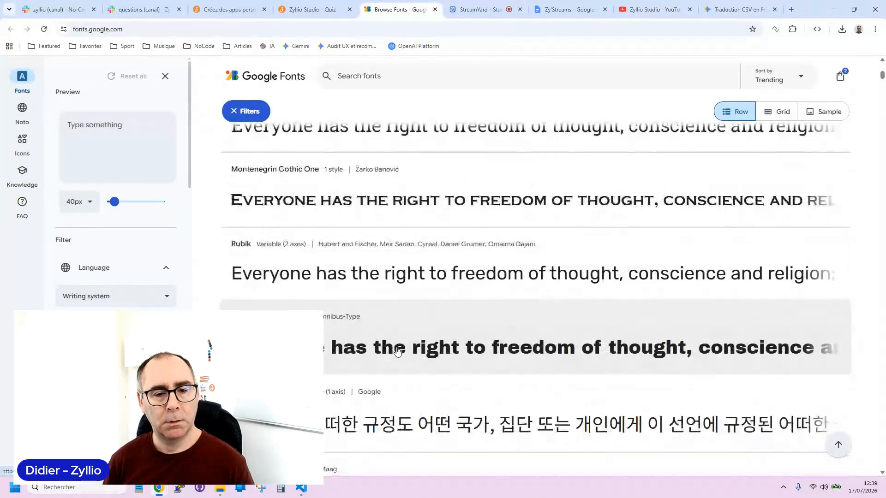
scroll(396, 354, "down", 4)
scroll(318, 233, "up", 2)
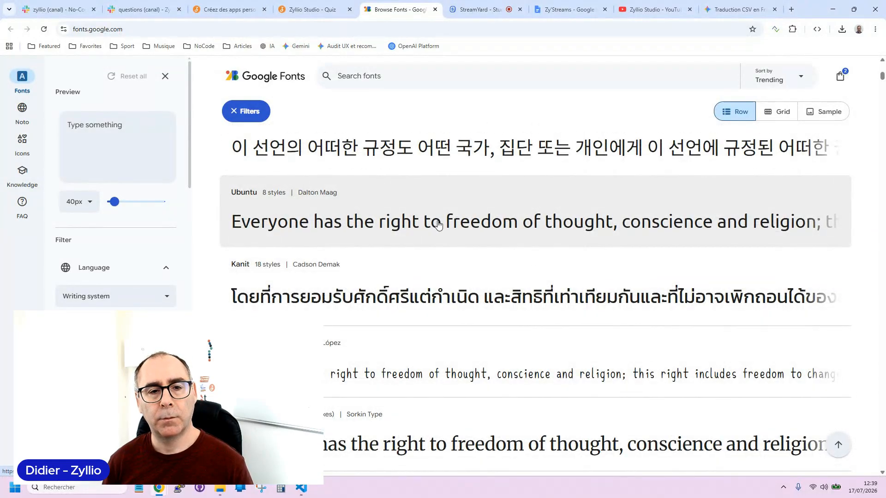
scroll(450, 224, "down", 4)
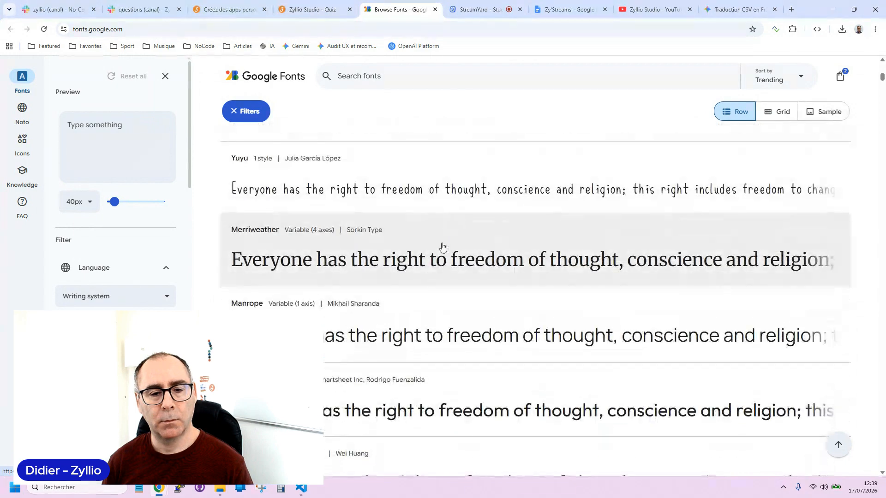
scroll(431, 300, "up", 4)
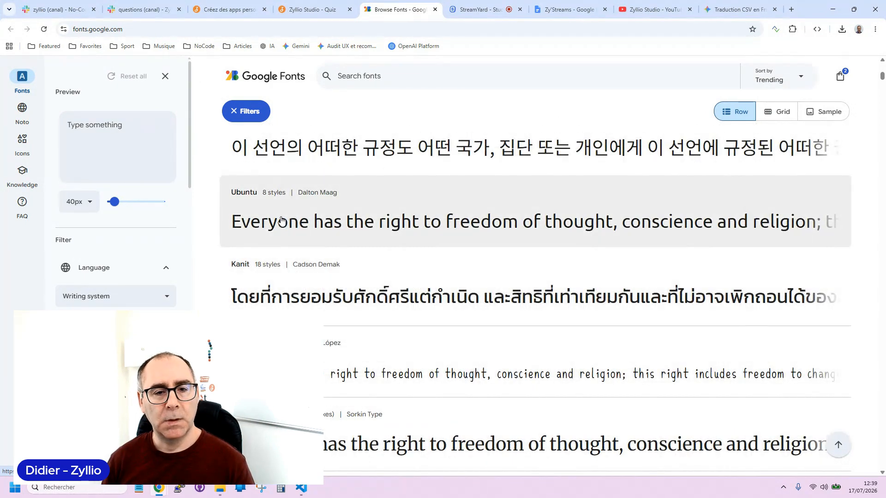
left_click(312, 220)
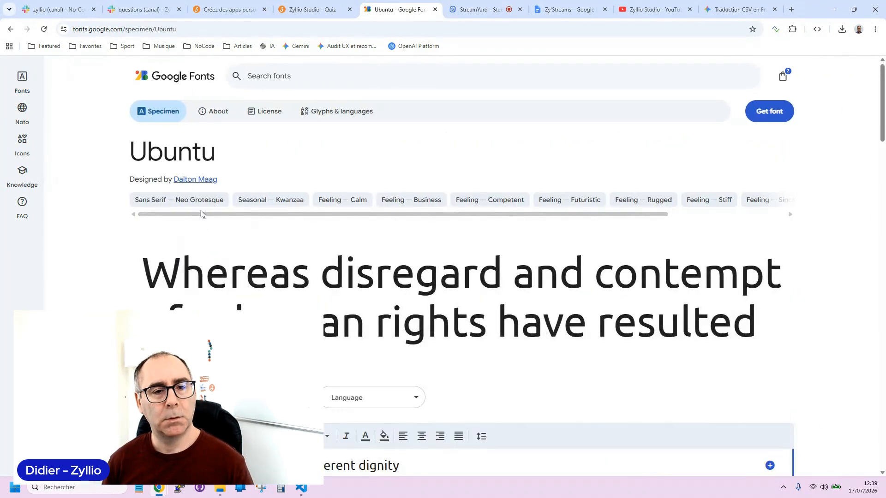
double_click(182, 149)
key("ctrl+c")
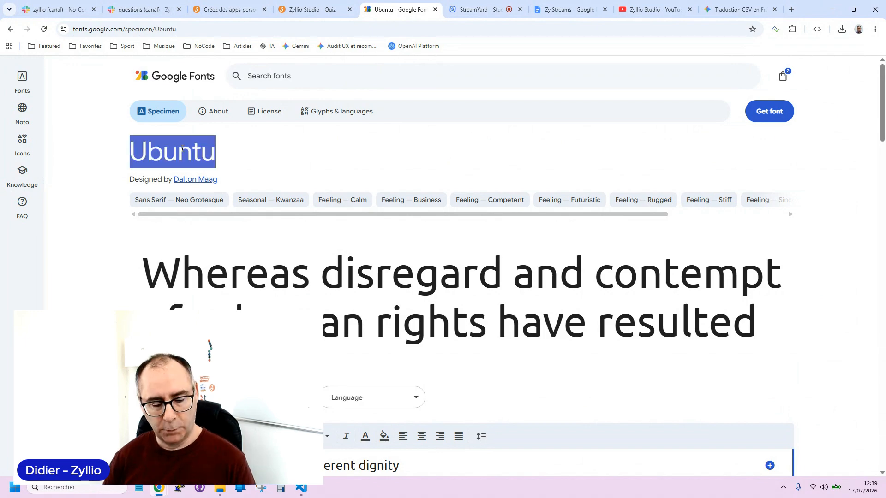
Return to Zyllio Studio and set the theme's typography font to Ubuntu.
left_click(300, 5)
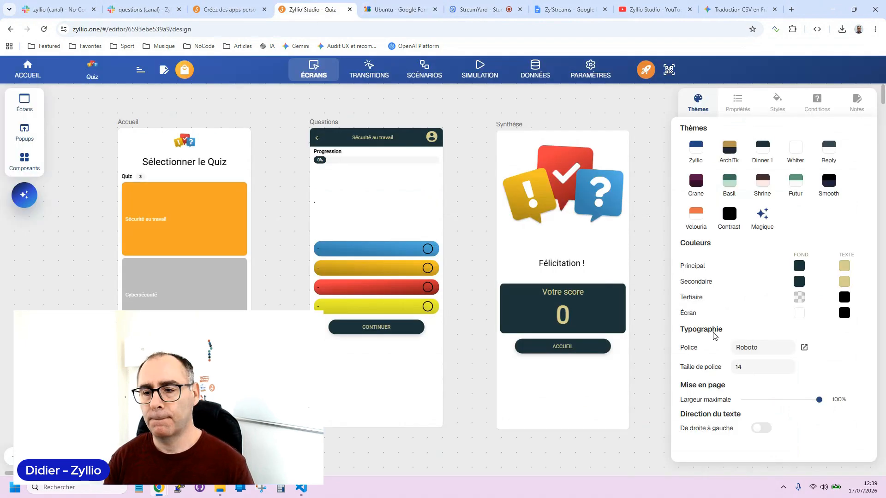
double_click(752, 349)
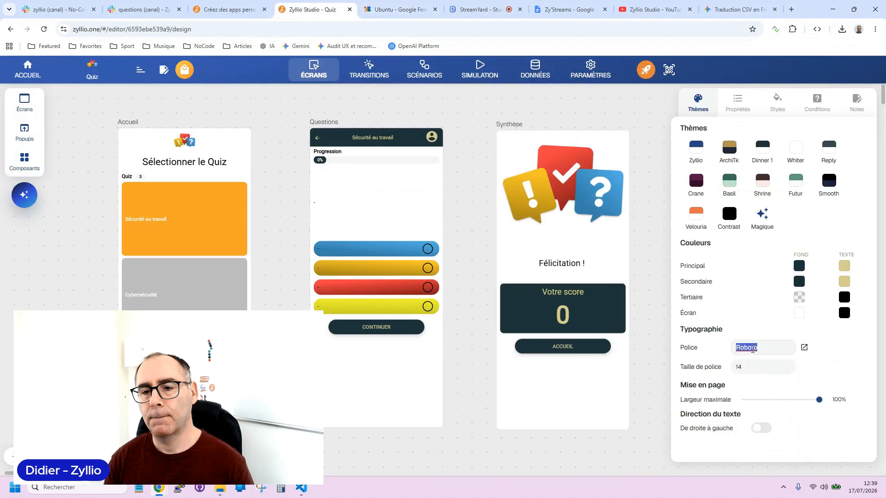
key("ctrl+v")
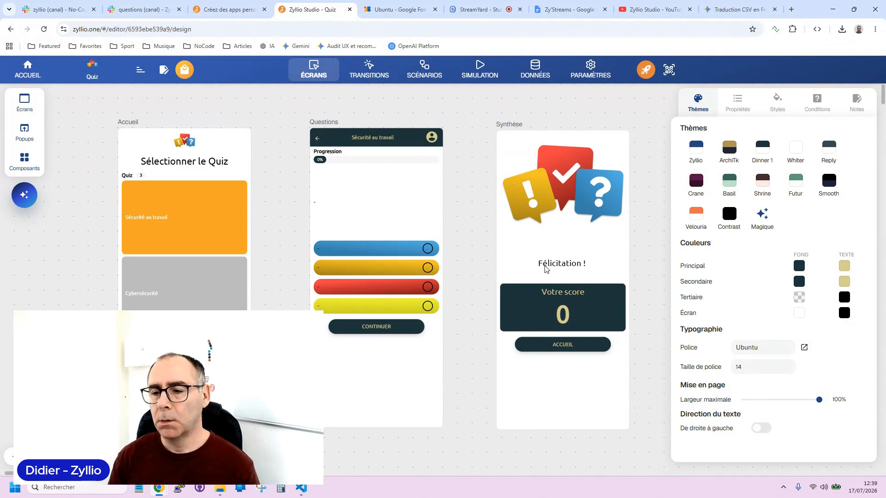
left_click(753, 368)
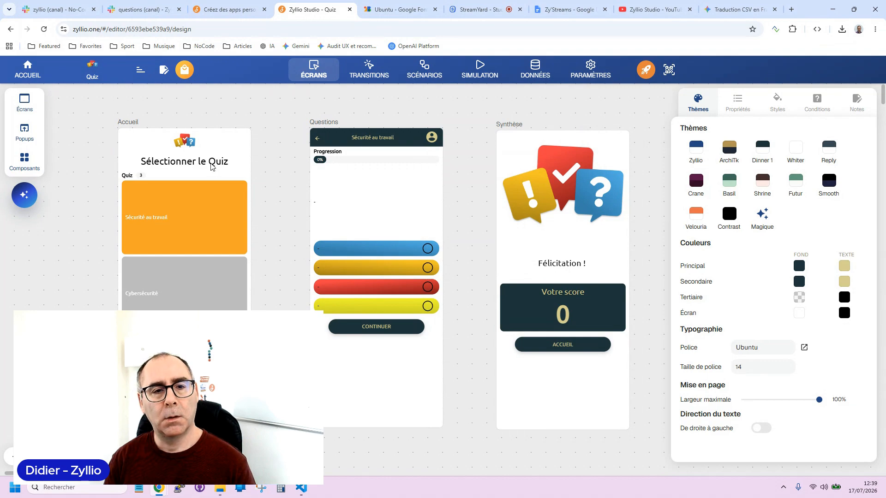
Check the properties of the quiz grid and of the "Sélectionner le Quiz" title on the Accueil screen.
left_click(210, 163)
left_click(178, 175)
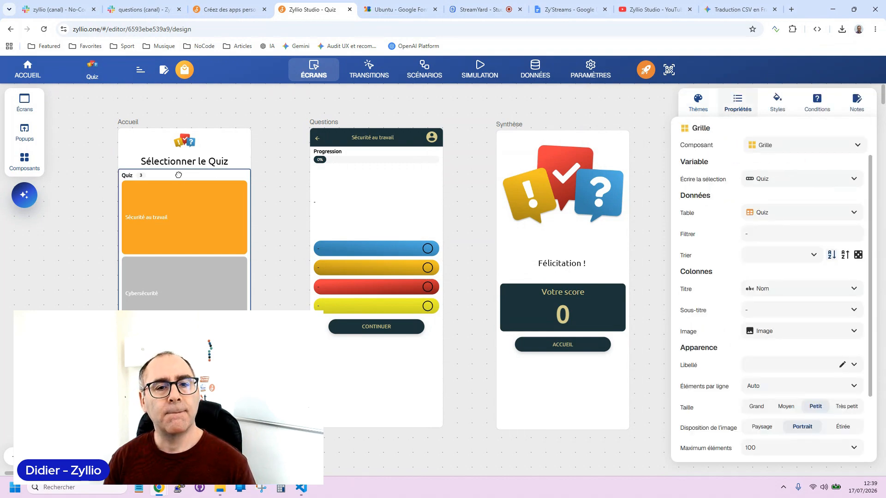
left_click(200, 158)
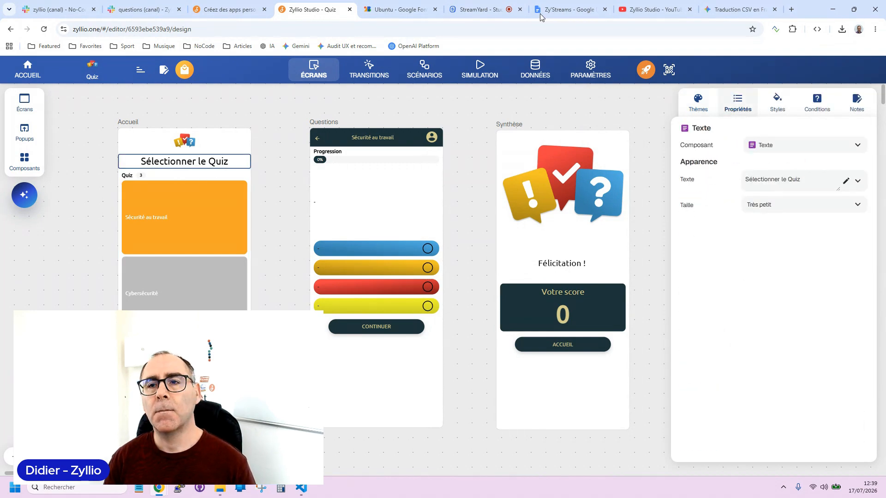
Return to the Google Fonts catalogue and browse the font families for an alternative to Ubuntu.
left_click(412, 6)
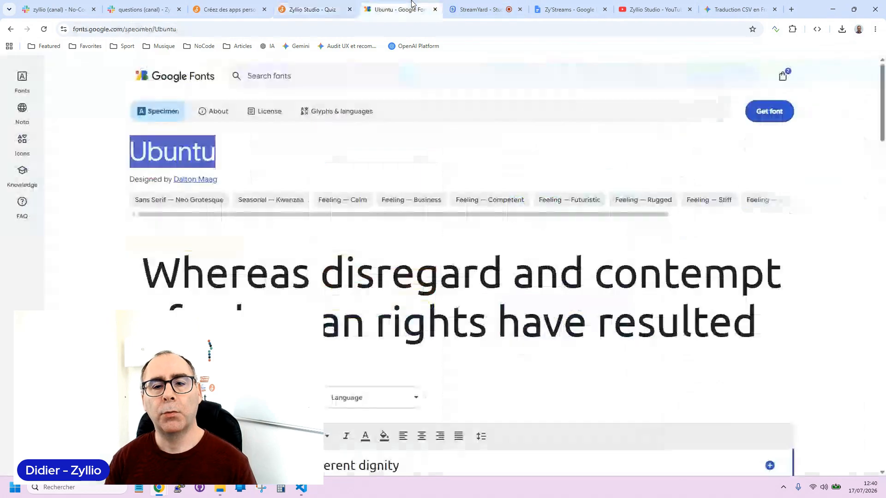
scroll(453, 247, "down", 5)
left_click(10, 30)
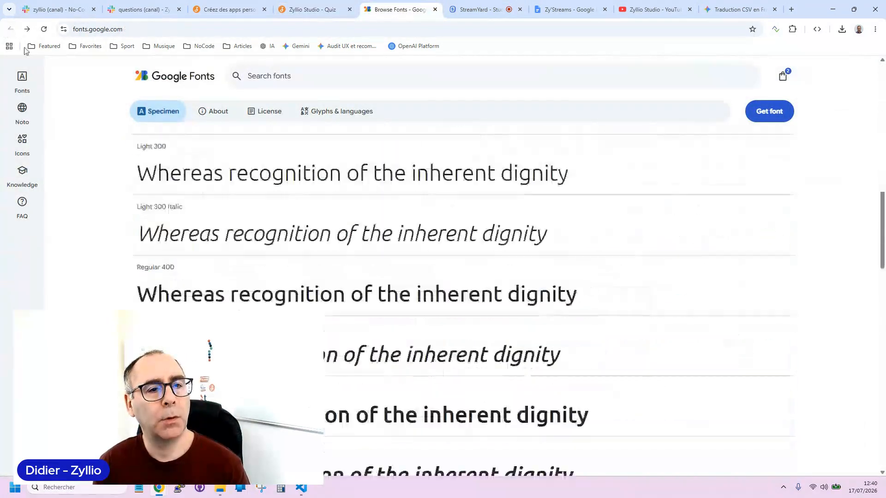
scroll(340, 257, "down", 10)
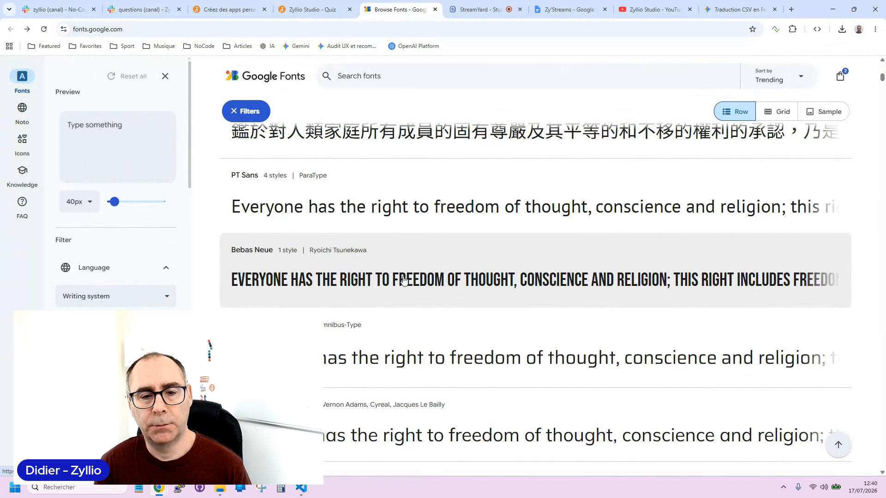
scroll(431, 290, "down", 10)
scroll(431, 290, "down", 5)
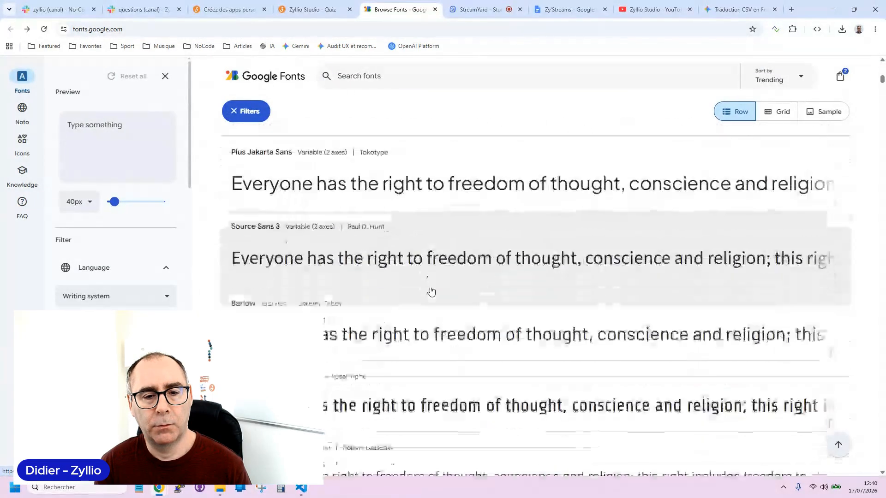
scroll(431, 289, "up", 4)
scroll(353, 254, "down", 20)
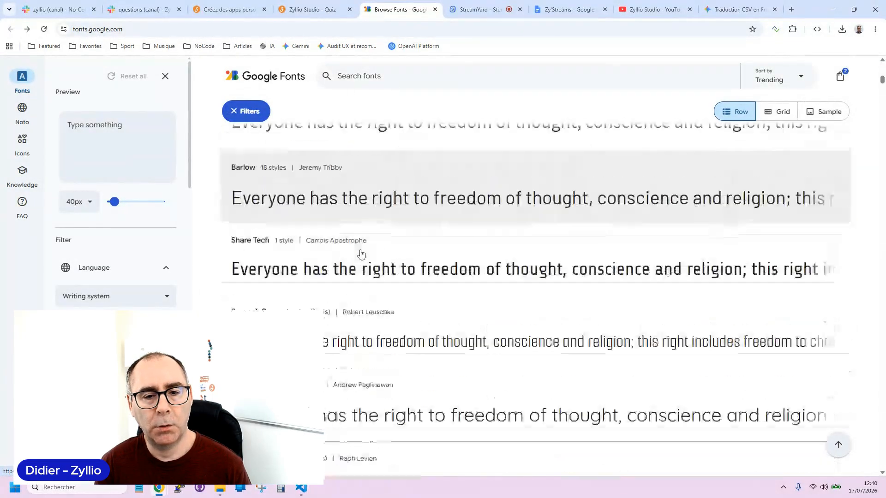
scroll(361, 254, "down", 20)
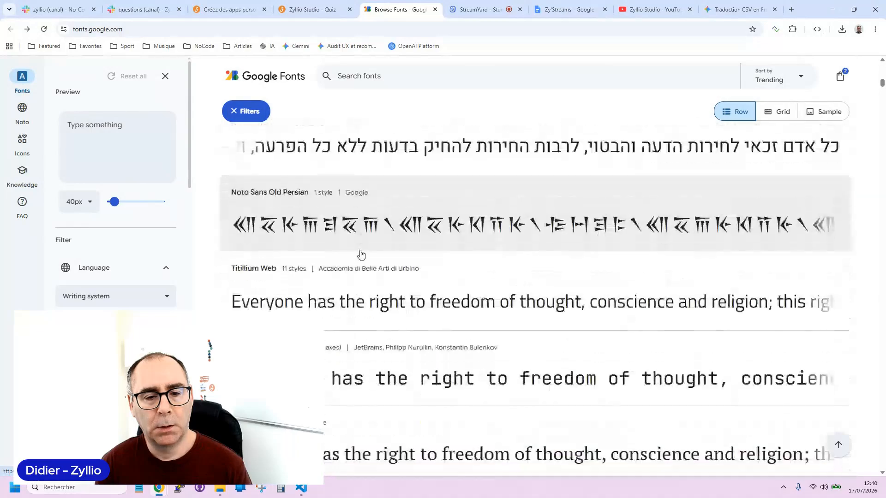
scroll(392, 289, "down", 3)
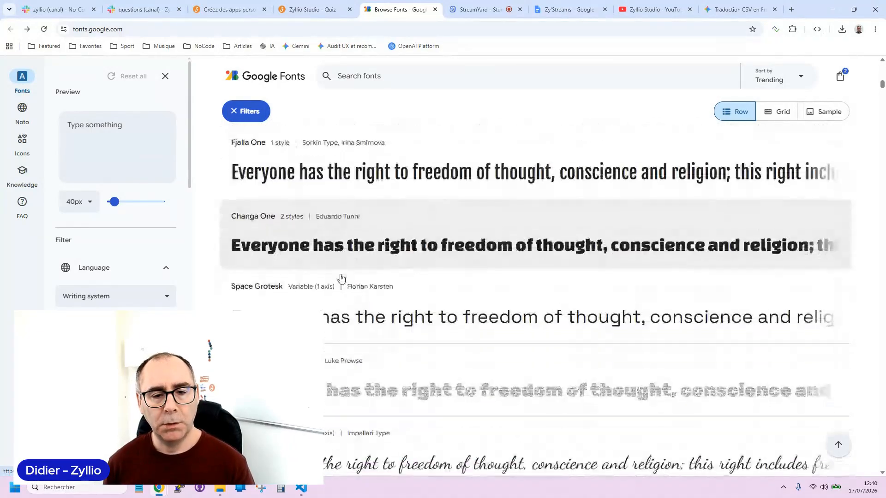
scroll(354, 282, "up", 1)
scroll(355, 279, "up", 1)
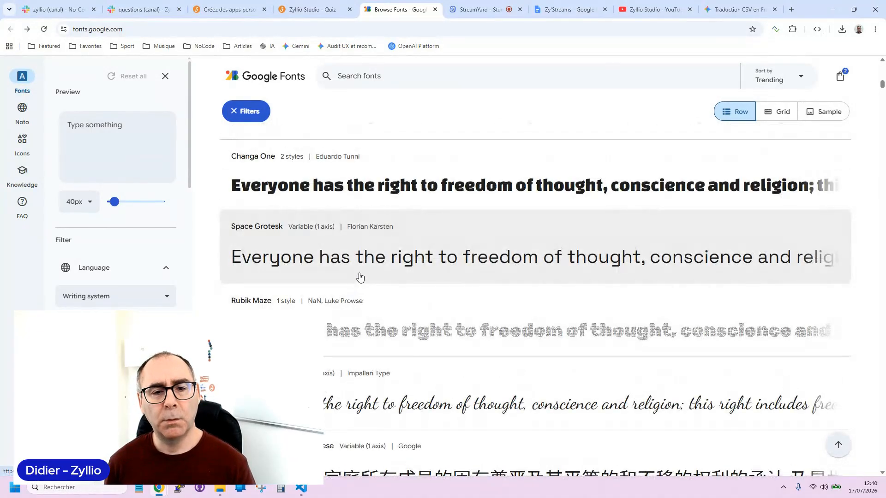
scroll(390, 283, "down", 8)
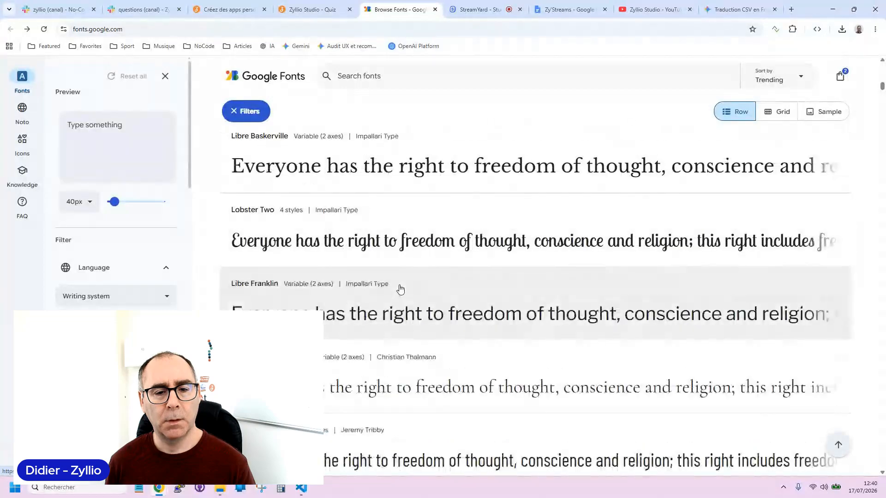
scroll(404, 300, "down", 10)
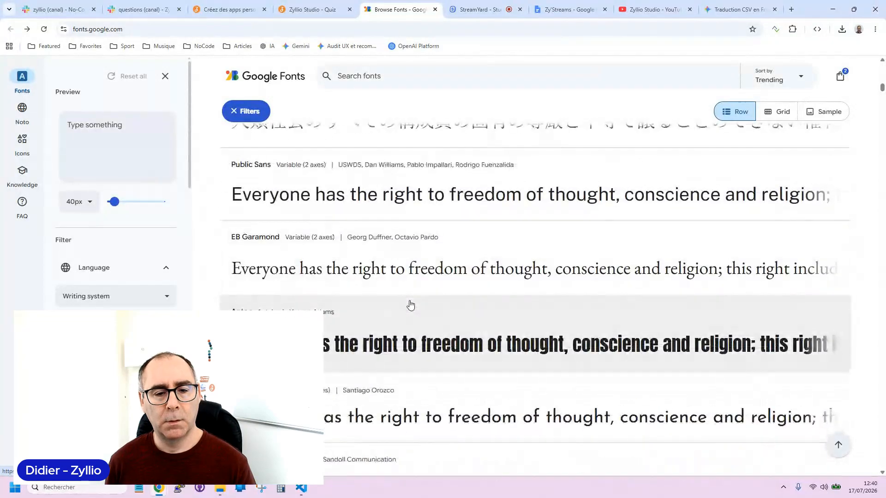
scroll(408, 342, "down", 4)
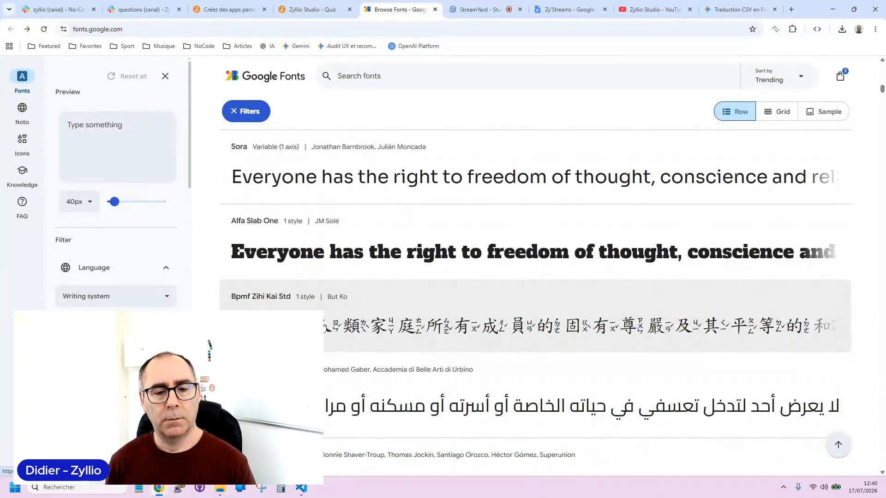
scroll(319, 307, "down", 7)
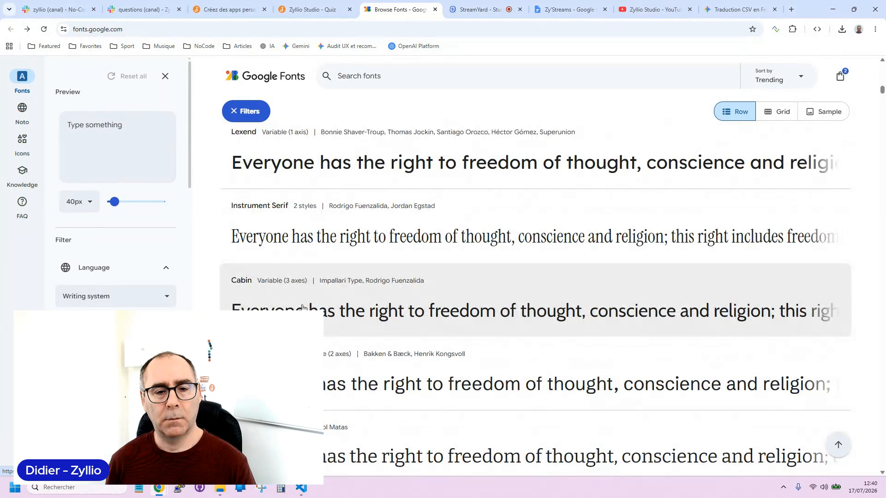
scroll(376, 310, "down", 3)
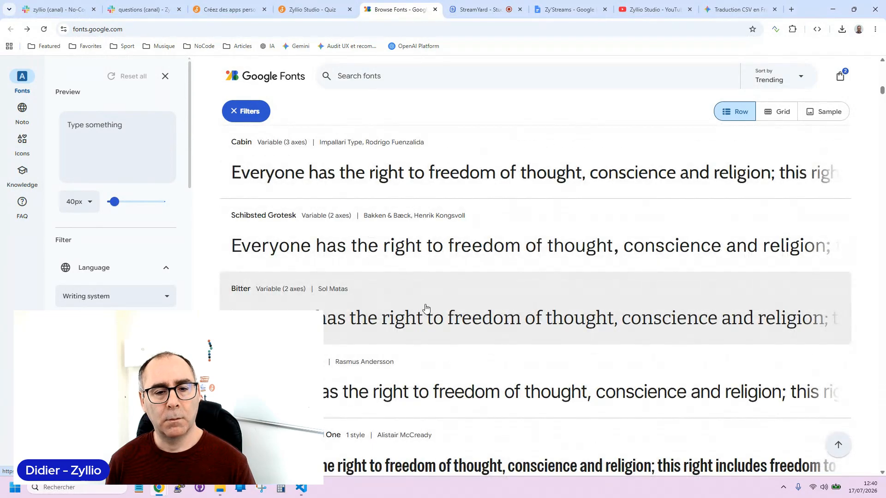
scroll(424, 310, "down", 3)
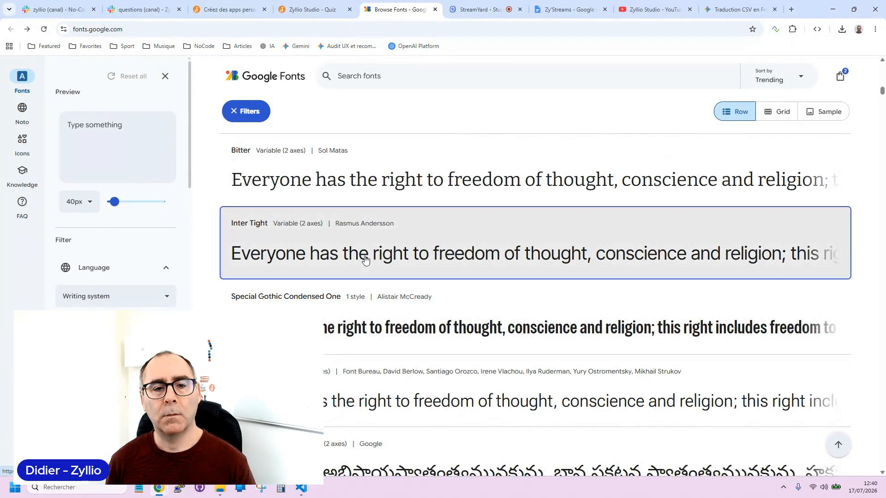
Open the Inter Tight specimen page, review its samples and select the font's name in the heading.
left_click(366, 256)
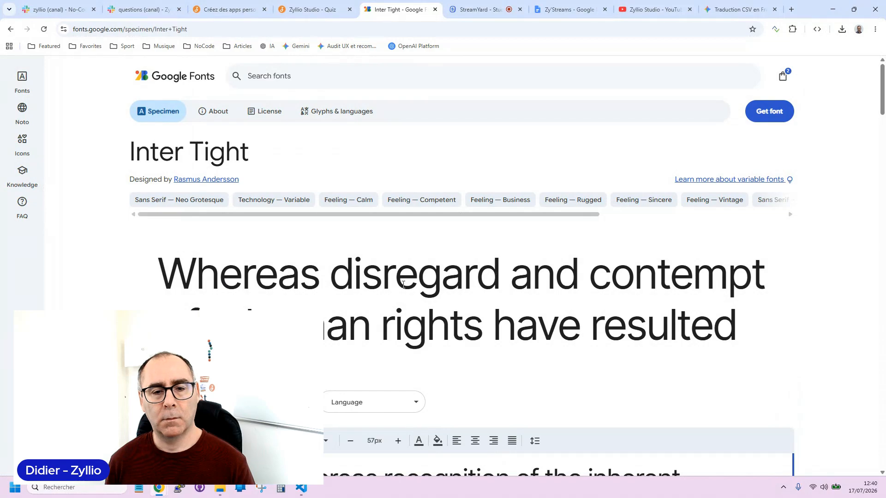
scroll(403, 285, "down", 4)
scroll(316, 223, "up", 4)
left_click(216, 157)
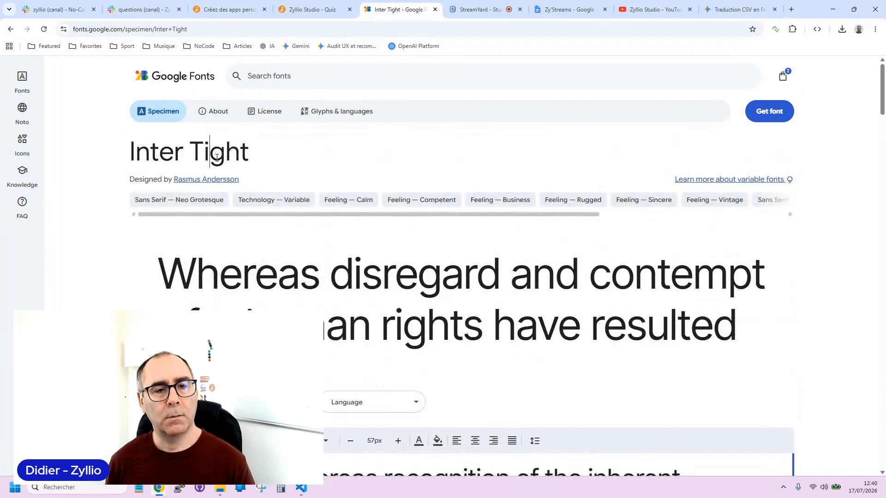
triple_click(216, 158)
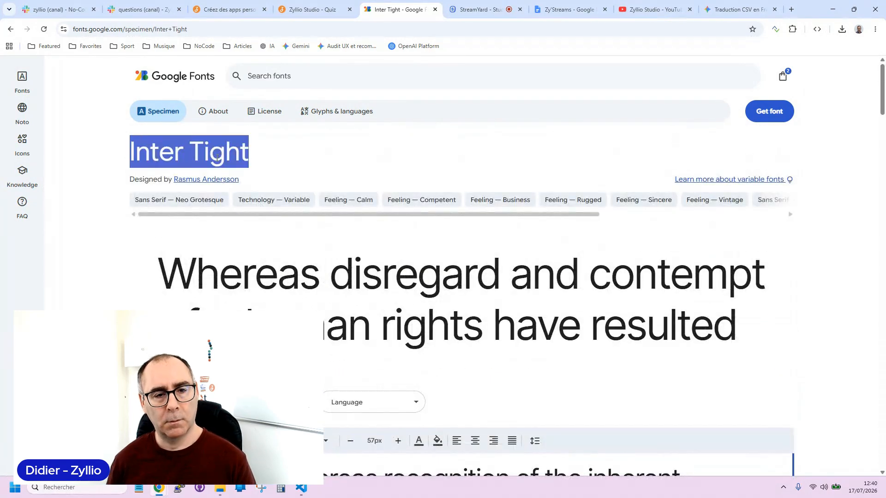
Search the Google Fonts catalogue for the Poppins font and clear the search text.
left_click(311, 75)
type("popp")
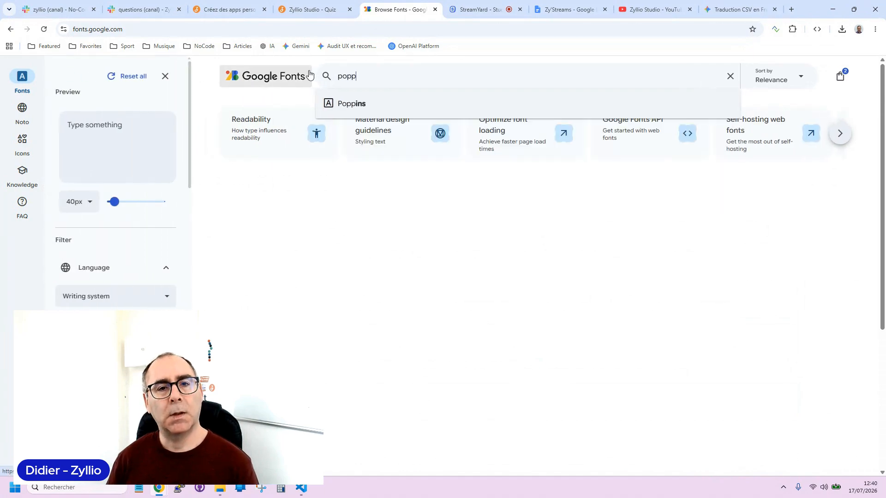
type("in")
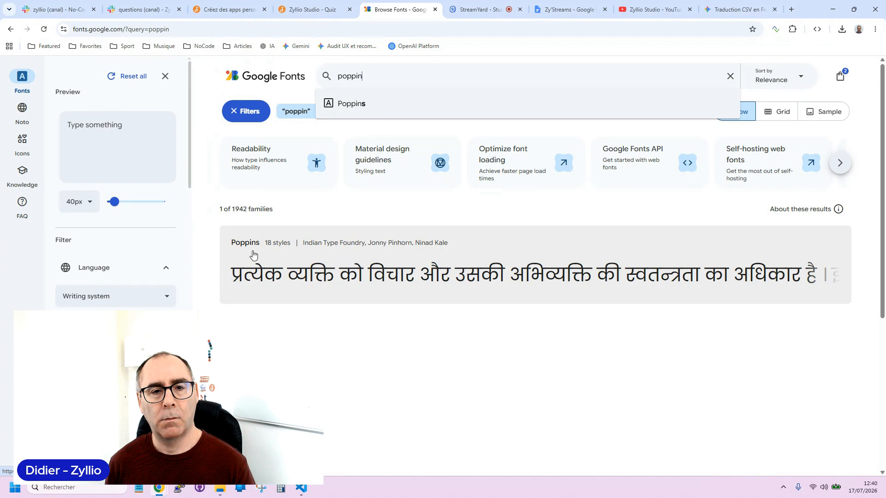
left_click(309, 89)
double_click(354, 77)
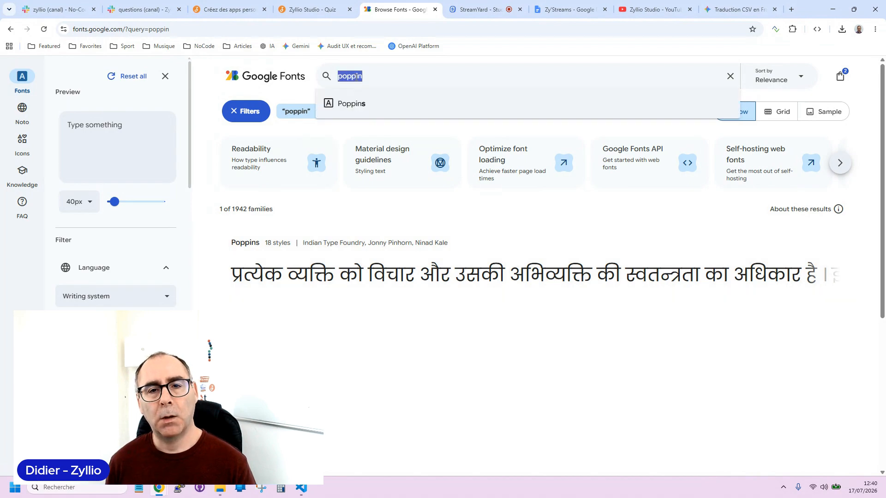
left_click(354, 77)
key("BackSpace")
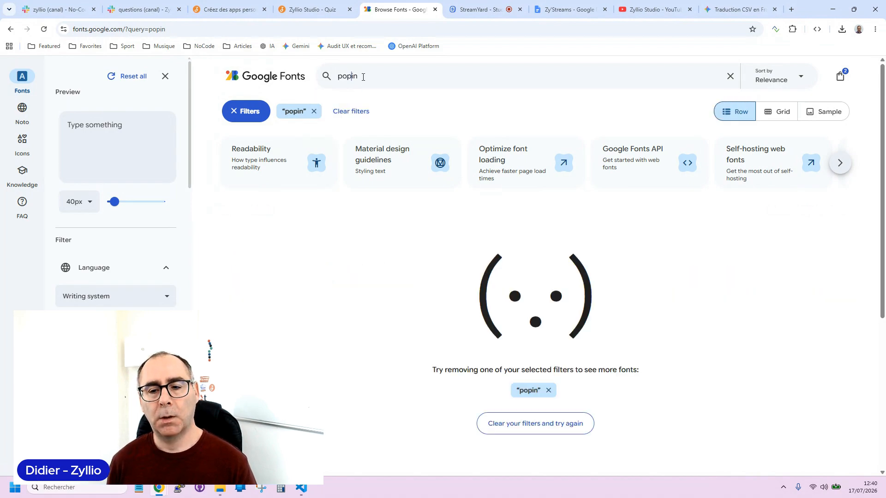
key("BackSpace")
key("BackSpace")
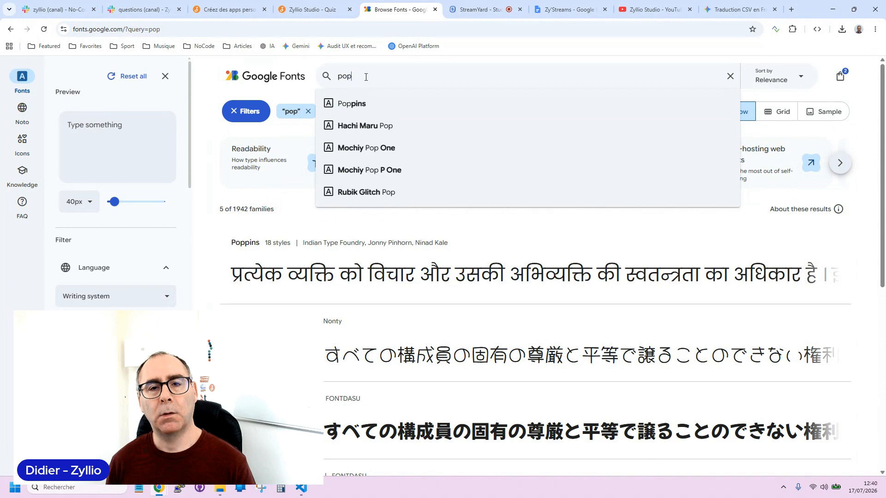
key("BackSpace")
key("BackSpace")
key("BackSpace")
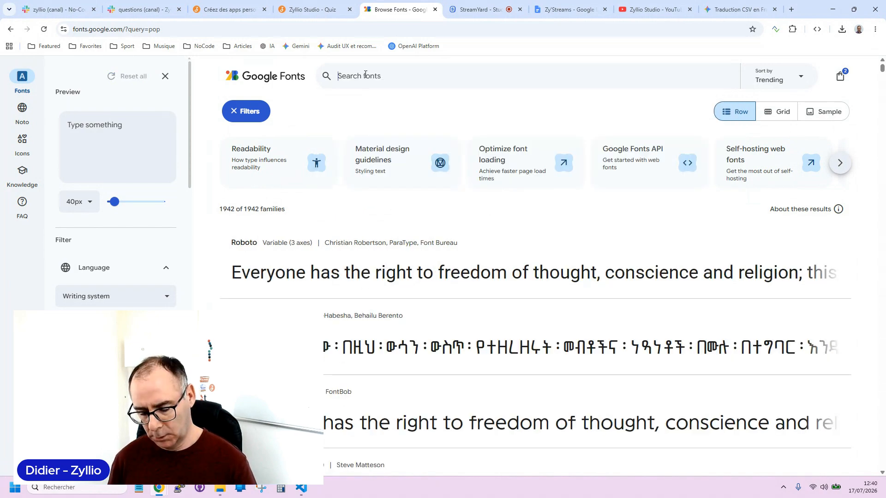
Look up the Lato font's specimen page in Google Fonts and return to Zyllio Studio.
type("lato")
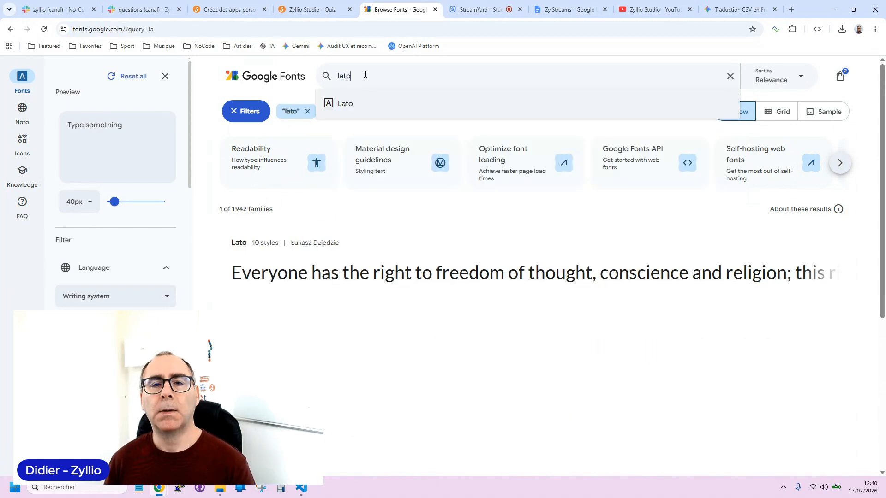
left_click(317, 277)
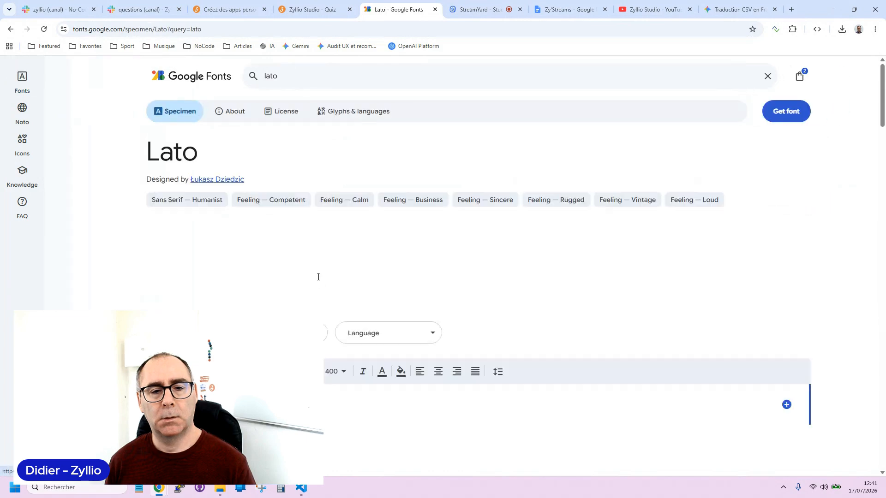
left_click(306, 7)
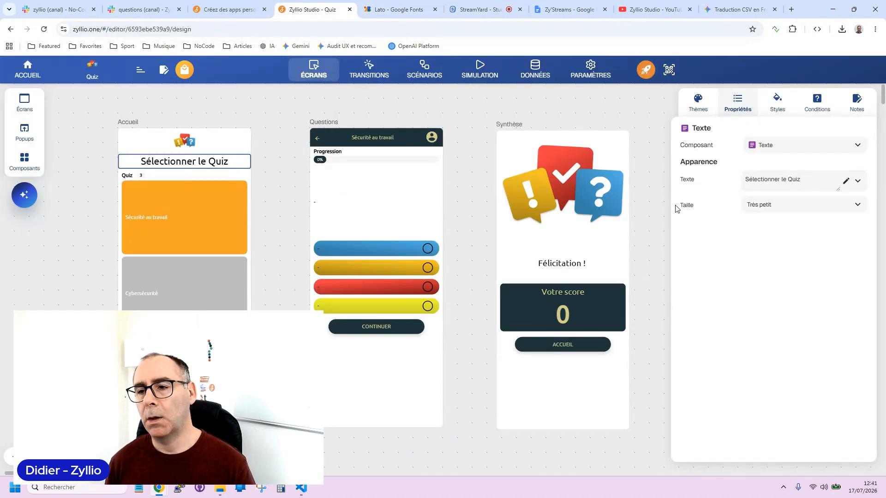
Set the app theme's typography font to Lato.
left_click(698, 102)
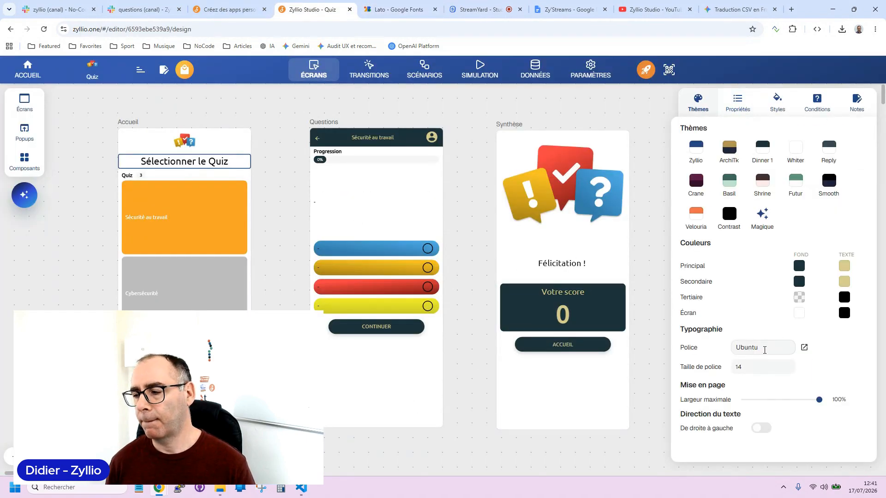
double_click(766, 351)
type("La")
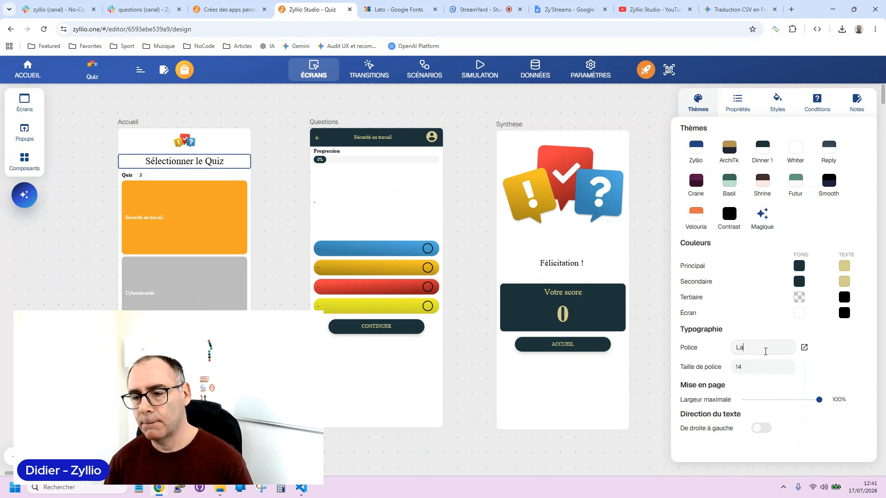
type("to")
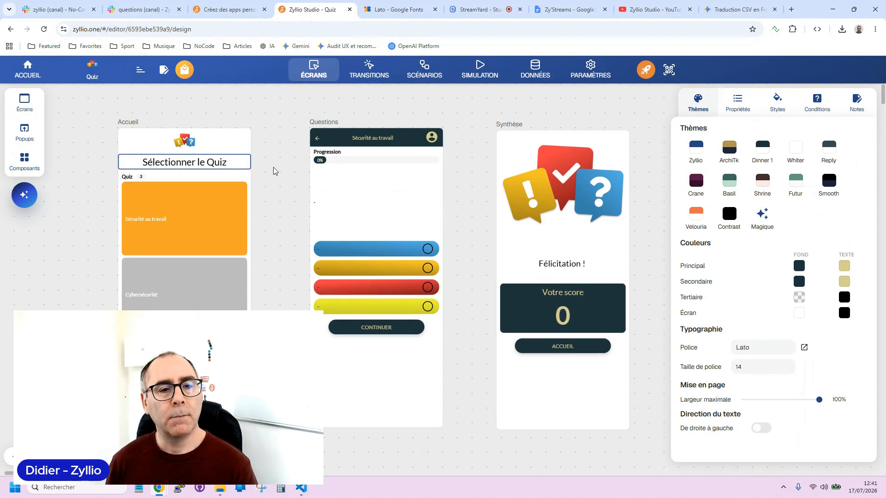
left_click(264, 188)
left_click(216, 165)
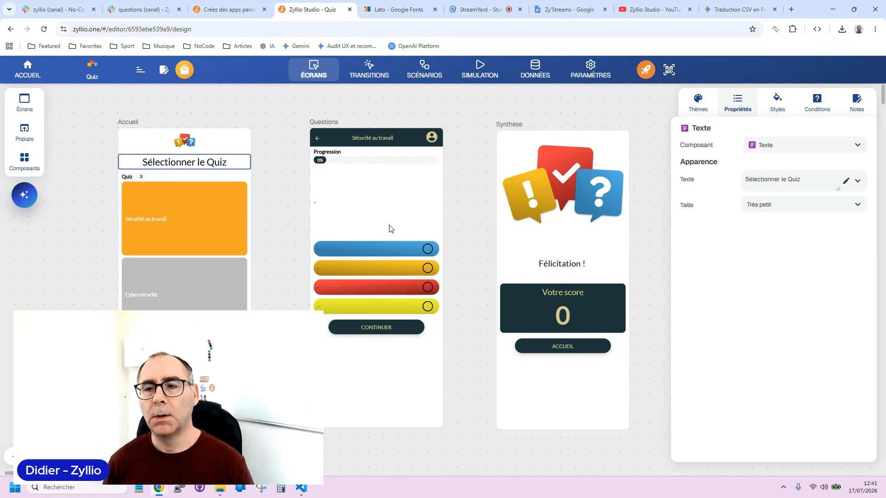
Try the Crane and Basil themes and apply the Velouria theme to the app.
left_click(698, 103)
left_click(699, 219)
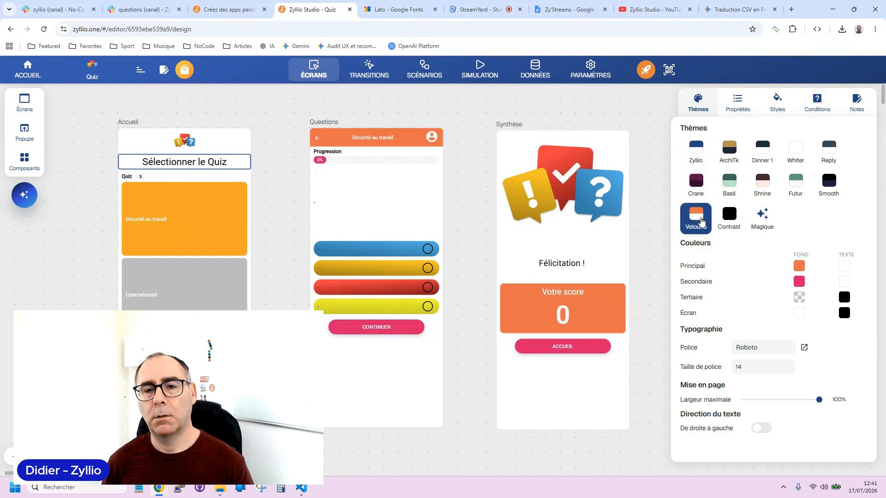
left_click(695, 182)
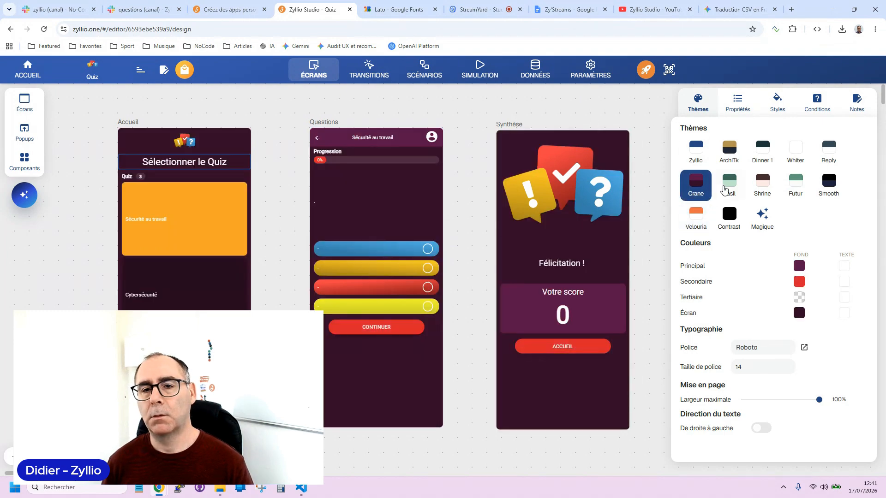
left_click(729, 185)
left_click(695, 226)
left_click(397, 96)
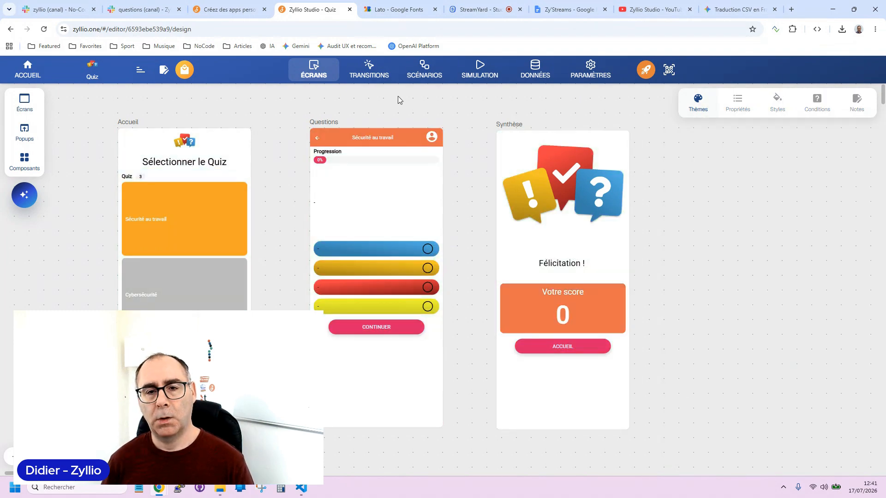
Reset the icon colour of the blue and gold radio buttons on the Questions screen to the theme default.
left_click(422, 249)
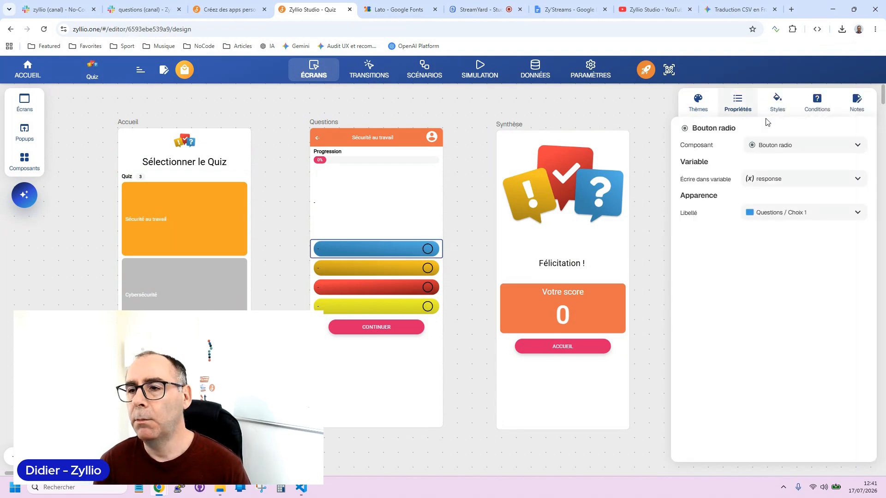
left_click(778, 102)
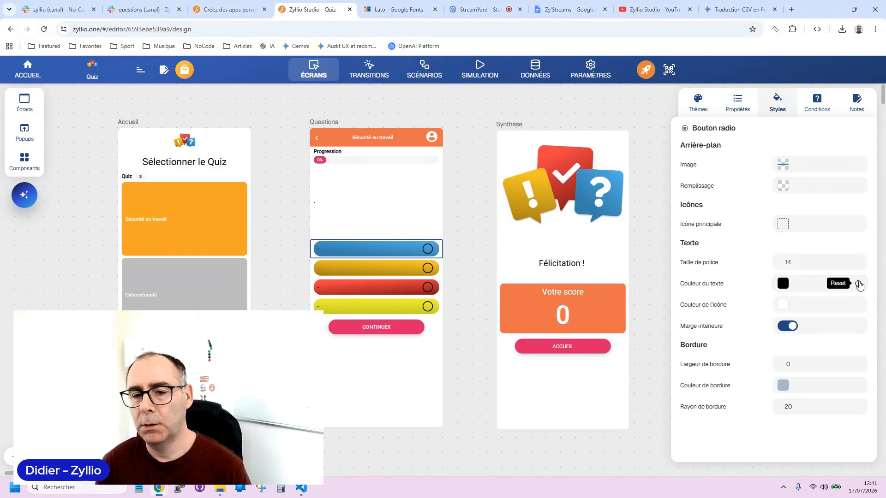
left_click(859, 306)
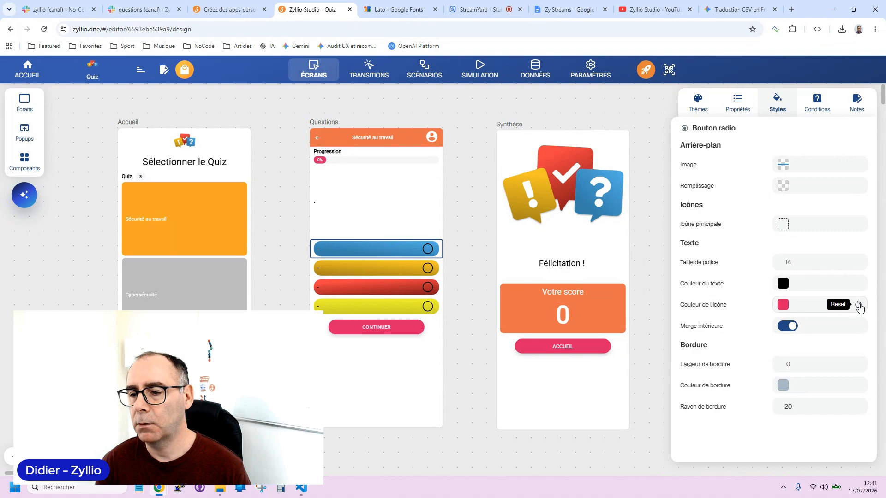
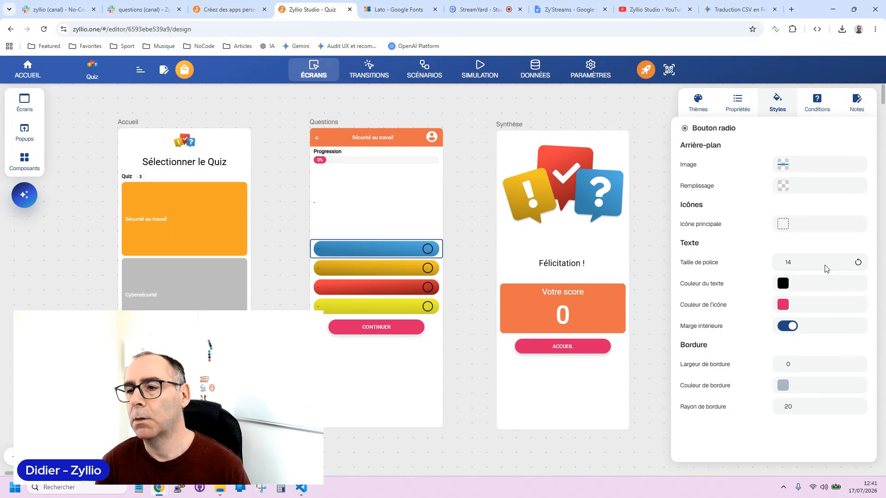
left_click(407, 268)
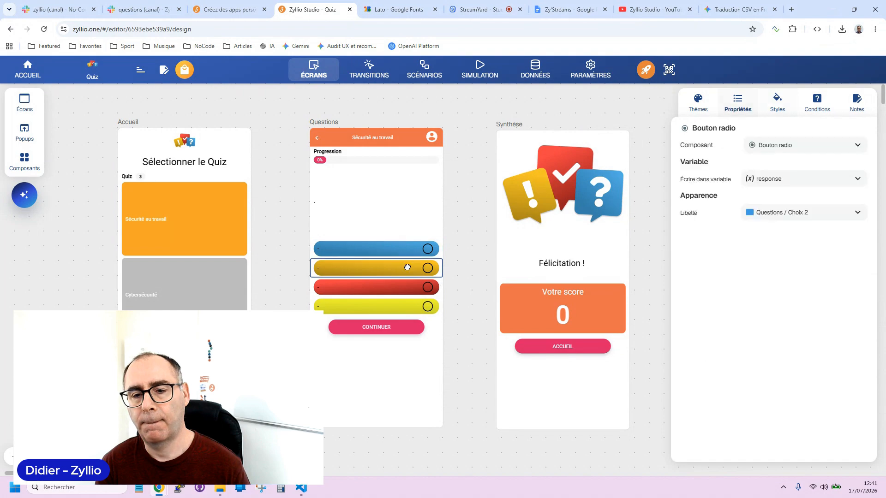
left_click(778, 103)
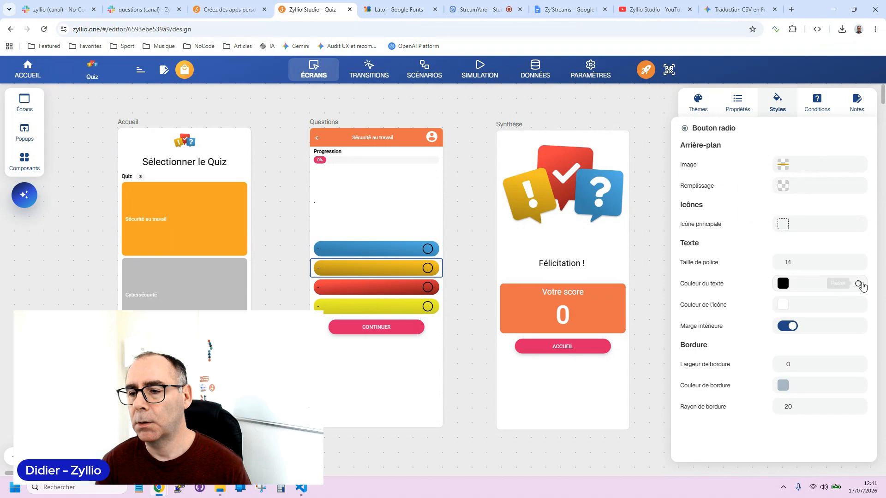
left_click(859, 305)
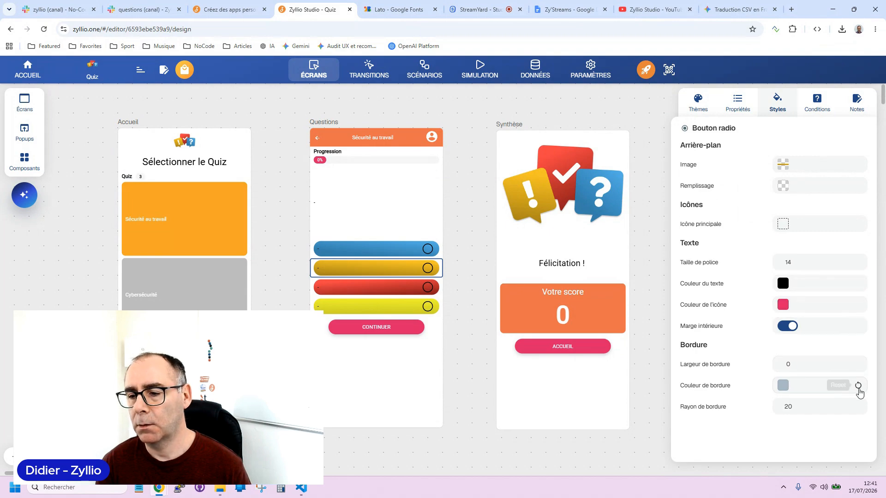
Examine the style settings and properties of the red and blue radio buttons on the Questions screen.
left_click(374, 287)
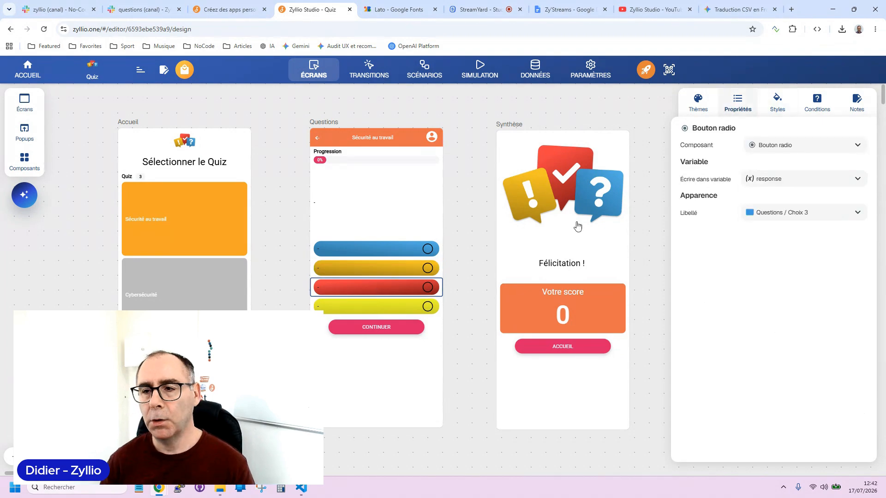
left_click(778, 103)
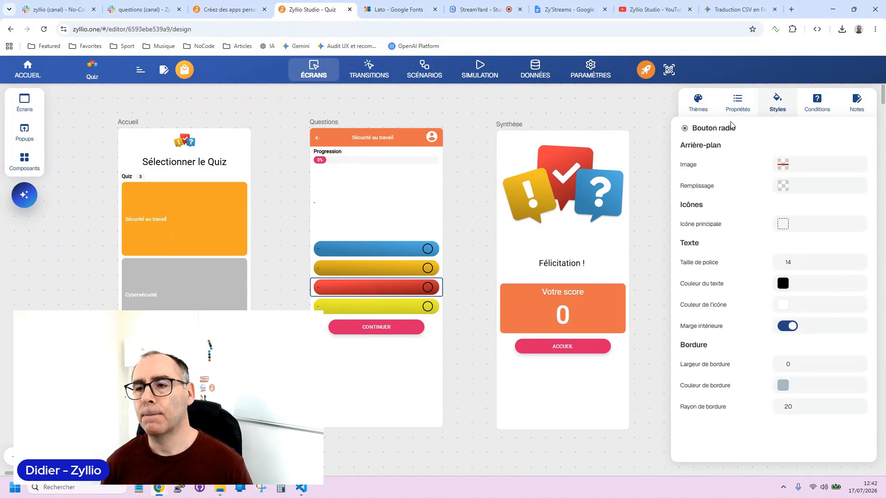
left_click(738, 103)
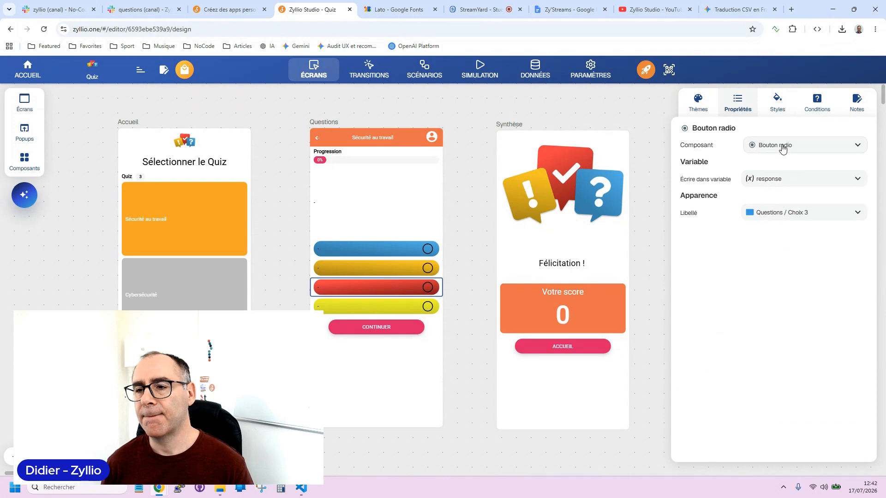
left_click(424, 254)
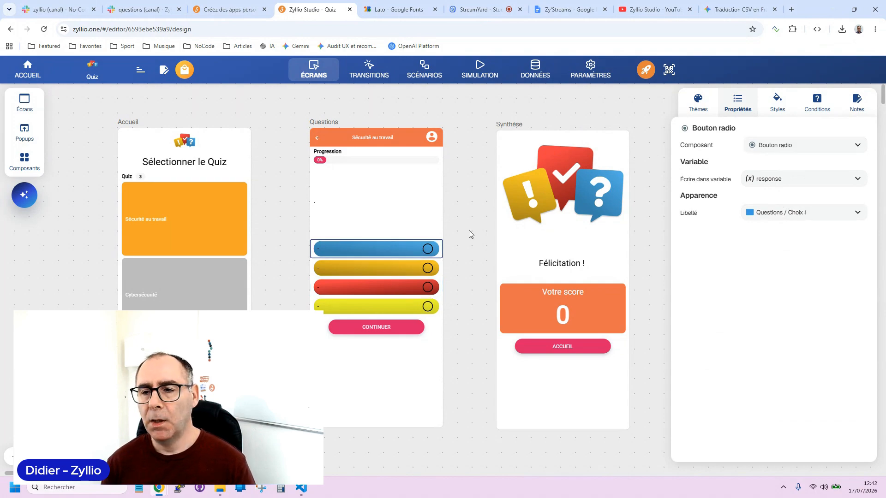
left_click(769, 106)
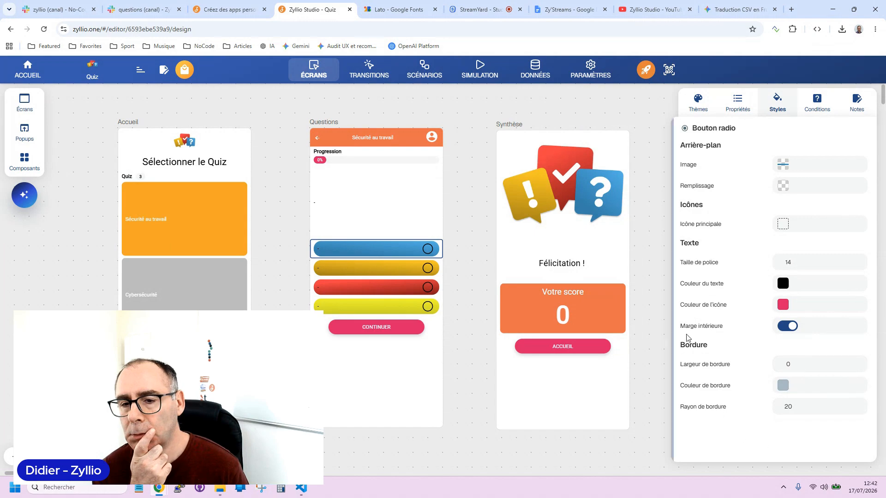
left_click(751, 102)
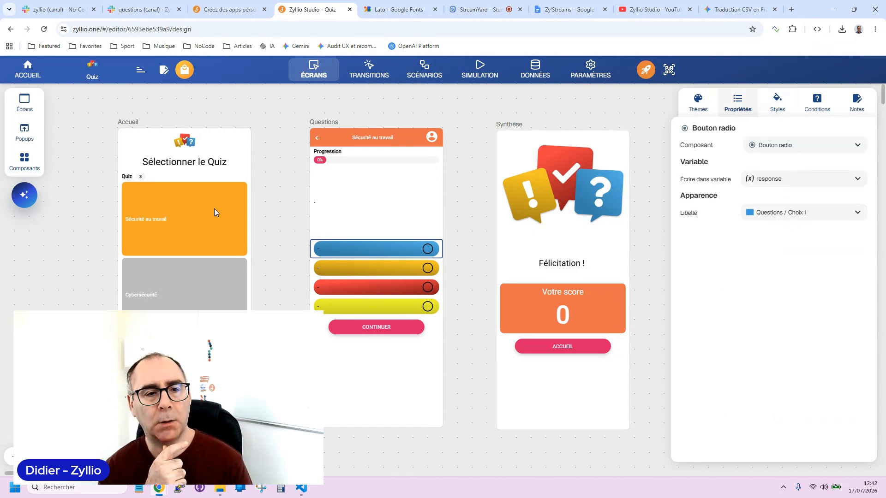
Add a new radio button linked to a new variable below the Continuer button on the Questions screen.
left_click(24, 169)
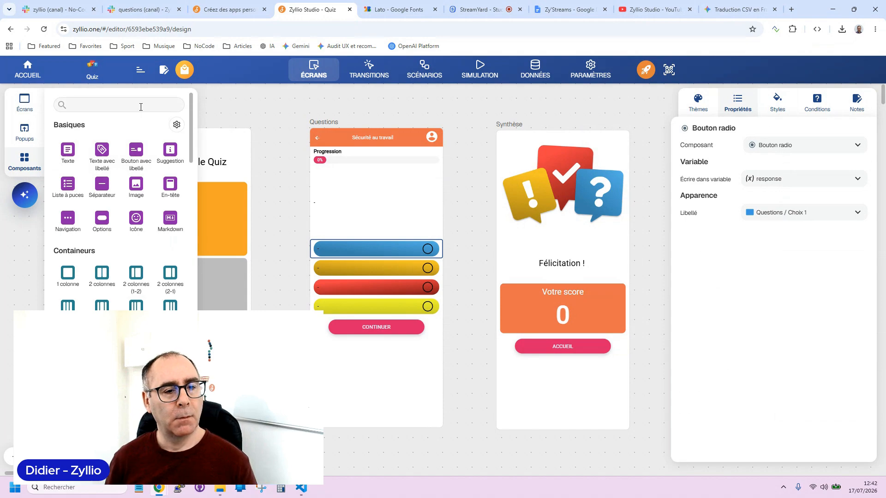
scroll(153, 248, "down", 5)
scroll(153, 249, "down", 5)
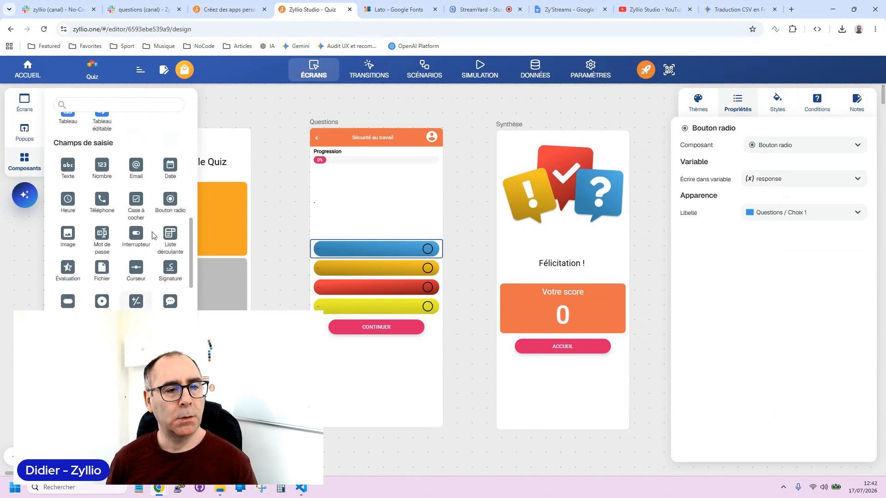
left_click(170, 230)
left_click(76, 135)
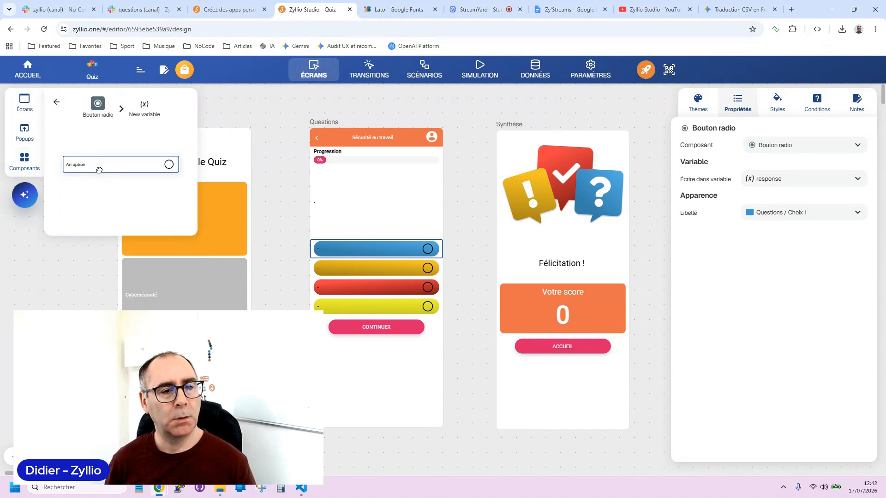
left_click_drag(97, 167, 361, 371)
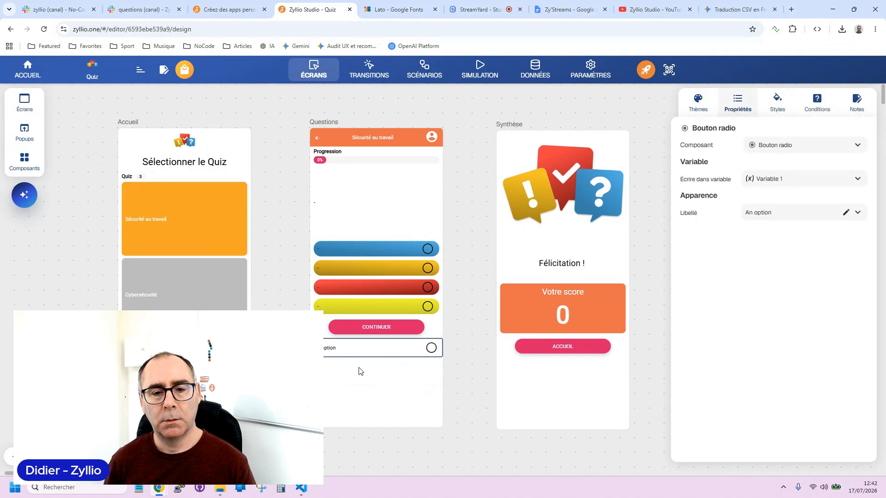
left_click(279, 289)
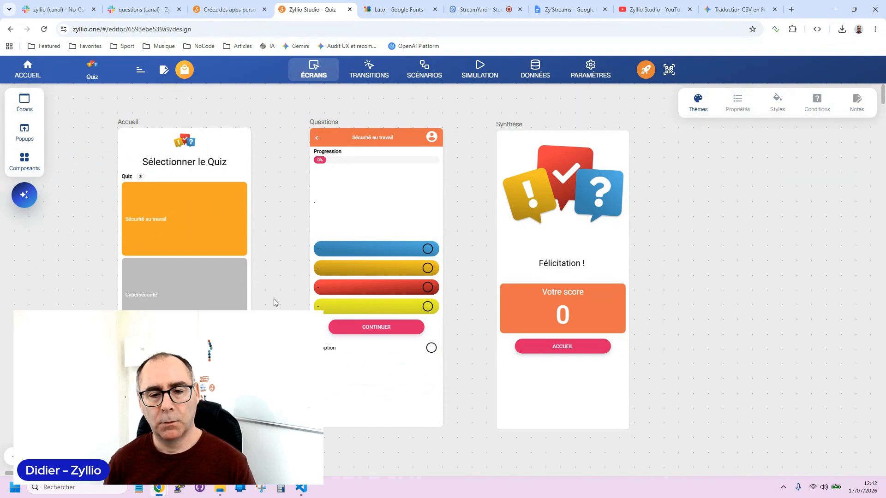
Check which variable the blue, gold and red radio buttons write to.
left_click(390, 255)
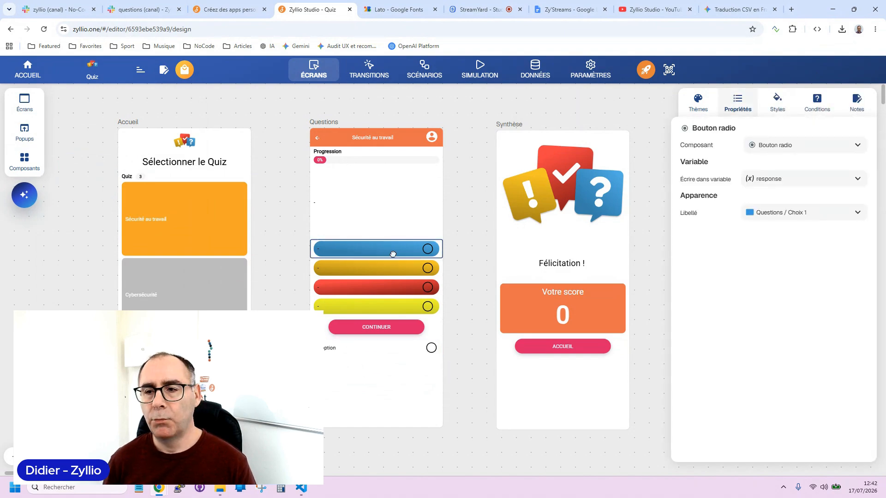
double_click(768, 179)
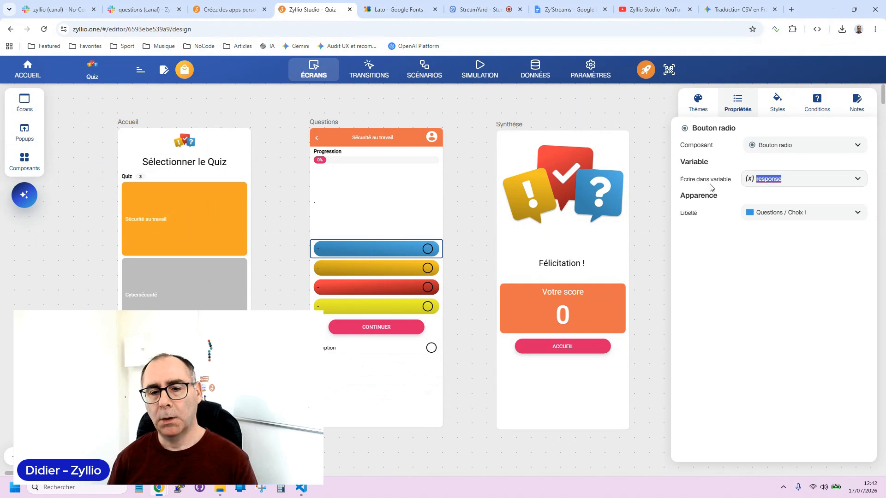
left_click(373, 271)
left_click(379, 289)
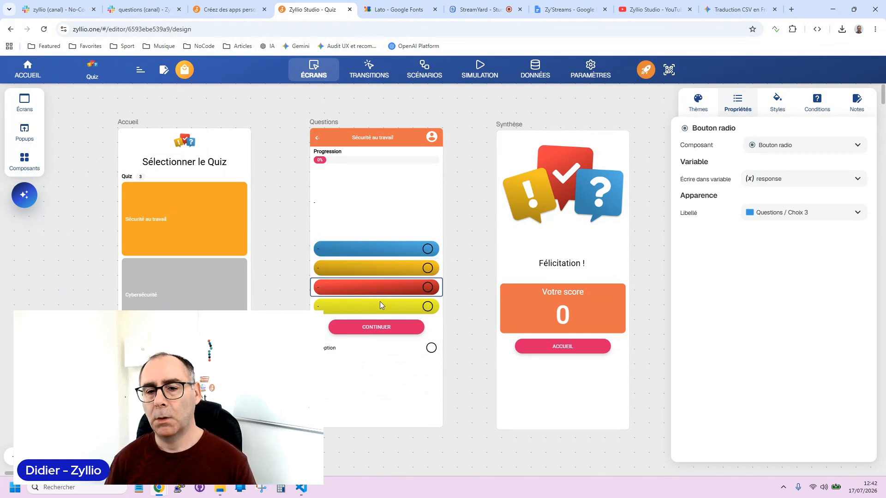
Duplicate the new "An option" radio button three times on the Questions screen.
left_click(383, 347)
key("ctrl+c")
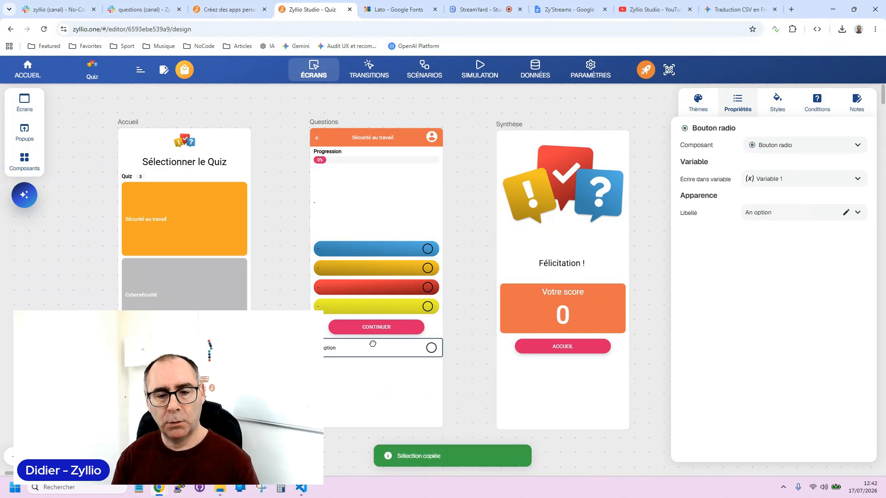
key("ctrl+v")
key("ctrl+v")
key("ctrl+v")
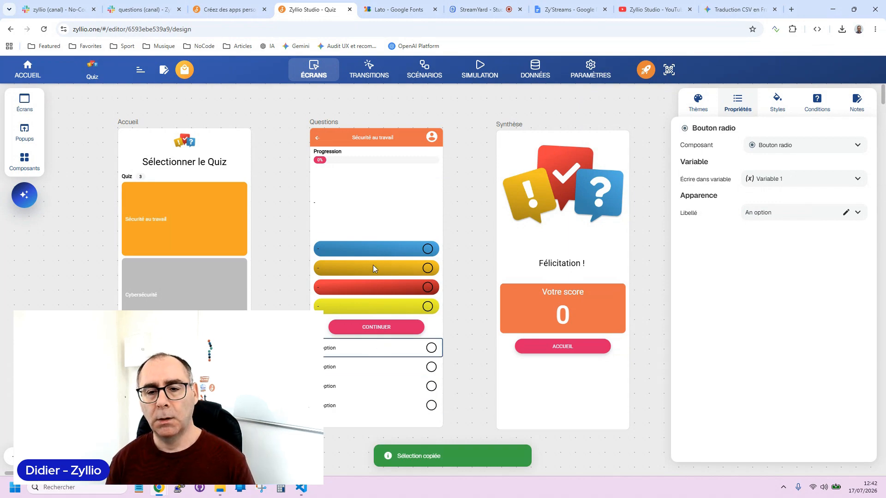
Make the first two new "An option" radio buttons write to the response variable, reusing the blue button's variable name.
left_click(383, 247)
double_click(767, 180)
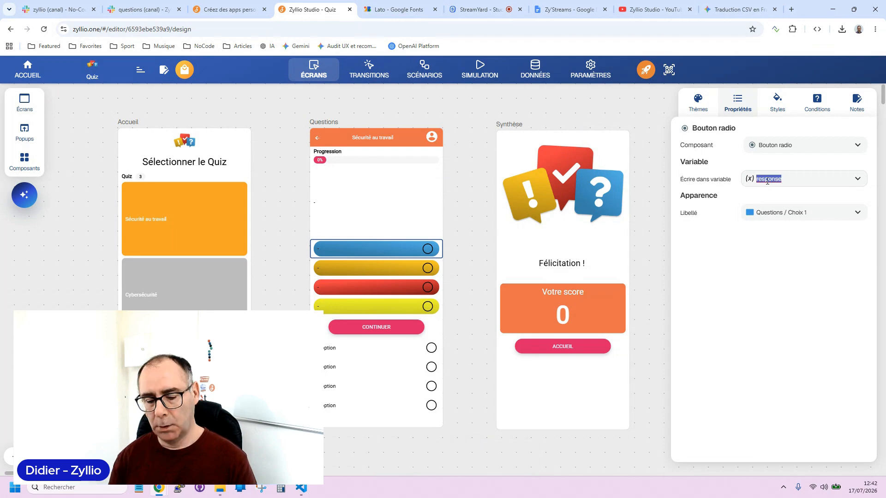
left_click(374, 350)
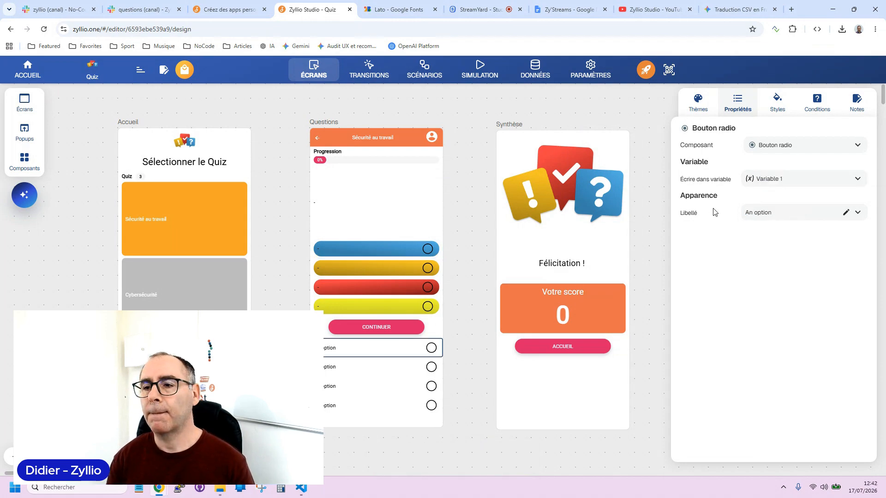
left_click(800, 177)
key("ctrl+v")
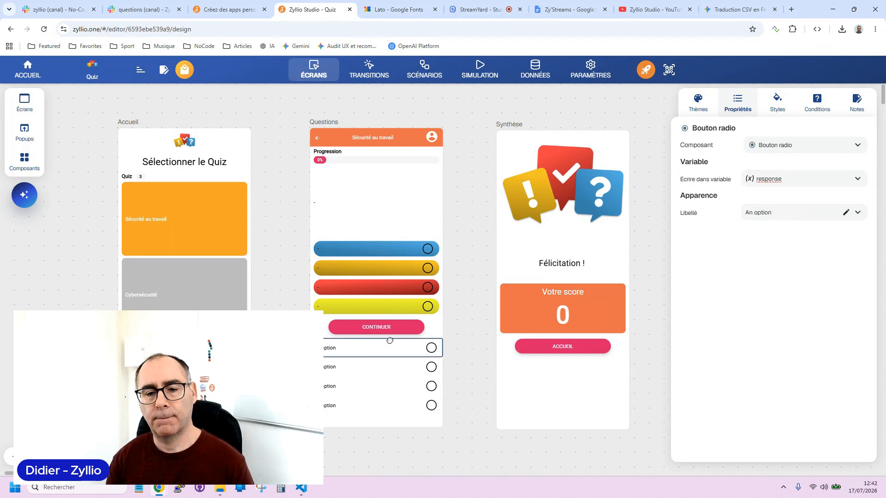
left_click(372, 368)
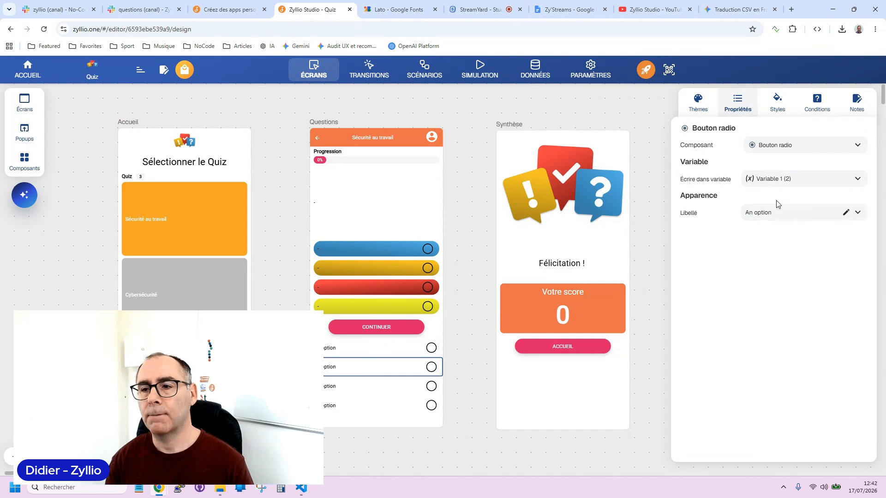
left_click(806, 177)
key("ctrl+v")
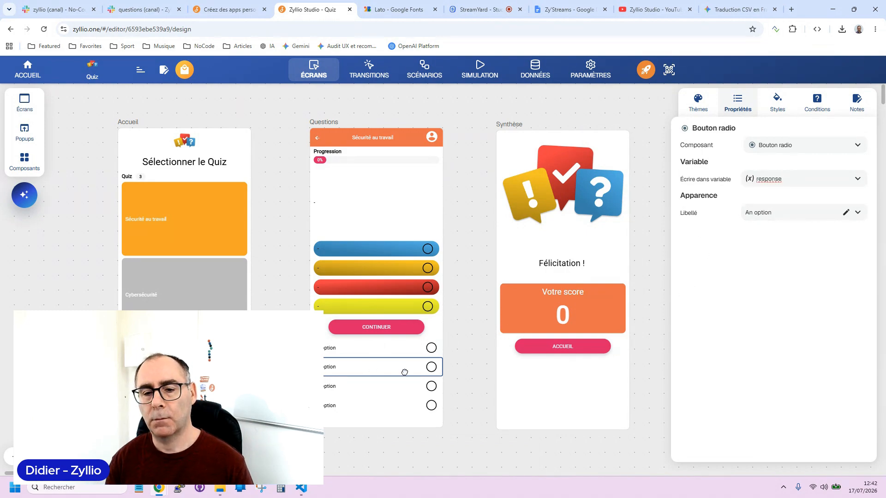
Make the third and fourth new "An option" radio buttons write to the response variable and check the new buttons' variable.
left_click(399, 388)
left_click(807, 180)
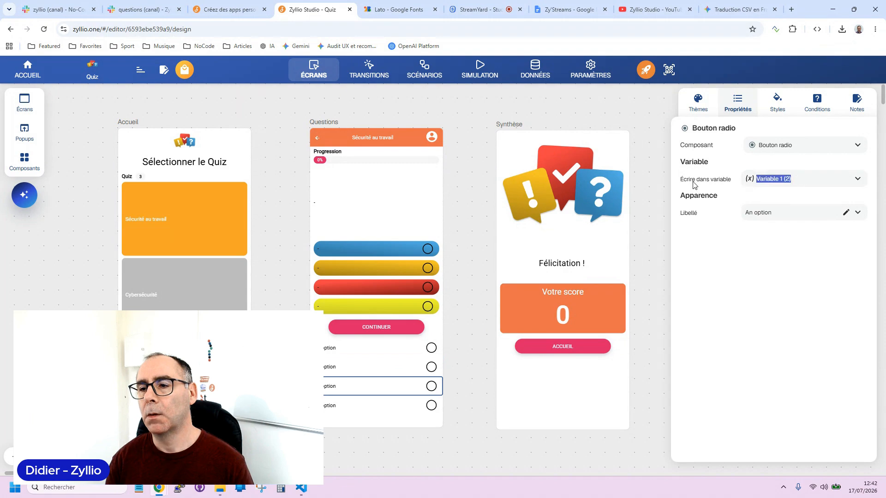
key("ctrl+v")
left_click(379, 407)
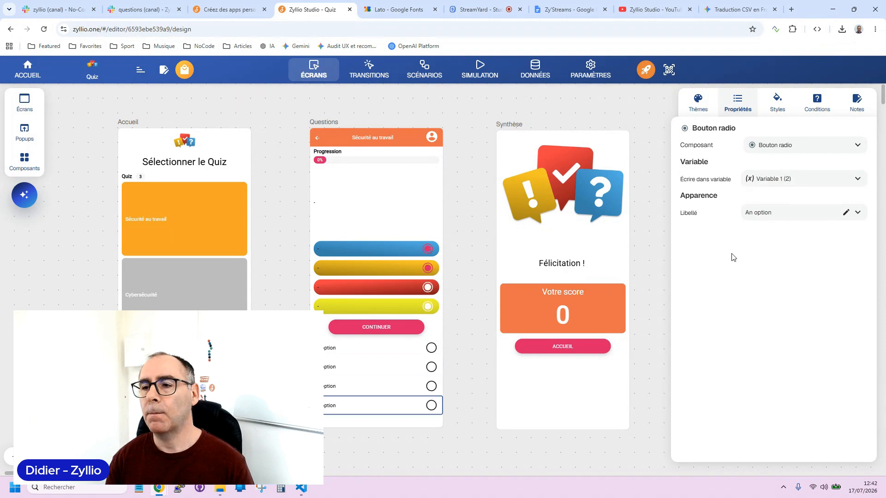
left_click(791, 180)
key("ctrl+v")
left_click(358, 391)
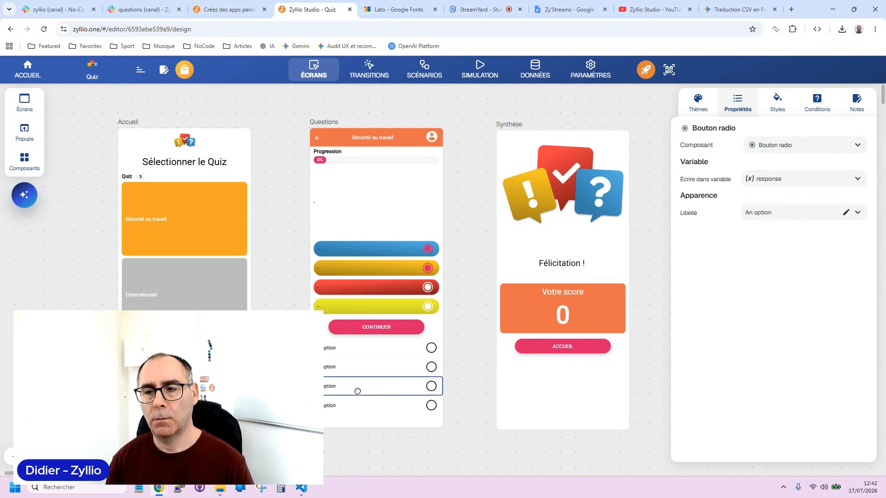
left_click(362, 365)
left_click(362, 349)
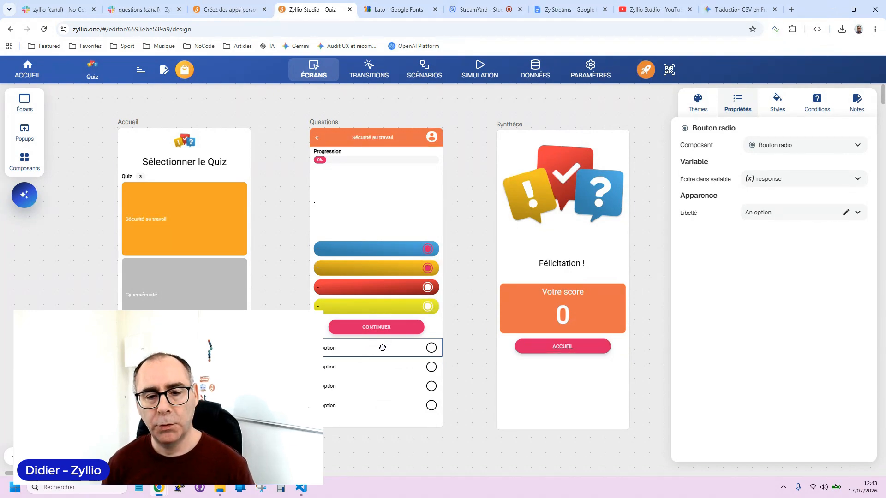
Bind the first new radio button's label to the Questions data field Choix 1, following how the coloured buttons are labelled.
left_click(390, 248)
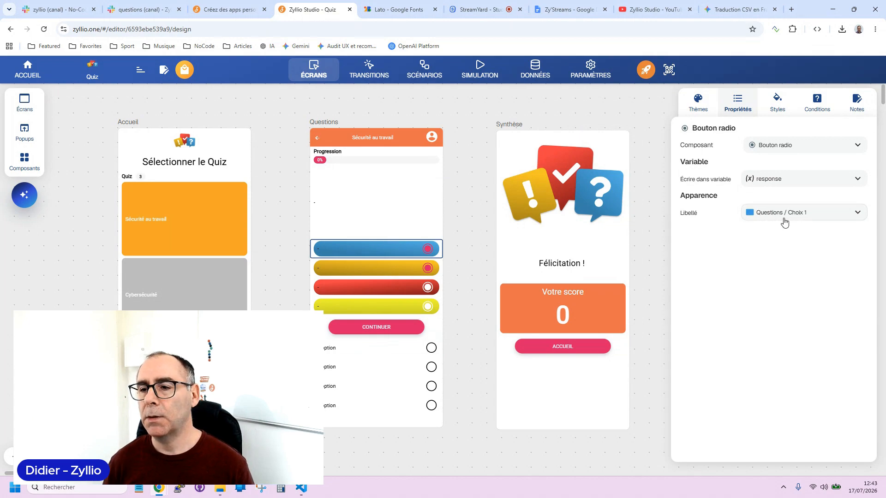
left_click(400, 274)
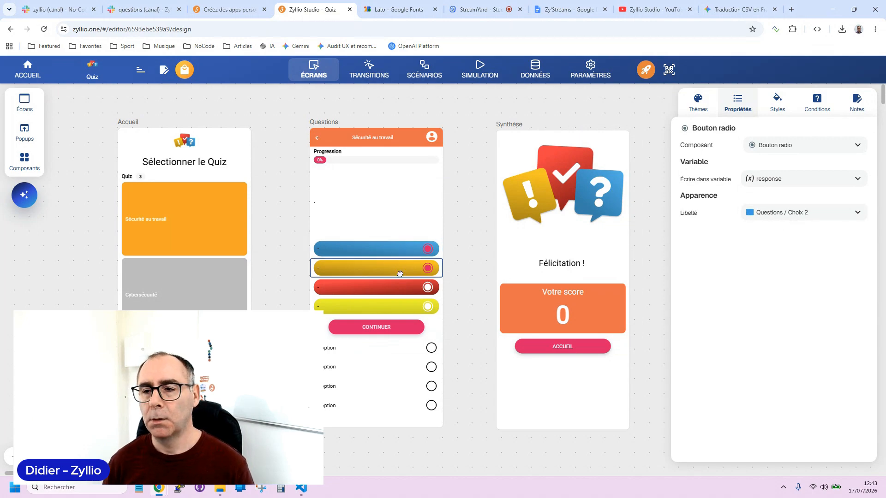
left_click(382, 296)
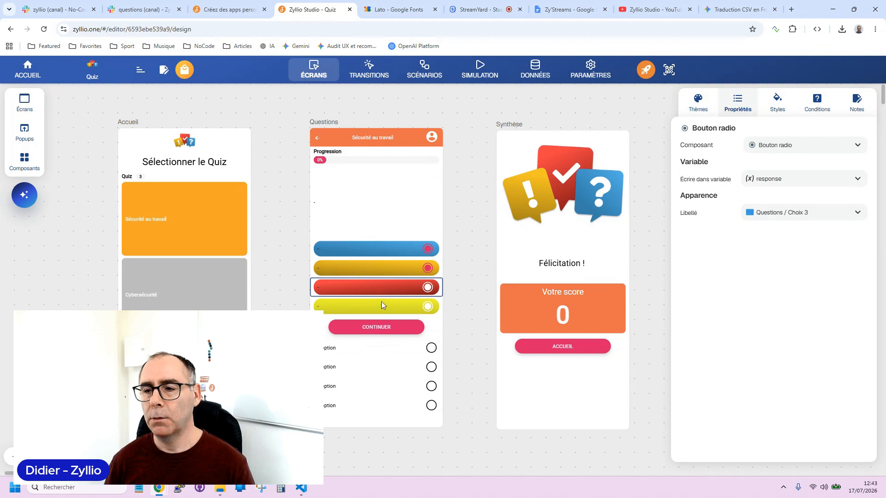
left_click(381, 302)
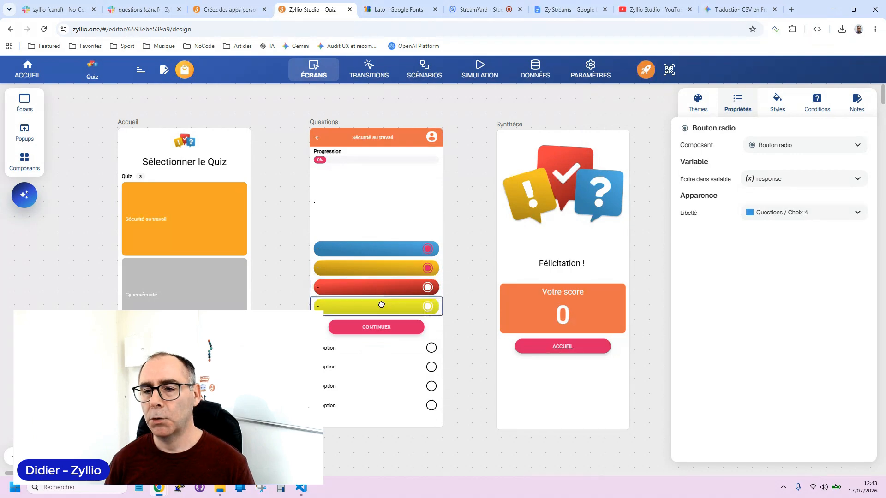
left_click(384, 352)
left_click(858, 212)
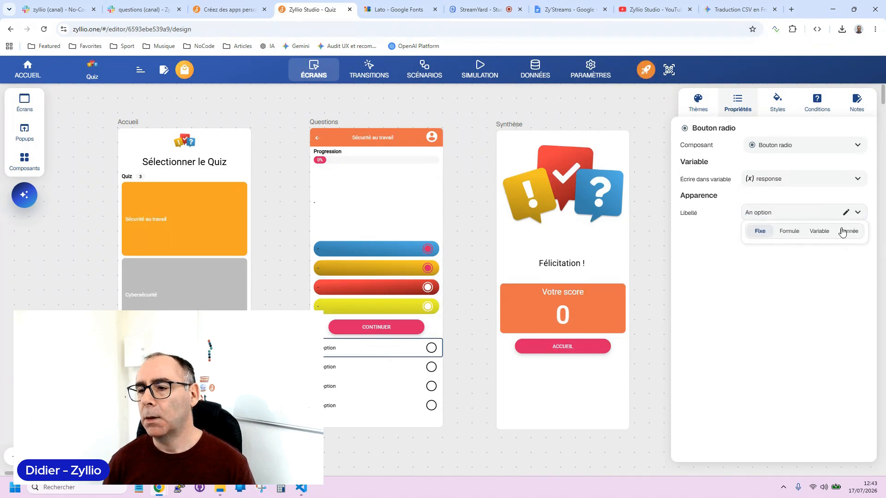
left_click(848, 232)
left_click(815, 264)
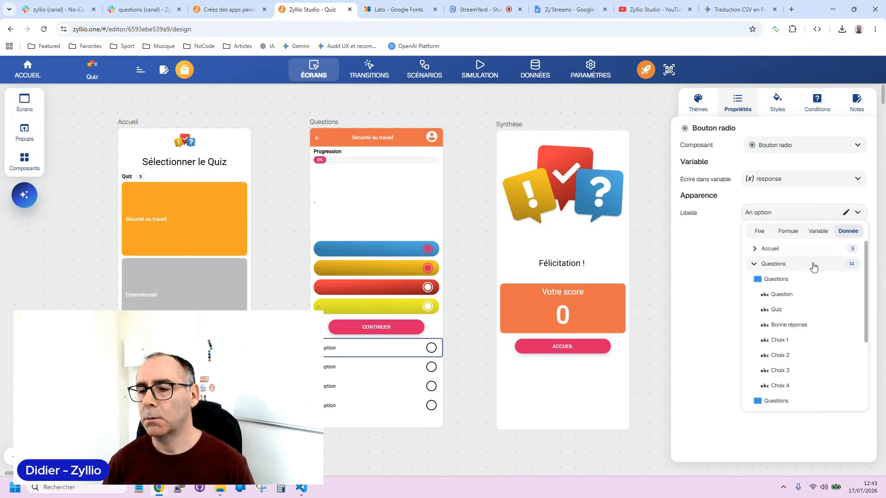
left_click(779, 341)
Bind the second new radio button's label to the Questions data field Choix 2.
left_click(417, 375)
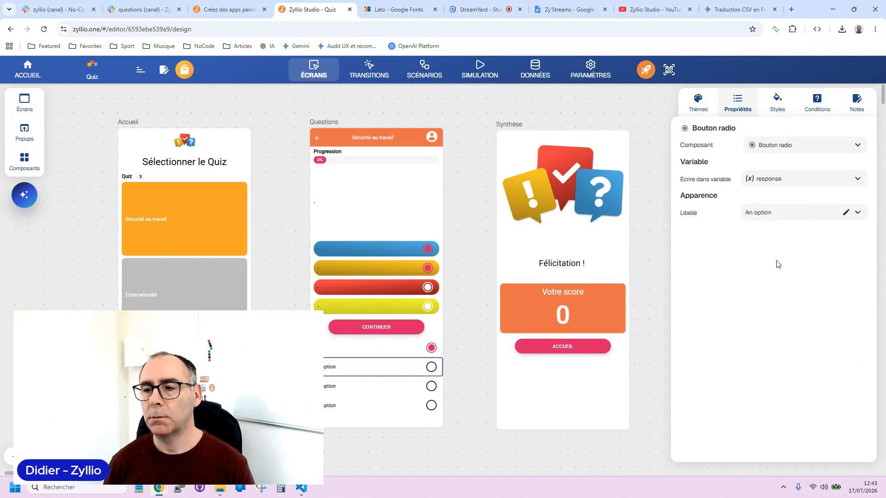
left_click(858, 212)
left_click(843, 233)
left_click(800, 265)
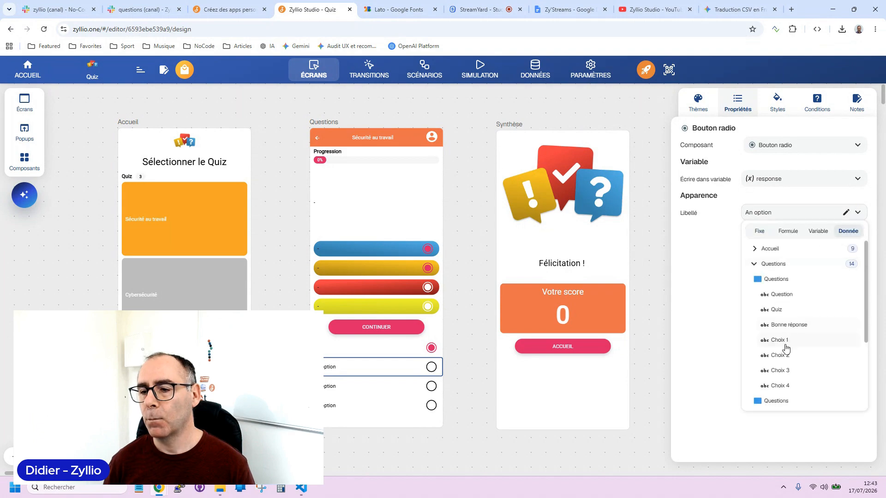
left_click(785, 352)
Bind the third new radio button's label to the Questions data field Choix 3.
left_click(433, 385)
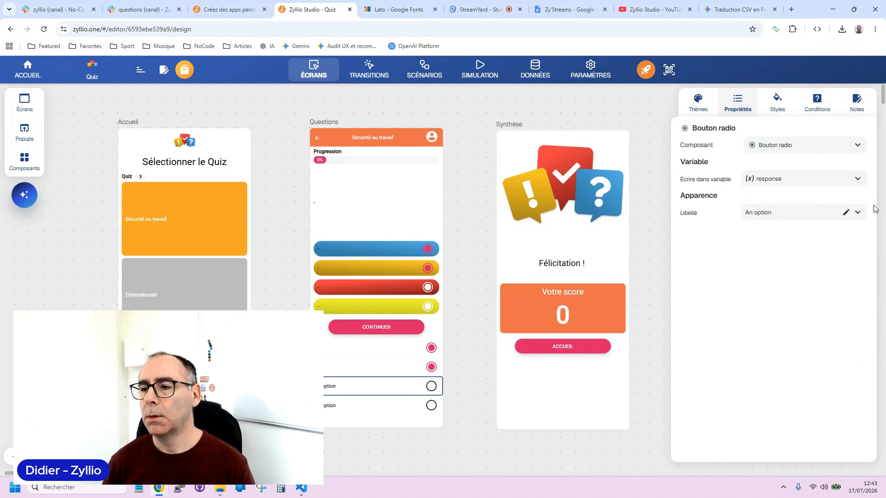
left_click(858, 212)
left_click(848, 231)
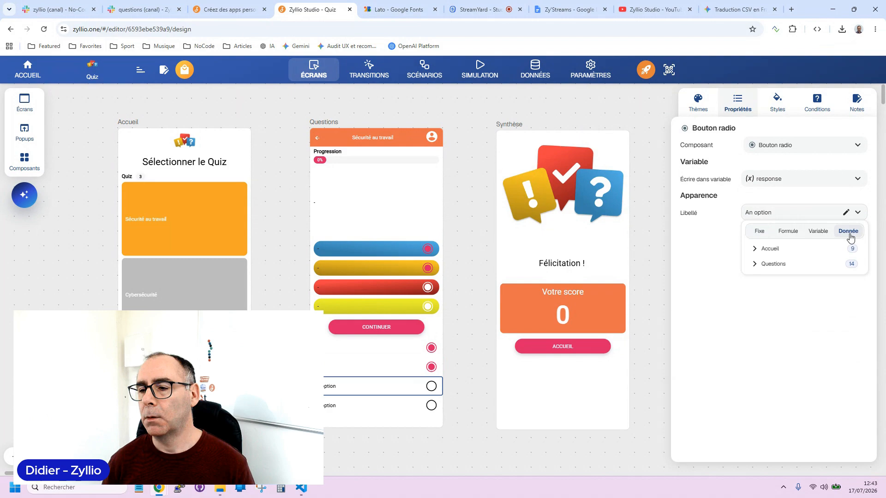
left_click(805, 265)
left_click(789, 375)
Bind the fourth new radio button's label to the Questions data field Choix 4.
left_click(396, 406)
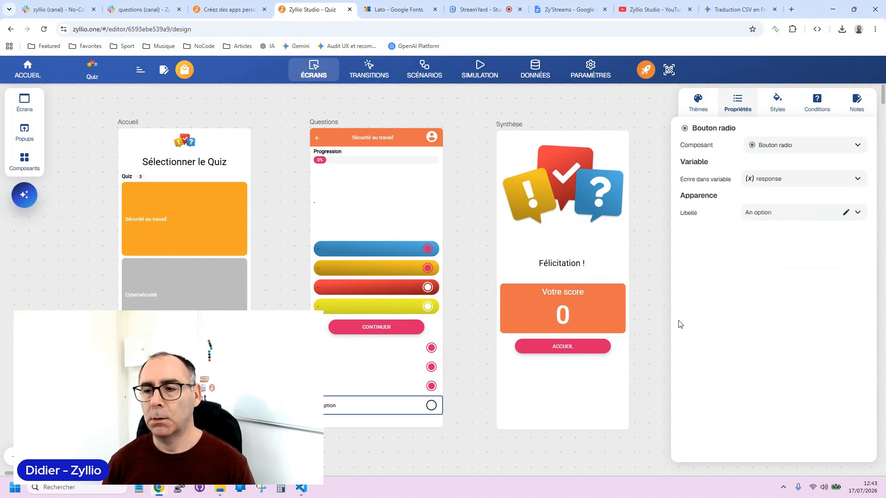
left_click(858, 212)
left_click(848, 231)
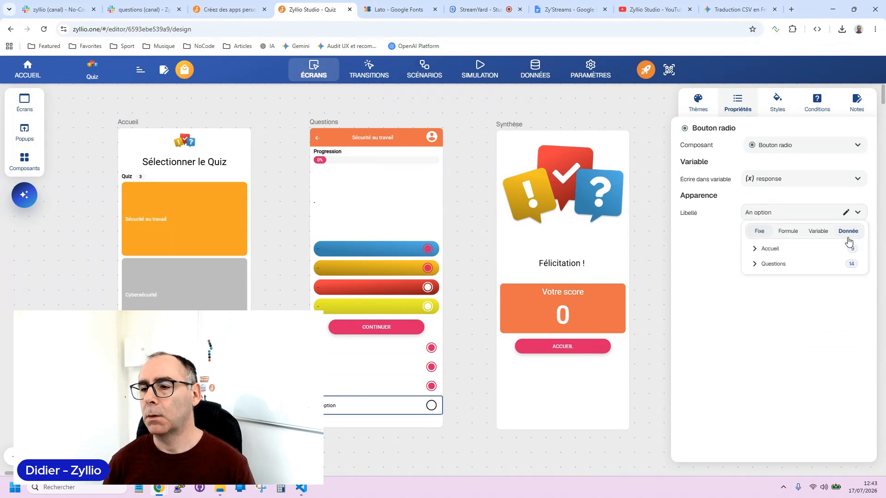
left_click(825, 265)
left_click(780, 386)
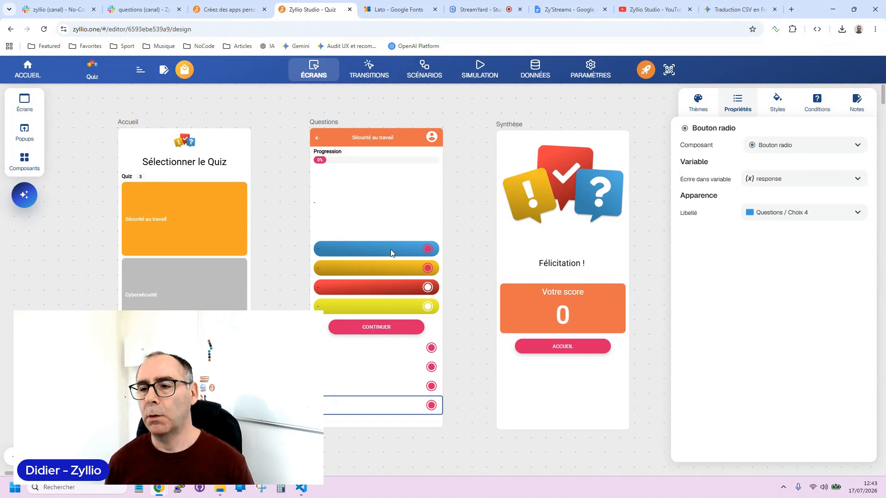
Delete the four old blue, gold, red and yellow radio buttons from the Questions screen.
left_click(779, 104)
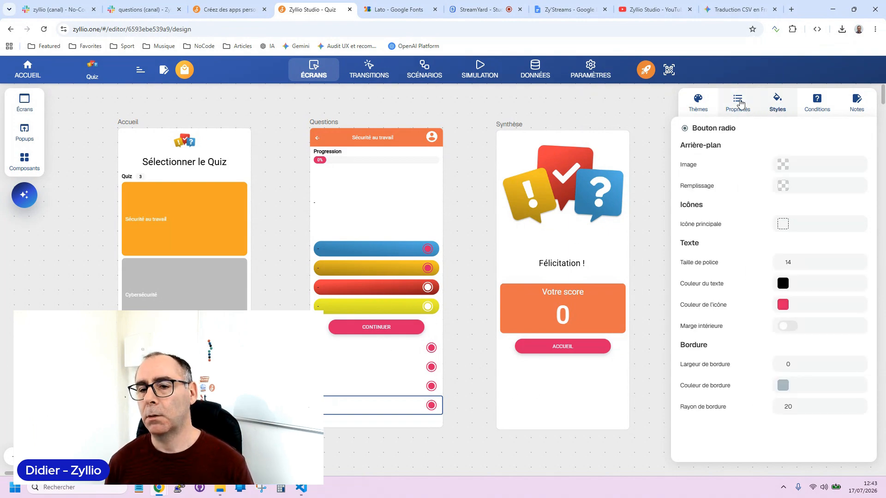
left_click(750, 101)
left_click(349, 249)
key("Delete")
left_click(349, 249)
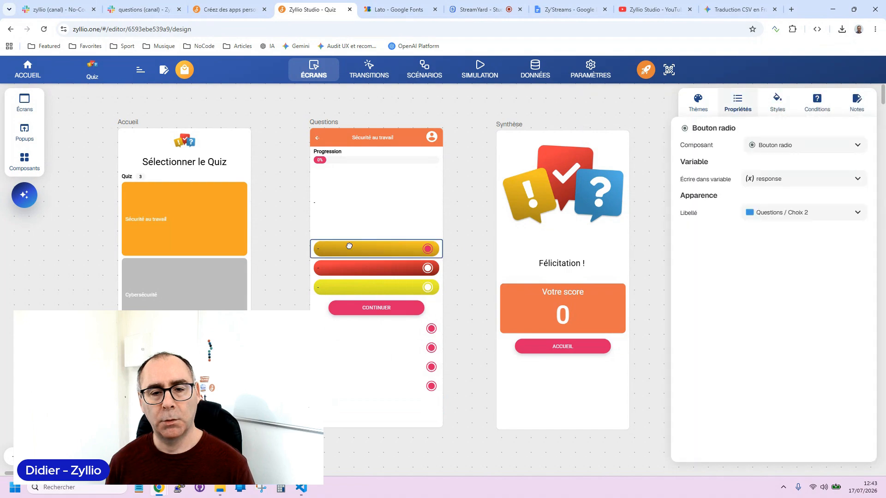
key("Delete")
left_click(349, 249)
key("Delete")
left_click(349, 248)
key("Delete")
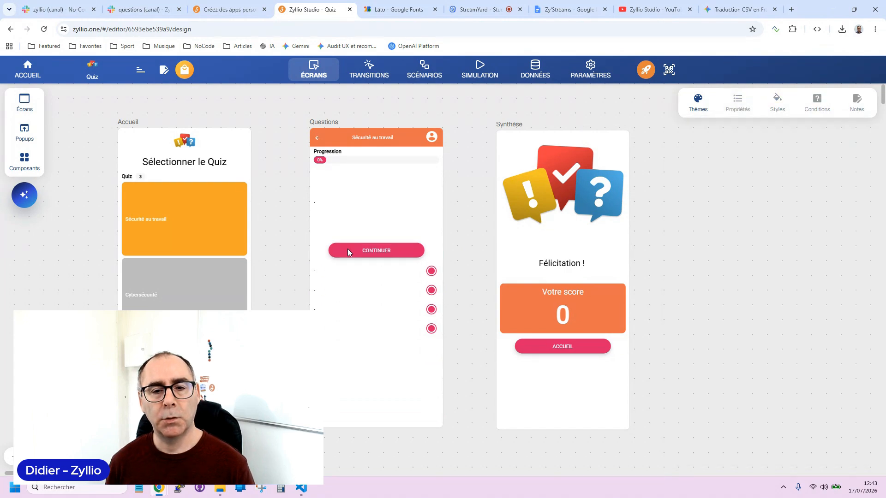
Move the Continuer button below the four new radio buttons on the Questions screen.
left_click(347, 249)
left_click_drag(348, 248, 348, 411)
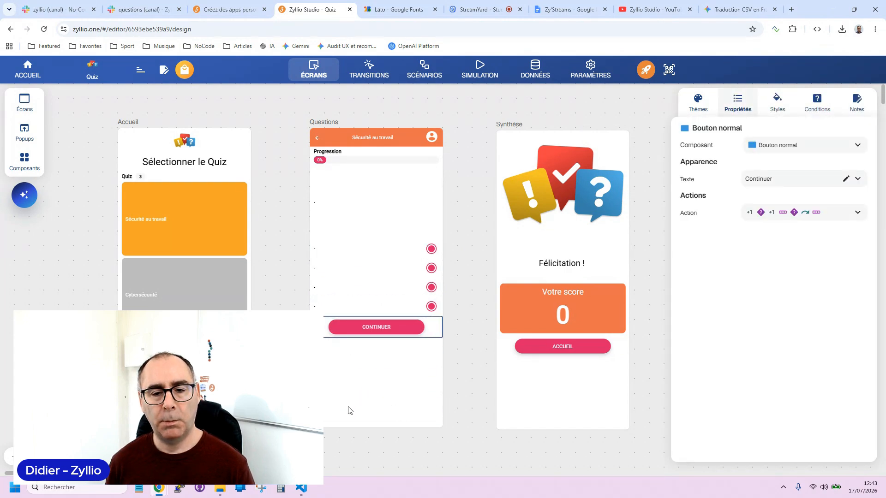
left_click(269, 210)
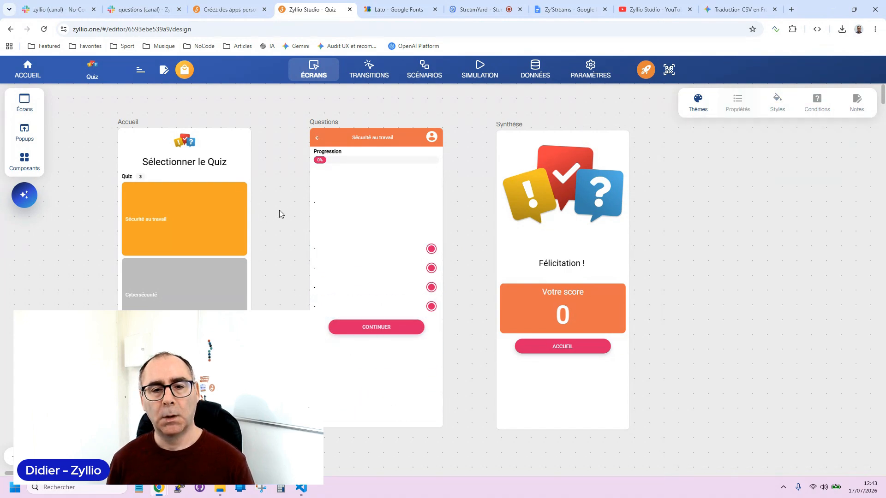
Simulate the app, start the Sécurité au travail quiz and answer the first question with "Donner l'alerte".
left_click(486, 73)
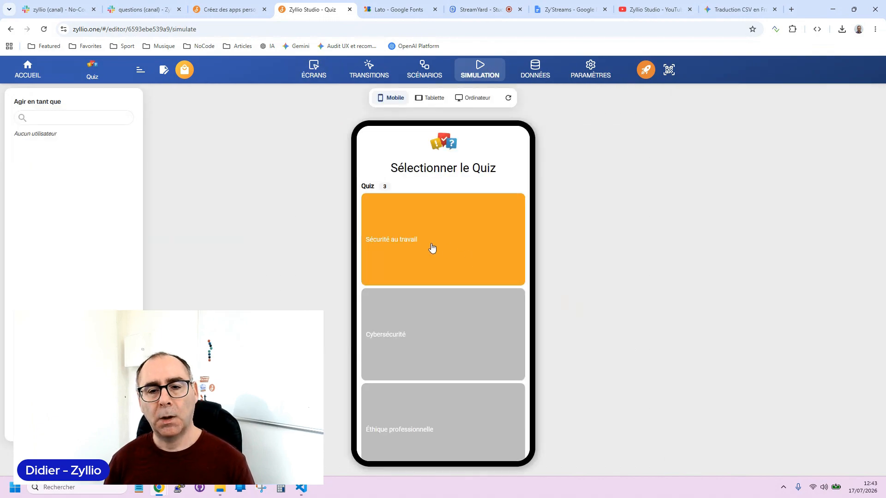
scroll(430, 250, "down", 1)
left_click(438, 454)
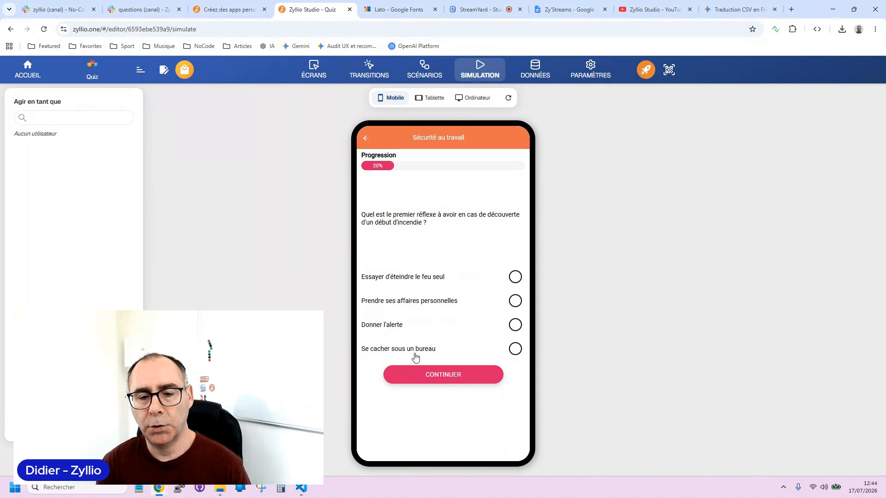
left_click(511, 325)
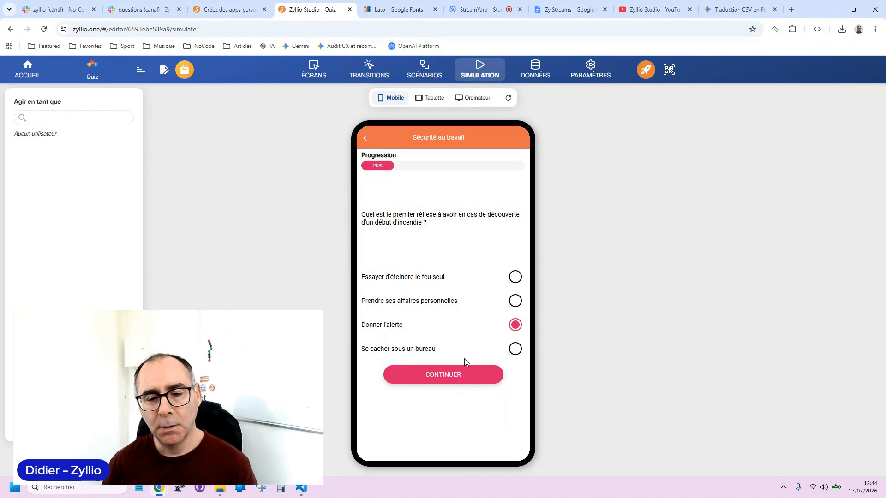
left_click(443, 380)
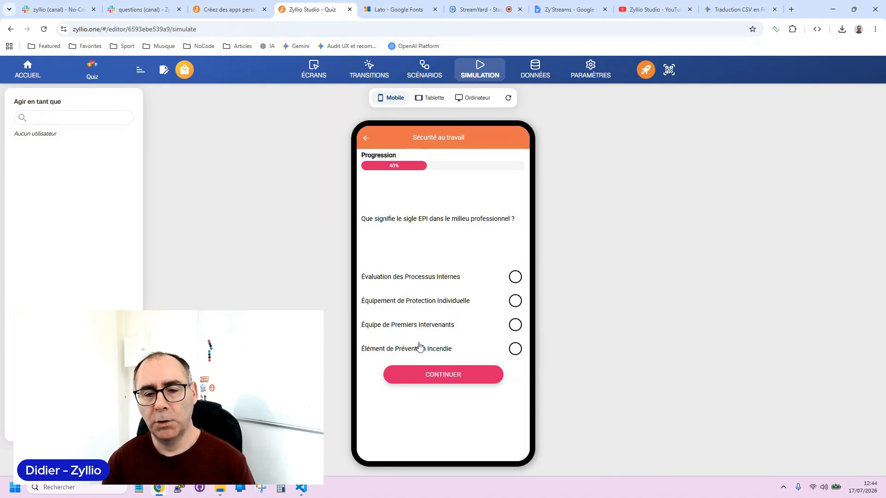
Answer the next three simulated questions with Équipe de Premiers Intervenants, Plier les genoux et garder le dos droit, and Faire des pauses régulières.
left_click(517, 326)
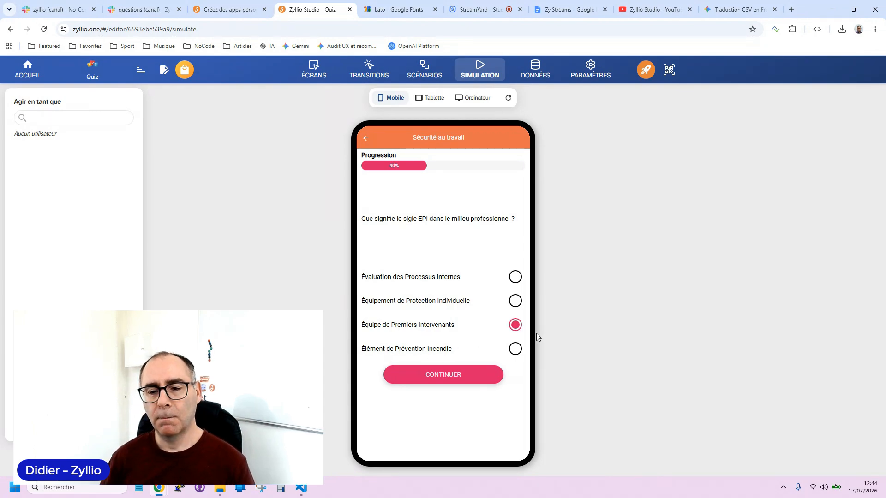
left_click(427, 381)
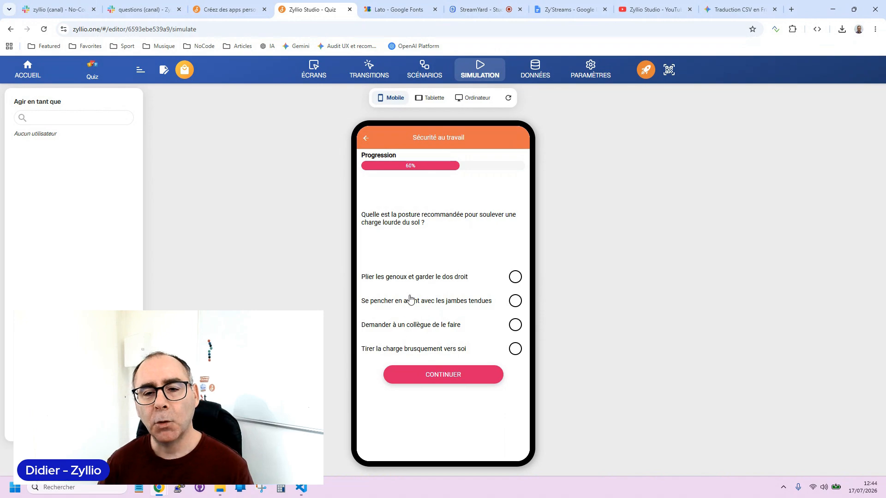
left_click(515, 277)
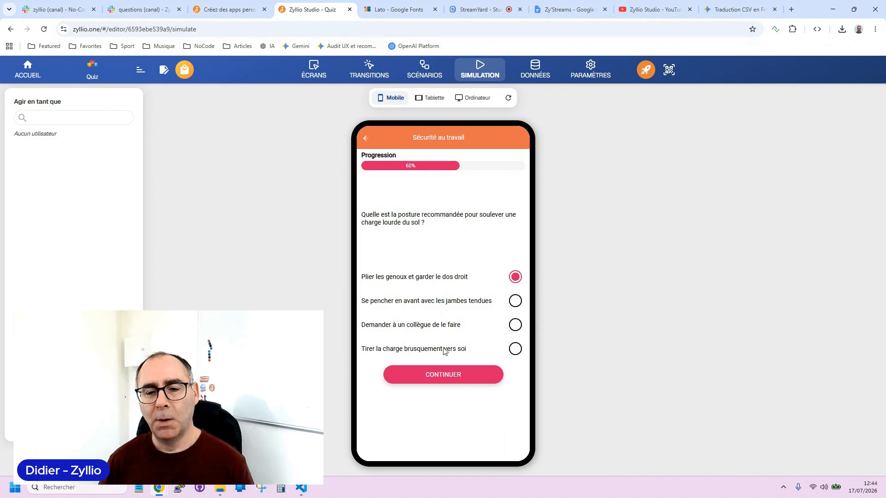
left_click(440, 382)
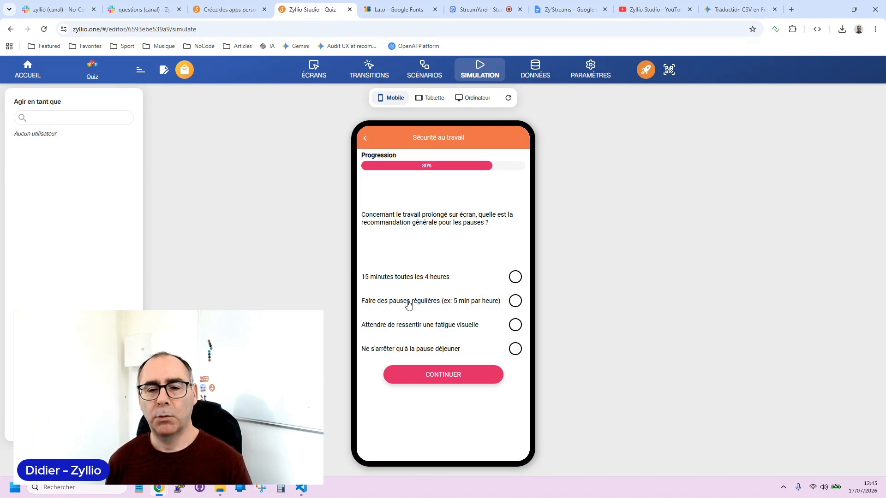
left_click(515, 301)
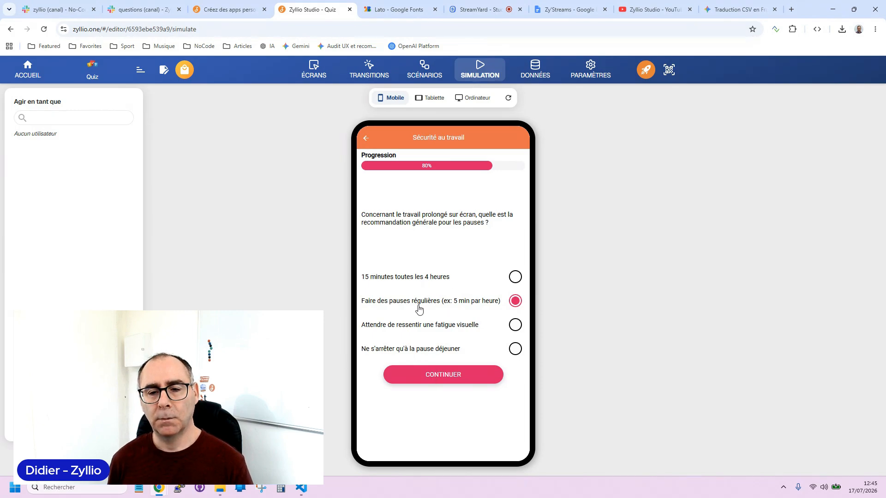
left_click(431, 376)
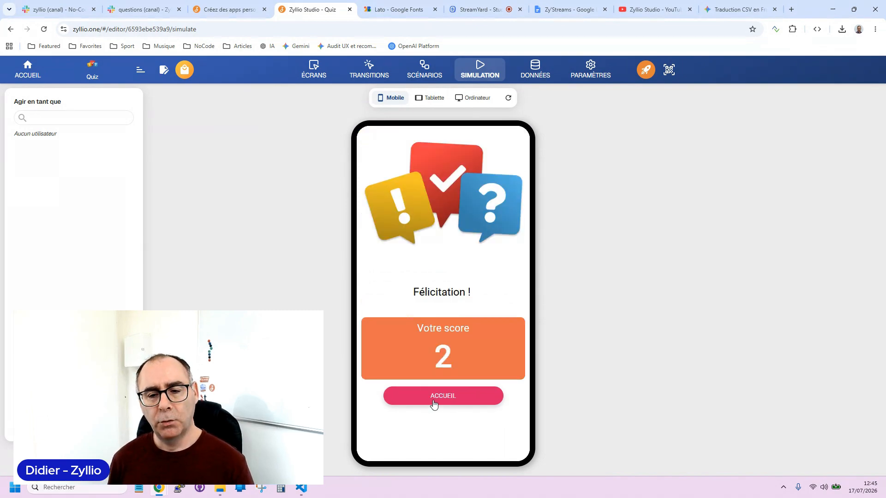
Open the Questions table's data and review its questions, correct answers and choices.
left_click(535, 70)
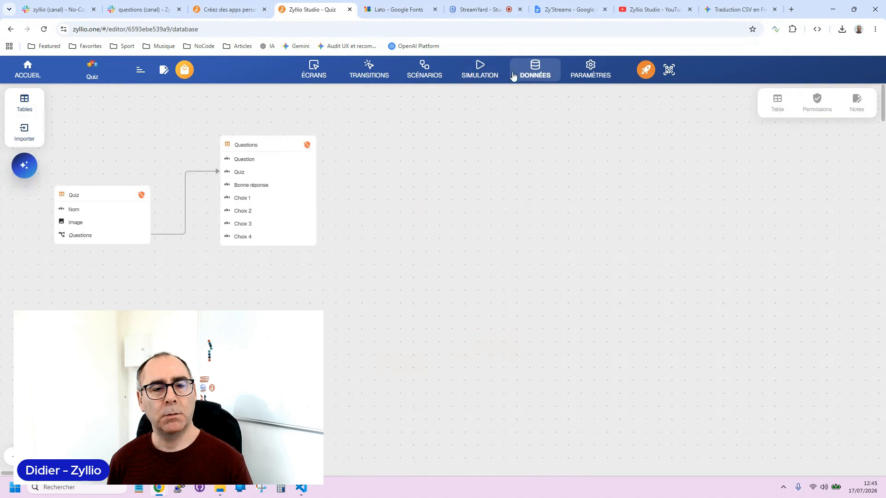
left_click(287, 145)
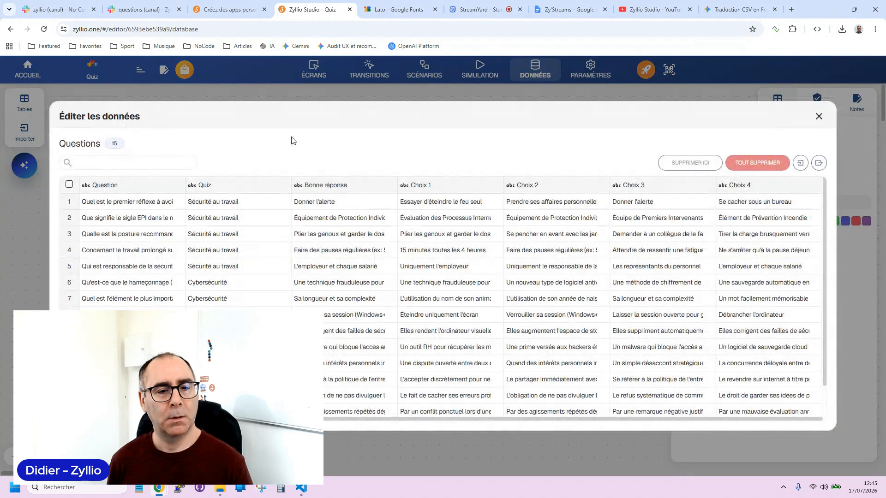
scroll(292, 229, "down", 1)
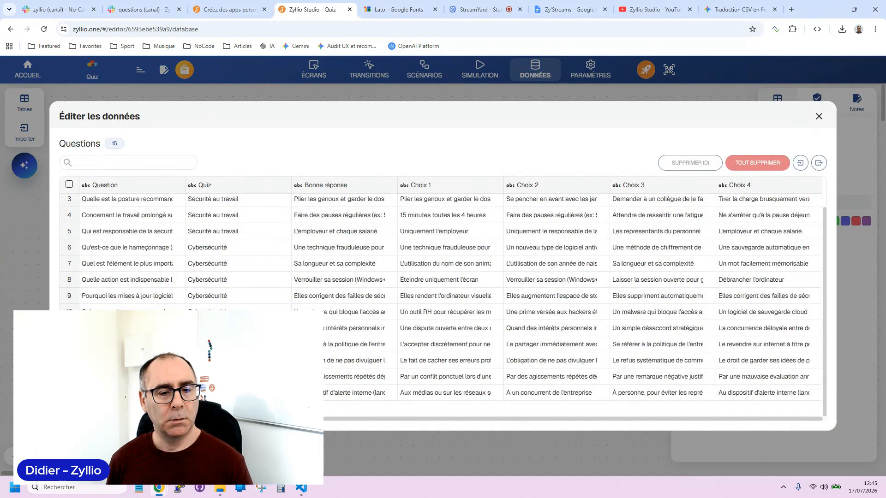
Finish reviewing the Questions table's data, close it and return to the app's screens.
scroll(268, 277, "up", 1)
scroll(247, 278, "down", 1)
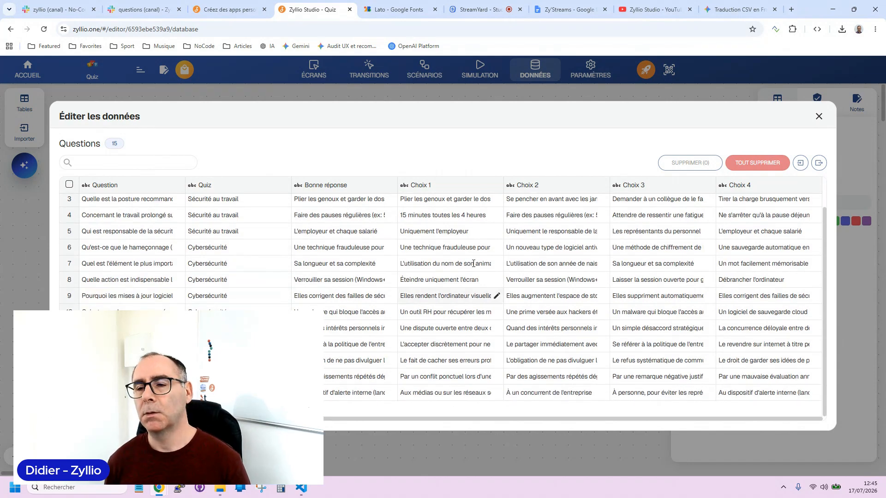
left_click(819, 119)
left_click(311, 72)
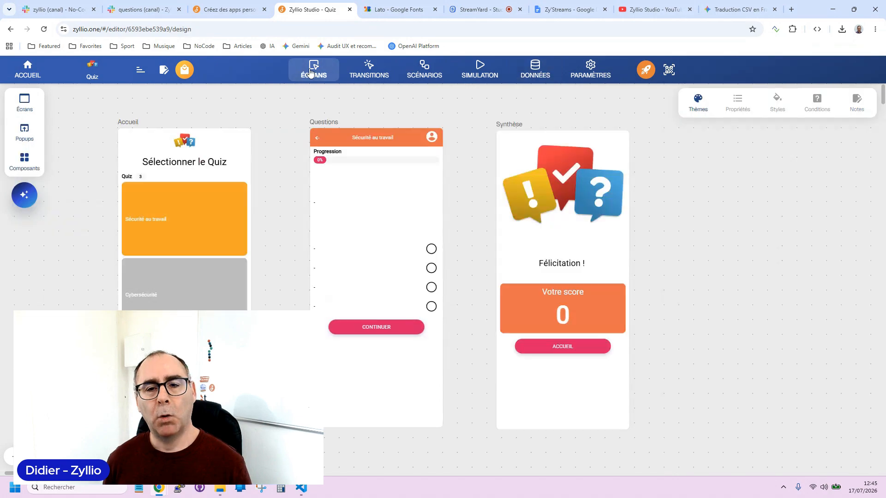
Extend the Synthèse screen's score statistic formula with "/ 5" after the score variable.
left_click(561, 313)
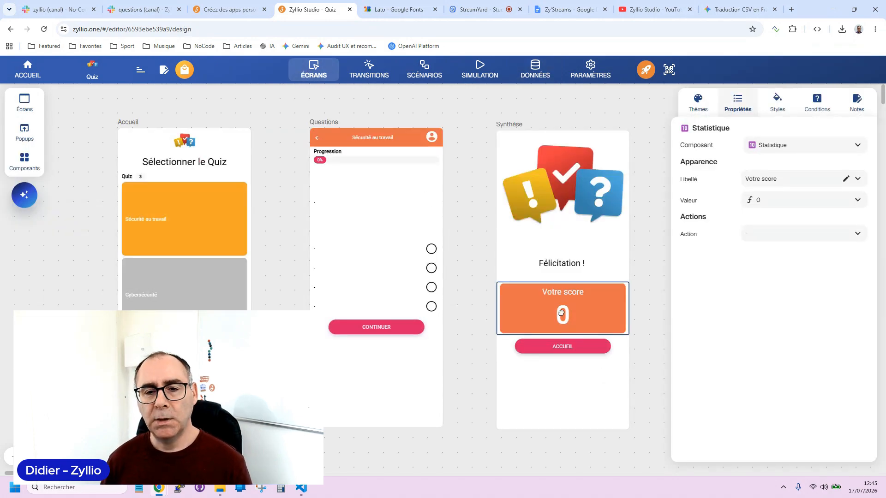
left_click(757, 201)
left_click(496, 158)
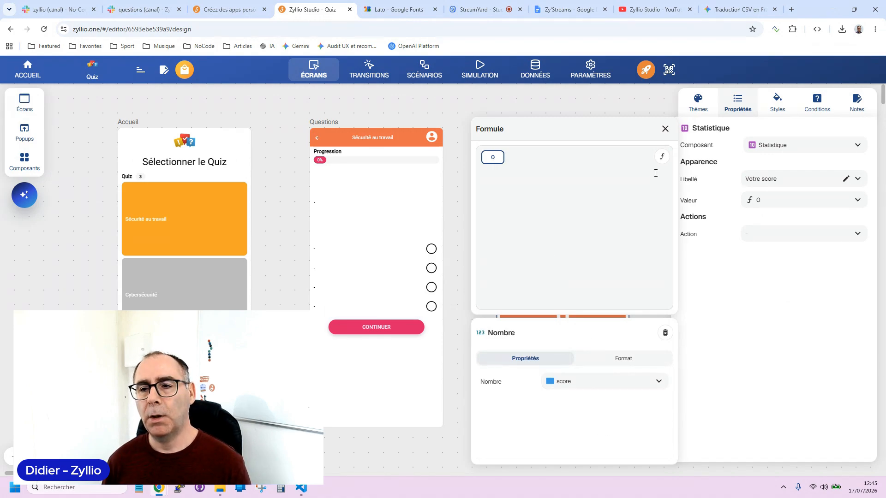
left_click(665, 129)
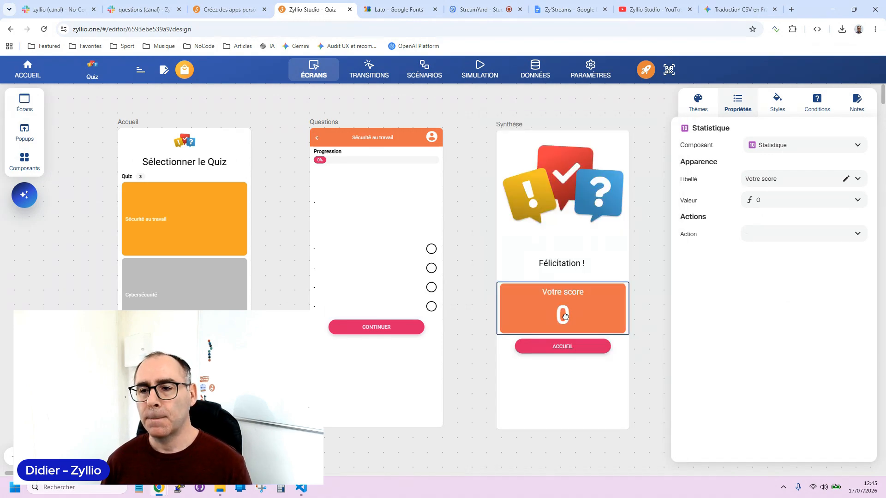
left_click(758, 201)
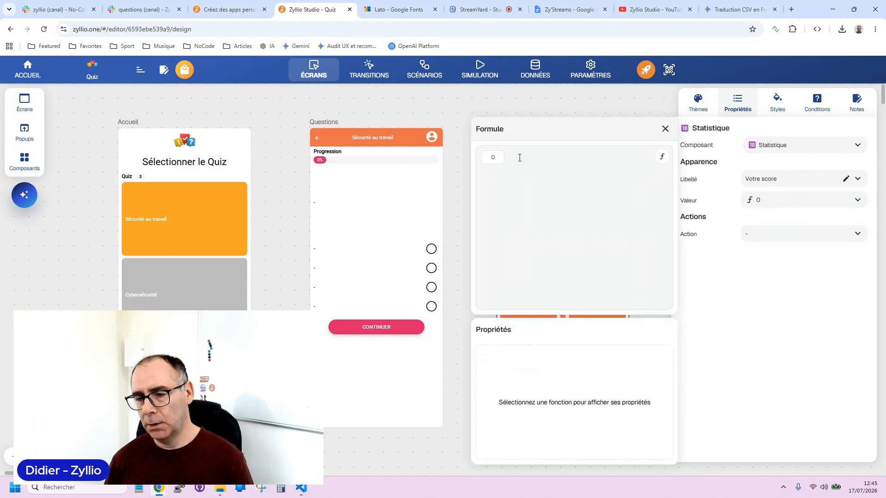
left_click(665, 129)
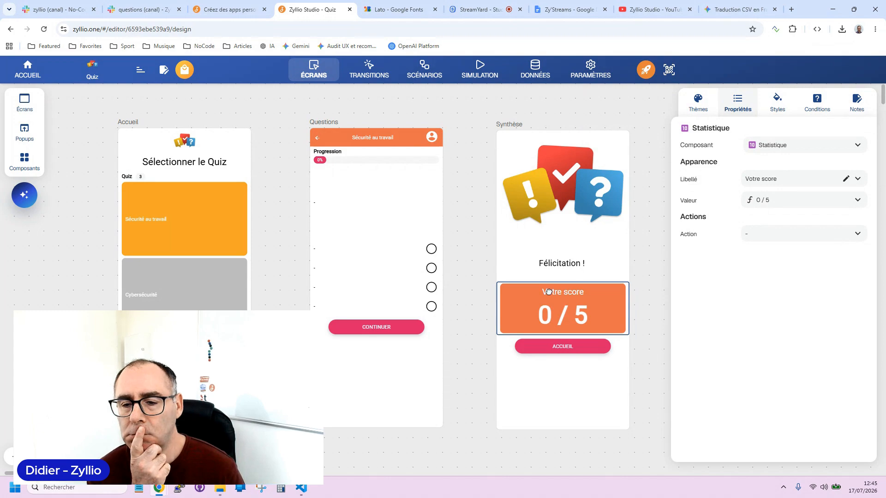
Add a circular Progression component to the Synthèse screen, below the Accueil button.
left_click(25, 160)
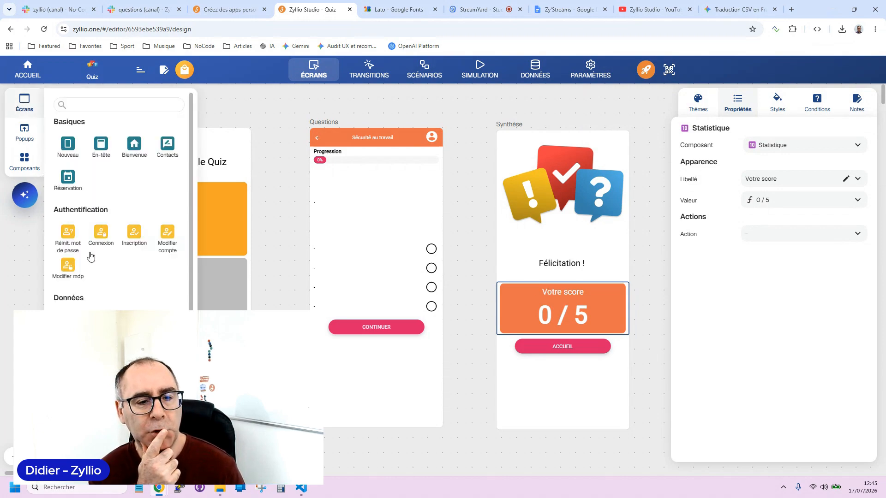
scroll(89, 253, "down", 1)
left_click(24, 159)
scroll(75, 229, "down", 6)
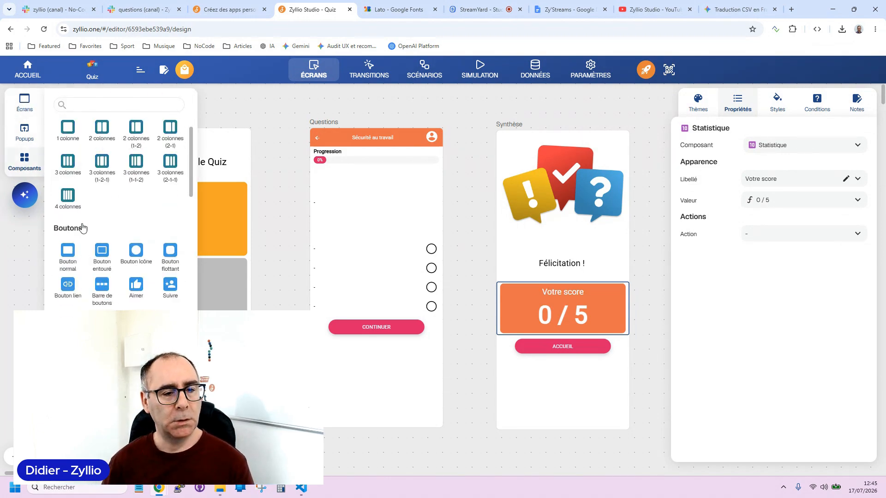
scroll(134, 235, "up", 5)
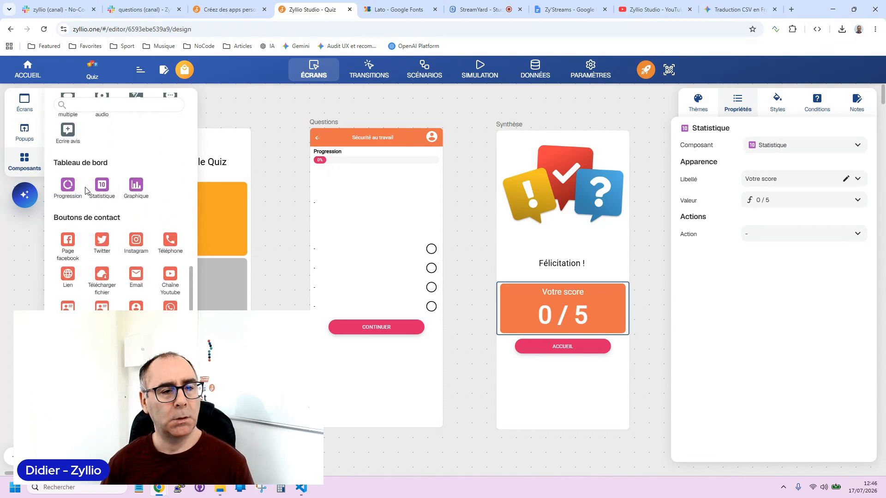
left_click(69, 188)
left_click(76, 135)
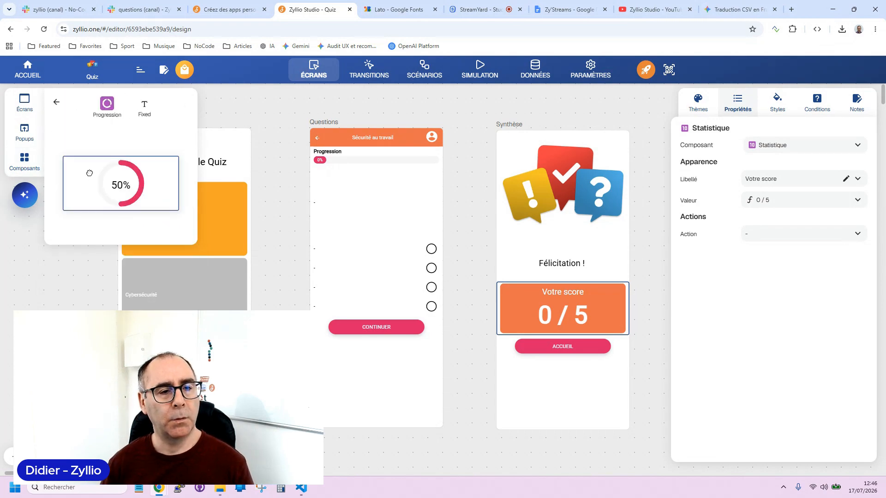
left_click_drag(92, 173, 558, 401)
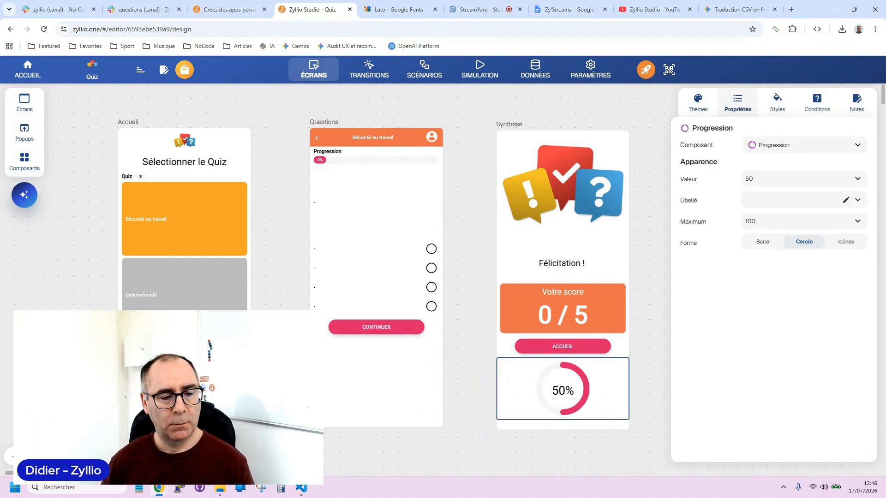
Set the form of the Synthèse screen's Progression component to Icônes.
left_click(55, 457)
left_click_drag(497, 302, 445, 243)
left_click(519, 314)
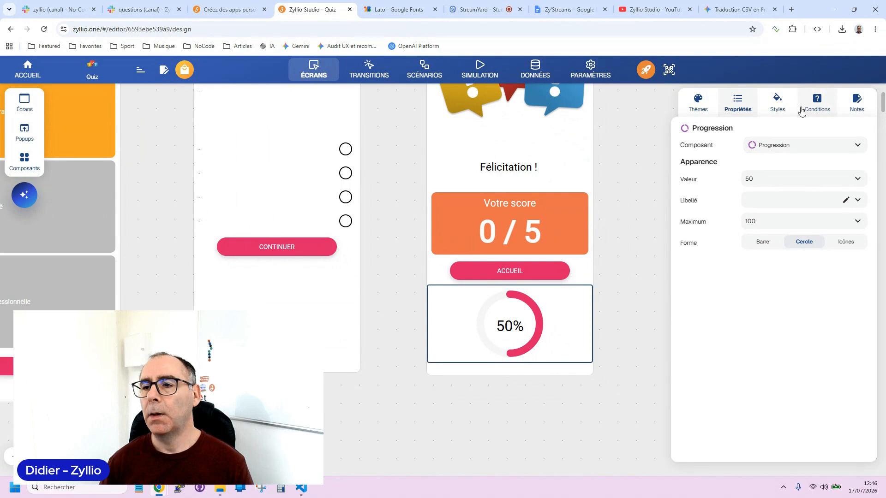
left_click(783, 115)
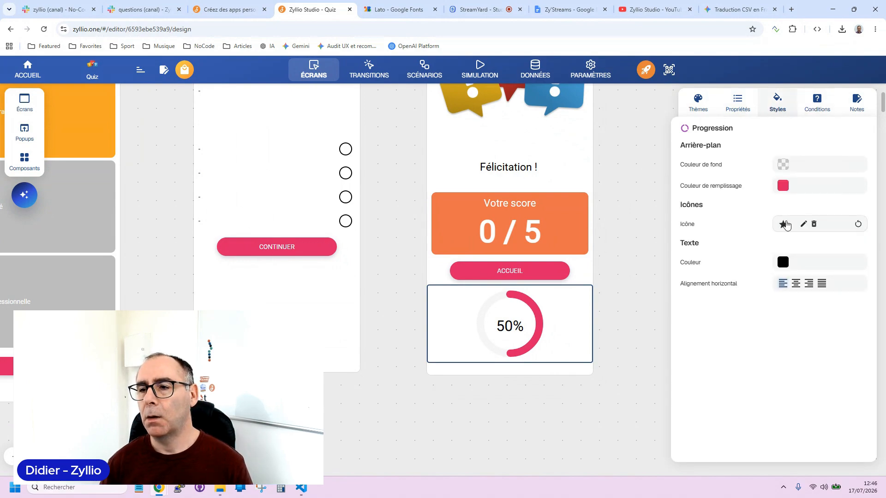
left_click(731, 104)
left_click(846, 242)
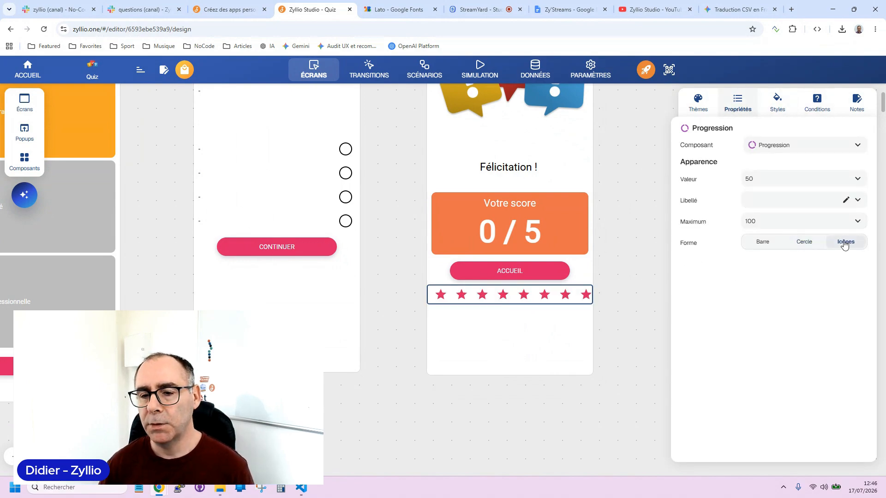
Search the icon library for "coup" and "trop", and use the trophy as the Progression component's icon.
left_click(777, 103)
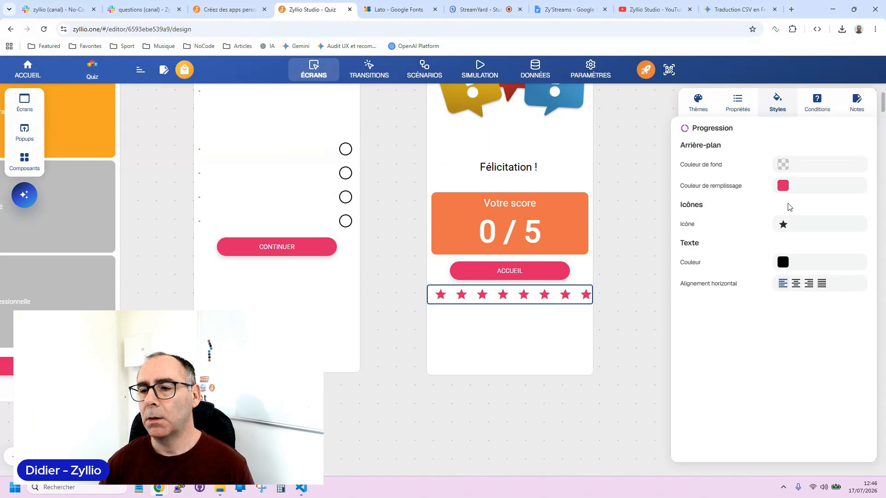
left_click(784, 226)
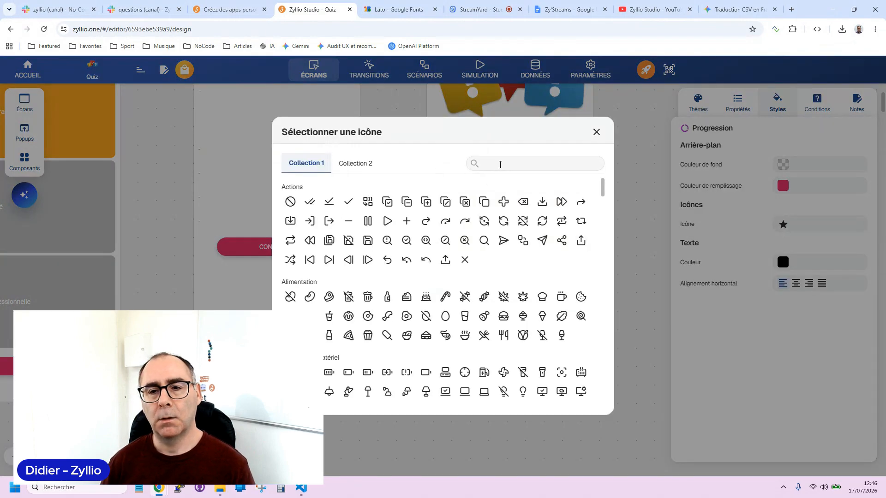
type("cou")
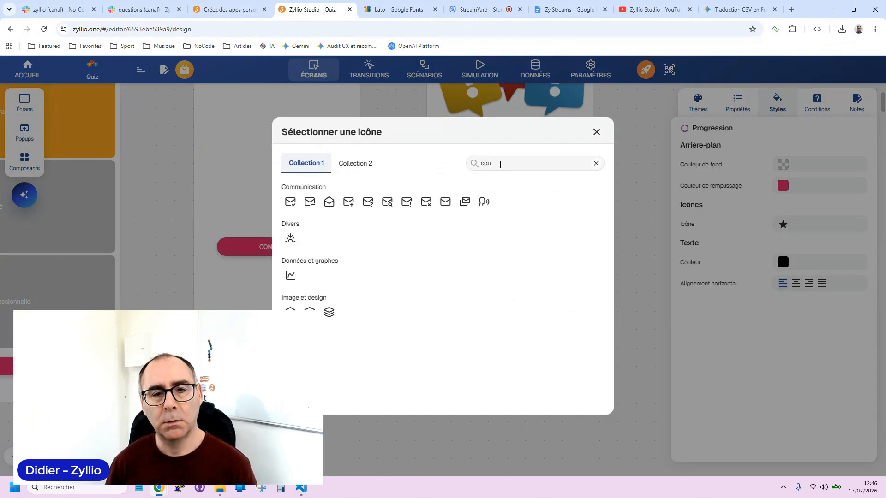
type("p")
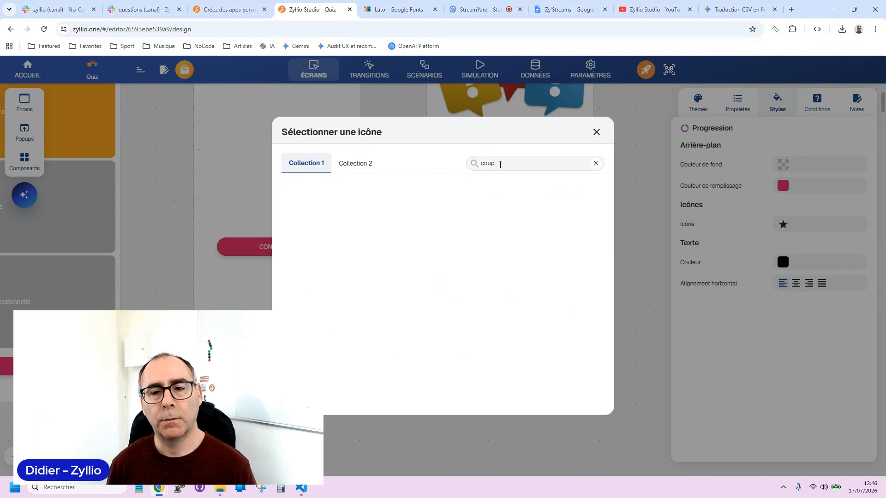
key("BackSpace")
key("BackSpace")
key("BackSpace")
key("BackSpace")
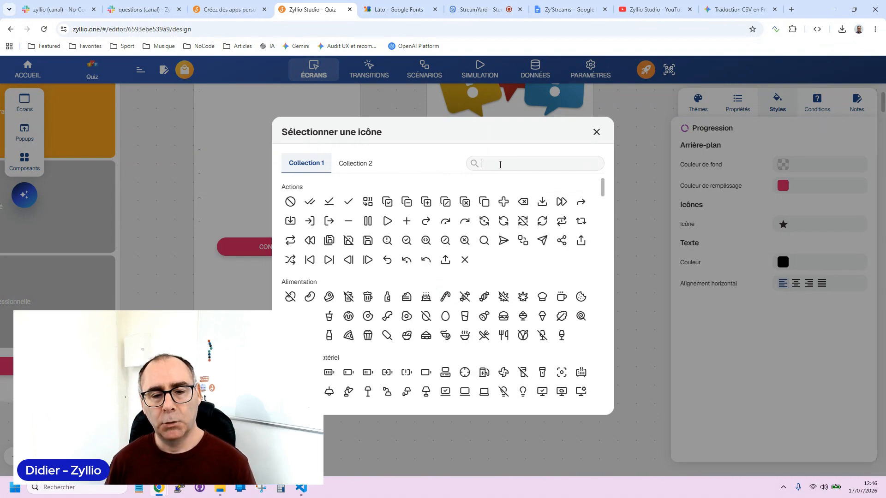
type("trop")
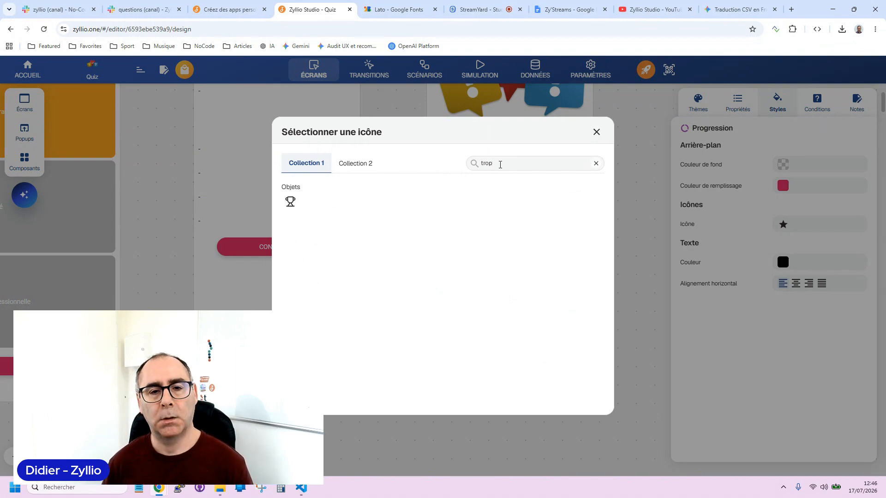
left_click(291, 205)
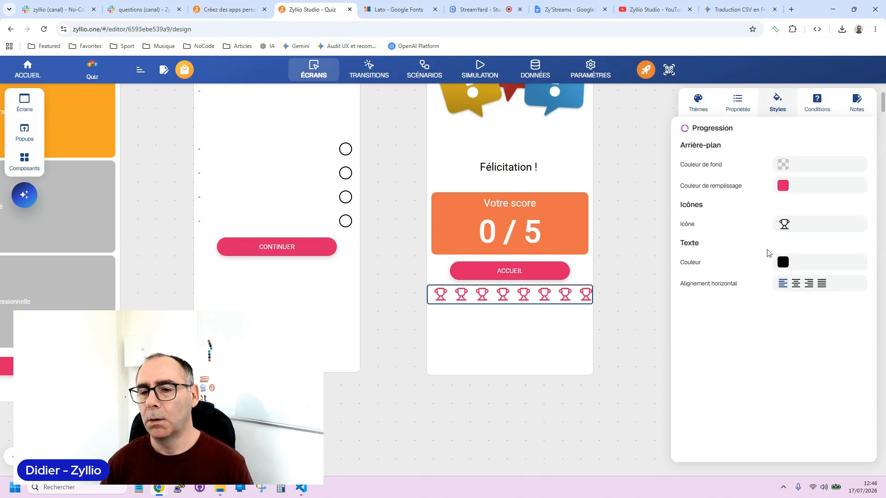
Check which variable the score statistic's formula on the Synthèse screen uses.
left_click(527, 218)
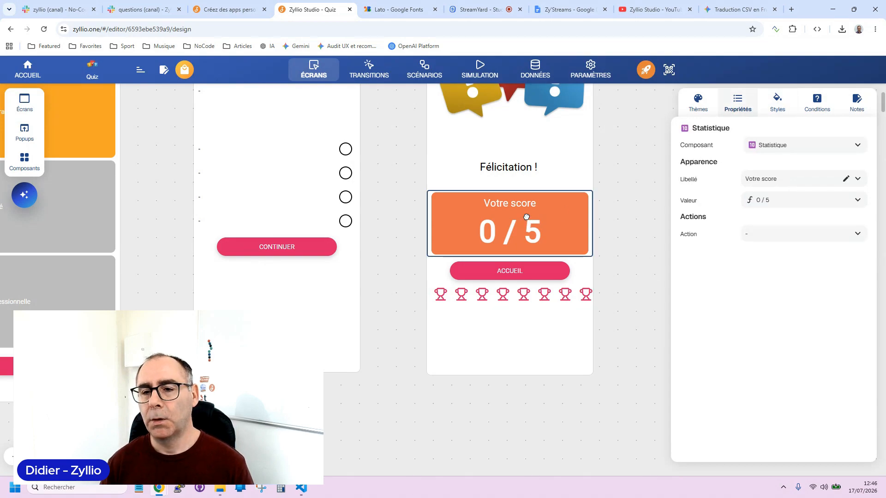
left_click(768, 199)
left_click(492, 156)
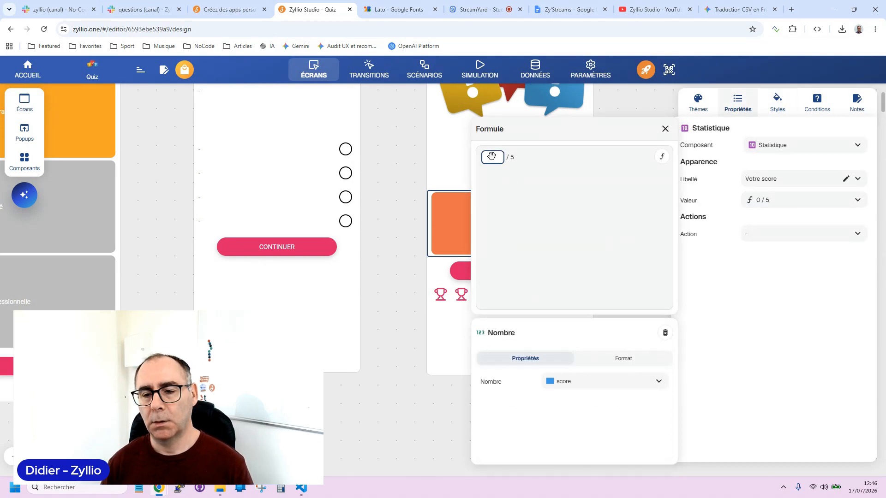
left_click(665, 129)
Bind the trophy Progression component's value to the score variable of the Questions screen.
left_click(495, 296)
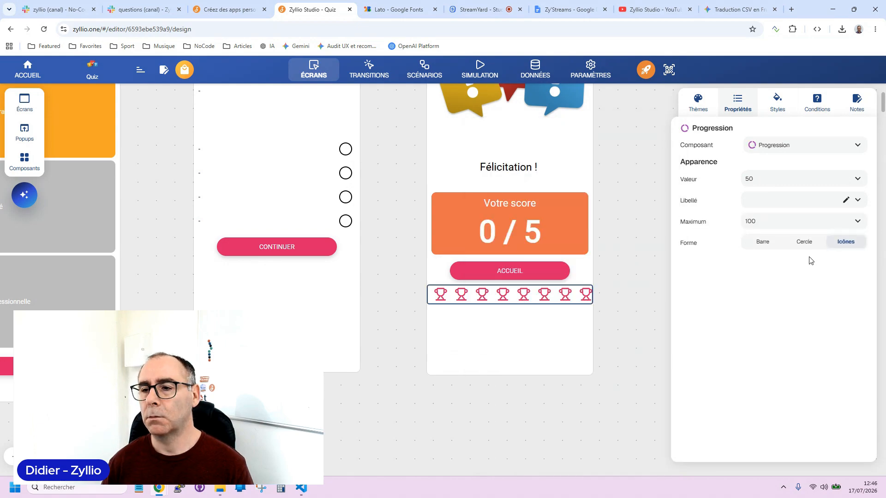
left_click(858, 178)
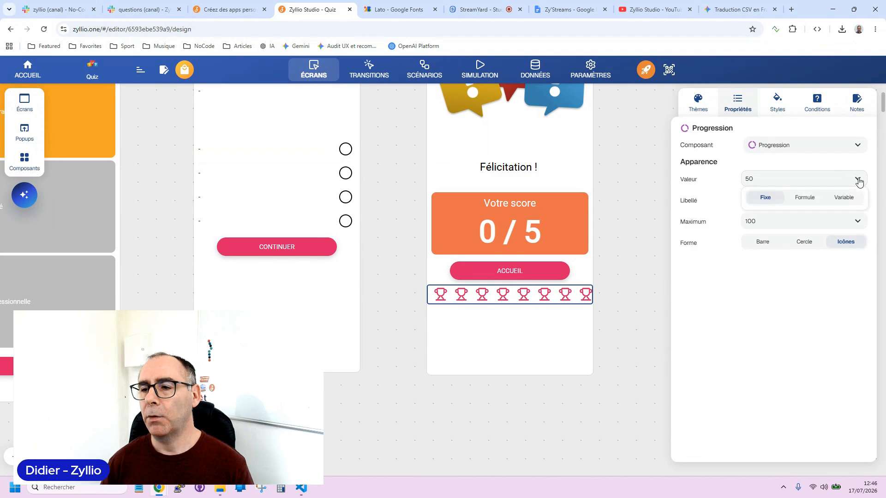
left_click(805, 200)
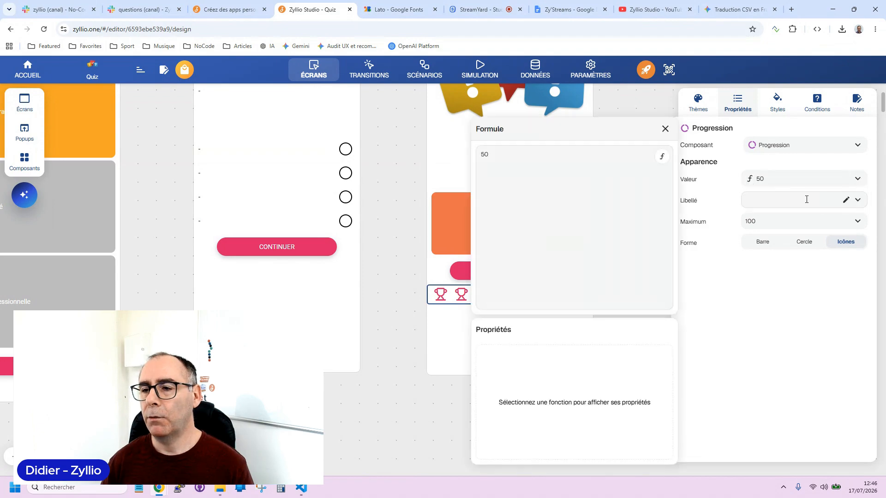
left_click(665, 129)
left_click(858, 179)
left_click(844, 198)
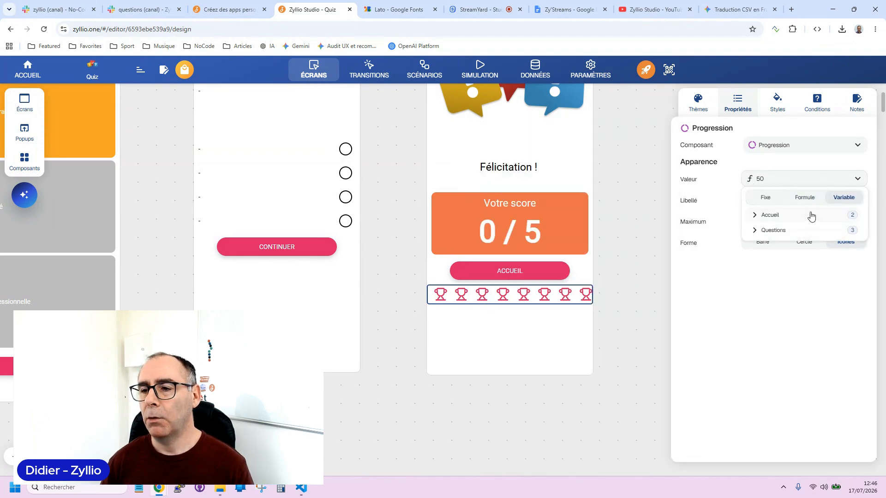
left_click(802, 230)
left_click(774, 276)
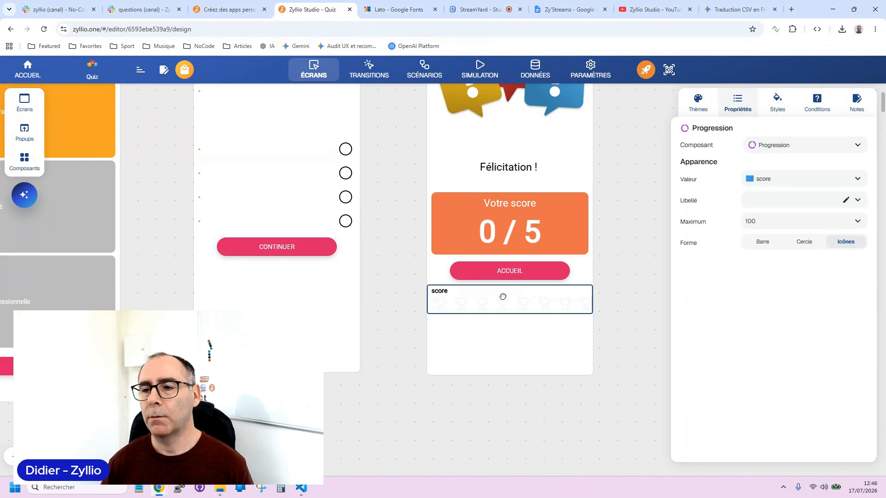
Label the trophy Progression component "Votre score".
left_click(753, 201)
type("Votre scoré")
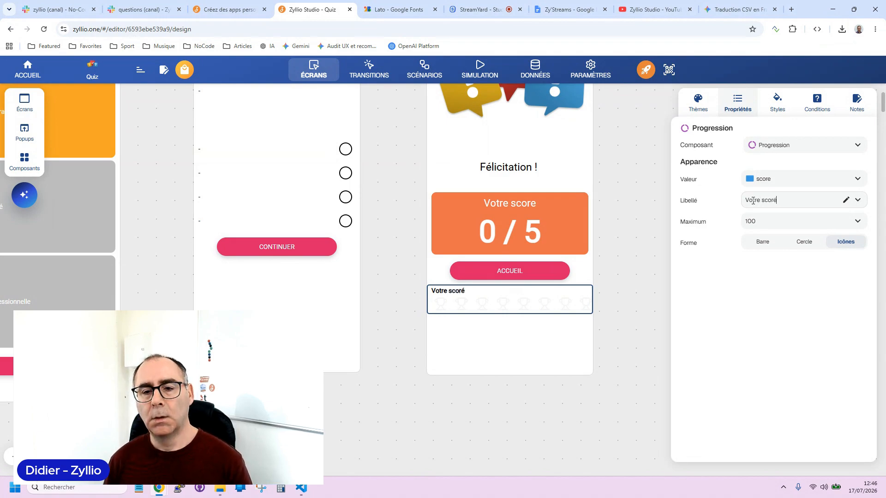
key("BackSpace")
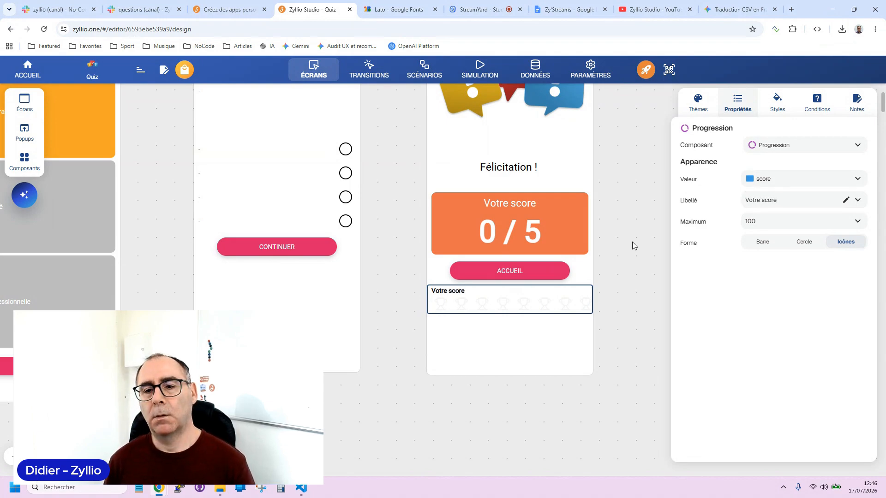
Move the trophy Progression component between the Félicitation text and the score statistic on the Synthèse screen.
mouse_move(502, 290)
left_mouse_down()
mouse_move(510, 268)
mouse_move(512, 355)
mouse_move(518, 273)
mouse_move(484, 146)
mouse_move(496, 192)
mouse_move(502, 332)
mouse_move(506, 302)
left_mouse_up()
scroll(506, 302, "down", 1)
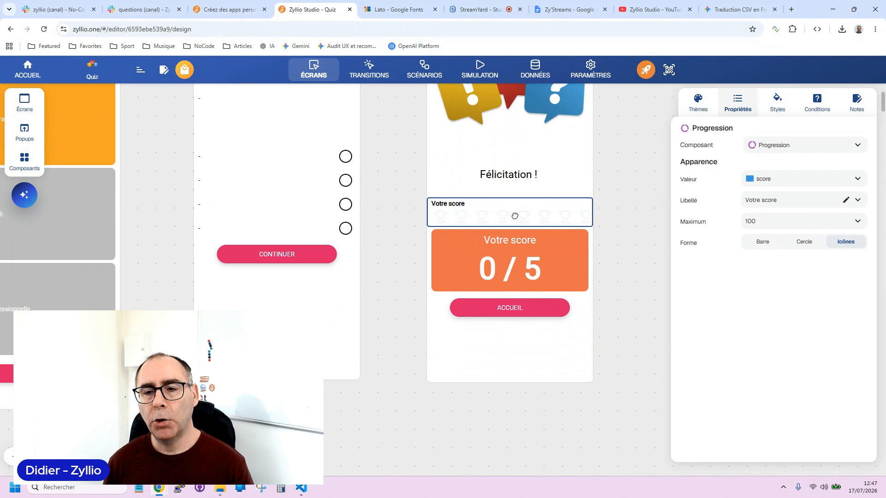
left_click(527, 260)
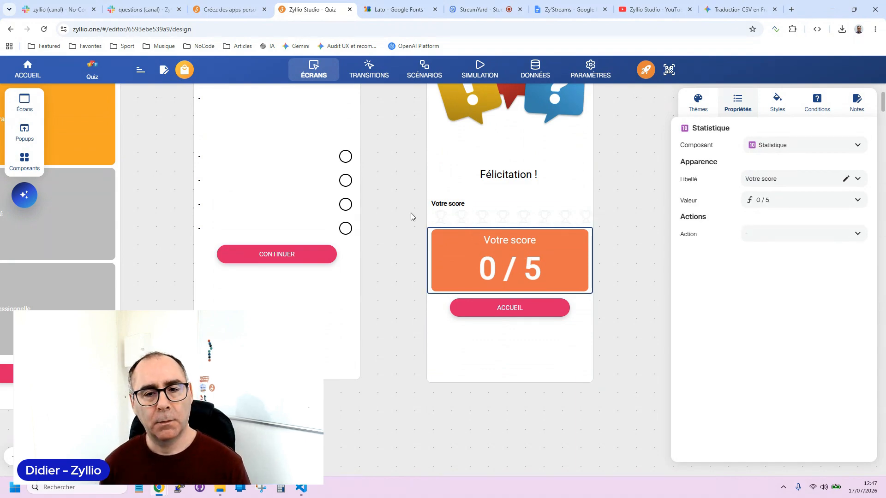
scroll(440, 277, "down", 3)
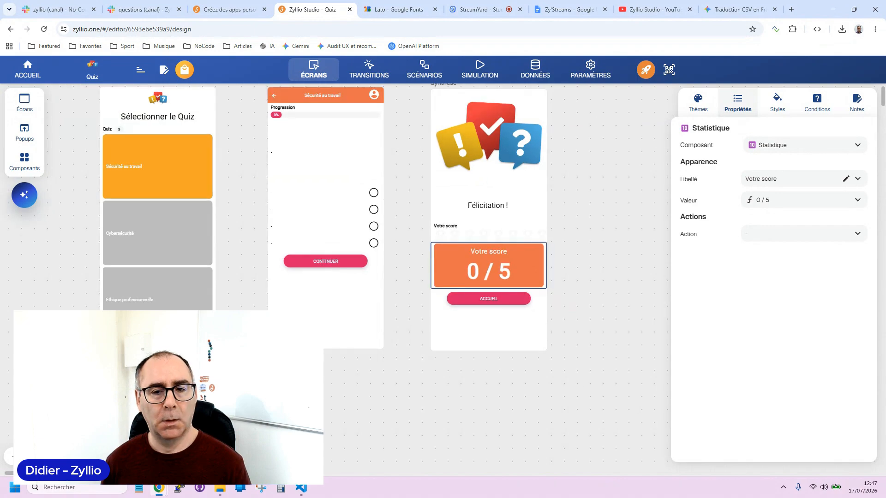
left_click_drag(413, 213, 340, 249)
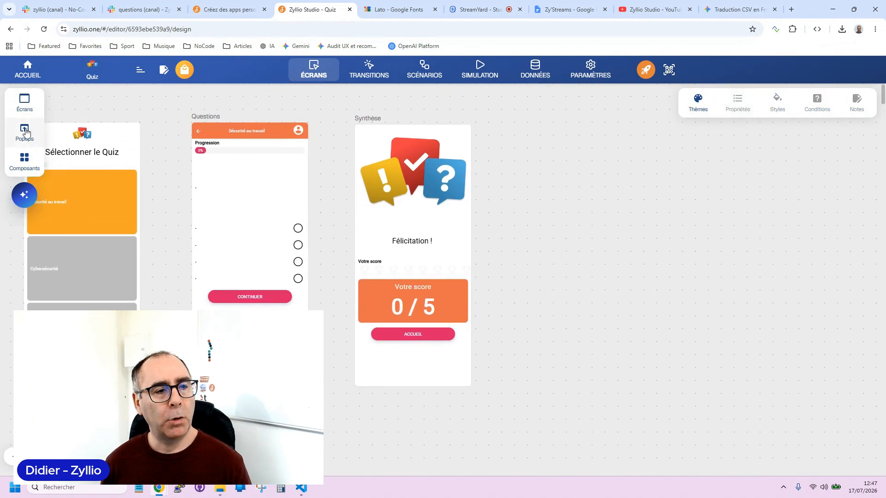
Add a new header (En-tête) screen beside the Synthèse screen and move the orange score statistic onto it.
left_click(23, 106)
left_click_drag(102, 144, 571, 195)
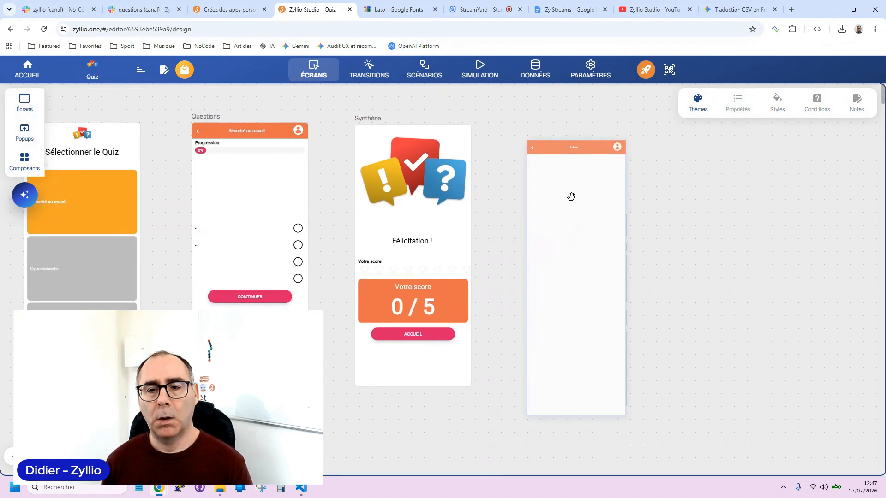
left_click(392, 299)
left_click_drag(392, 299, 583, 291)
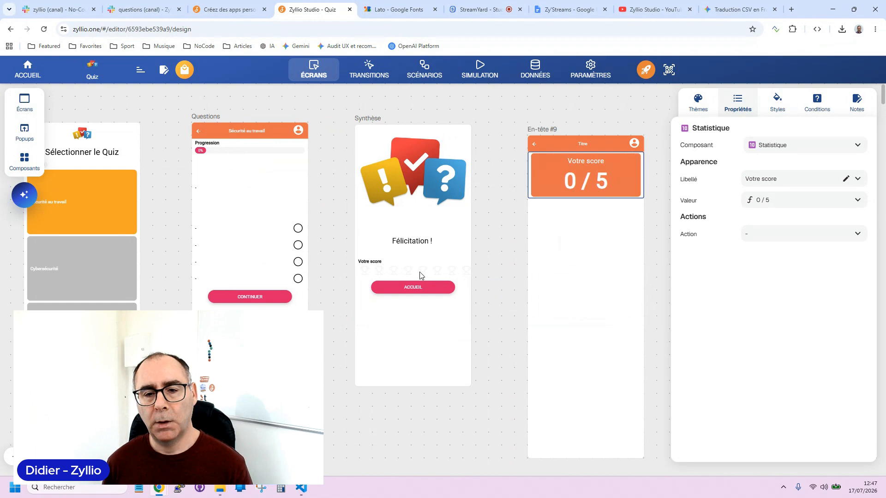
left_click(411, 291)
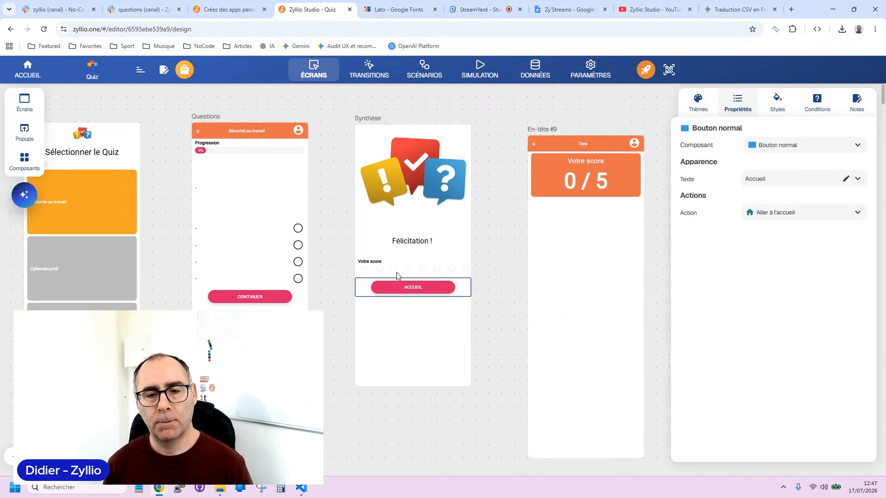
left_click(403, 249)
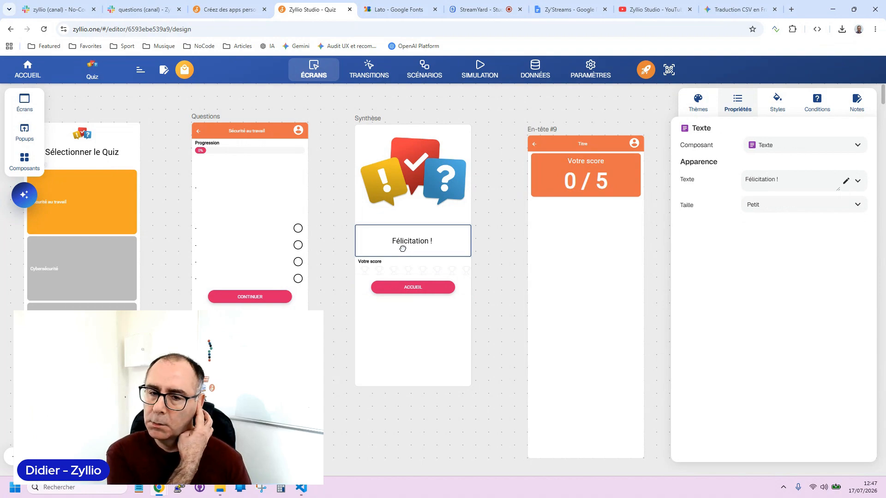
Set the maximum of the trophy Progression component on the Synthèse screen to 5.
left_click(401, 274)
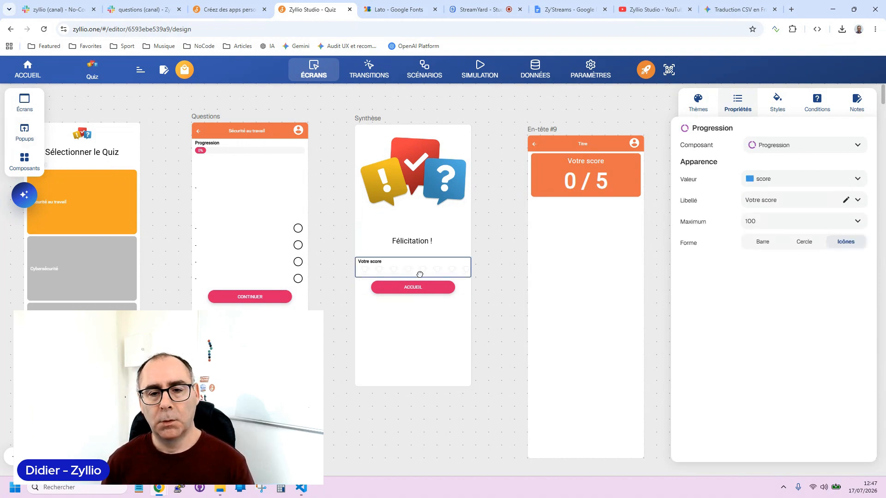
left_click(747, 224)
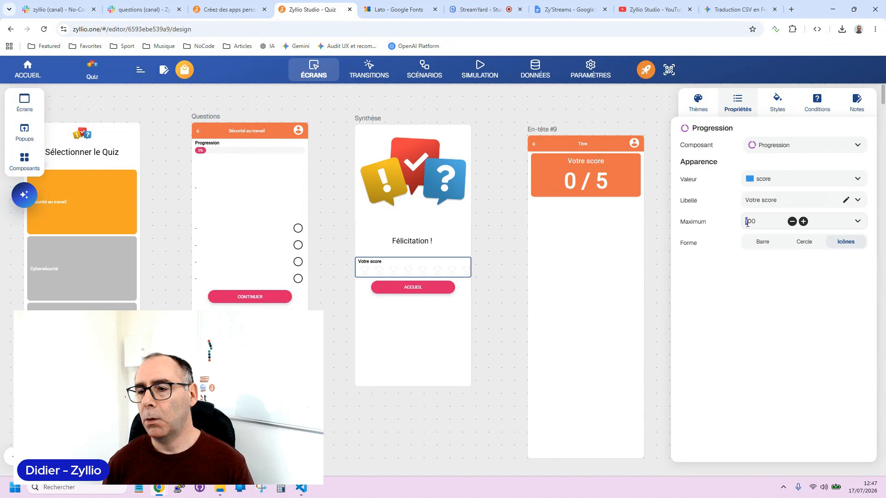
double_click(748, 223)
type("5")
left_click(740, 242)
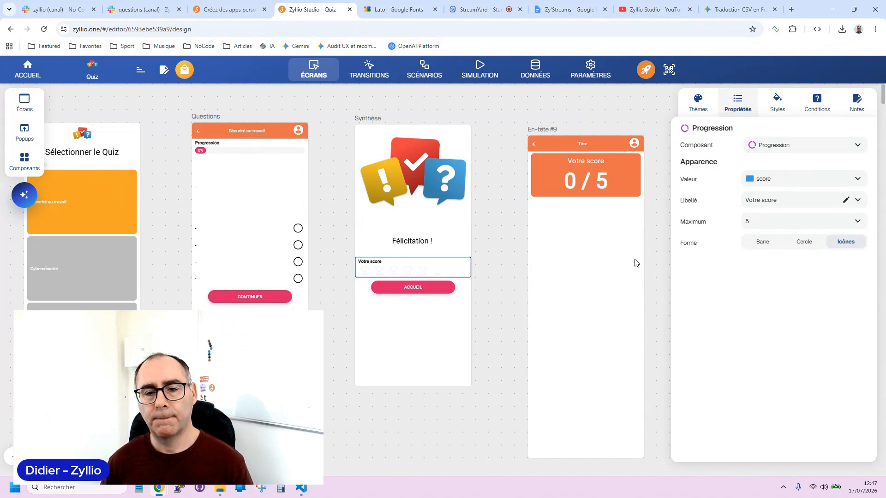
left_click(331, 240)
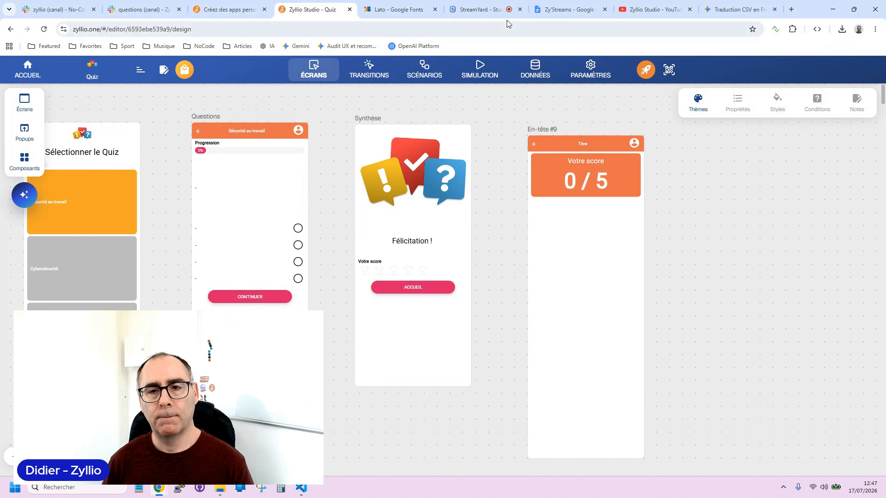
Simulate the app, start the Cybersécurité quiz and answer its phishing question with "Une technique frauduleuse pour voler des données personnelles".
left_click(492, 73)
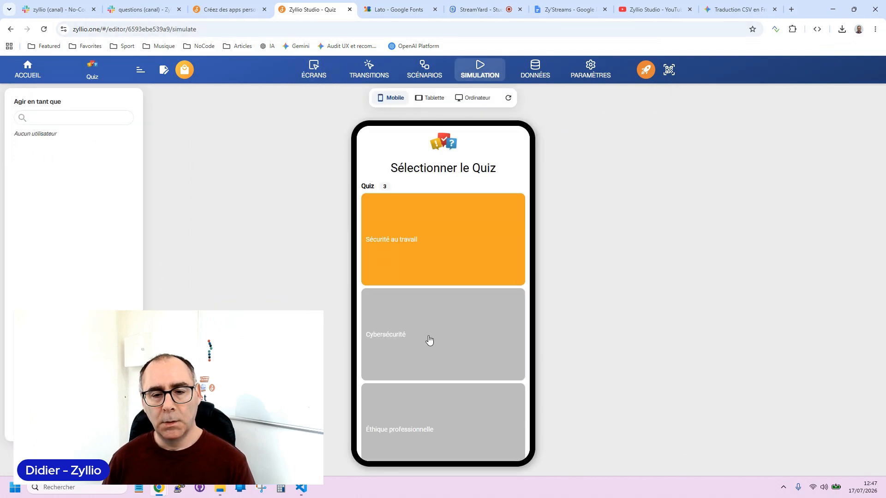
left_click(431, 334)
scroll(439, 447, "down", 2)
left_click(440, 448)
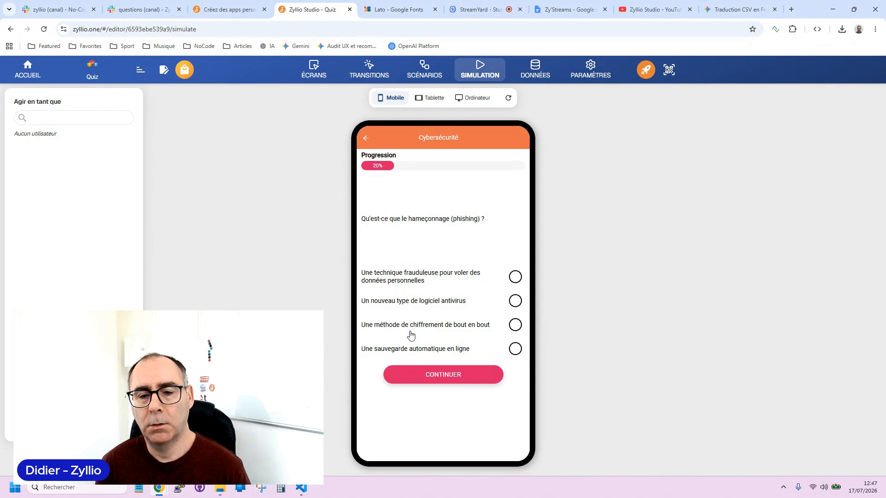
left_click(516, 279)
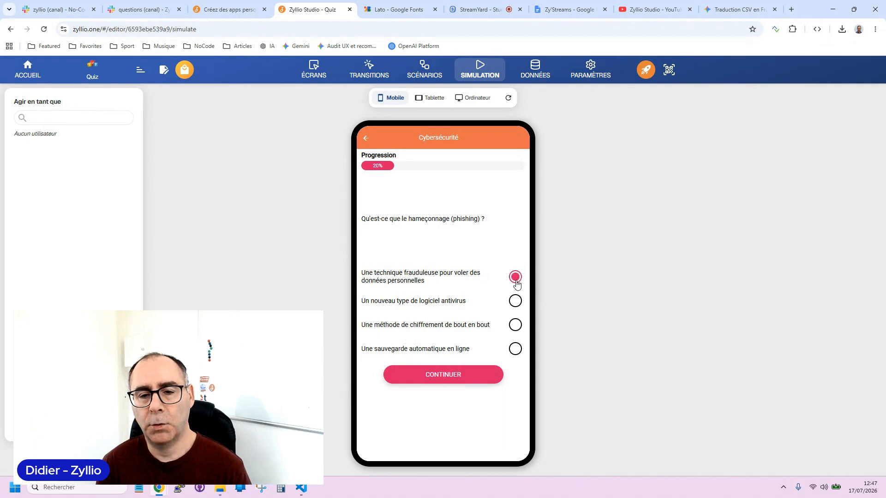
left_click(447, 379)
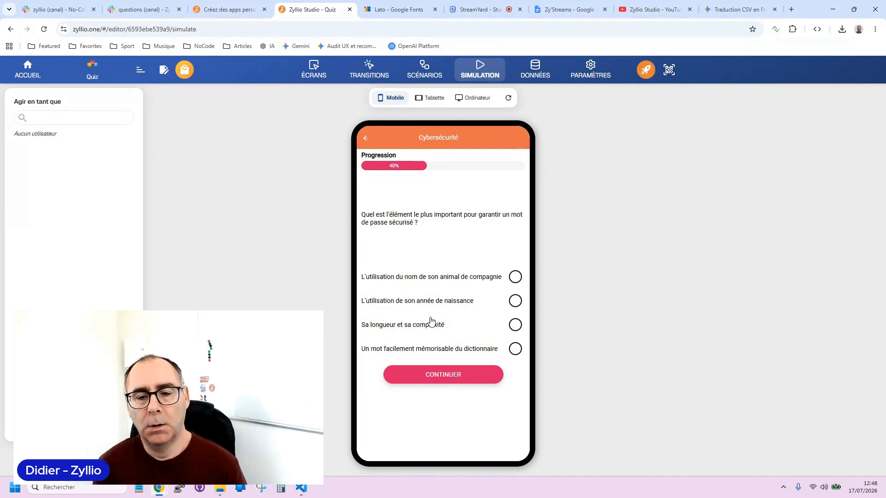
Answer the following quiz questions with password length and complexity, locking the session, and fixing security flaws to reach the score page.
left_click(516, 325)
left_click(464, 376)
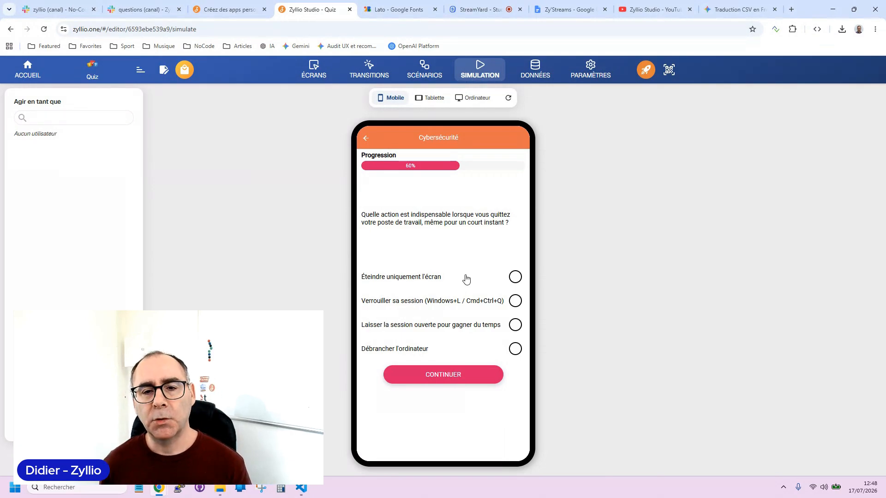
left_click(514, 302)
left_click(443, 375)
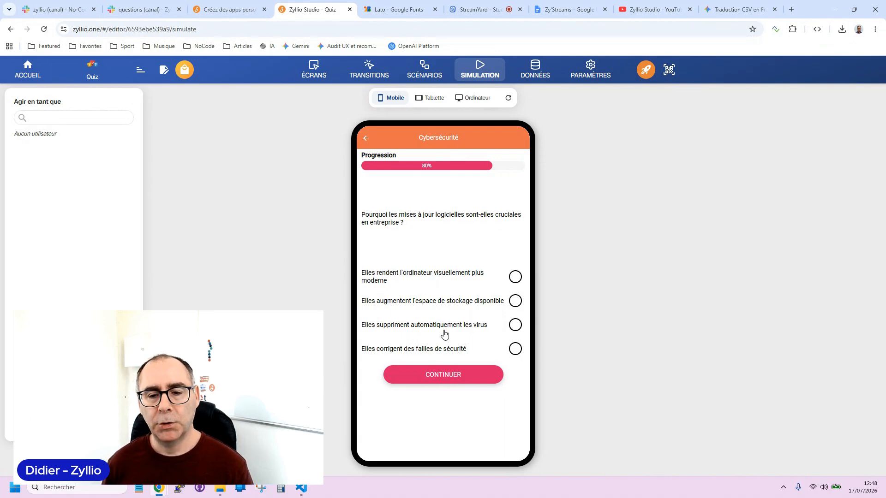
left_click(520, 351)
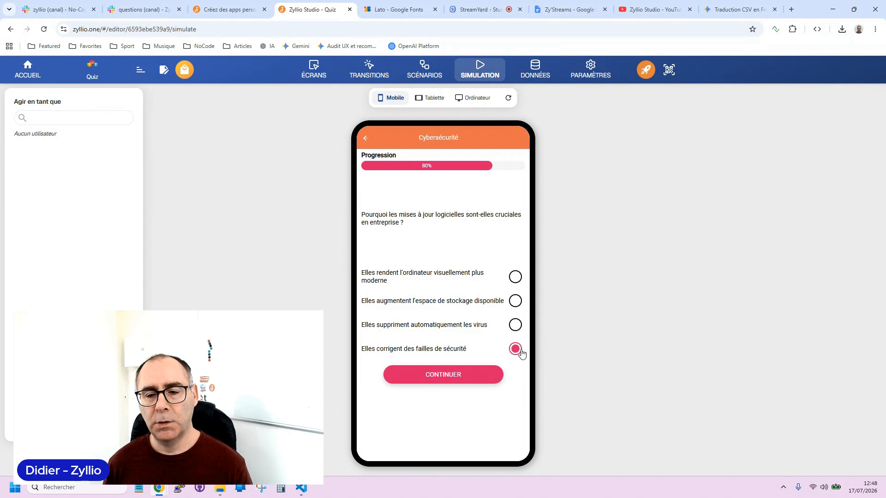
left_click(435, 381)
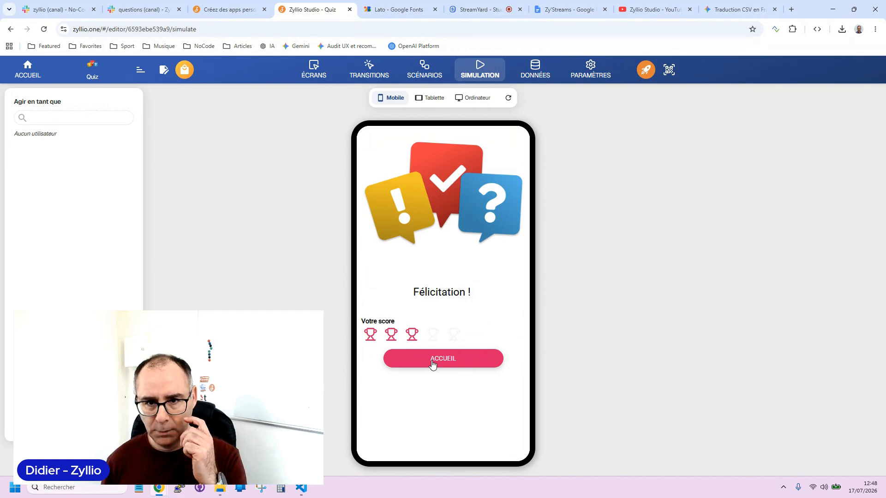
Open the records of the Questions table and look through its questions, correct answers and choices.
left_click(535, 69)
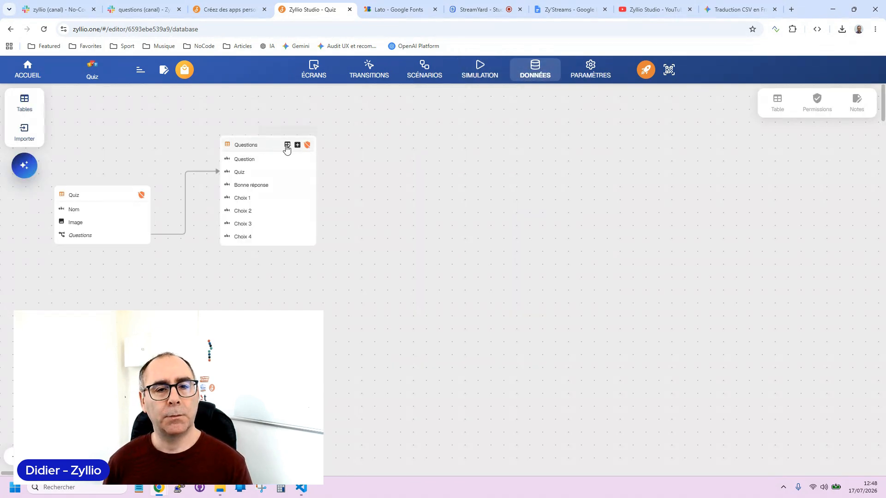
left_click(289, 145)
scroll(763, 264, "down", 2)
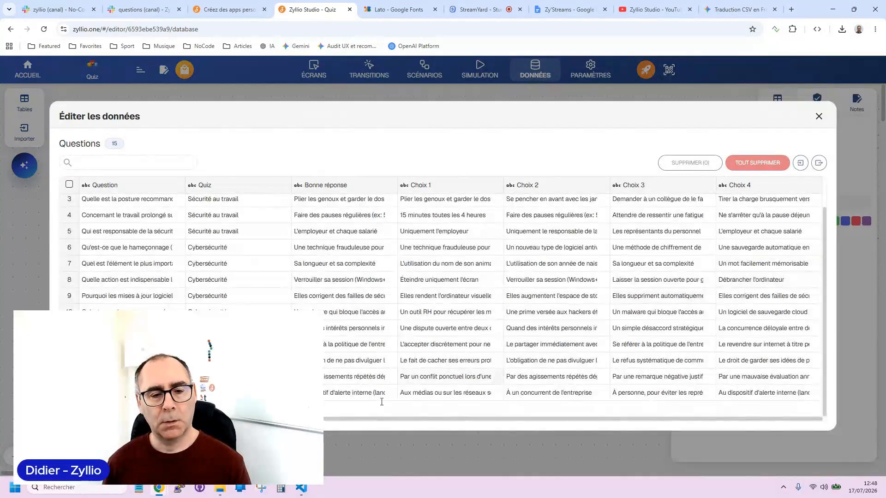
scroll(341, 387, "up", 2)
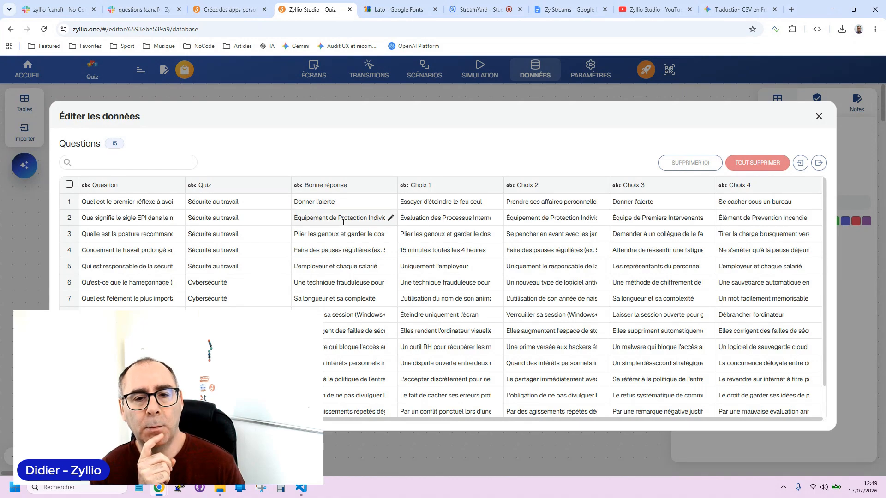
Read the full Bonne réponse texts of rows 2, 4 and 10 without editing them, and close the table's data.
left_click(391, 218)
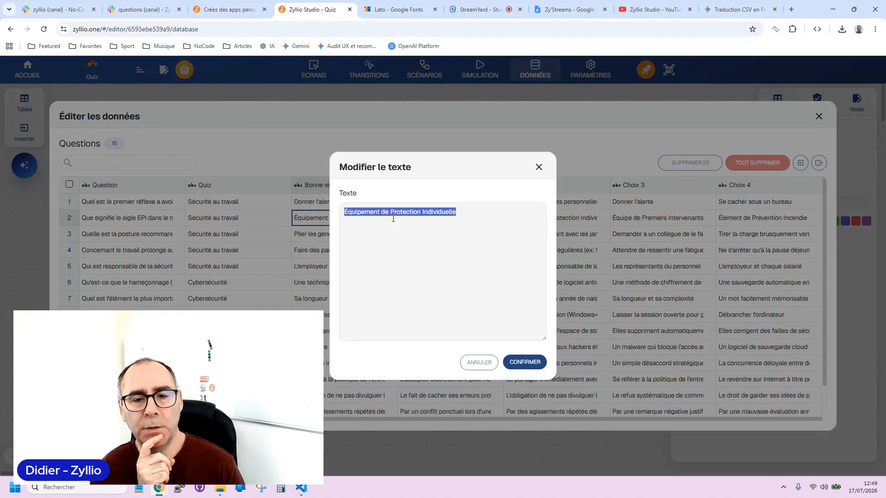
left_click(482, 364)
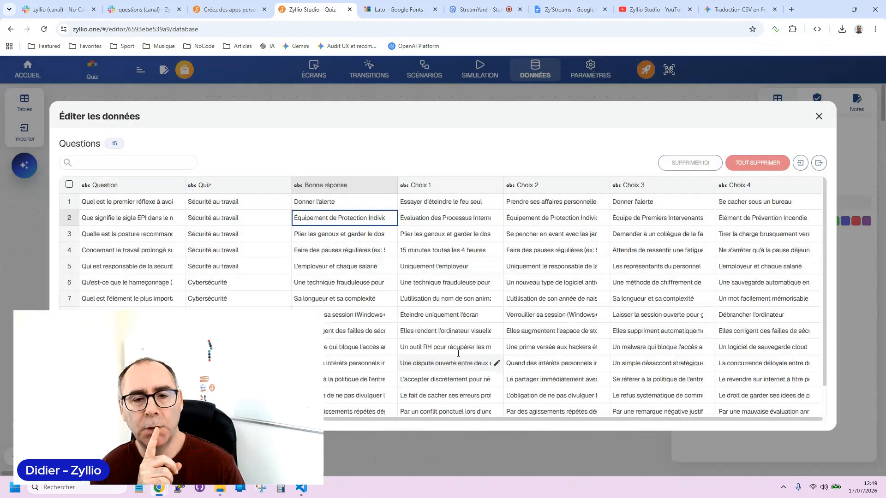
left_click(391, 251)
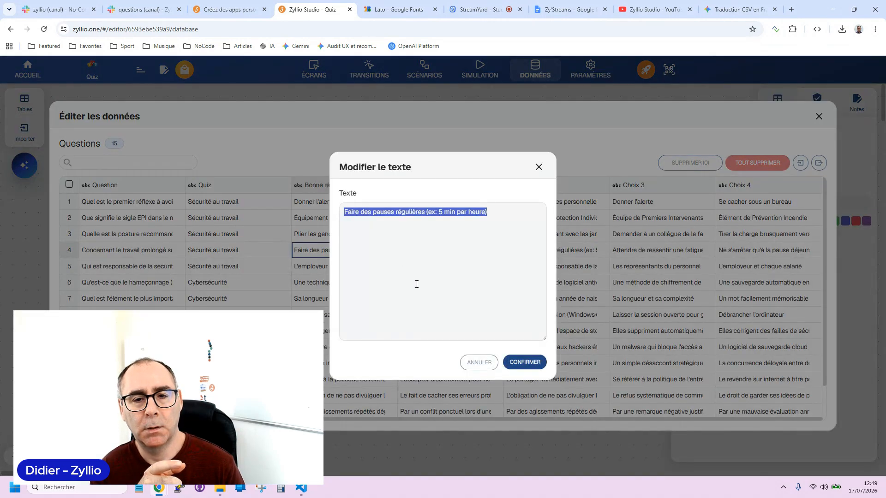
left_click(478, 363)
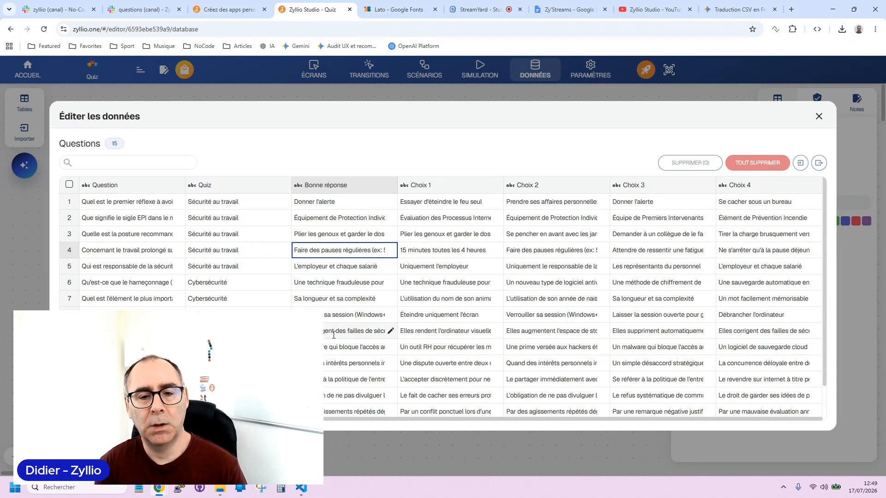
left_click(389, 348)
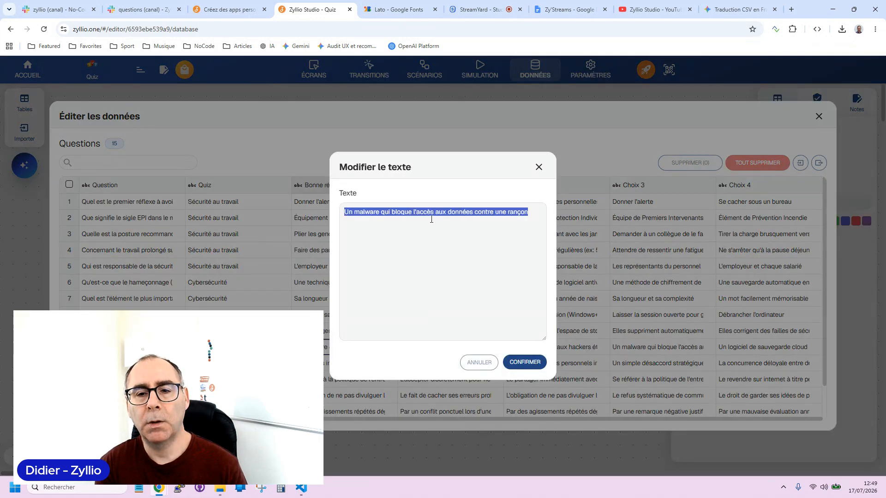
left_click(479, 362)
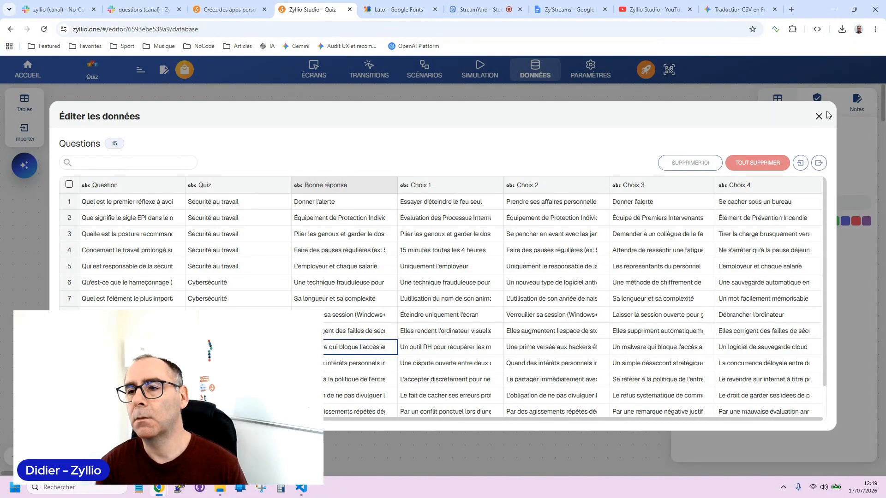
left_click(820, 116)
Return to the screen design and check the trophy Progression component's properties on the Synthèse screen.
left_click(317, 72)
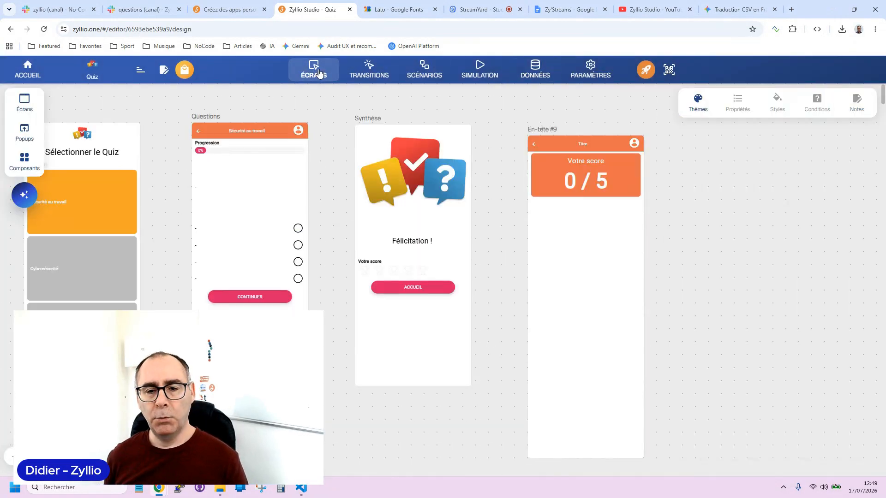
left_click(397, 272)
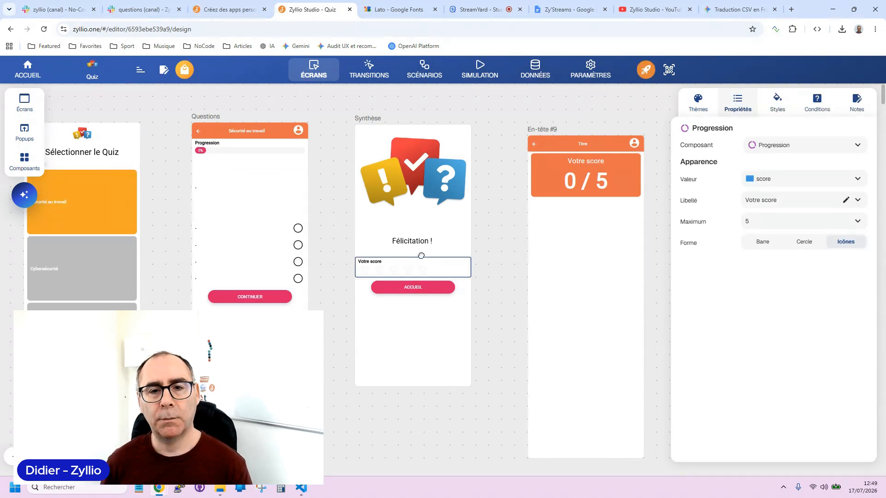
left_click(341, 185)
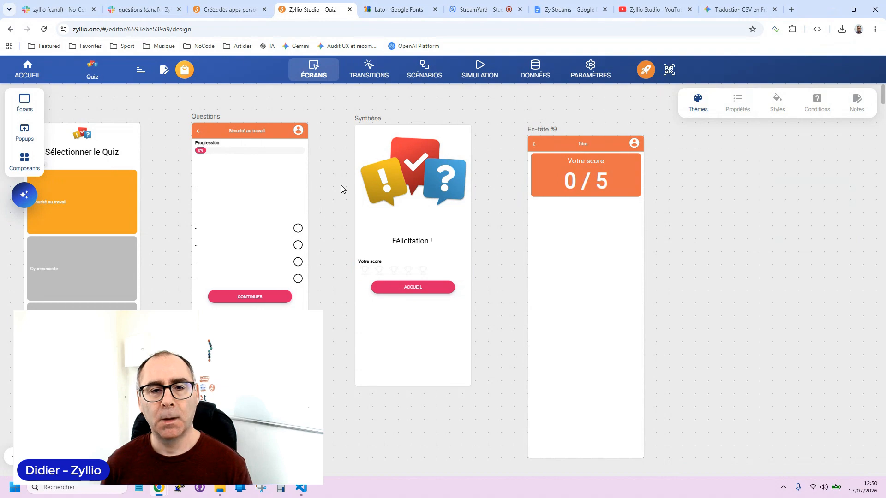
left_click_drag(164, 256, 280, 270)
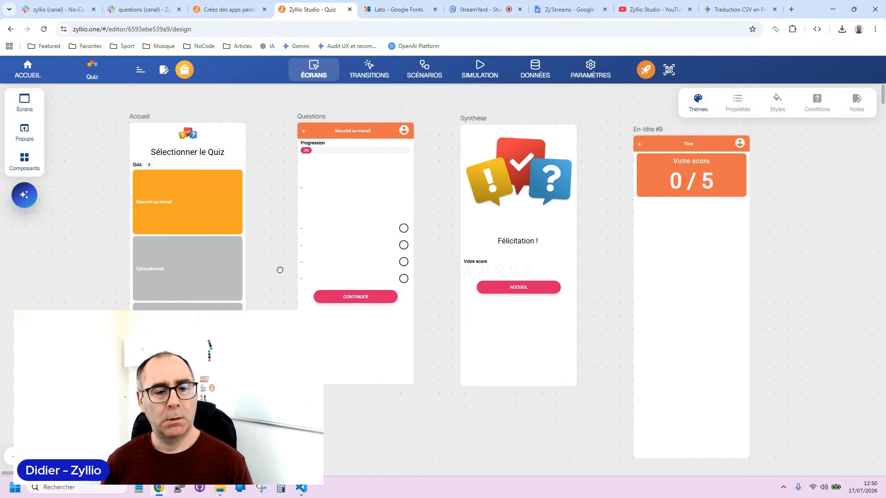
Switch to the Gemini conversation, review the three generated theme illustrations and download the Sécurité au travail image.
left_click(737, 9)
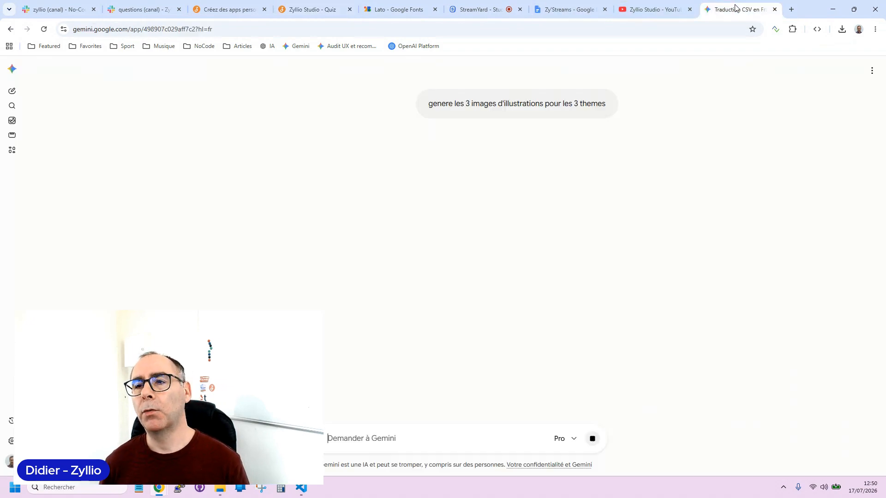
scroll(486, 249, "down", 2)
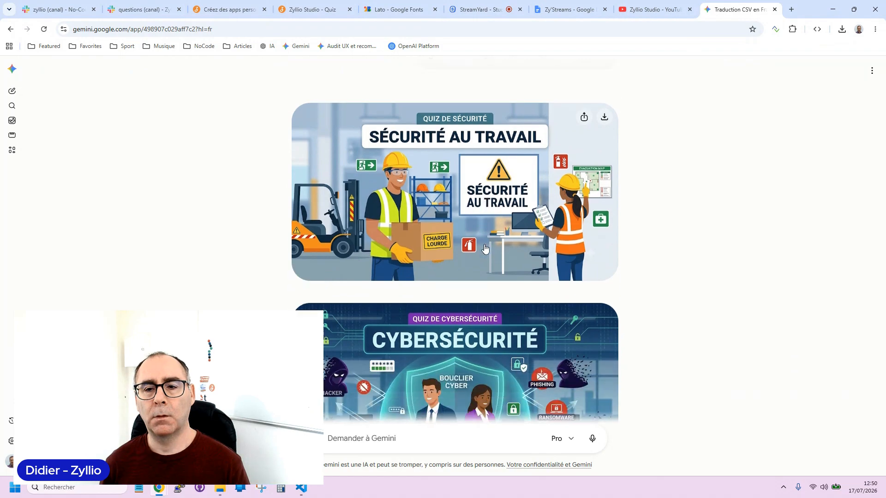
scroll(486, 248, "down", 4)
scroll(486, 248, "down", 5)
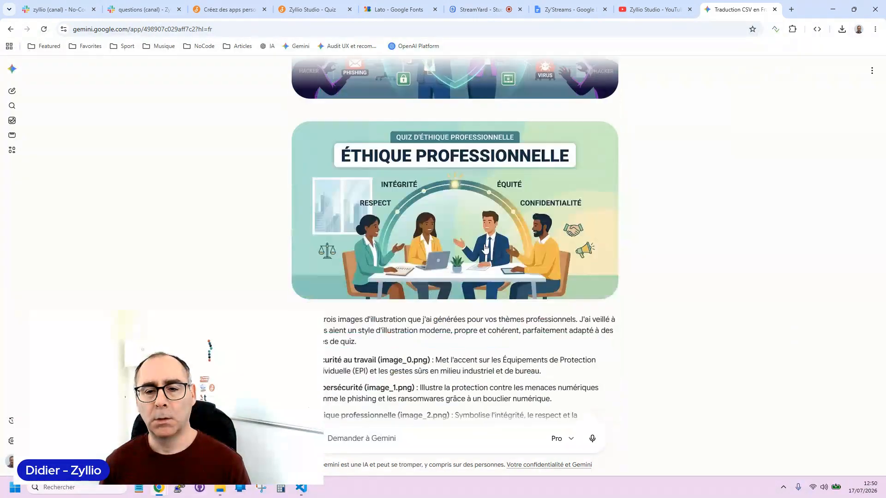
scroll(485, 248, "up", 5)
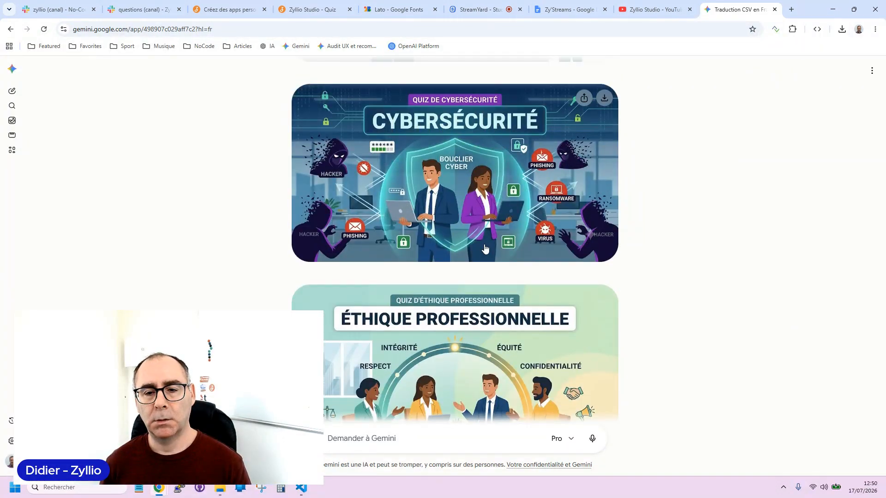
scroll(506, 275, "up", 1)
scroll(505, 275, "up", 3)
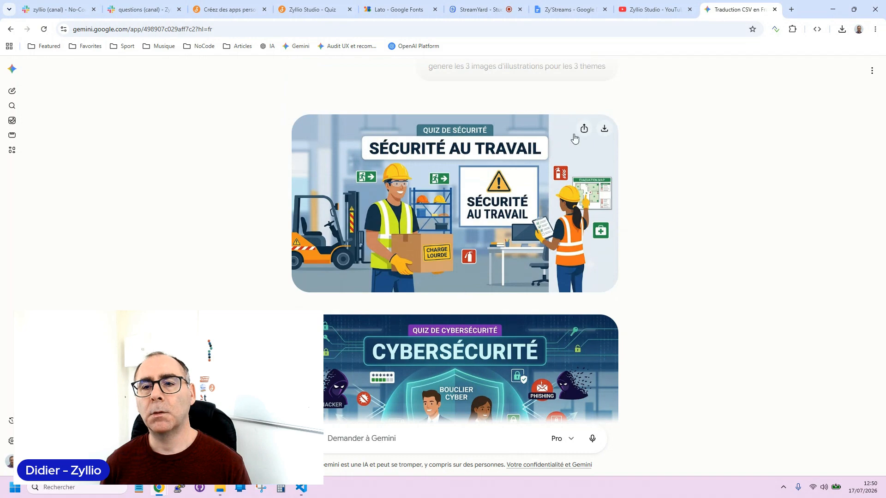
left_click(605, 132)
scroll(581, 323, "down", 2)
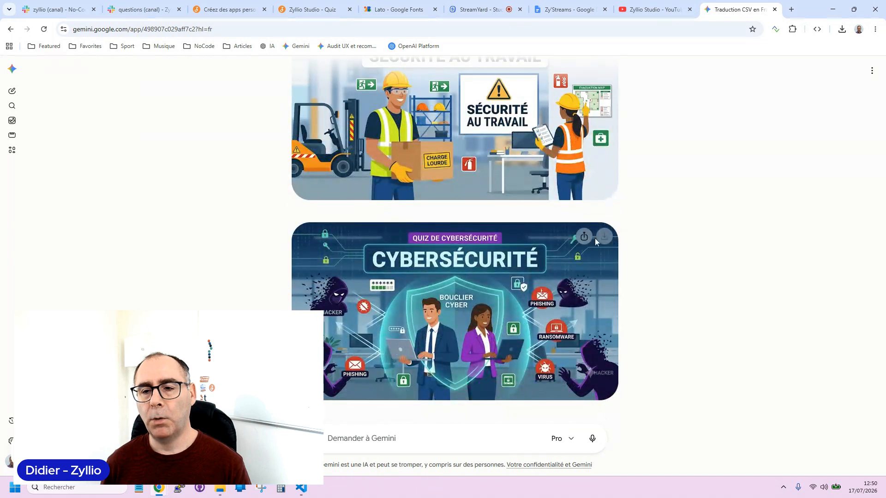
Download the generated Cybersécurité illustration and check the recent downloads.
scroll(512, 282, "down", 1)
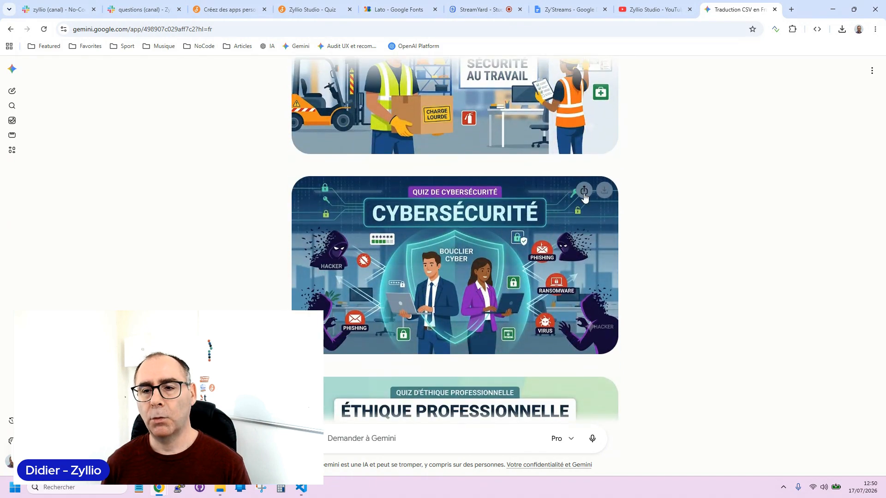
left_click(602, 193)
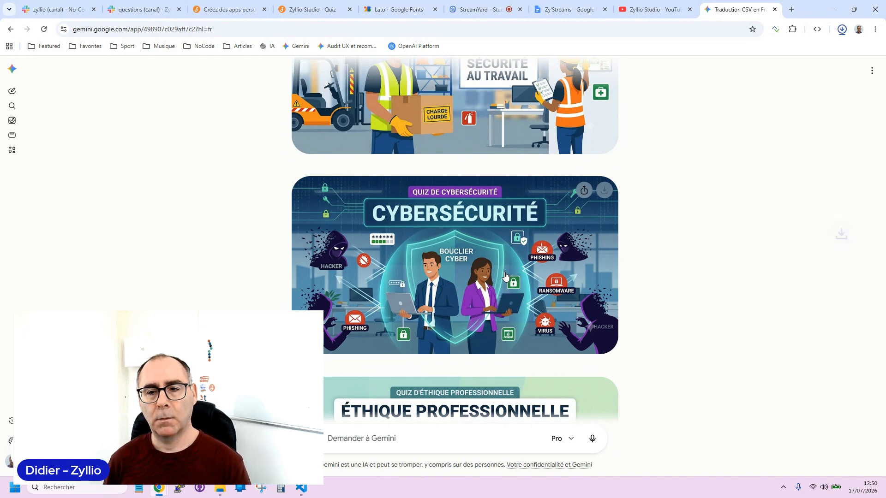
left_click(605, 193)
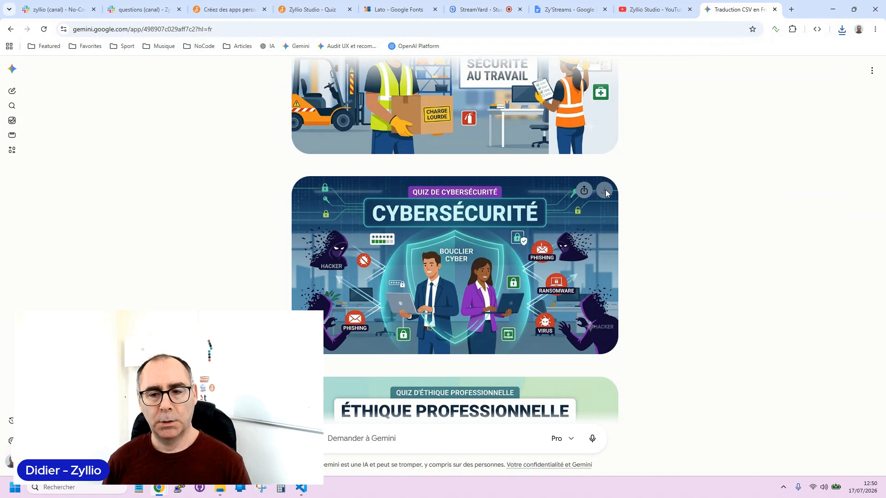
left_click(842, 29)
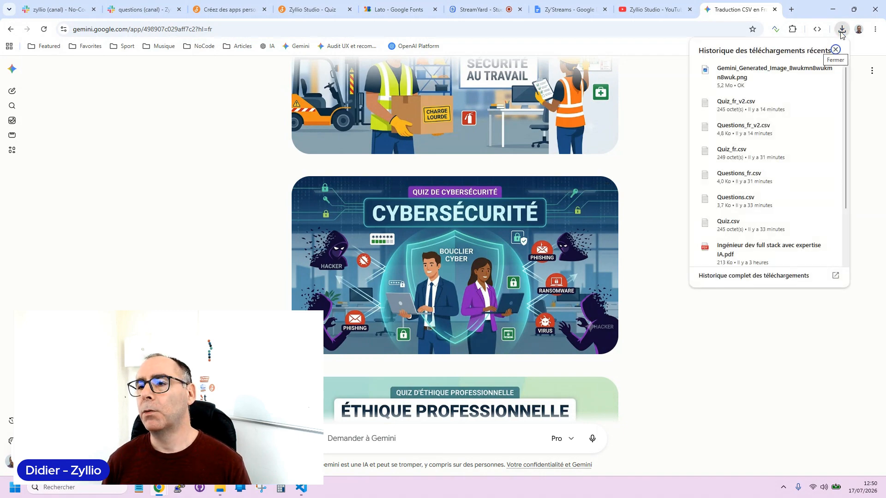
left_click(636, 136)
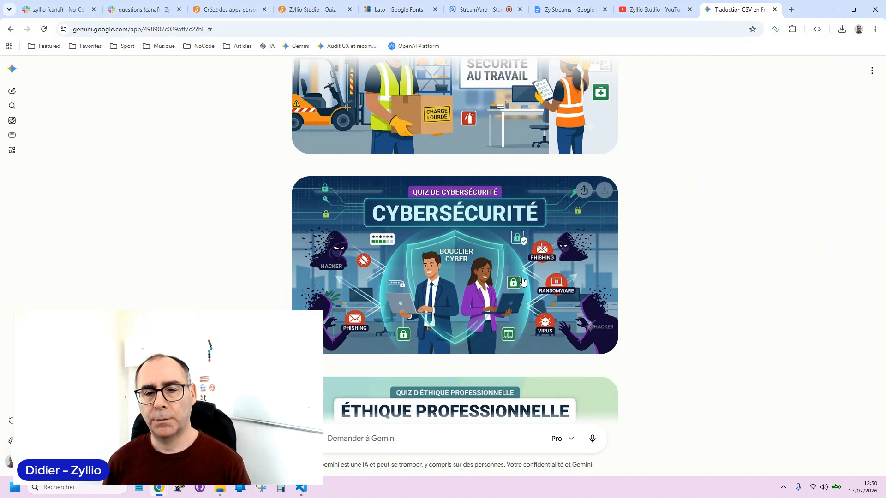
Ask Gemini for simpler, smaller images with the prompt "j'ai besoin d'image plus simple et moins volumineuse".
scroll(523, 282, "down", 4)
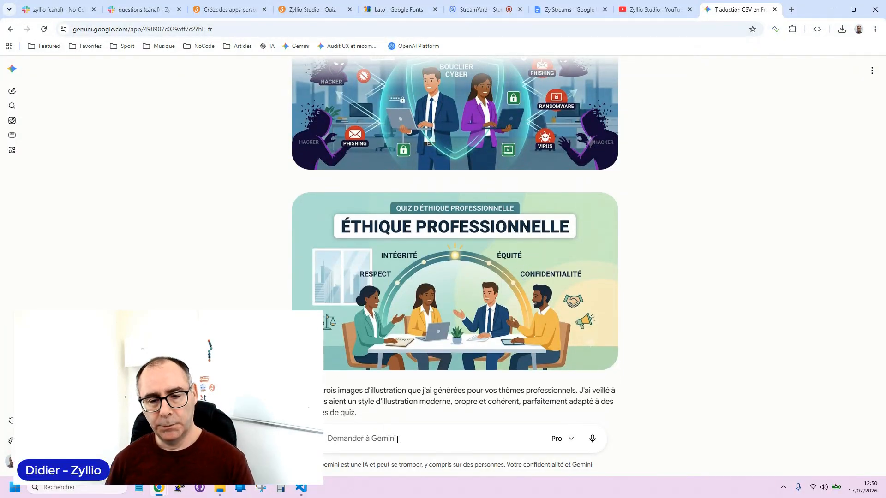
type("j'ai b")
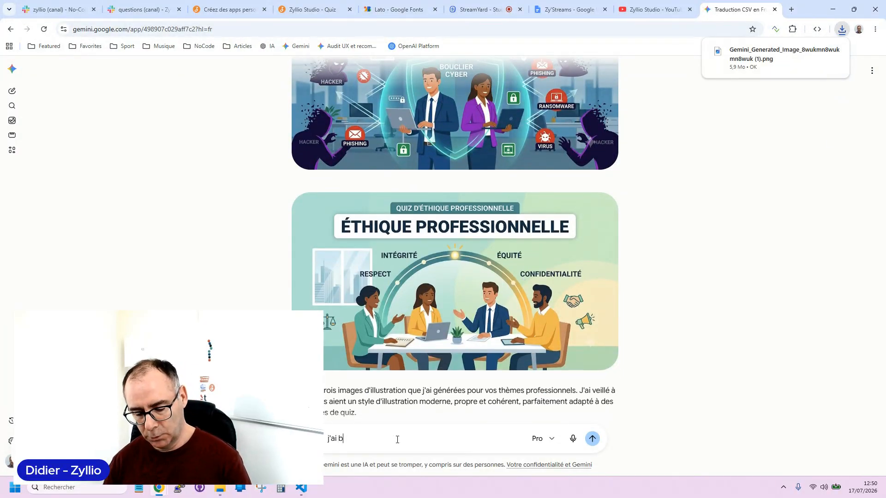
type("esoin d")
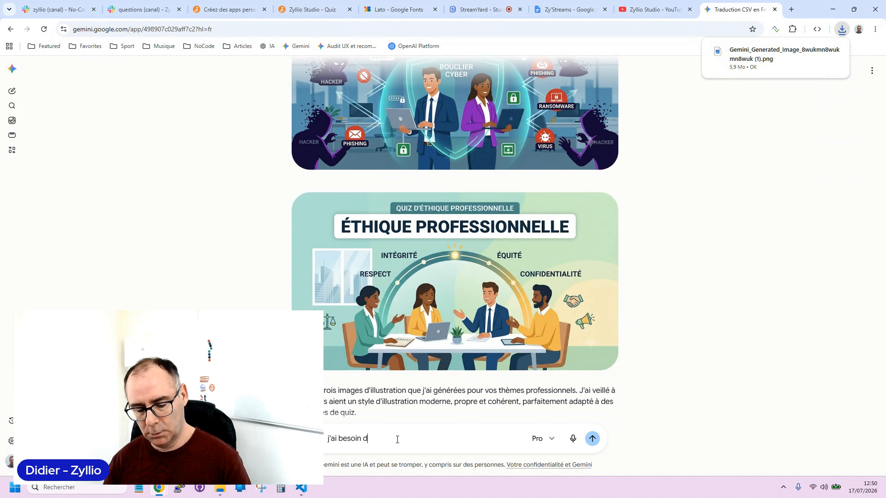
type("'image plus ")
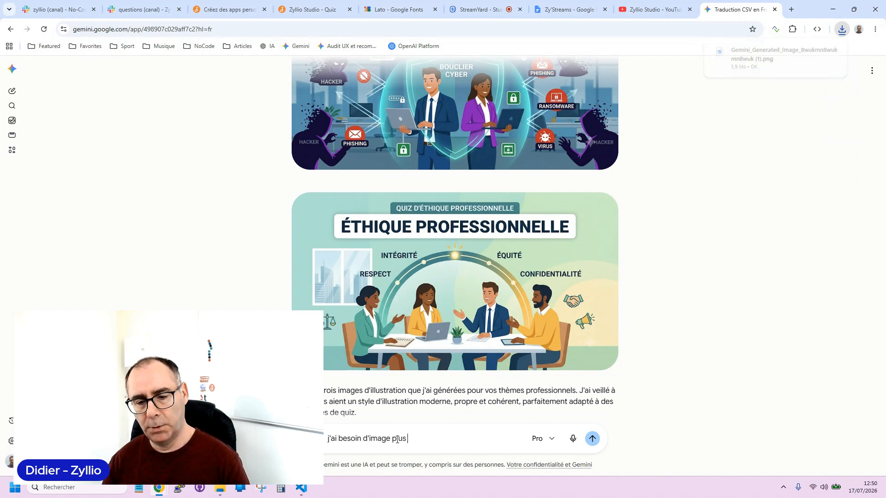
type("simple et moi")
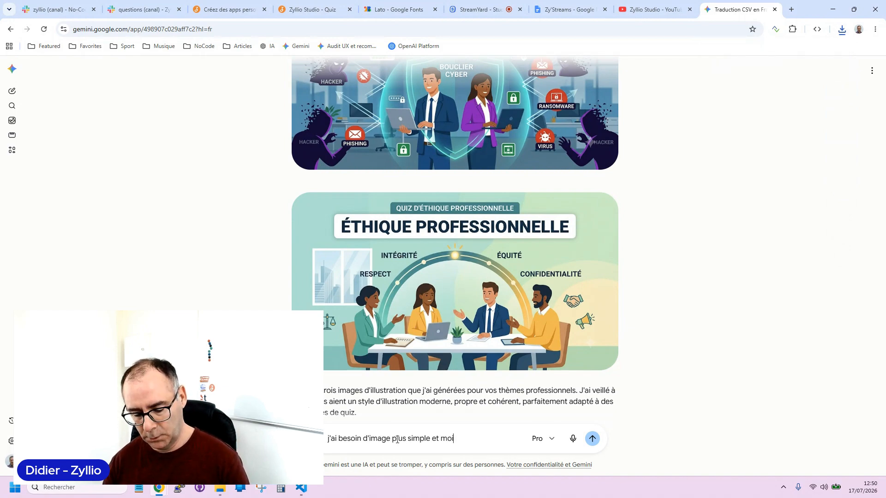
type("ns volumineuse")
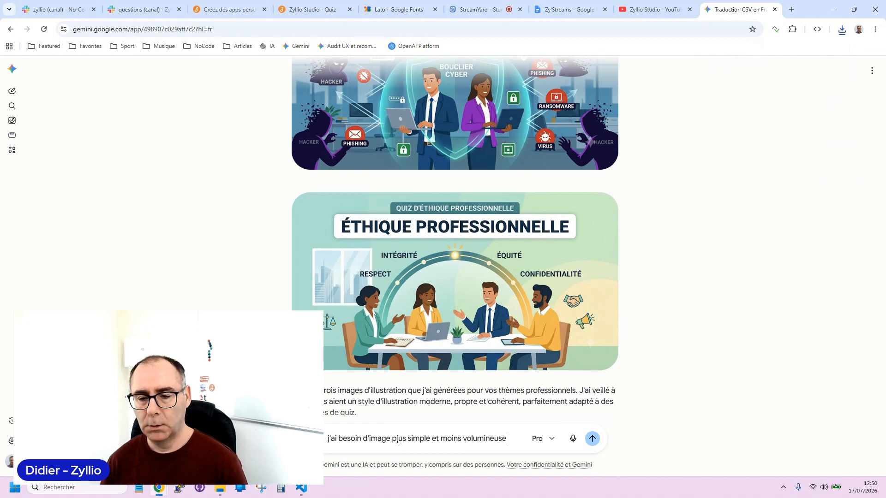
key("Return")
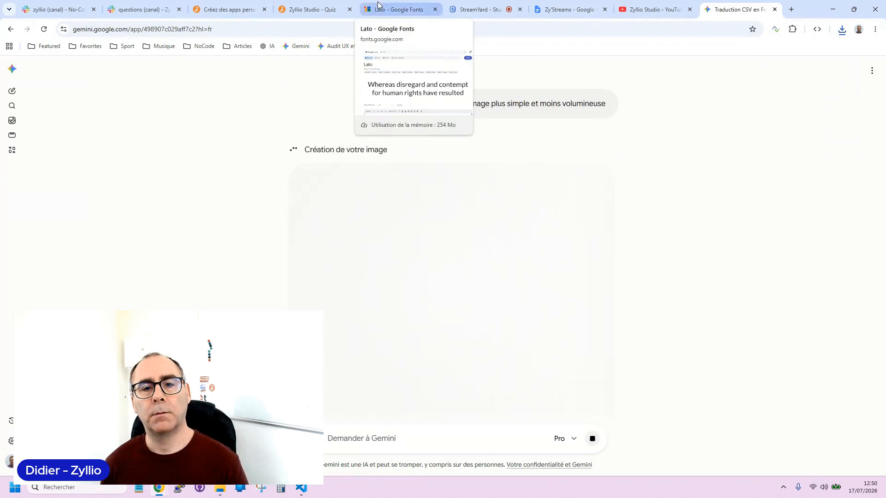
Switch to Zyllio Studio, display the QR code for installing the Quiz app on a device, and close it.
left_click(344, 8)
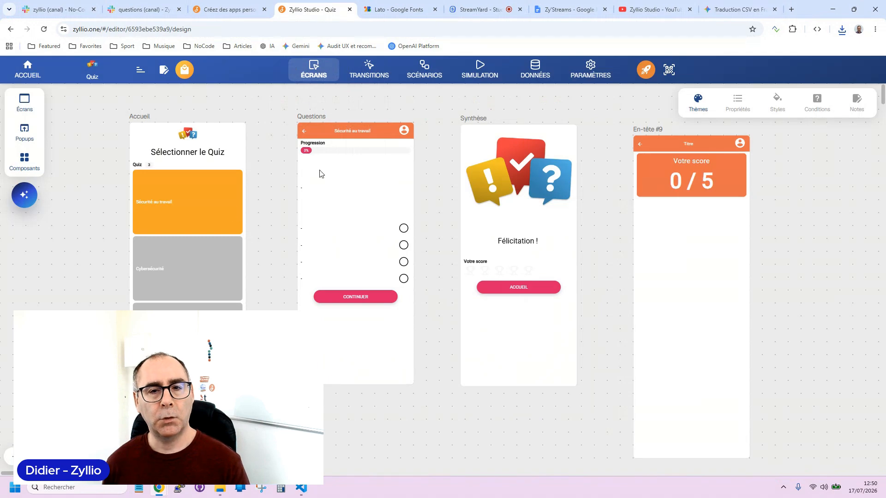
left_click(645, 70)
left_click(705, 133)
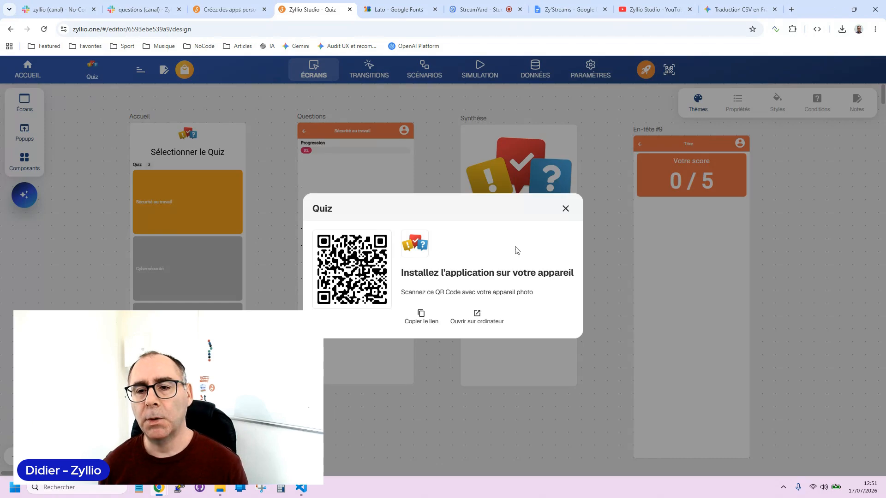
left_click(566, 208)
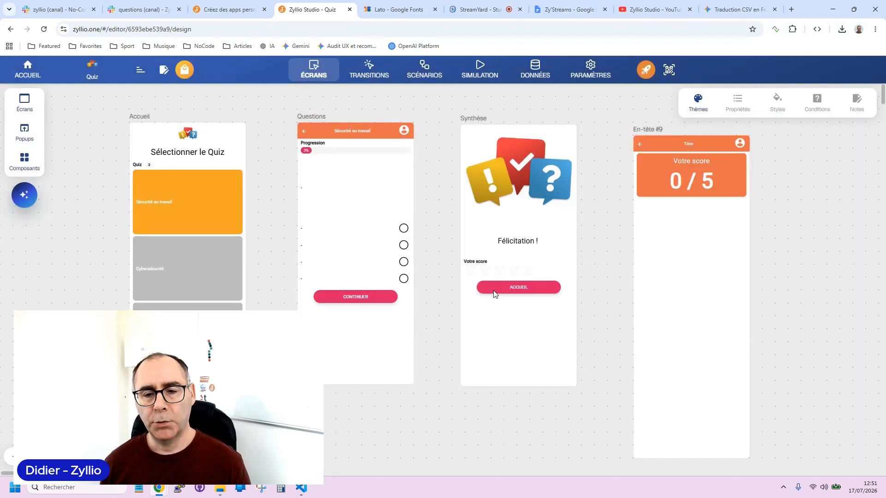
Check the Accueil button's action on the Synthèse screen and inspect the increment and decision actions behind the Questions screen's Continuer button.
left_click(505, 293)
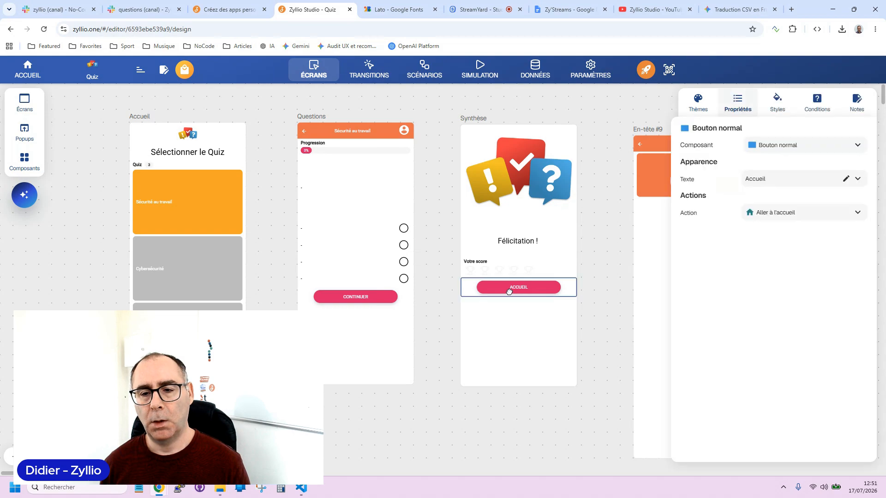
left_click(361, 300)
left_click(794, 213)
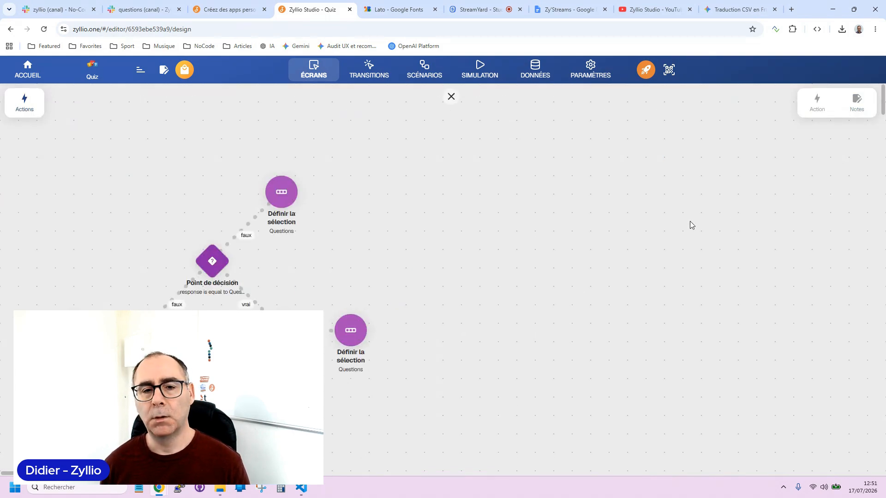
scroll(295, 300, "down", 2)
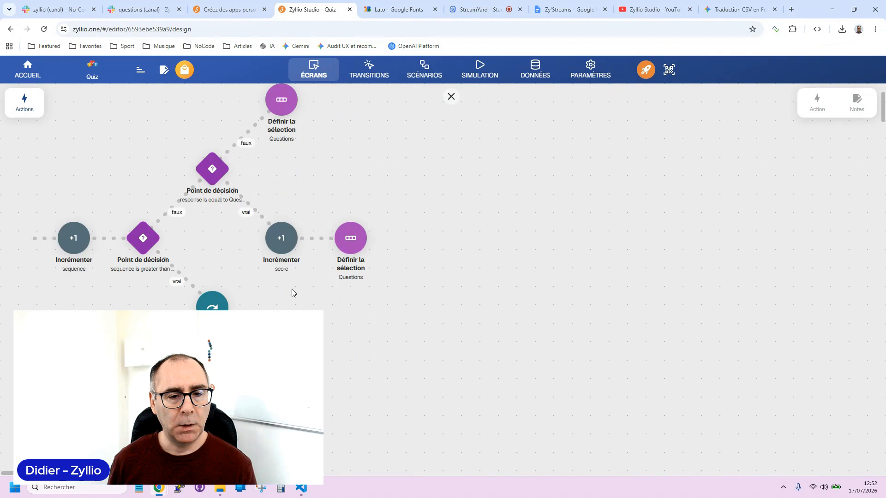
left_click(282, 241)
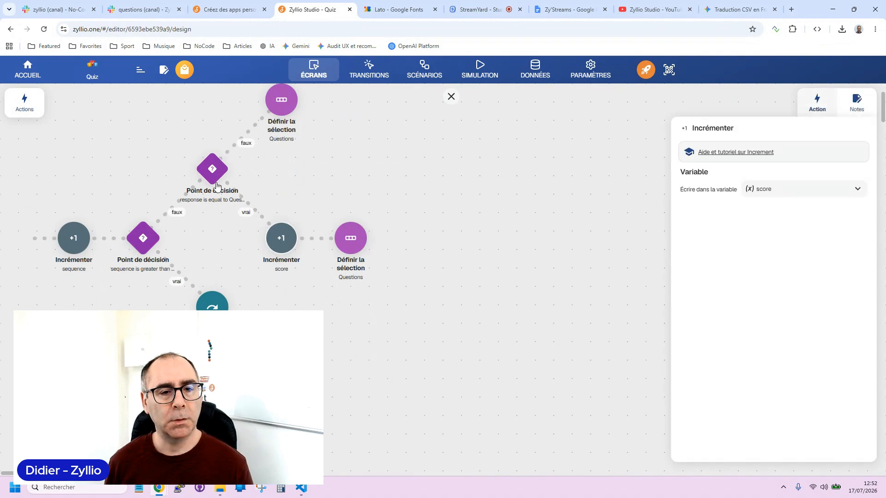
left_click(81, 249)
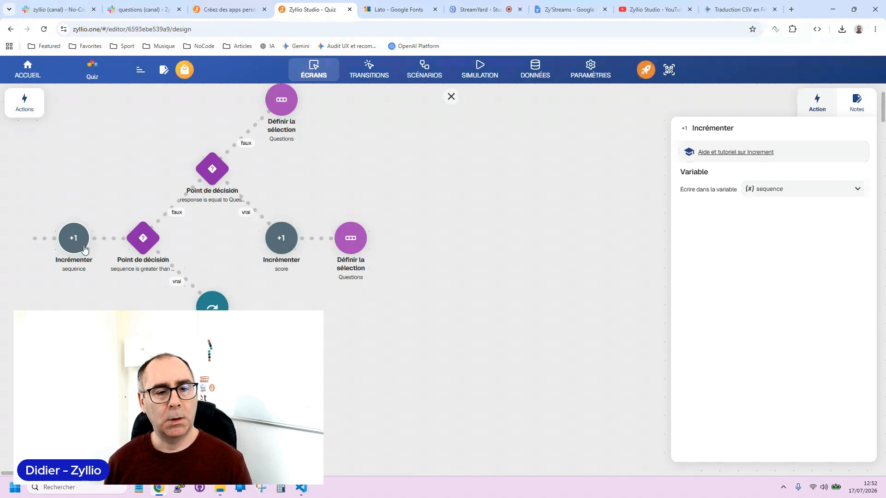
left_click(144, 249)
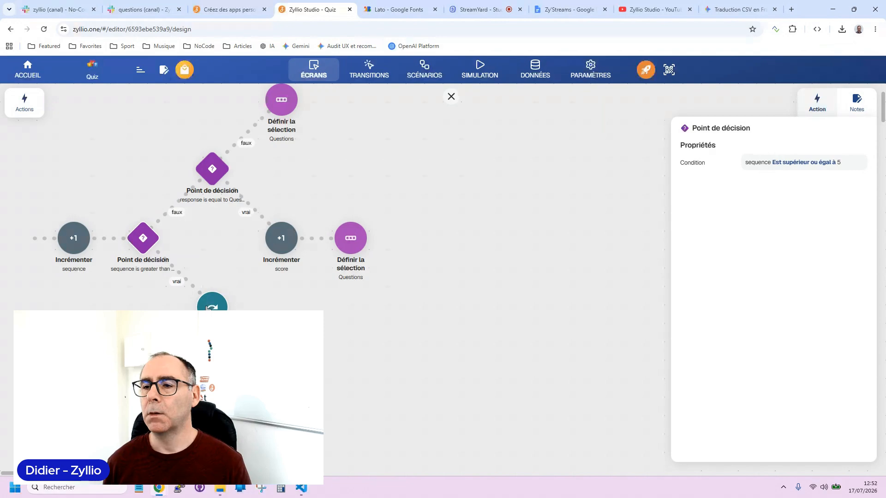
left_click(73, 239)
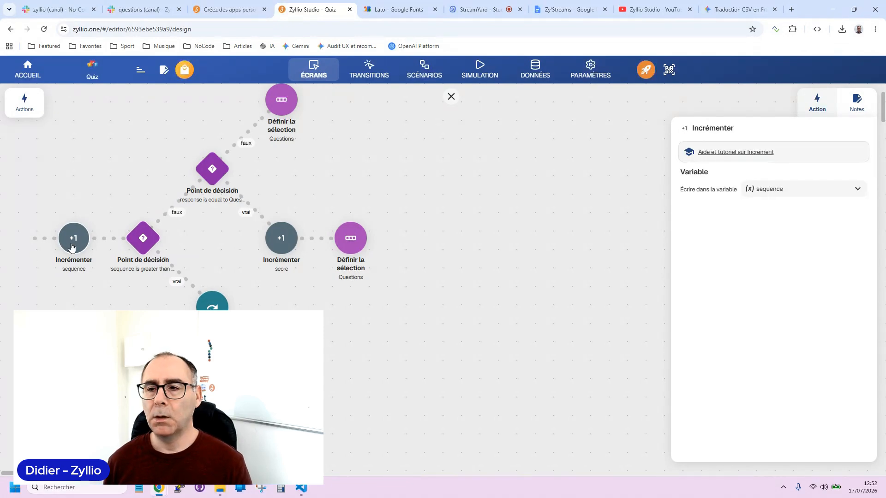
left_click(452, 96)
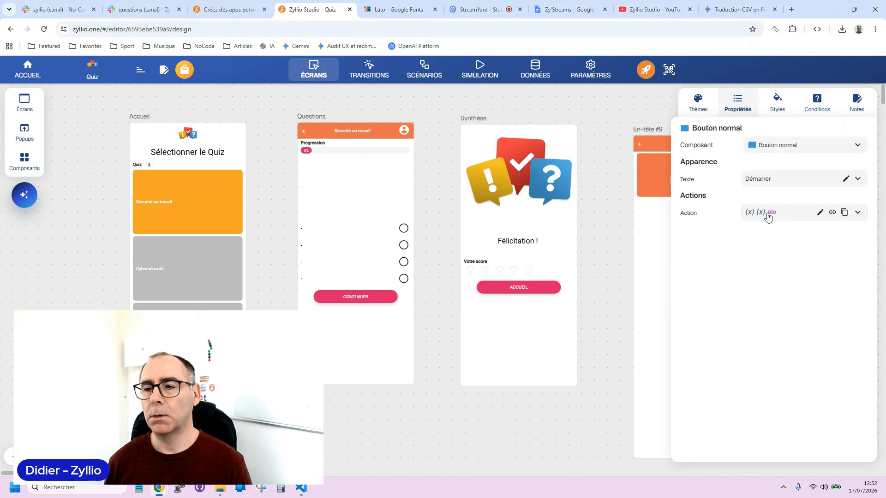
Inspect the question selection and the score and sequence variable actions behind the Démarrer button, and close the flow.
left_click(769, 216)
left_click(79, 194)
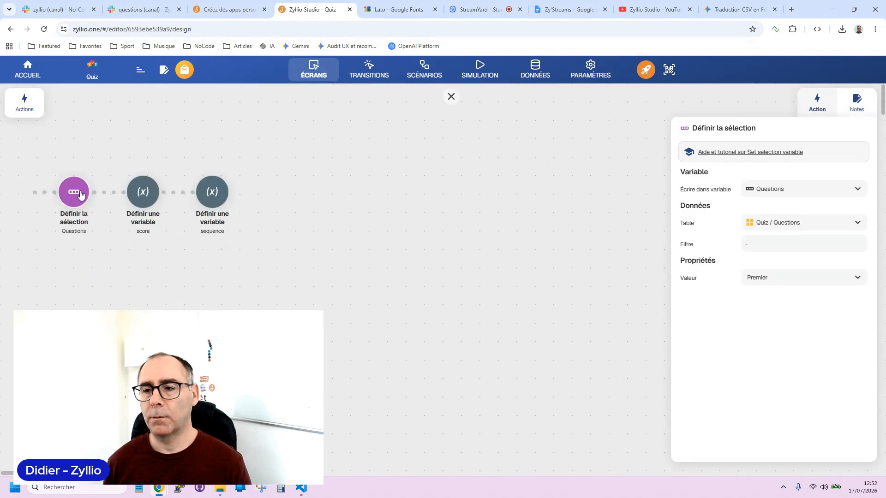
left_click(149, 195)
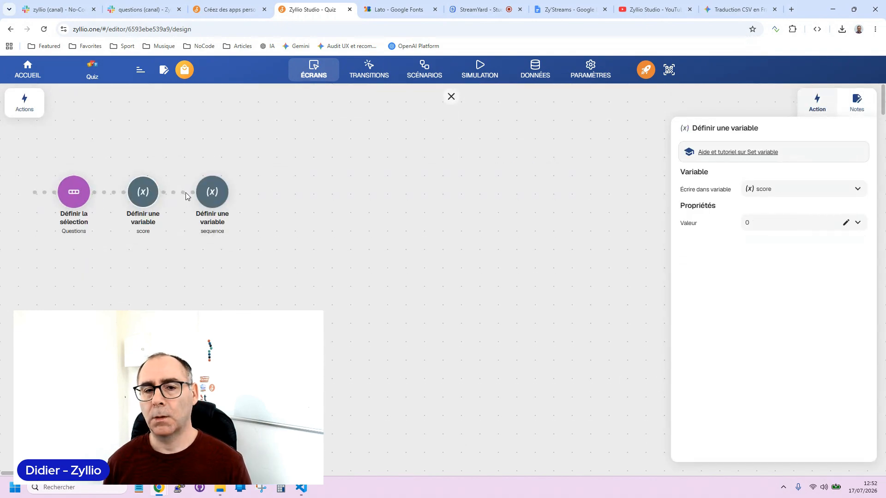
left_click(211, 197)
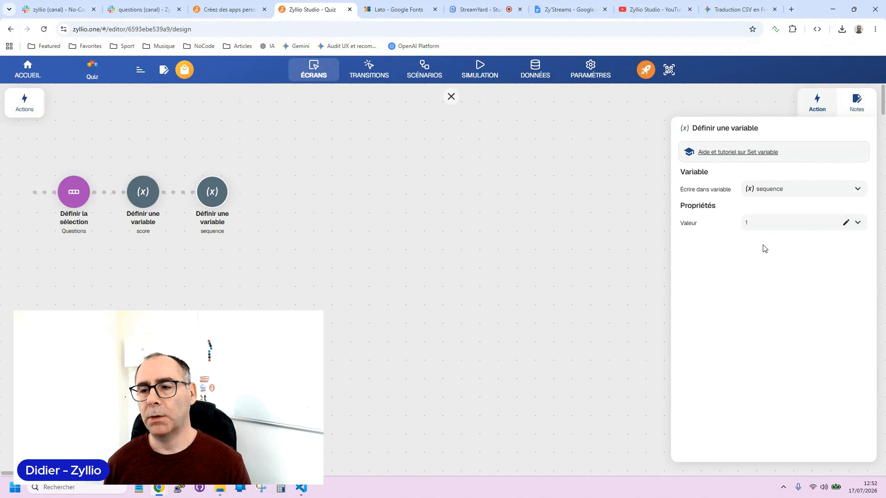
left_click(761, 223)
left_click(418, 216)
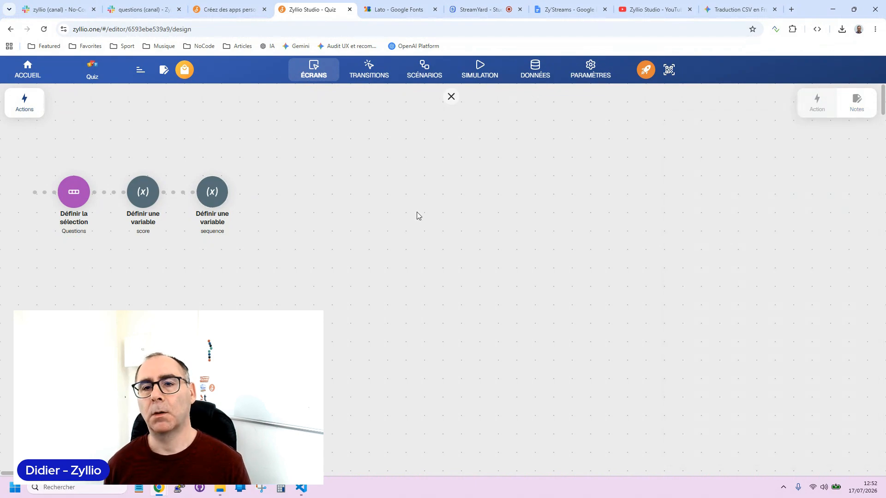
left_click(452, 96)
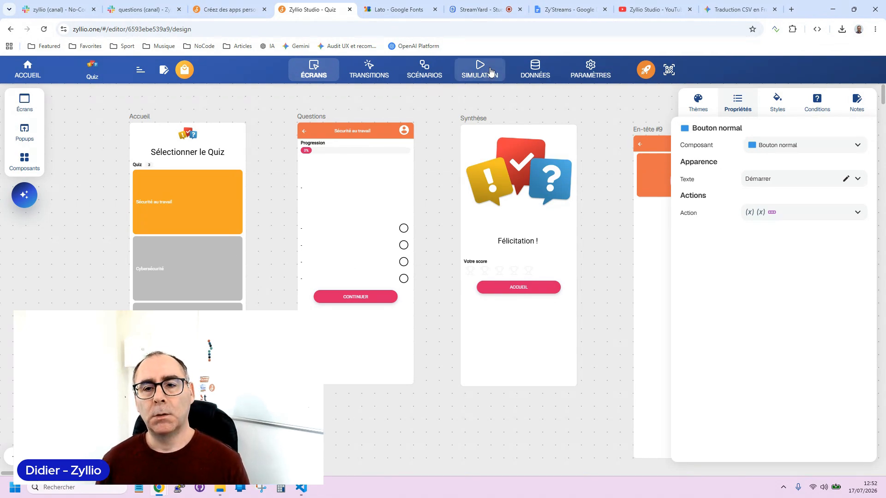
left_click(438, 140)
left_click(522, 176)
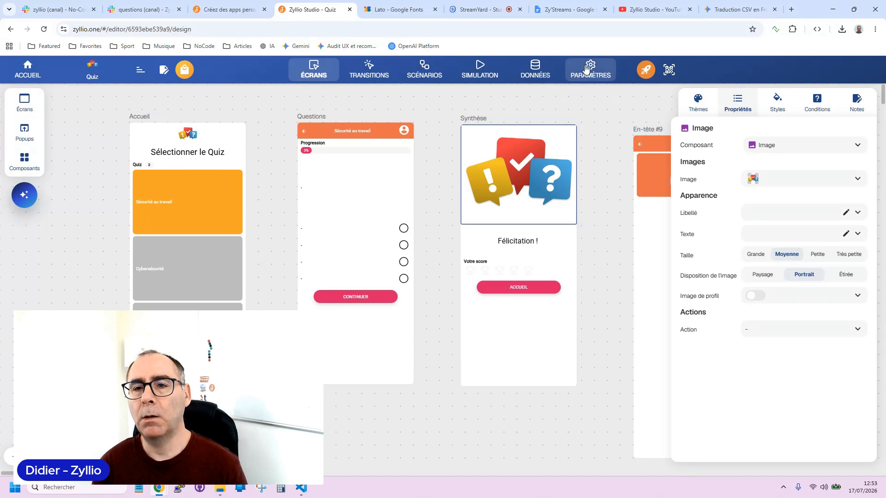
left_click(439, 224)
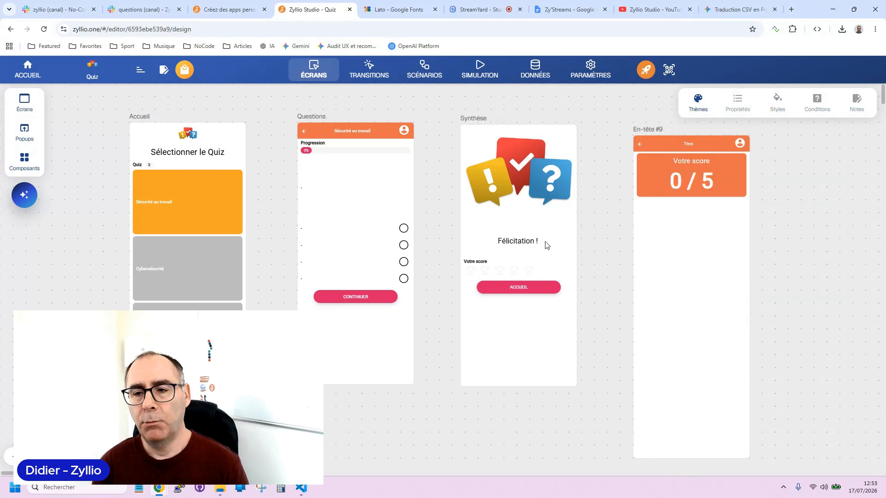
Delete the En-tête #9 screen from the design canvas.
left_click_drag(595, 251, 571, 251)
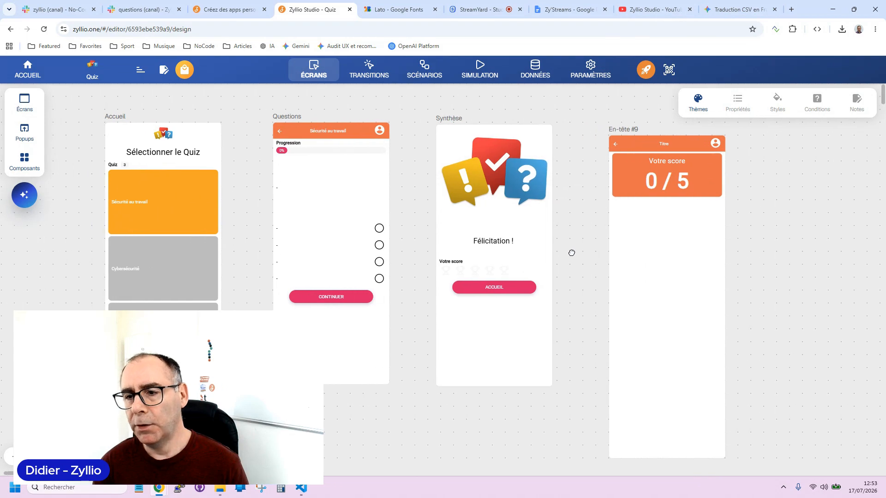
left_click(644, 276)
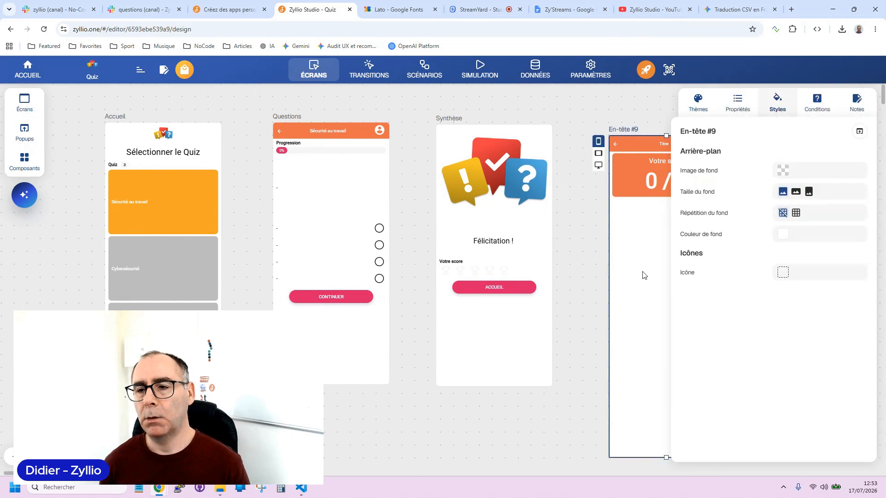
key("Delete")
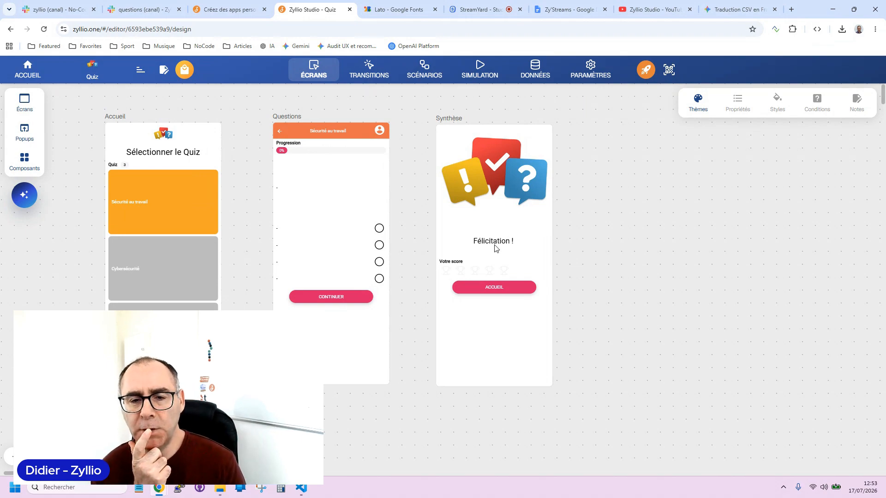
left_click_drag(253, 267, 277, 269)
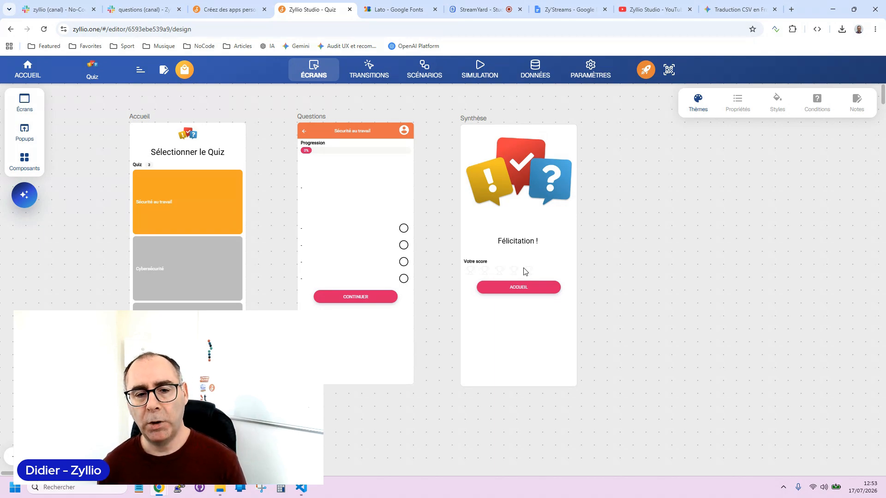
scroll(408, 332, "down", 6)
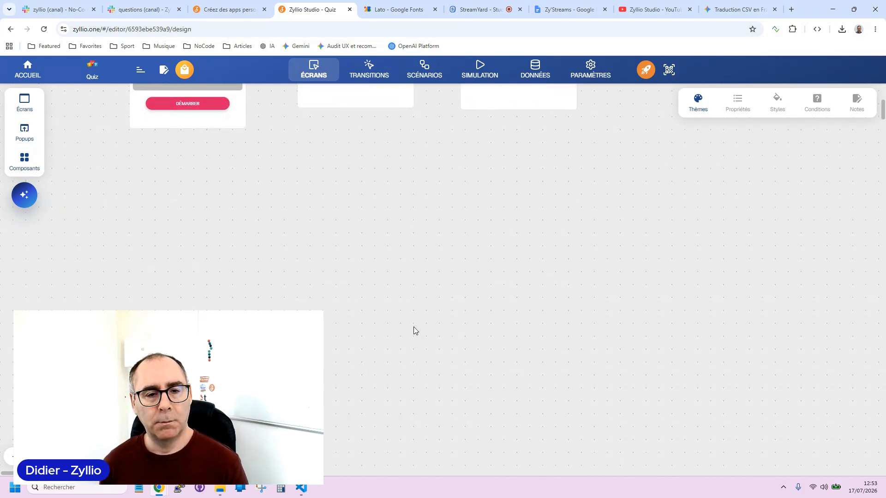
scroll(414, 330, "up", 6)
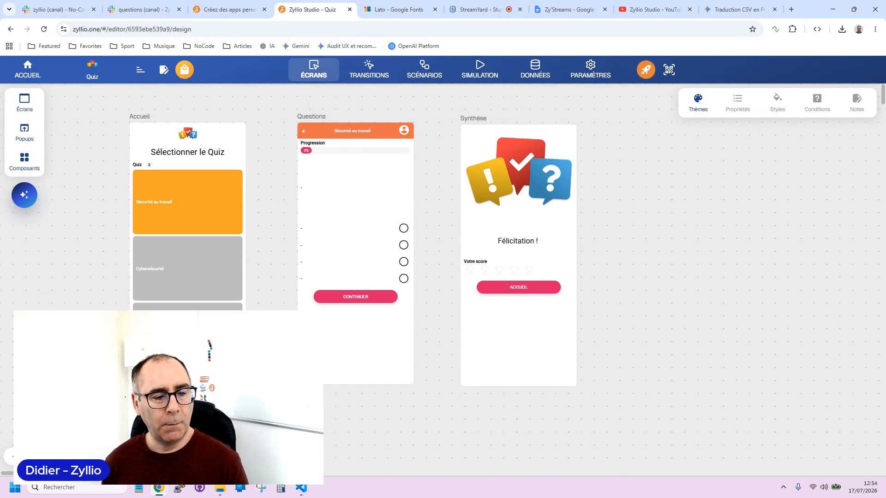
scroll(440, 277, "down", 2)
scroll(440, 277, "up", 3)
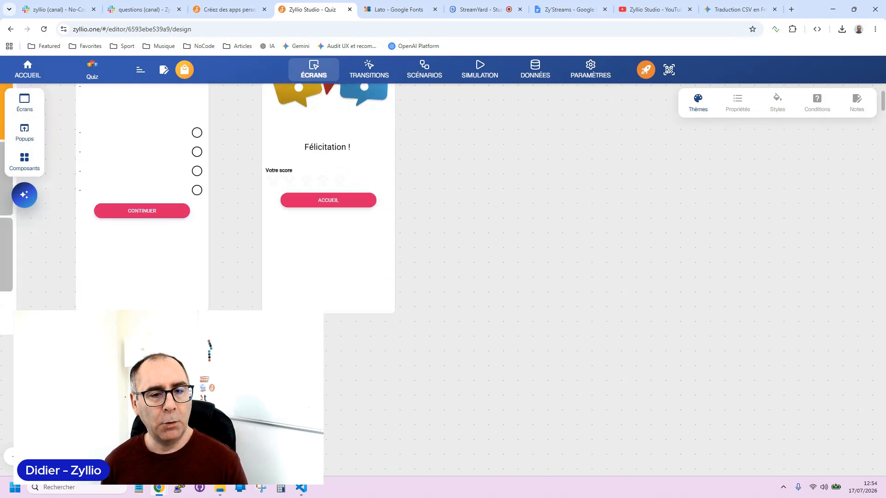
scroll(440, 278, "left", 6)
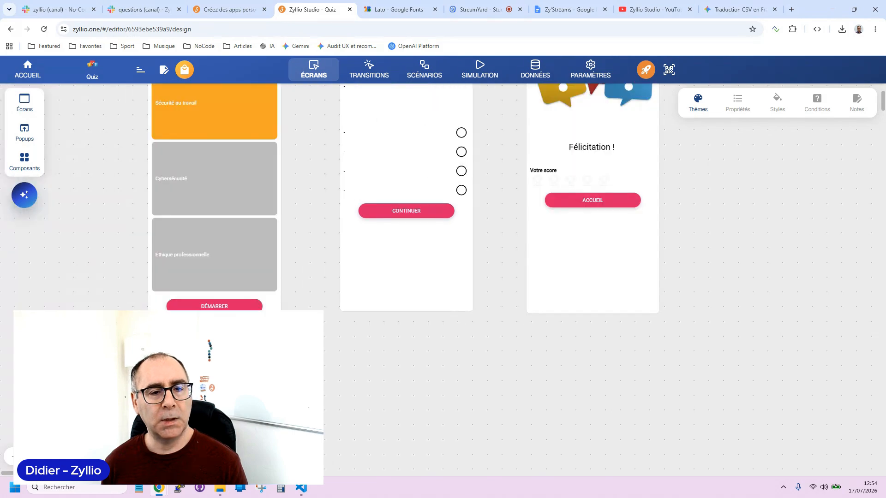
scroll(440, 277, "up", 3)
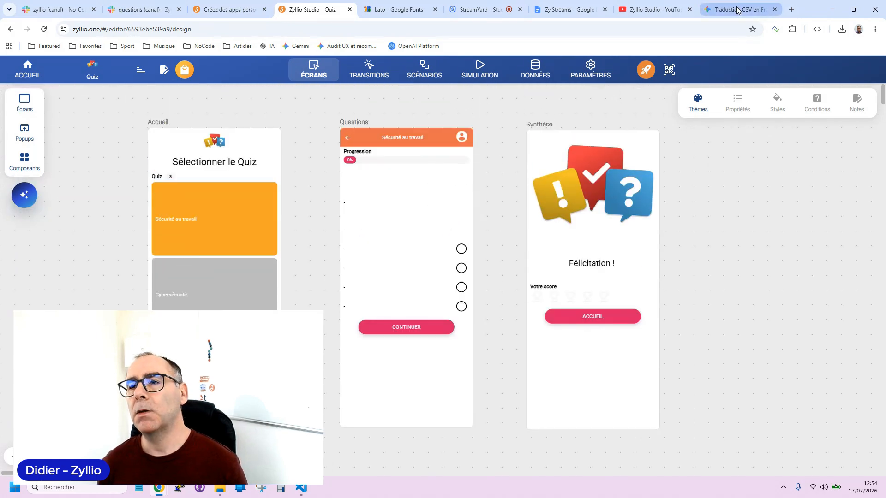
Switch to the Gemini conversation and download the simplified "Sécurité au travail" illustration.
left_click(722, 8)
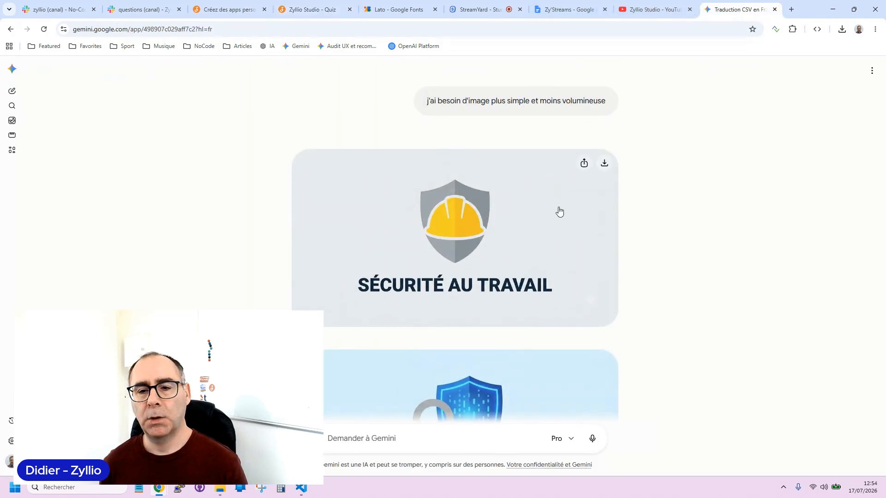
scroll(559, 226, "down", 6)
scroll(560, 240, "down", 2)
scroll(583, 289, "up", 9)
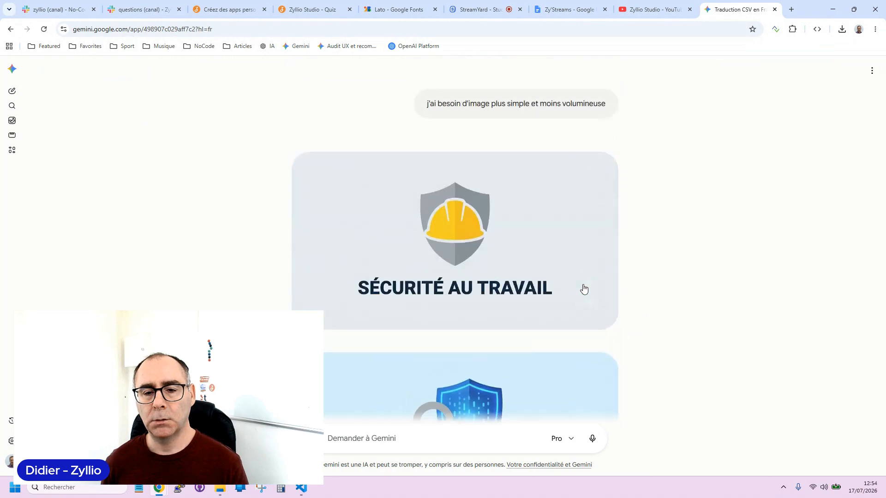
left_click(605, 212)
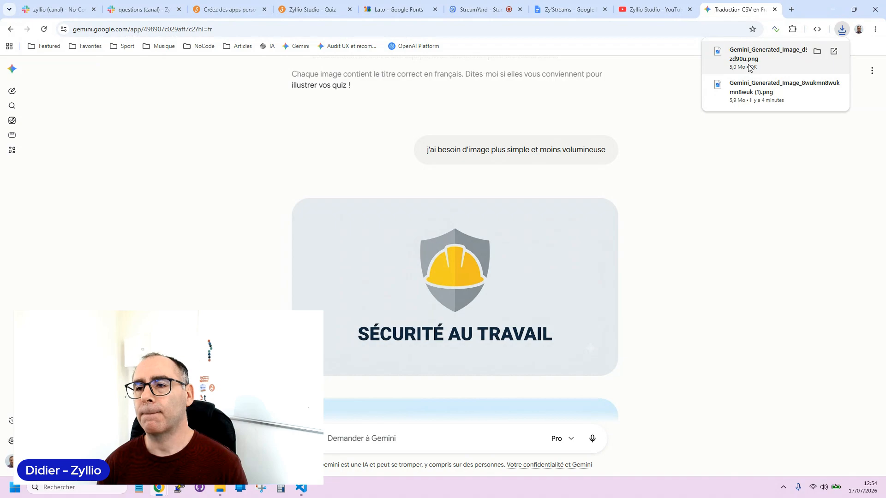
Open the "Sécurité au travail" illustration enlarged and capture its whole area with the Windows screen capture tool (Outil Capture d'écran).
scroll(738, 323, "down", 2)
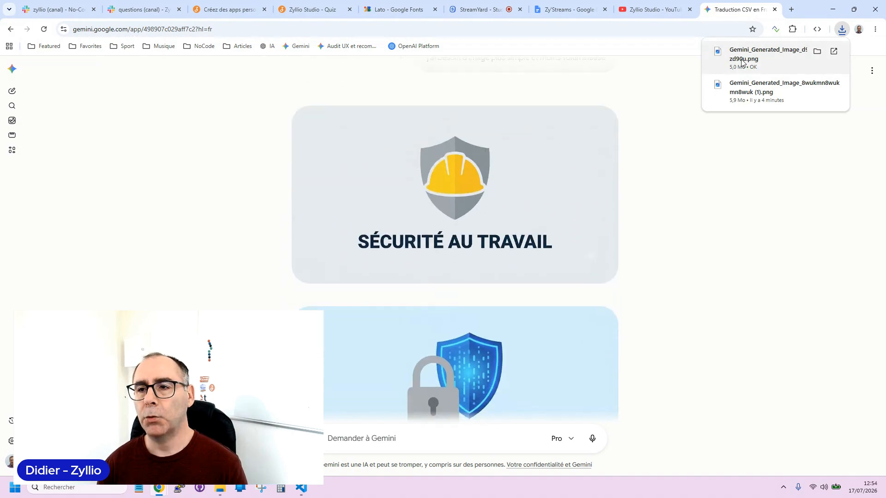
left_click(543, 176)
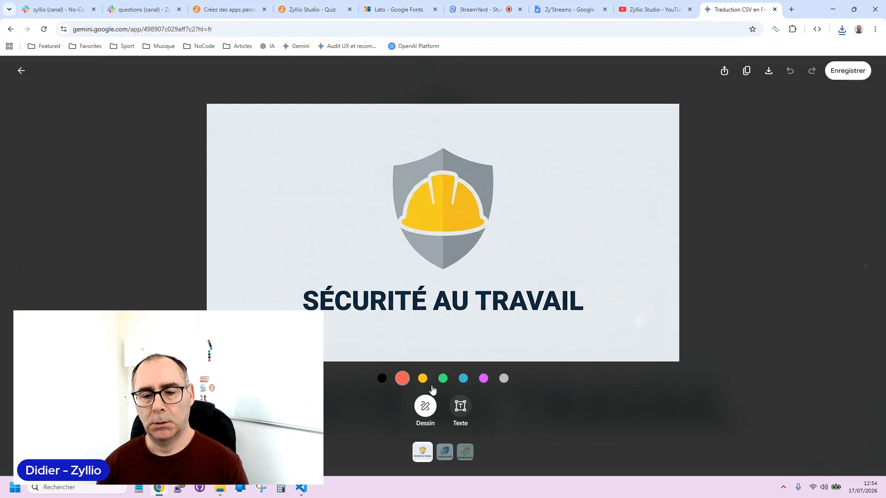
left_click(261, 488)
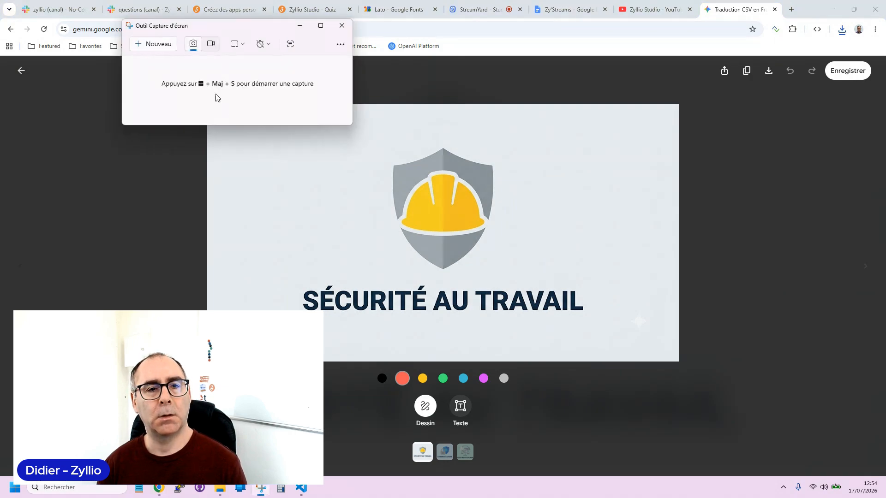
left_click(154, 45)
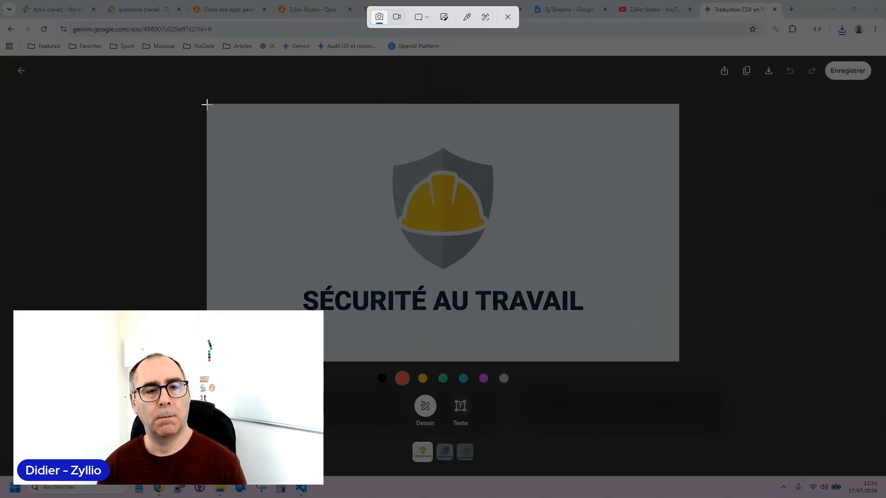
left_click_drag(207, 105, 679, 361)
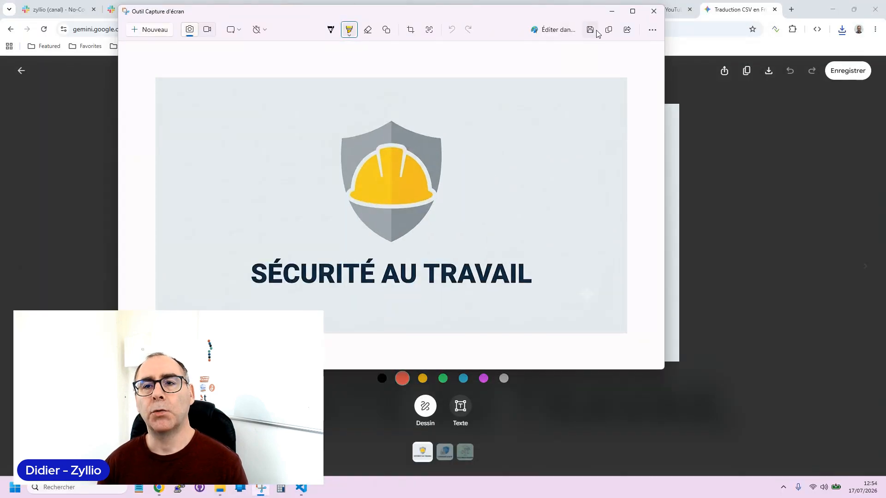
Save the workplace safety capture to the Bureau folder as a PNG named "securité" and minimise the capture tool.
left_click(596, 30)
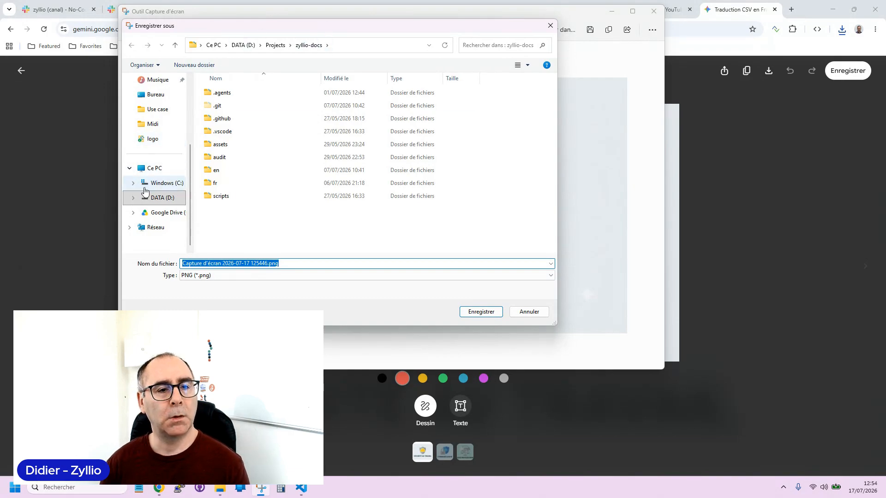
left_click(154, 95)
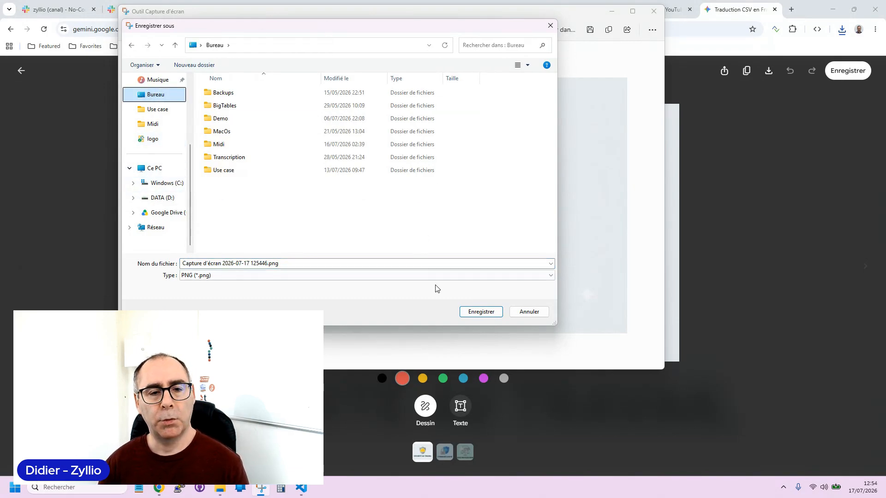
left_click(229, 263)
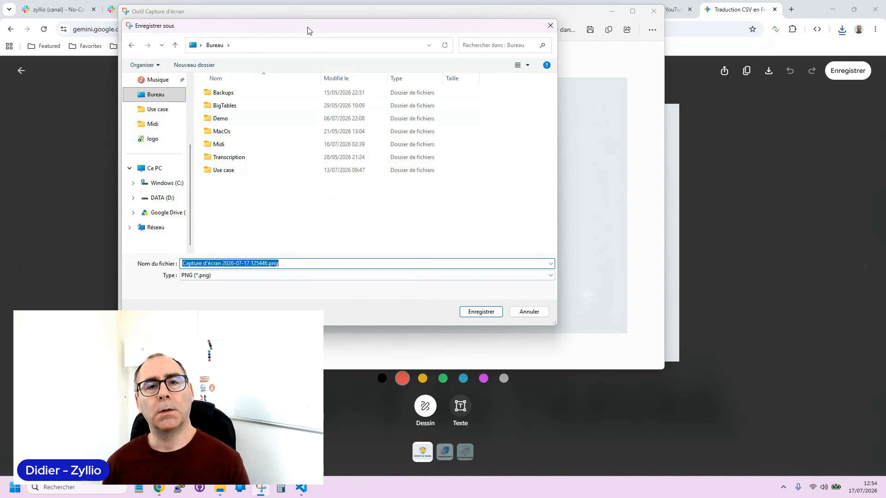
left_click_drag(308, 27, 507, 32)
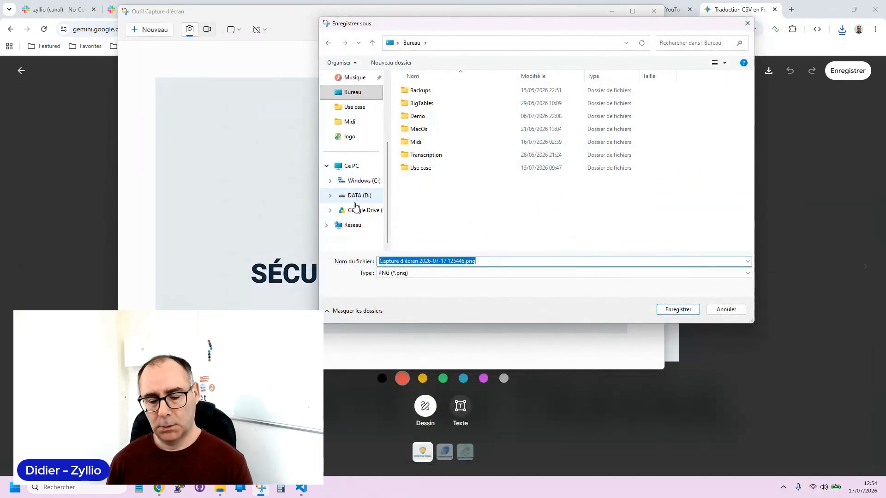
type("securité")
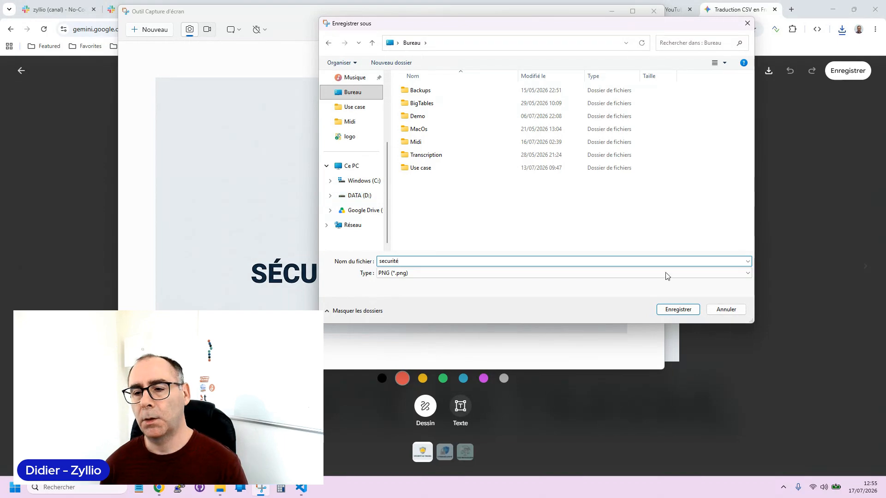
left_click(669, 310)
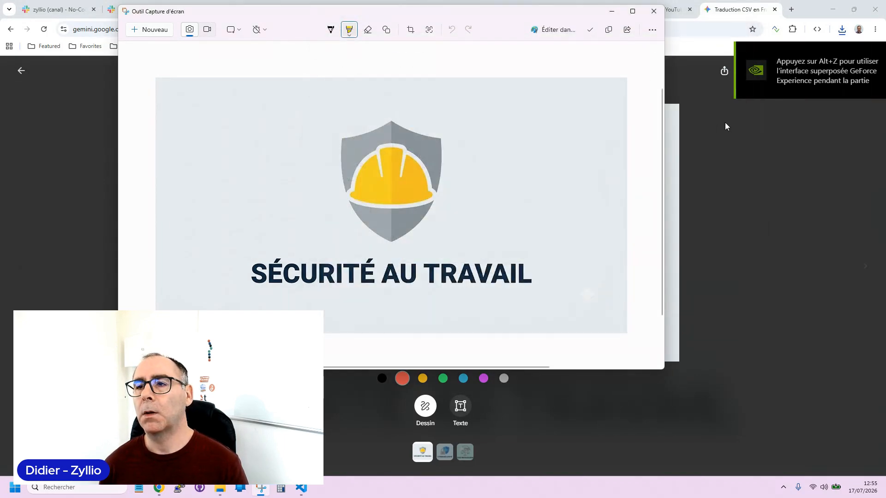
left_click(611, 15)
Return to the Gemini conversation, open the "Cybersécurité" illustration enlarged and take a screen capture of its whole area.
left_click(21, 71)
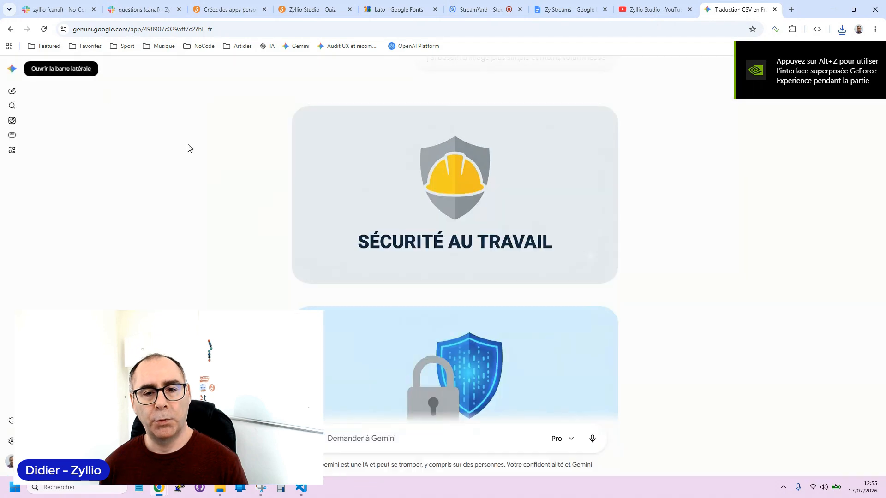
scroll(434, 294, "down", 4)
left_click(430, 198)
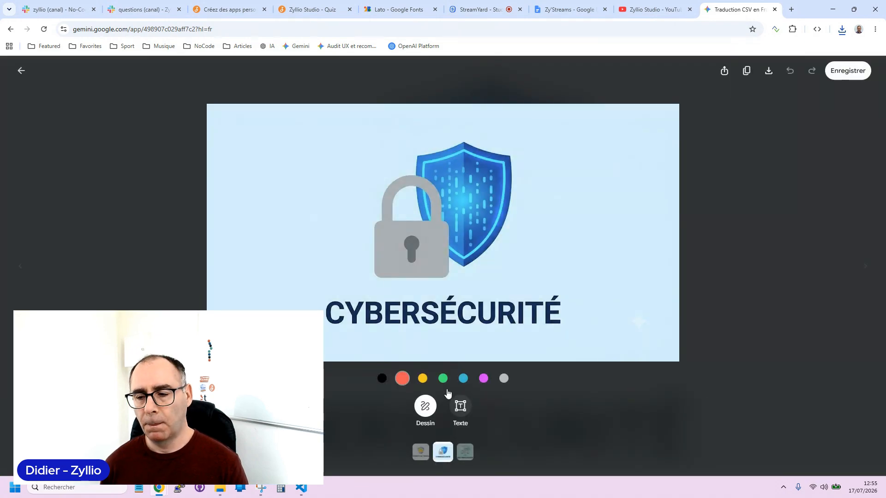
left_click(260, 488)
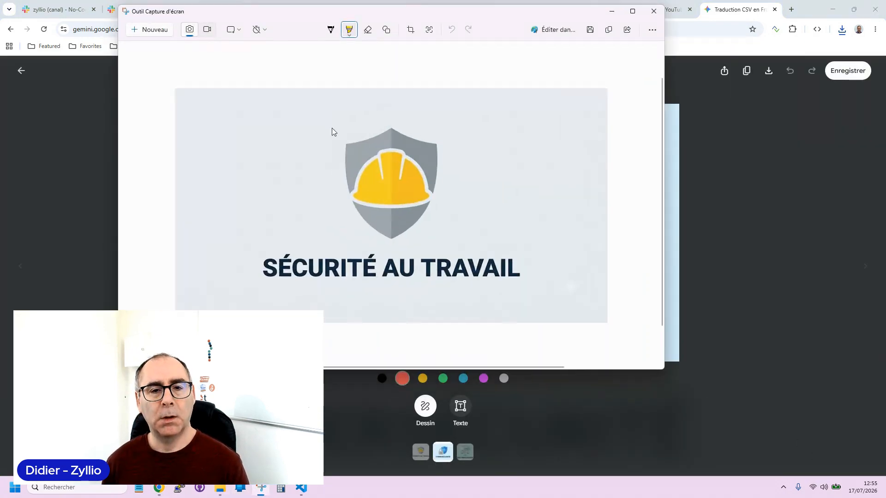
left_click(143, 30)
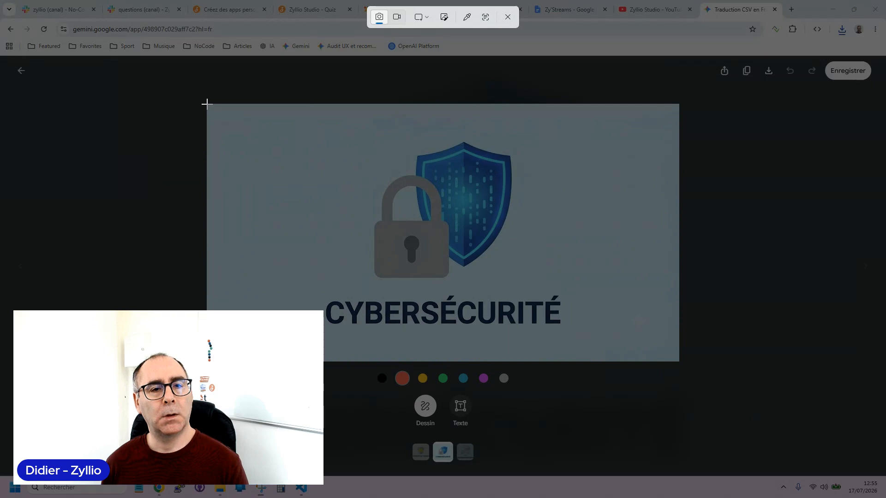
left_click_drag(206, 104, 680, 362)
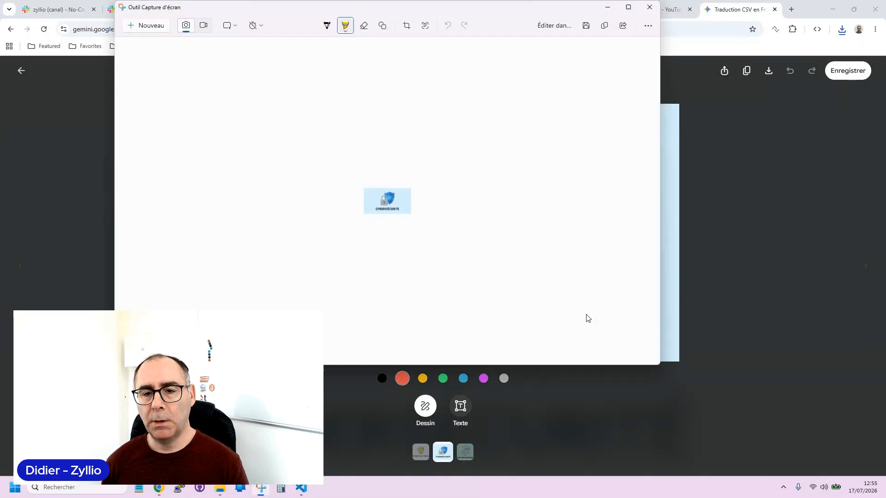
Save the cybersecurity capture to the Bureau folder as "cyber.png" and minimise the capture tool.
left_click(587, 26)
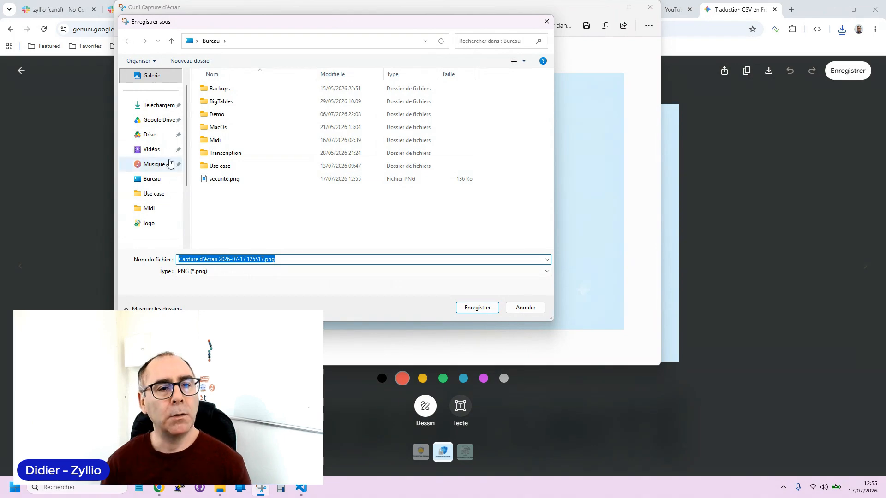
scroll(164, 143, "up", 1)
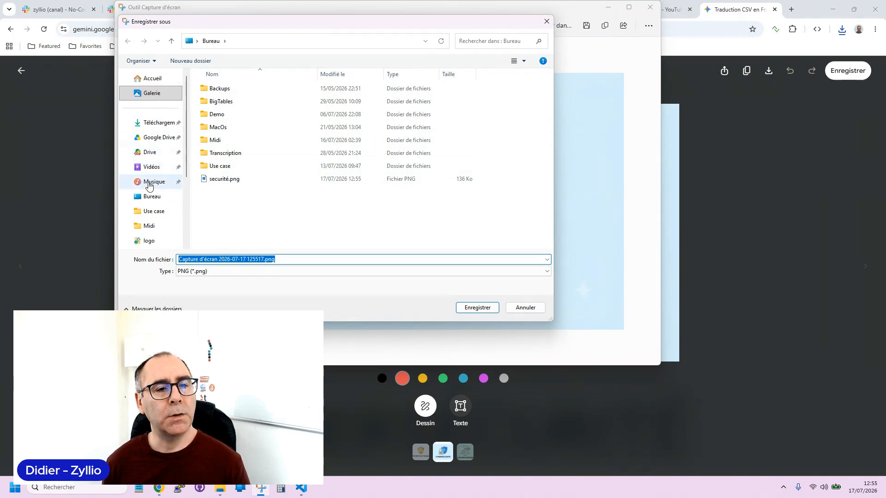
left_click(167, 197)
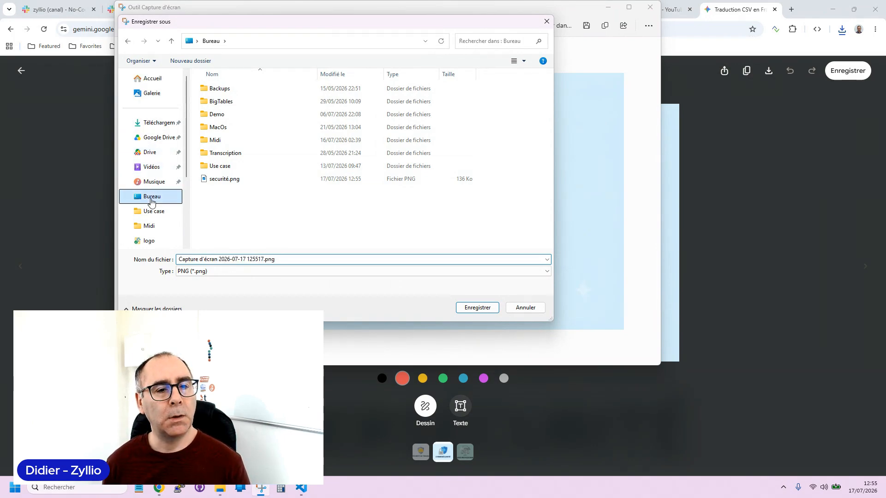
left_click(255, 257)
left_click_drag(264, 259, 94, 260)
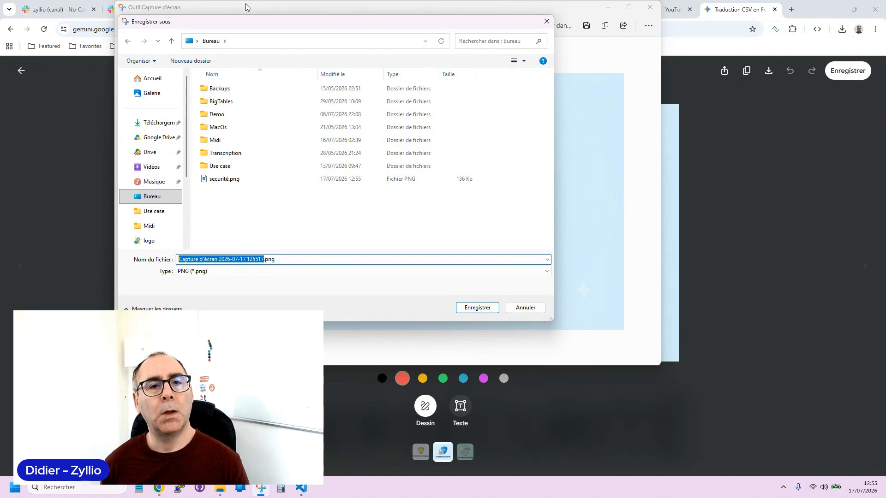
left_click_drag(249, 24, 592, 75)
key("BackSpace")
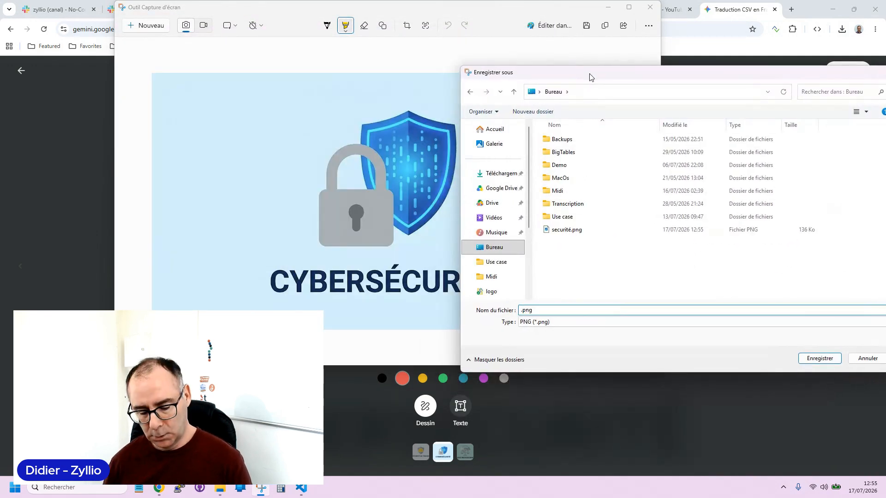
type("cyber")
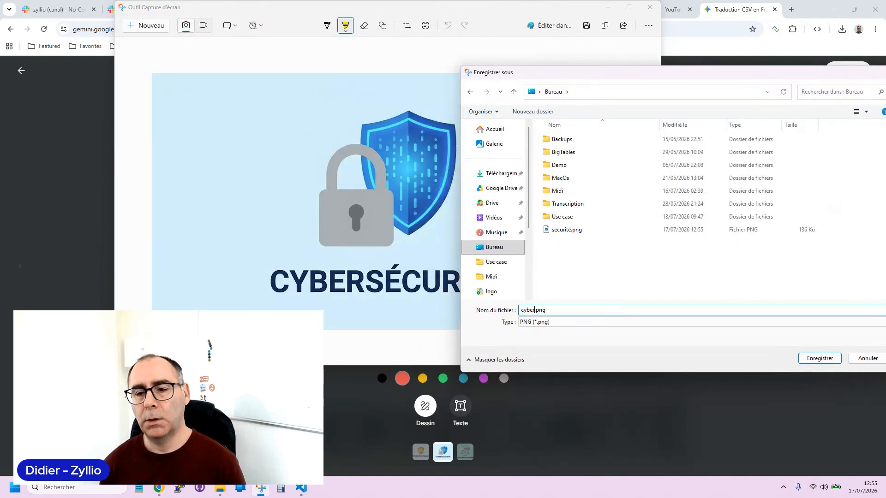
left_click(818, 360)
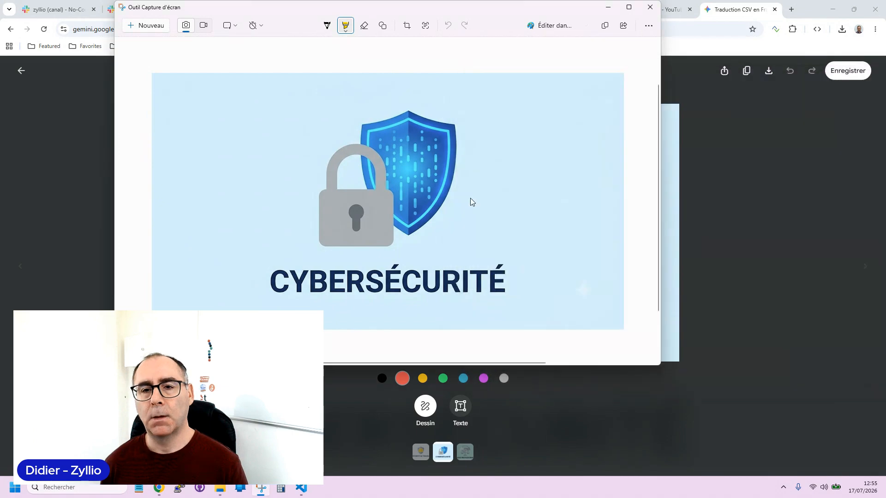
left_click(616, 7)
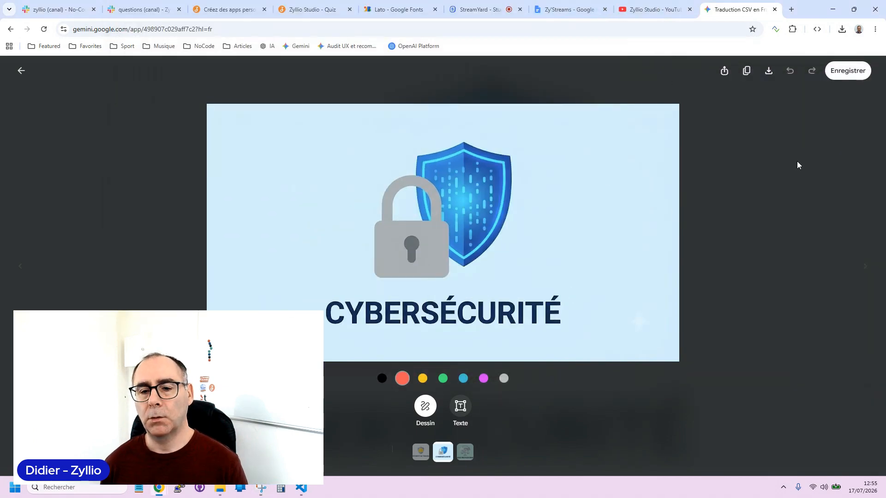
Return to the Gemini conversation, open the "Éthique professionnelle" illustration enlarged and take a screen capture of its whole area.
left_click(20, 71)
scroll(452, 354, "down", 5)
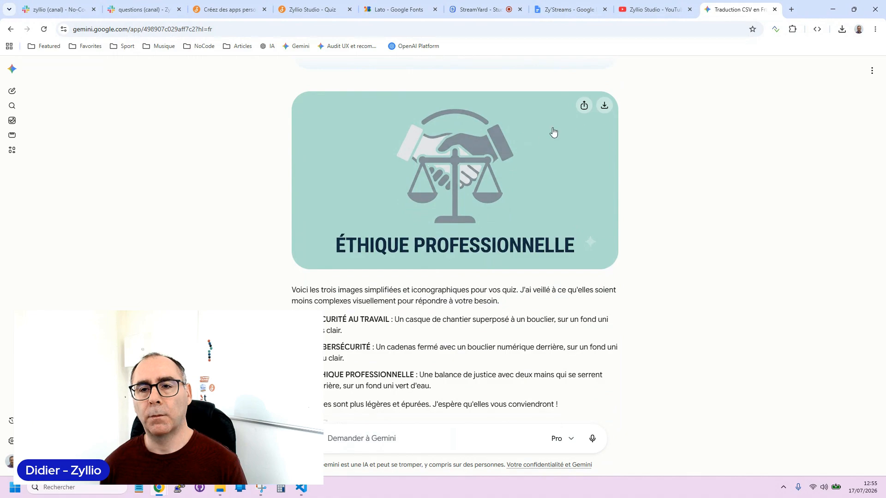
left_click(481, 170)
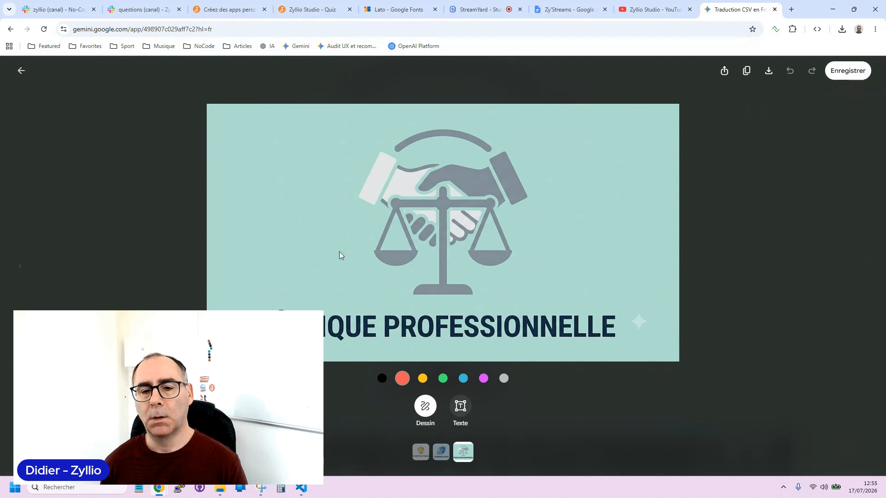
left_click(240, 490)
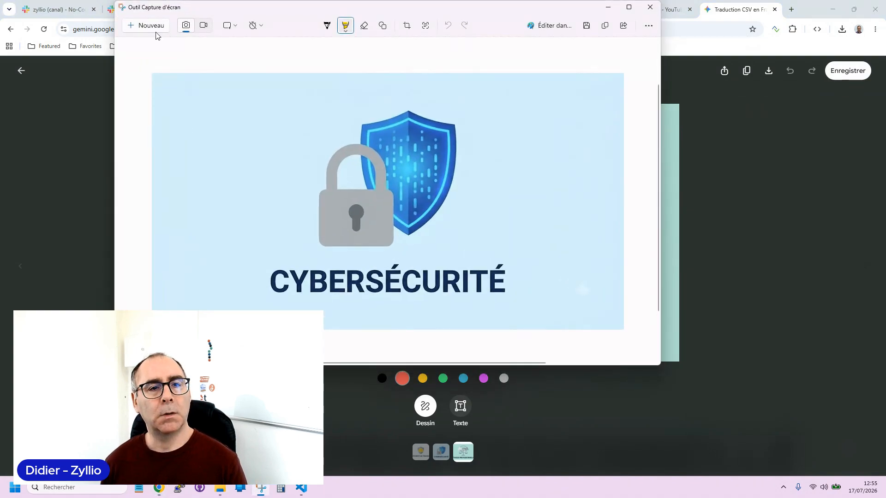
left_click(153, 25)
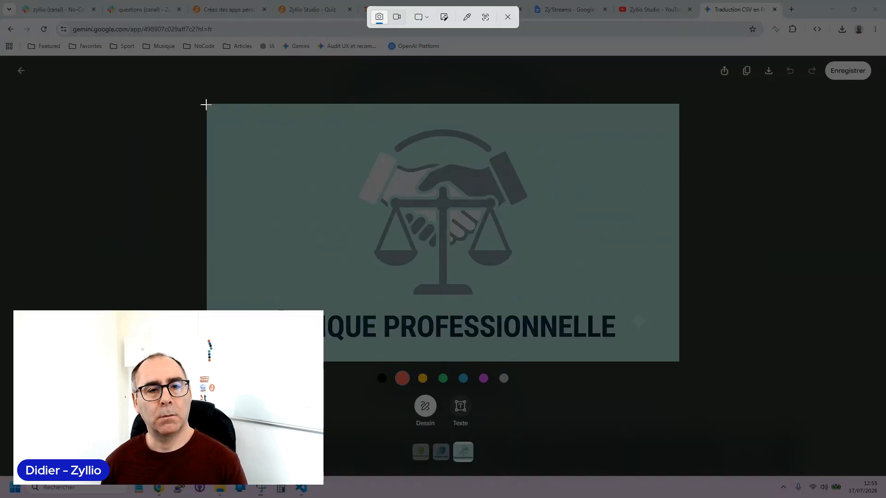
left_click_drag(206, 104, 678, 362)
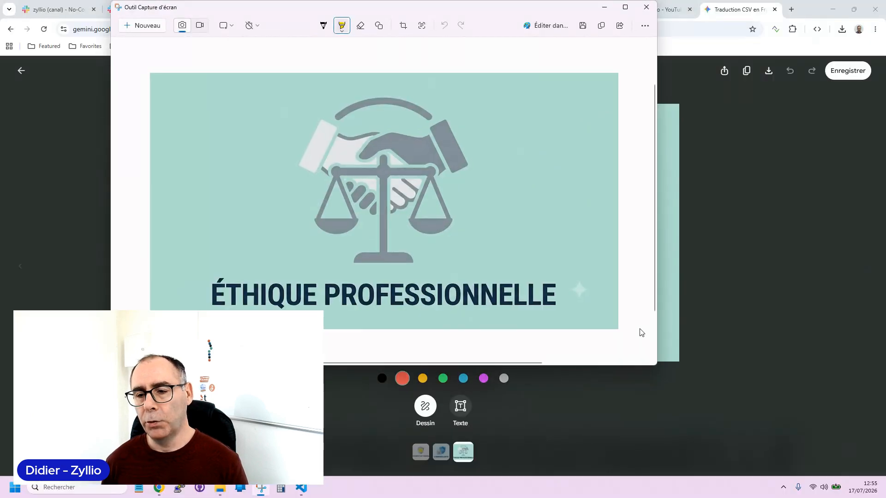
left_click(604, 7)
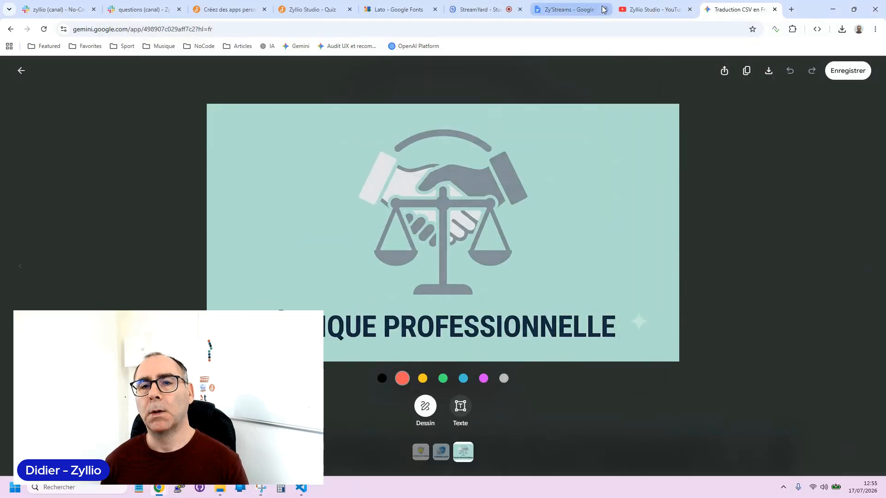
left_click(261, 489)
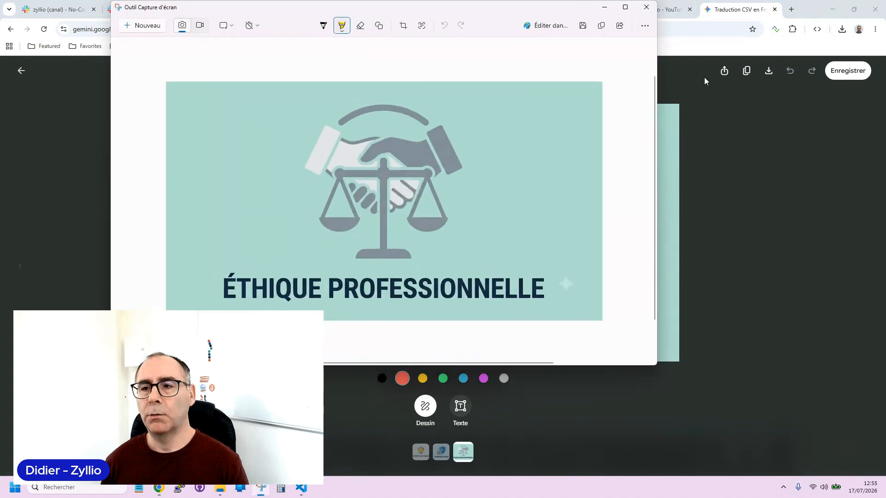
Save the professional ethics capture to the Bureau folder as "ethique.png" and minimise the capture tool.
left_click(583, 26)
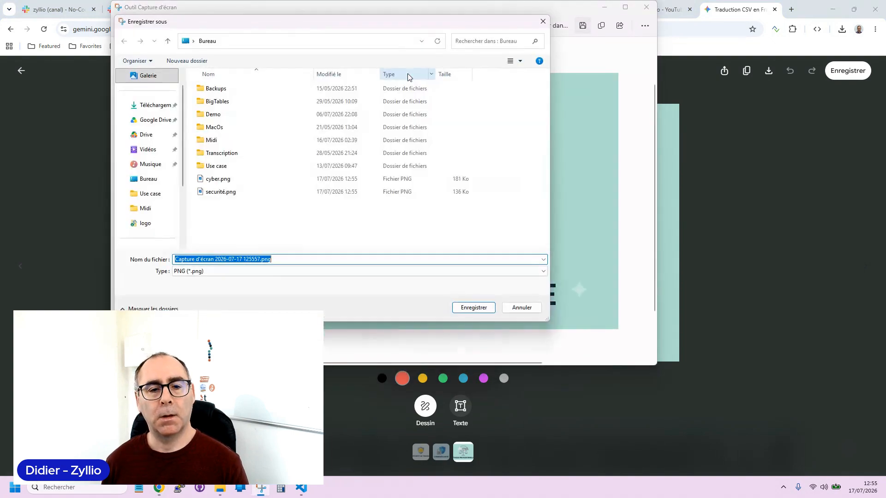
left_click(207, 259)
left_click_drag(257, 260, 93, 262)
type("ethiqu")
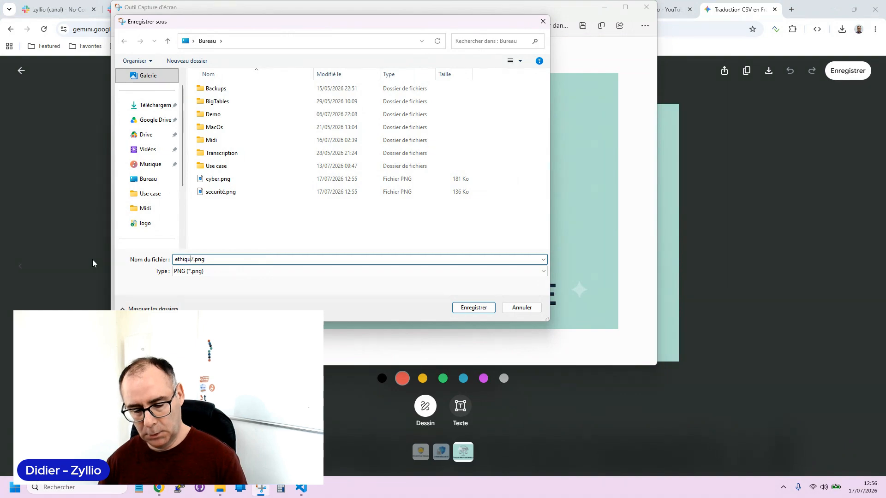
type("e")
key("Delete")
left_click(474, 307)
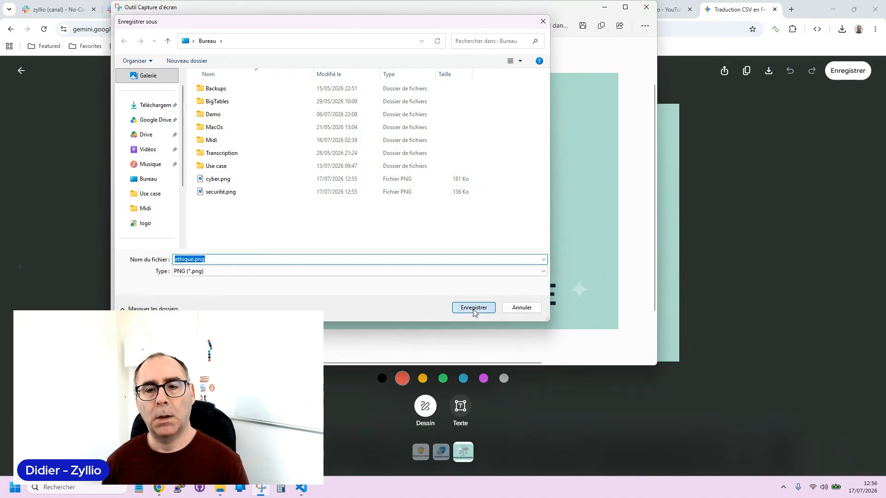
left_click_drag(455, 9, 498, 69)
Switch to the Quiz project in Zyllio Studio and upload securité.png from Bureau as the "Sécurité au travail" image in the Quiz table.
left_click(312, 15)
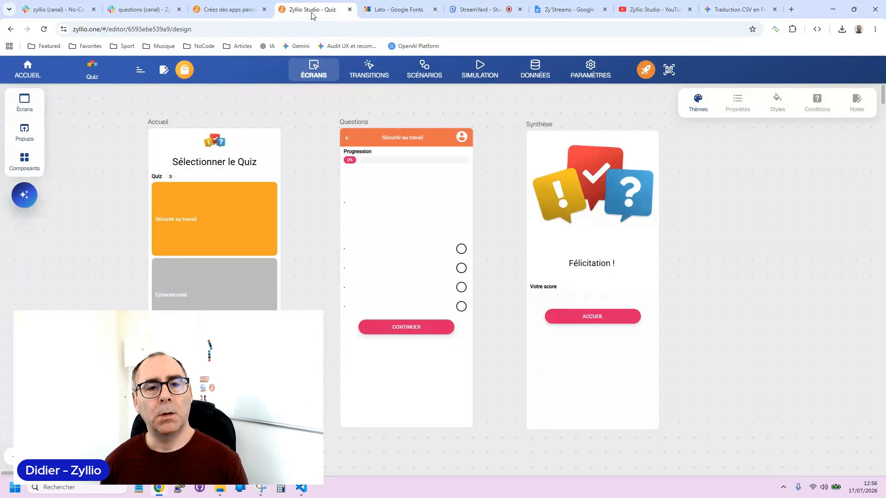
left_click(536, 70)
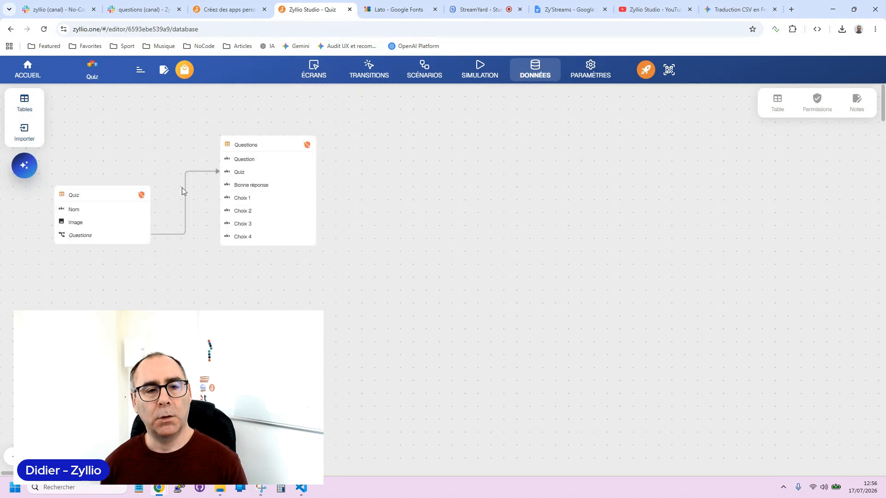
left_click(125, 196)
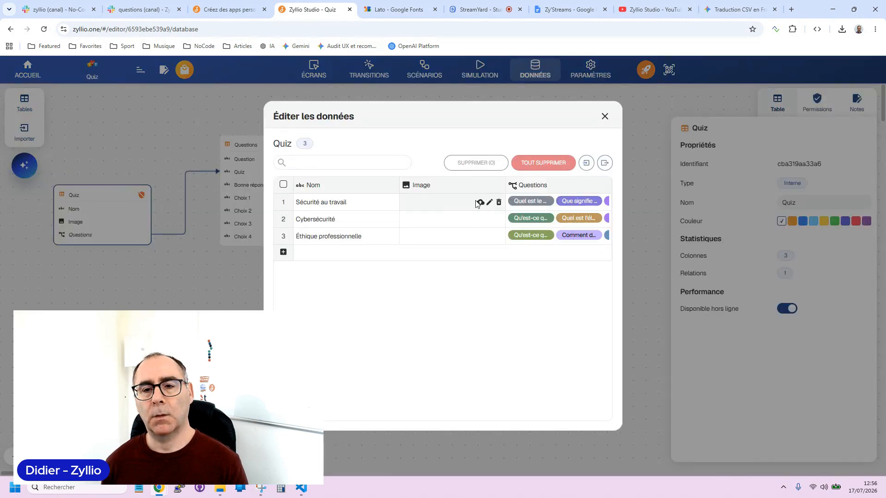
left_click(480, 203)
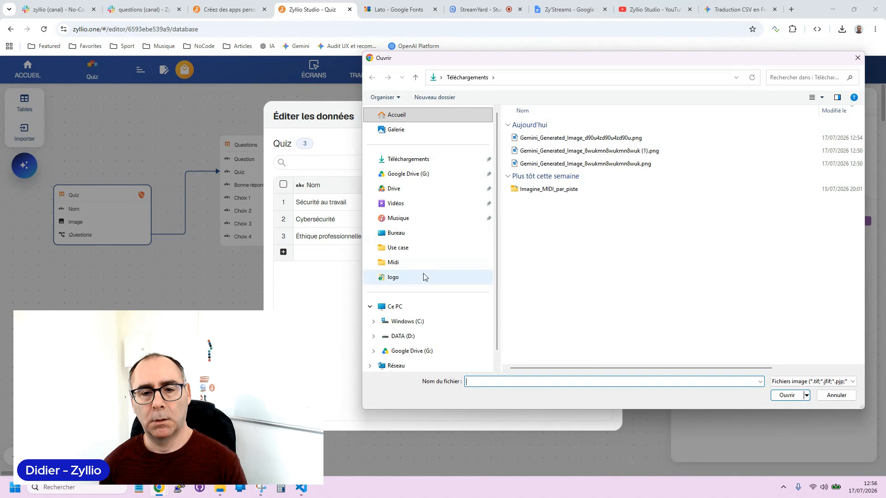
left_click(410, 233)
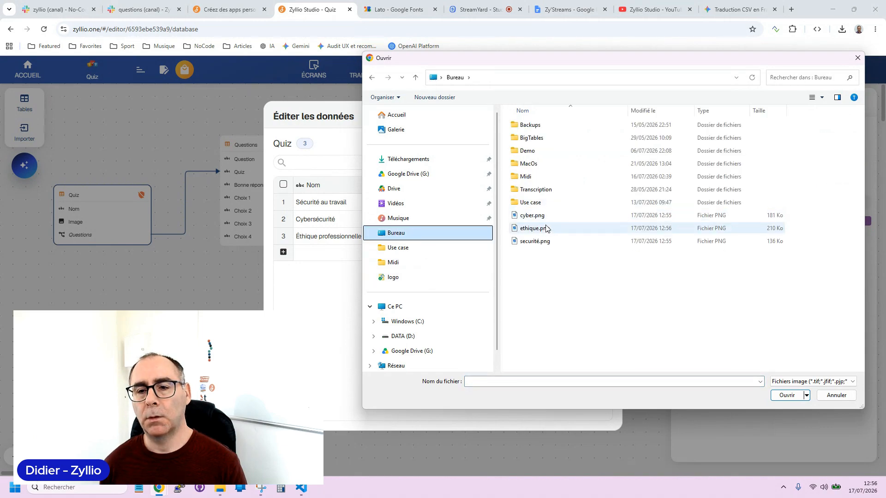
left_click(547, 243)
double_click(547, 243)
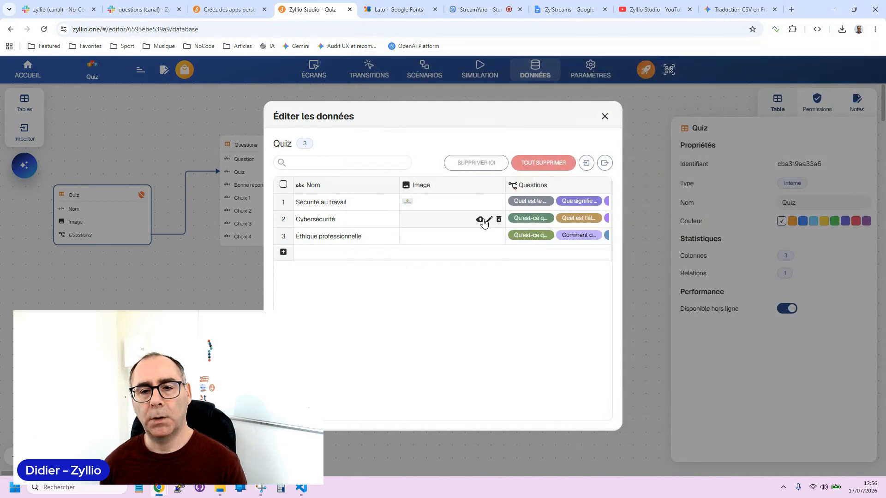
Upload cyber.png as the "Cybersécurité" image and ethique.png as the "Éthique professionnelle" image, and close the data editor.
left_click(480, 221)
left_click(547, 216)
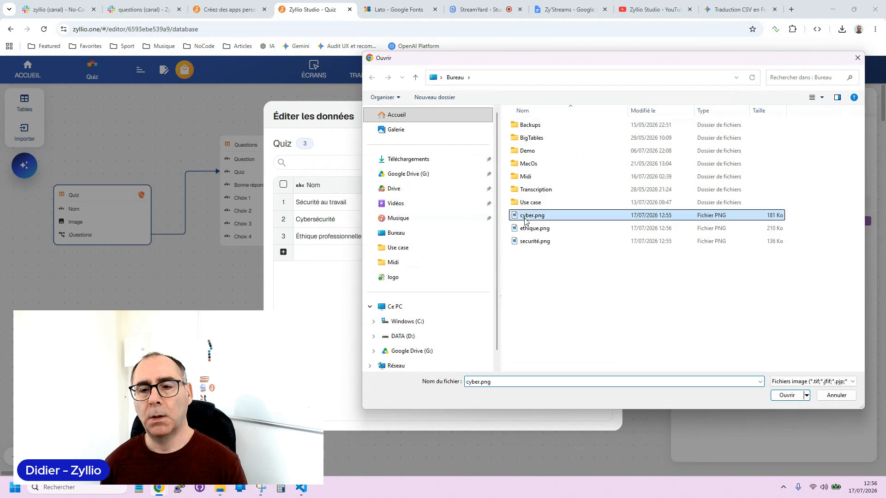
double_click(548, 216)
left_click(480, 238)
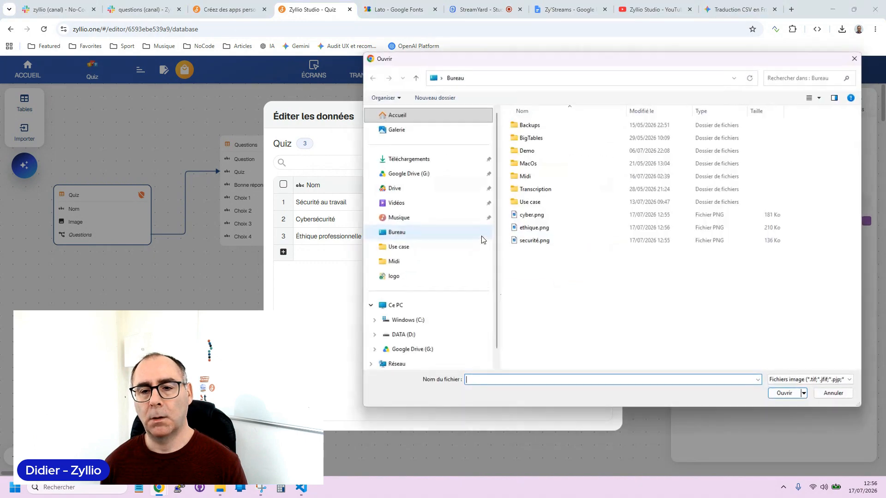
left_click(538, 229)
double_click(538, 229)
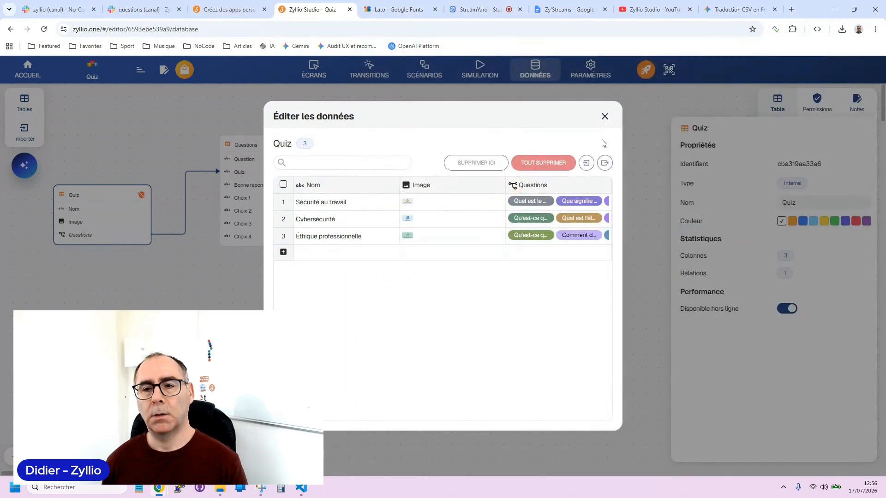
left_click(605, 116)
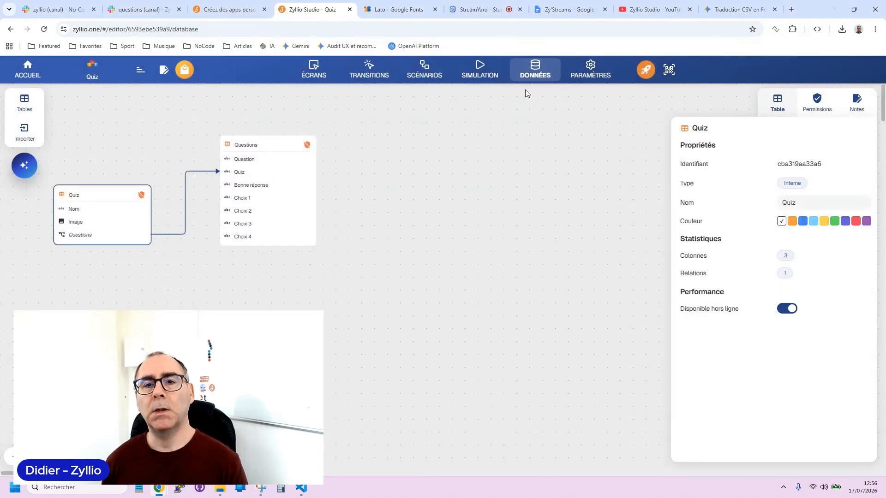
Preview the illustrated quiz cards in the simulation and clear the title column of the Accueil screen's quiz grid.
left_click(478, 72)
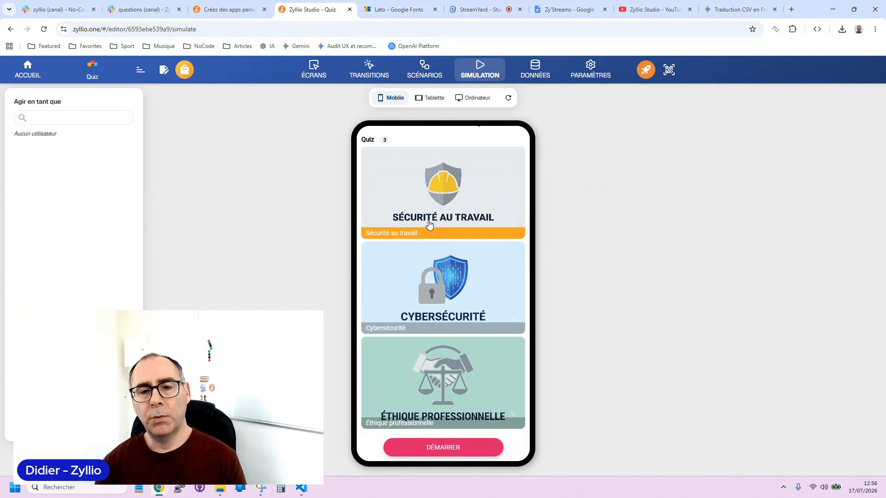
left_click(316, 79)
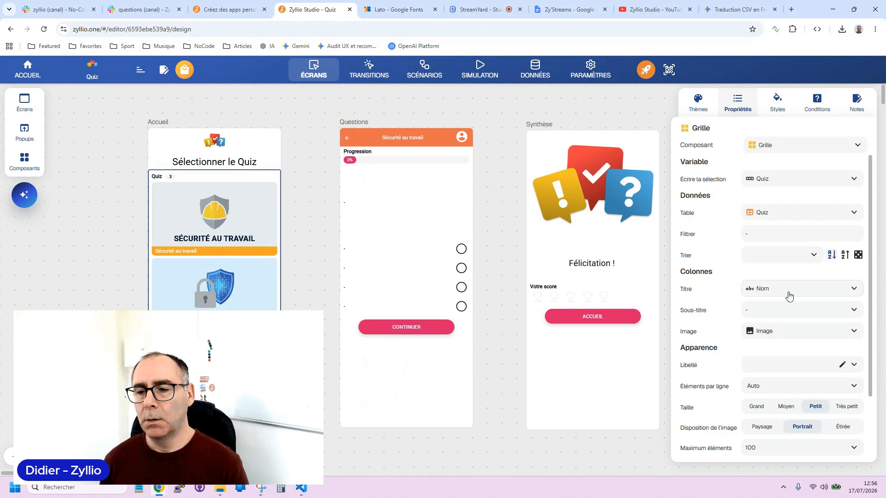
left_click(789, 294)
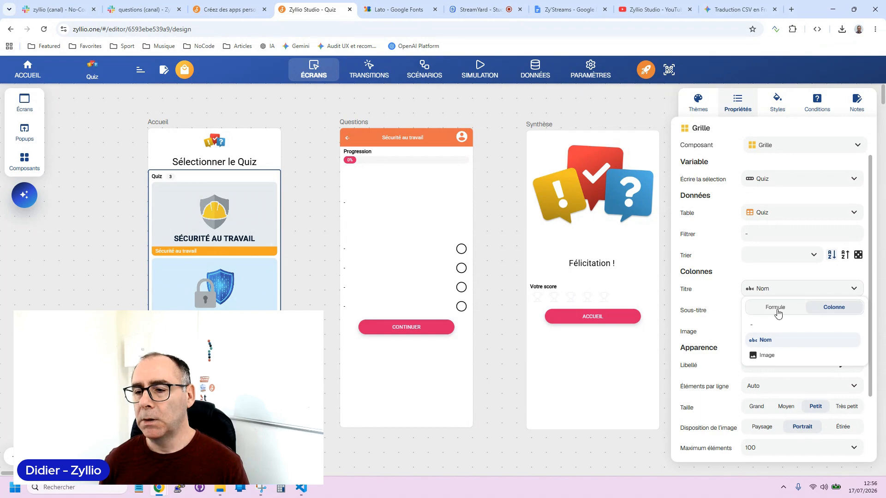
left_click(777, 326)
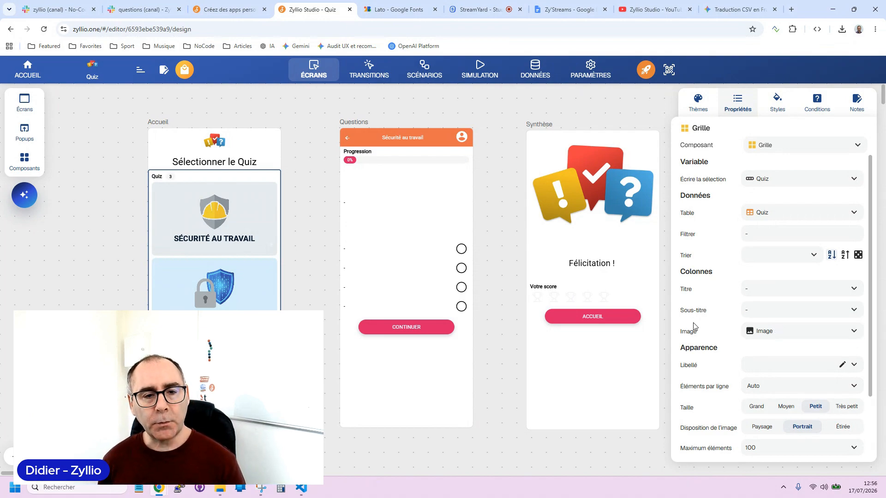
Simulate the app on mobile and check how the quiz cards look without their titles.
left_click(475, 76)
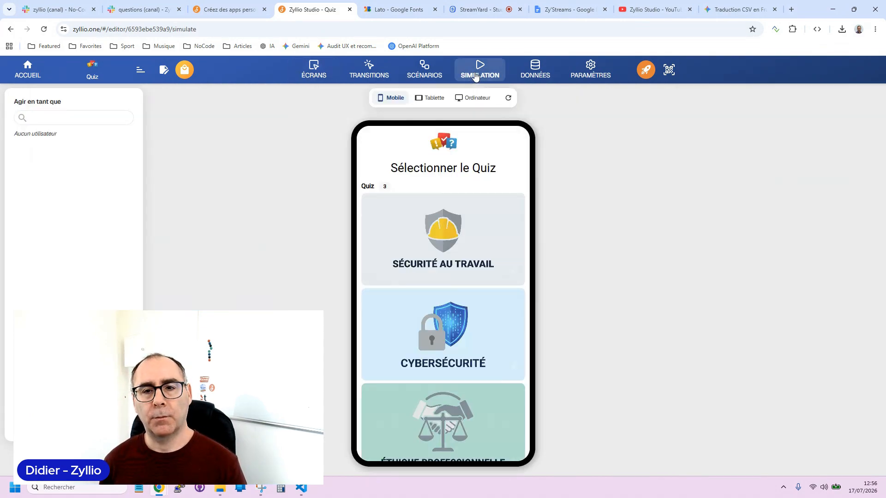
scroll(457, 278, "down", 1)
scroll(457, 279, "up", 2)
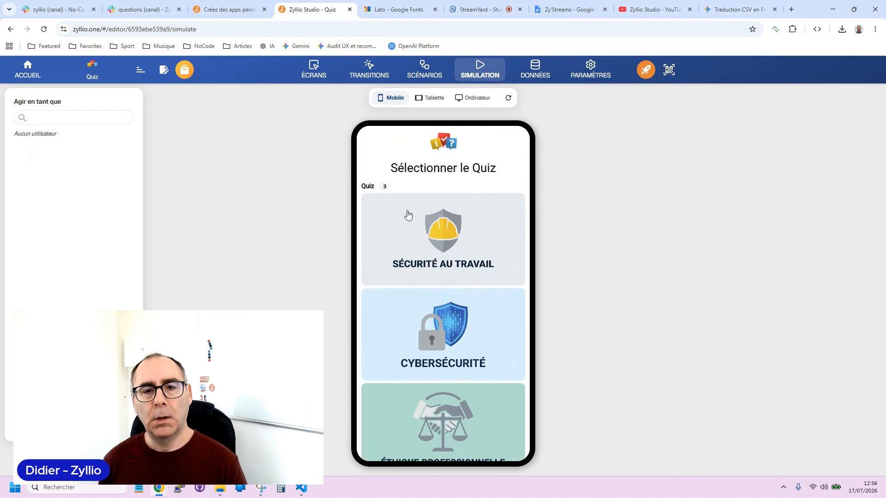
Copy the Démarrer button's action and paste it as the action of the Accueil screen's quiz grid.
left_click(318, 73)
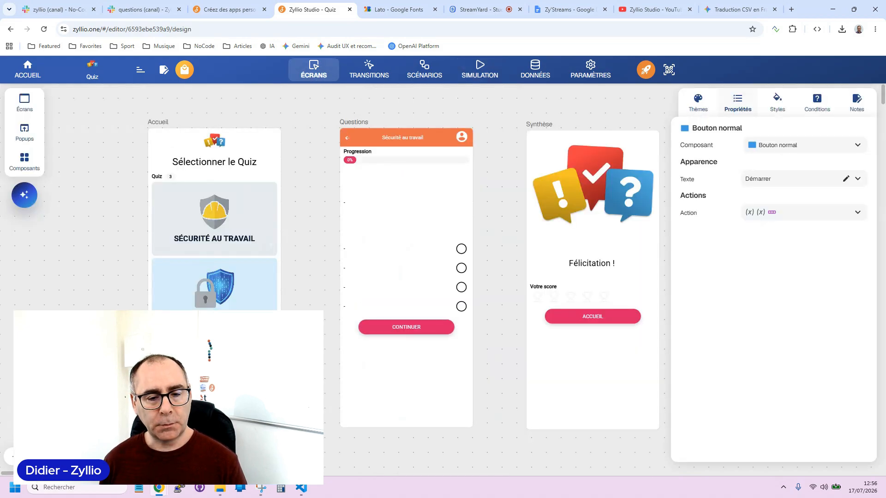
mouse_move(763, 212)
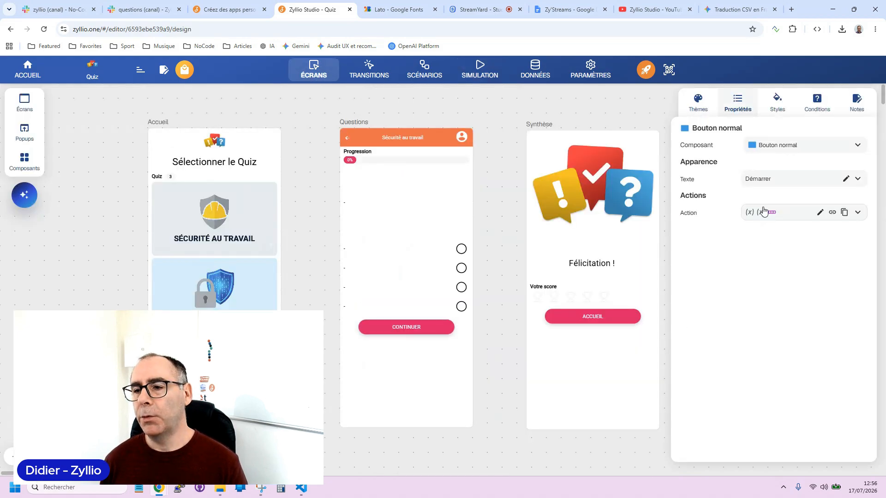
left_click(845, 212)
left_click(167, 265)
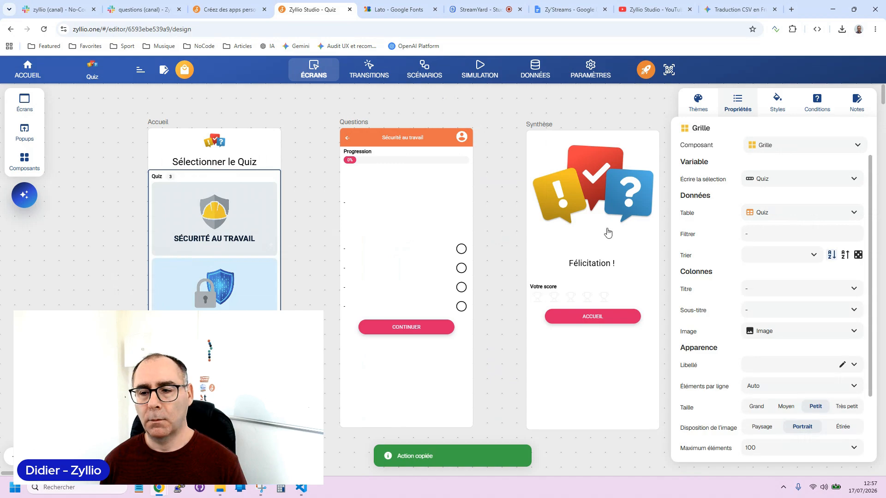
scroll(761, 369, "down", 2)
mouse_move(746, 452)
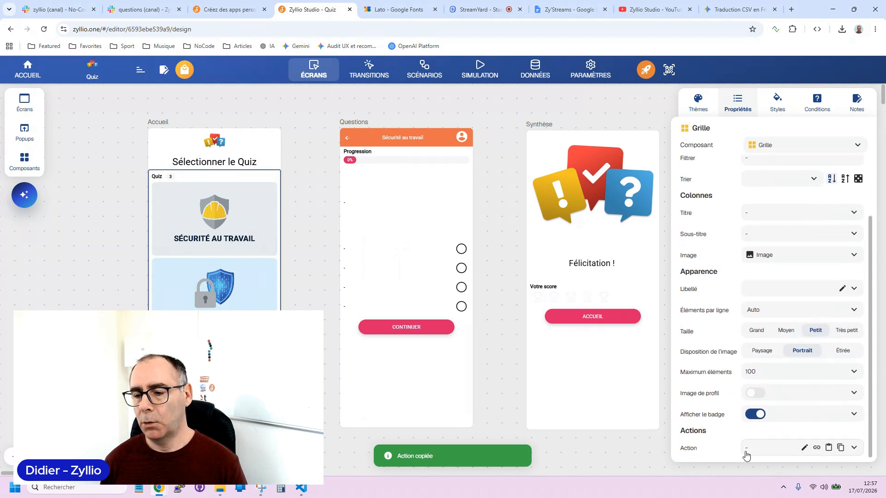
left_click(829, 448)
left_click(517, 294)
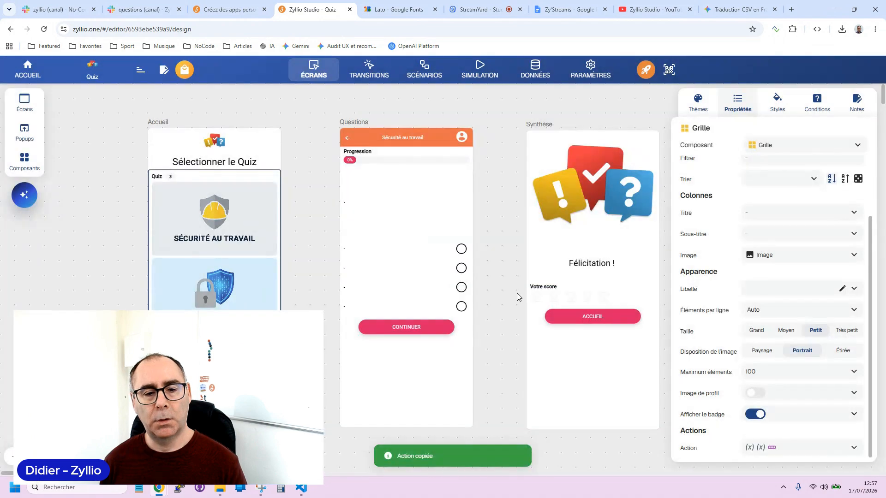
Simulate the app briefly, then inspect the sequence of actions attached to the Accueil screen's quiz grid.
left_click(483, 78)
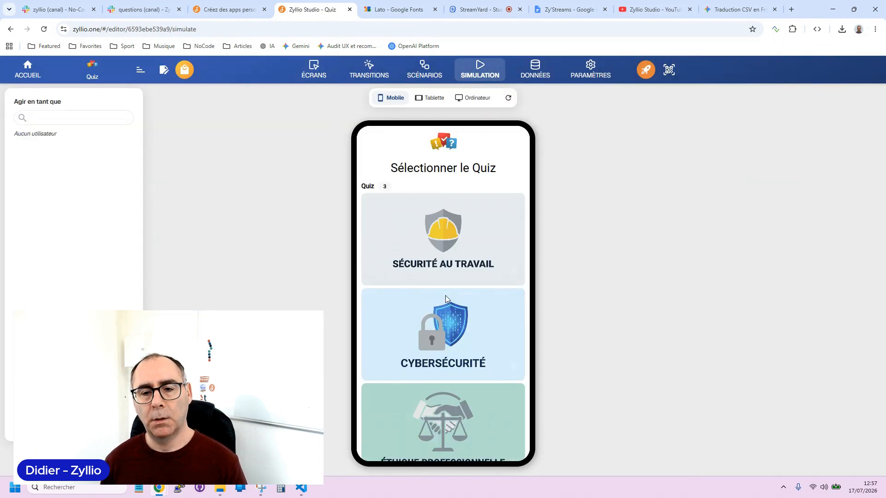
left_click(320, 77)
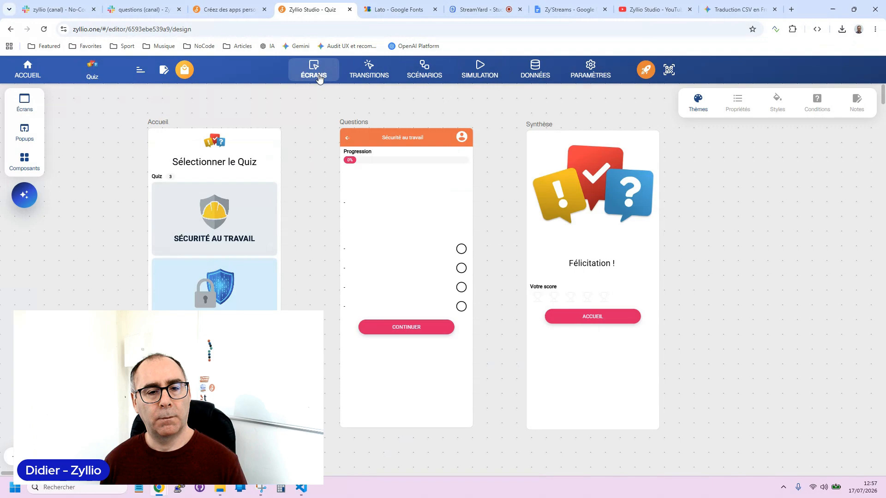
left_click(236, 231)
scroll(780, 369, "down", 2)
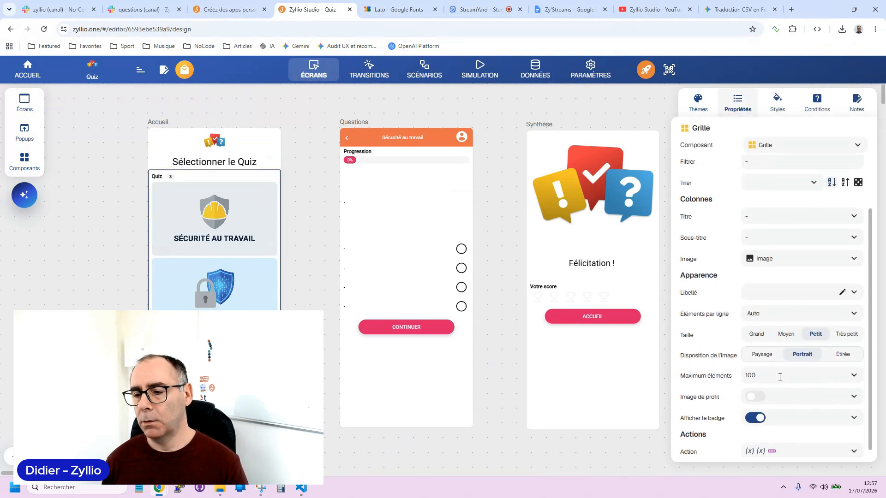
left_click(761, 449)
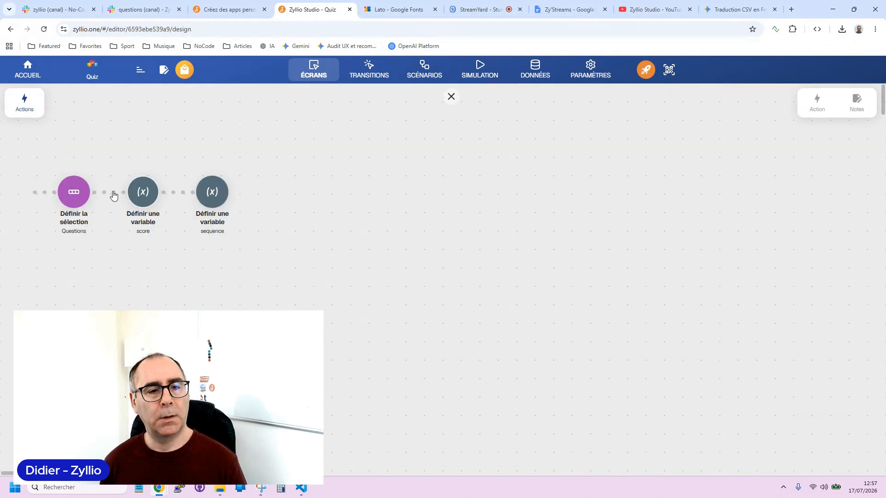
left_click(452, 96)
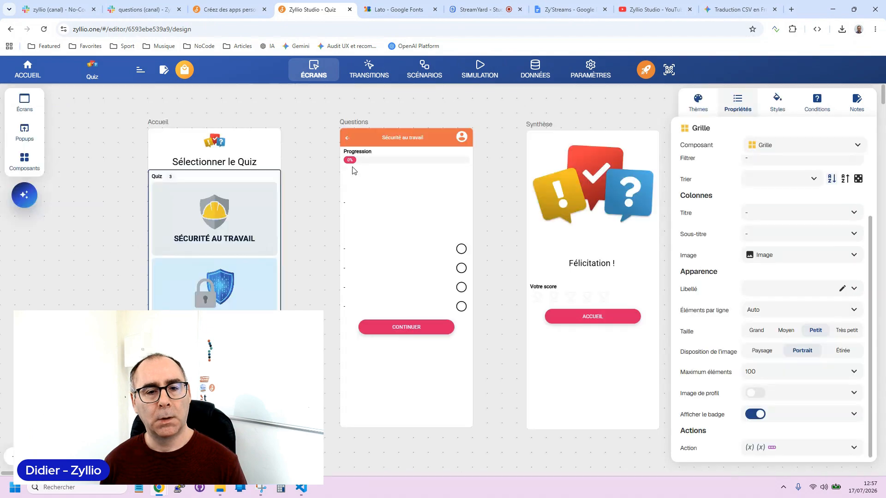
Create a transition from the Accueil screen's quiz grid to the Questions screen.
left_click(369, 70)
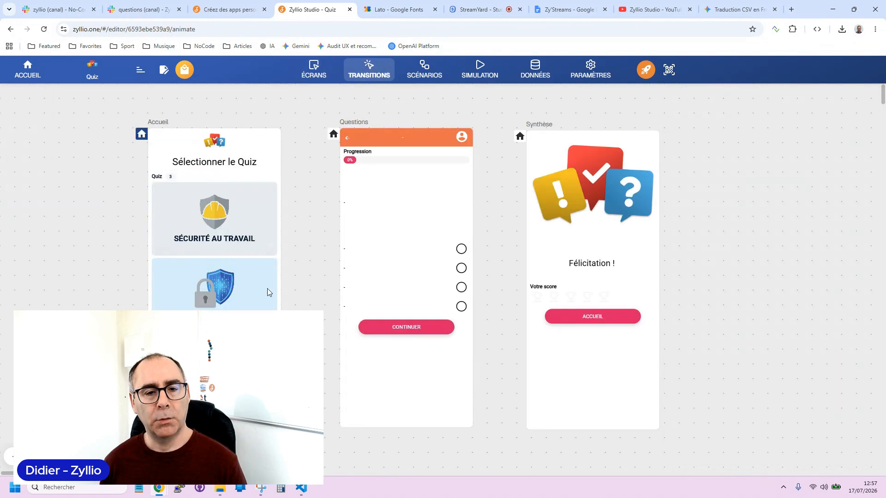
left_click(223, 239)
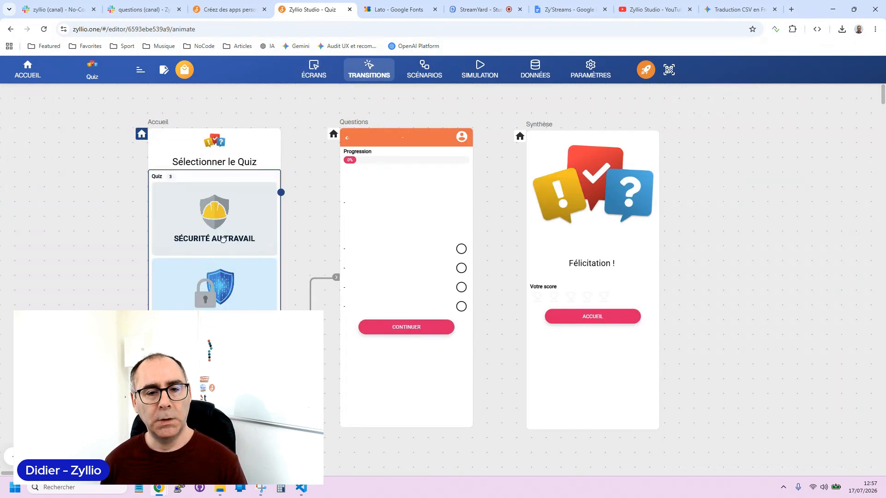
left_click_drag(281, 192, 361, 245)
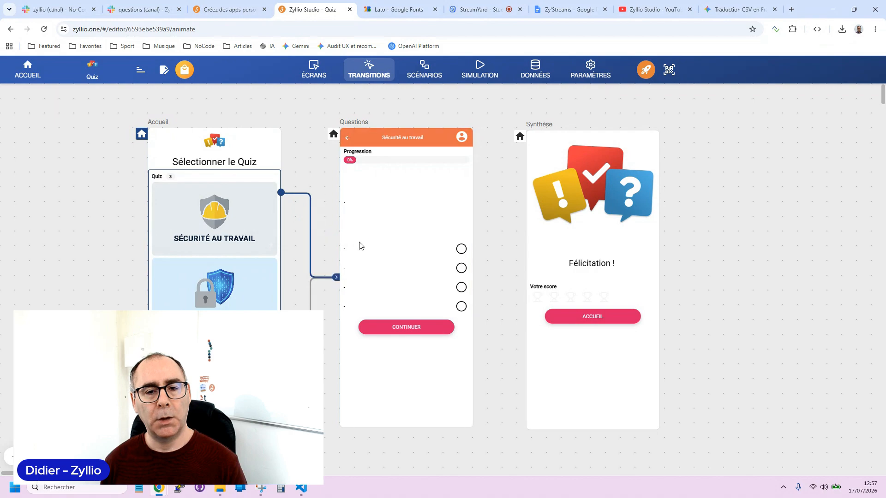
Simulate the app, start the Sécurité au travail quiz from its card and restart the simulation.
left_click(477, 74)
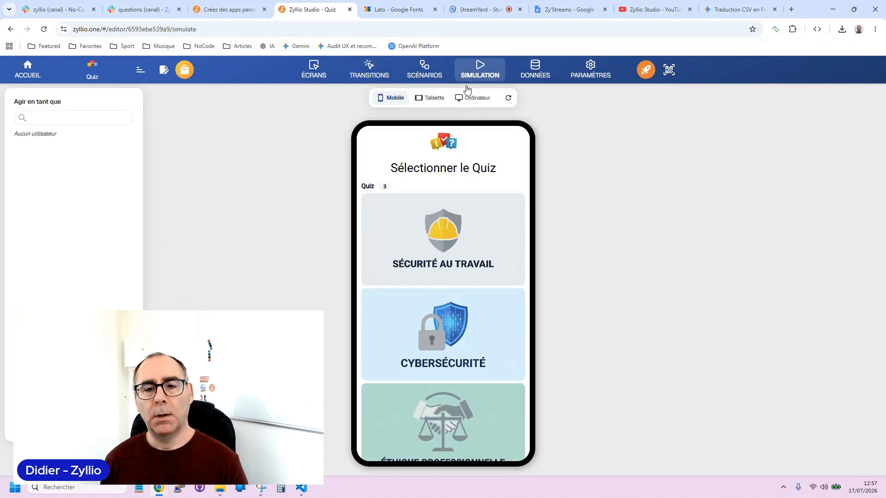
left_click(434, 255)
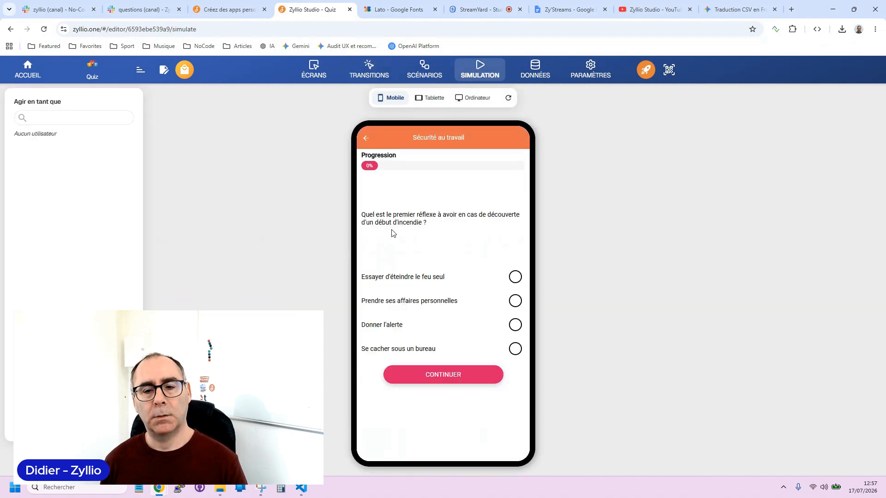
left_click(505, 98)
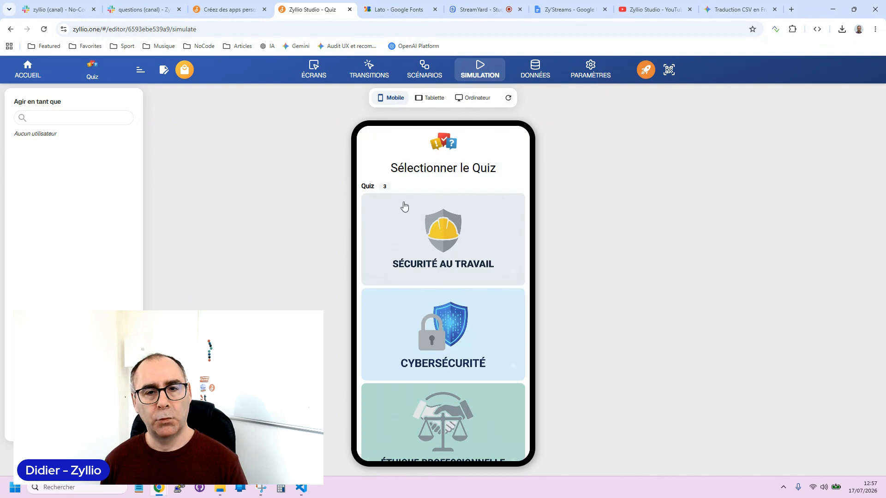
Delete the Démarrer button below the quiz grid on the Accueil screen.
left_click(314, 70)
scroll(443, 276, "down", 2)
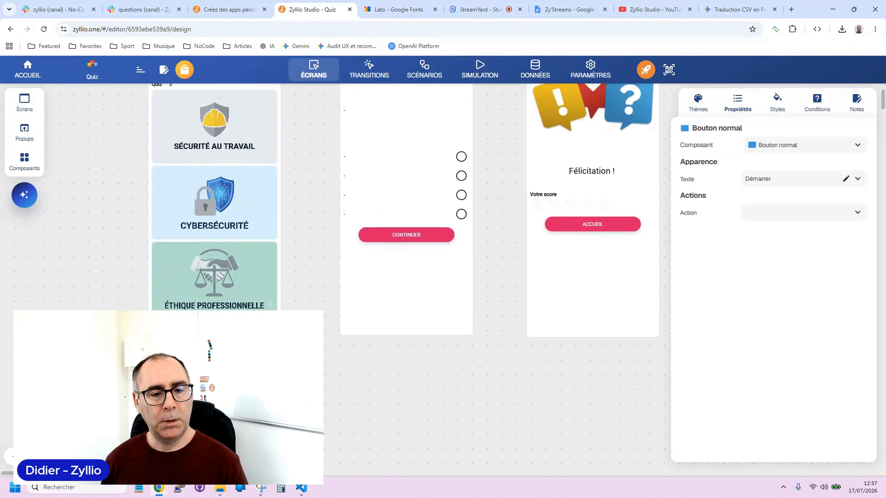
left_click(214, 325)
scroll(214, 325, "up", 2)
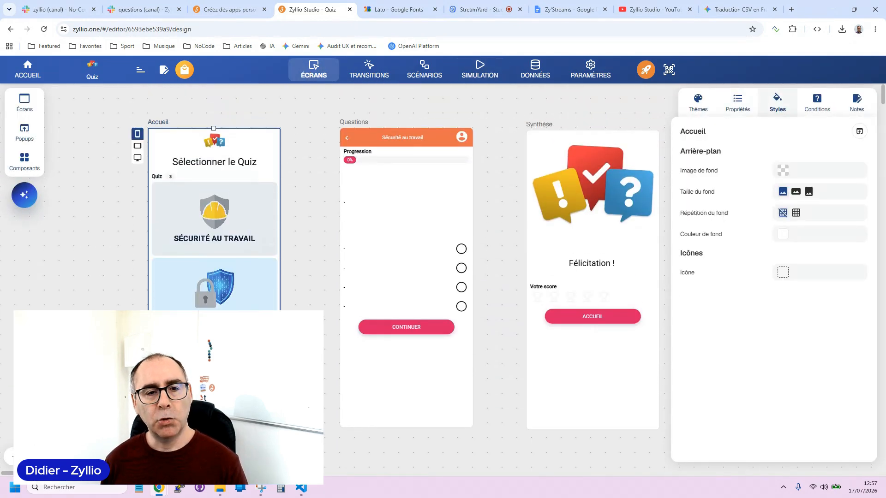
Review the quiz grid's properties and action, then test starting the Cybersécurité quiz from its card in the simulation.
left_click(222, 246)
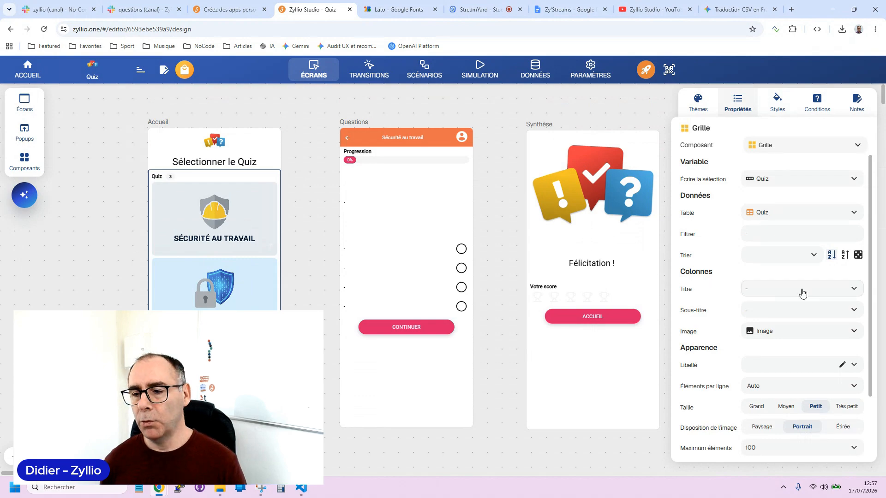
scroll(801, 296, "down", 2)
mouse_move(754, 455)
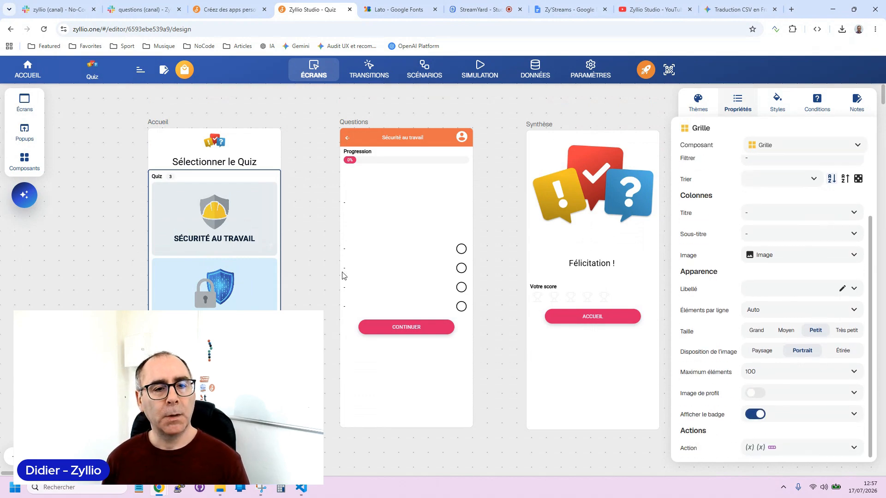
left_click(240, 160)
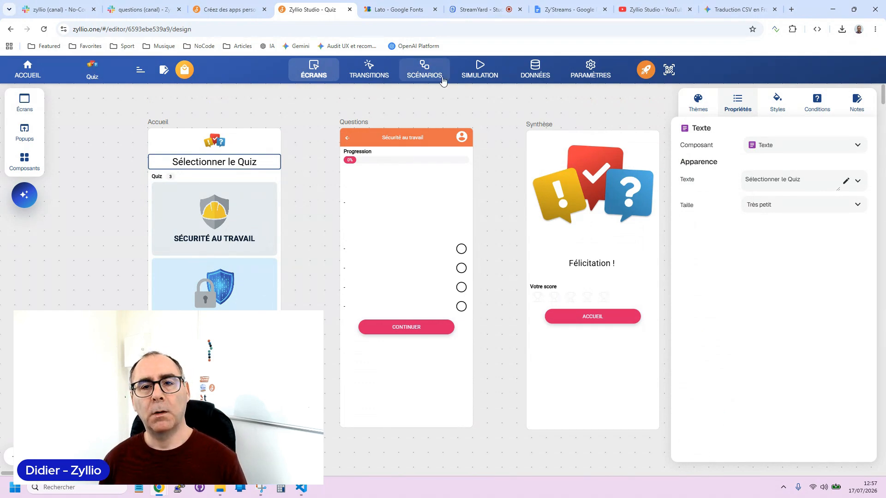
left_click(482, 70)
scroll(451, 335, "down", 1)
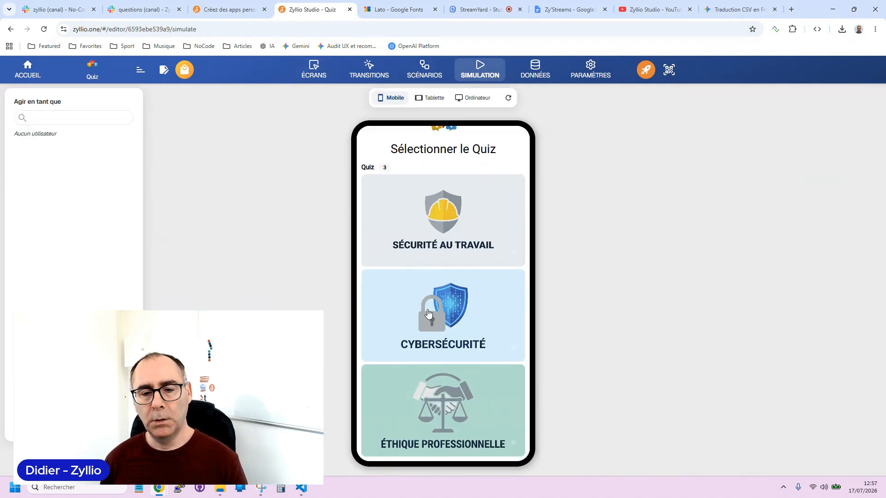
left_click(452, 336)
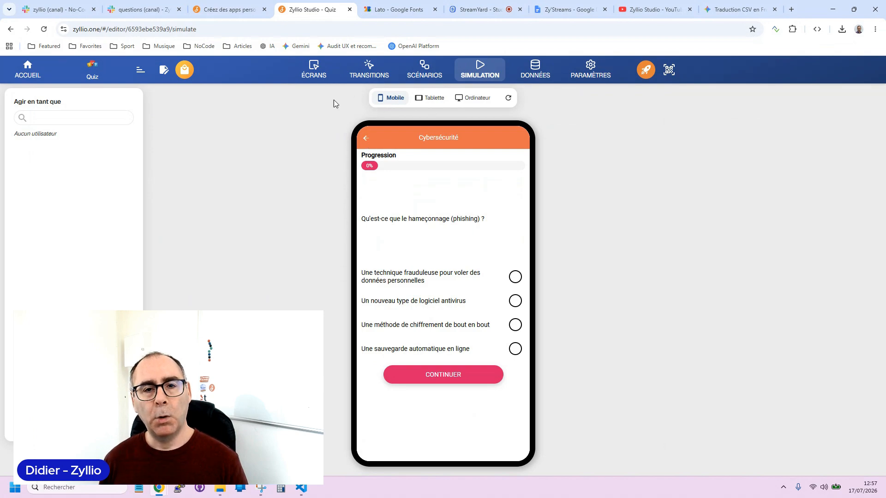
left_click(315, 71)
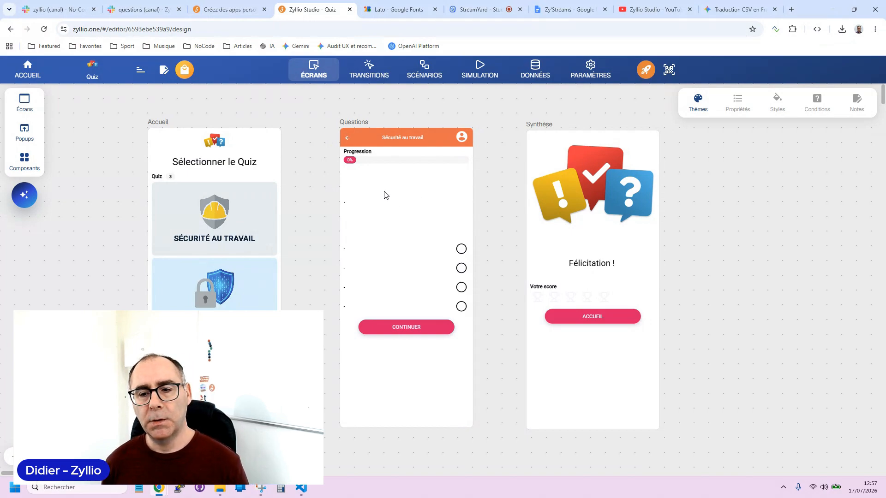
left_click(382, 382)
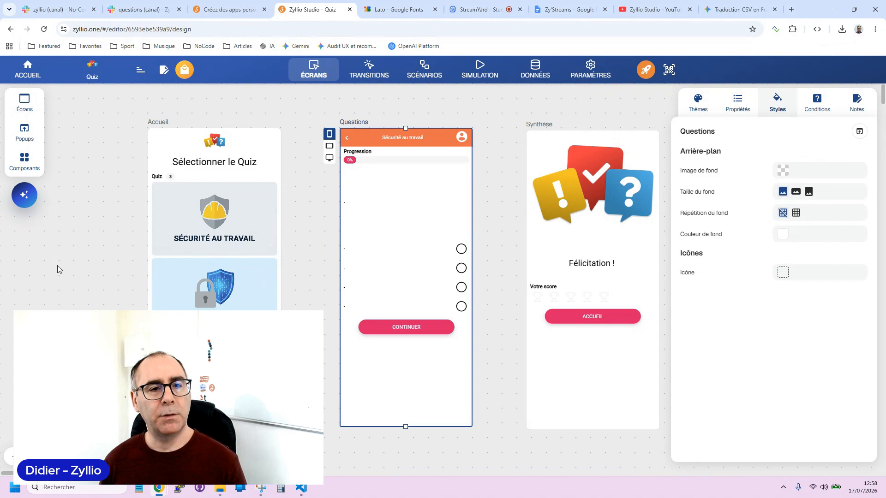
left_click(304, 231)
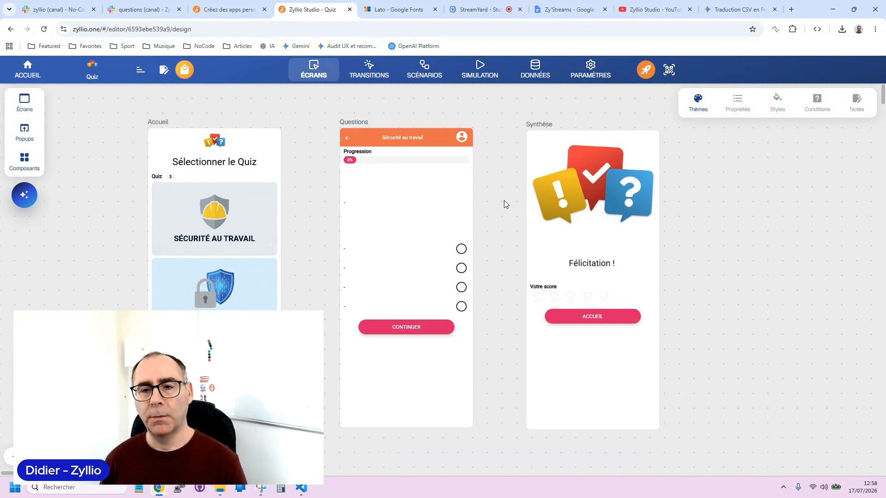
mouse_move(507, 204)
left_mouse_down()
mouse_move(487, 190)
mouse_move(499, 194)
left_mouse_up()
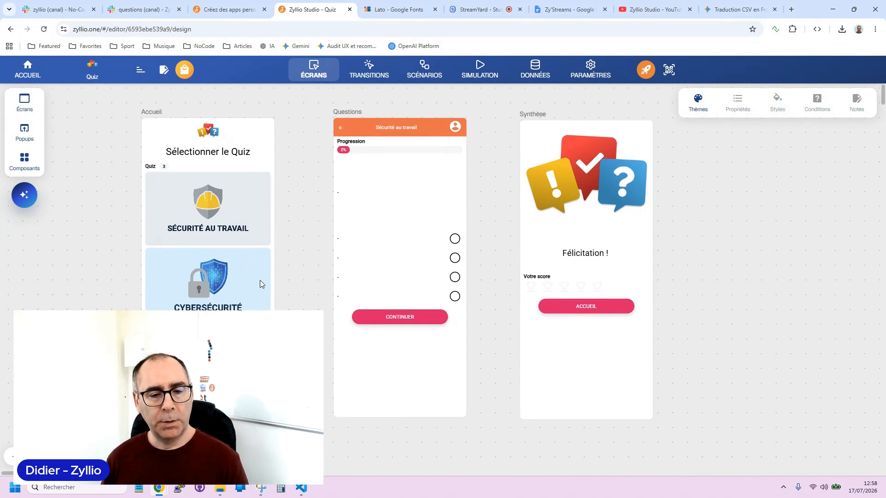
scroll(262, 285, "down", 3)
scroll(261, 285, "up", 3)
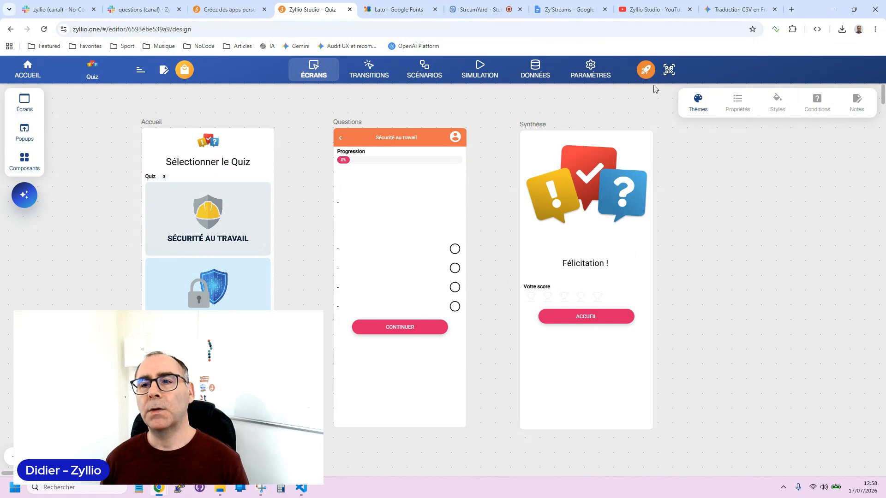
Display the QR code for installing the Quiz app on a device, then close it.
left_click(646, 70)
left_click(692, 133)
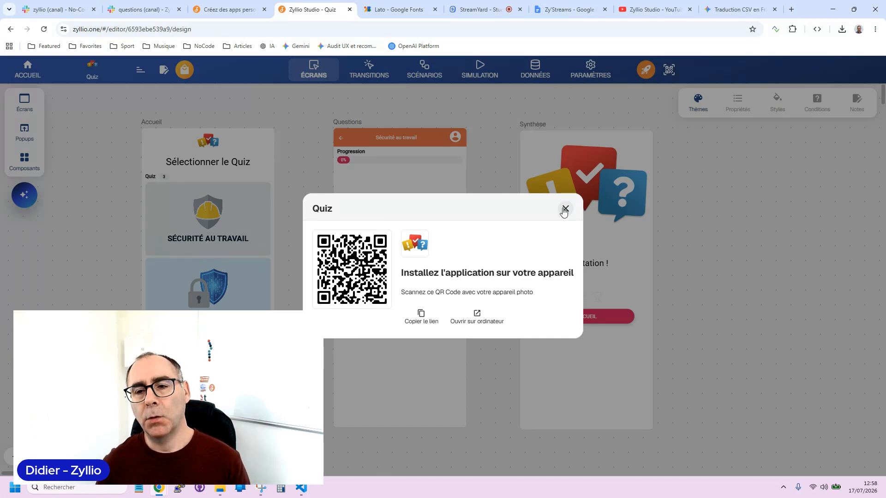
left_click(567, 211)
Center the question text on the Questions screen, make it bold at font size 20, and preview it in the Sécurité au travail quiz.
left_click(357, 193)
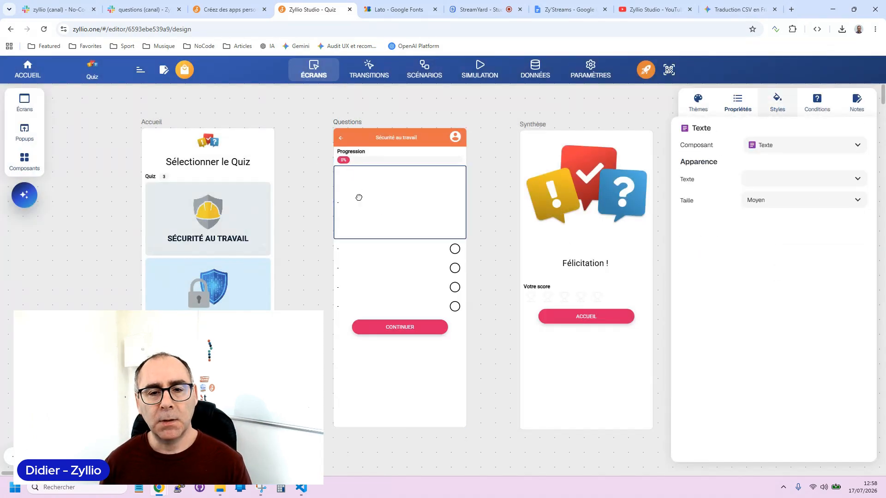
left_click(774, 107)
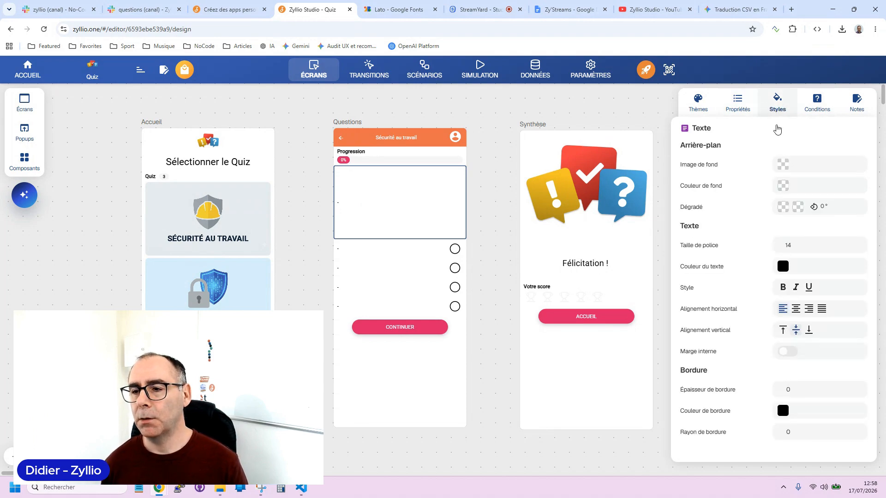
left_click(797, 311)
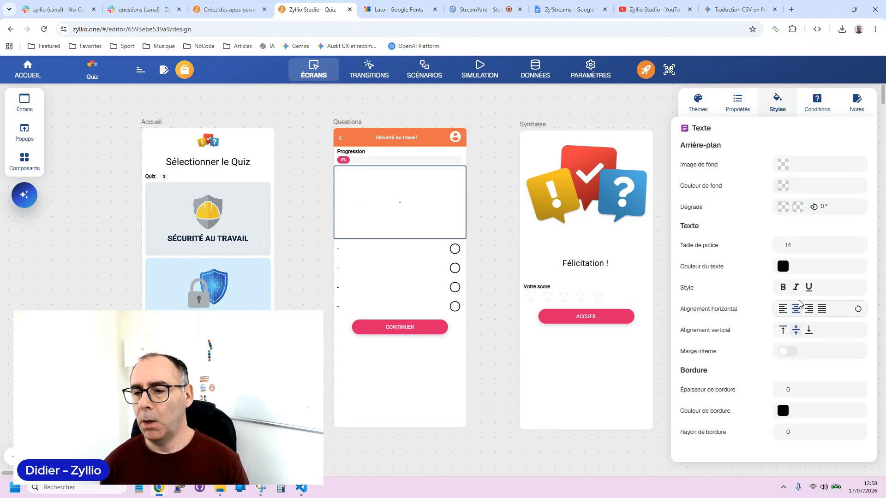
left_click(783, 288)
double_click(797, 246)
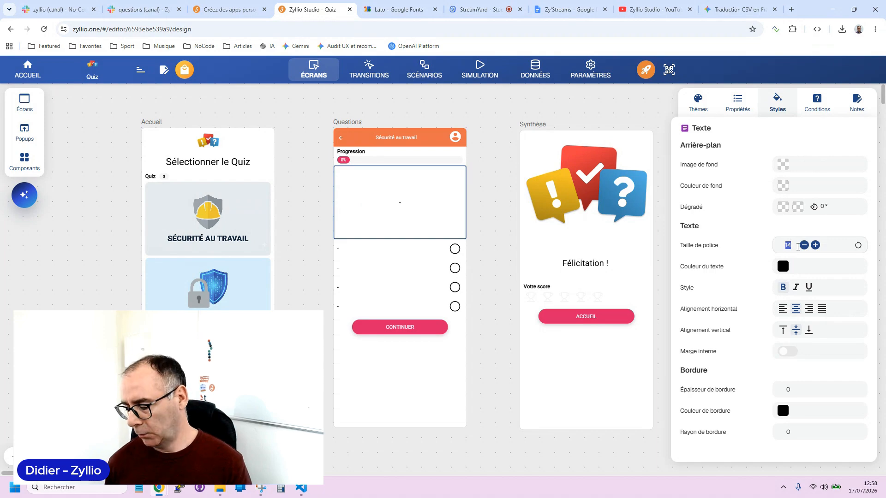
type("20")
left_click(480, 69)
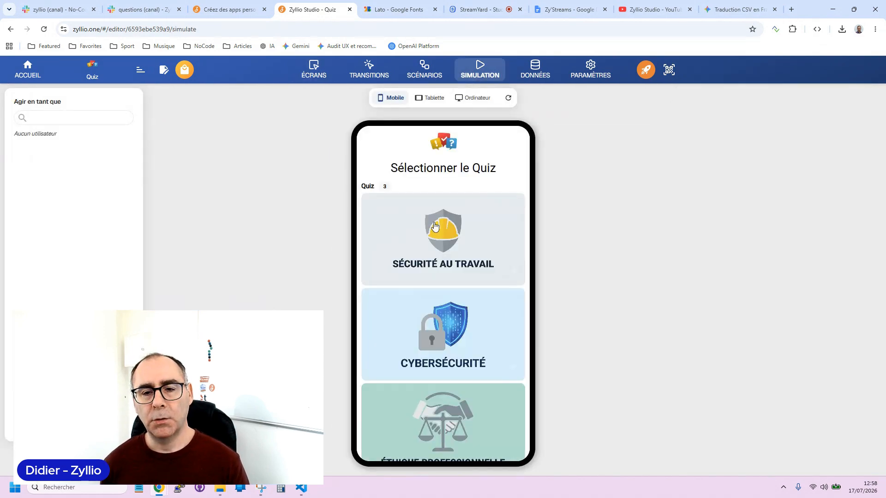
left_click(438, 283)
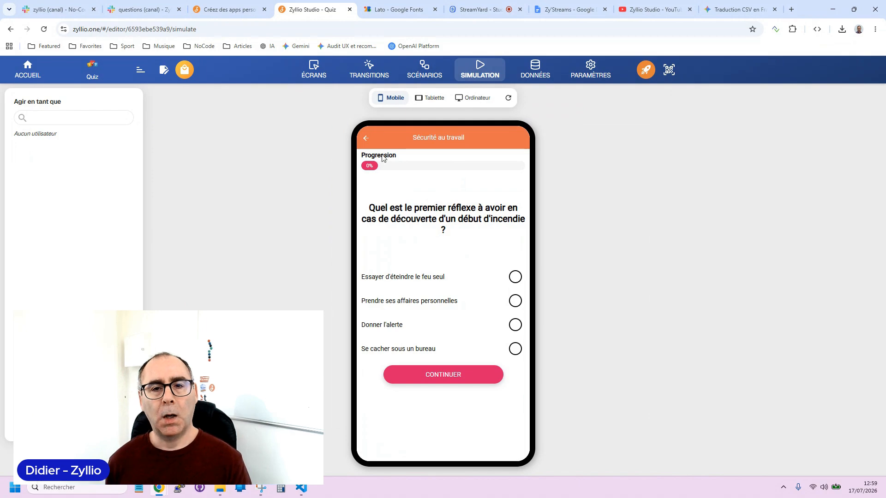
Align the question text on the Questions screen to the left.
left_click(316, 72)
left_click(382, 208)
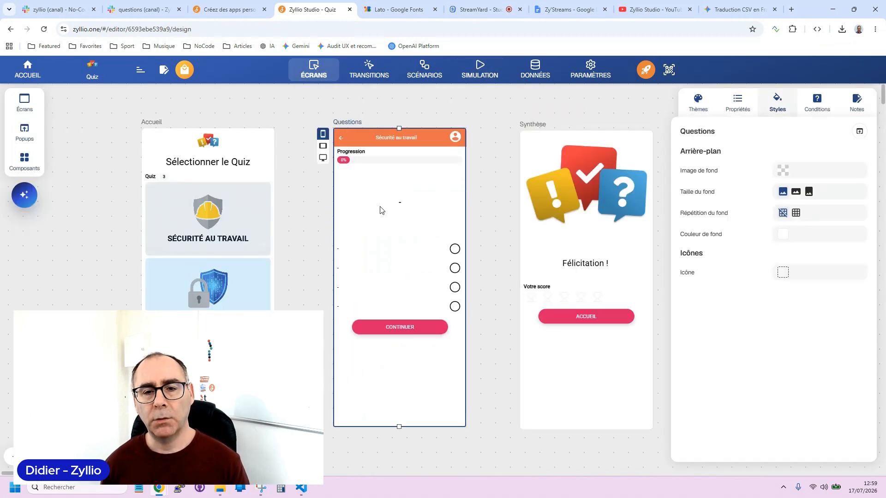
left_click(388, 206)
left_click(791, 100)
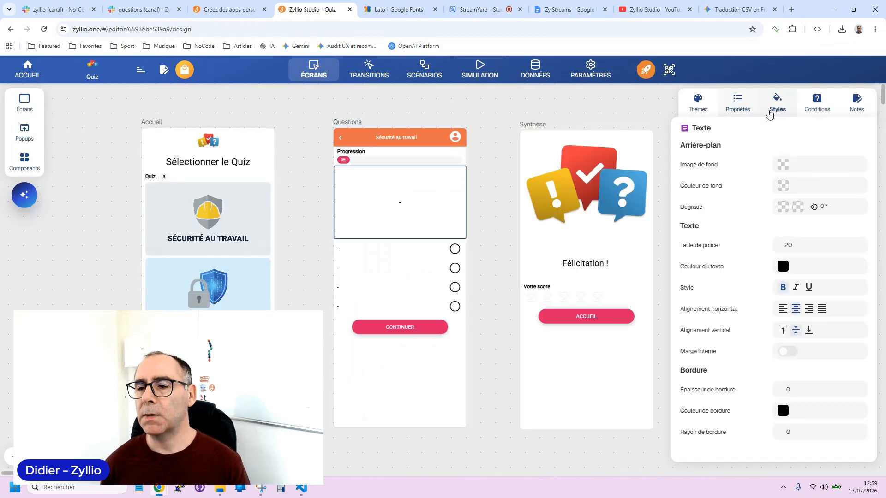
left_click(783, 309)
Preview the left-aligned question text by starting the Sécurité au travail quiz in the simulation, and return to the screen editor.
left_click(476, 74)
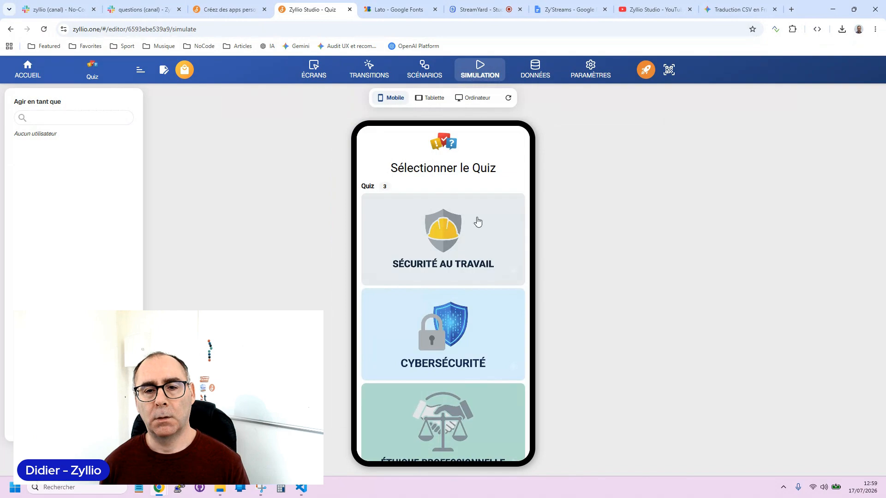
left_click(481, 251)
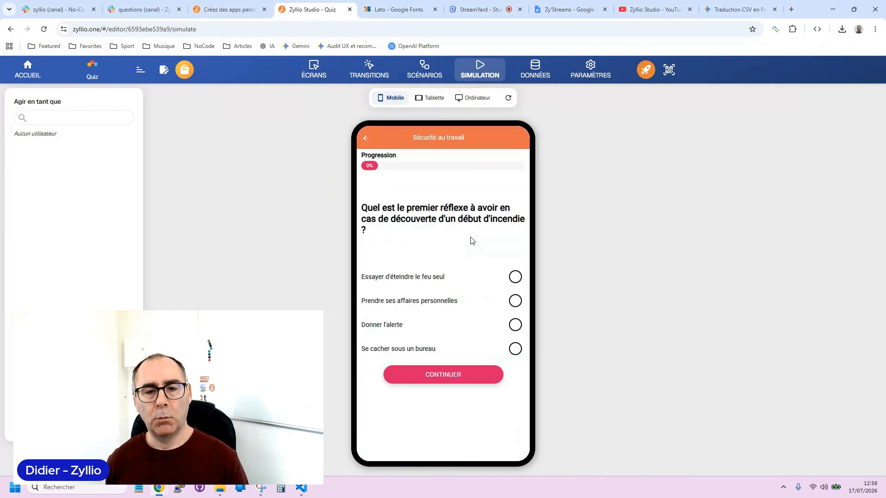
left_click(321, 71)
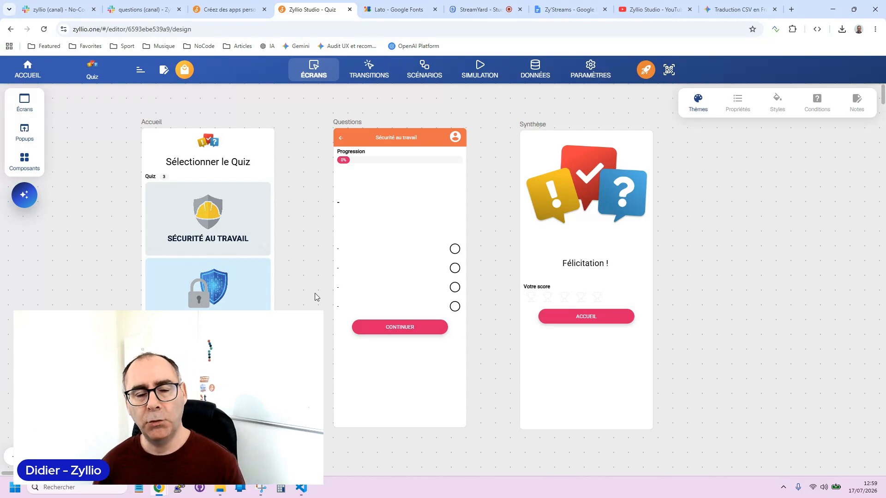
Correct the Synthèse screen's heading text to "Félicitations !" and publish the Quiz application.
left_click(581, 265)
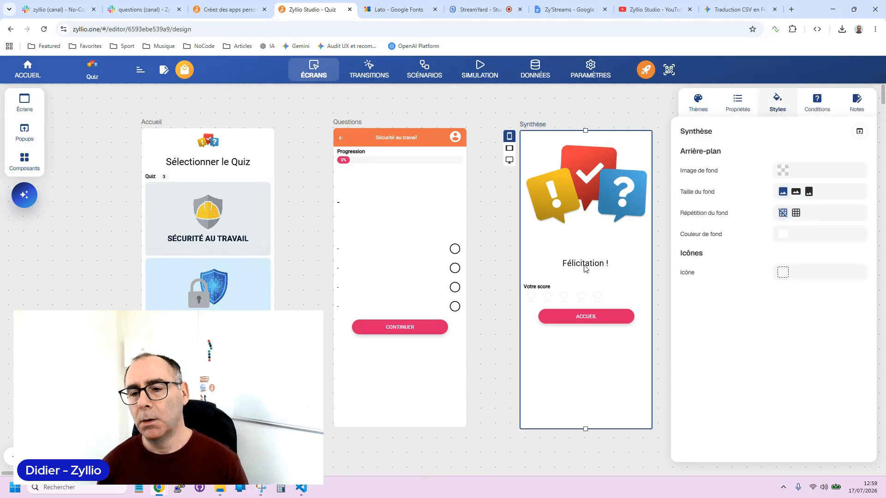
left_click(778, 183)
type("s !")
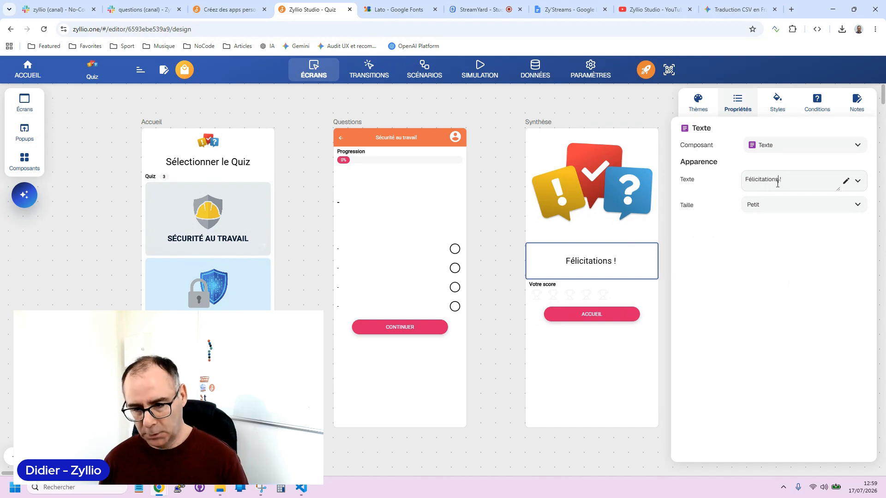
left_click(496, 221)
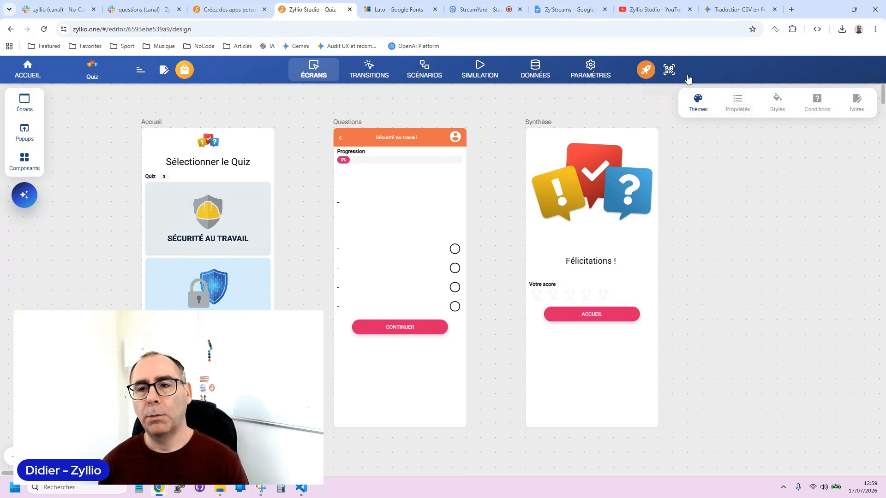
left_click(646, 70)
left_click(702, 134)
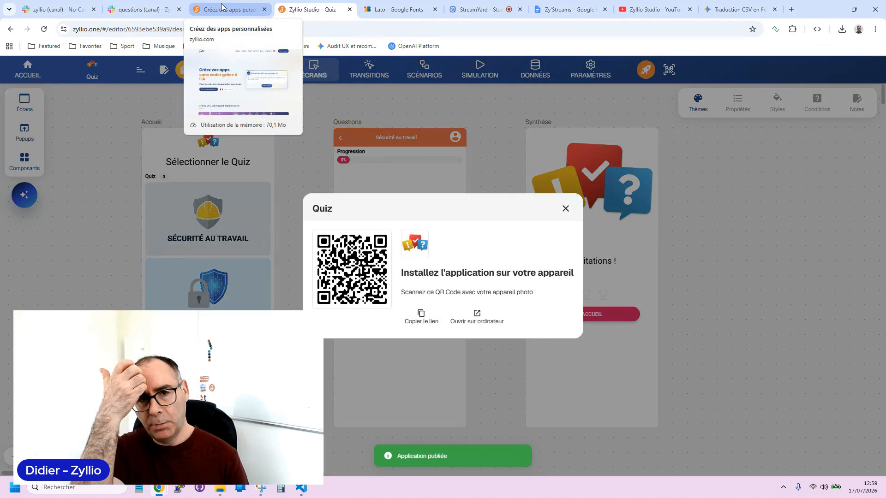
Look over the Zyllio website's homepage and product offering, then return to the Quiz editor and close the installation dialog.
left_click(222, 7)
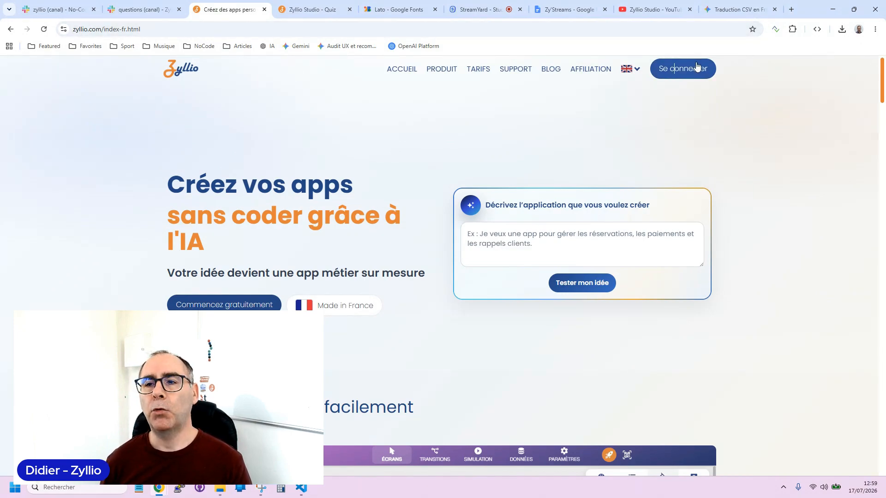
scroll(433, 237, "down", 4)
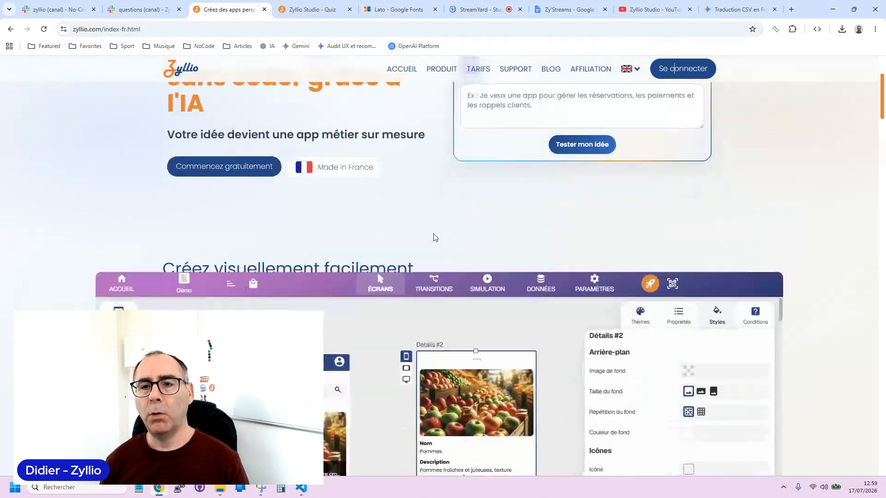
scroll(499, 154, "up", 4)
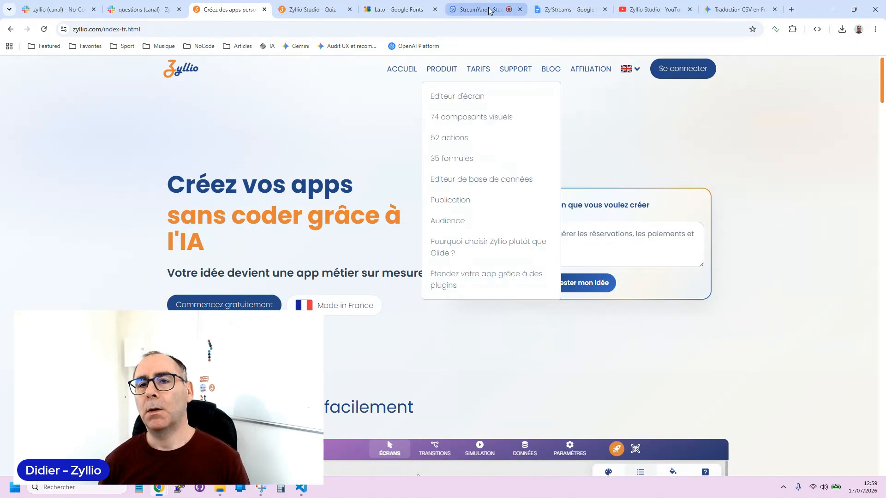
left_click(323, 9)
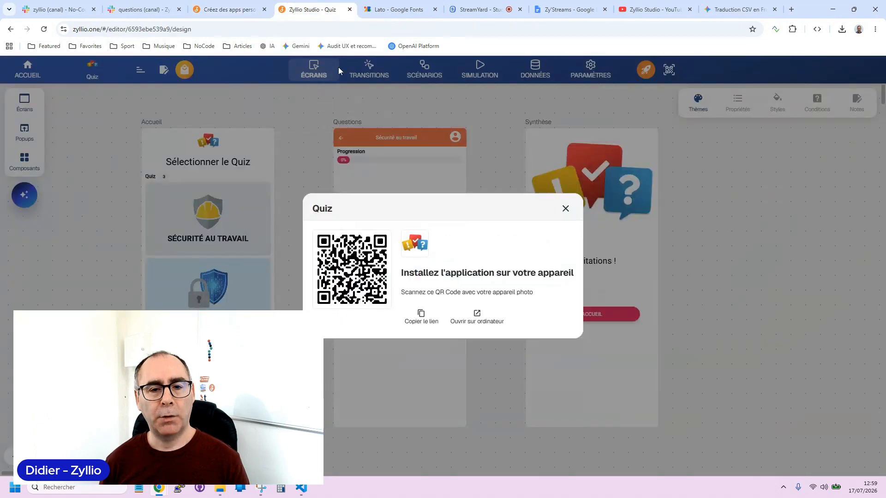
left_click(565, 209)
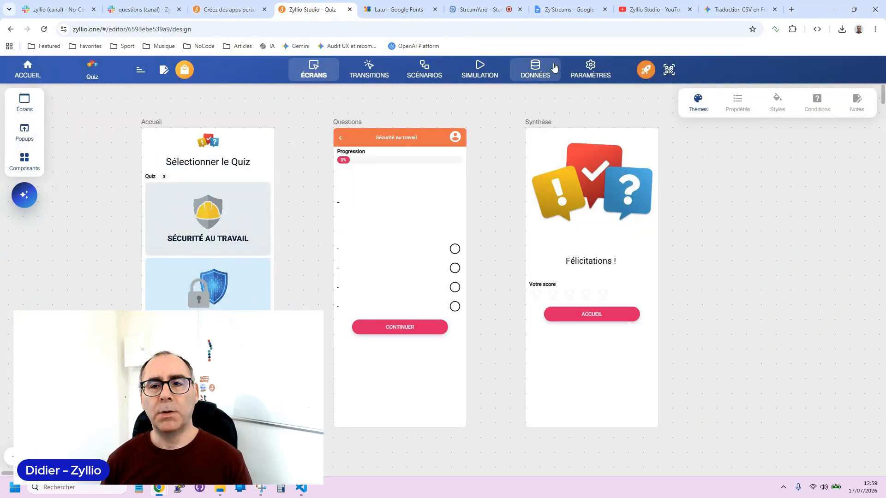
Review the available categories and integrations in the Quiz app's settings, then return to the screen editor.
left_click(590, 71)
scroll(97, 227, "down", 3)
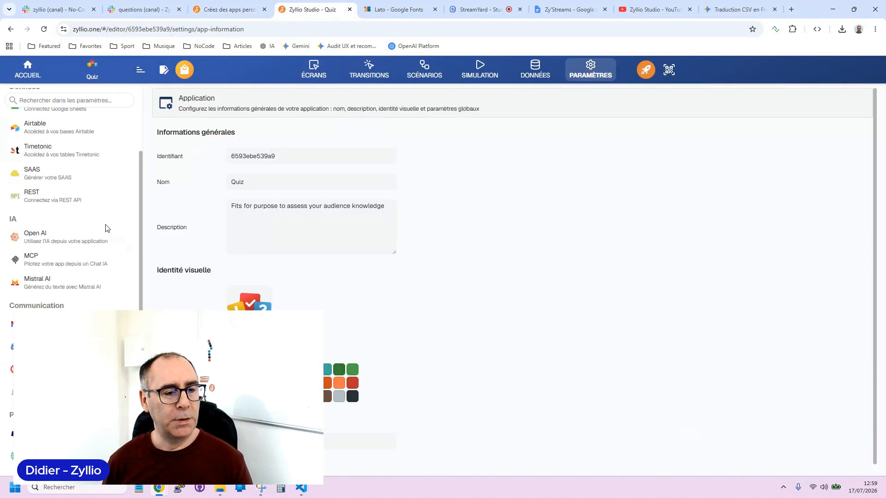
scroll(105, 230, "down", 3)
scroll(88, 259, "up", 10)
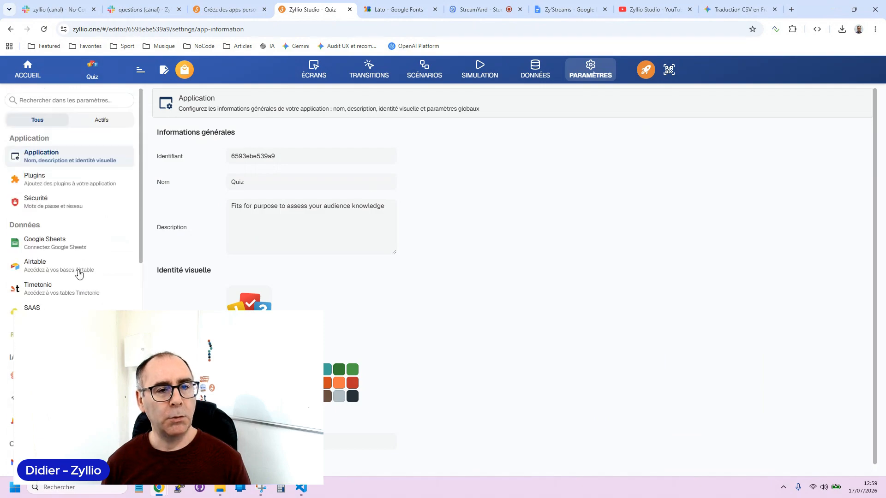
left_click(291, 74)
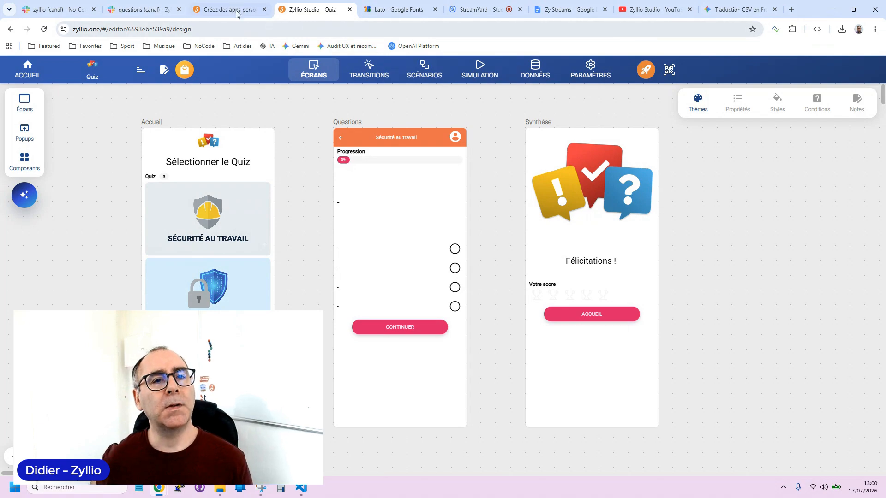
View the Slack questions channel and the Zyllio website's "Contactez nous" section, then return to the Quiz editor.
left_click(160, 4)
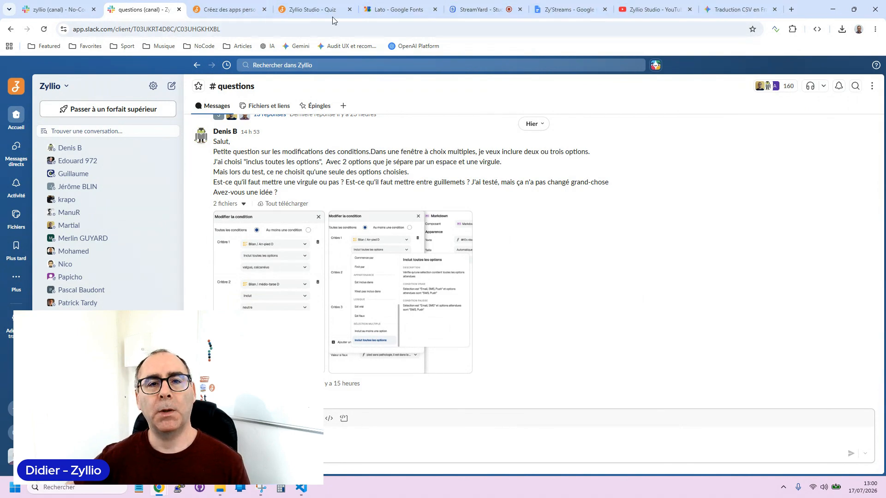
left_click(228, 9)
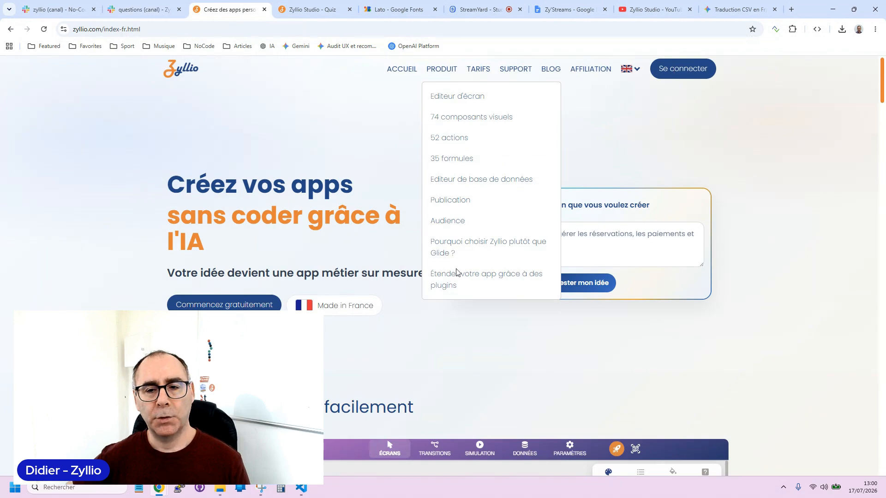
left_click_drag(882, 91, 885, 490)
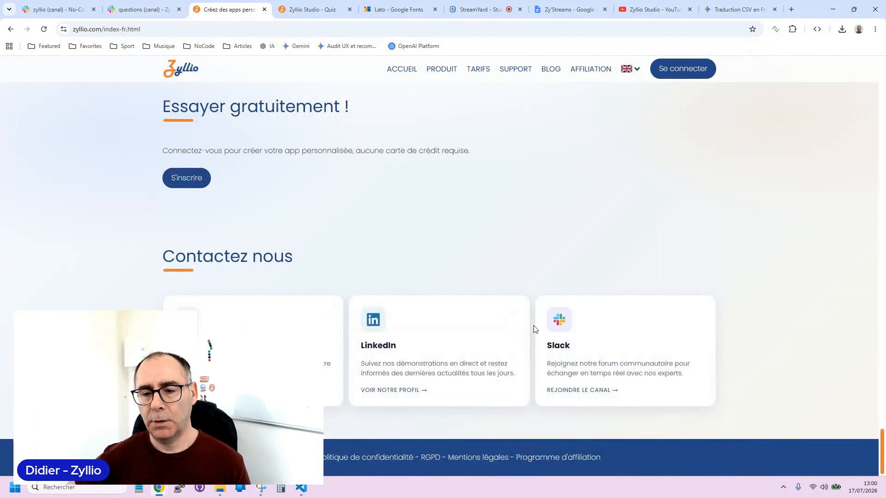
left_click(308, 9)
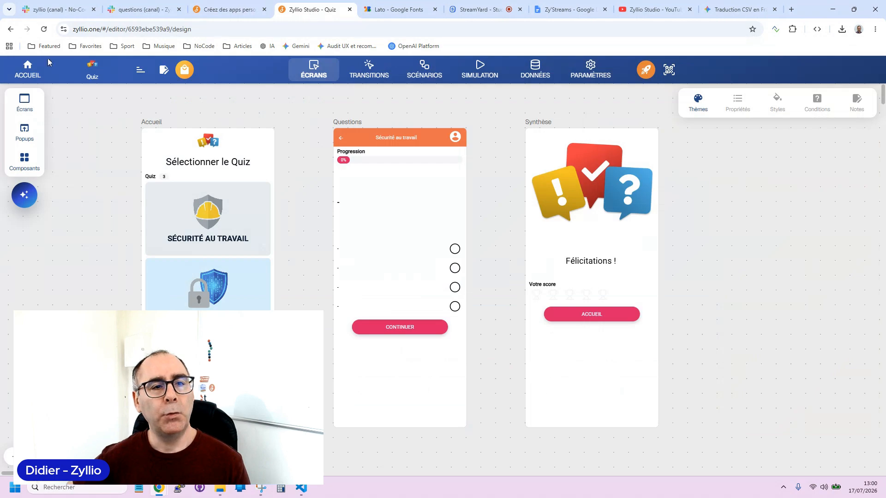
View the Zyllio applications overview, reopen the Quiz app from it, and switch to the StreamYard live studio.
left_click(28, 70)
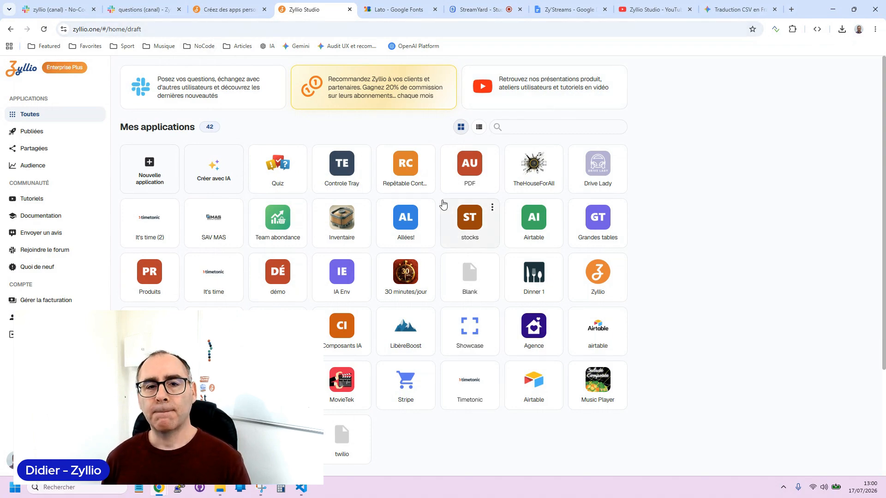
left_click(278, 168)
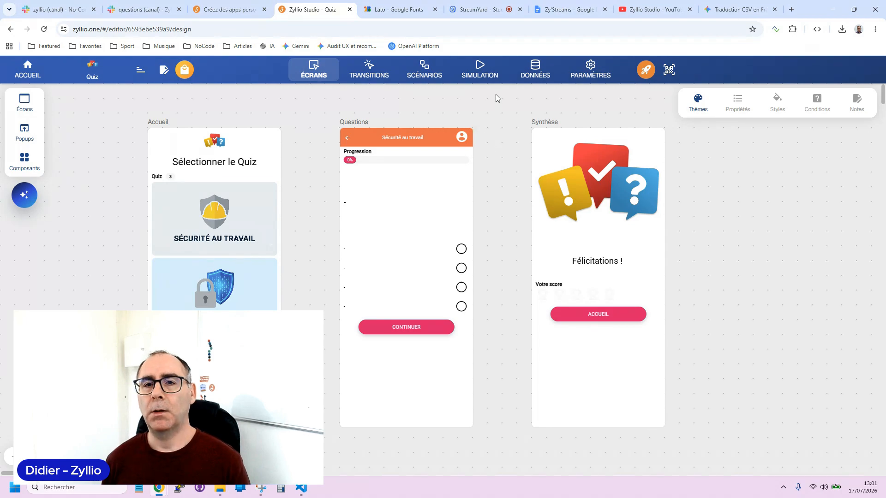
left_click(451, 5)
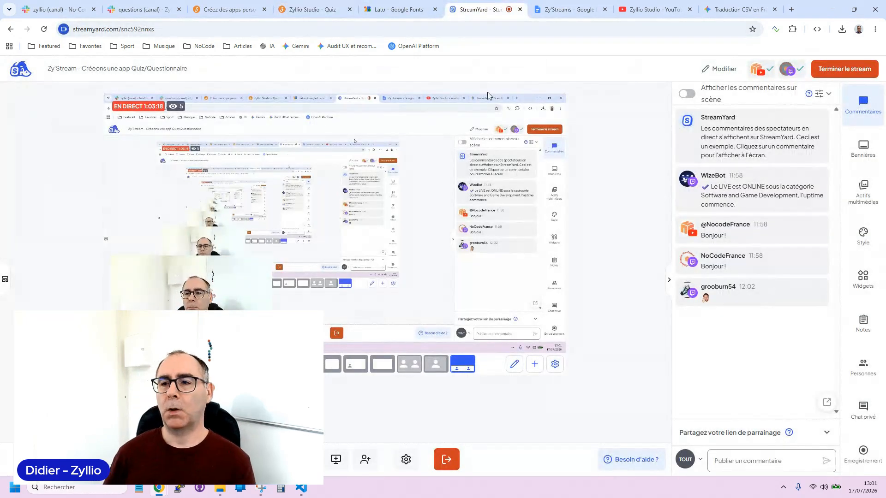